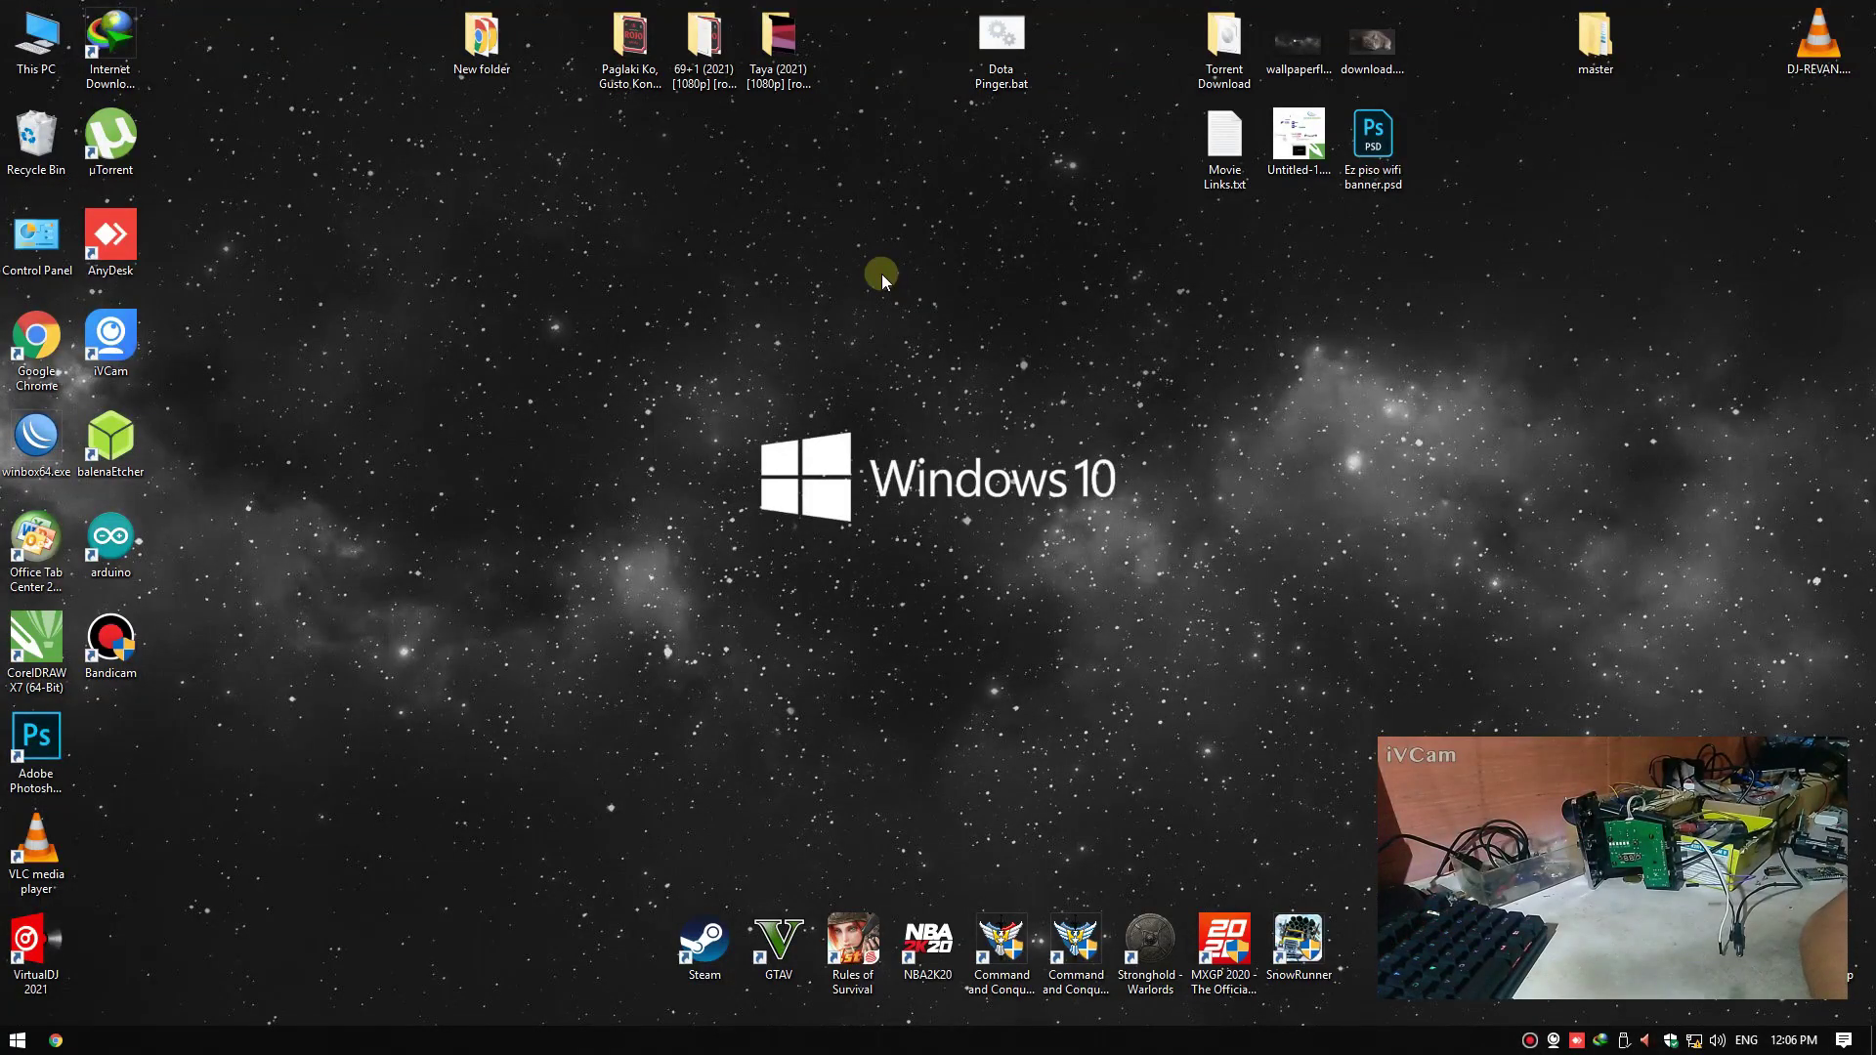
Refresh the desktop several times from its context menu
right_click(879, 273)
right_click(857, 240)
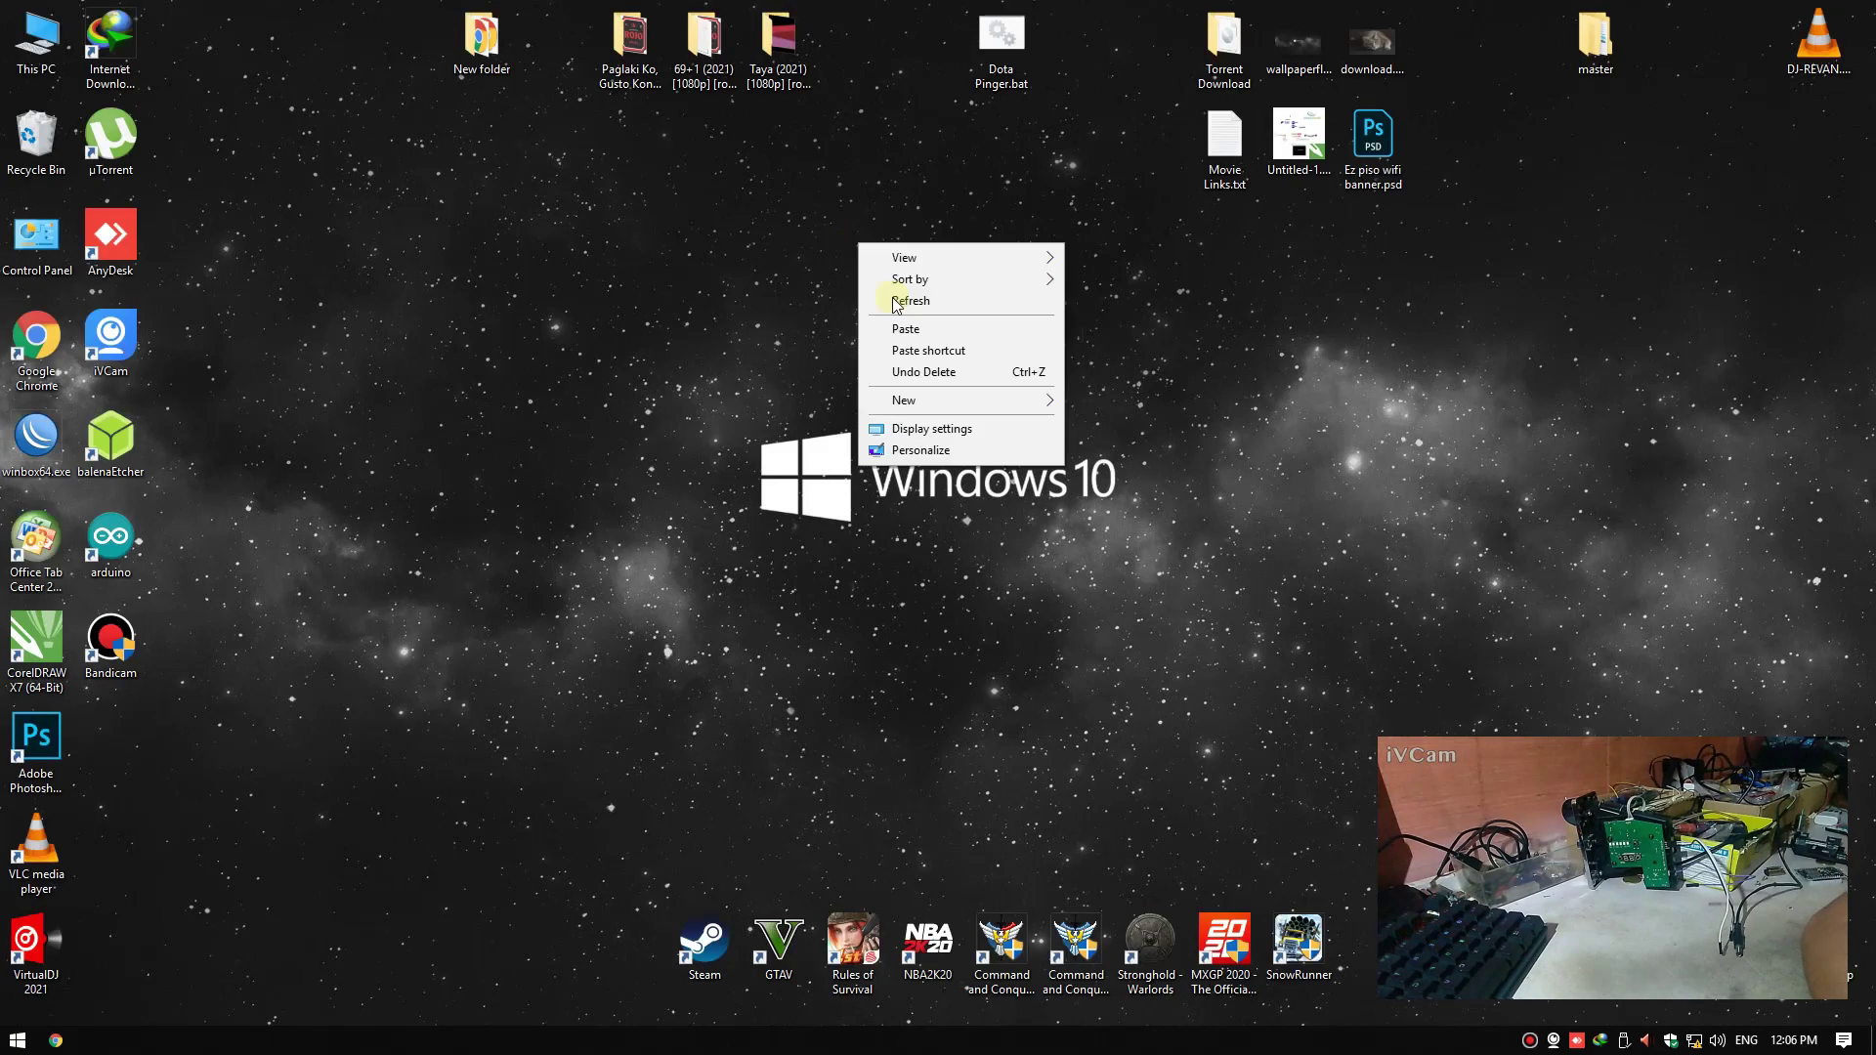
click(909, 301)
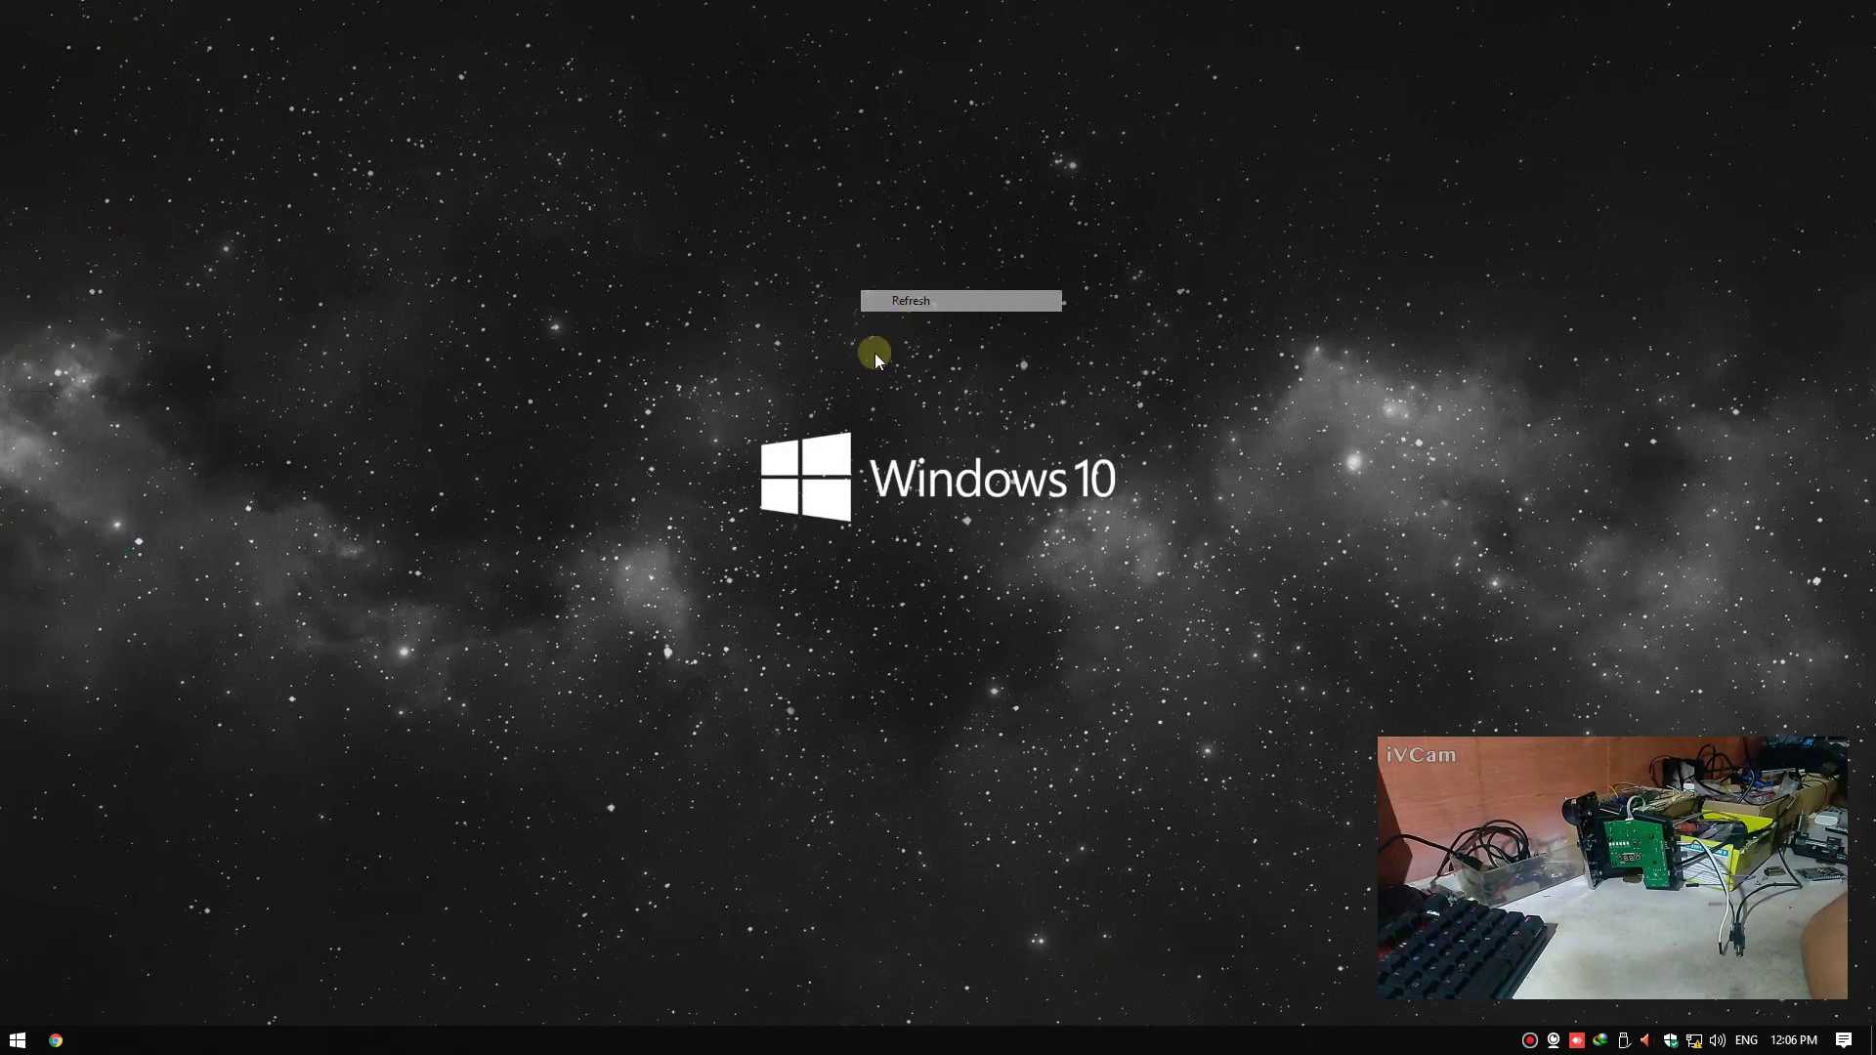
right_click(647, 464)
click(663, 512)
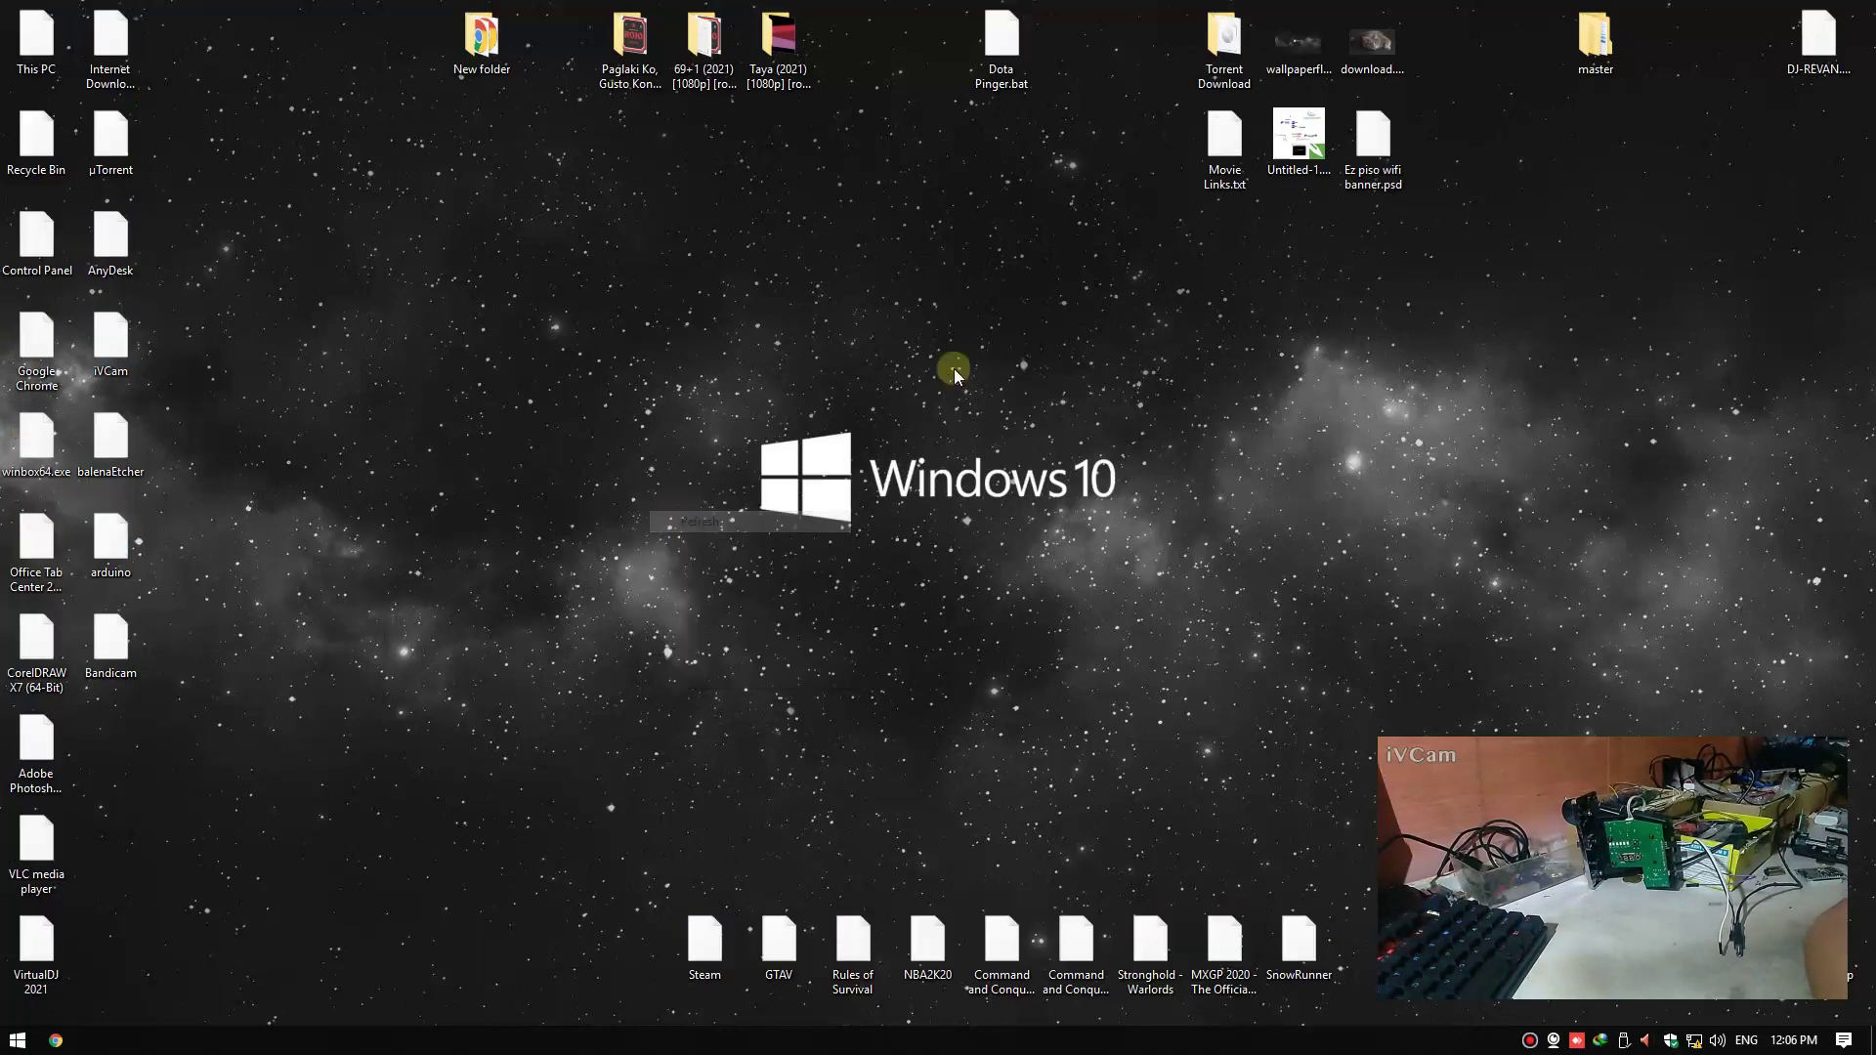
right_click(779, 360)
click(805, 414)
right_click(657, 482)
click(691, 540)
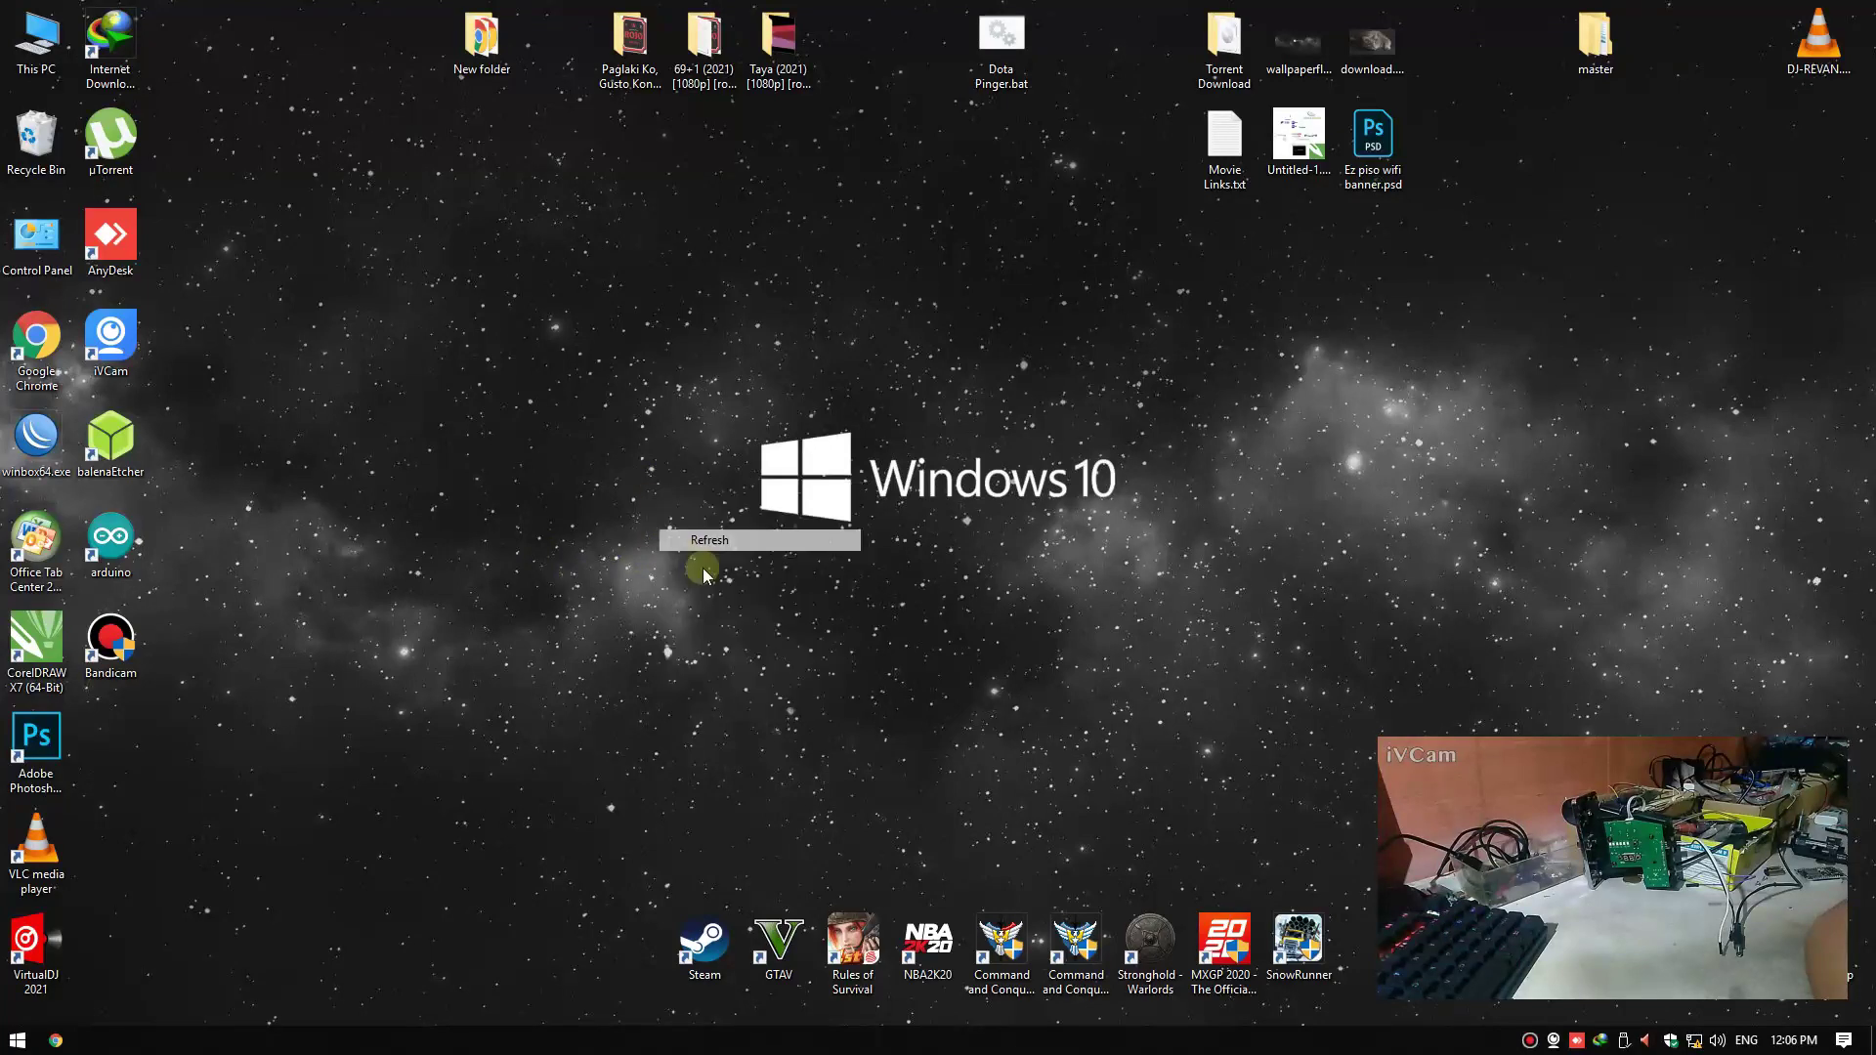
right_click(724, 432)
click(743, 490)
right_click(689, 459)
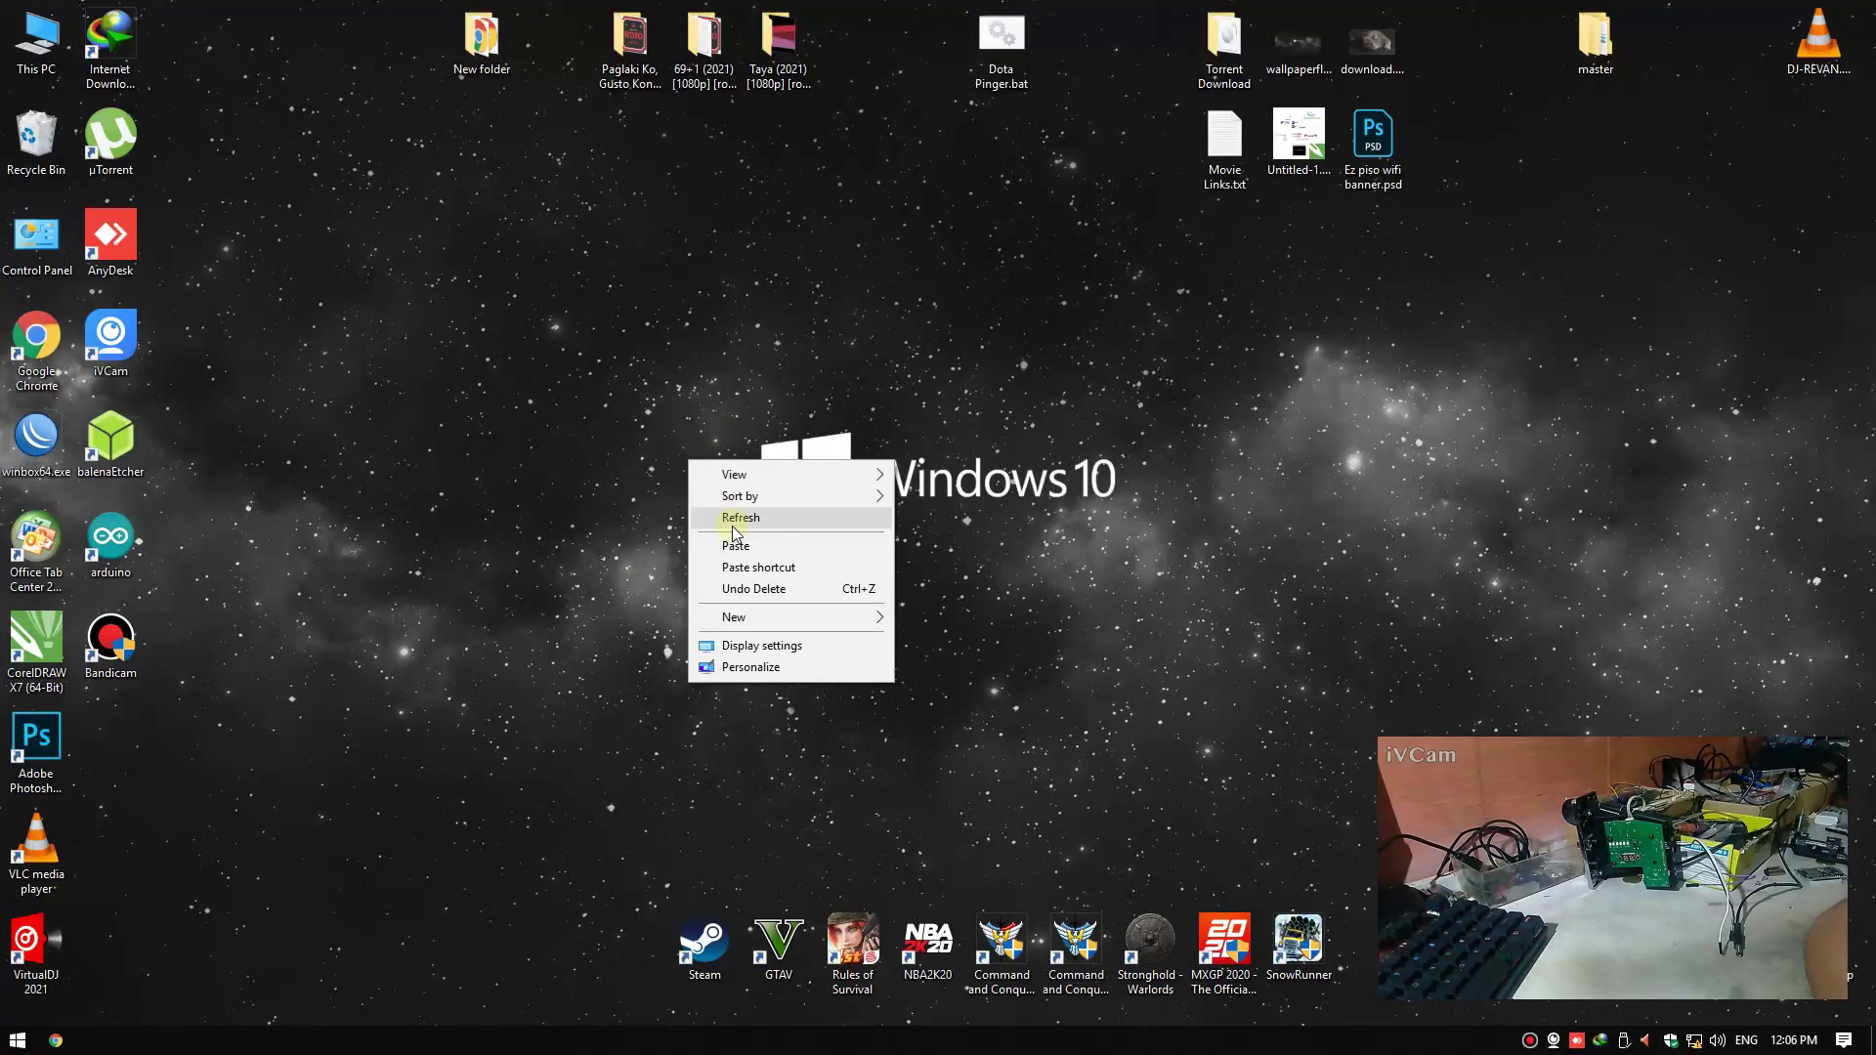
click(733, 526)
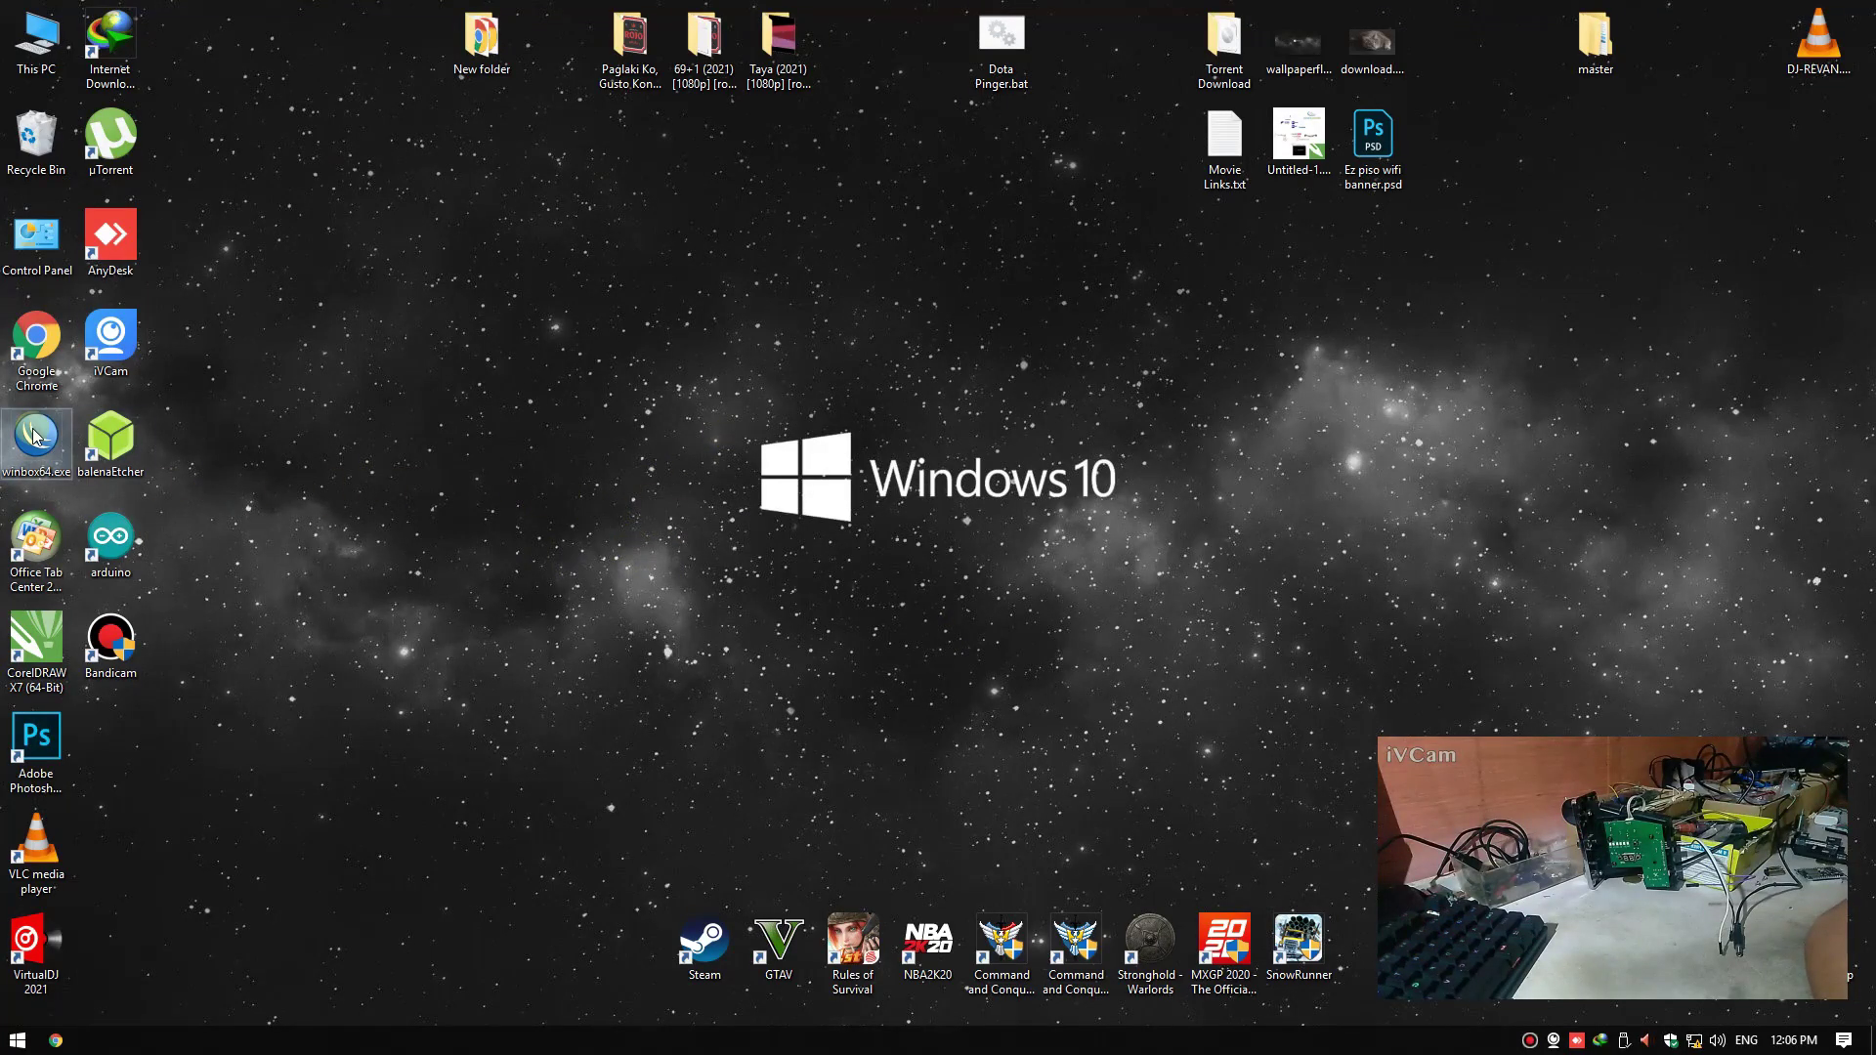
Launch WinBox, connect to the hAP lite router and close the Hotspot window
double_click(35, 437)
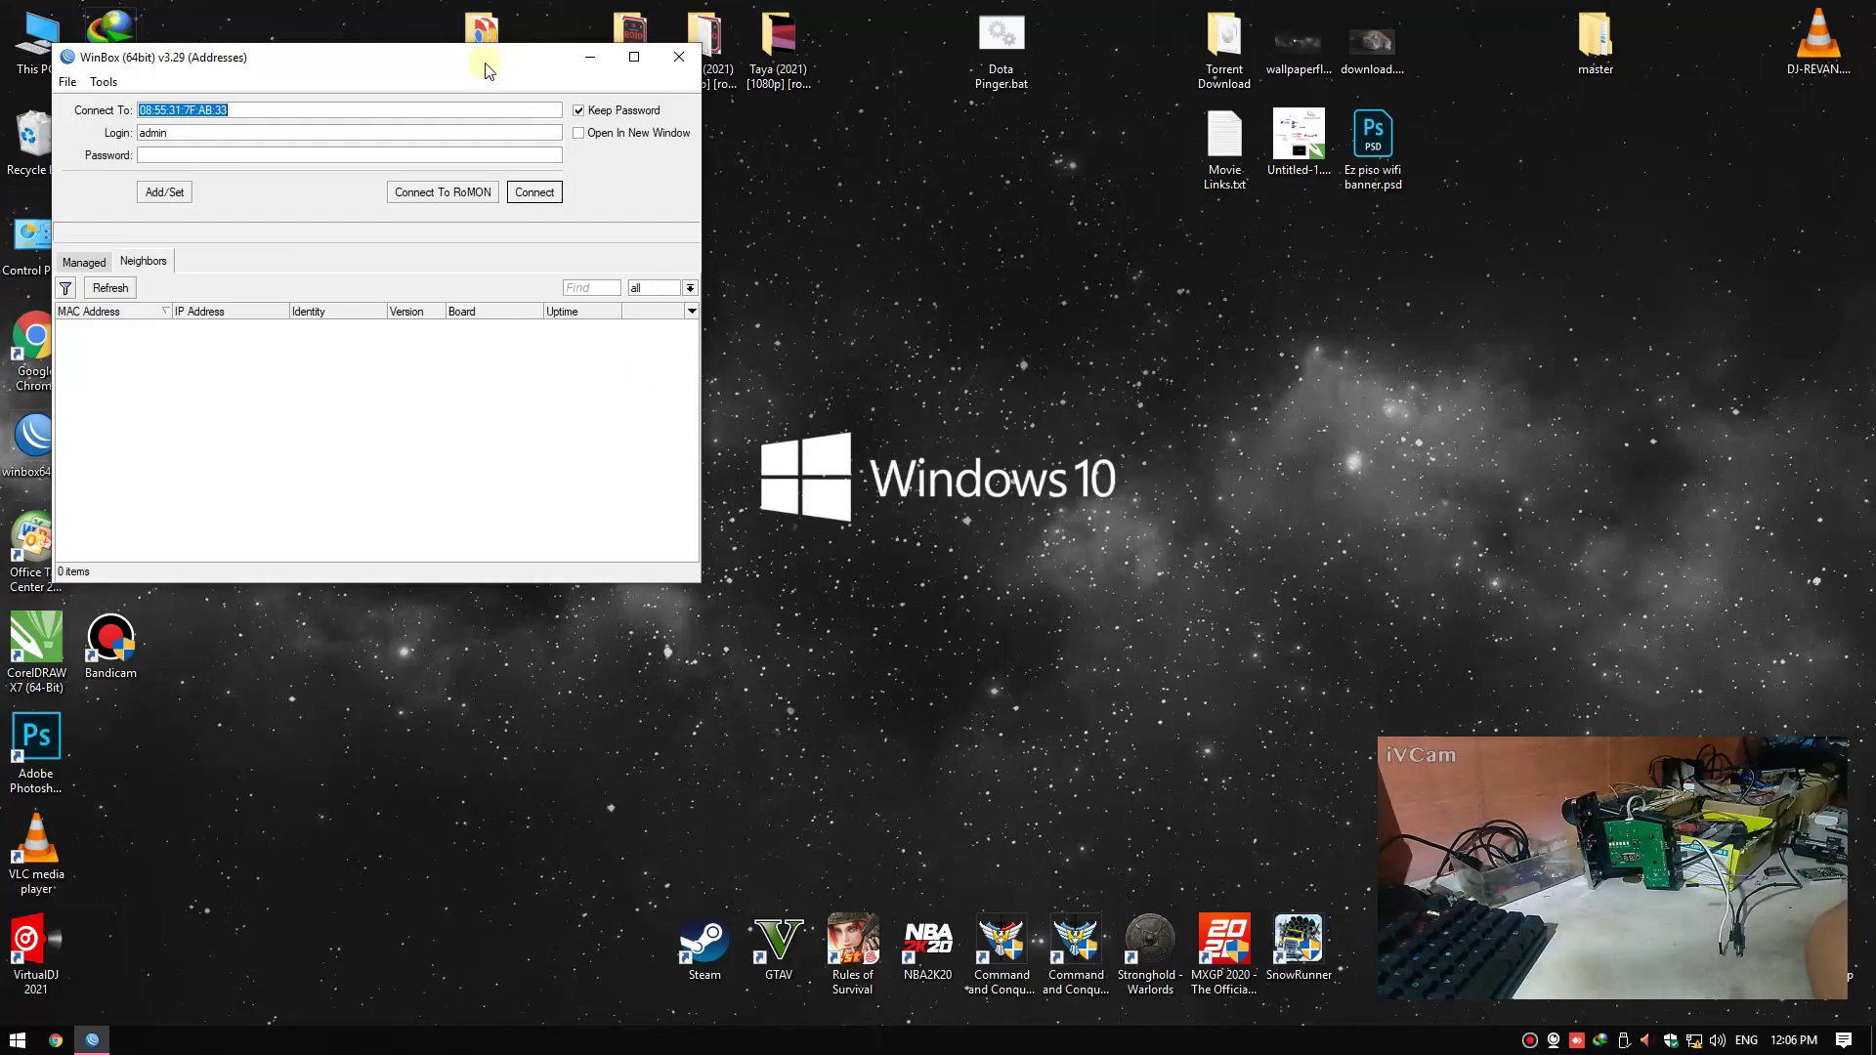
click(139, 327)
click(534, 192)
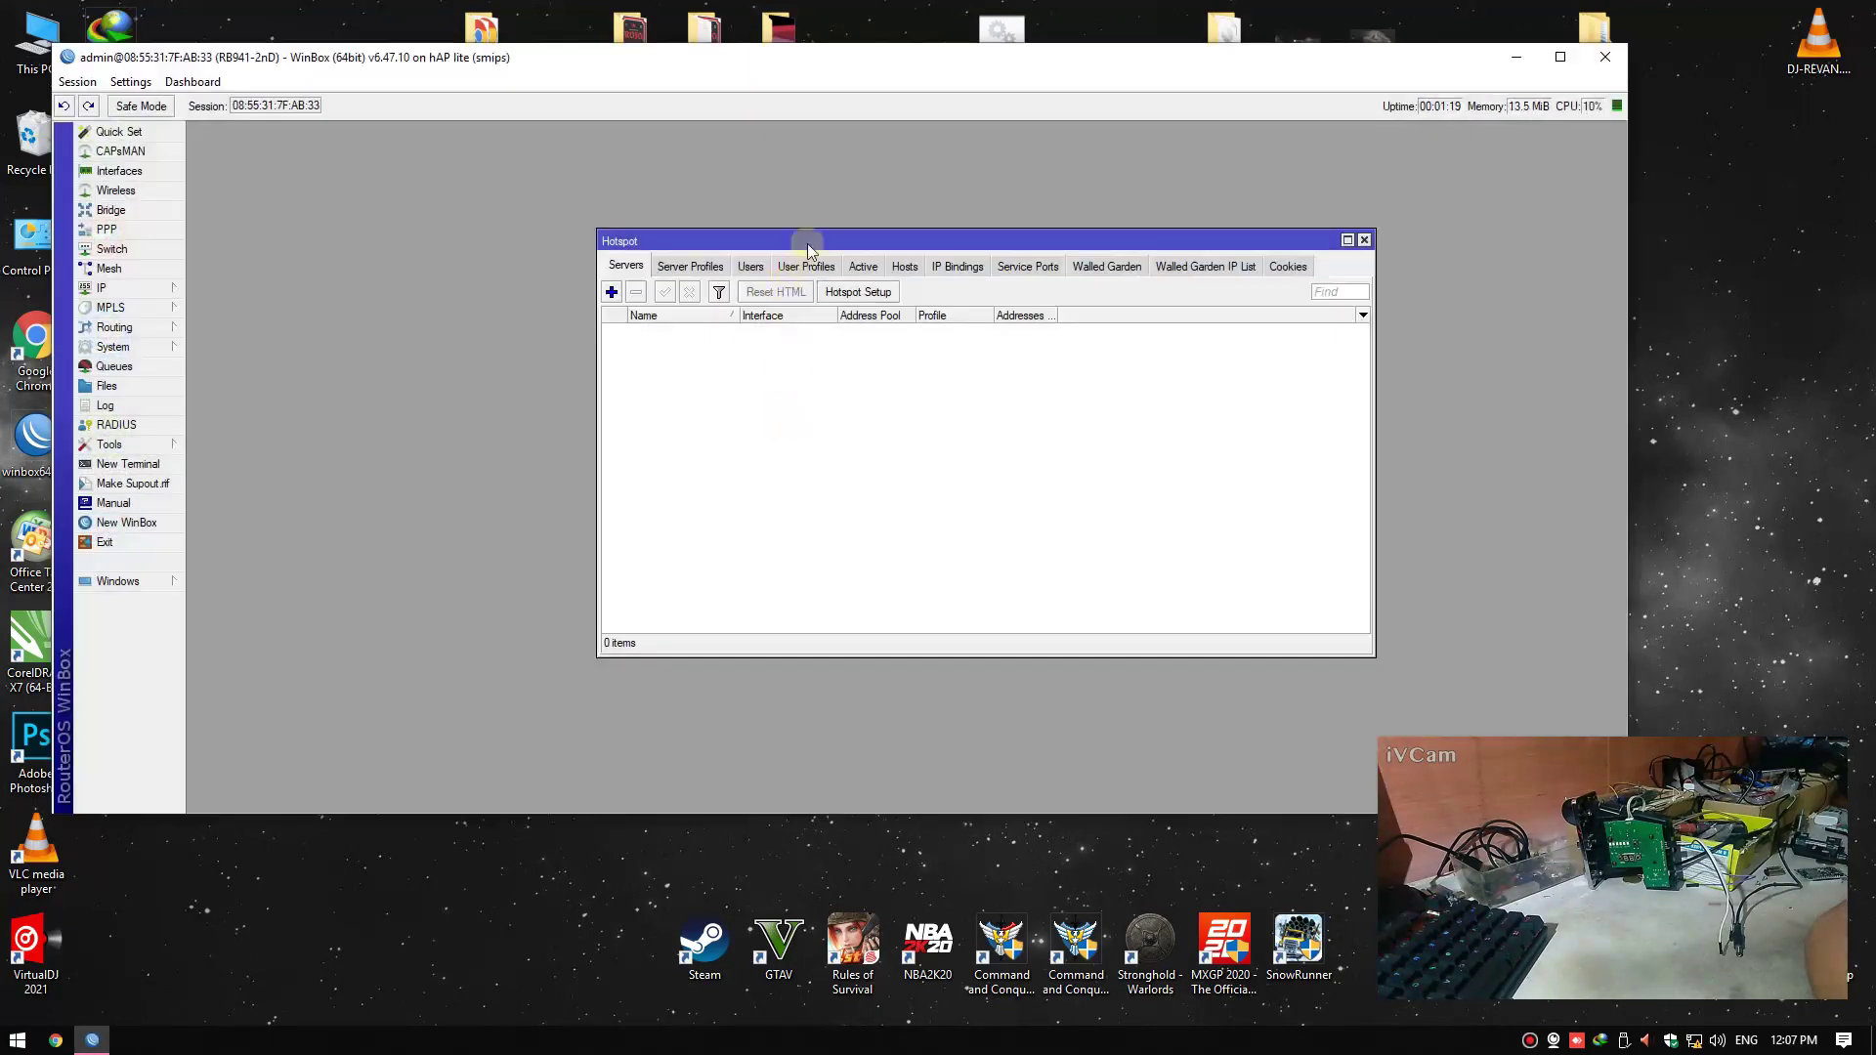
drag(807, 231, 736, 223)
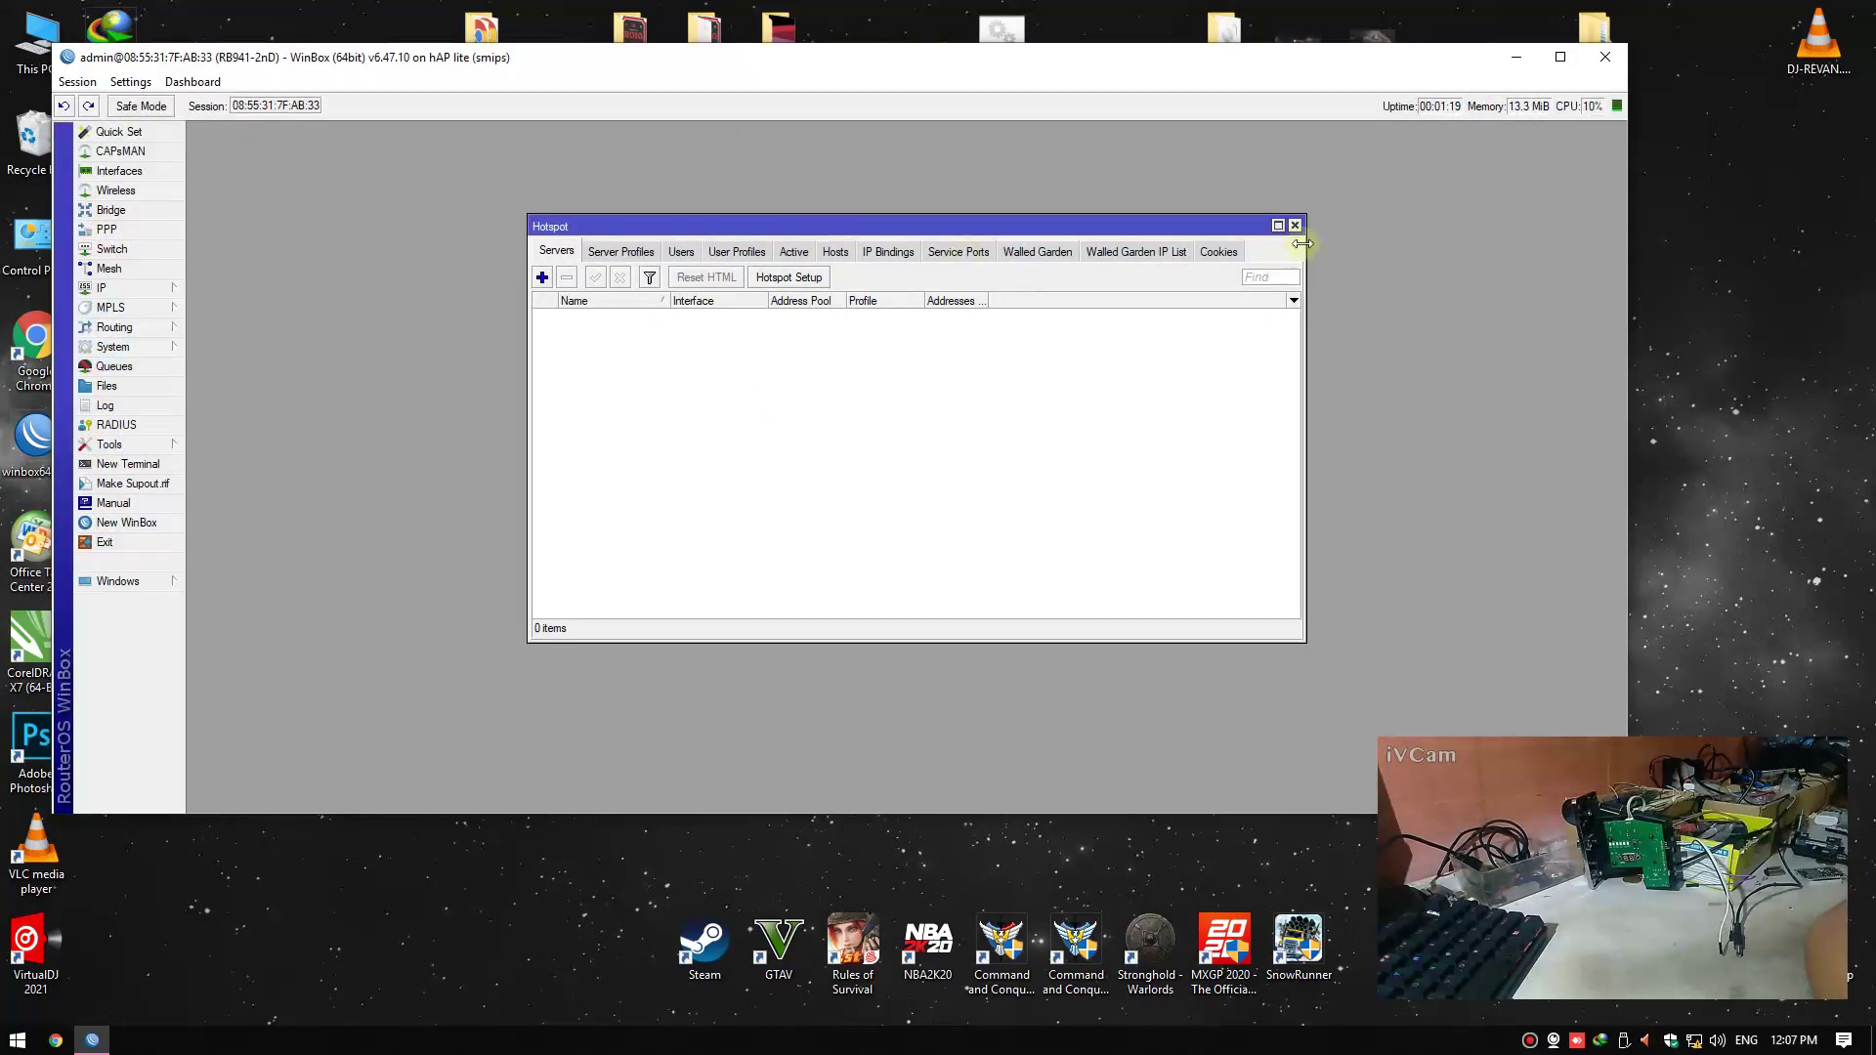
click(1294, 226)
Relaunch WinBox, log in to the router again and dismiss the Hotspot window
key(alt+F4)
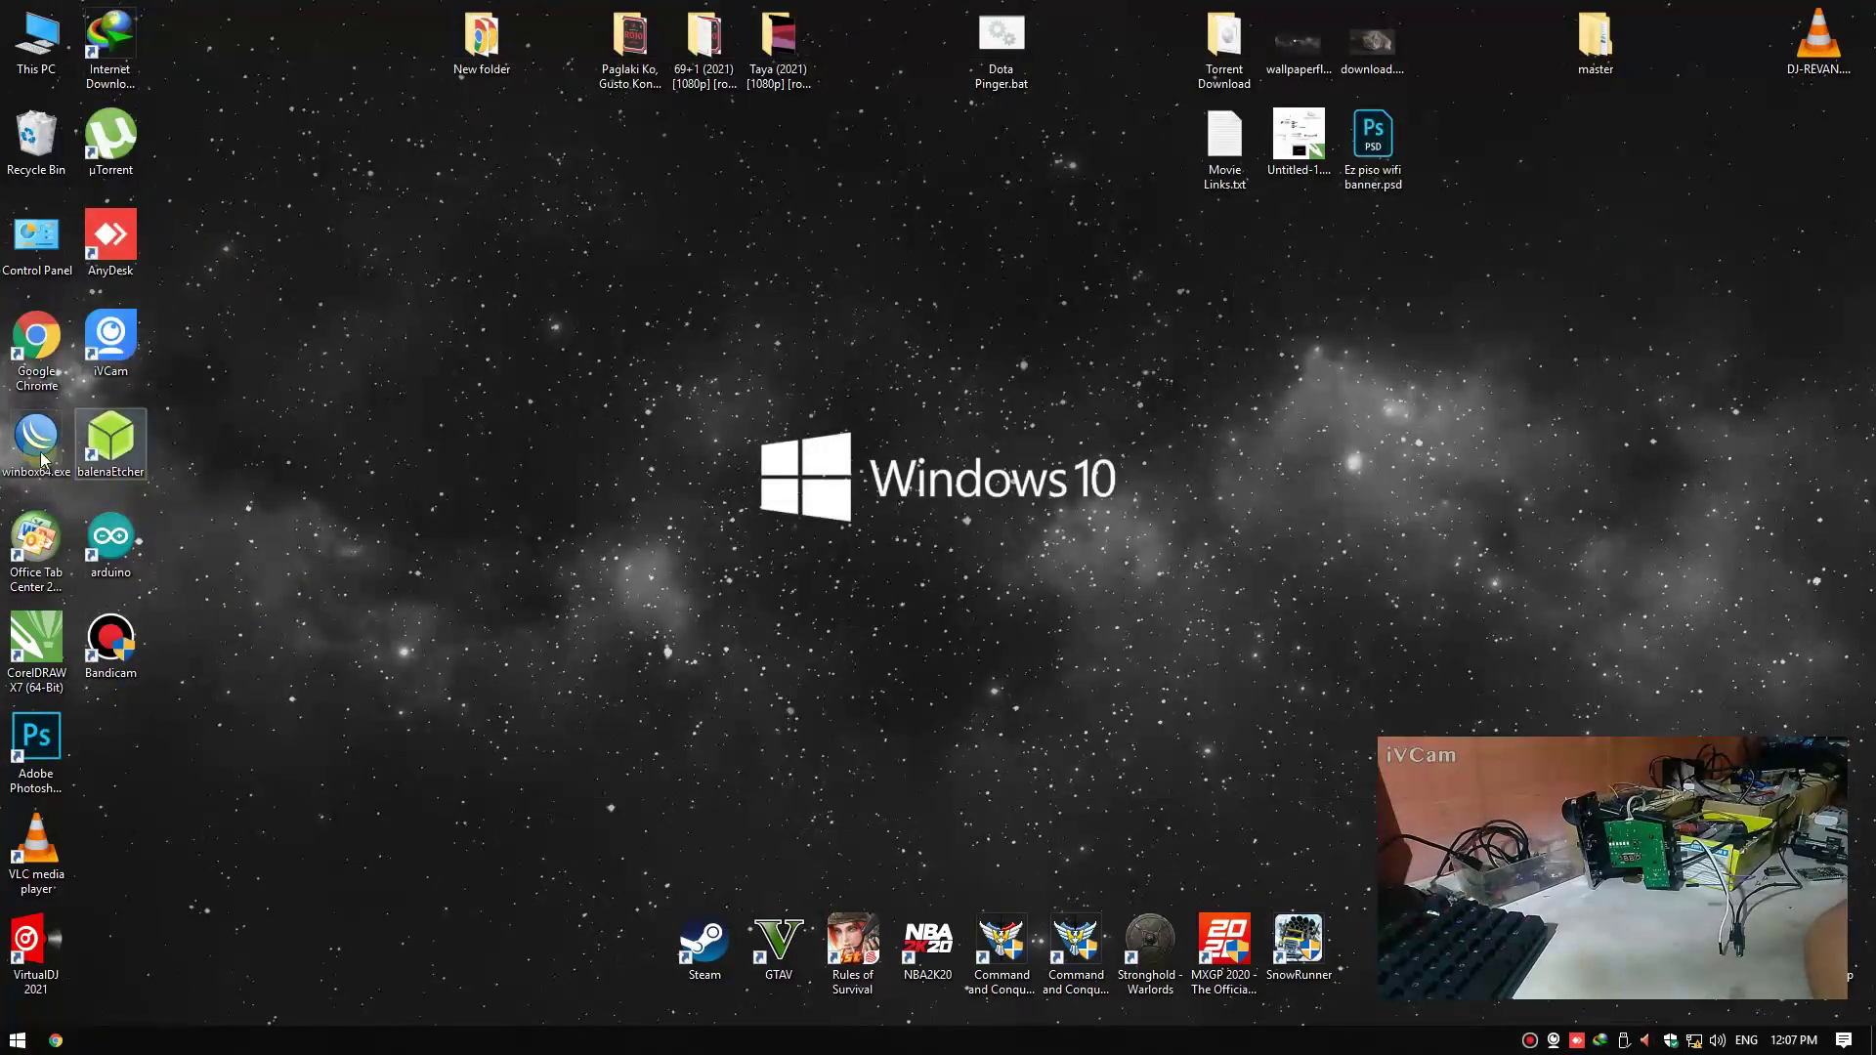
double_click(36, 448)
key(Return)
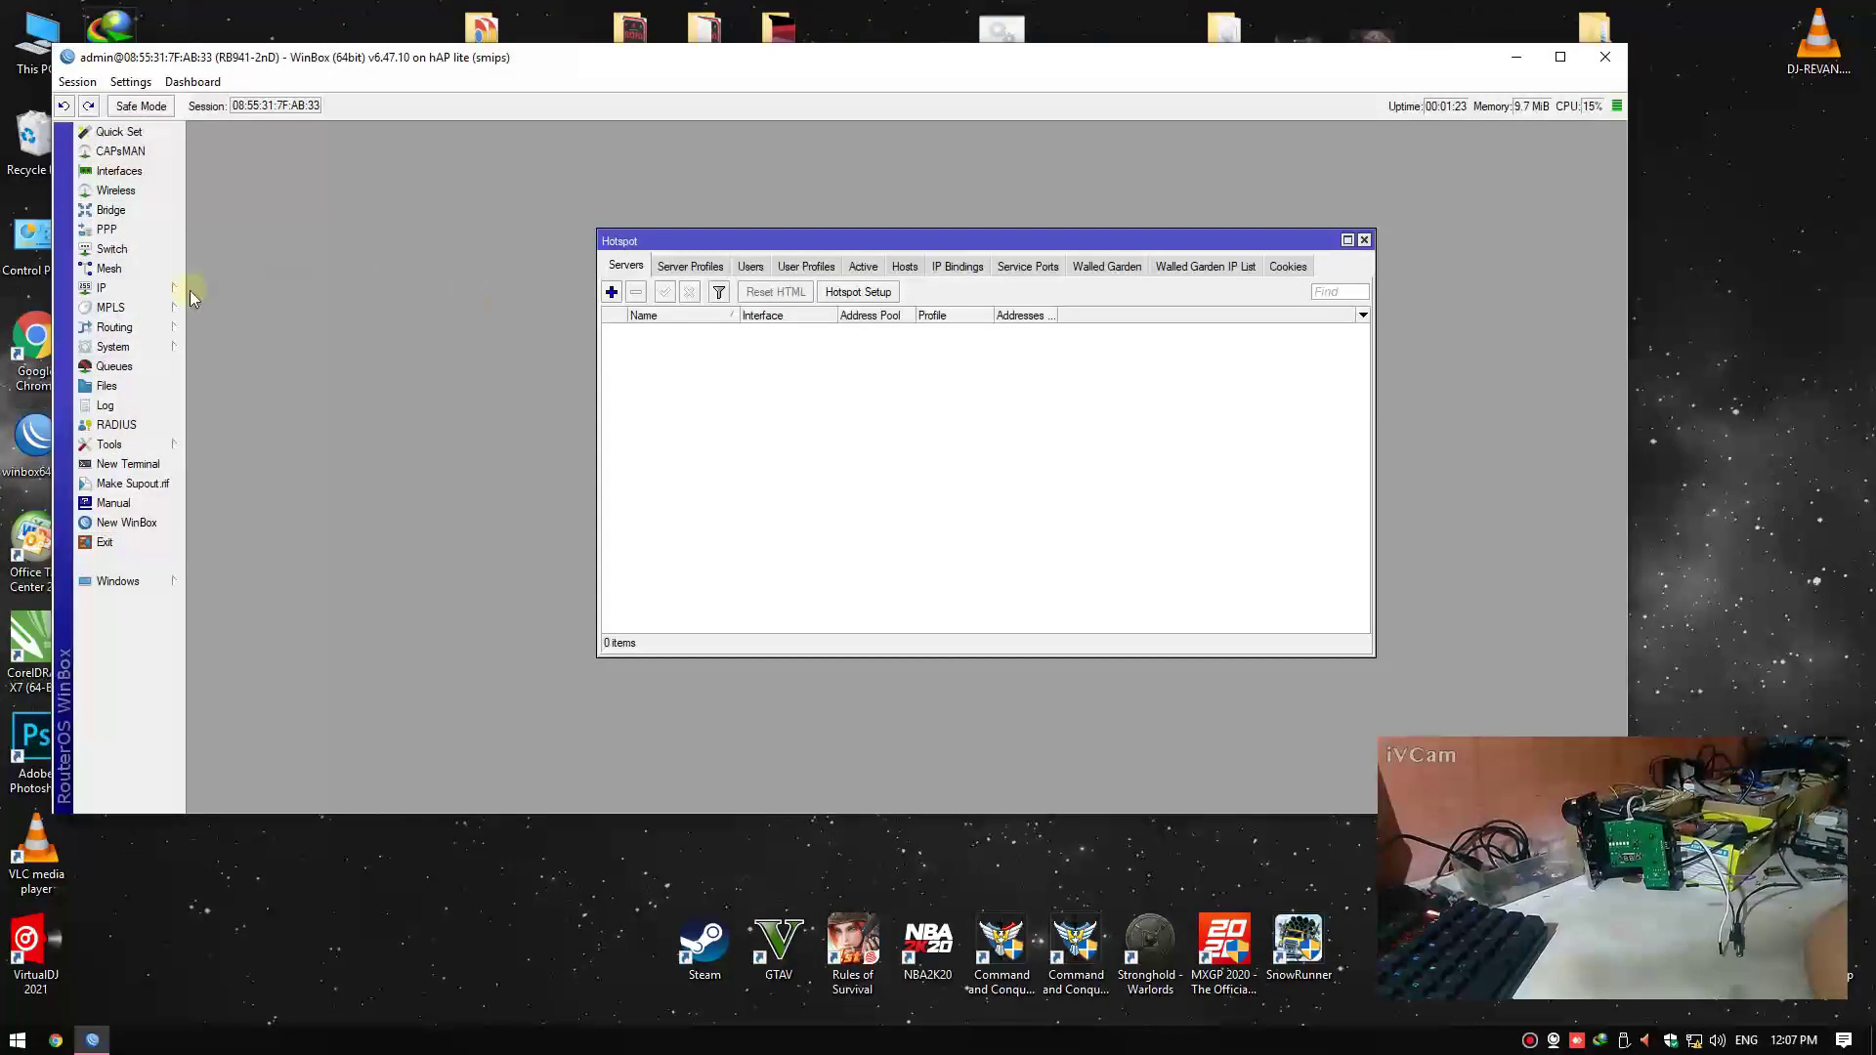
key(Escape)
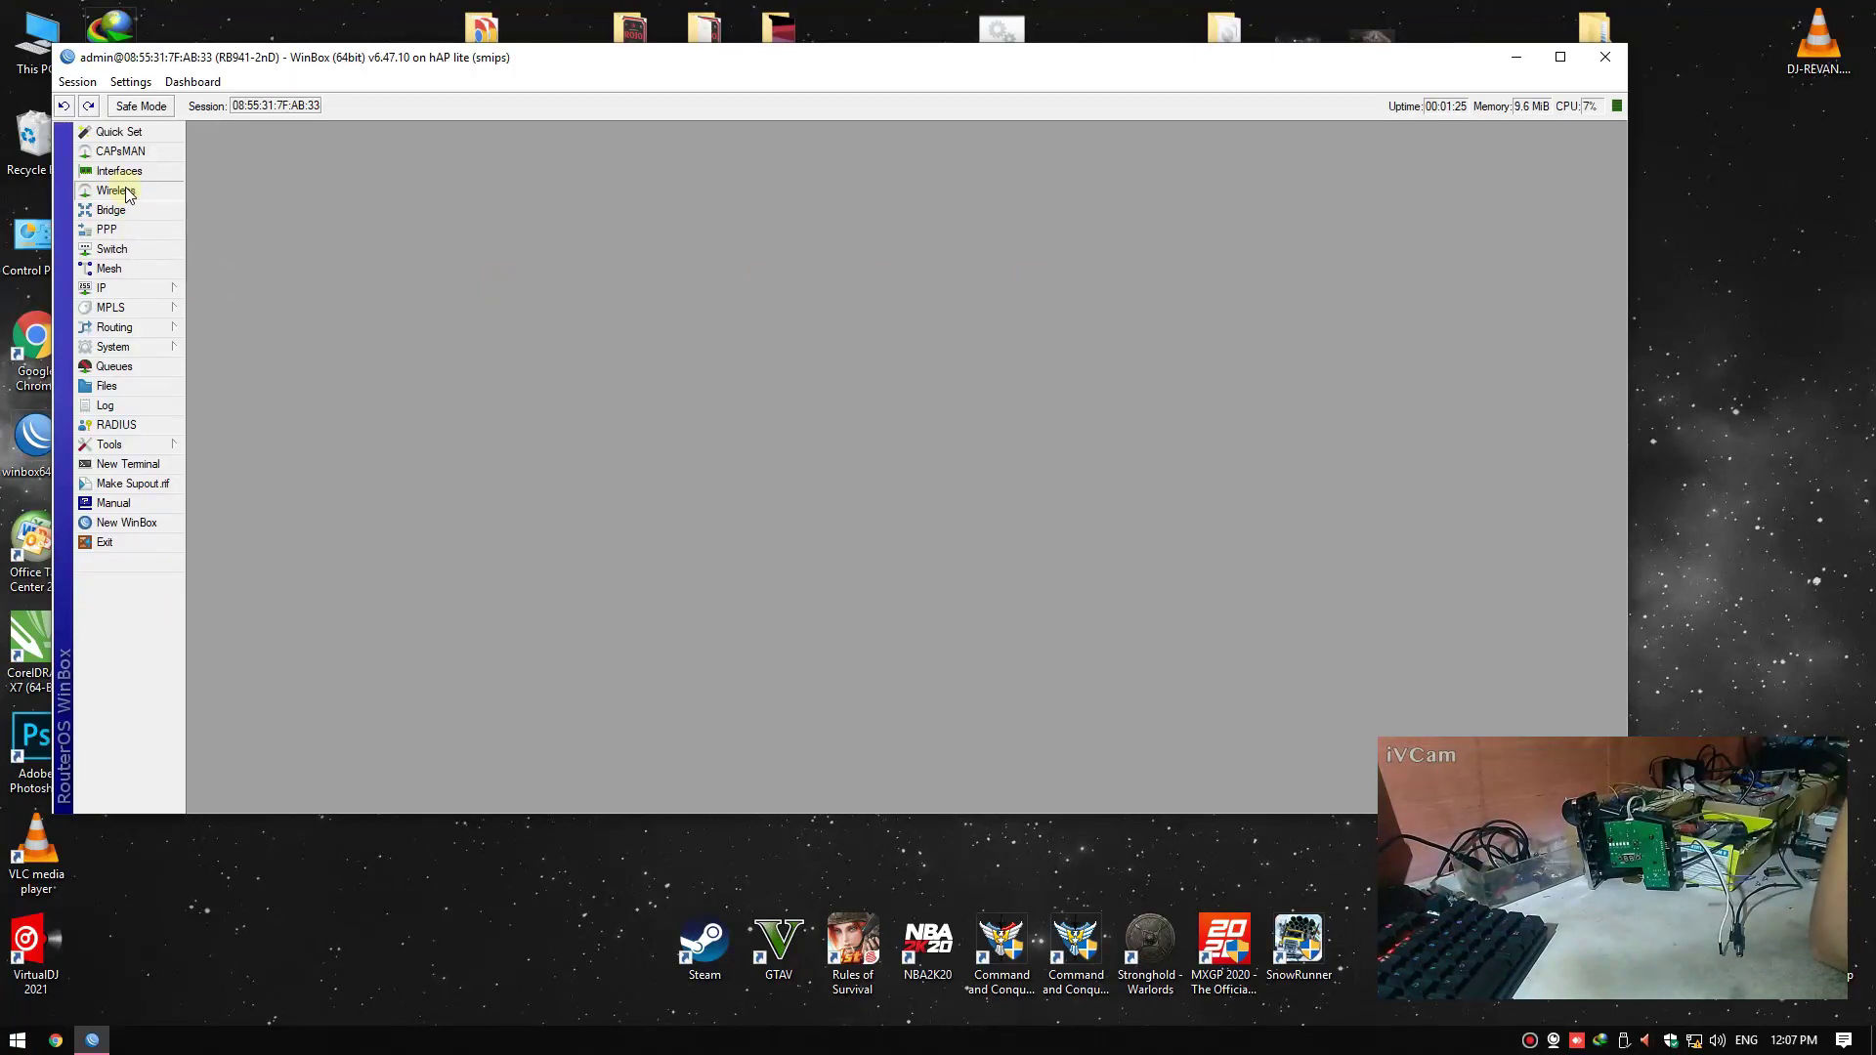
Open the router's Interface List after briefly viewing the Wireless tables
click(117, 188)
click(1506, 260)
click(118, 172)
drag(672, 152, 676, 149)
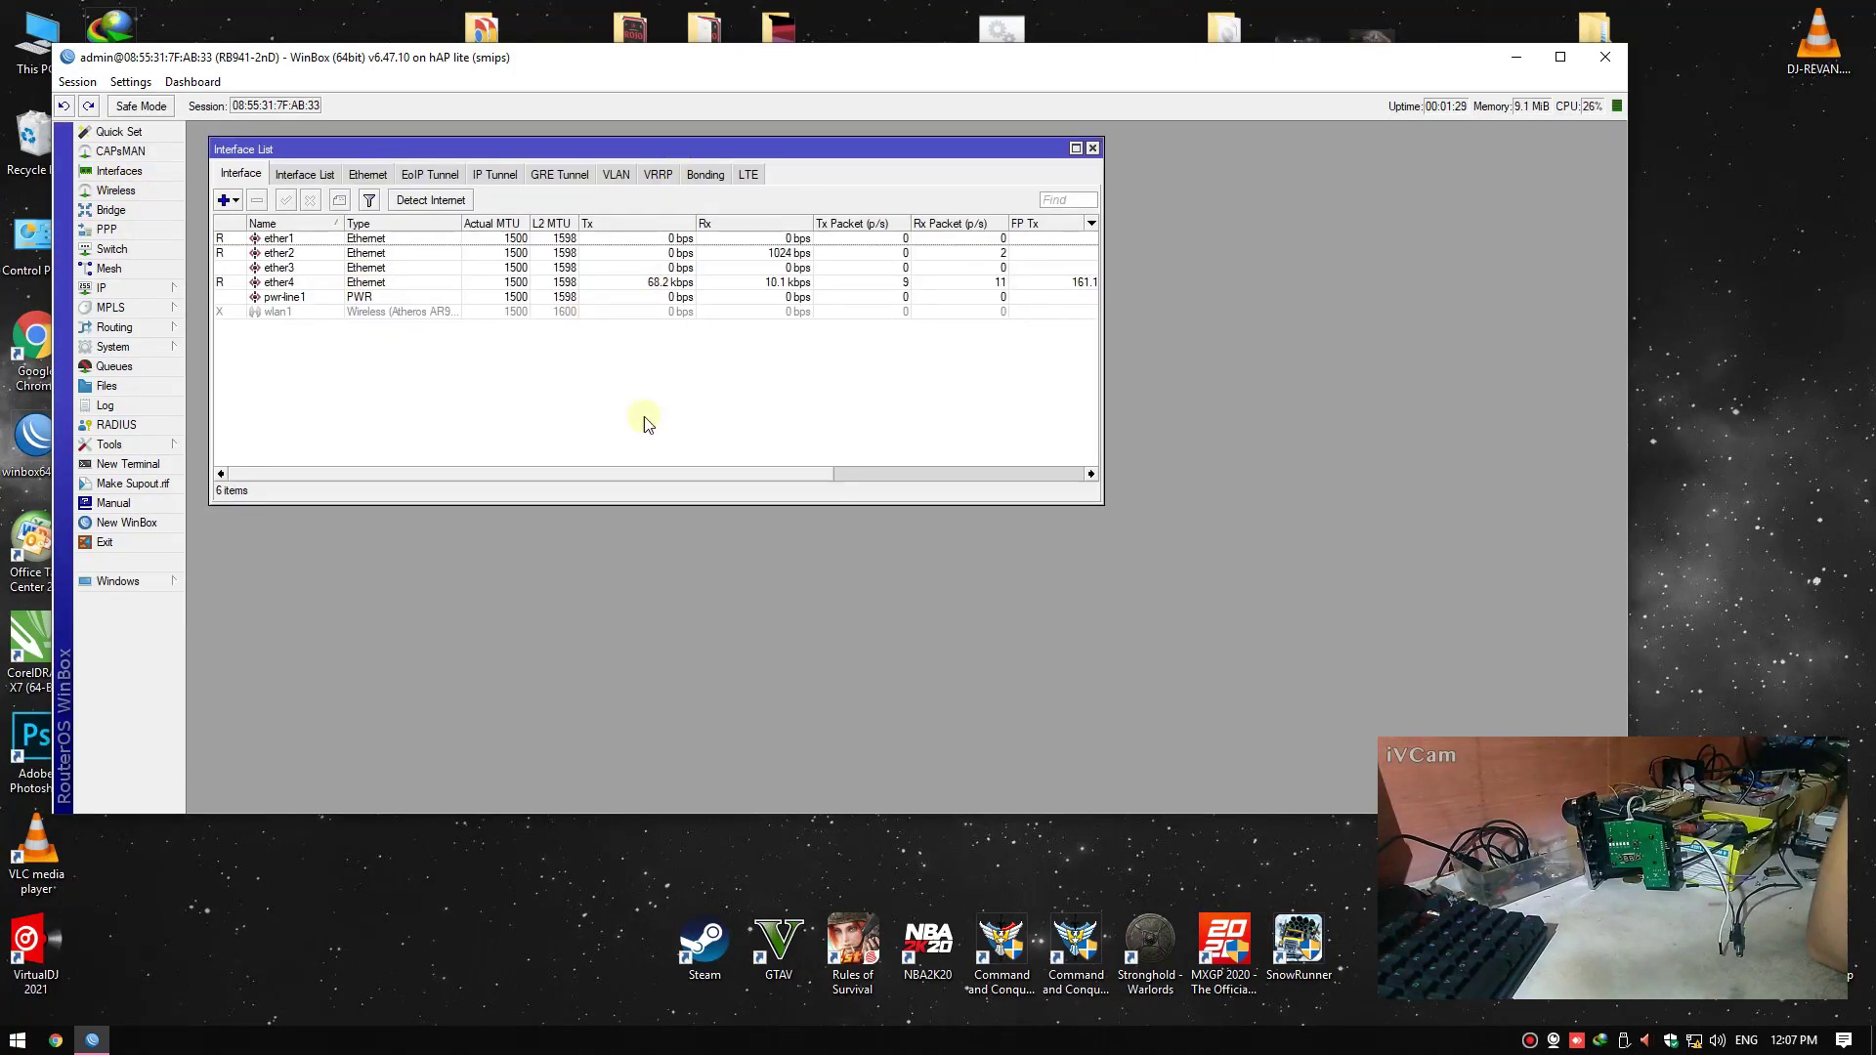
Look at the Mangle rules in IP > Firewall, then close the Firewall window
click(156, 287)
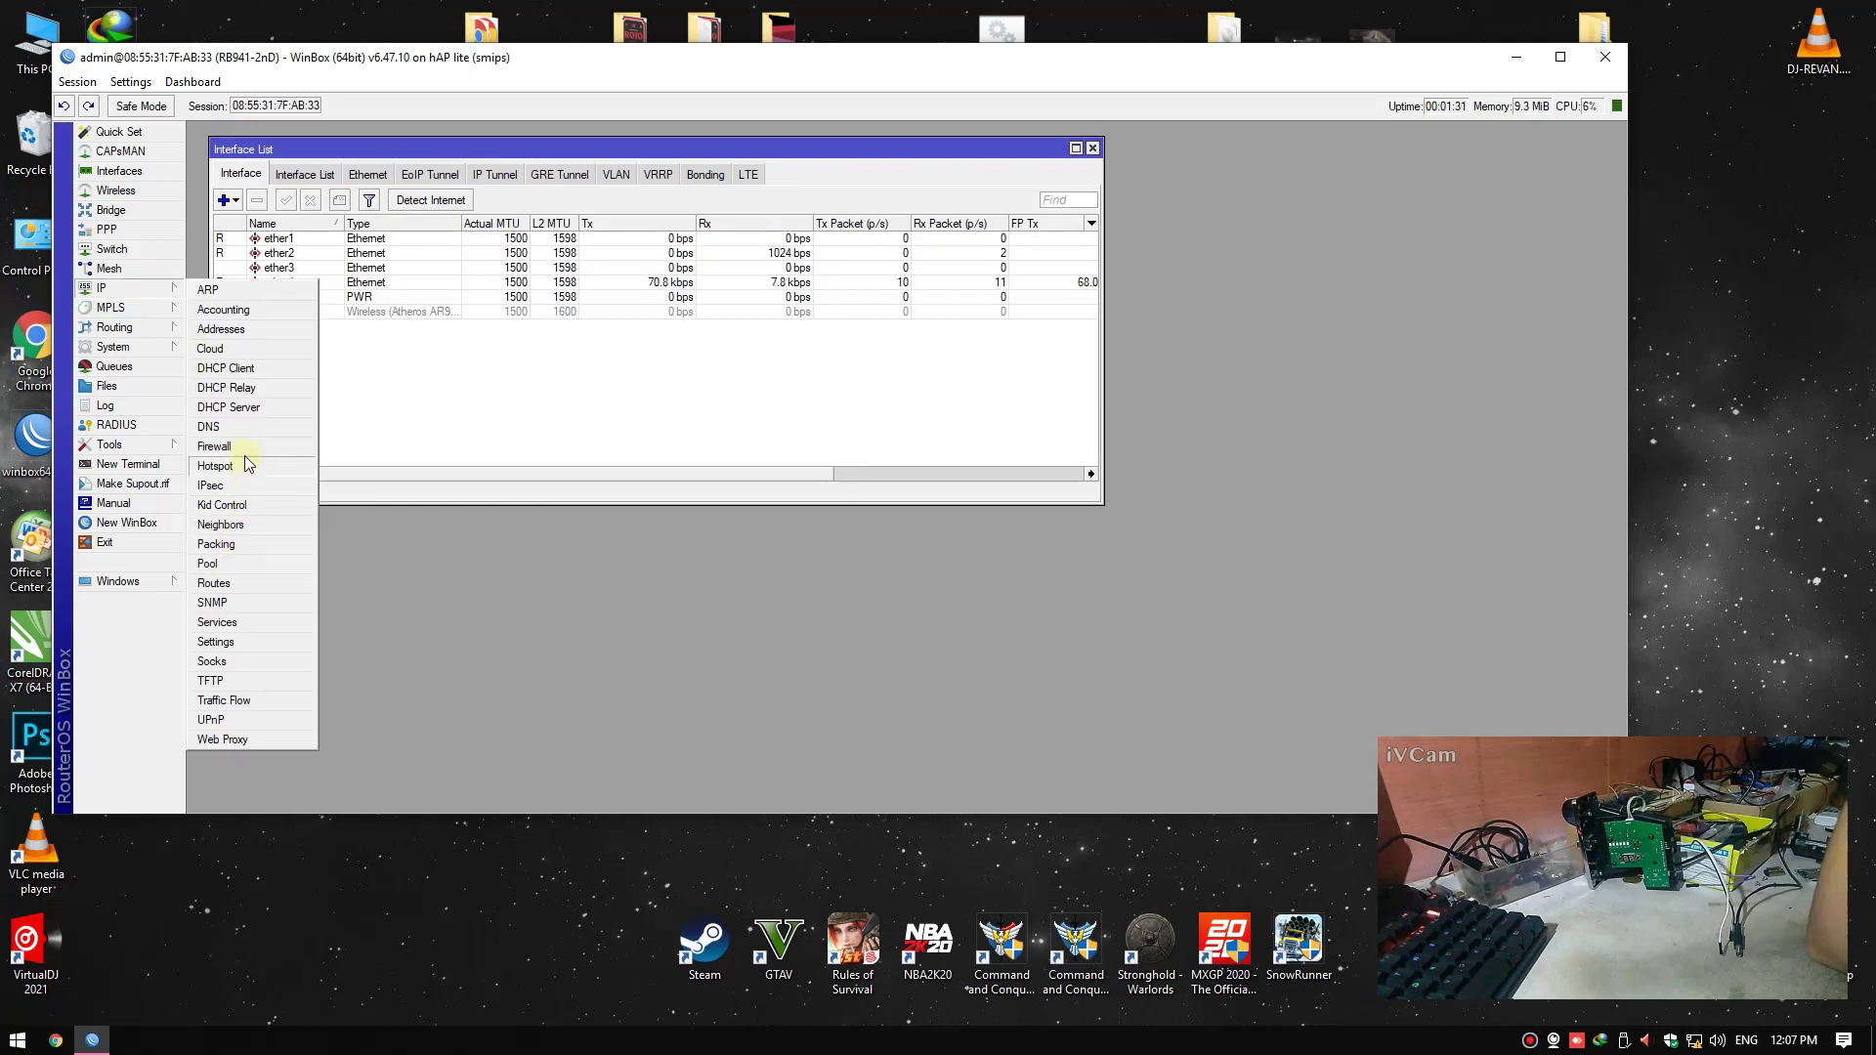
click(244, 464)
click(332, 434)
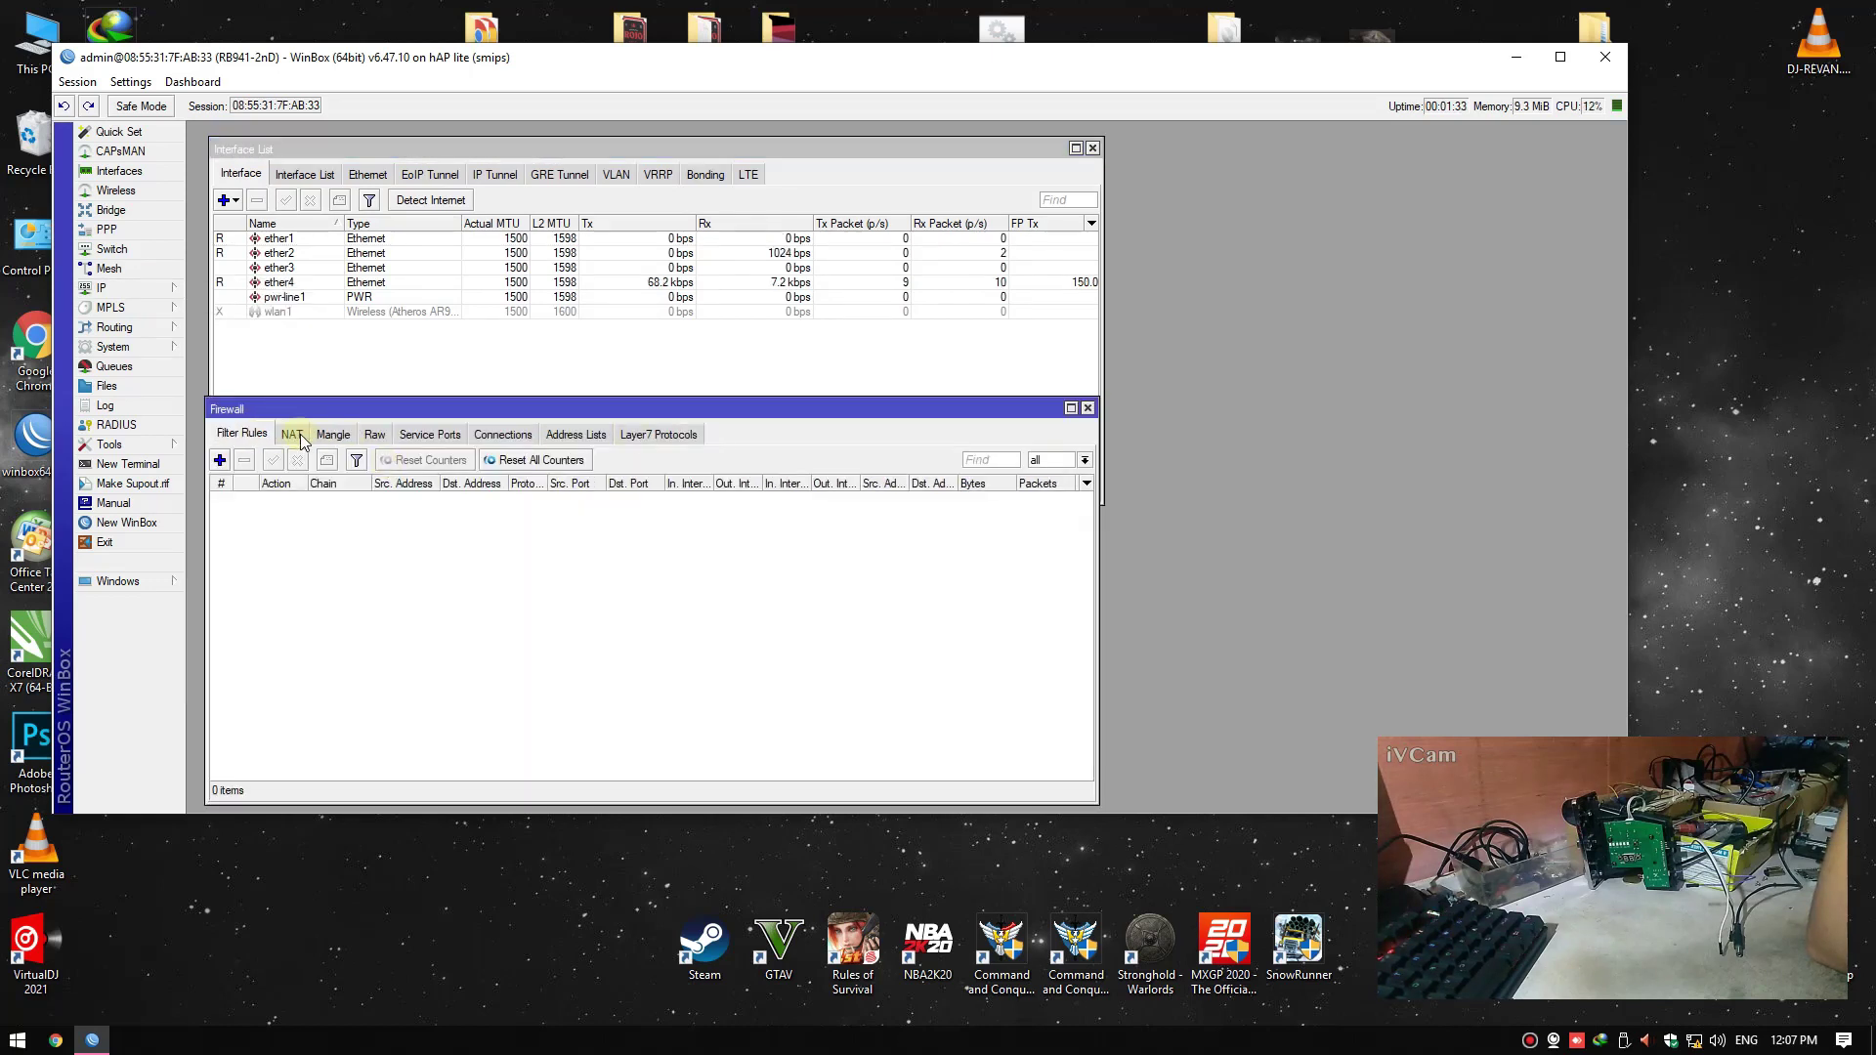
click(1087, 409)
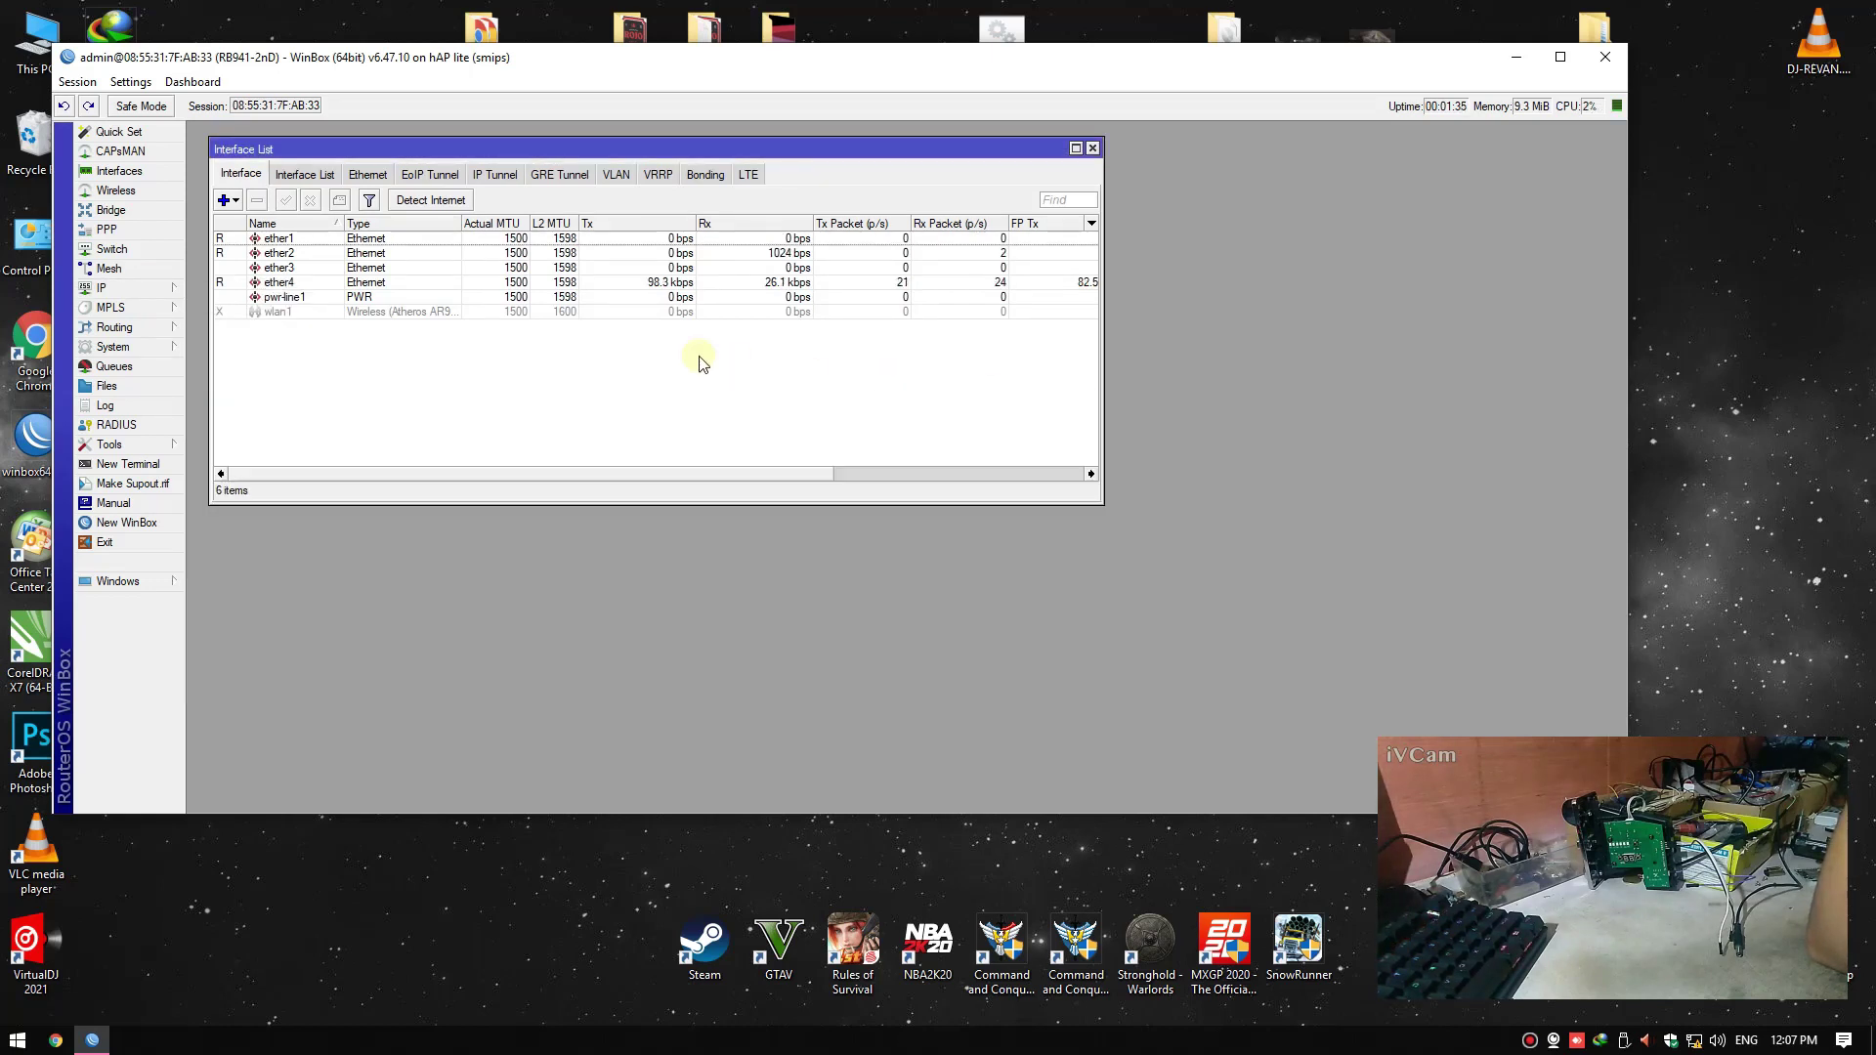
Inspect the ether1, ether2 and ether4 interface rows in the list
click(277, 240)
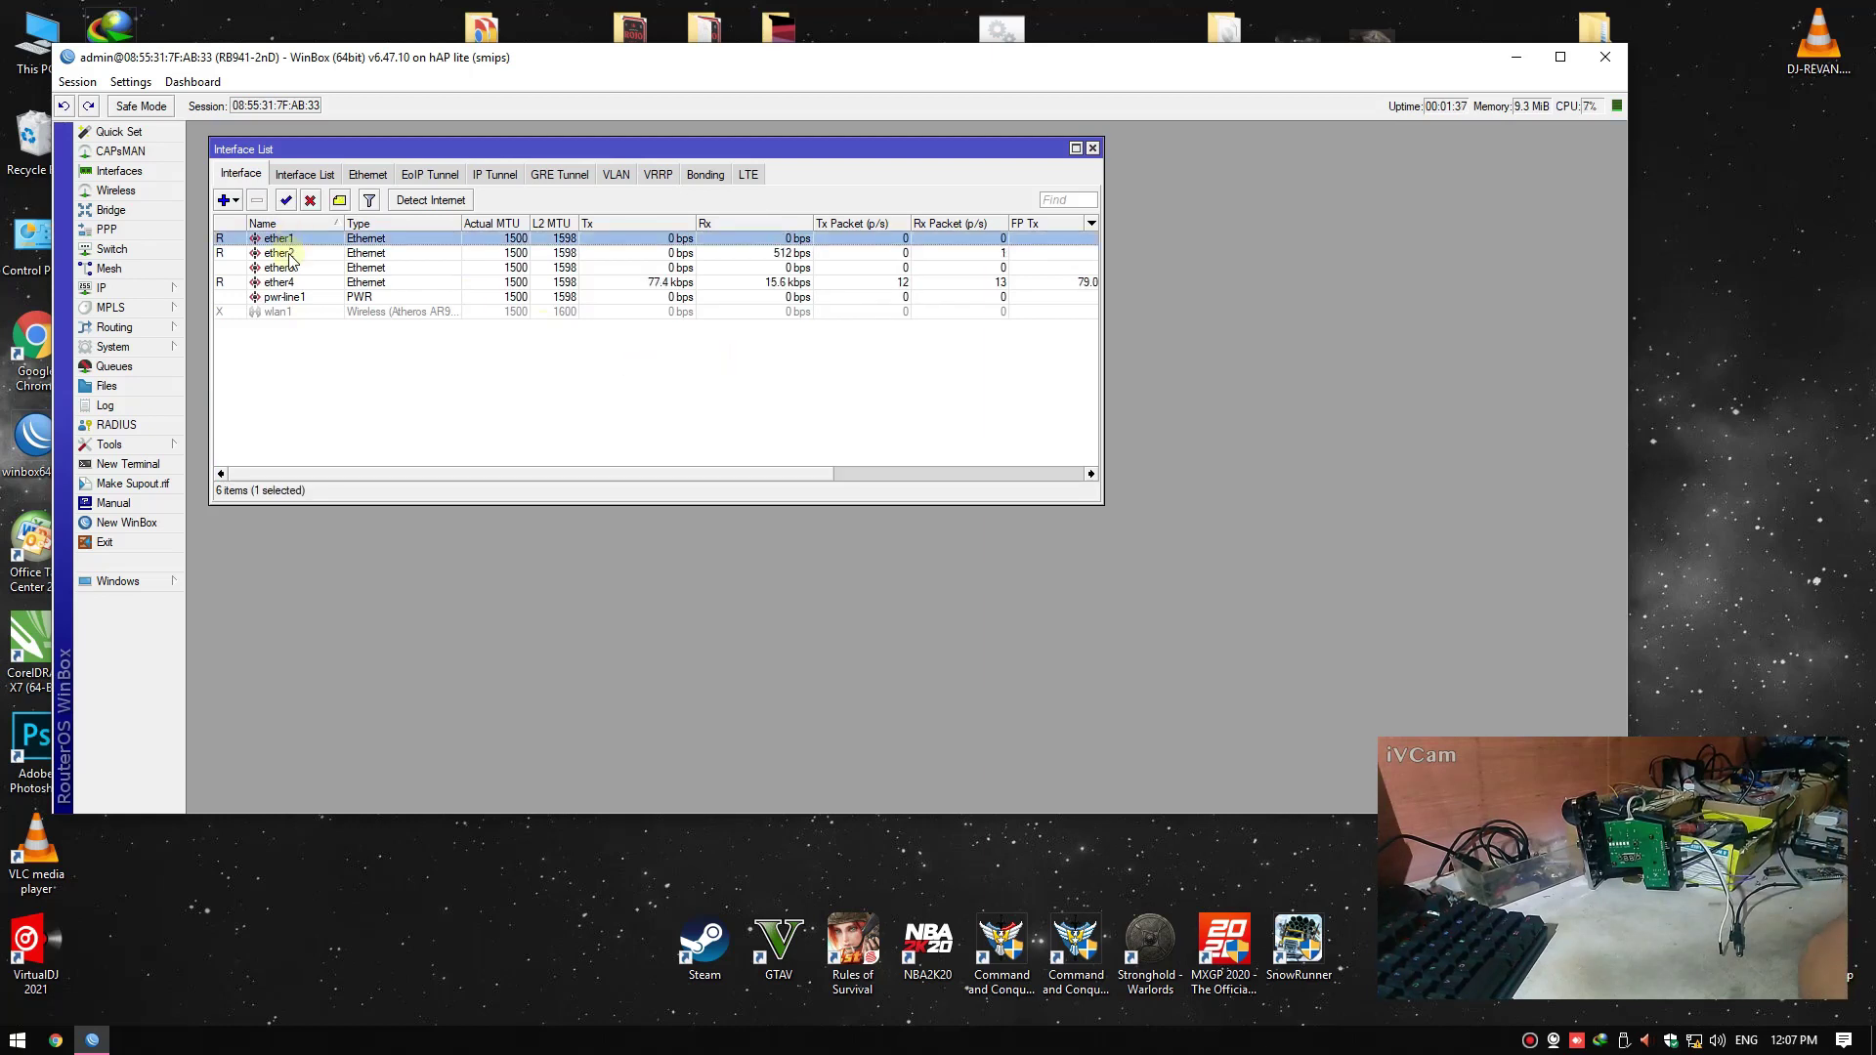
click(298, 254)
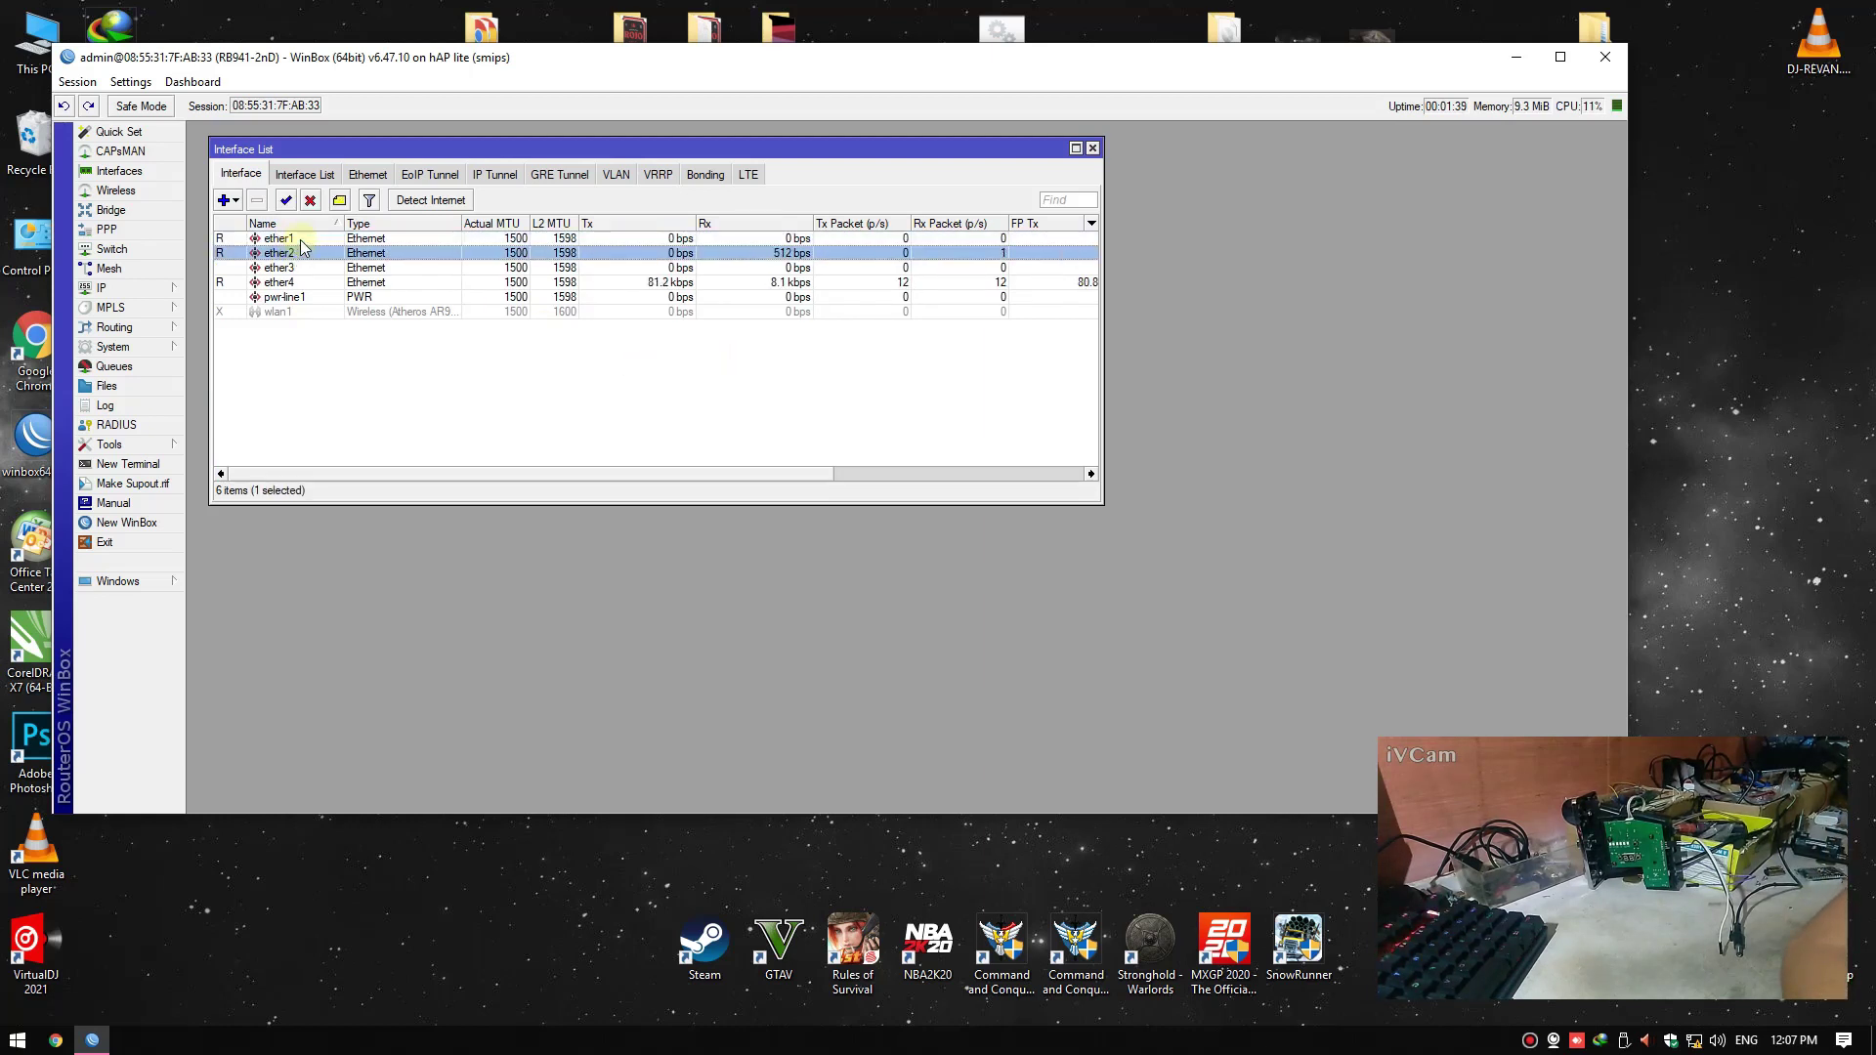
click(300, 239)
click(313, 254)
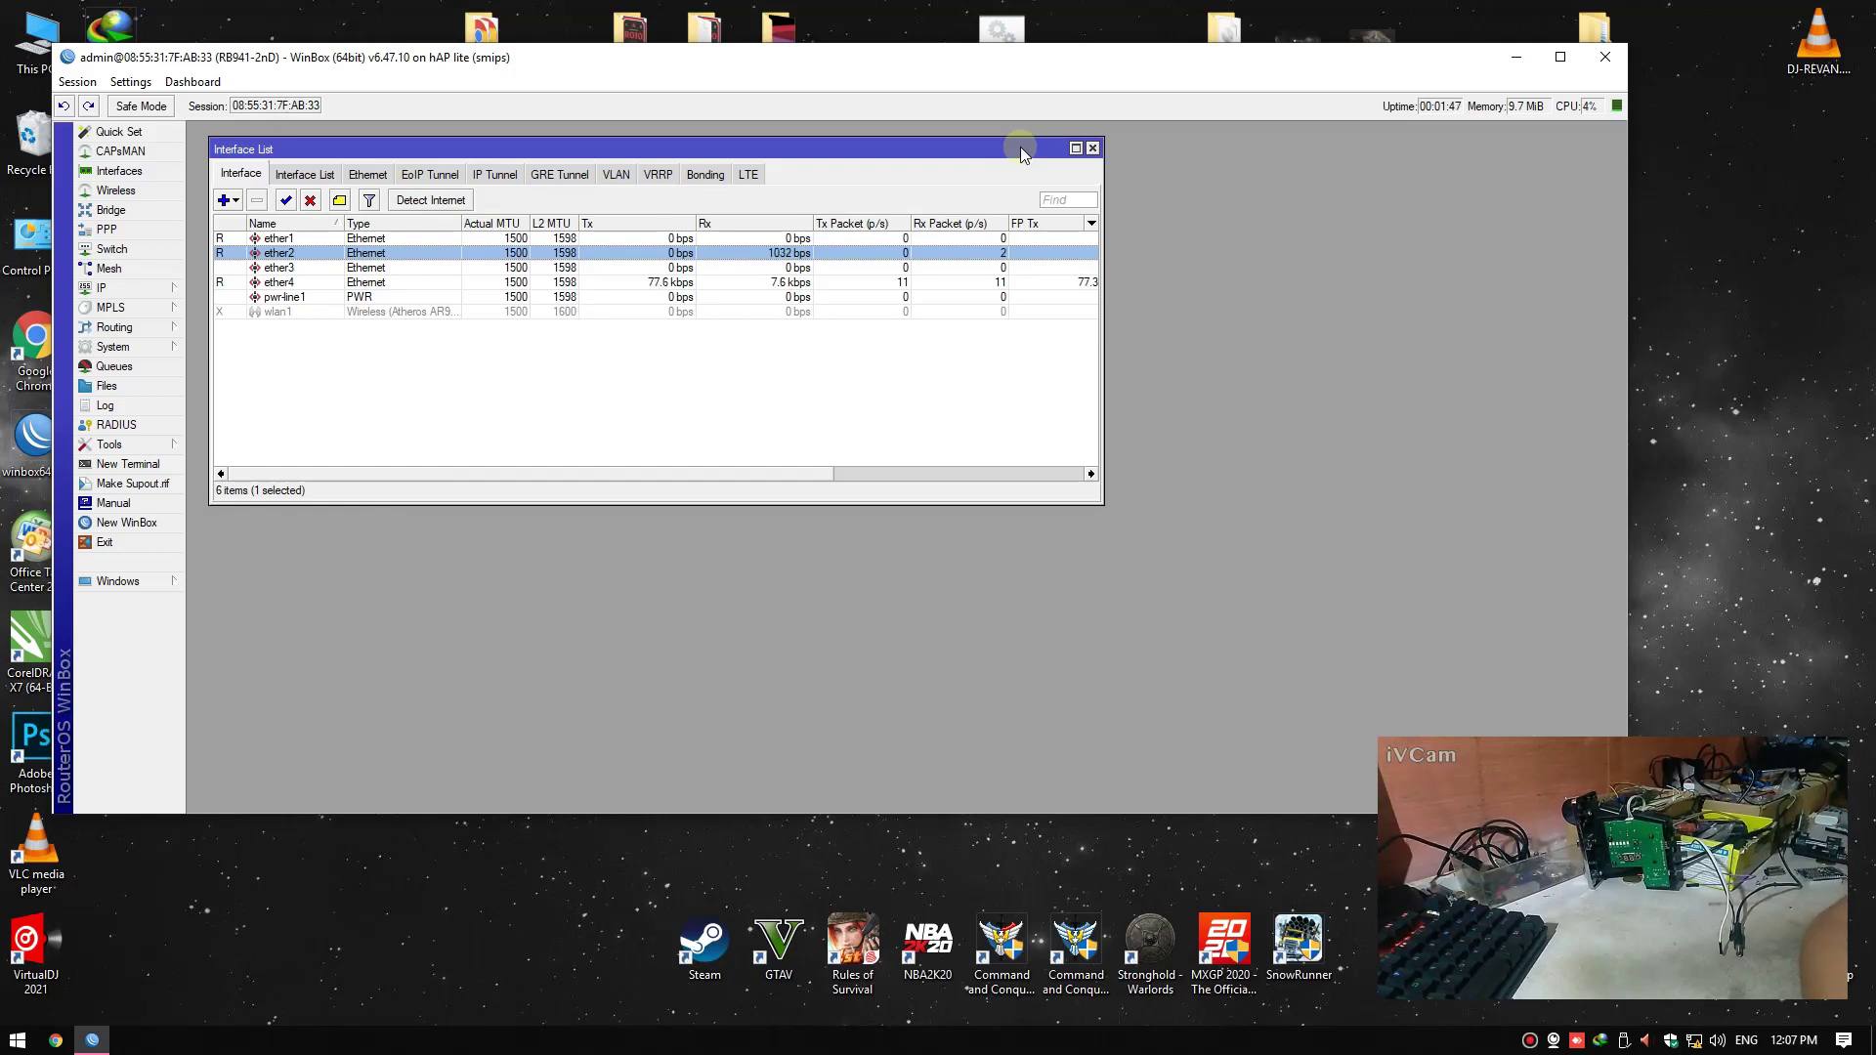
click(1730, 376)
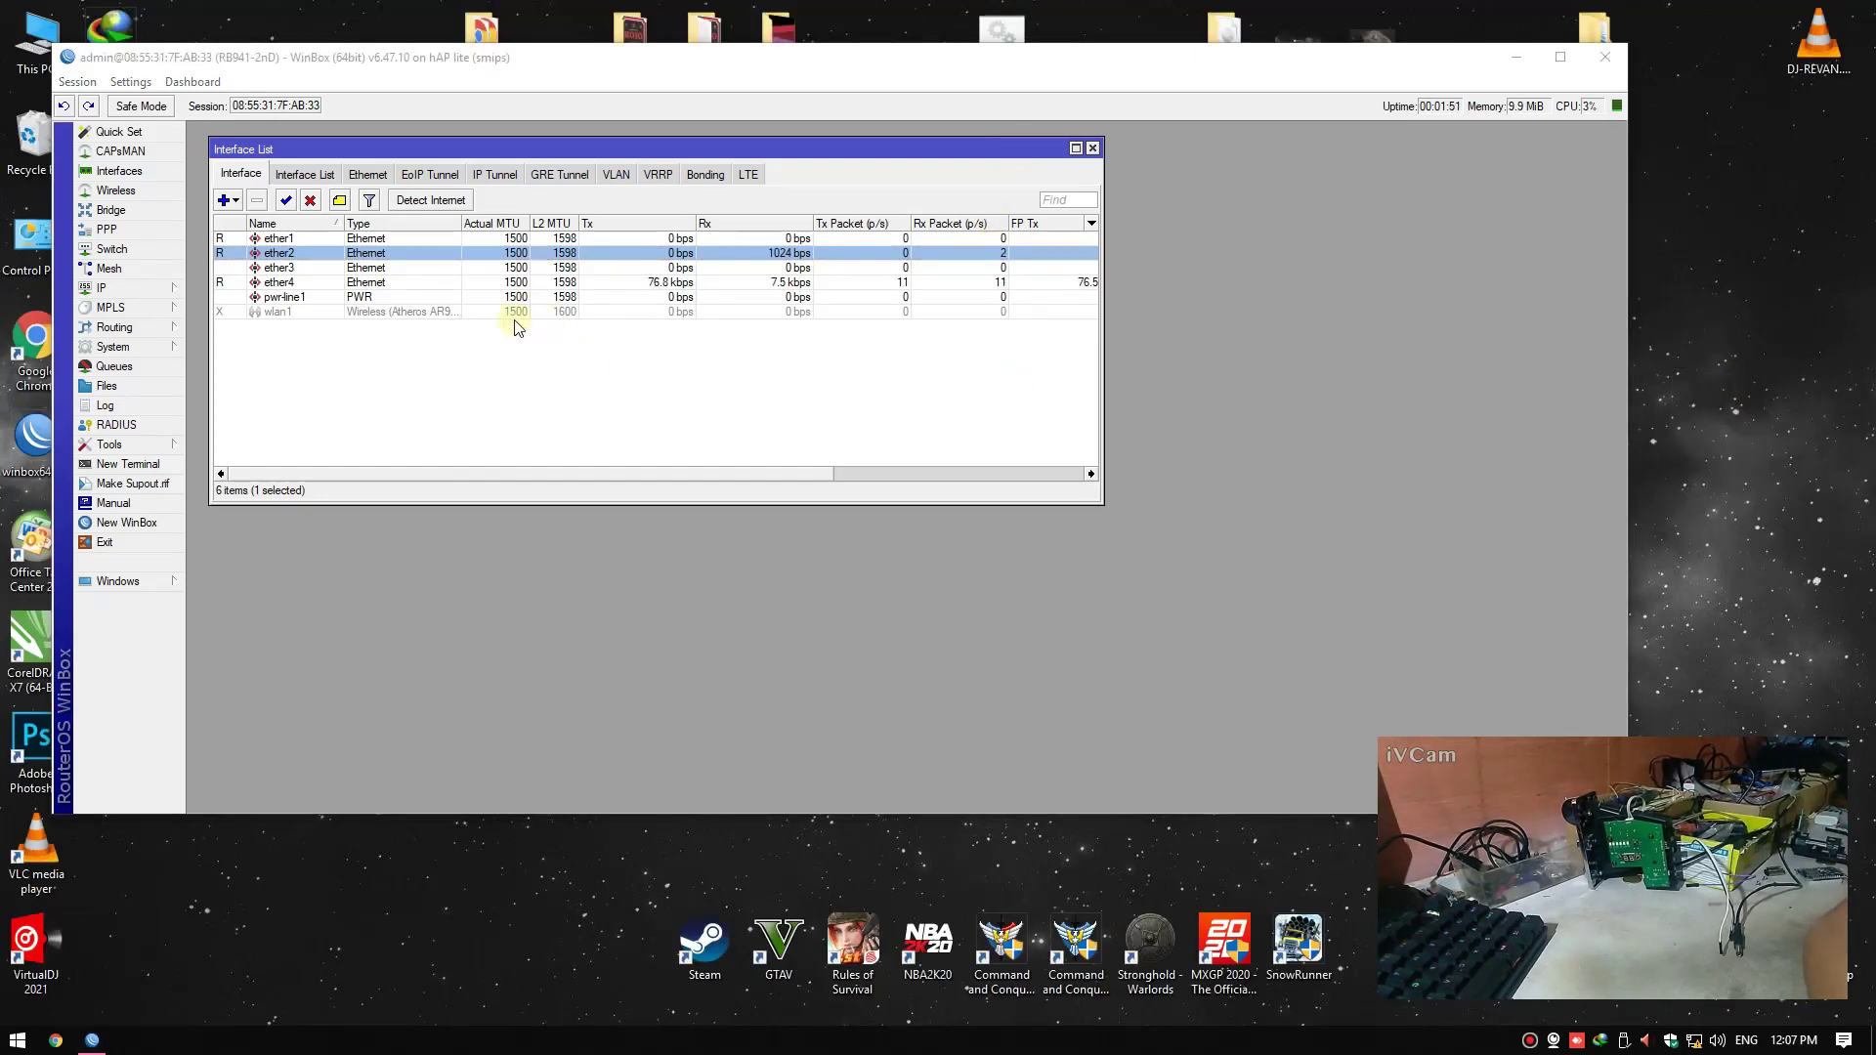
click(304, 283)
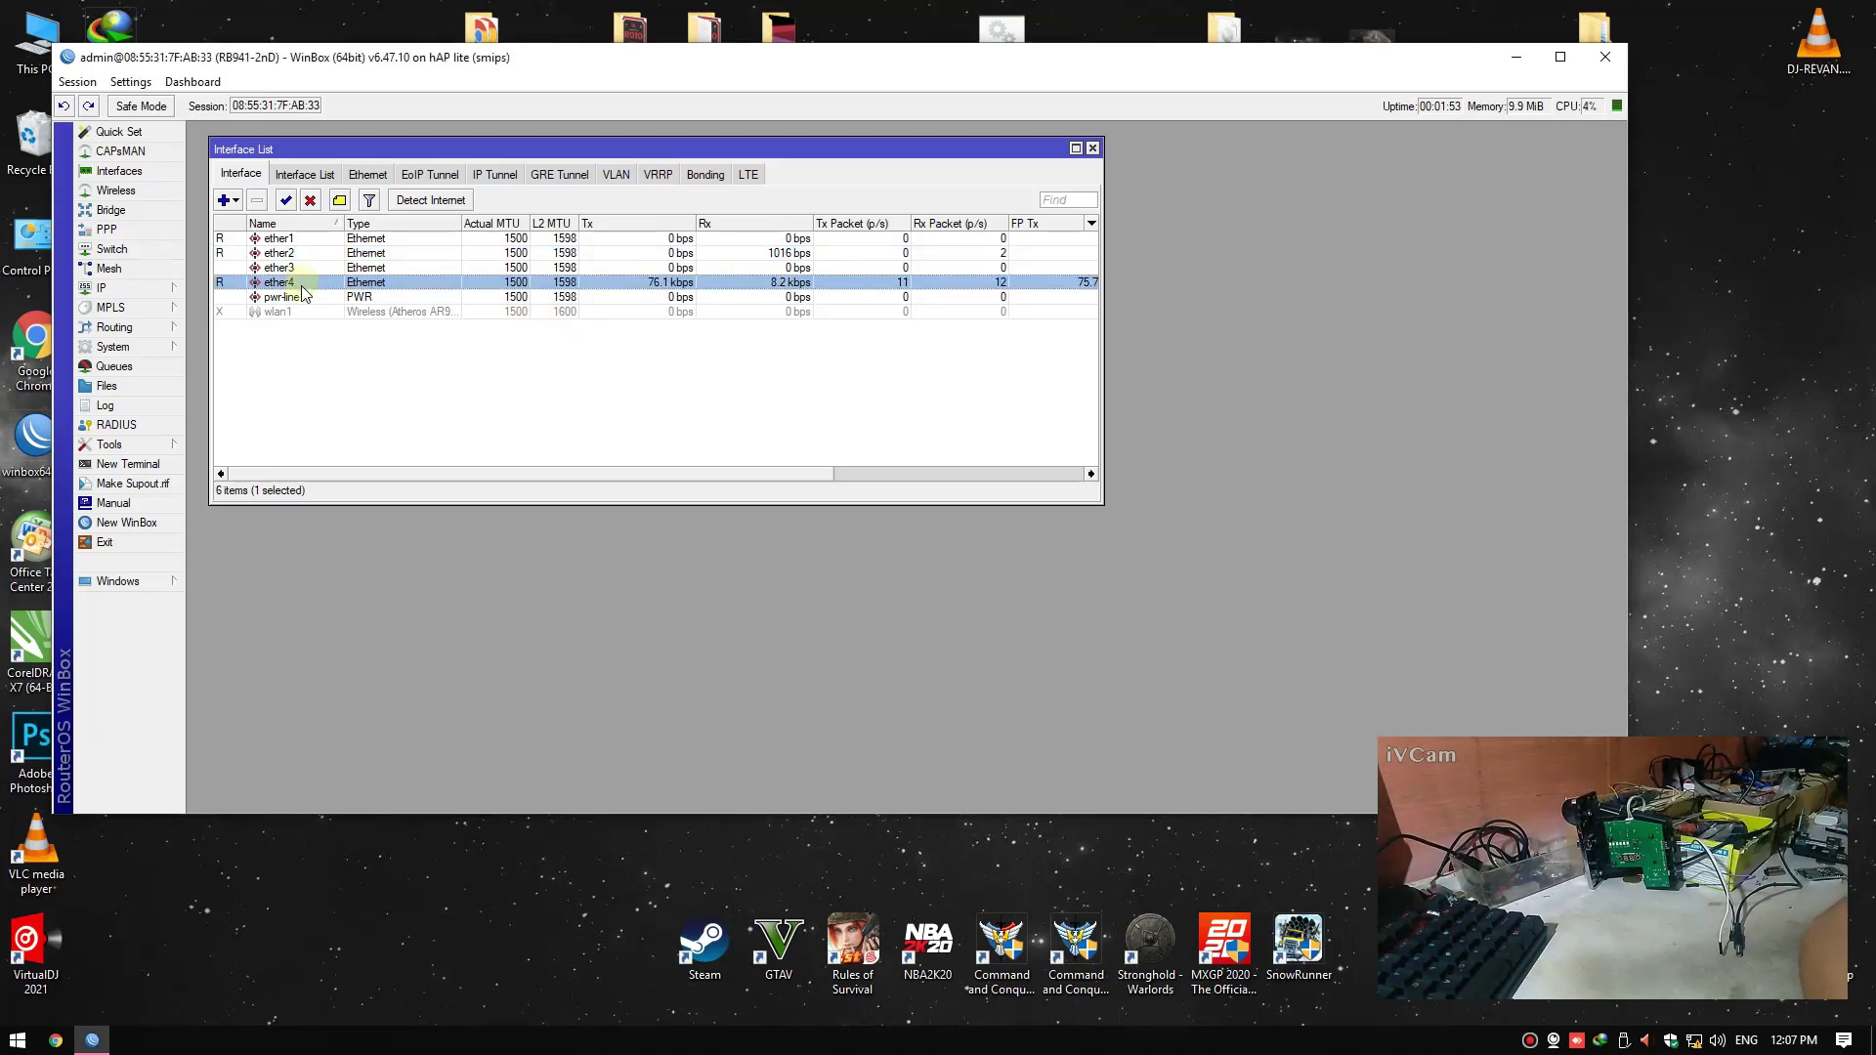
click(1662, 522)
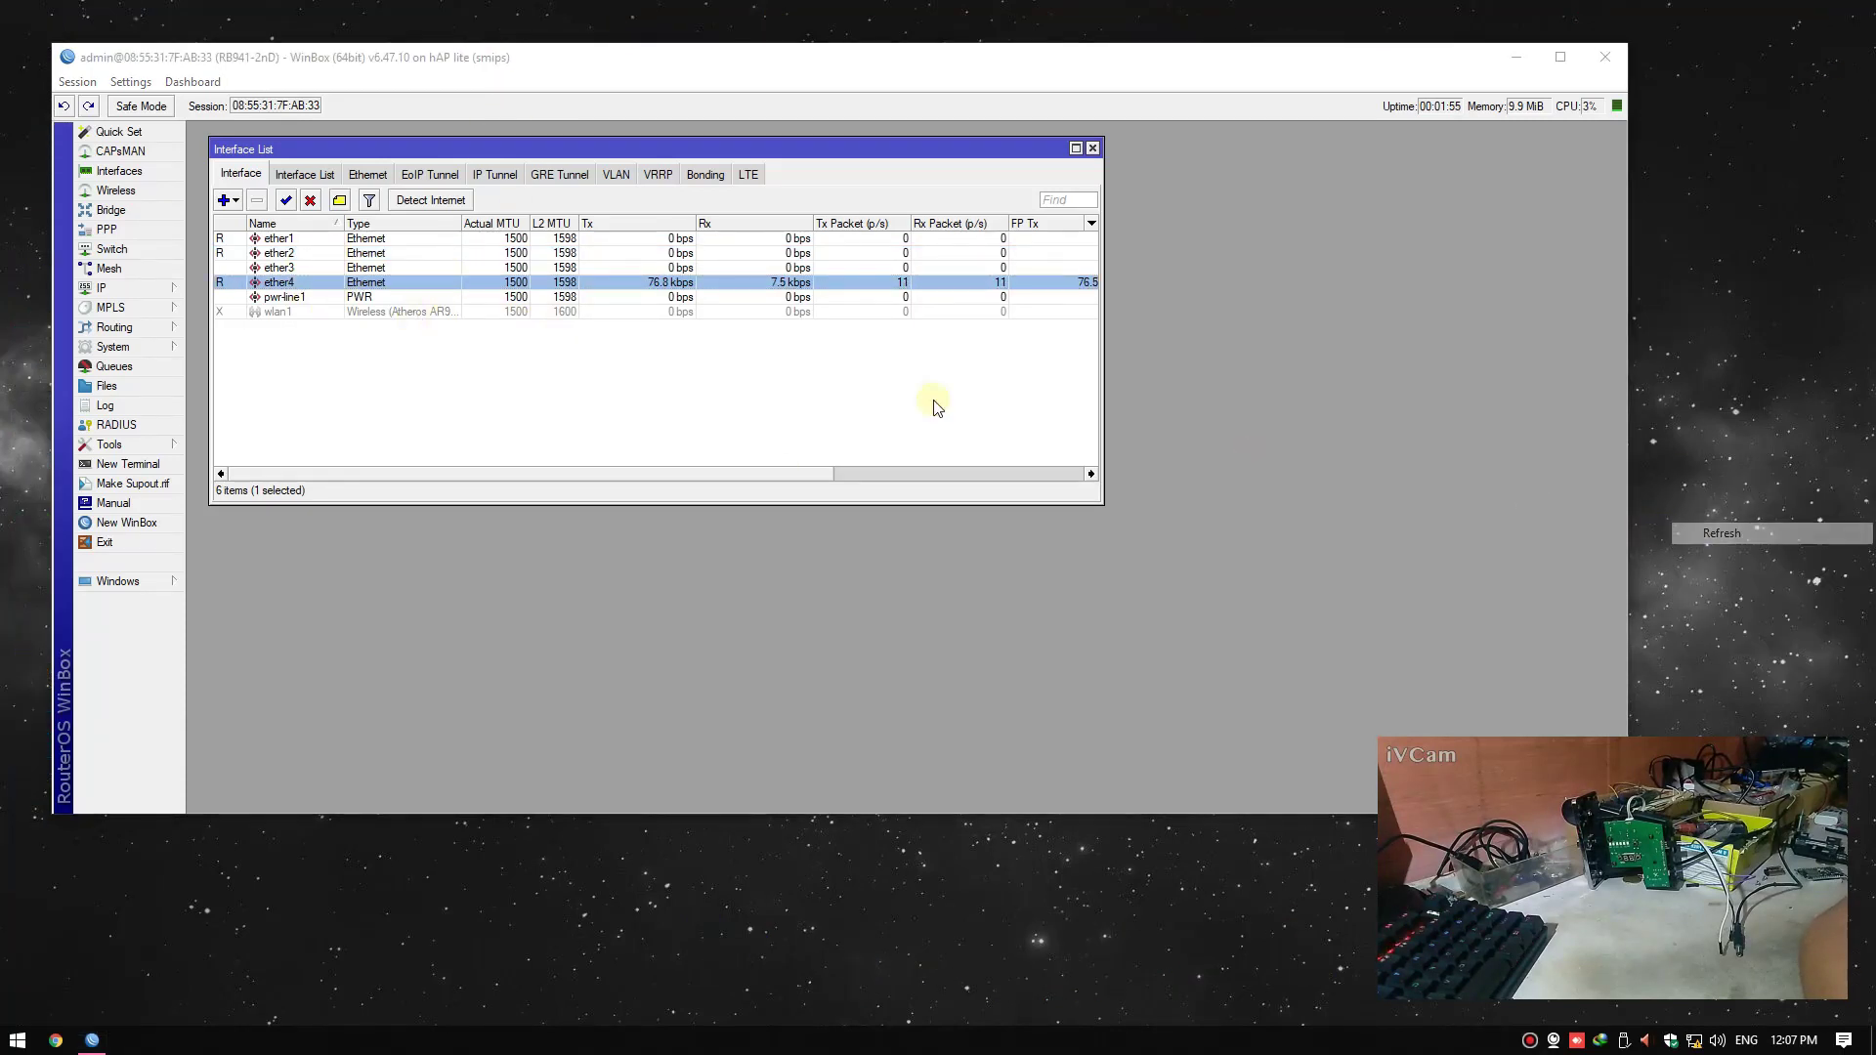
click(386, 330)
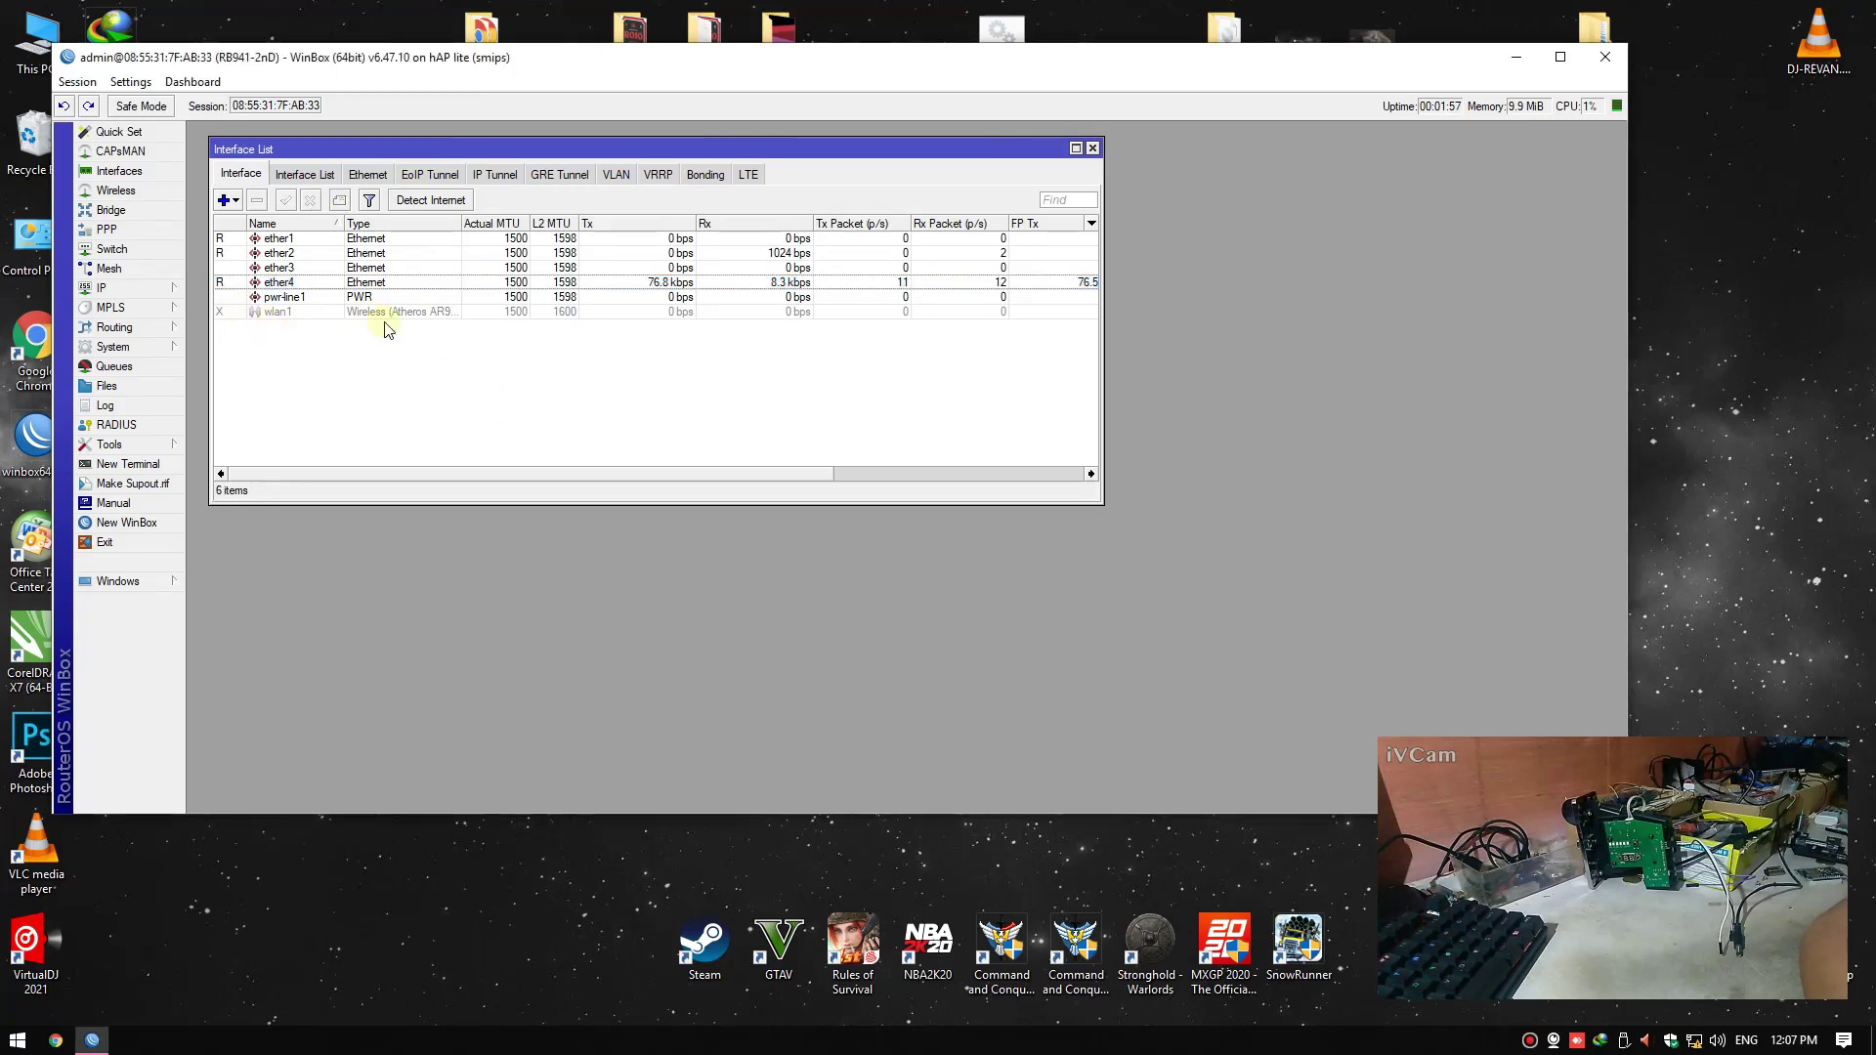
click(142, 290)
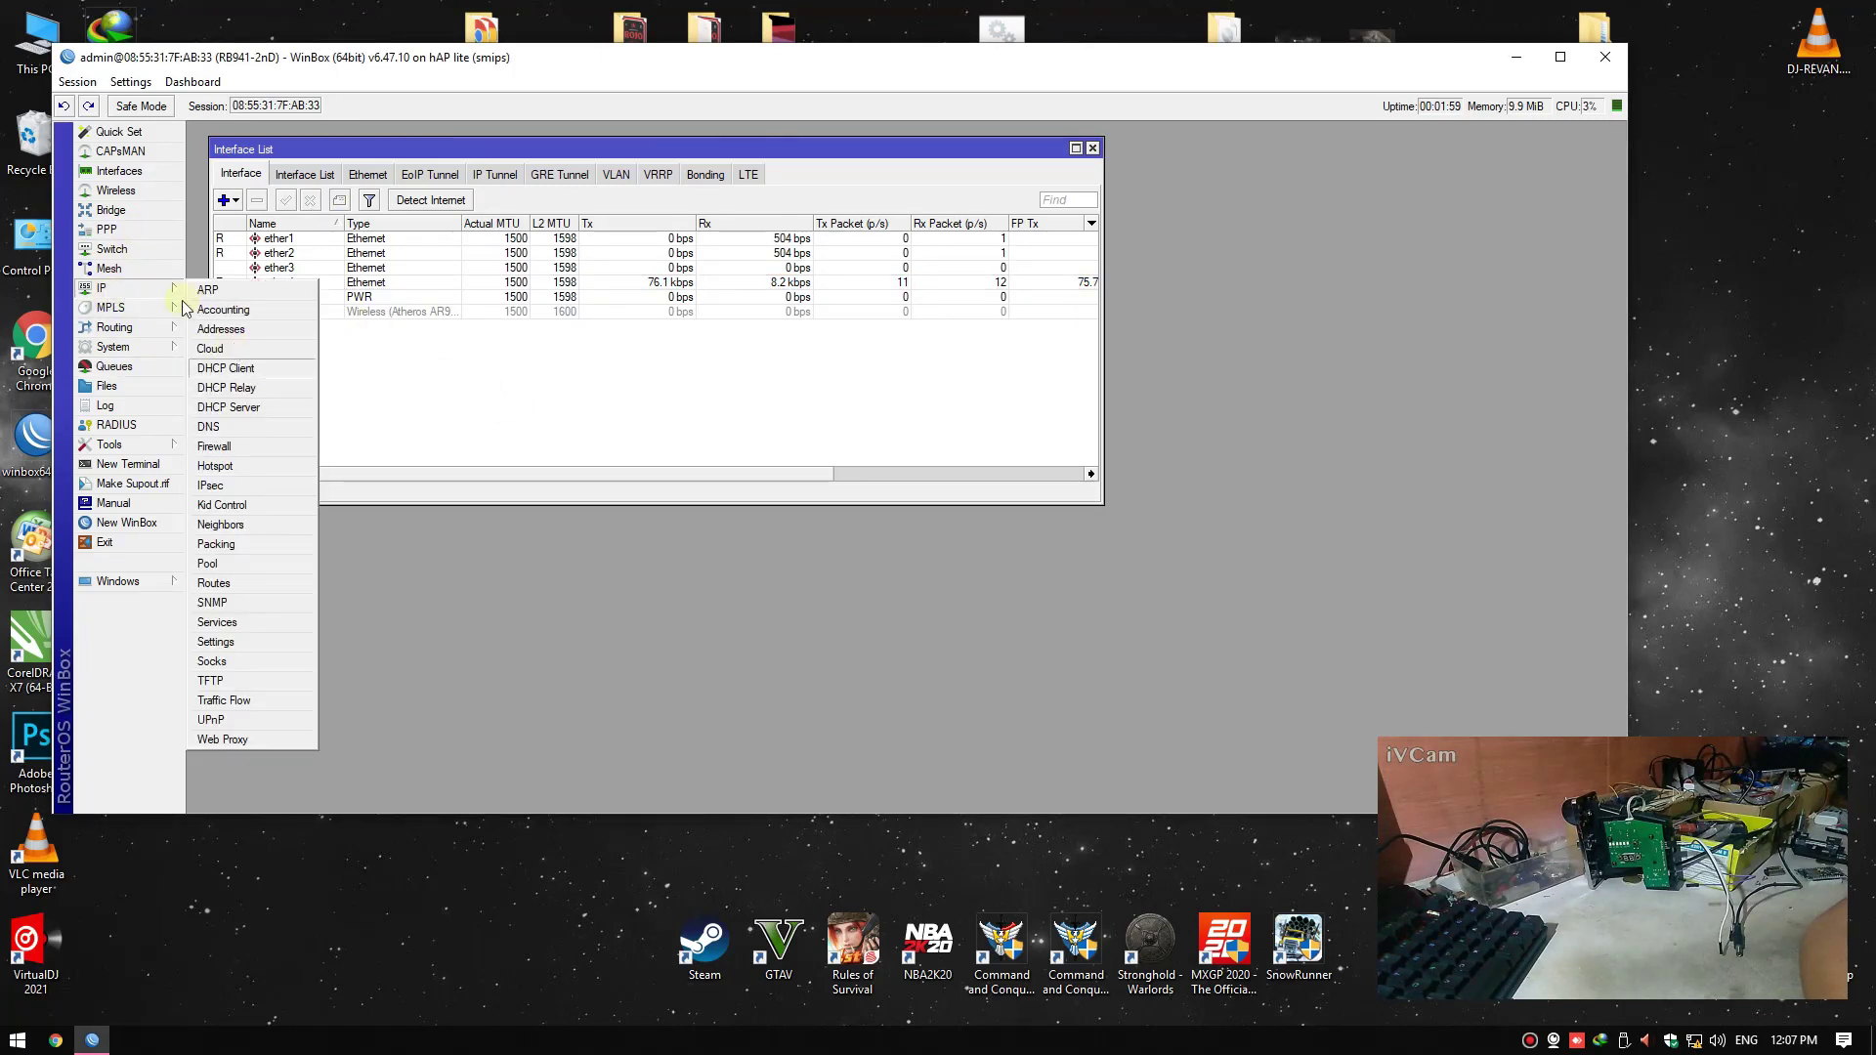
Create two bridges named HS and LAN
click(111, 209)
click(284, 363)
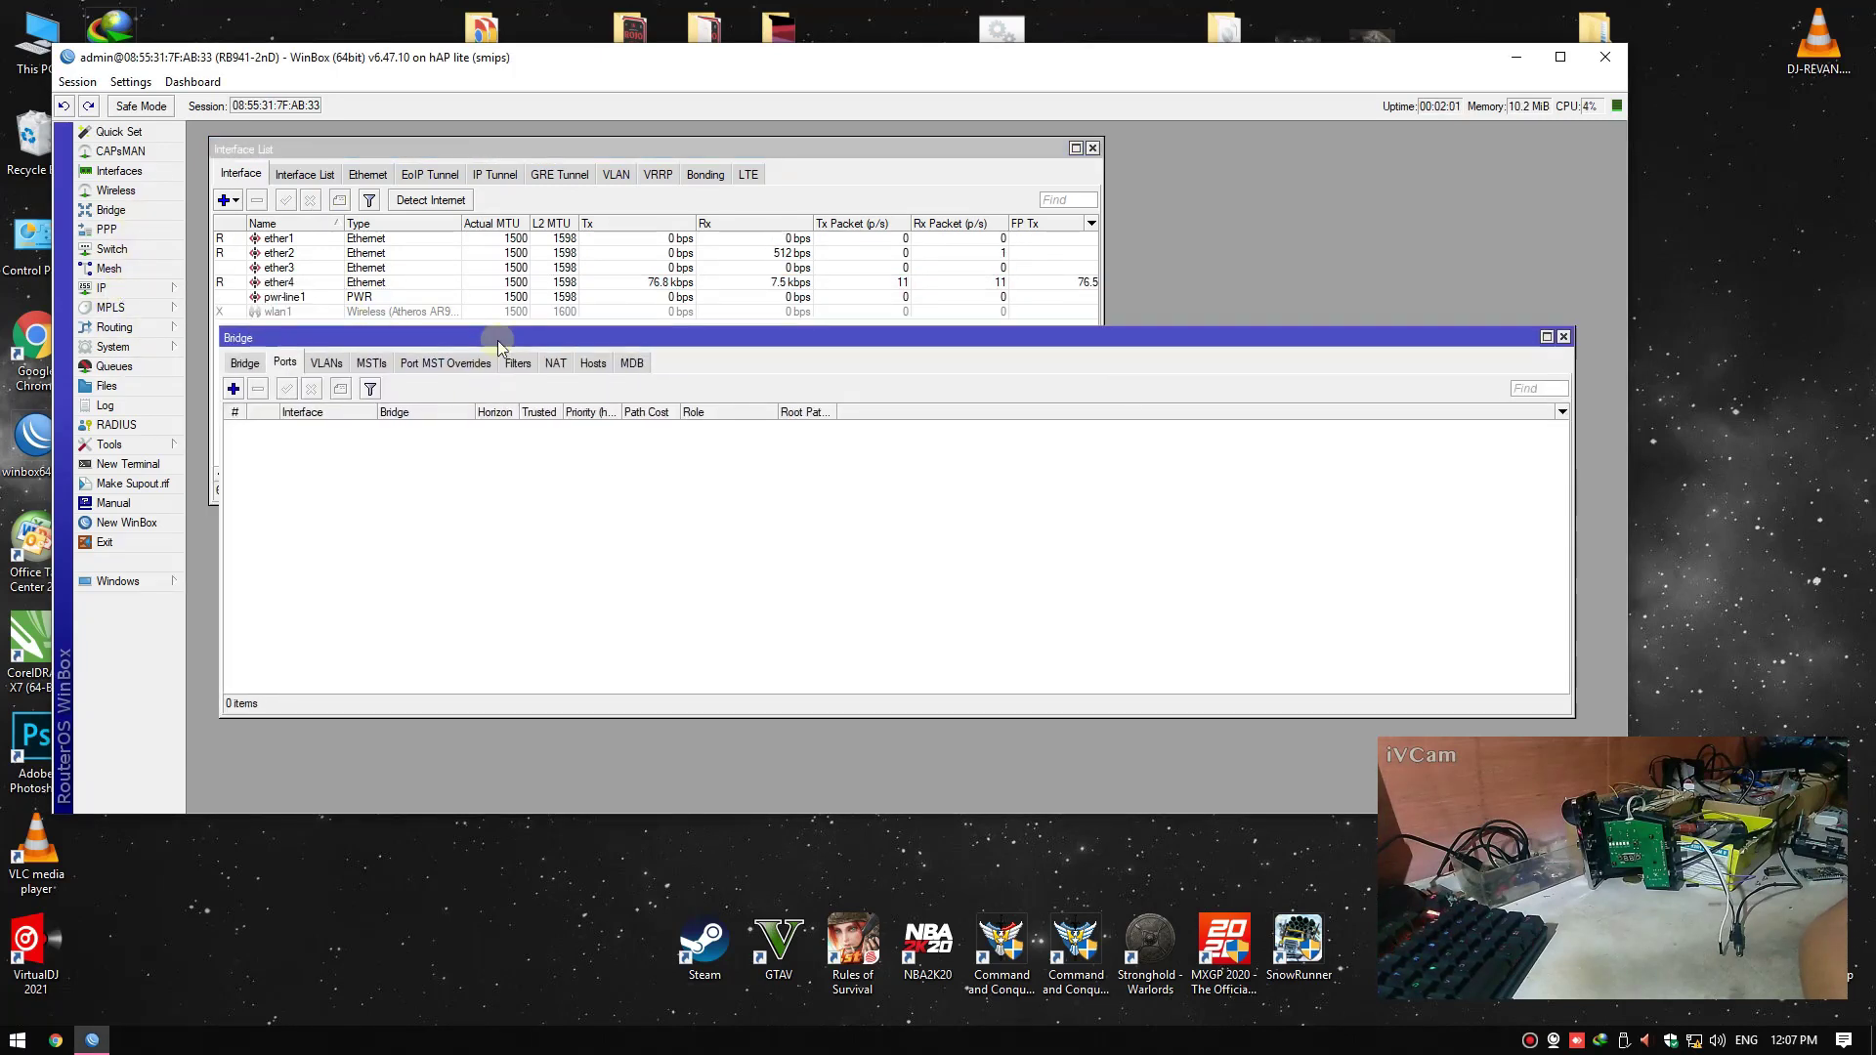
drag(215, 338, 422, 315)
click(434, 340)
click(422, 367)
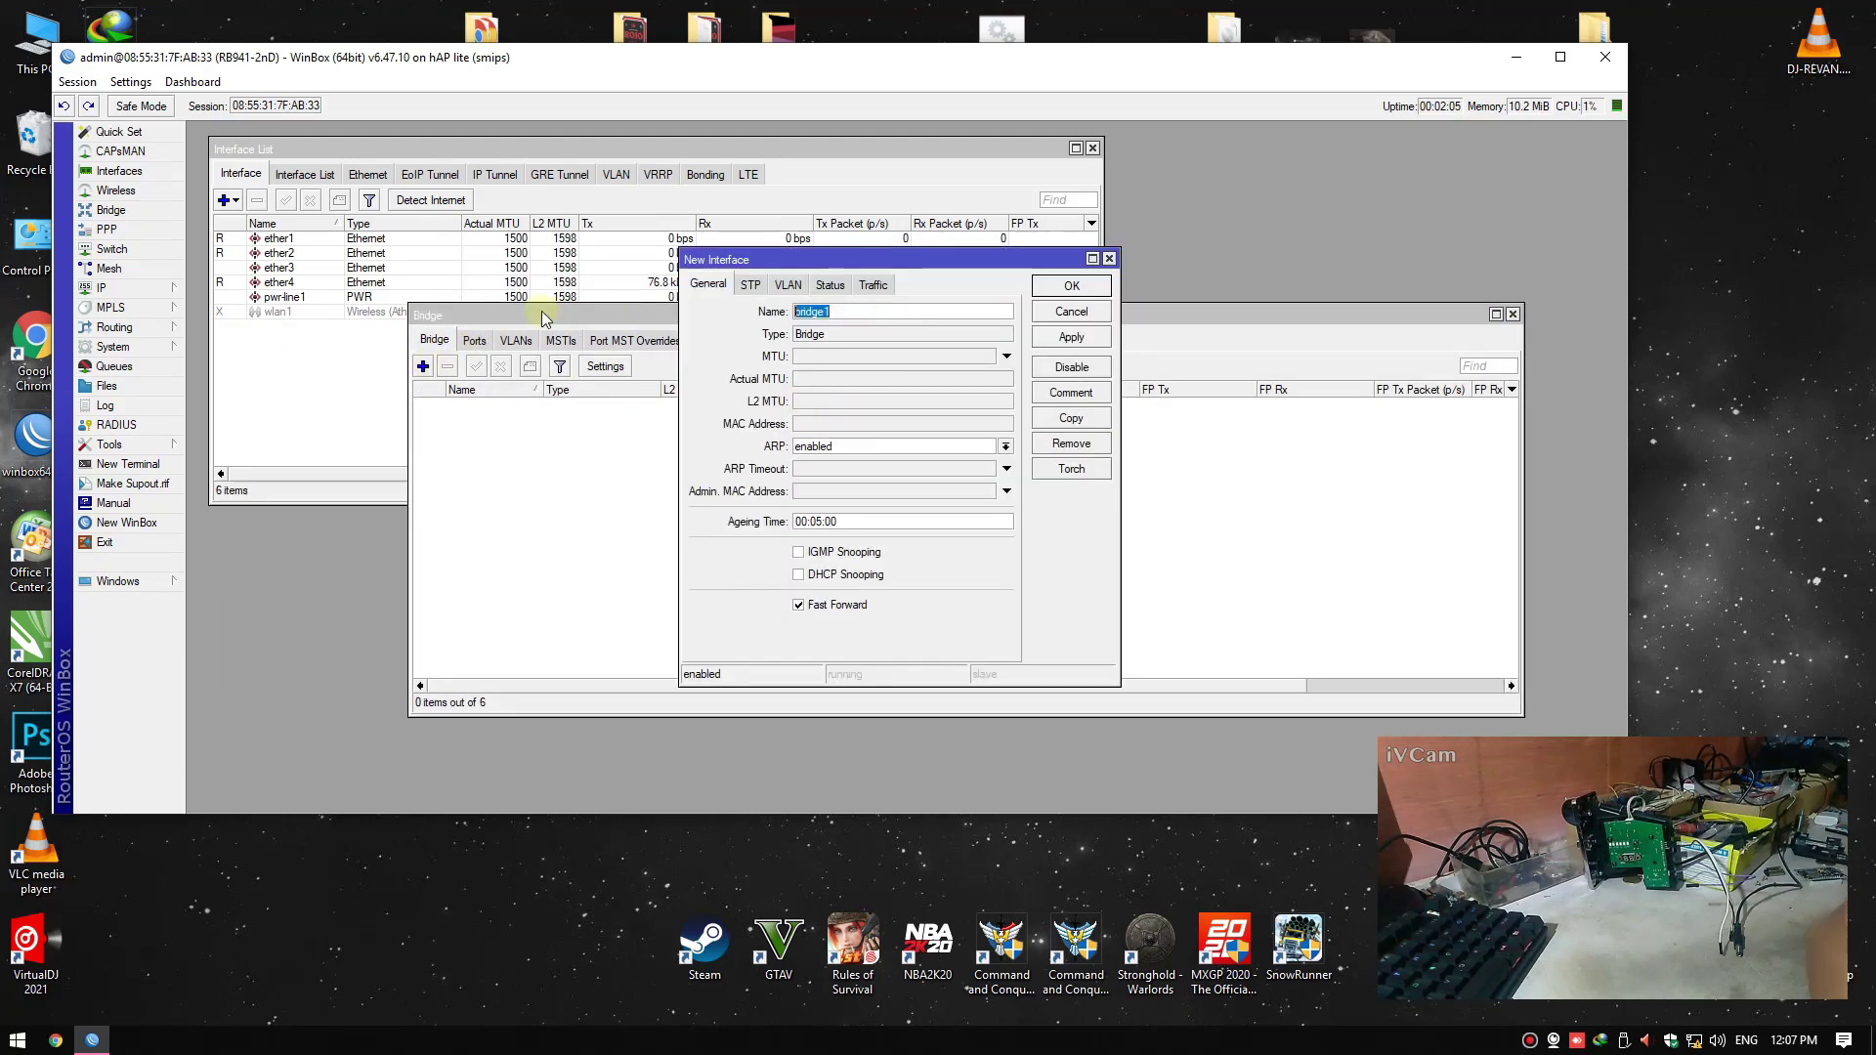
text(HS)
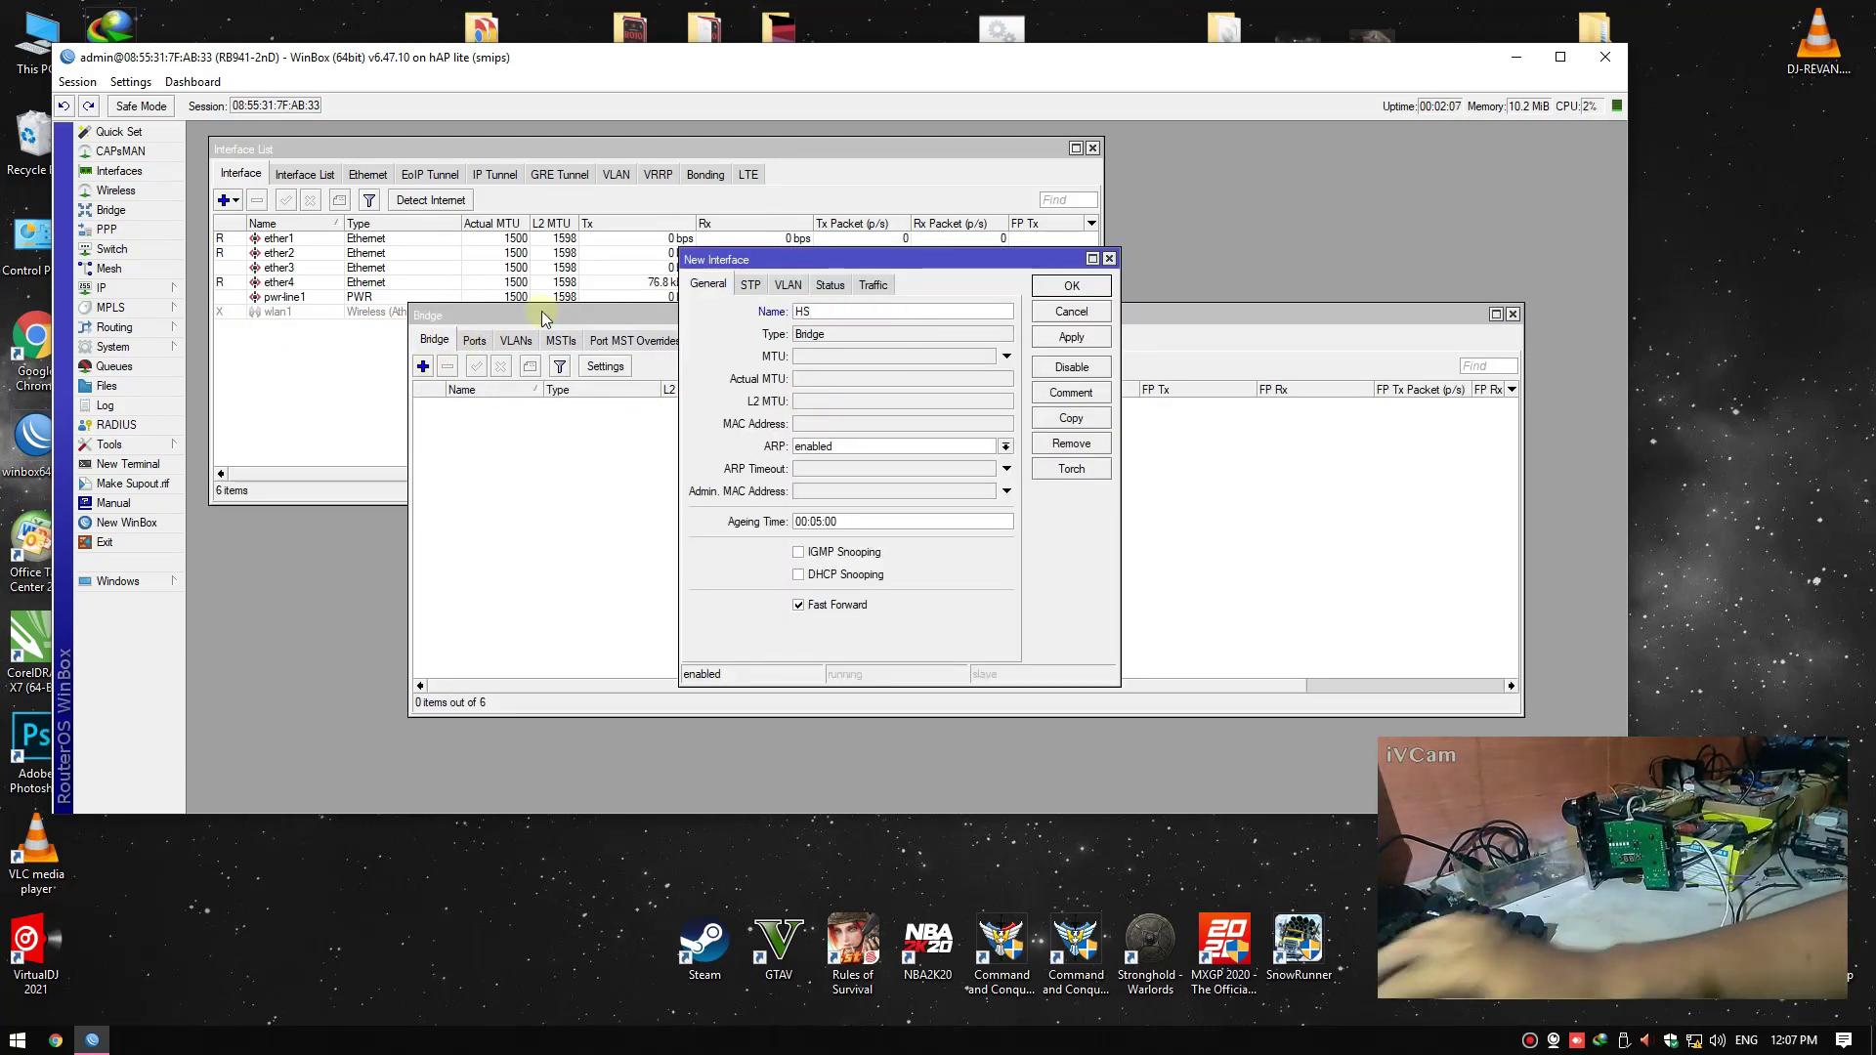
key(Return)
click(422, 366)
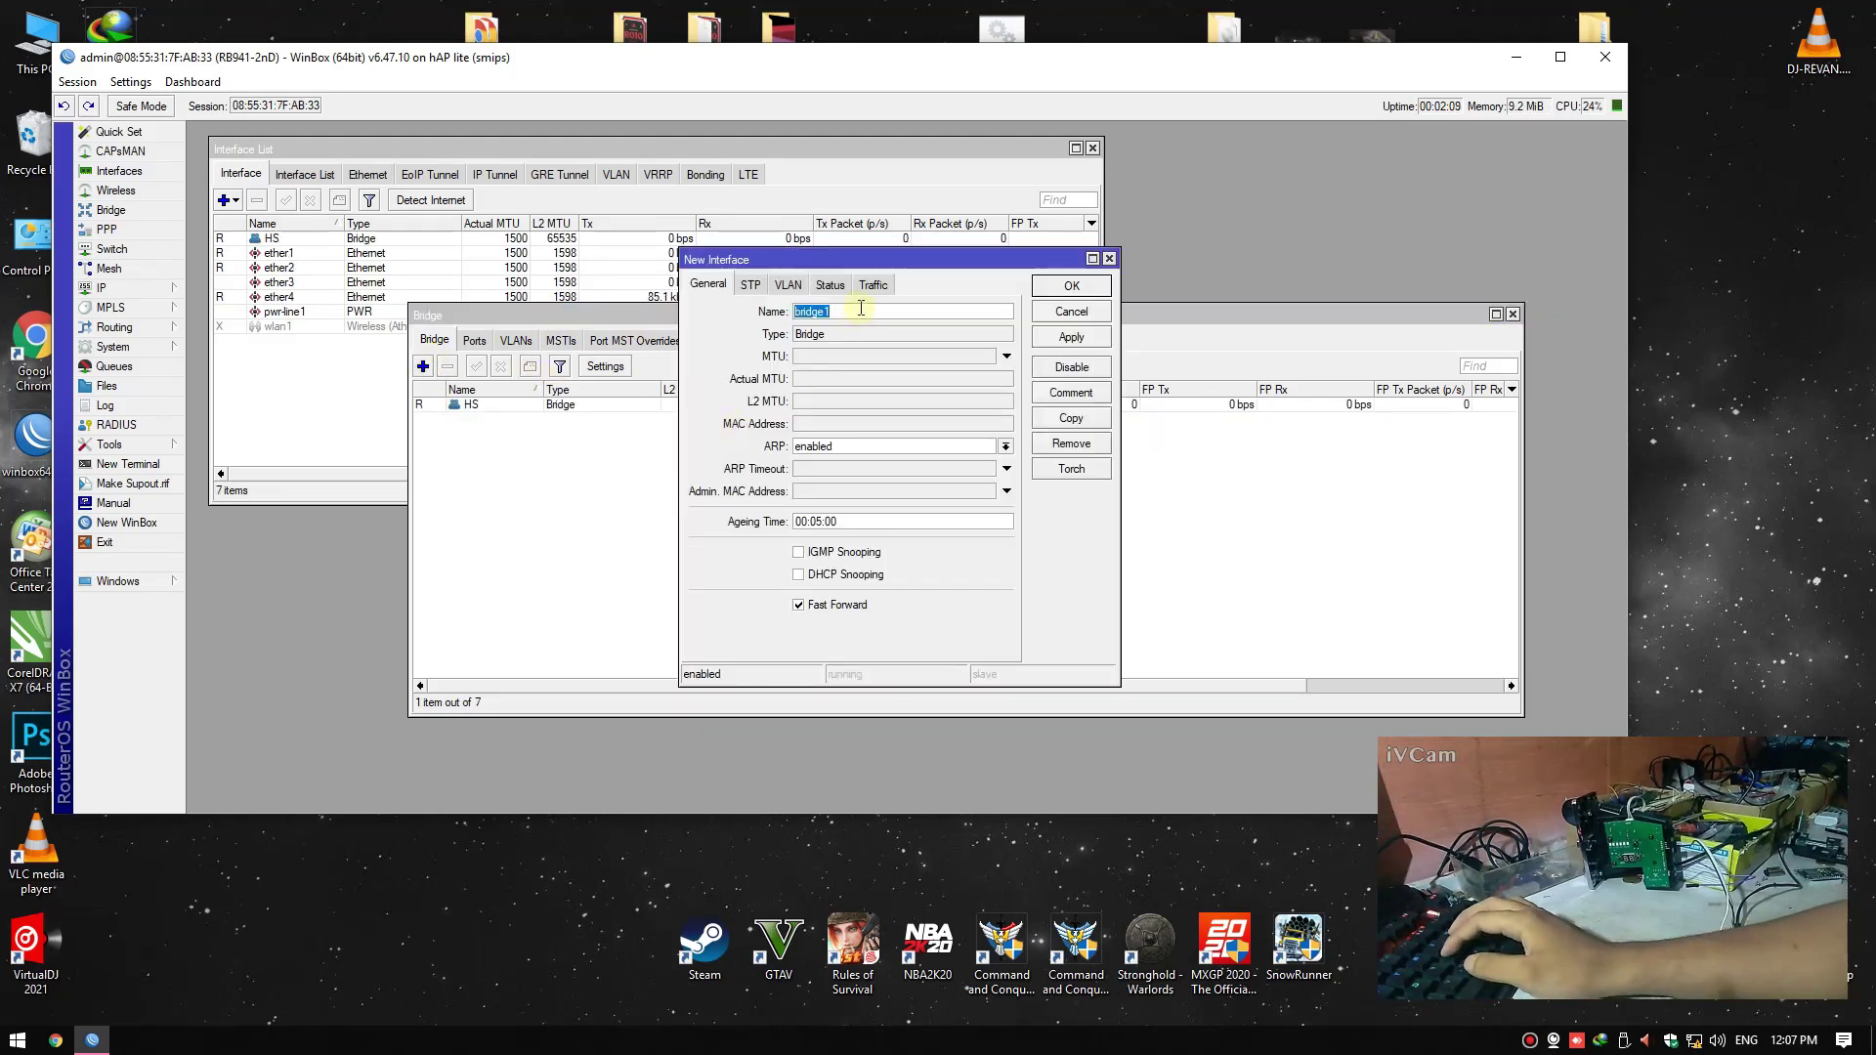
text(LAN)
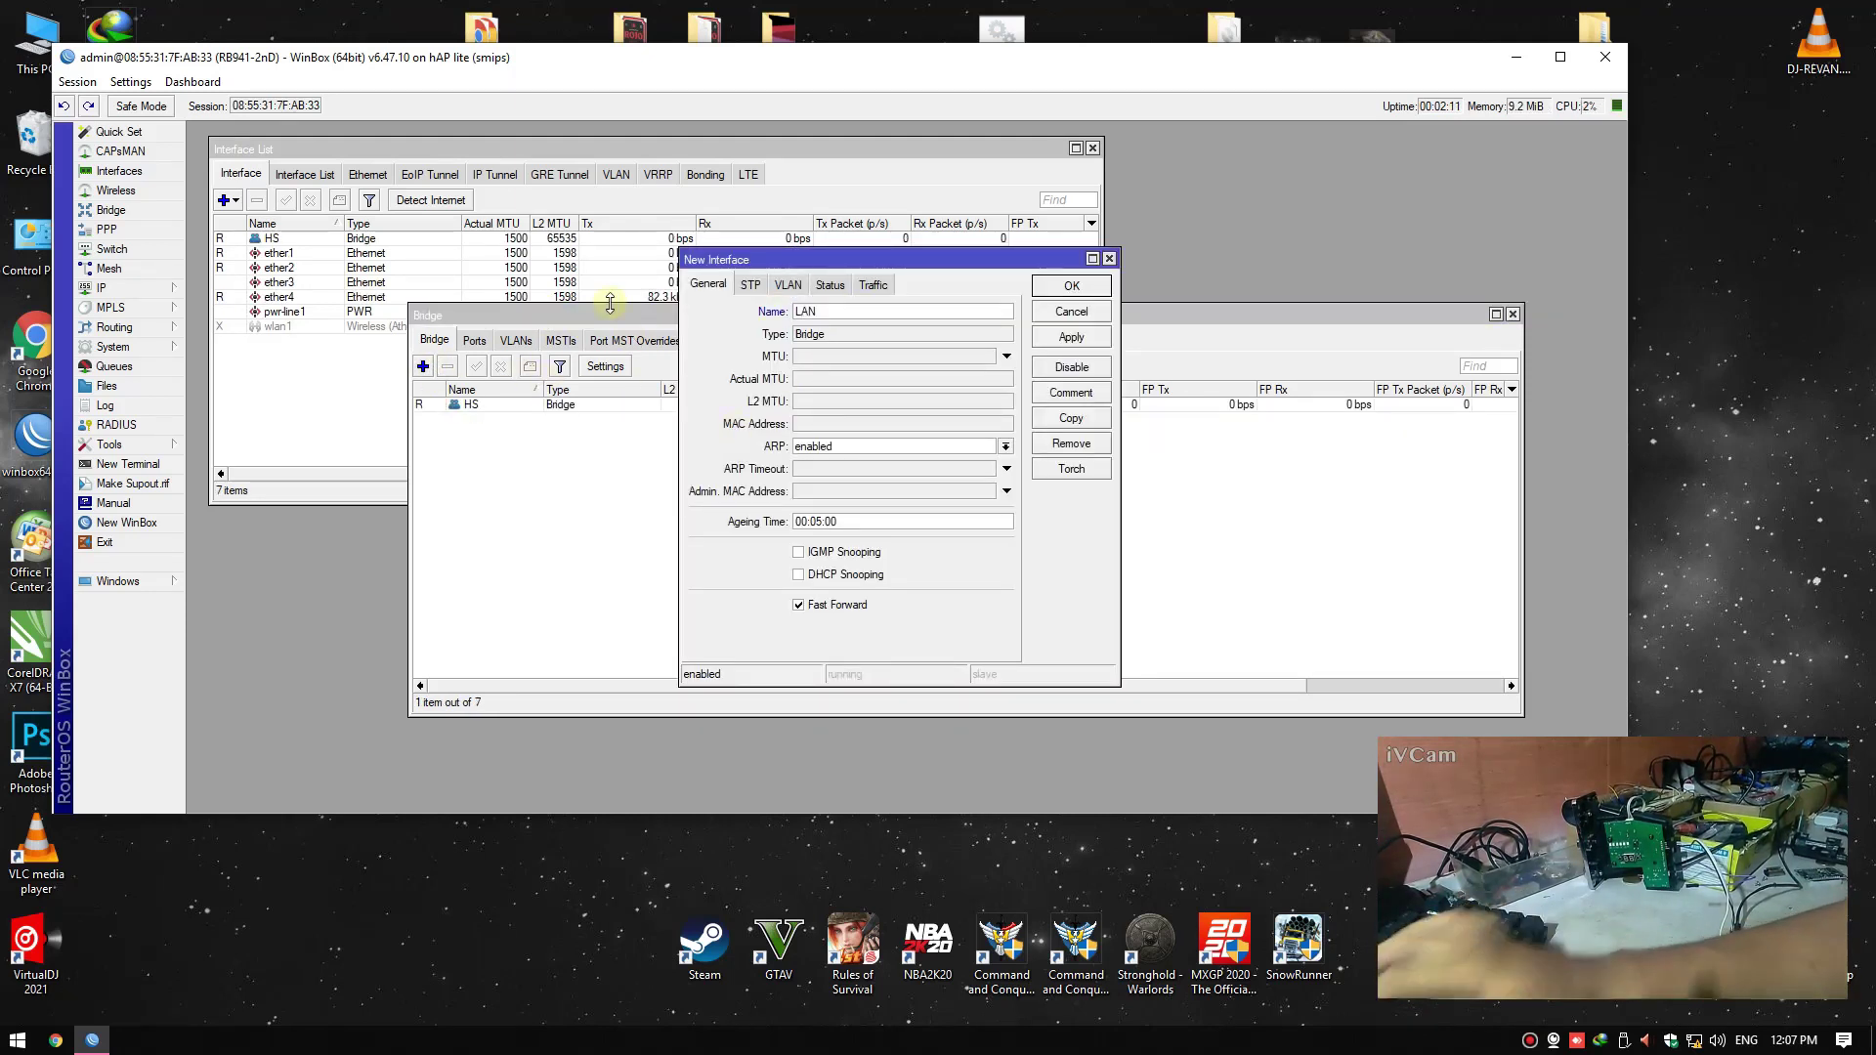
key(Return)
Add ether2 as a port of the HS bridge
click(474, 340)
click(422, 367)
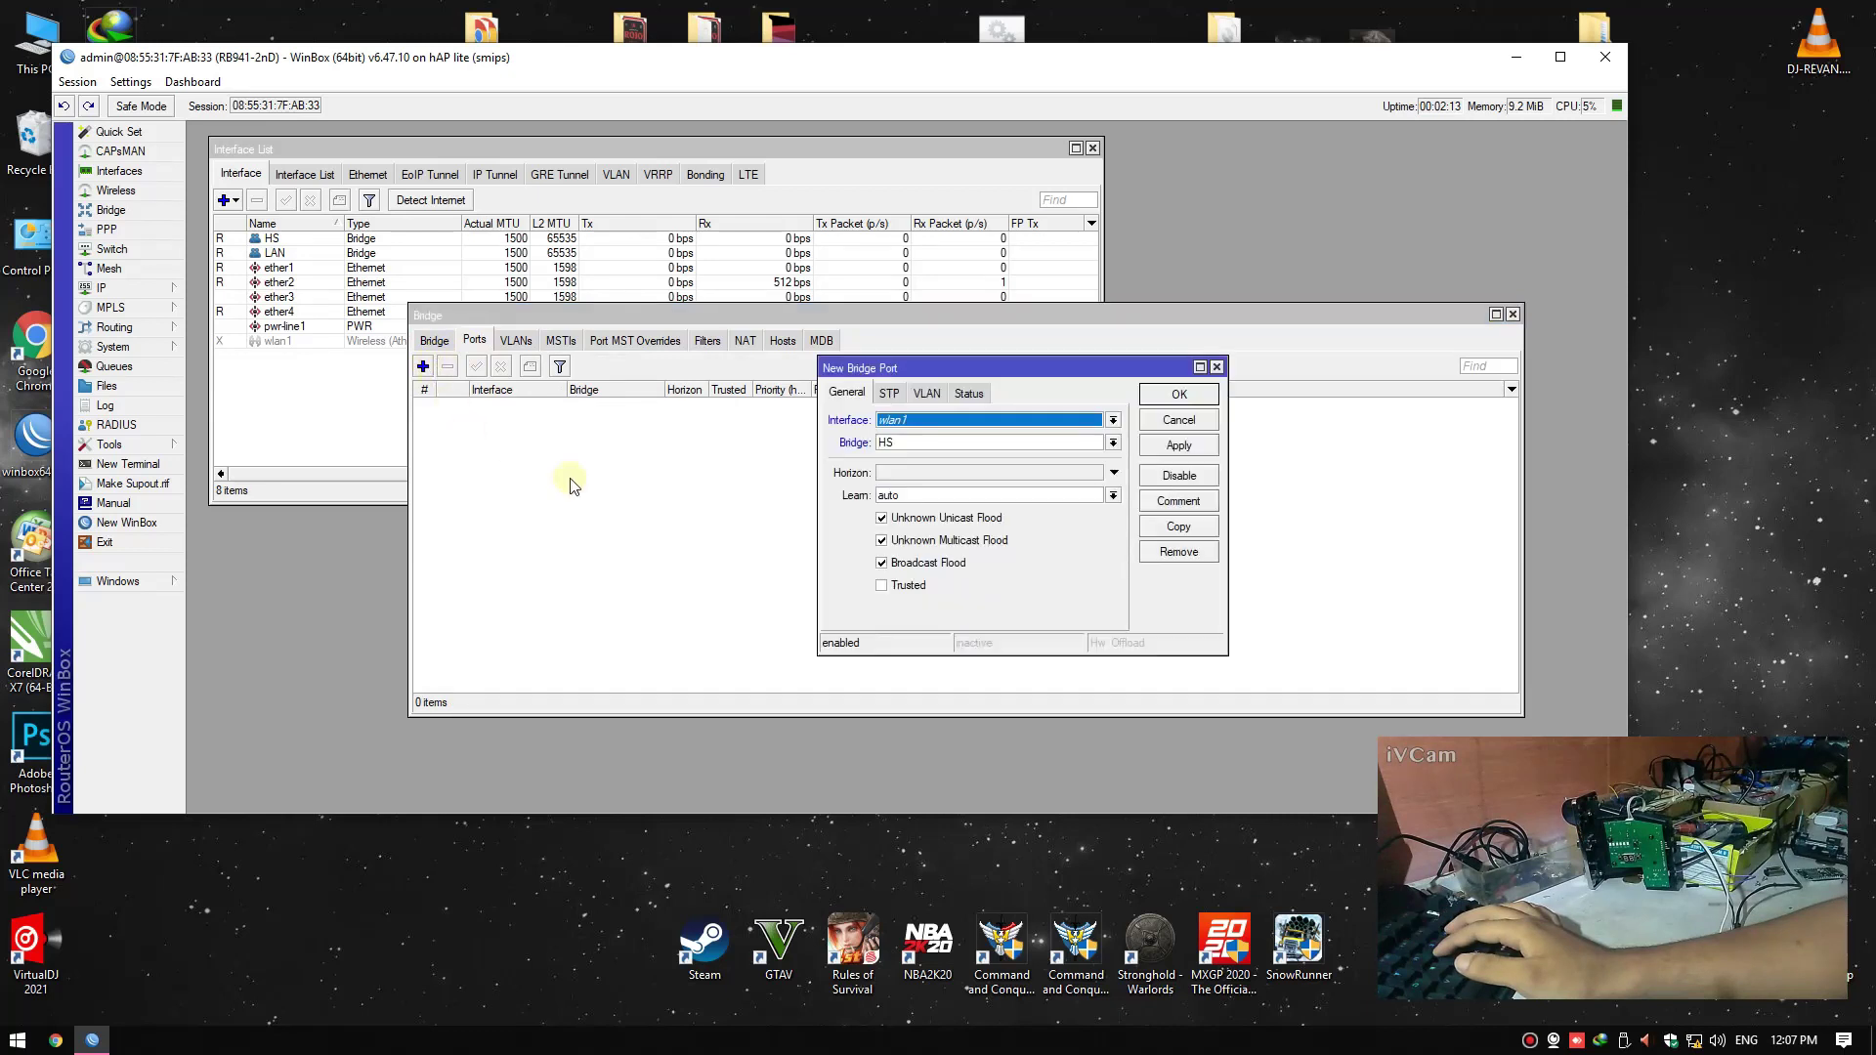
click(919, 422)
click(904, 474)
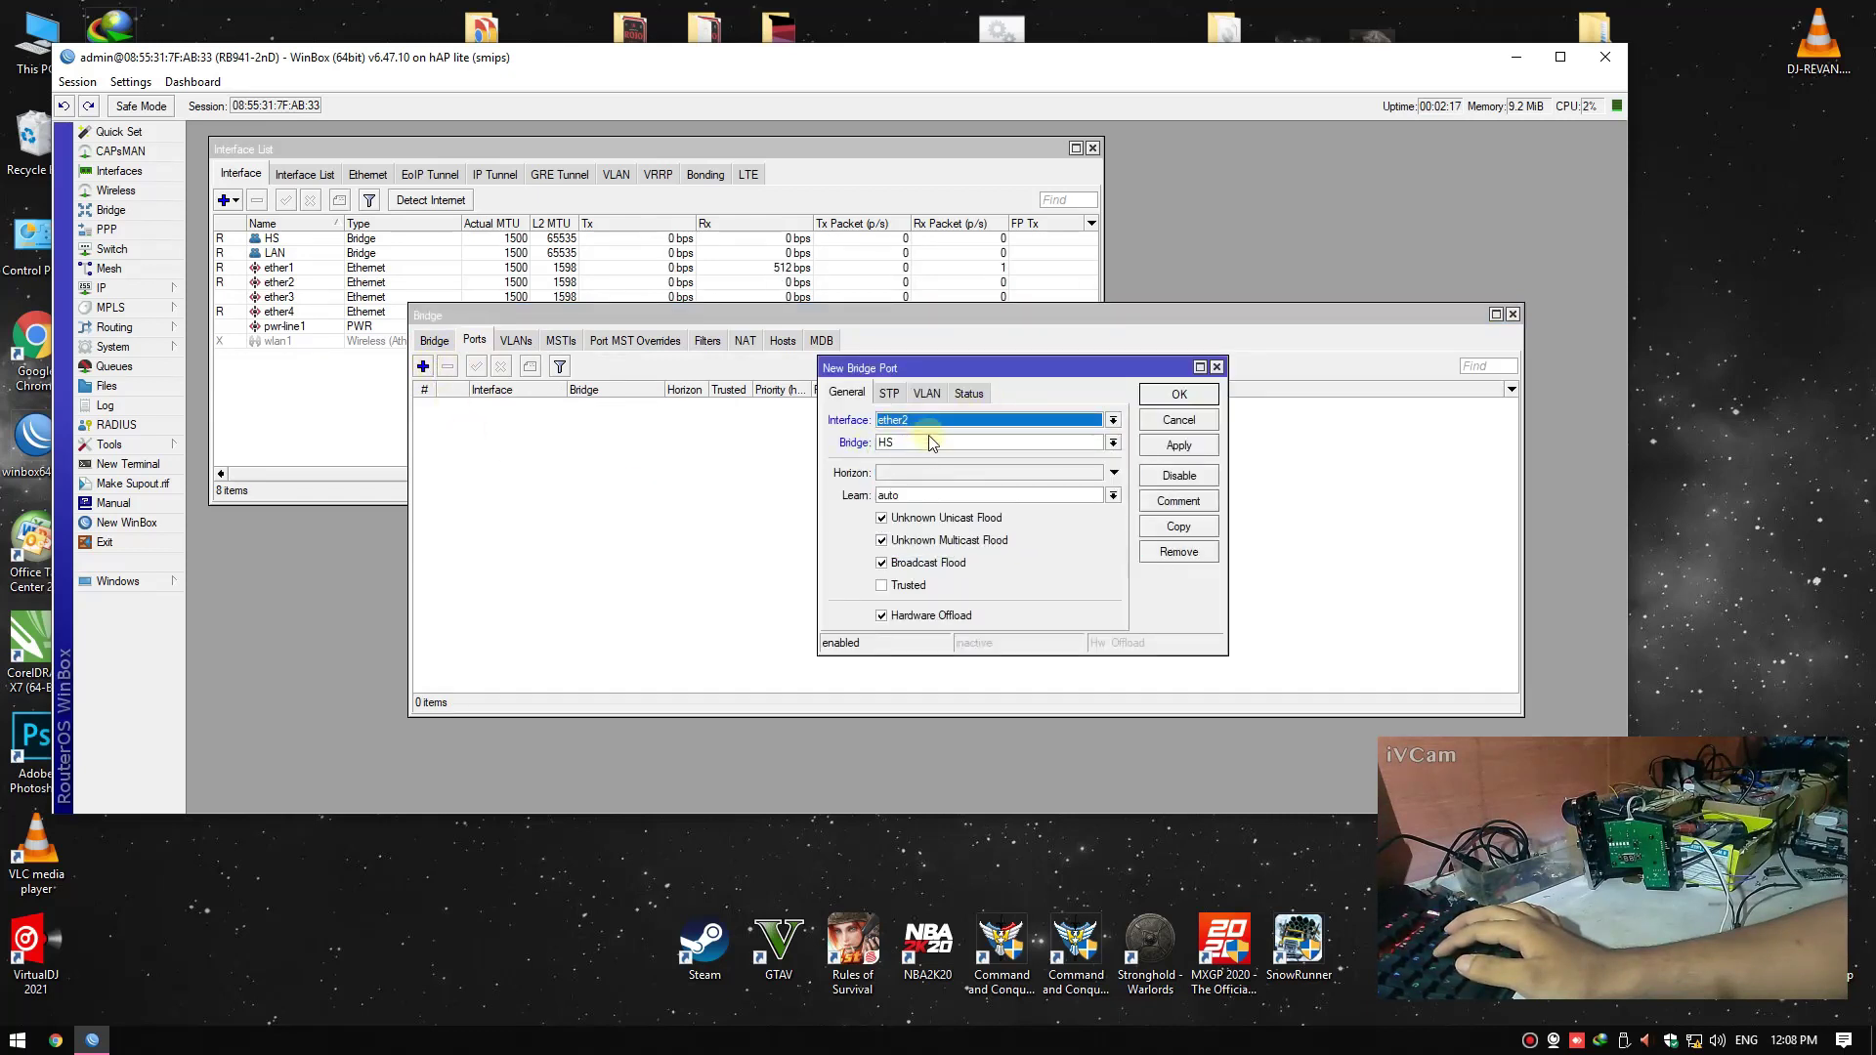
click(1179, 445)
click(1180, 394)
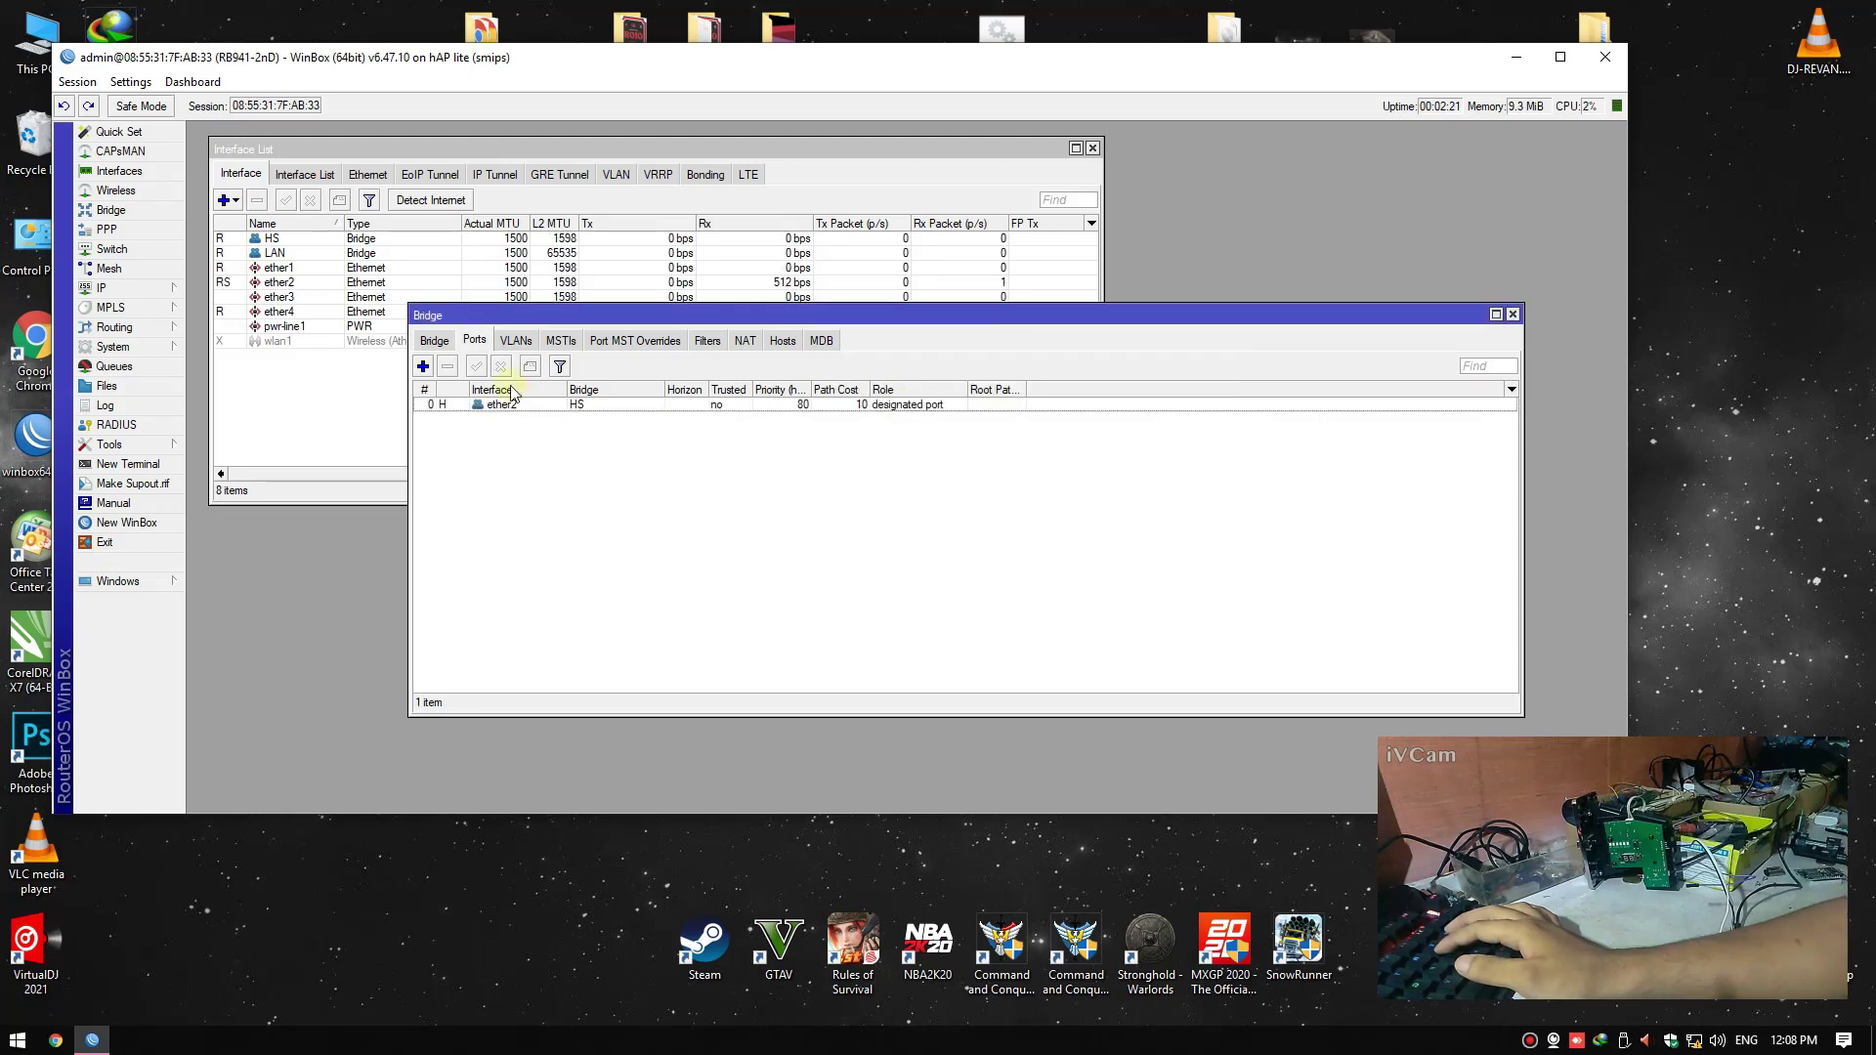
Add ether4 as a port of the LAN bridge and close the Bridge window
click(422, 367)
click(914, 422)
click(909, 504)
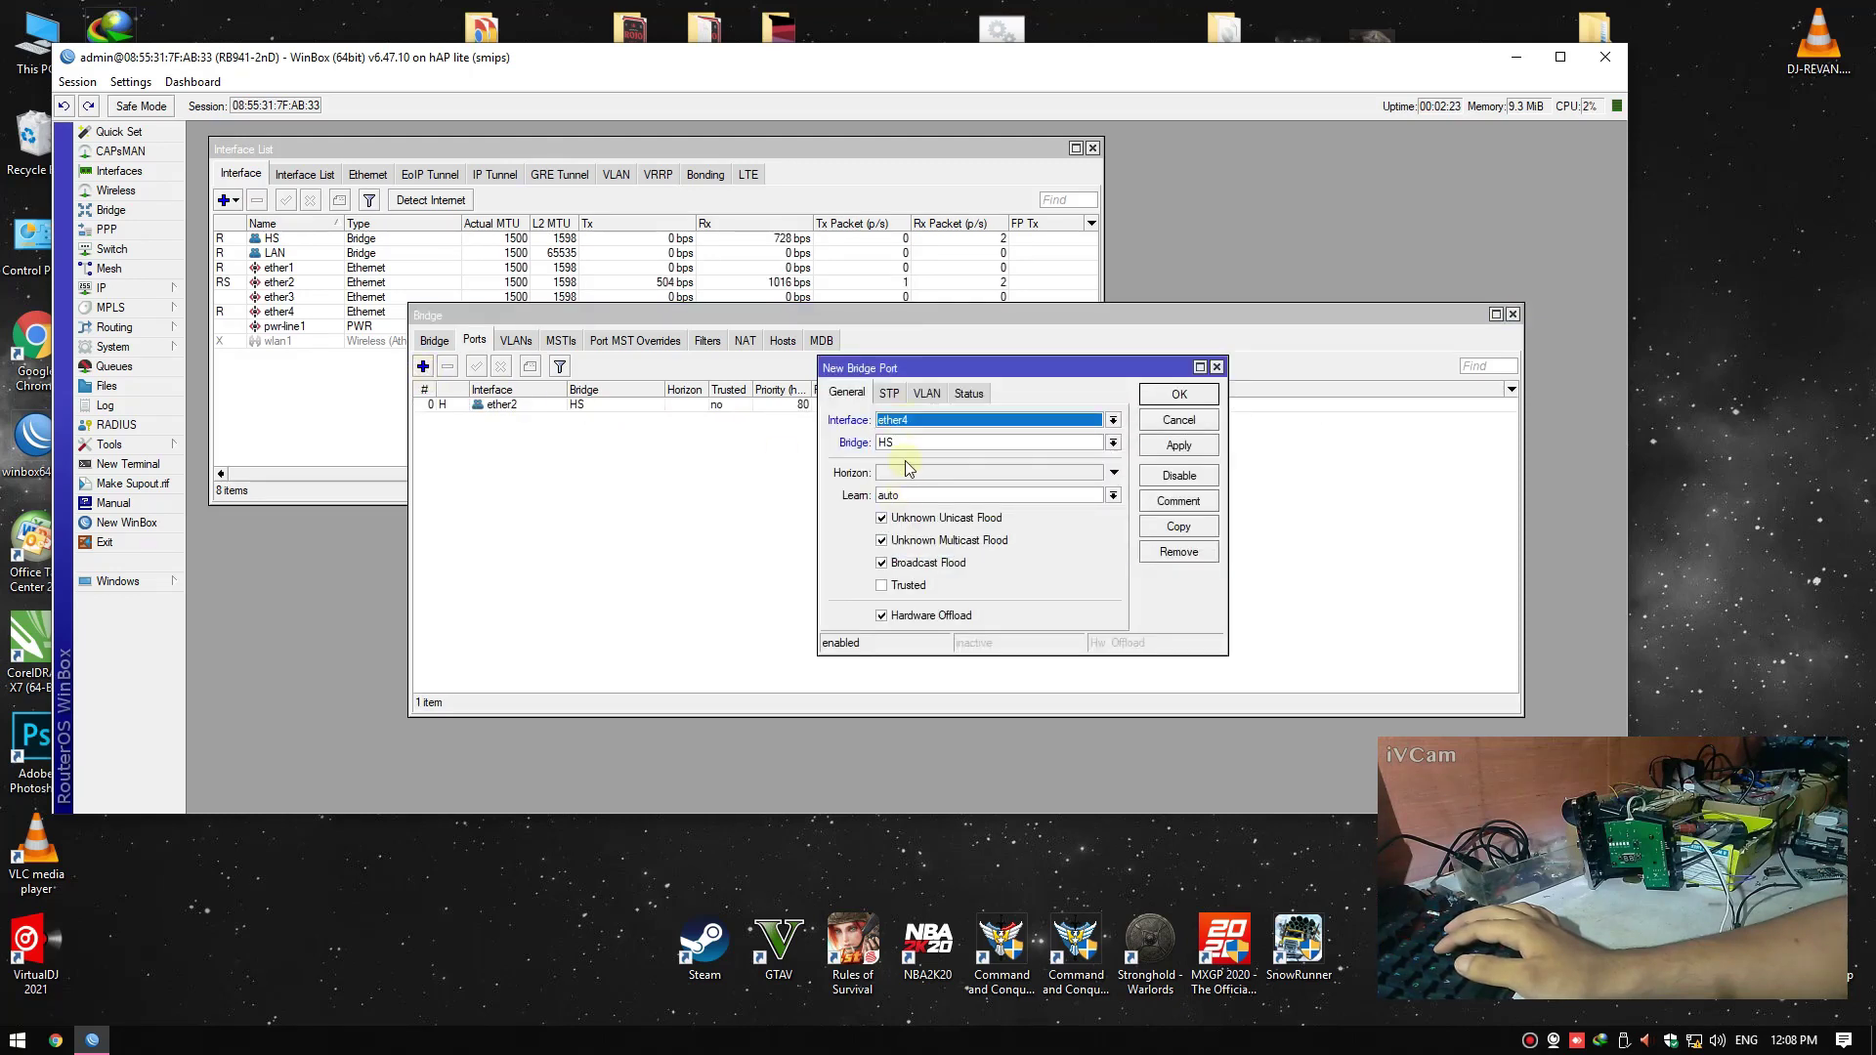
click(901, 444)
click(904, 476)
click(1179, 394)
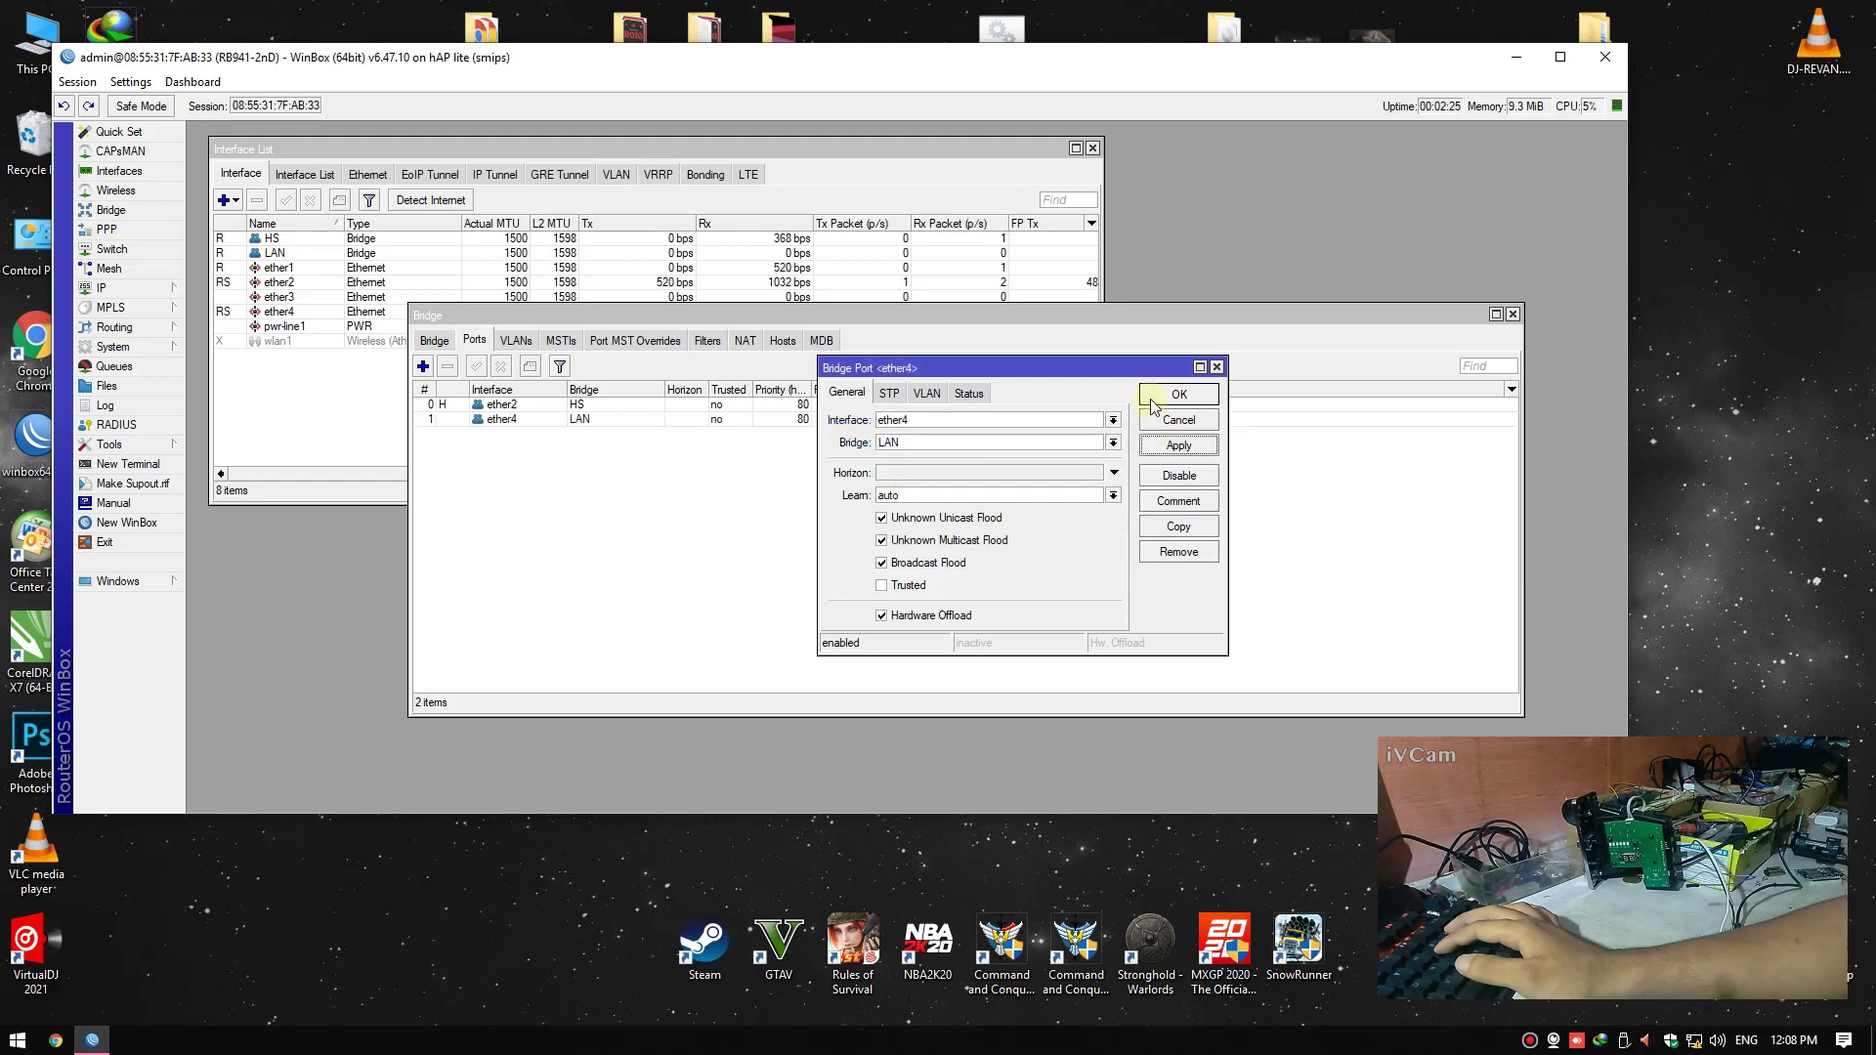
click(1512, 314)
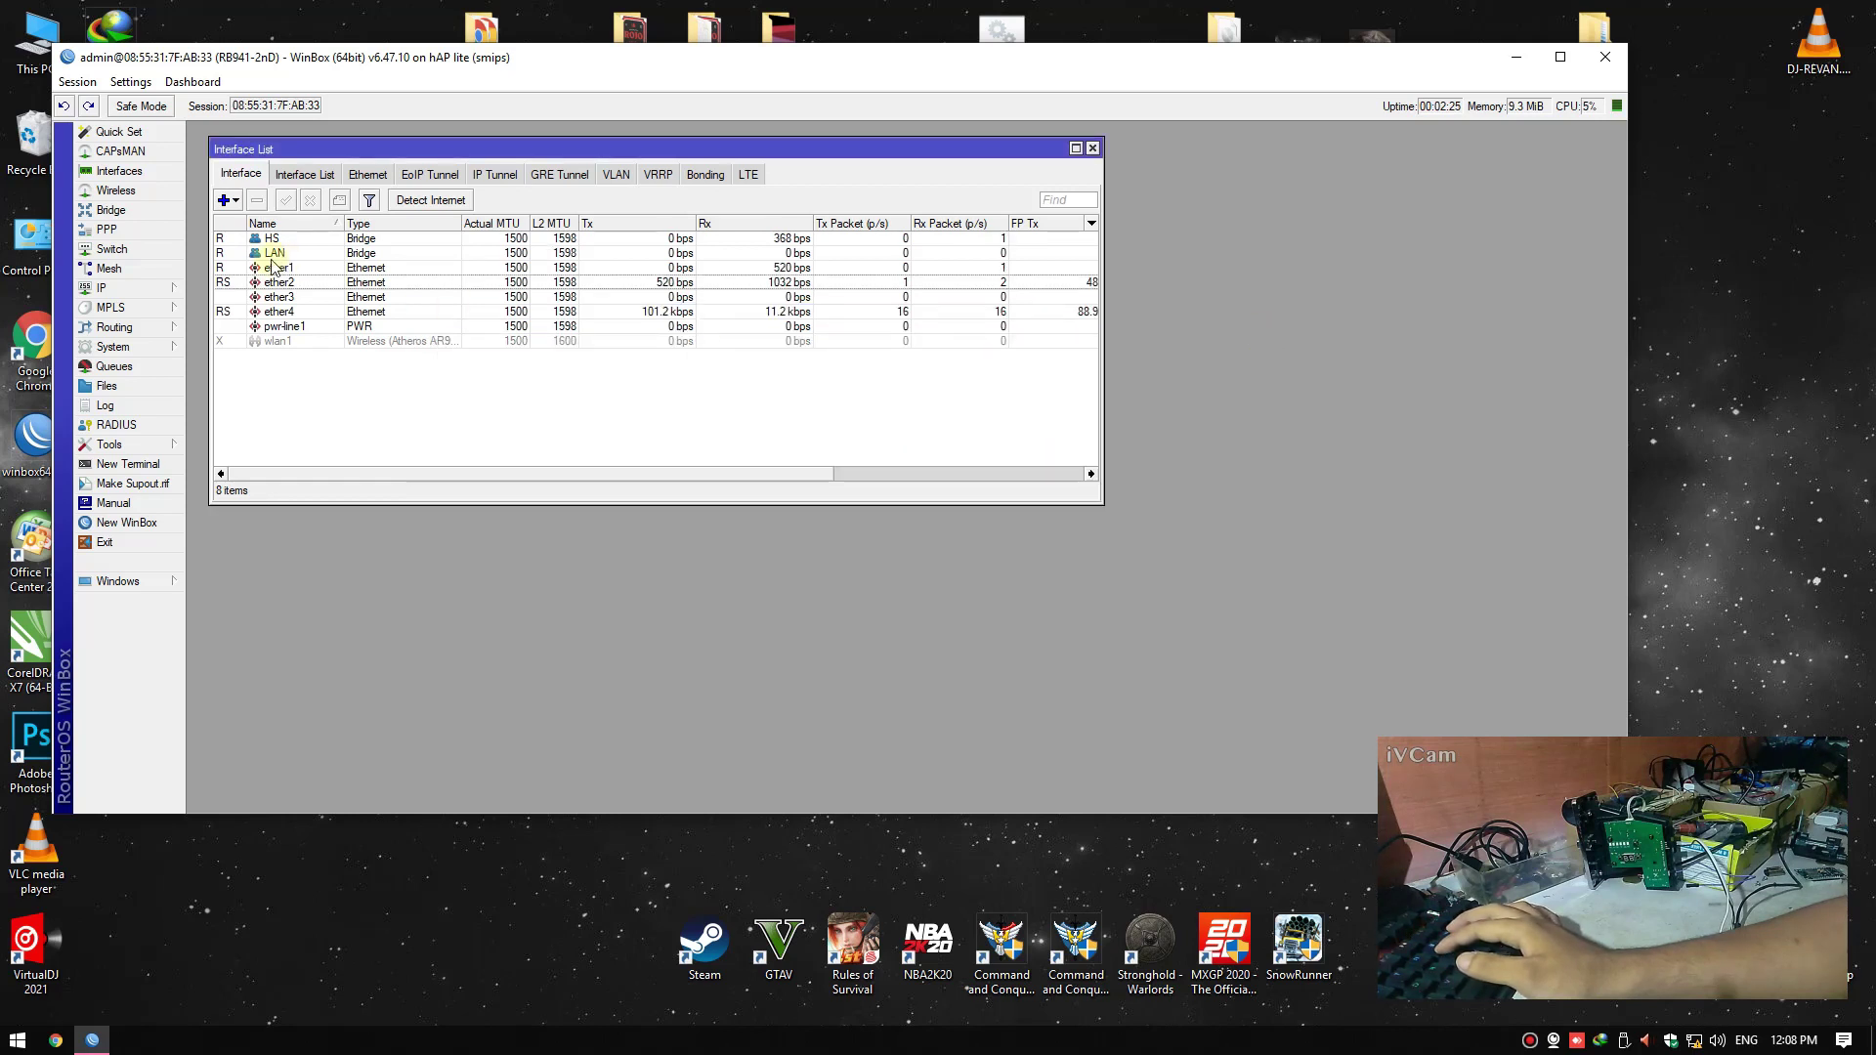
Add address 10.0.0.1/24 on the HS bridge
click(145, 290)
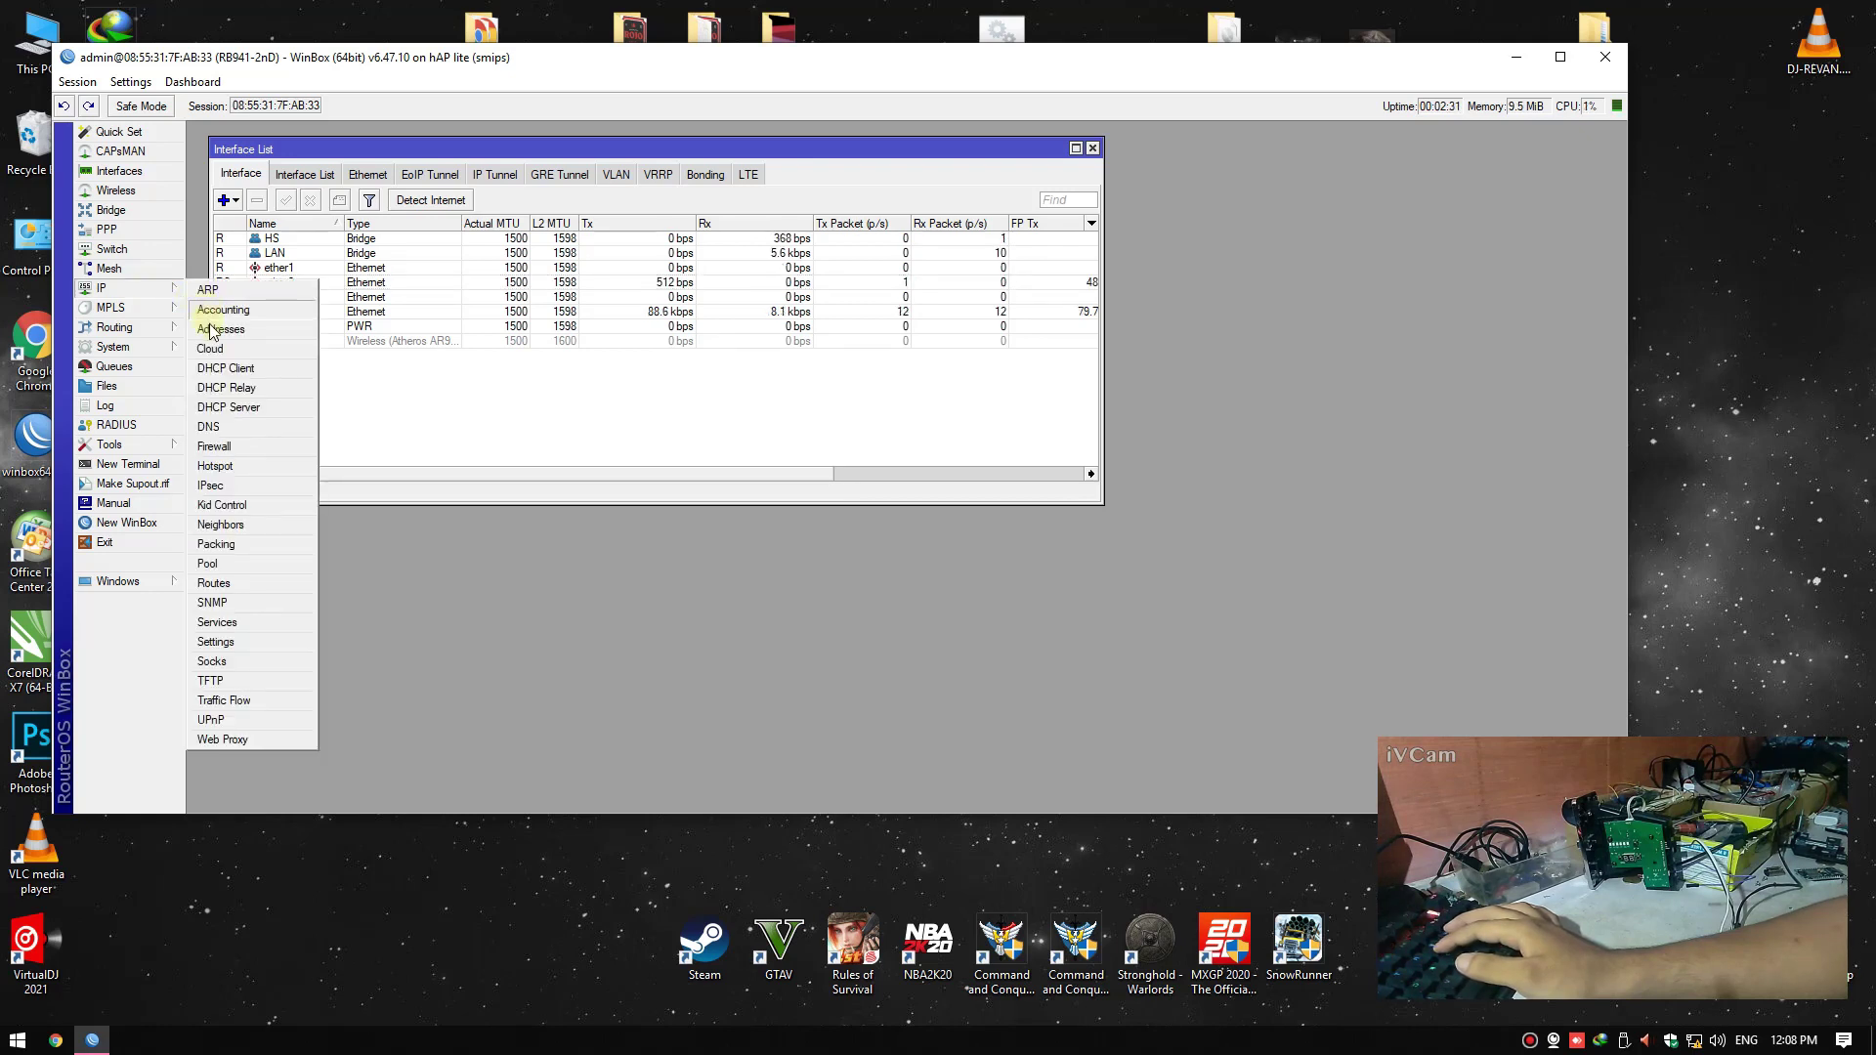
click(212, 328)
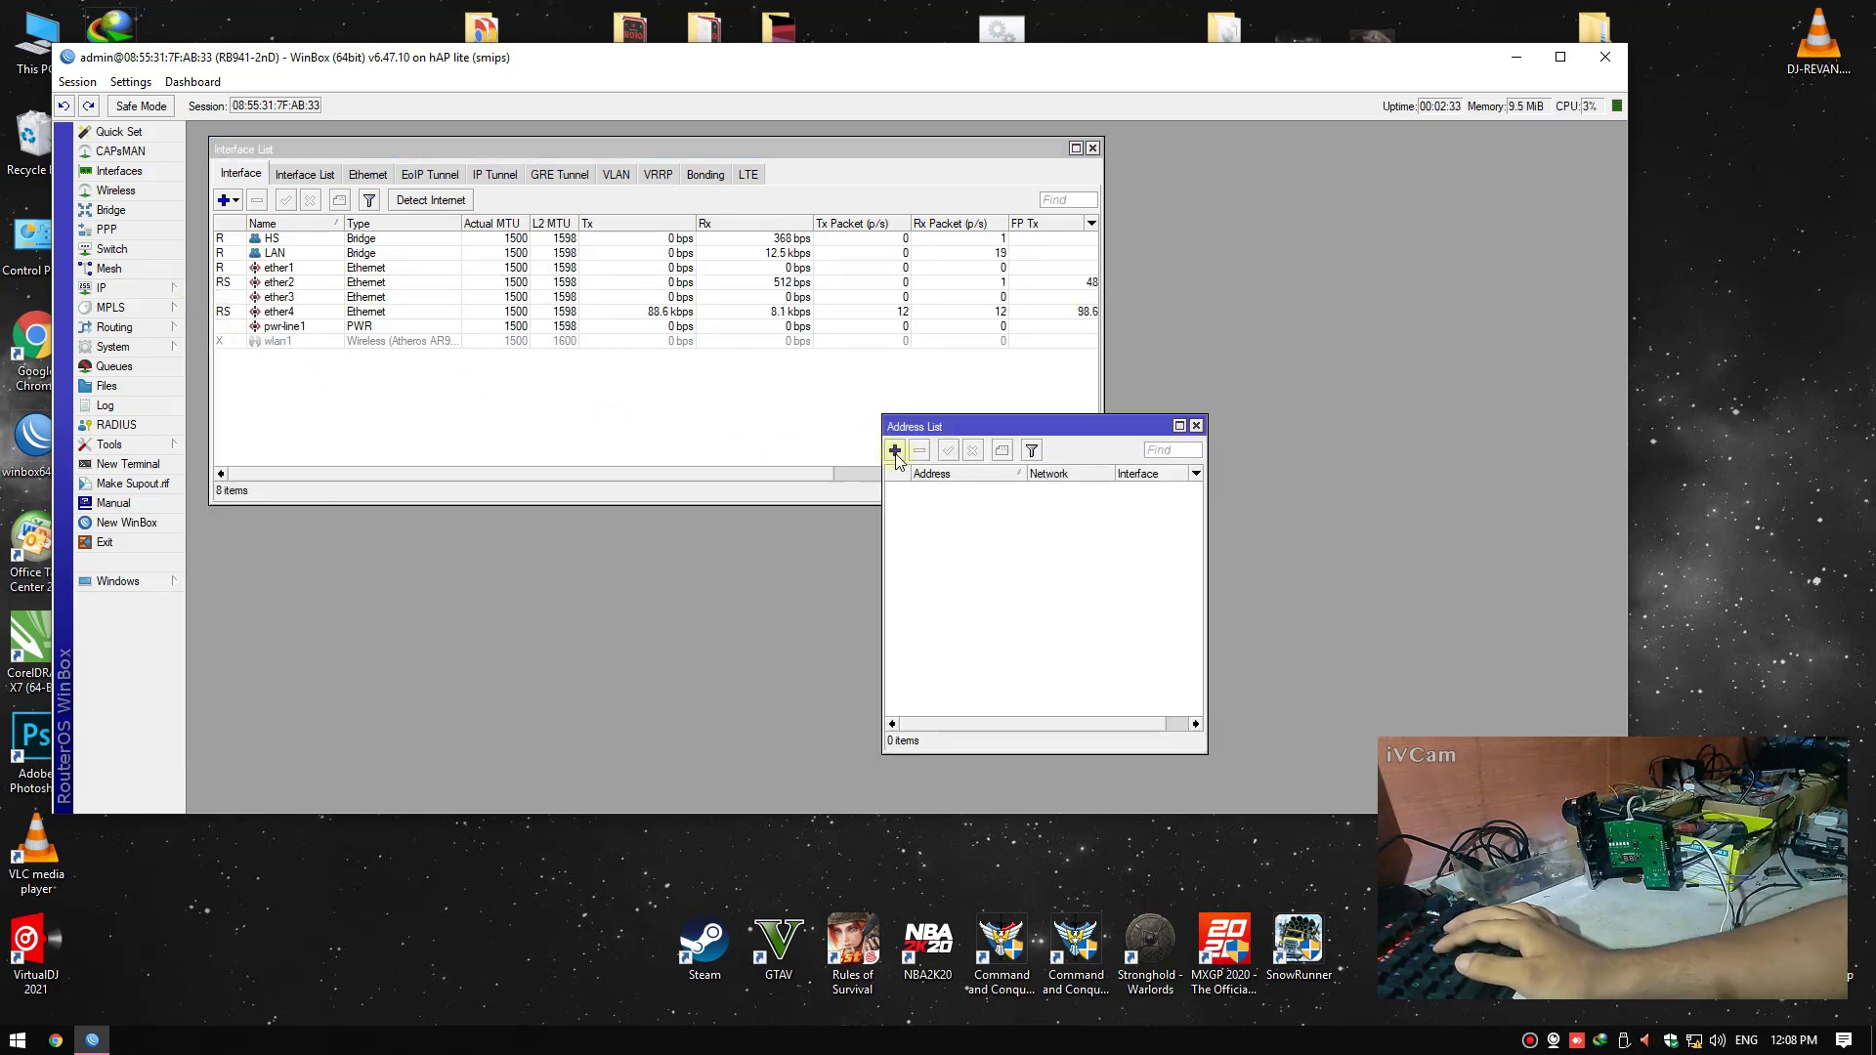
click(895, 450)
drag(886, 438, 710, 439)
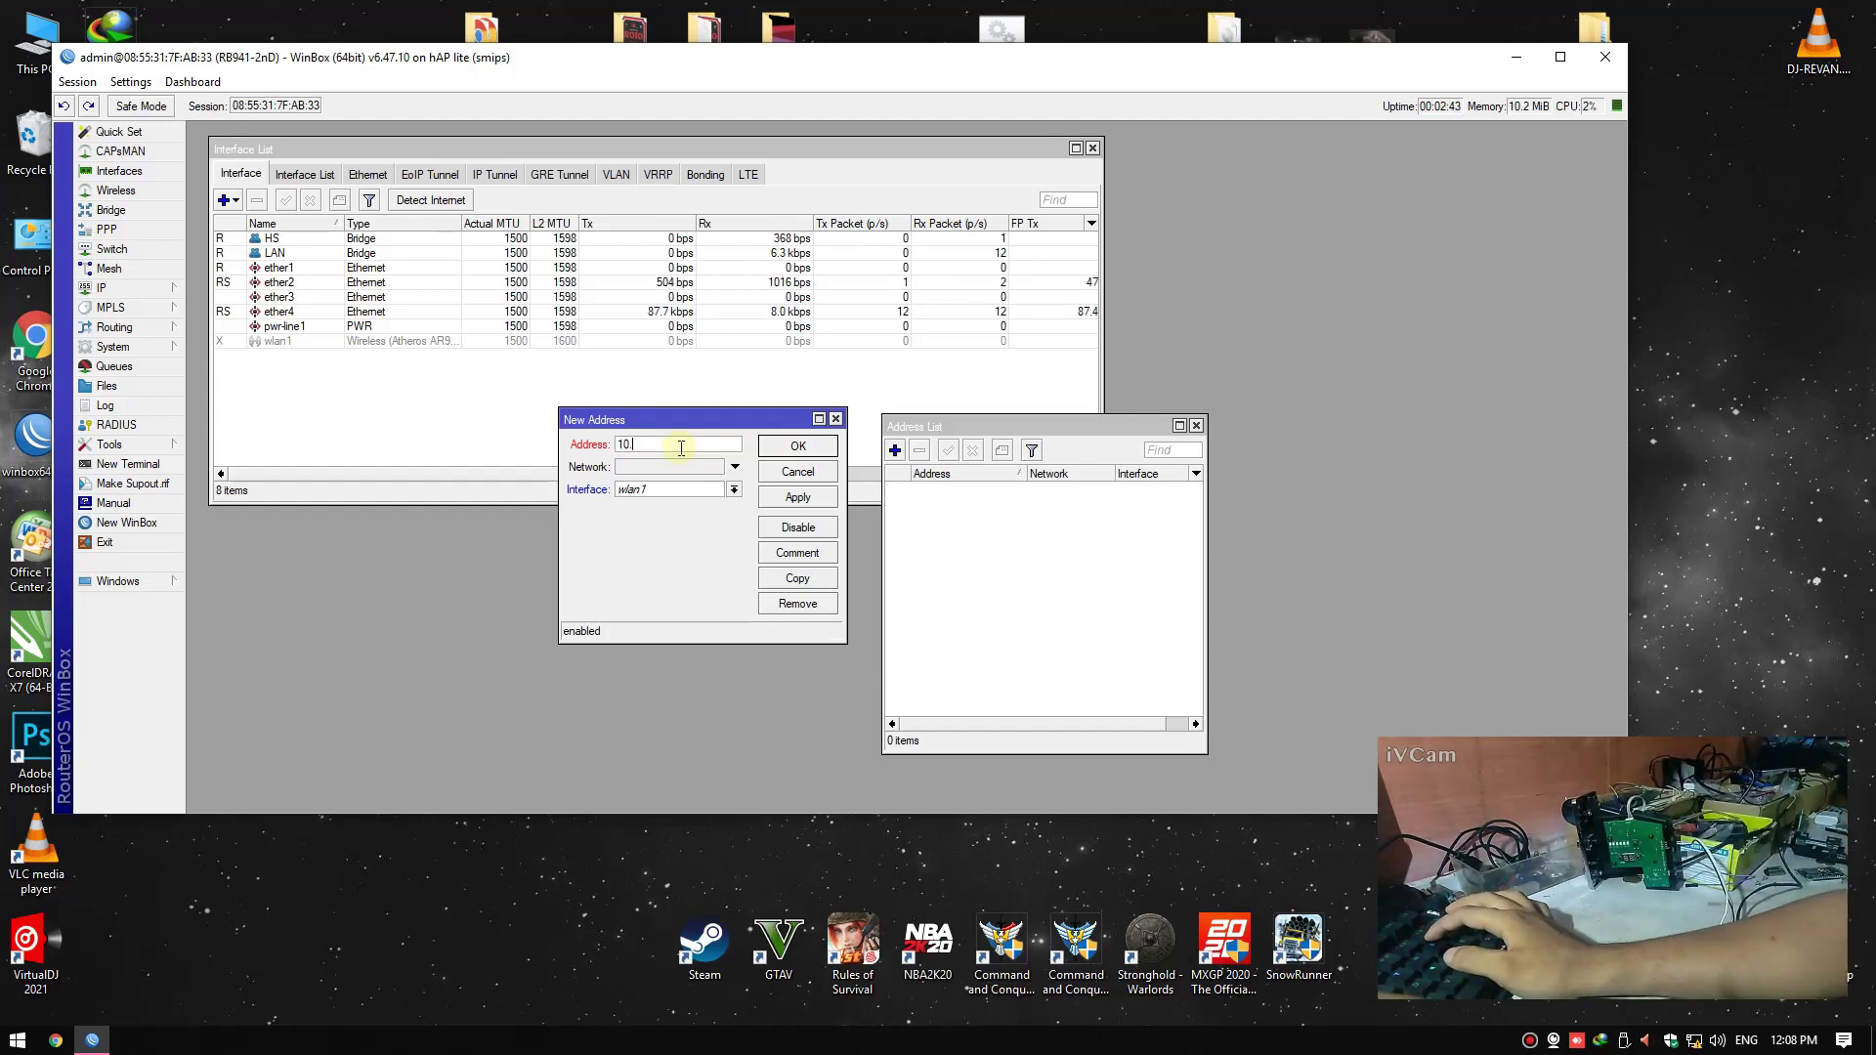
text(.1)
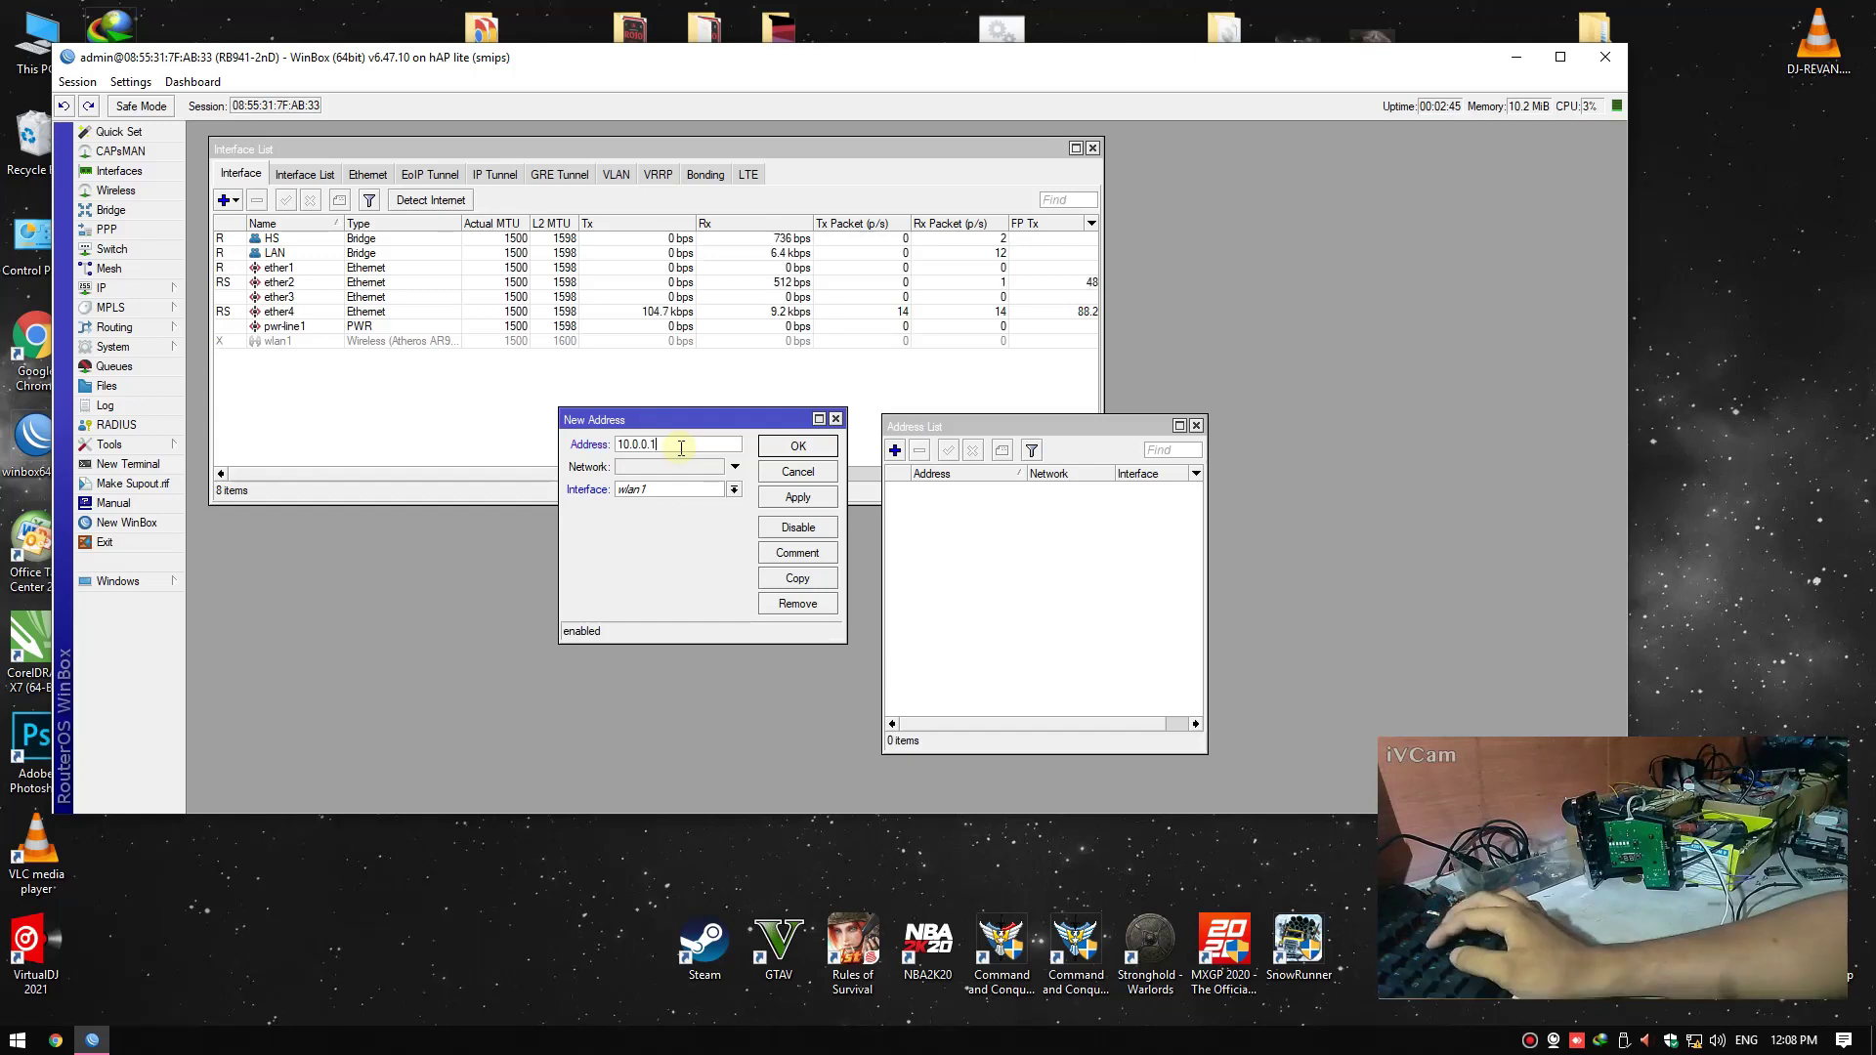
text(/)
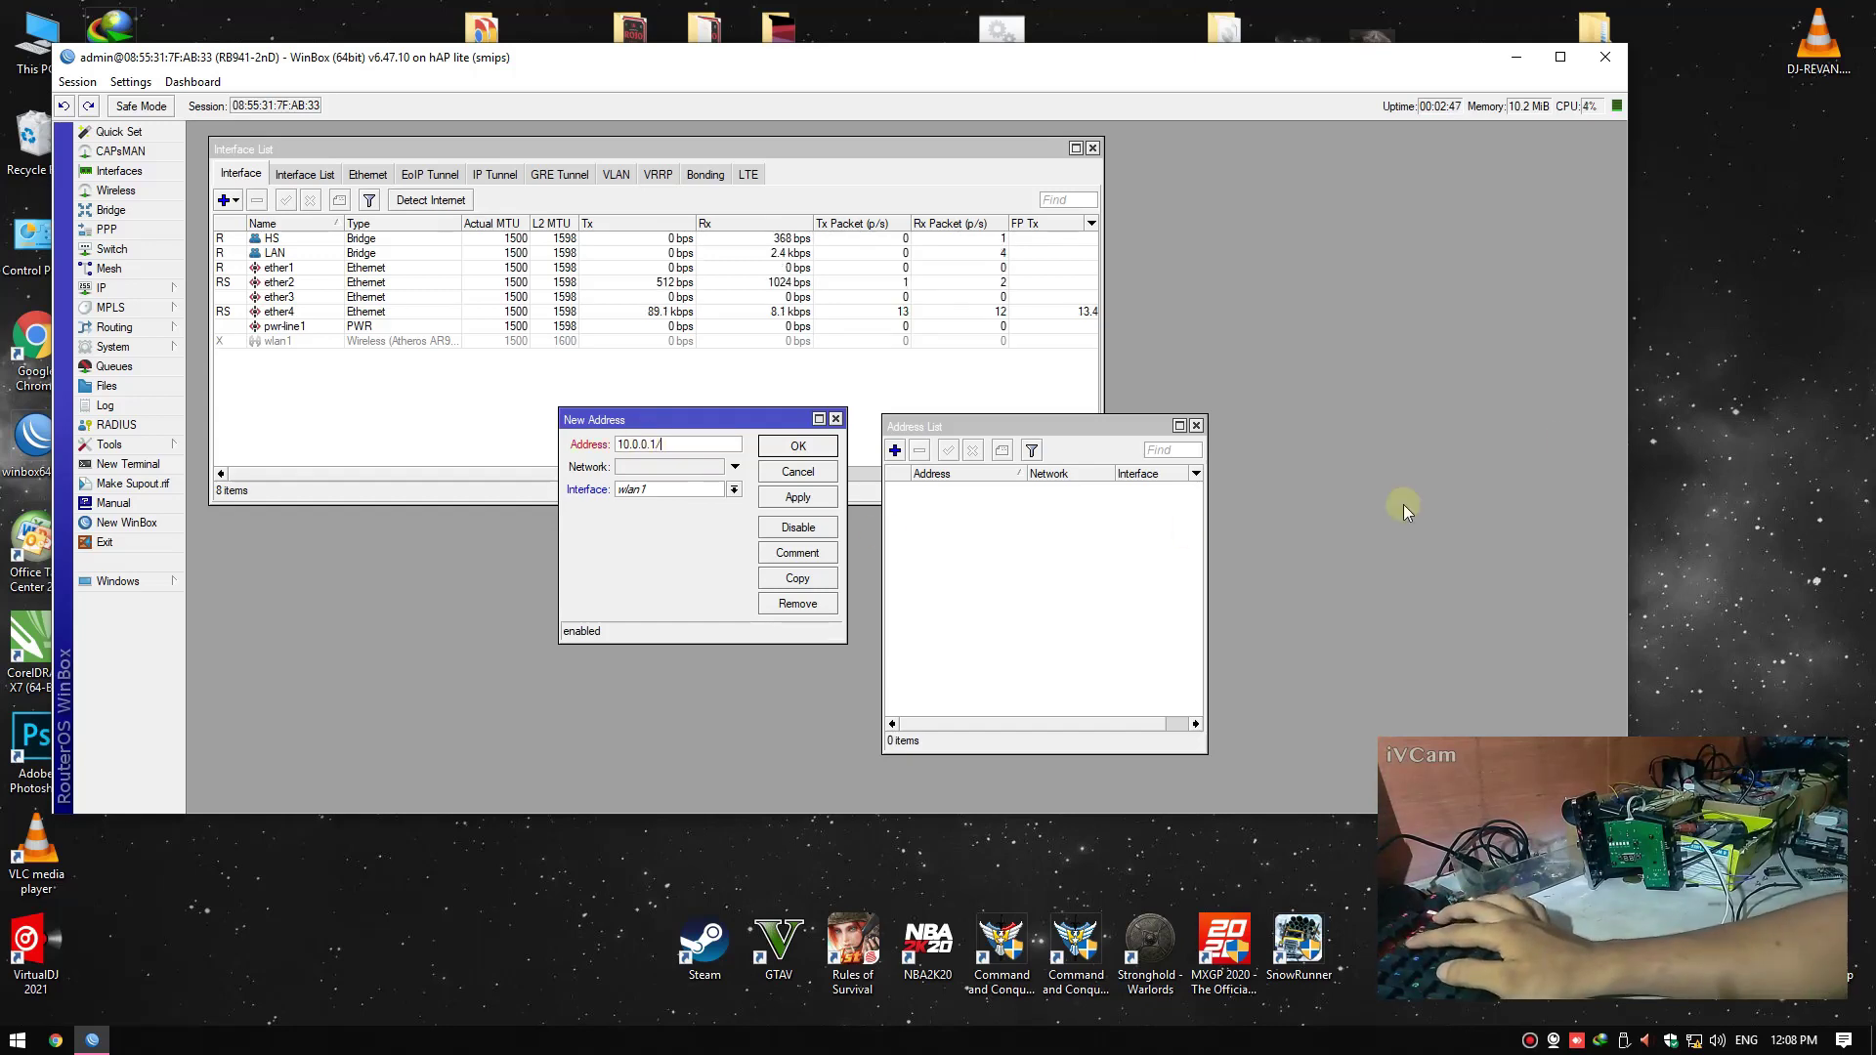
text(24)
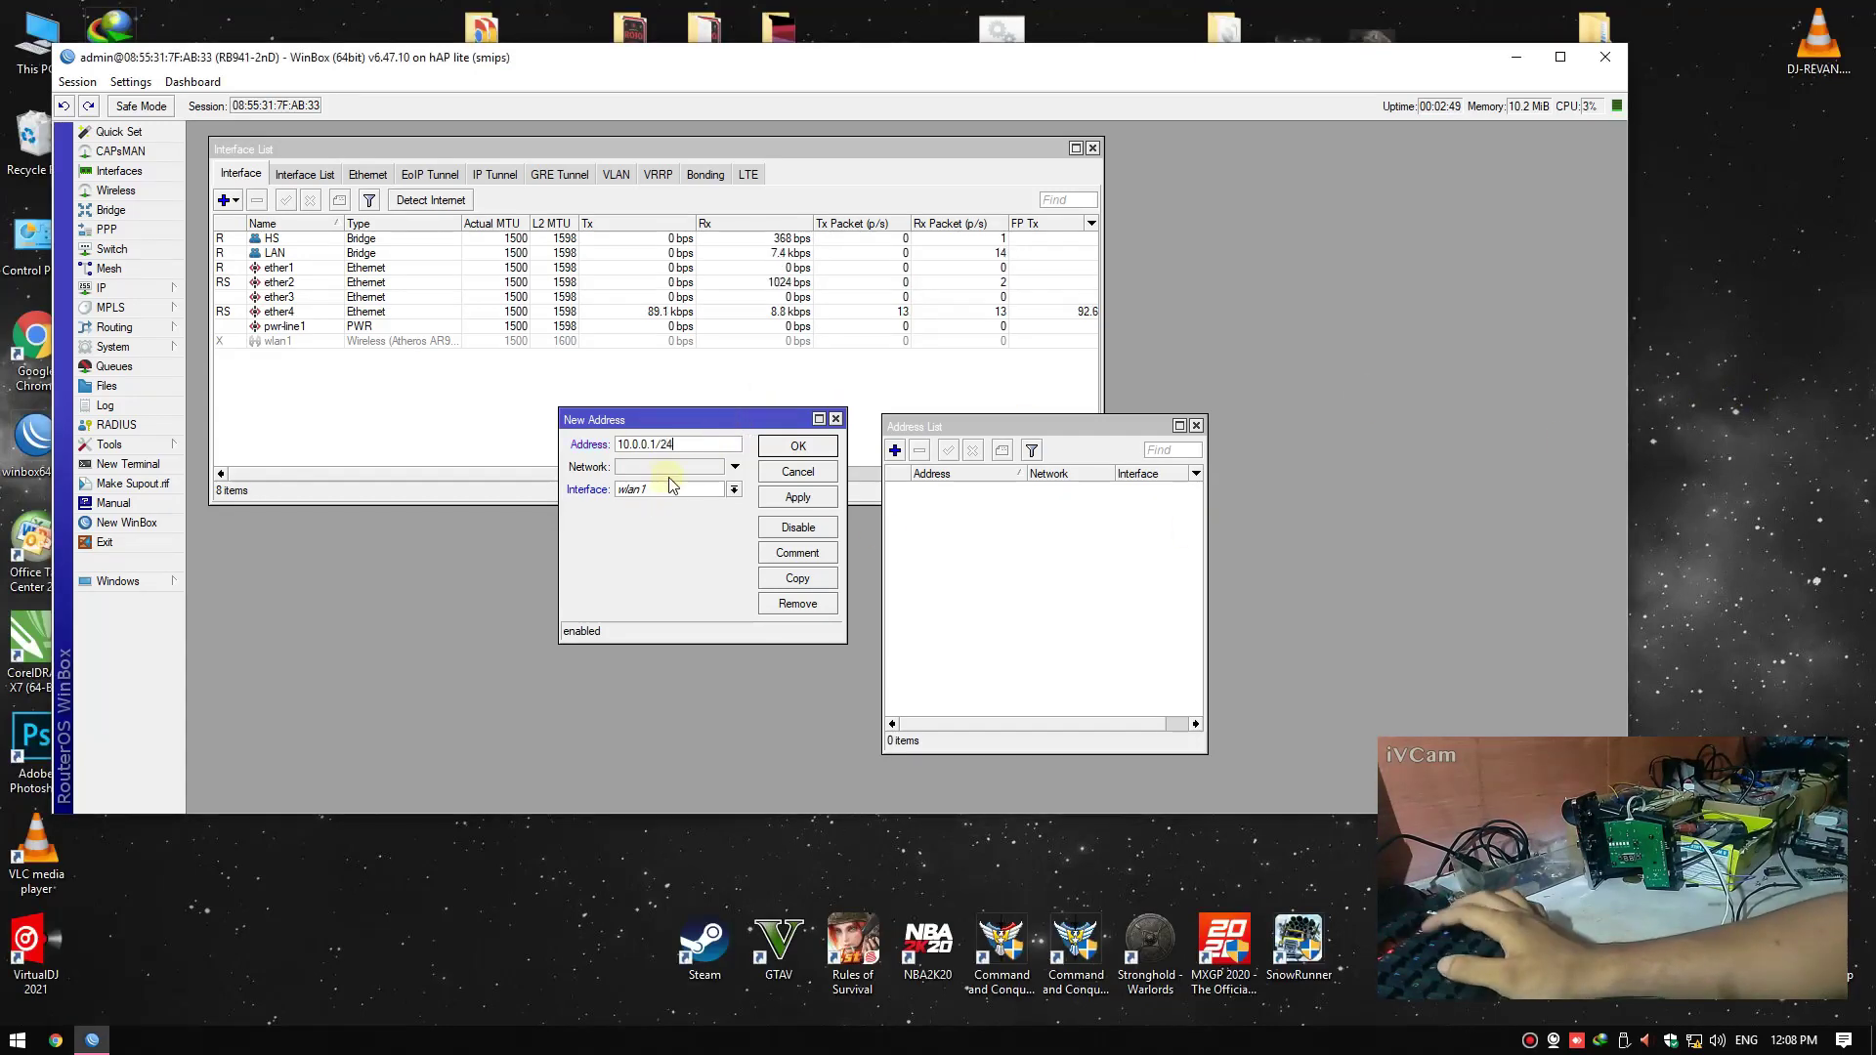
click(677, 491)
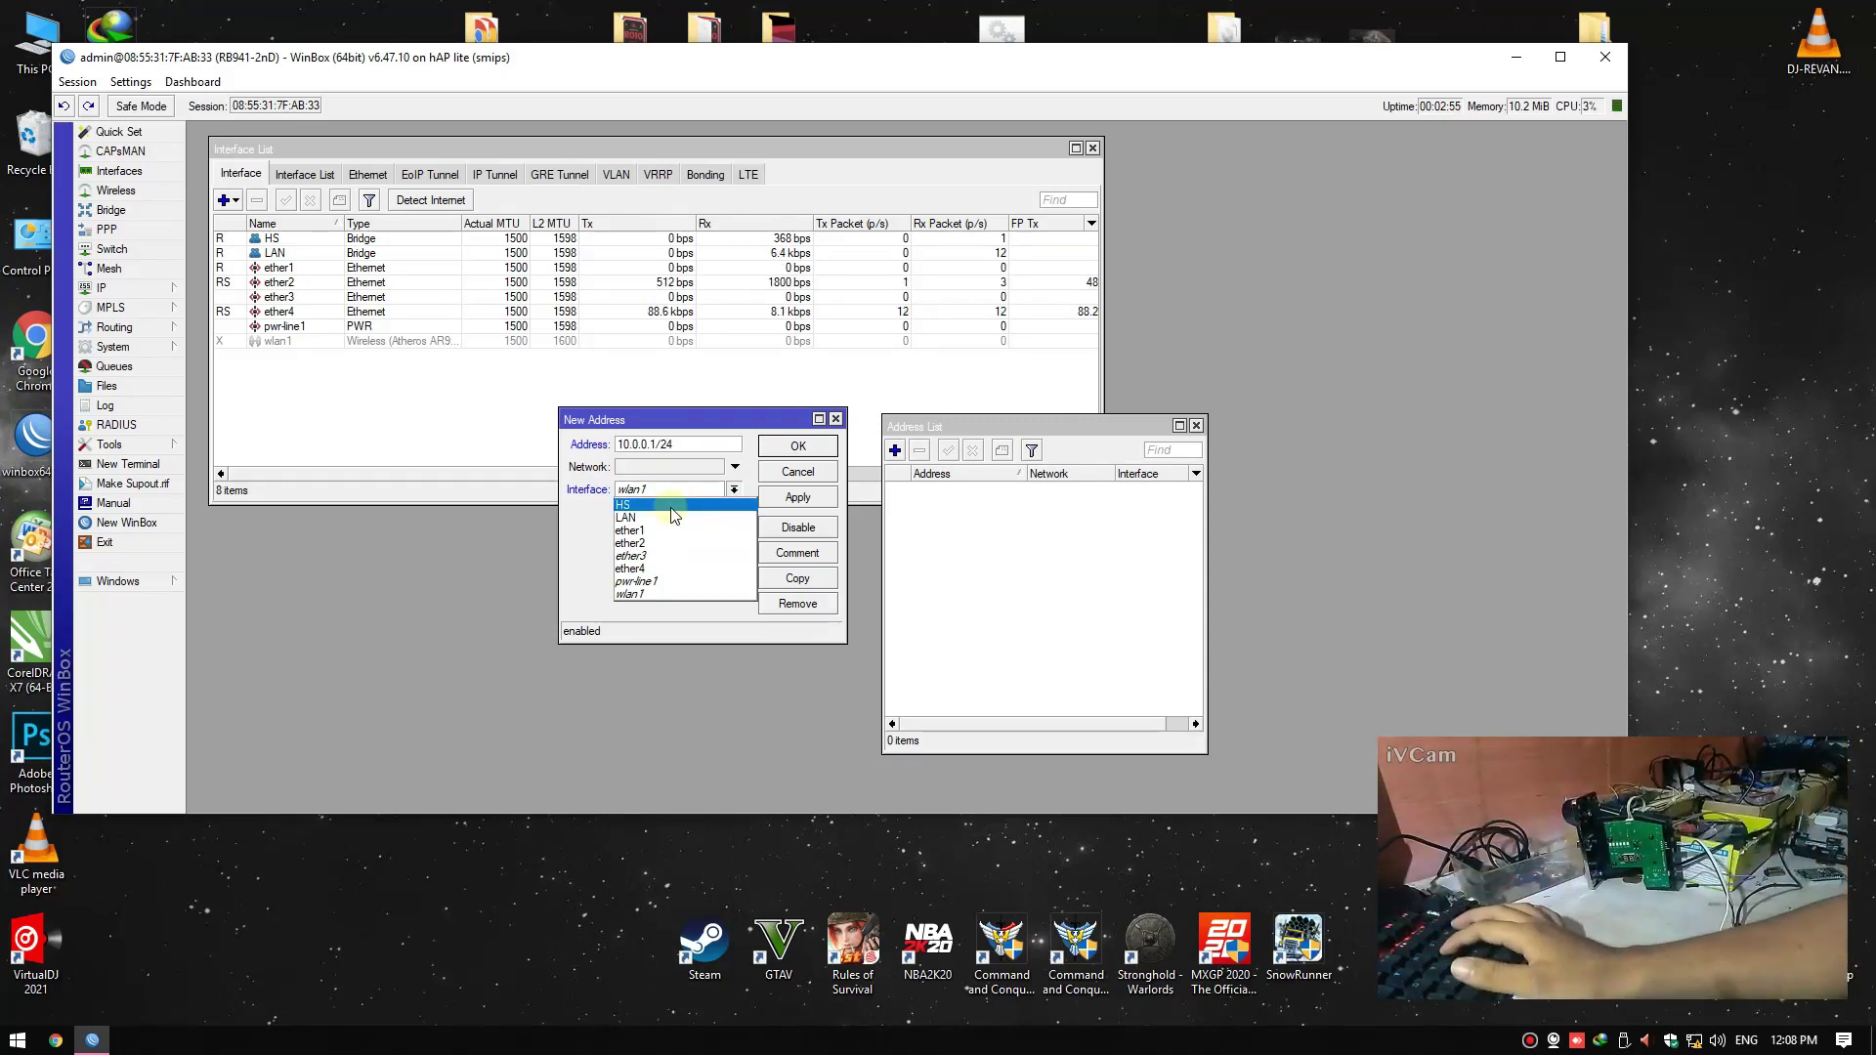
click(637, 506)
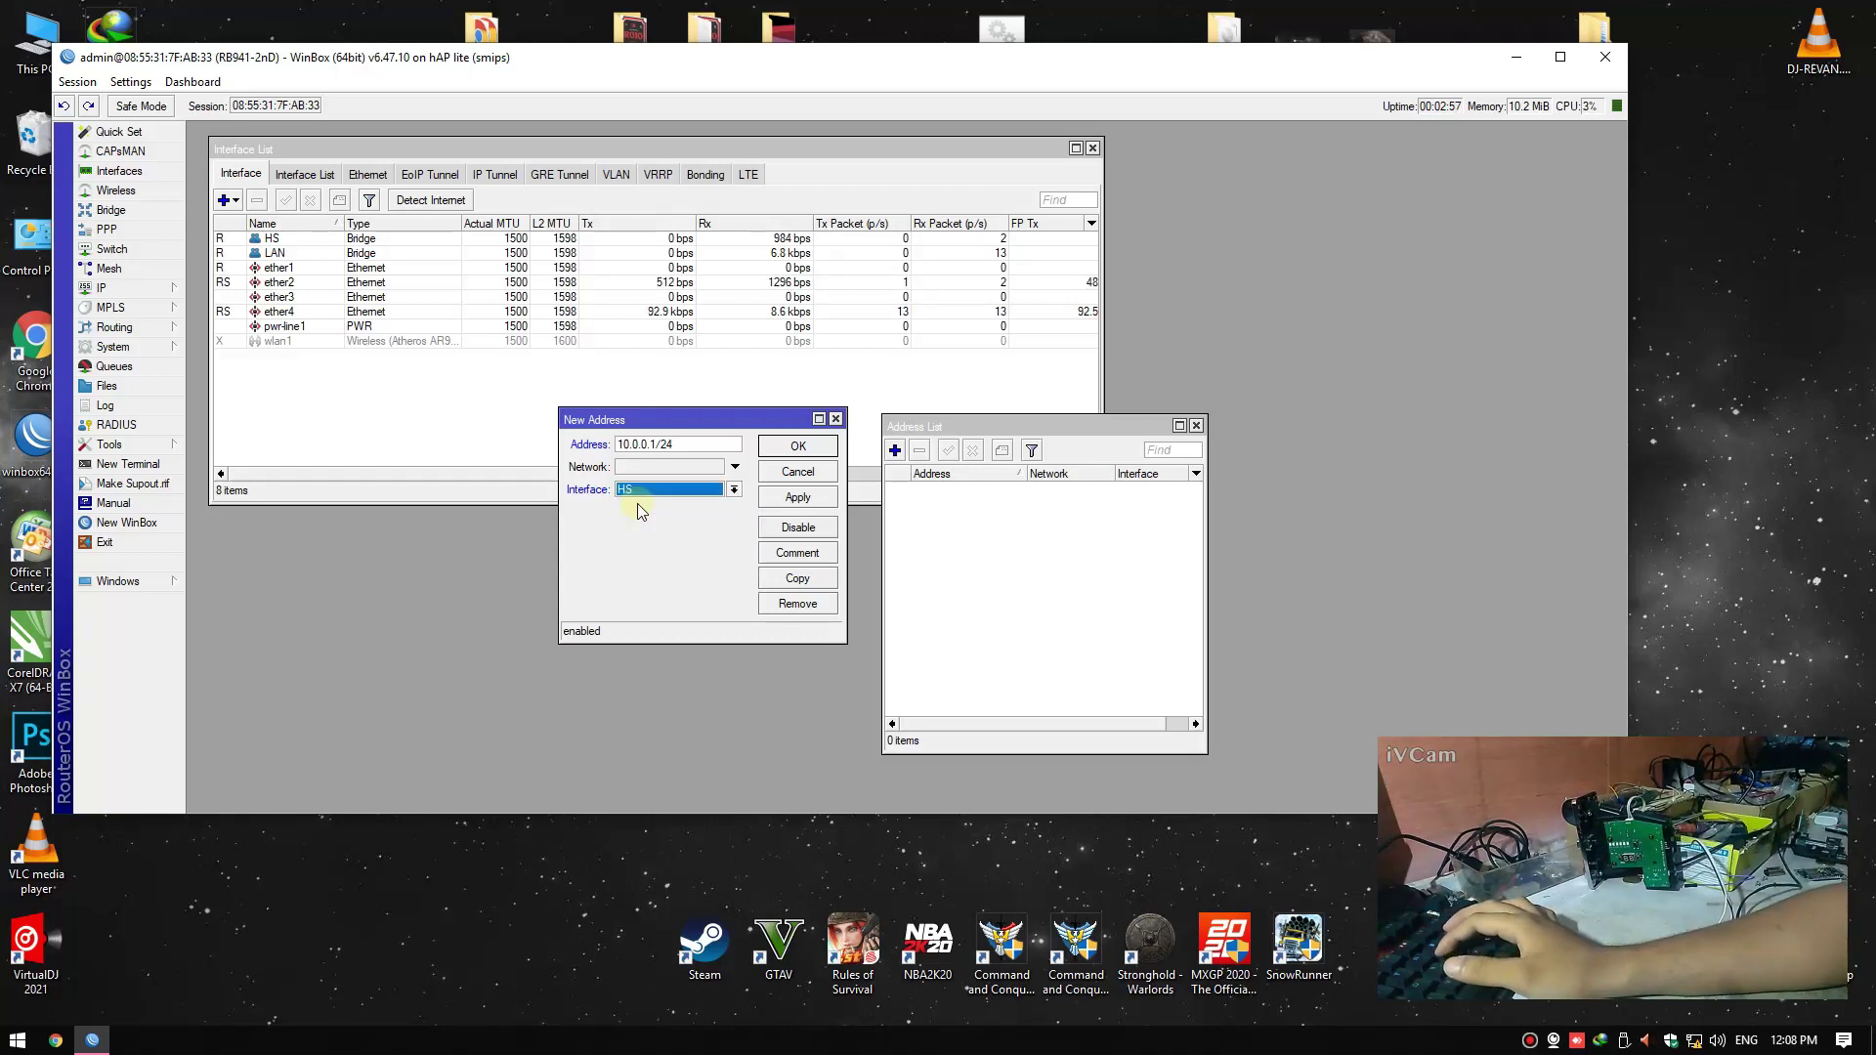
click(793, 498)
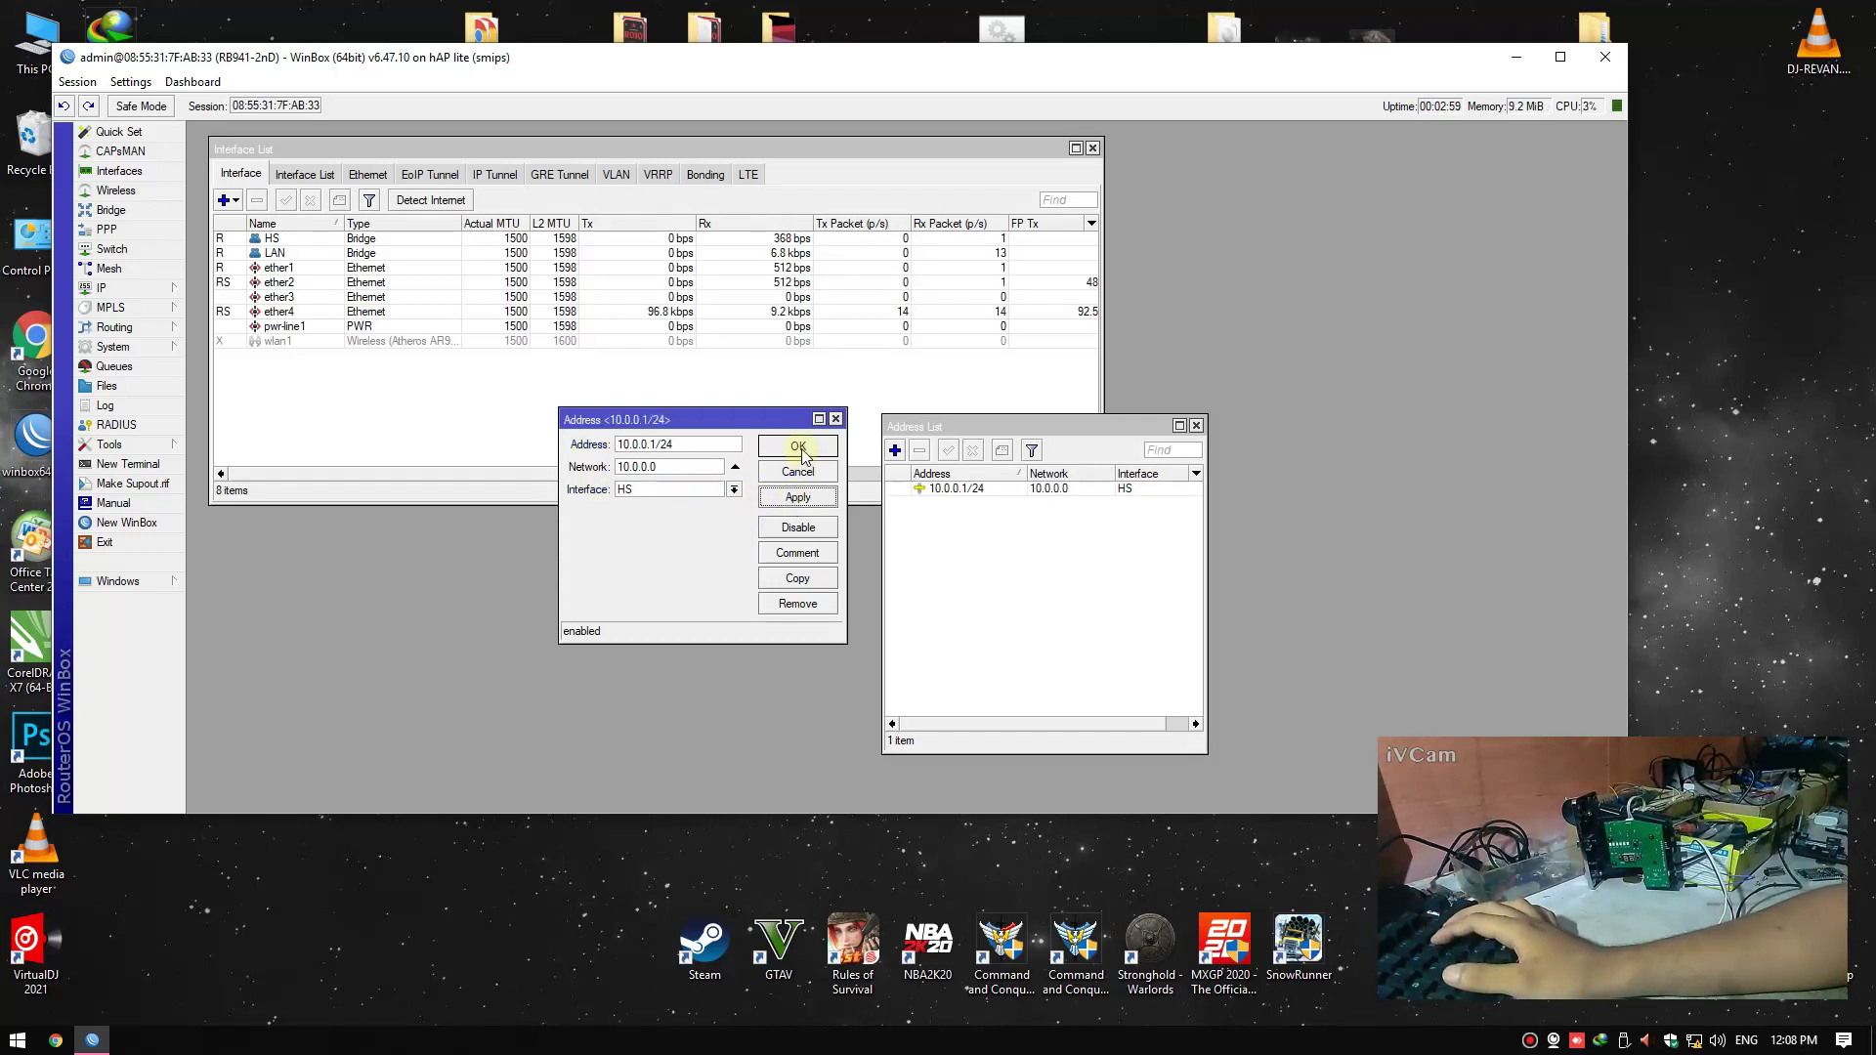
click(798, 446)
Add address 192.168.6.1/24 on the LAN bridge and close the Address List
click(890, 454)
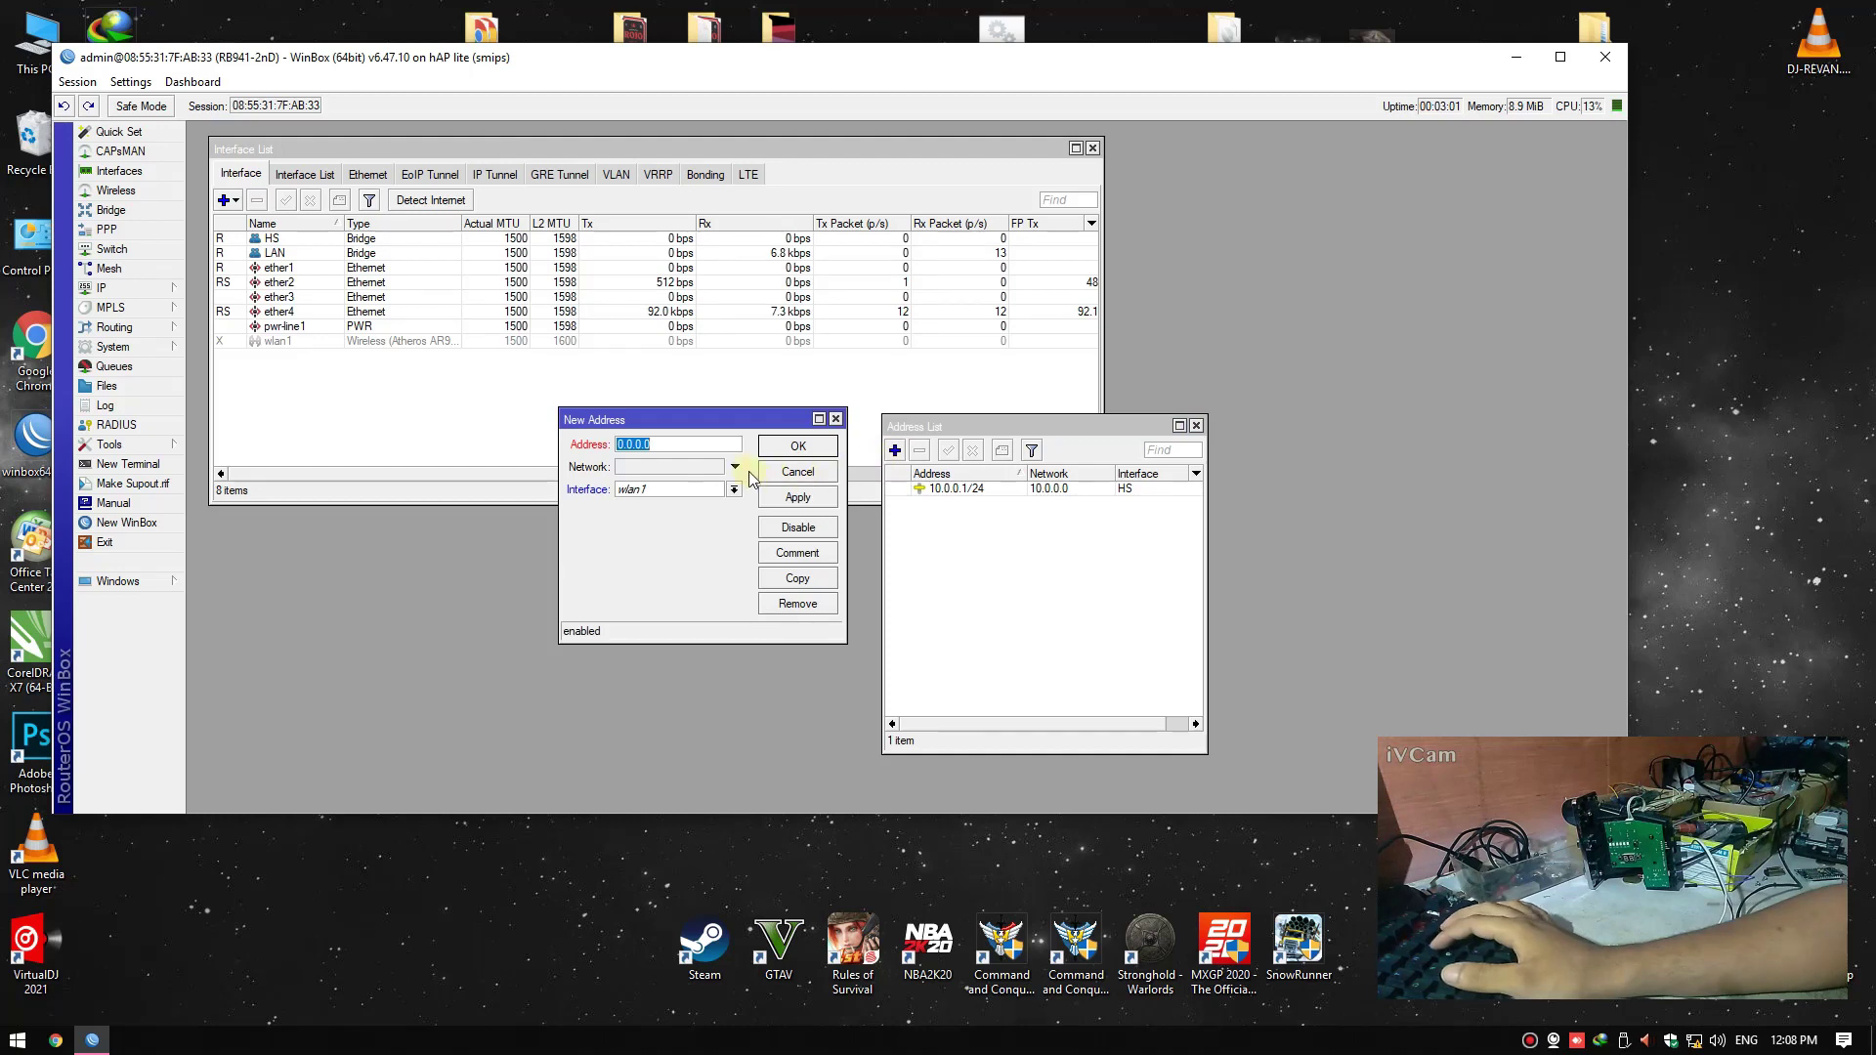
text(192.1)
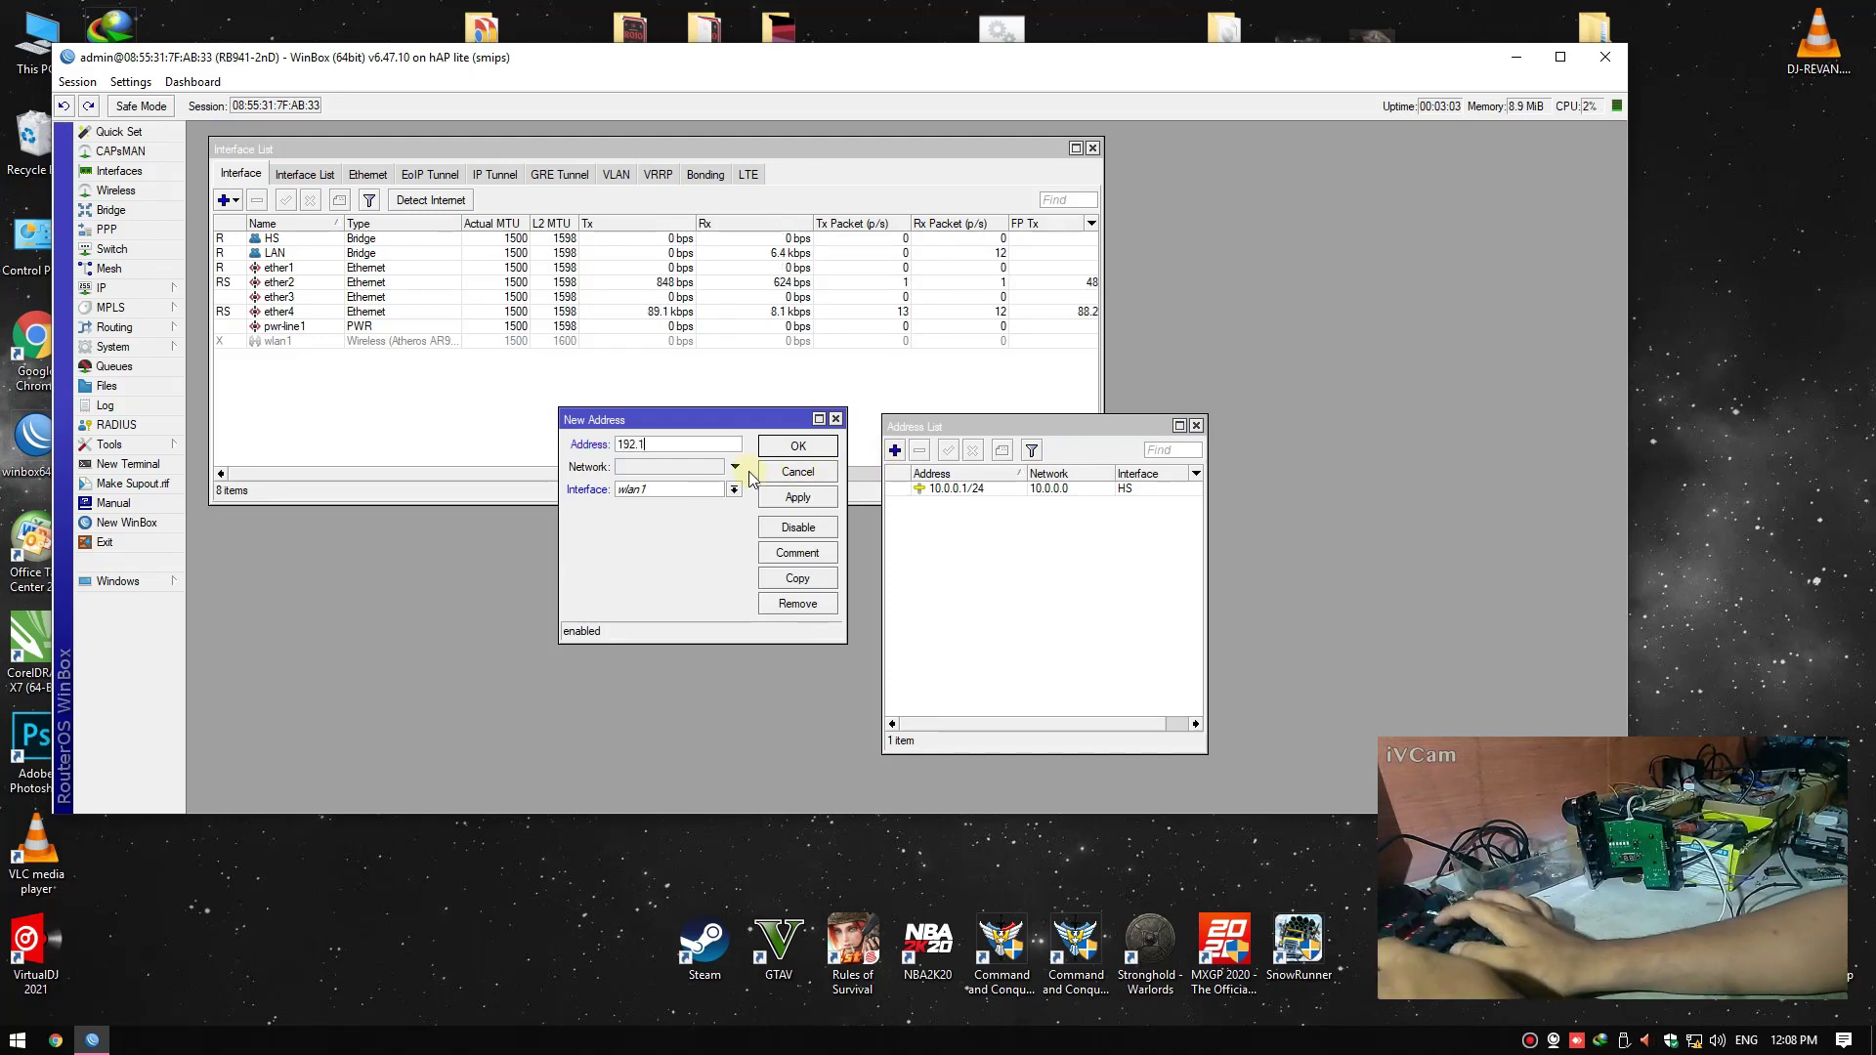
text(68.)
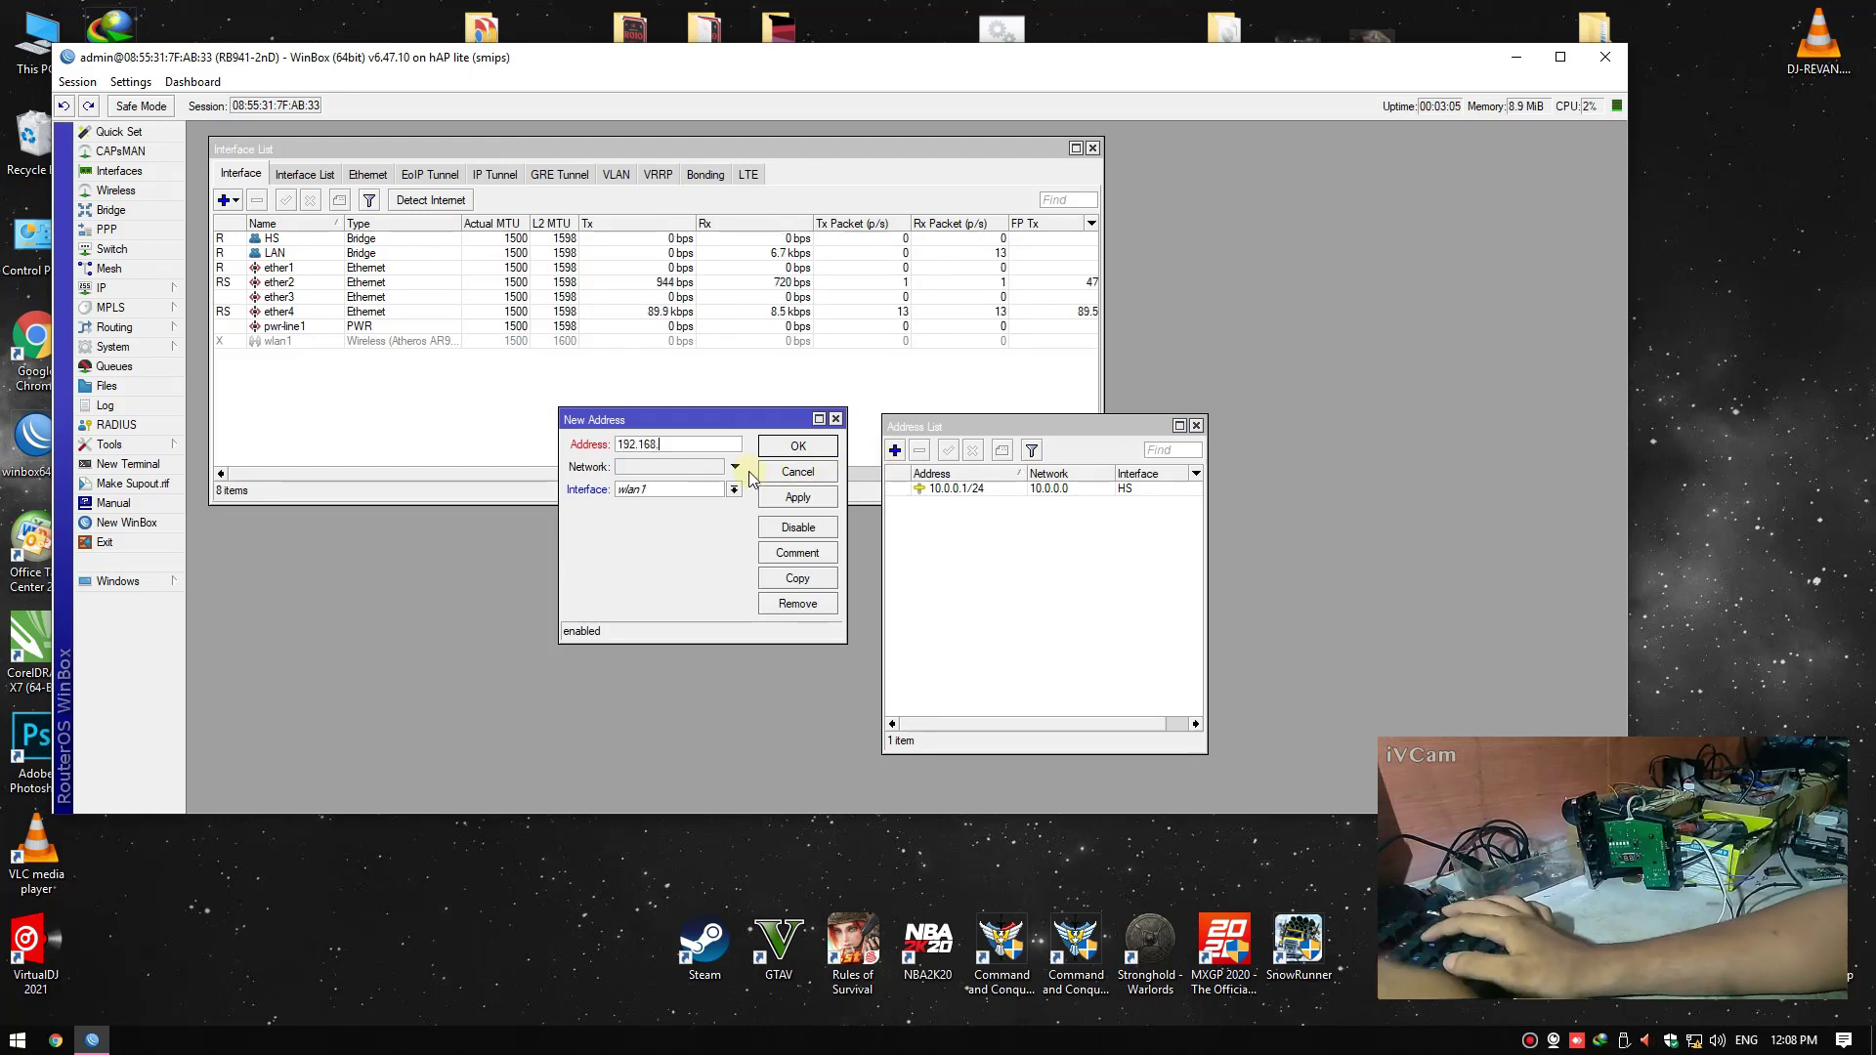
text(6.1/)
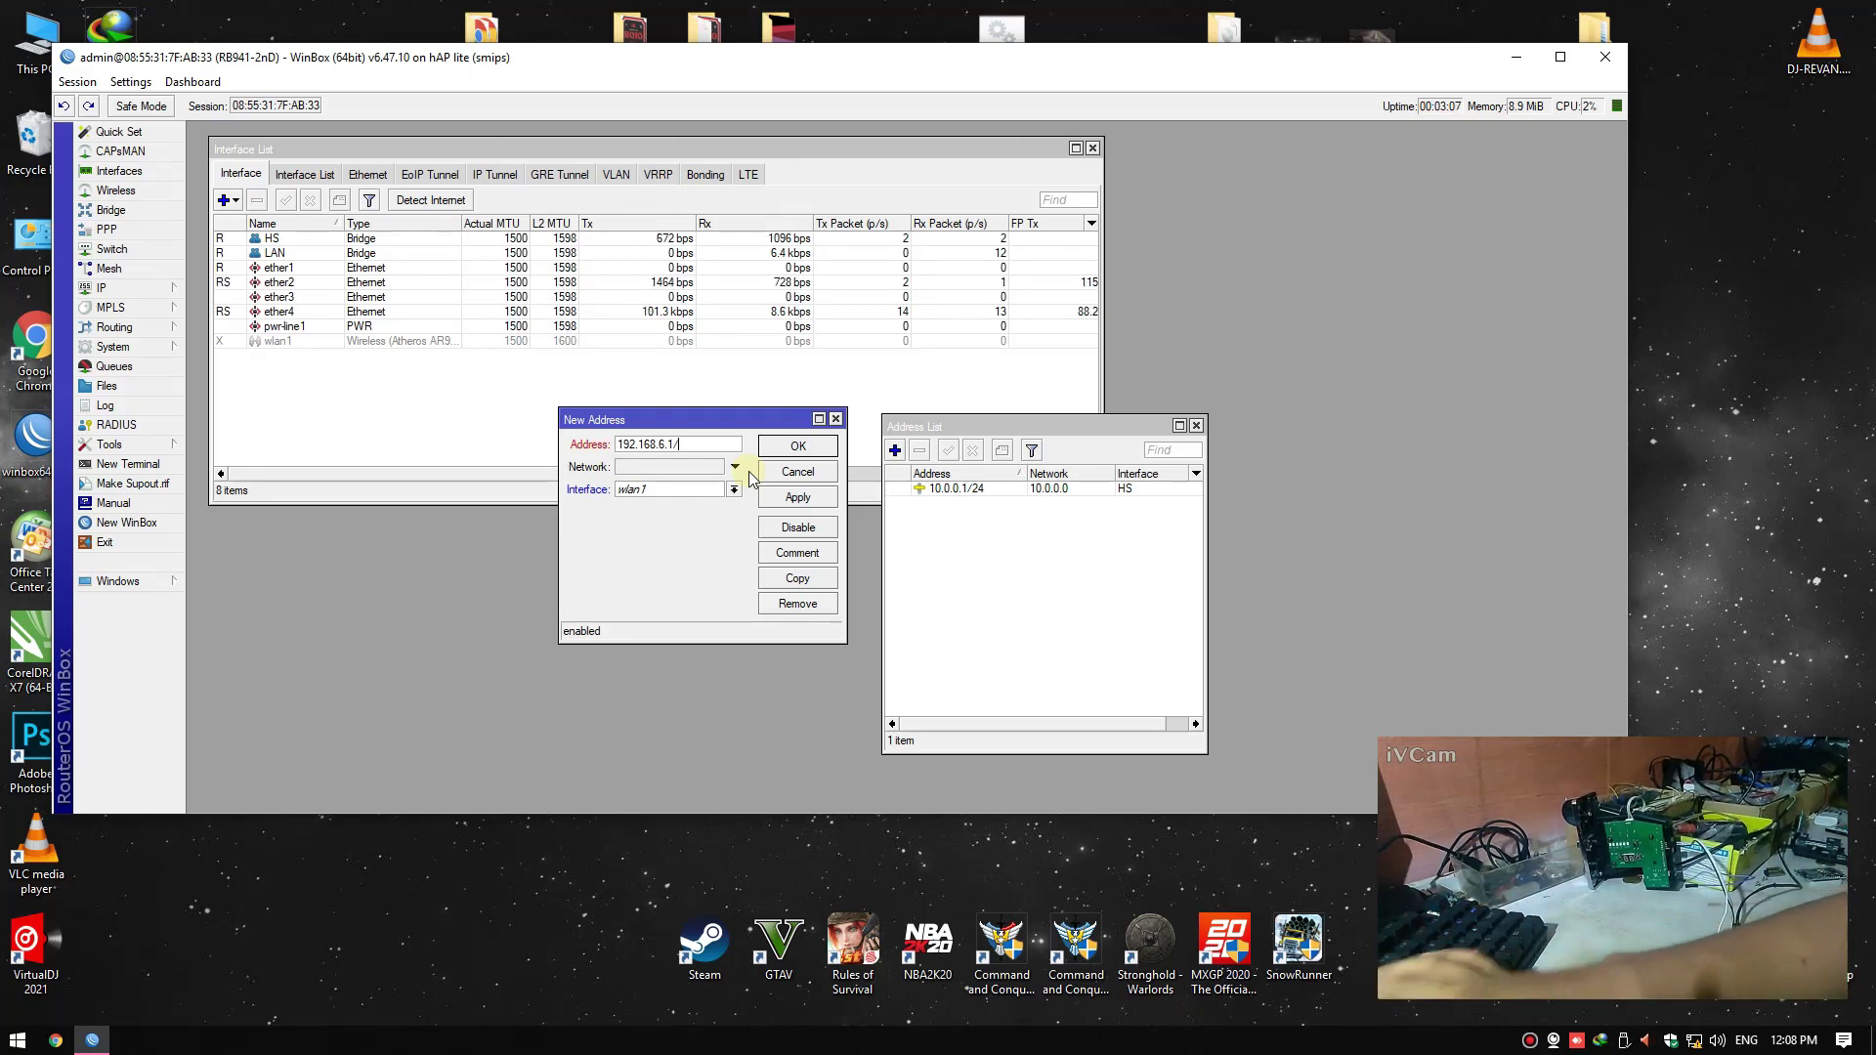
text(24)
click(734, 489)
click(747, 518)
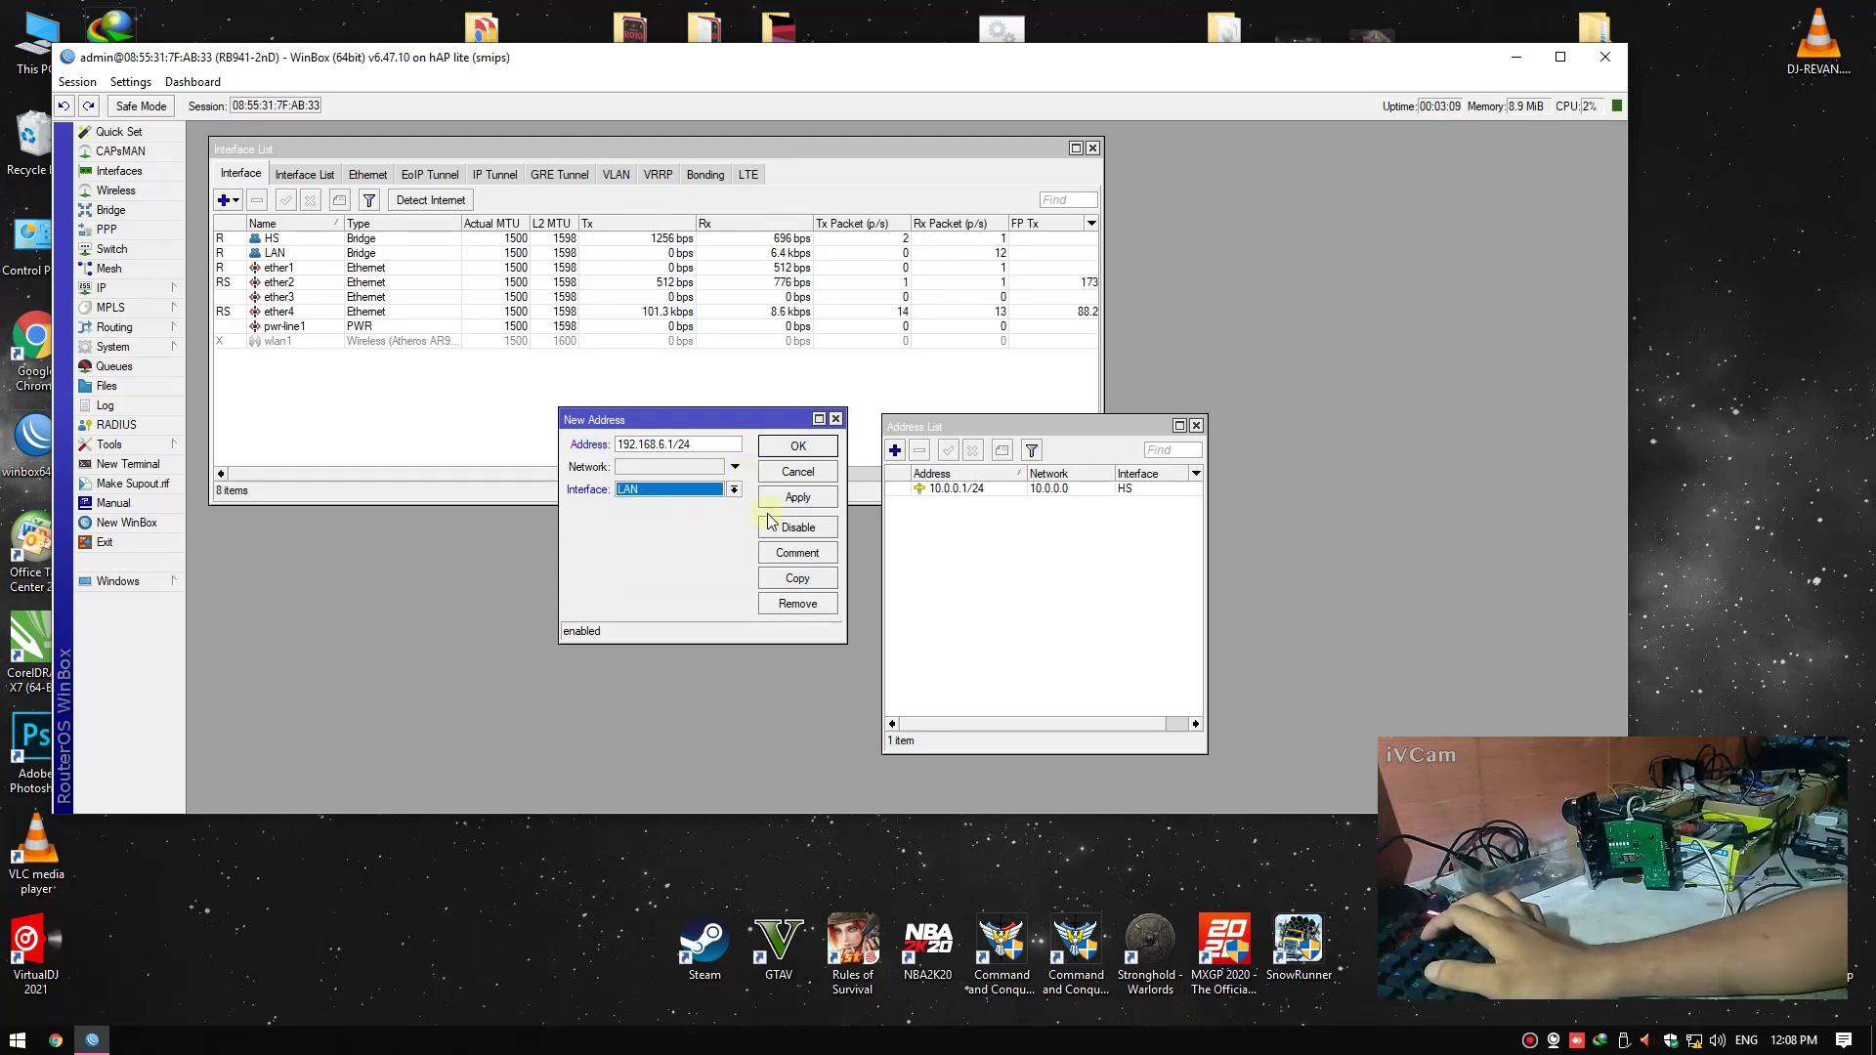
click(798, 497)
click(798, 446)
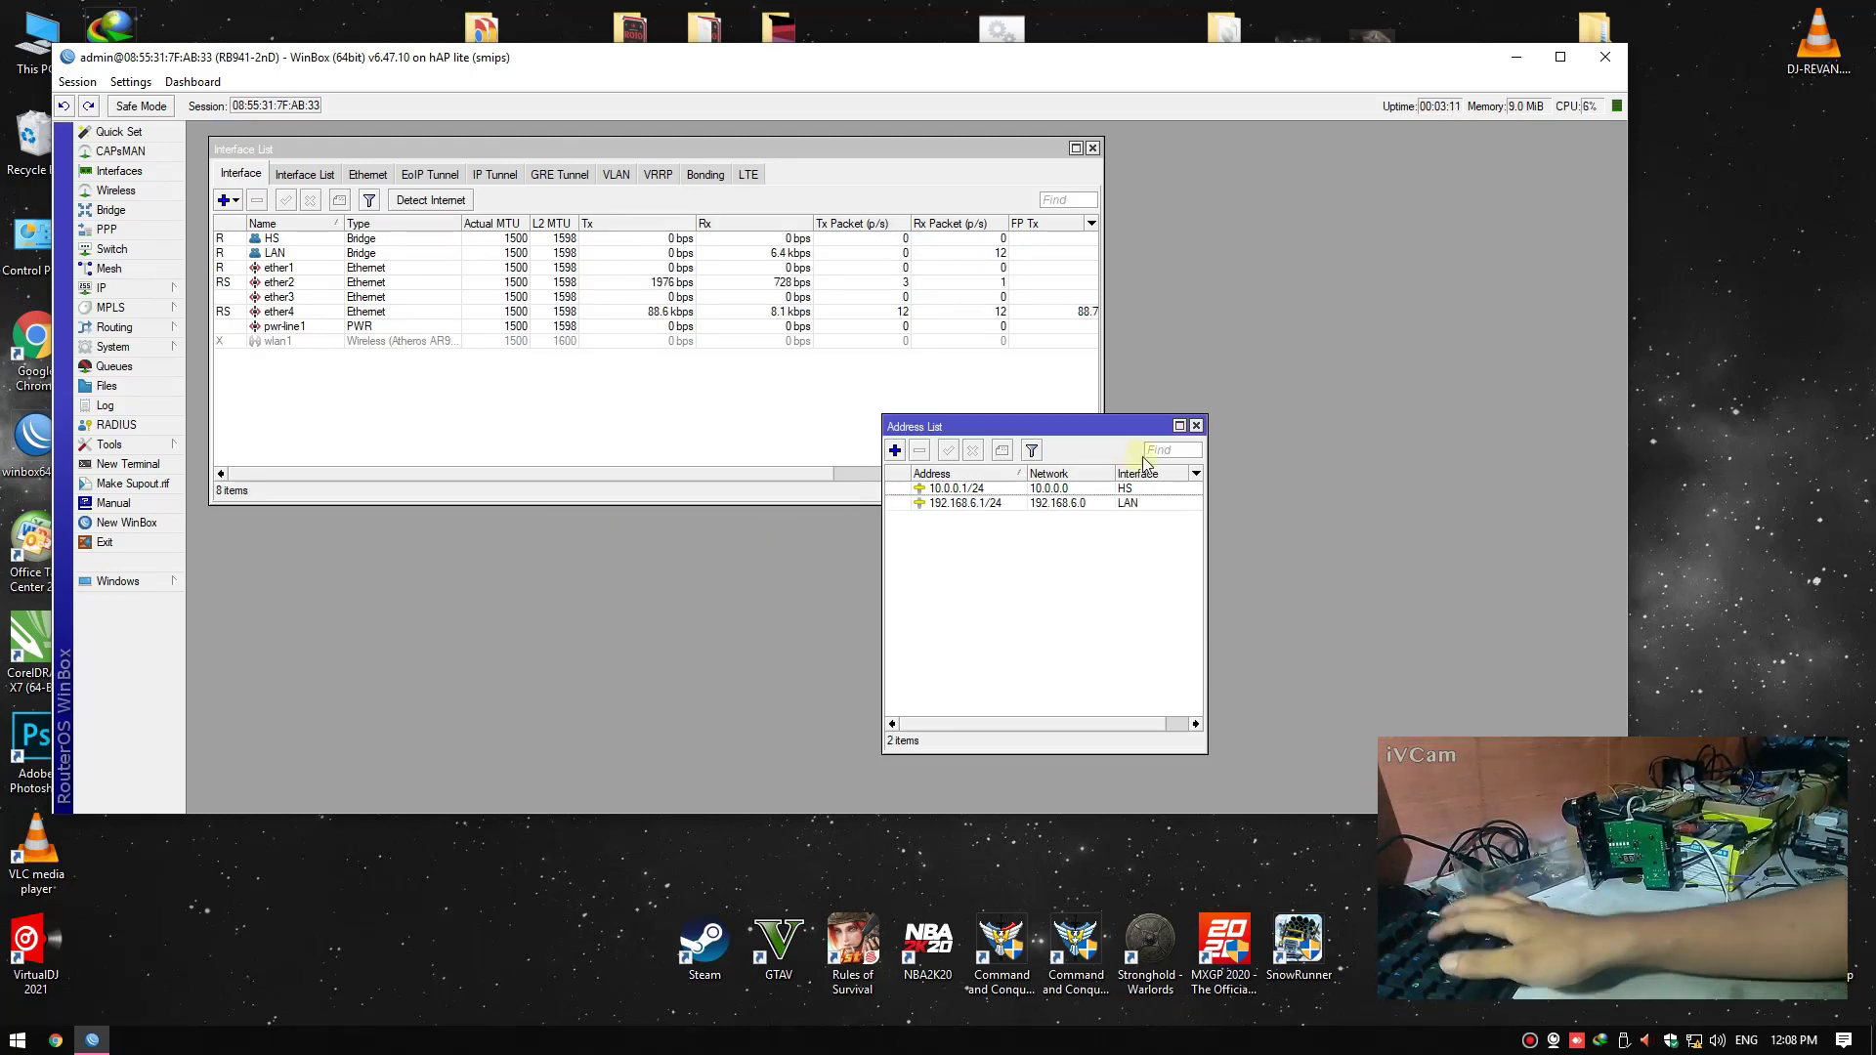
click(1197, 427)
Set the router's DNS servers to 8.8.8.8 and 8.8.4.4 and save
click(146, 289)
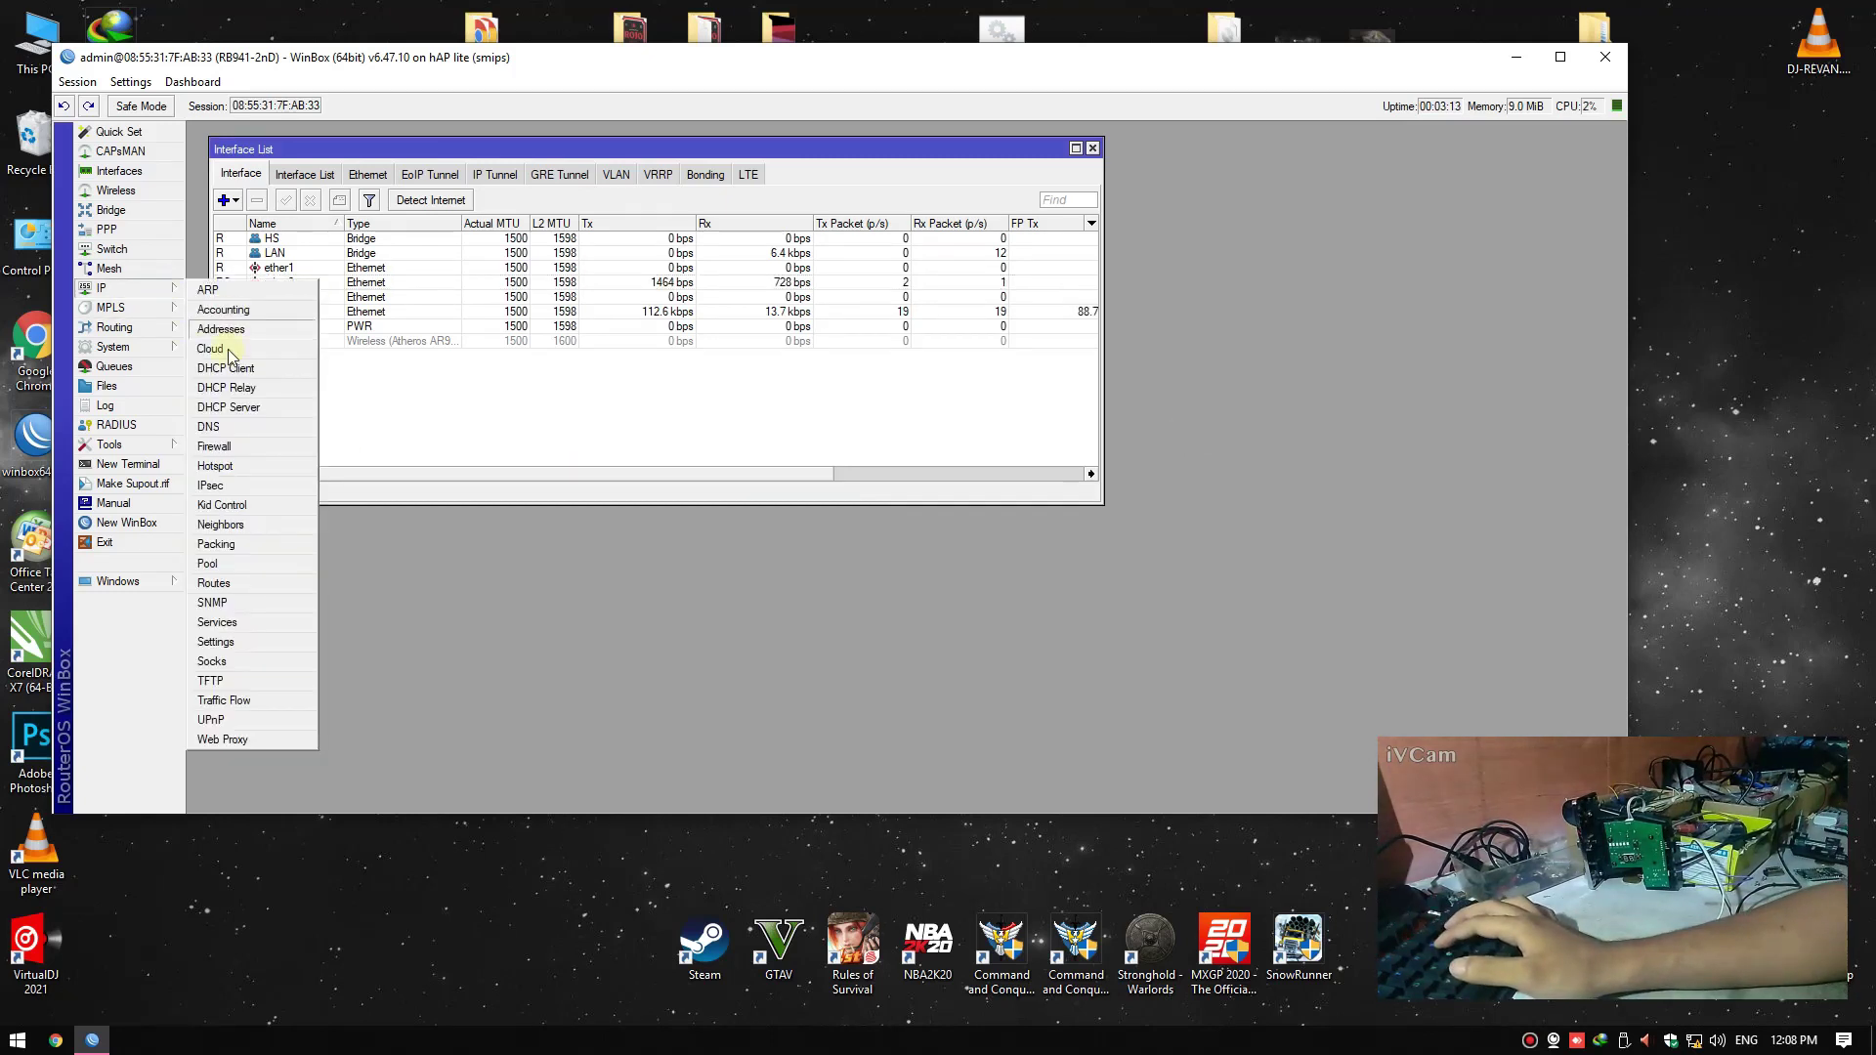
click(213, 428)
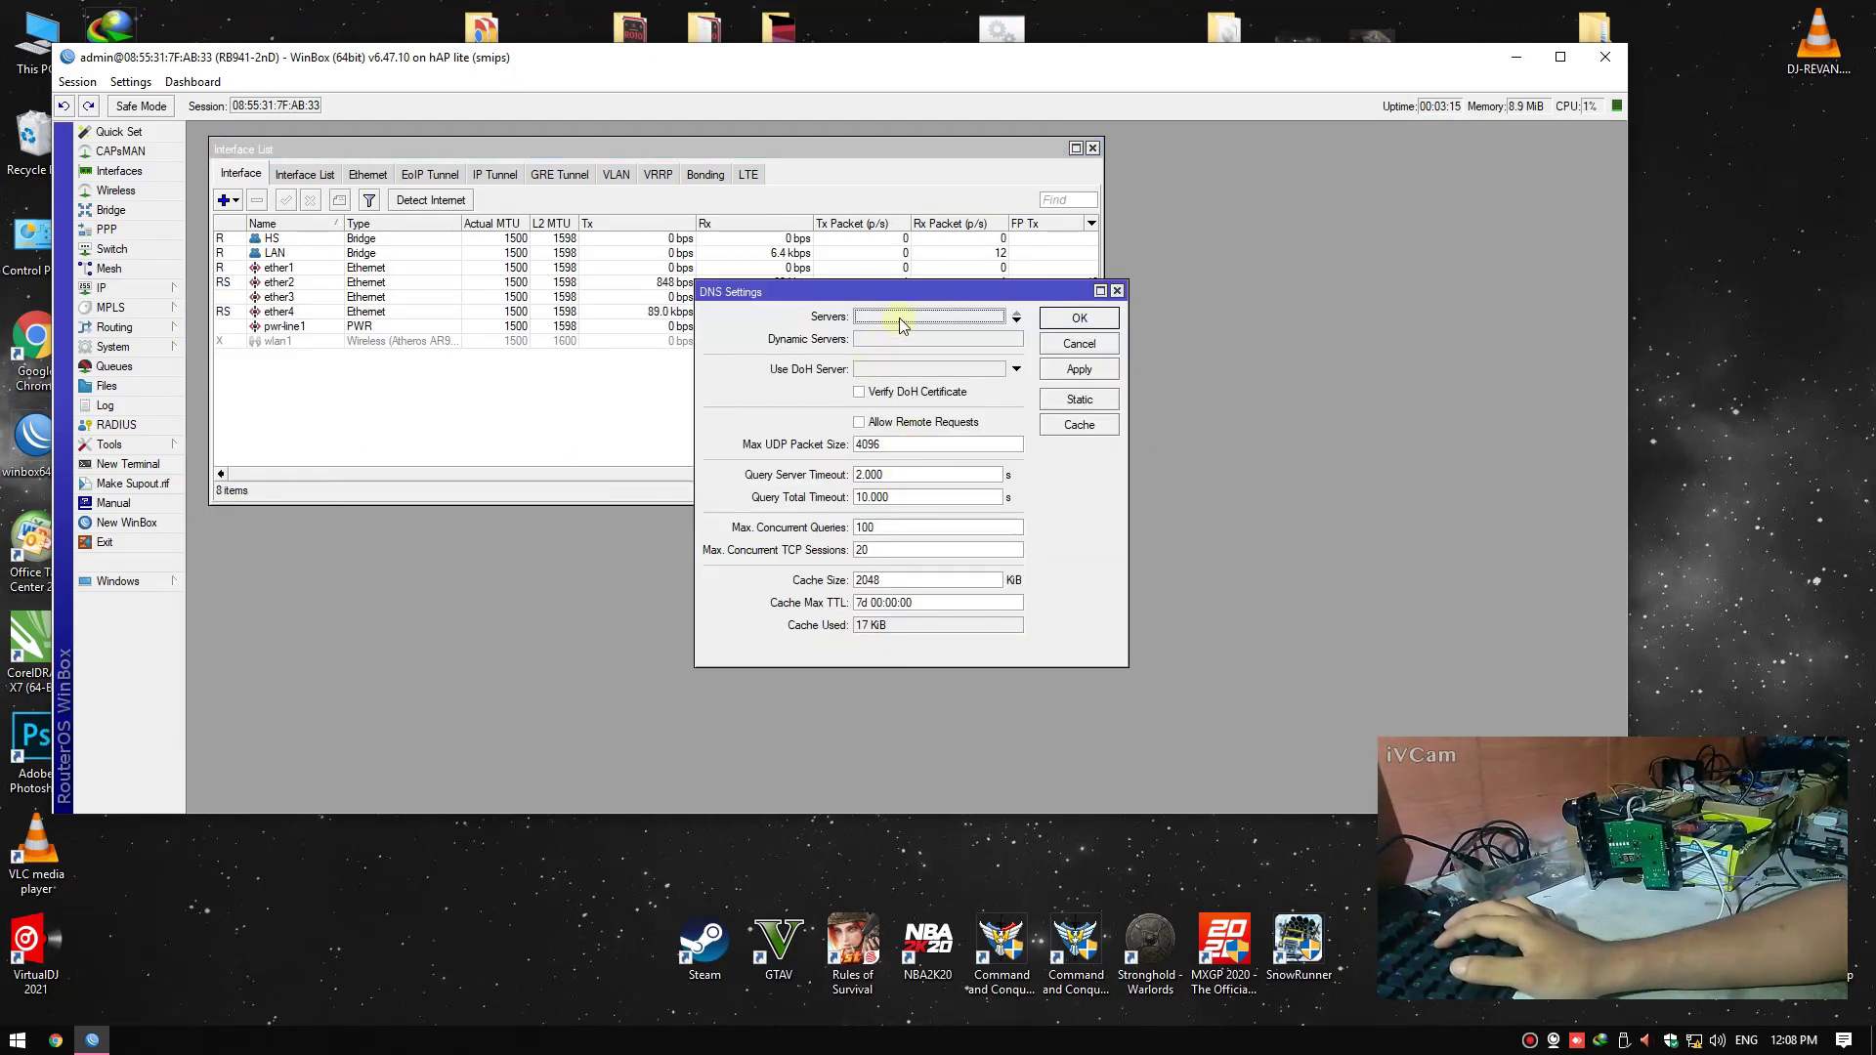
text(8.8.8.8)
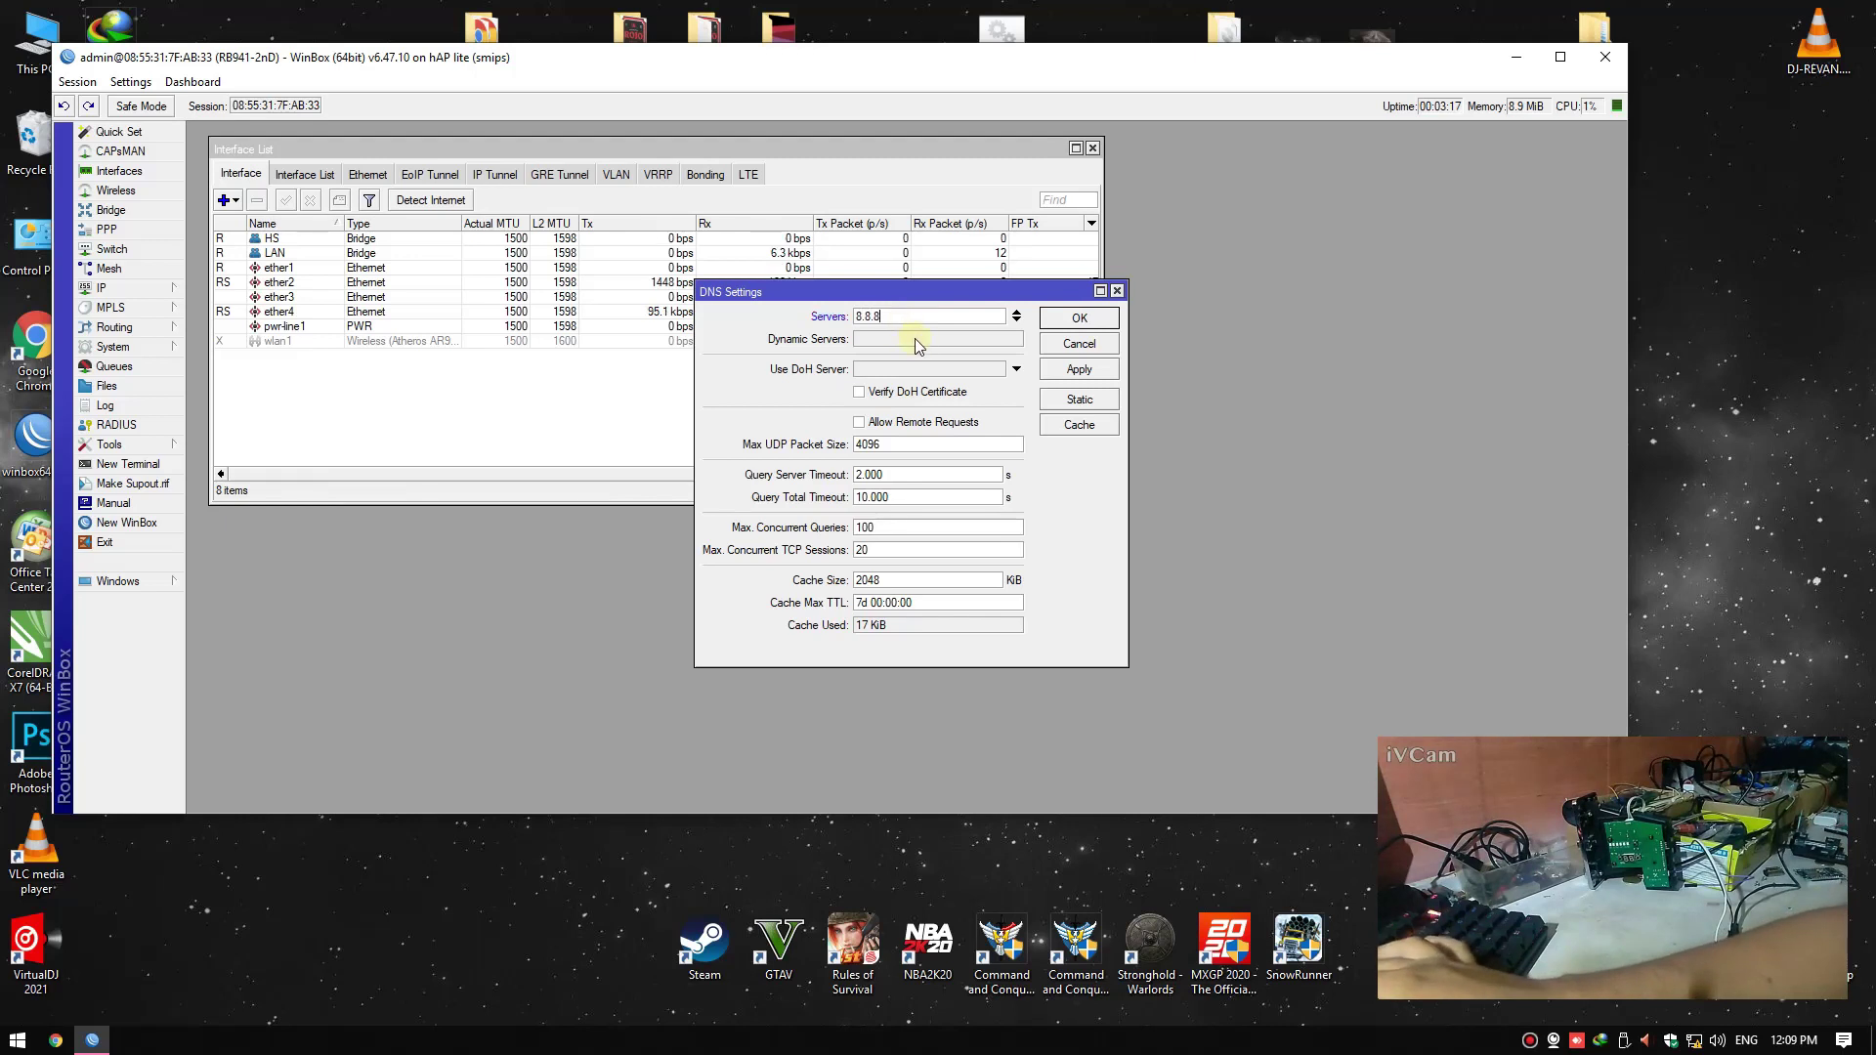
click(1017, 320)
text(8.8.4.4)
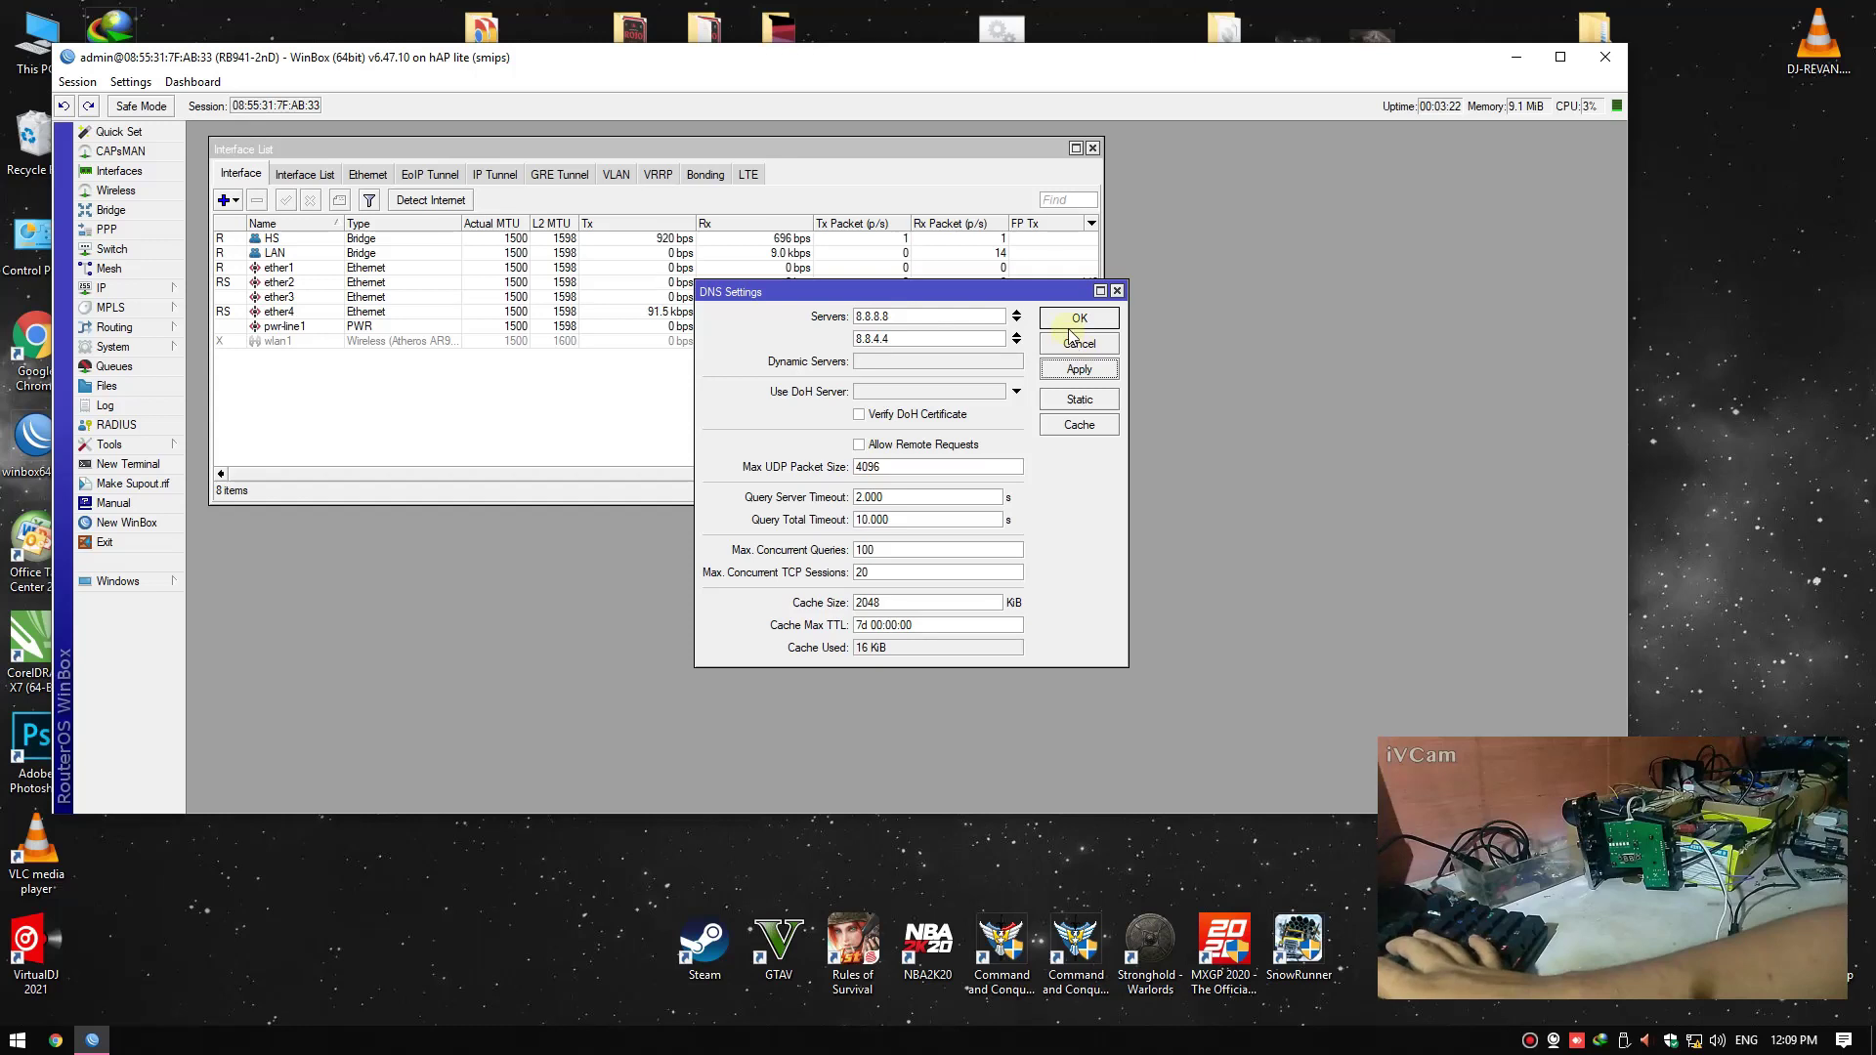
click(1079, 317)
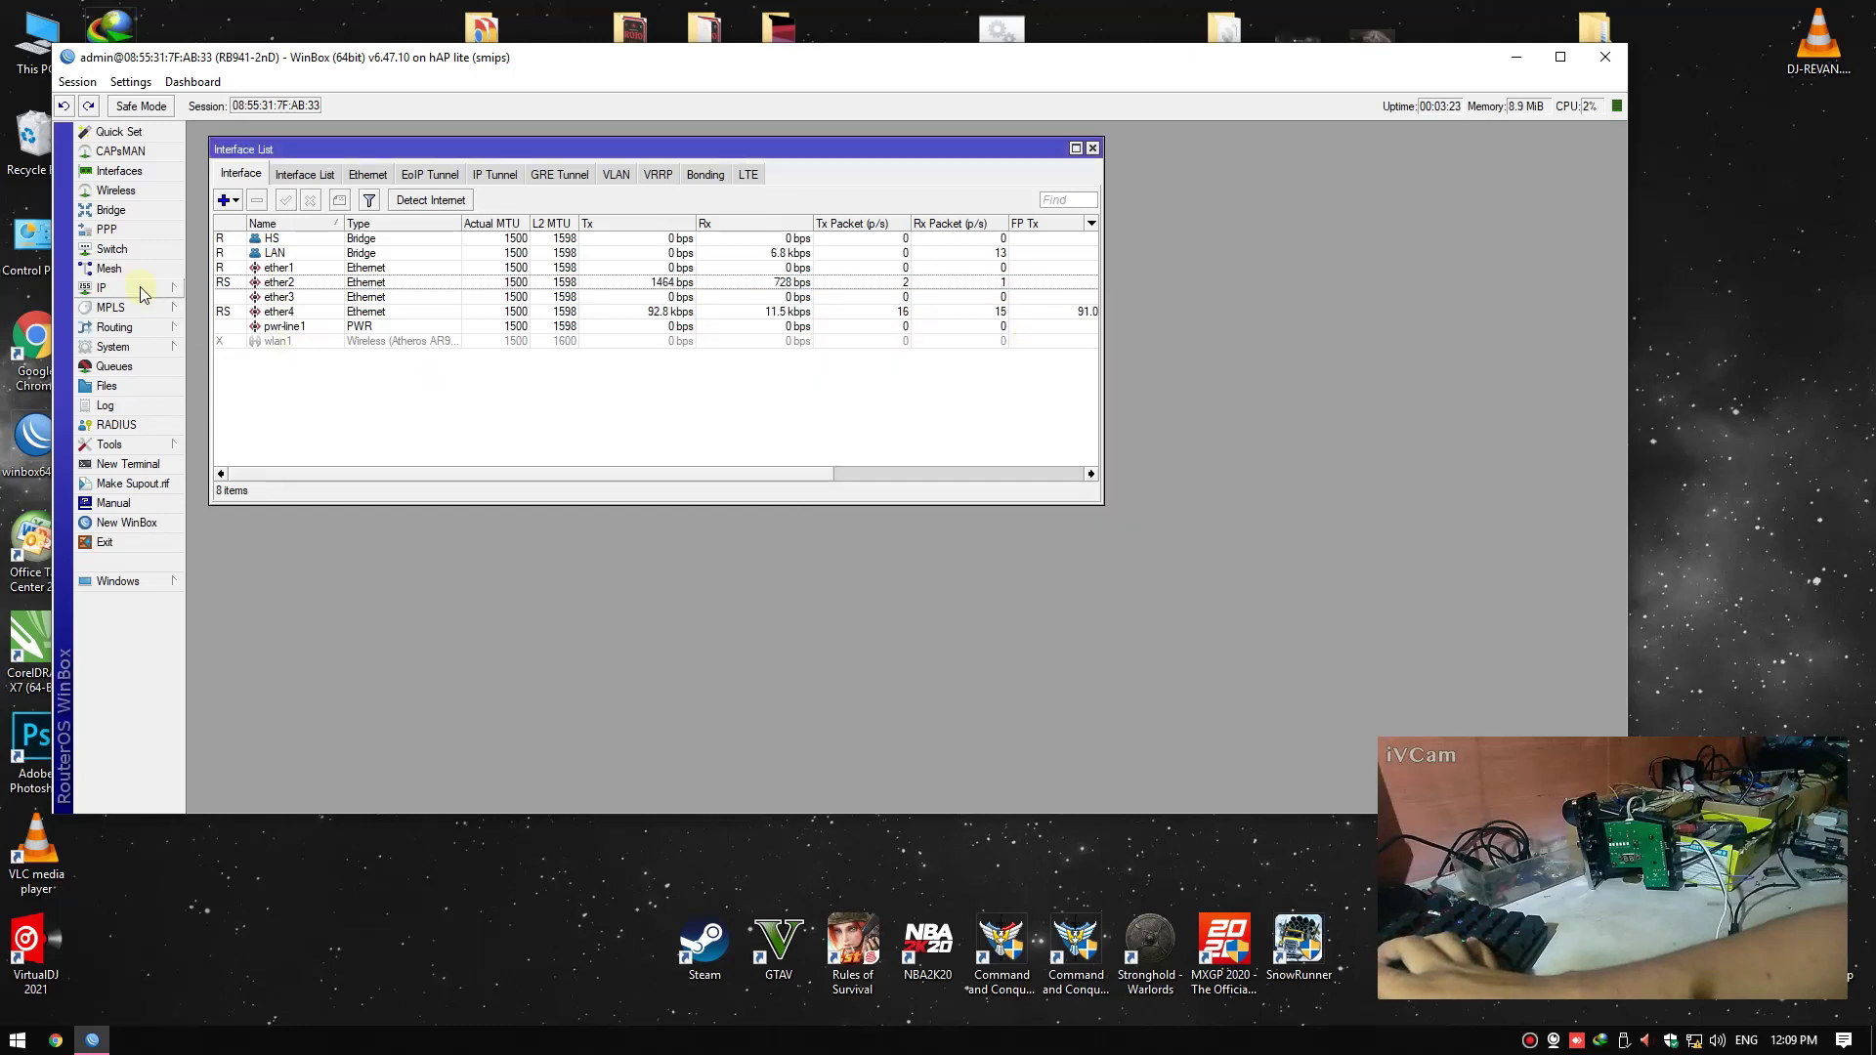
Add and save a DHCP client on ether1, then close the DHCP Client list
click(109, 288)
click(227, 369)
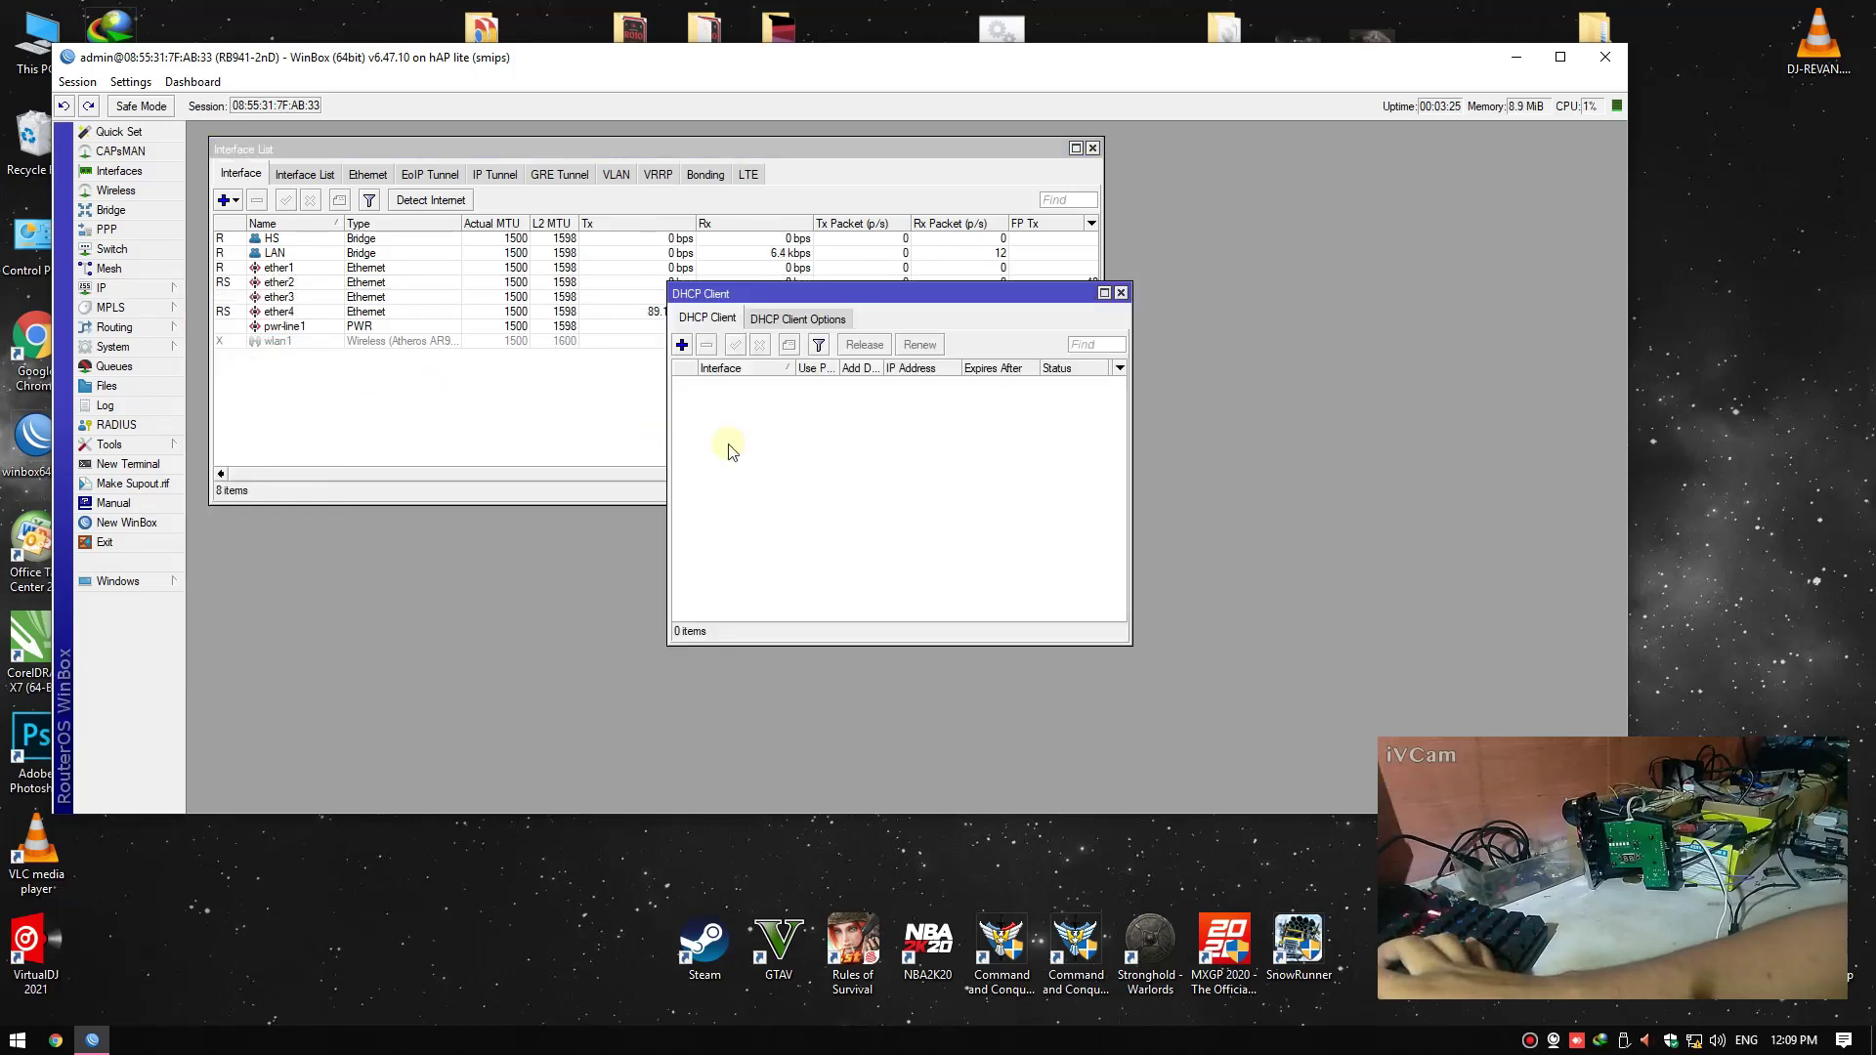
click(681, 344)
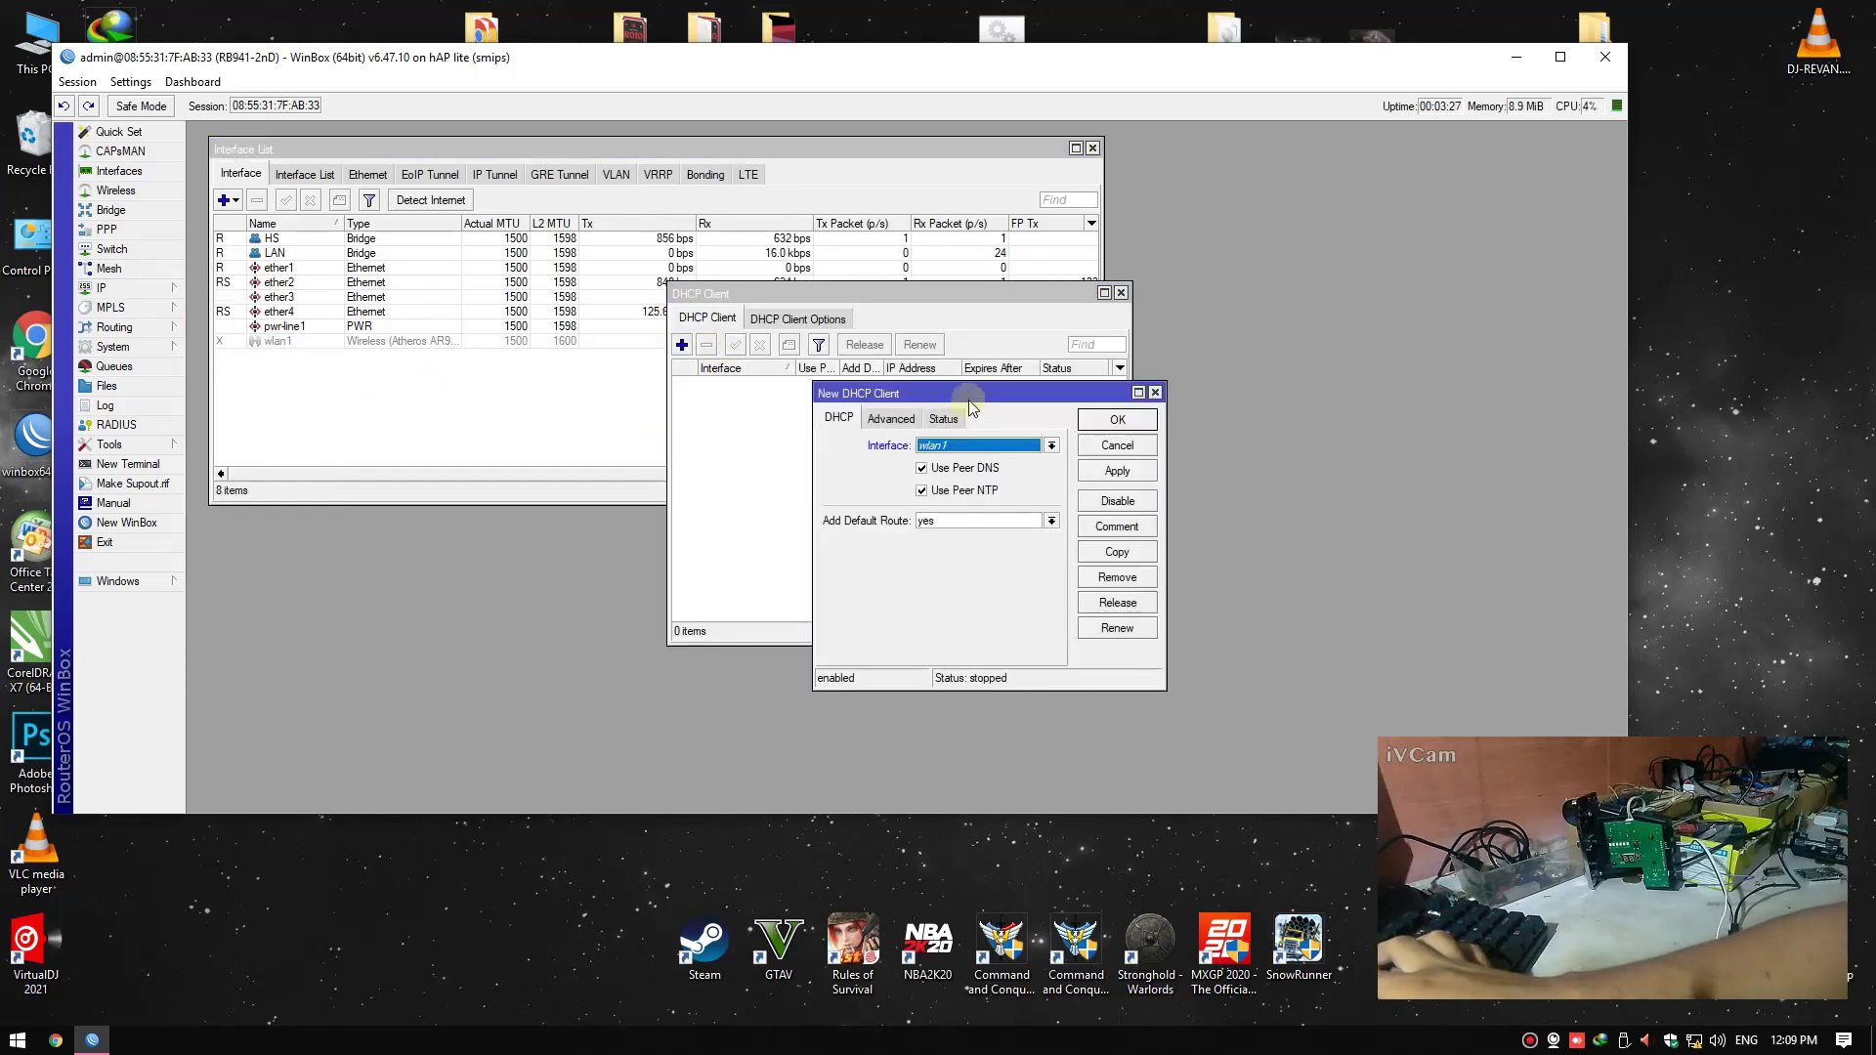
drag(970, 401, 914, 411)
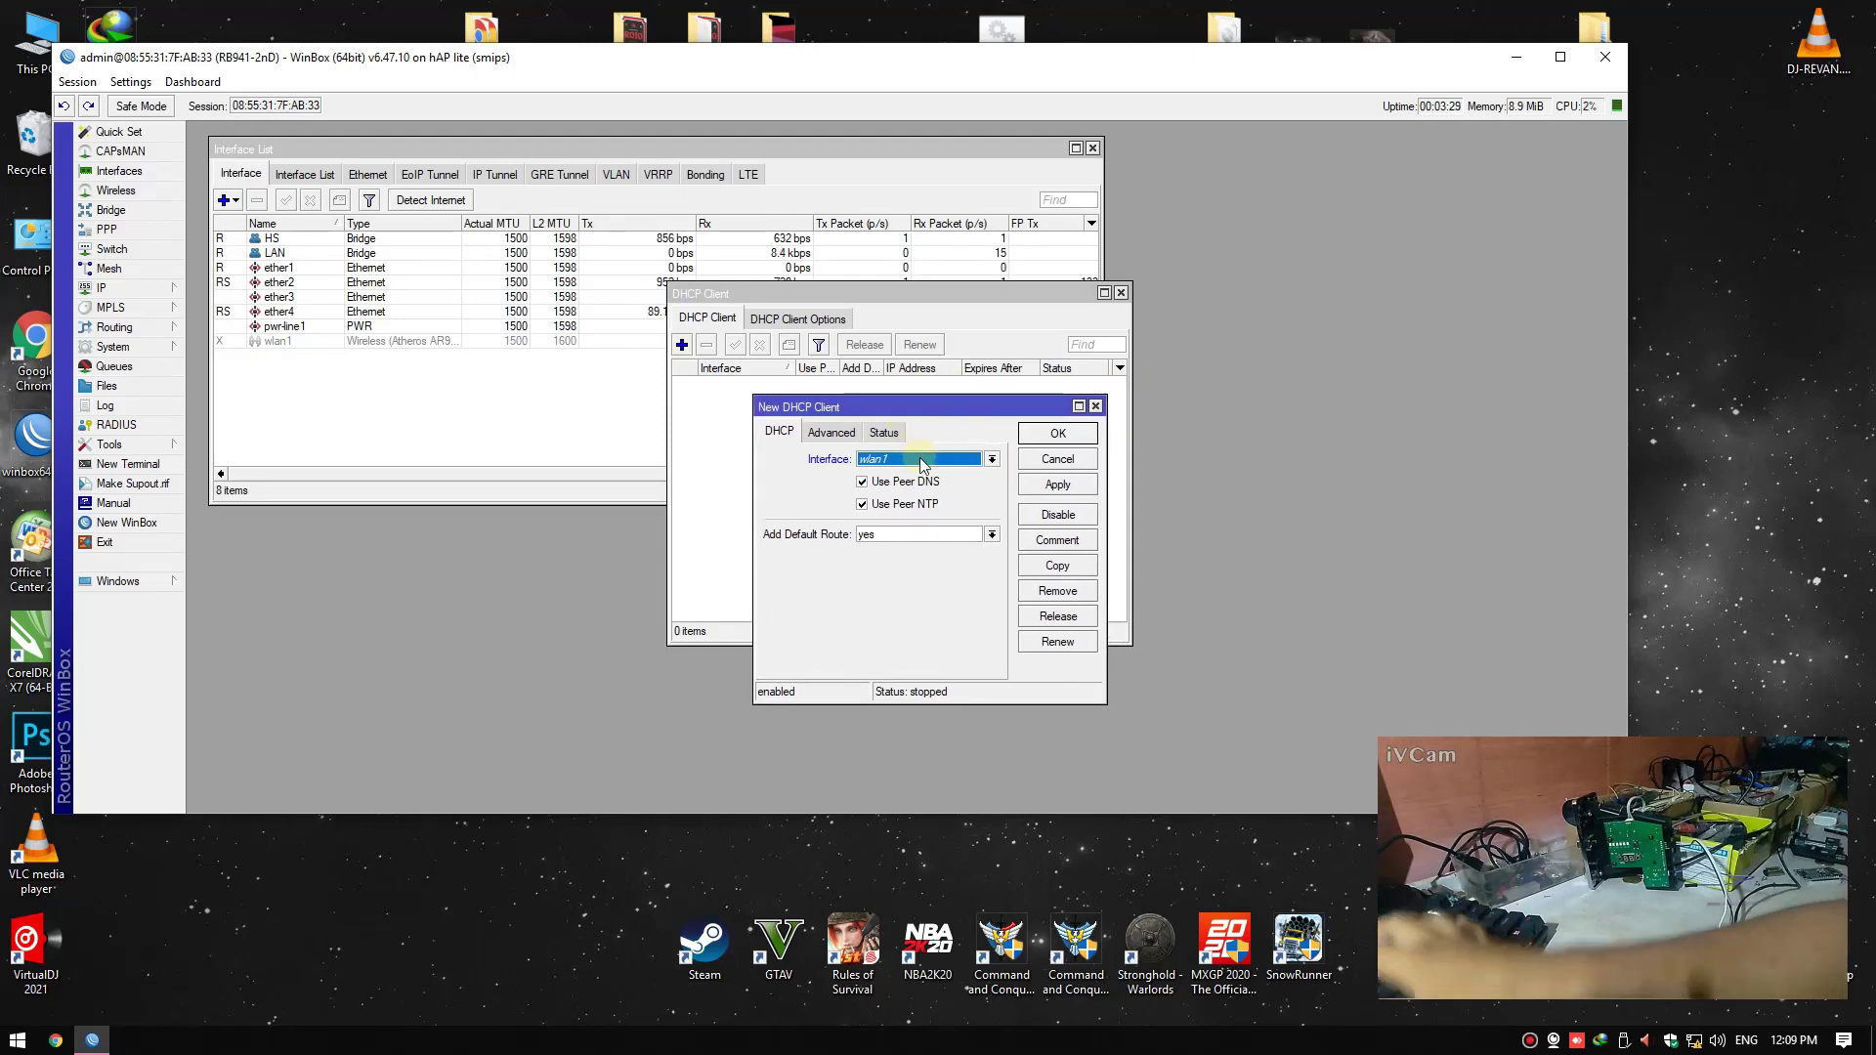
click(921, 460)
click(904, 501)
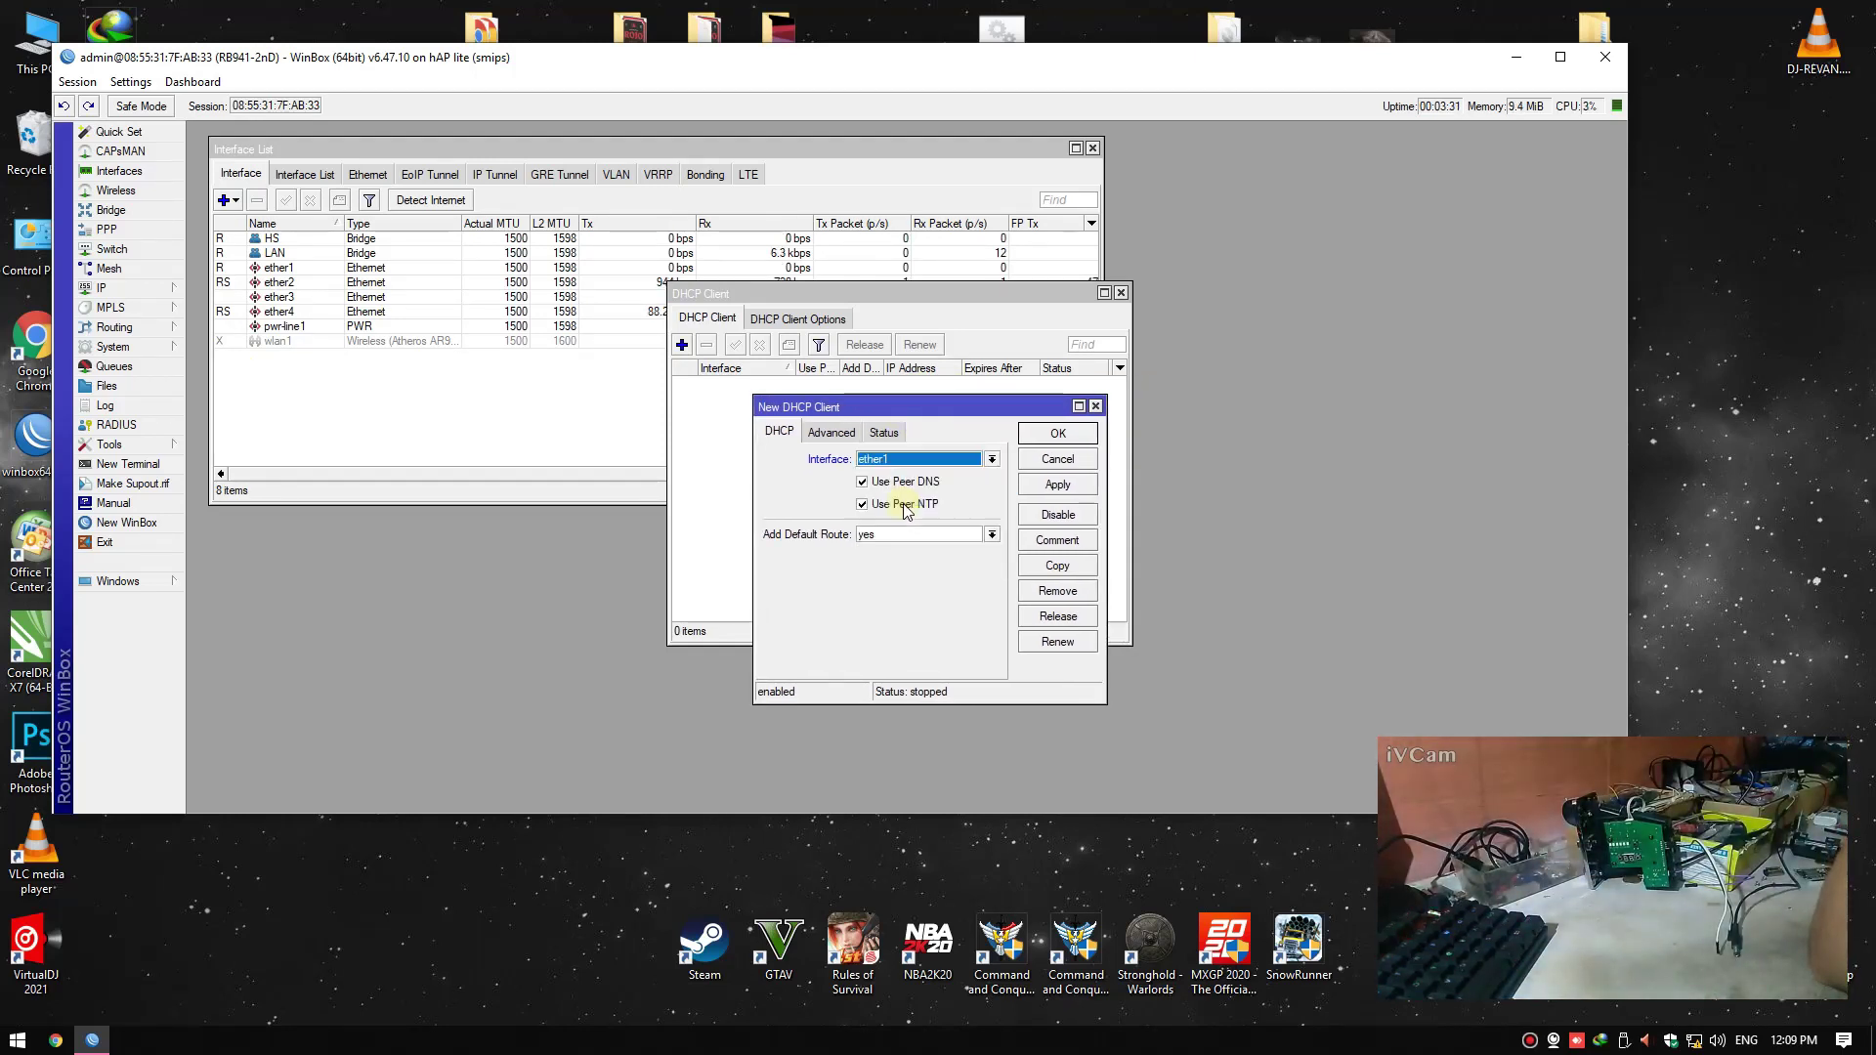
right_click(1717, 449)
click(1689, 507)
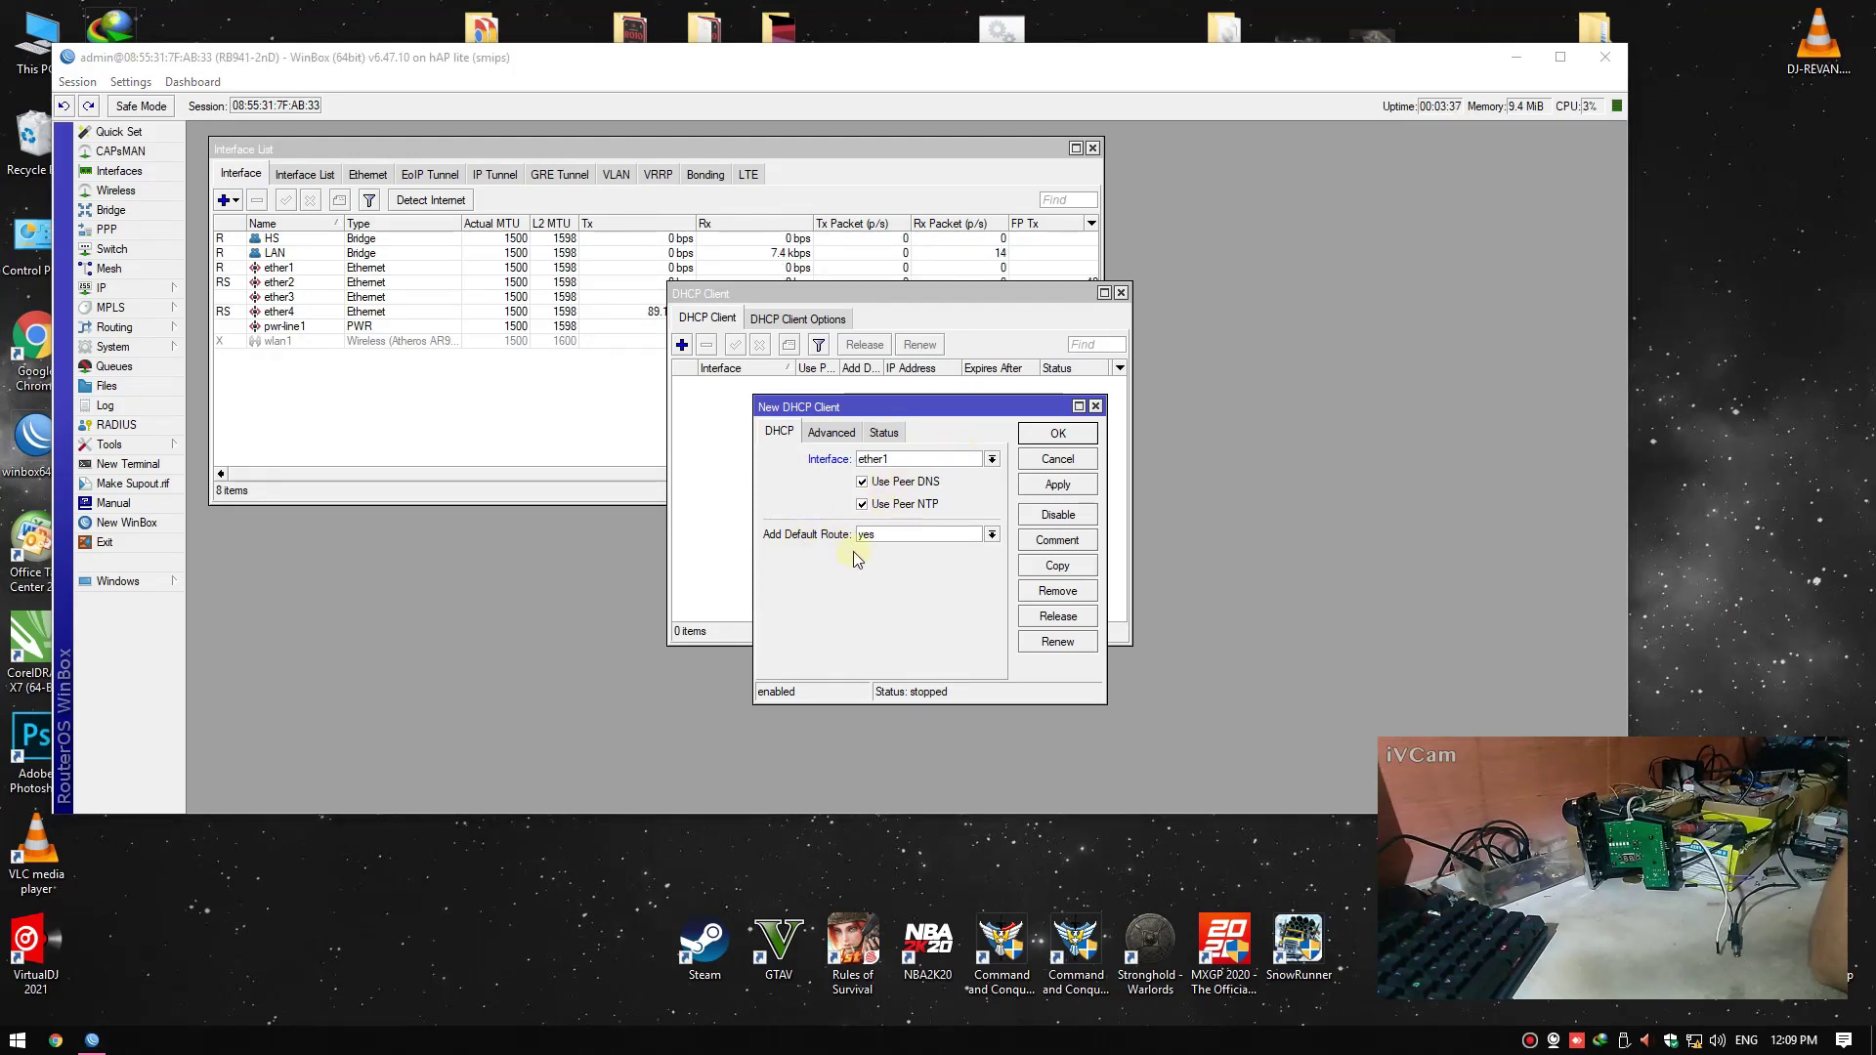
click(1056, 485)
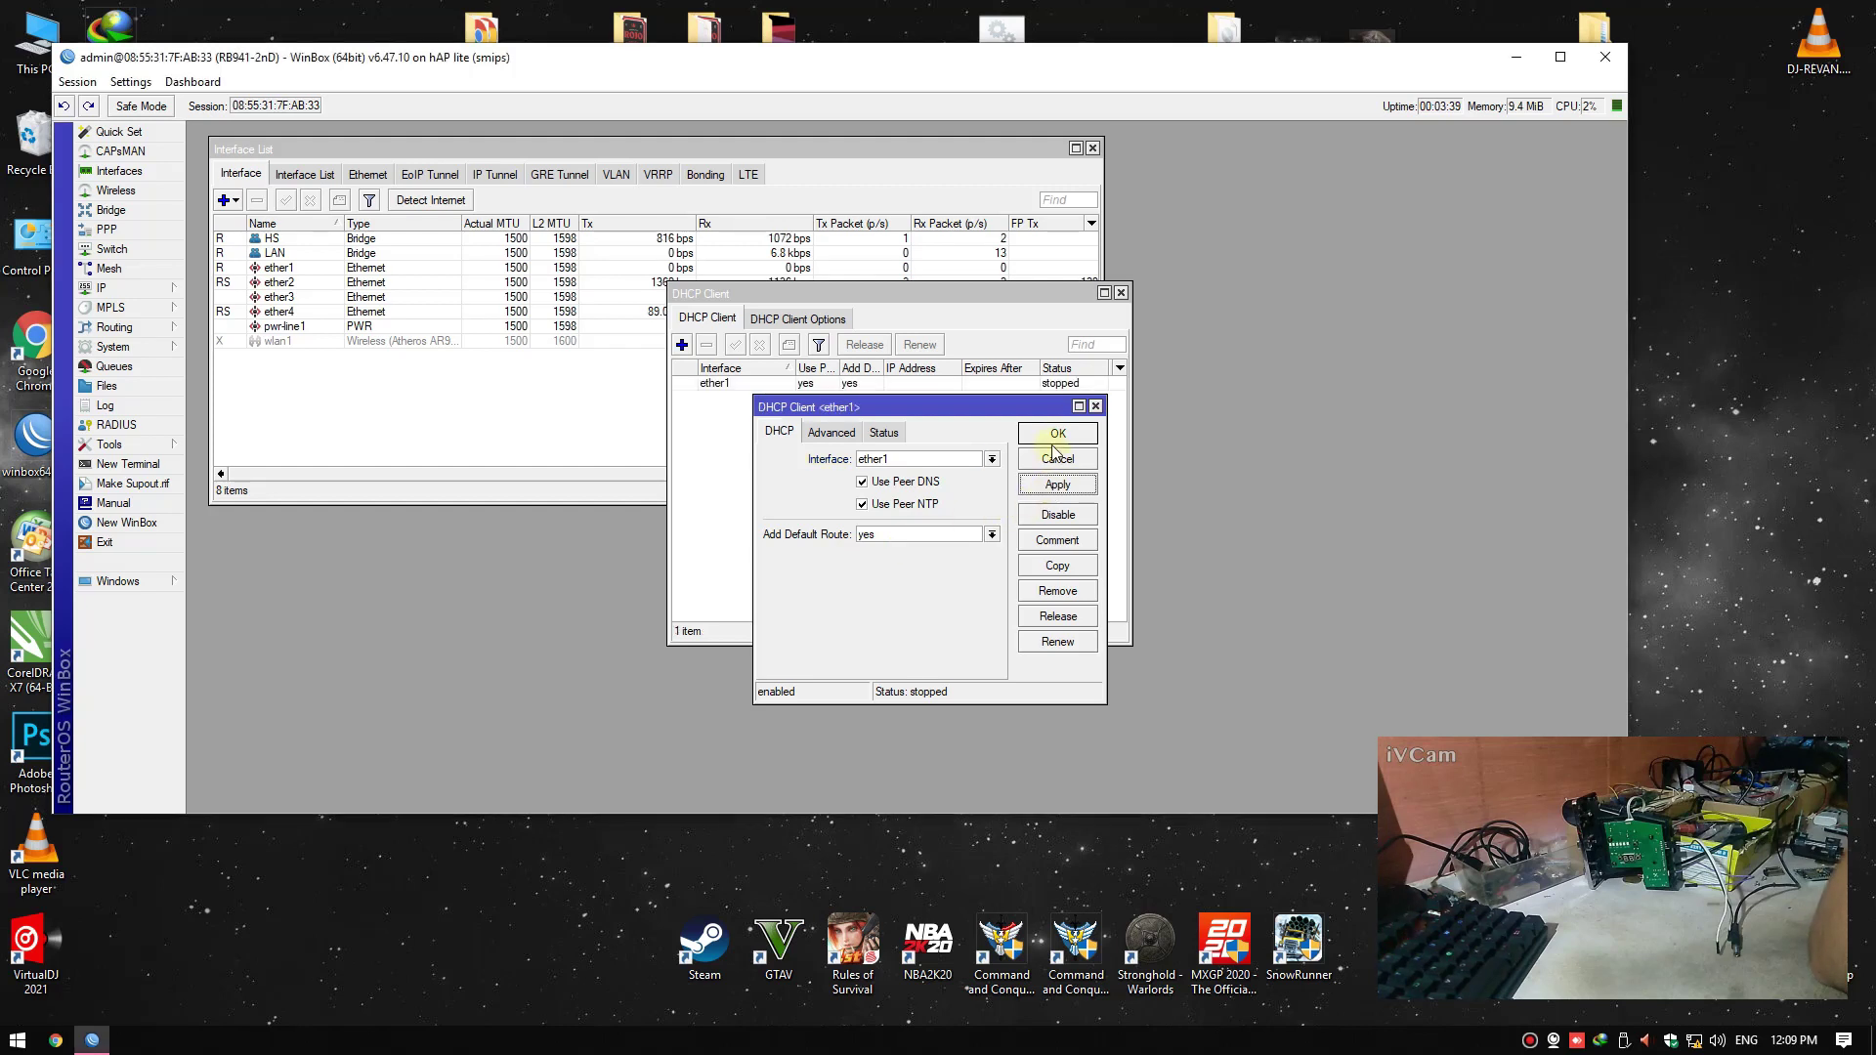
click(1055, 434)
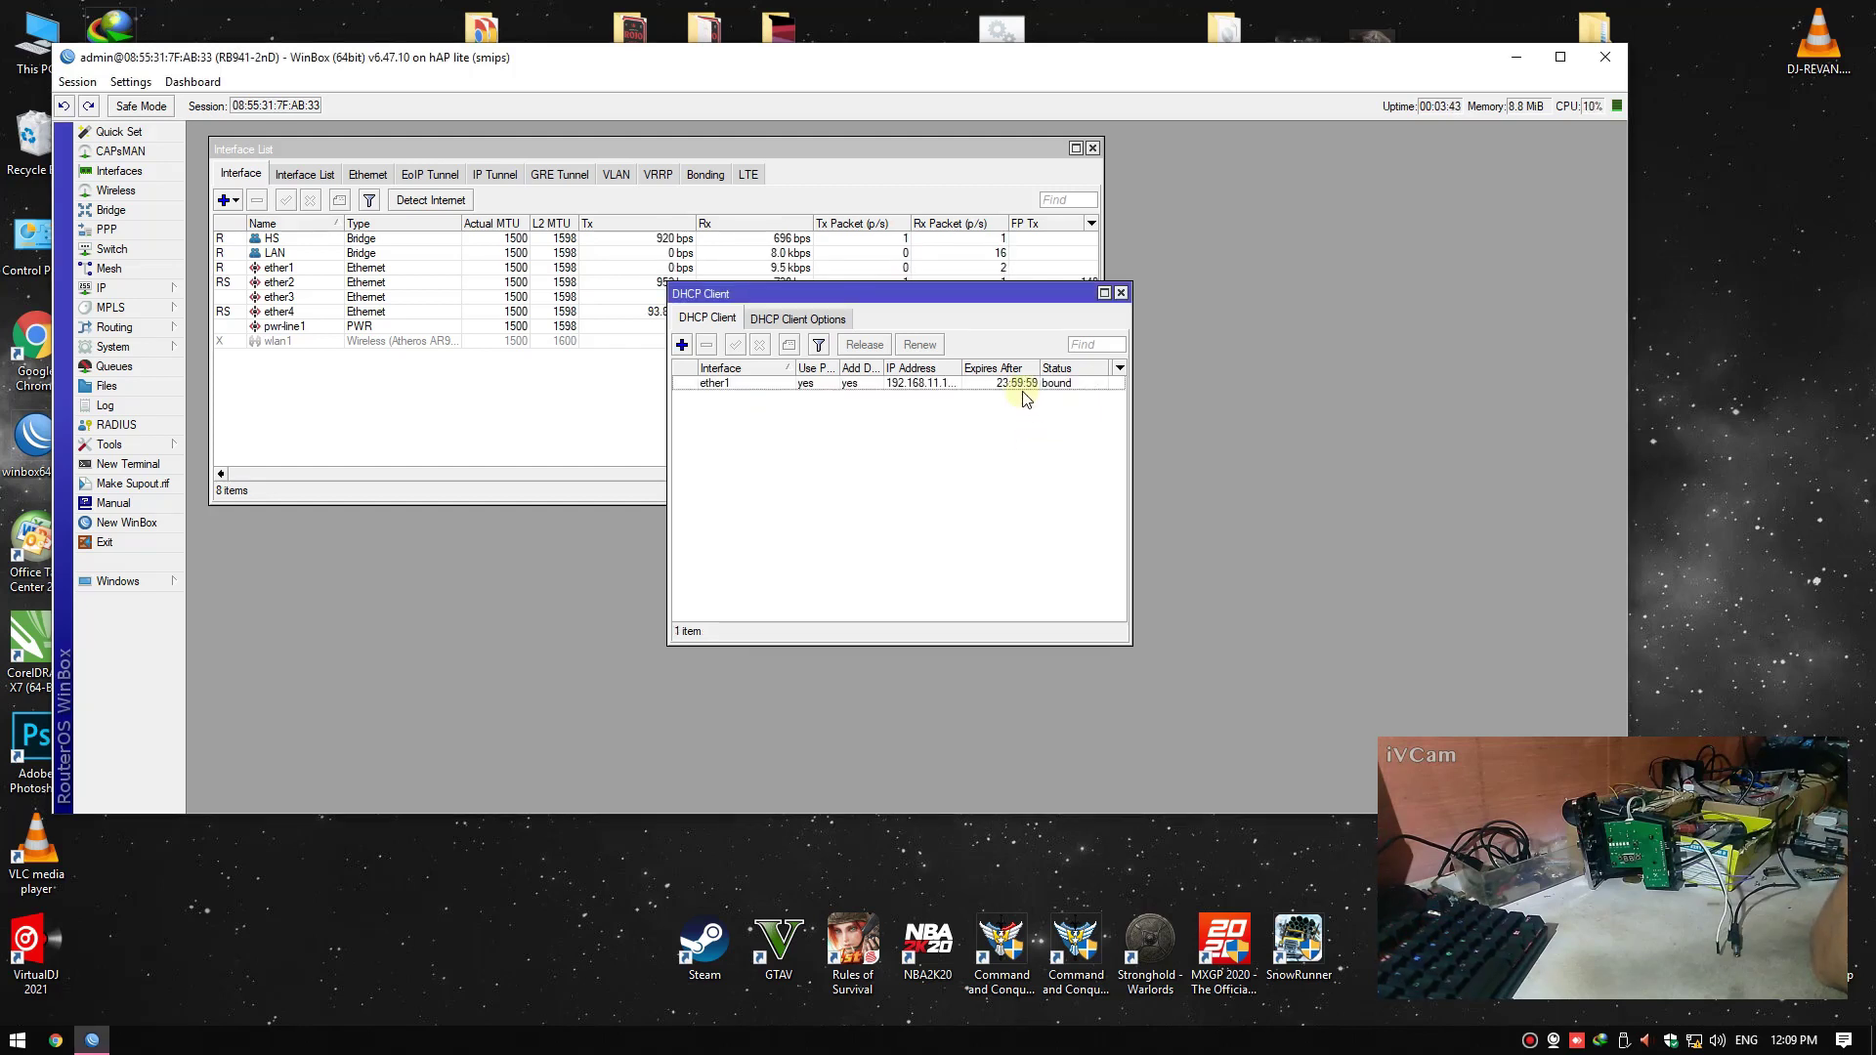
drag(1114, 301, 1116, 300)
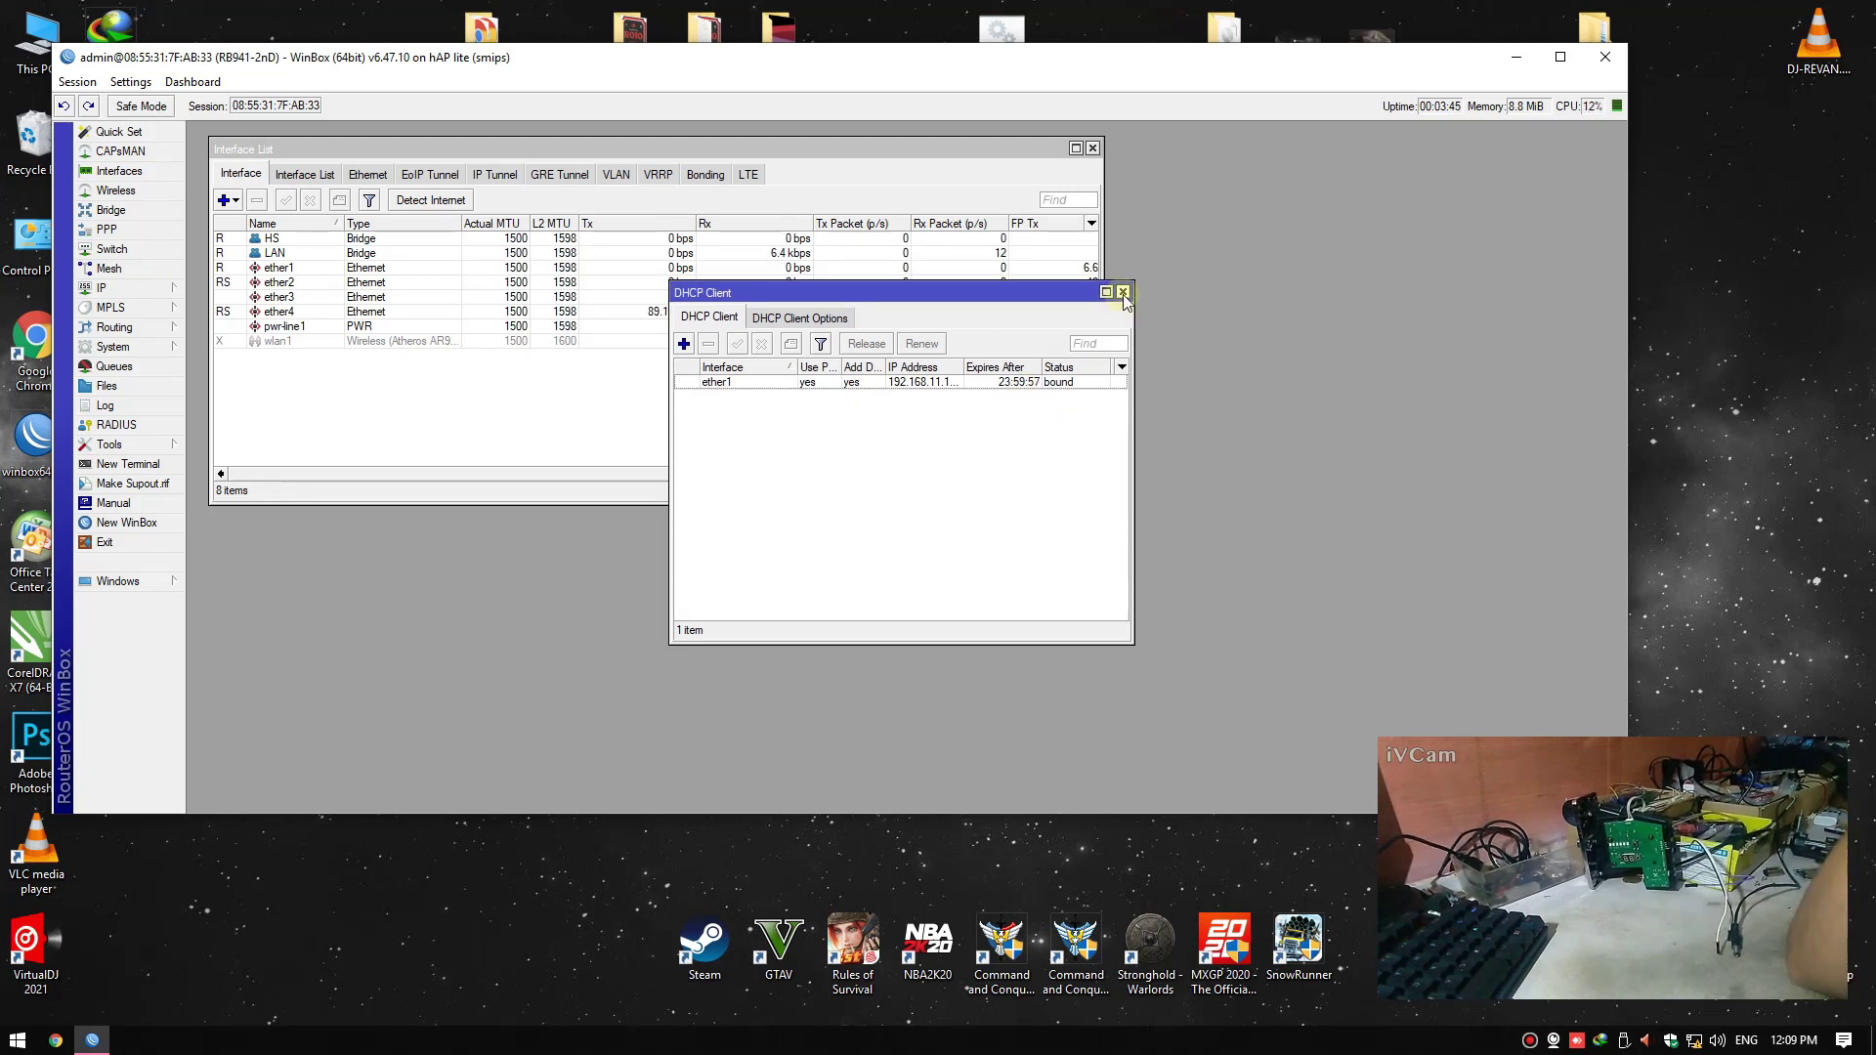
click(1123, 292)
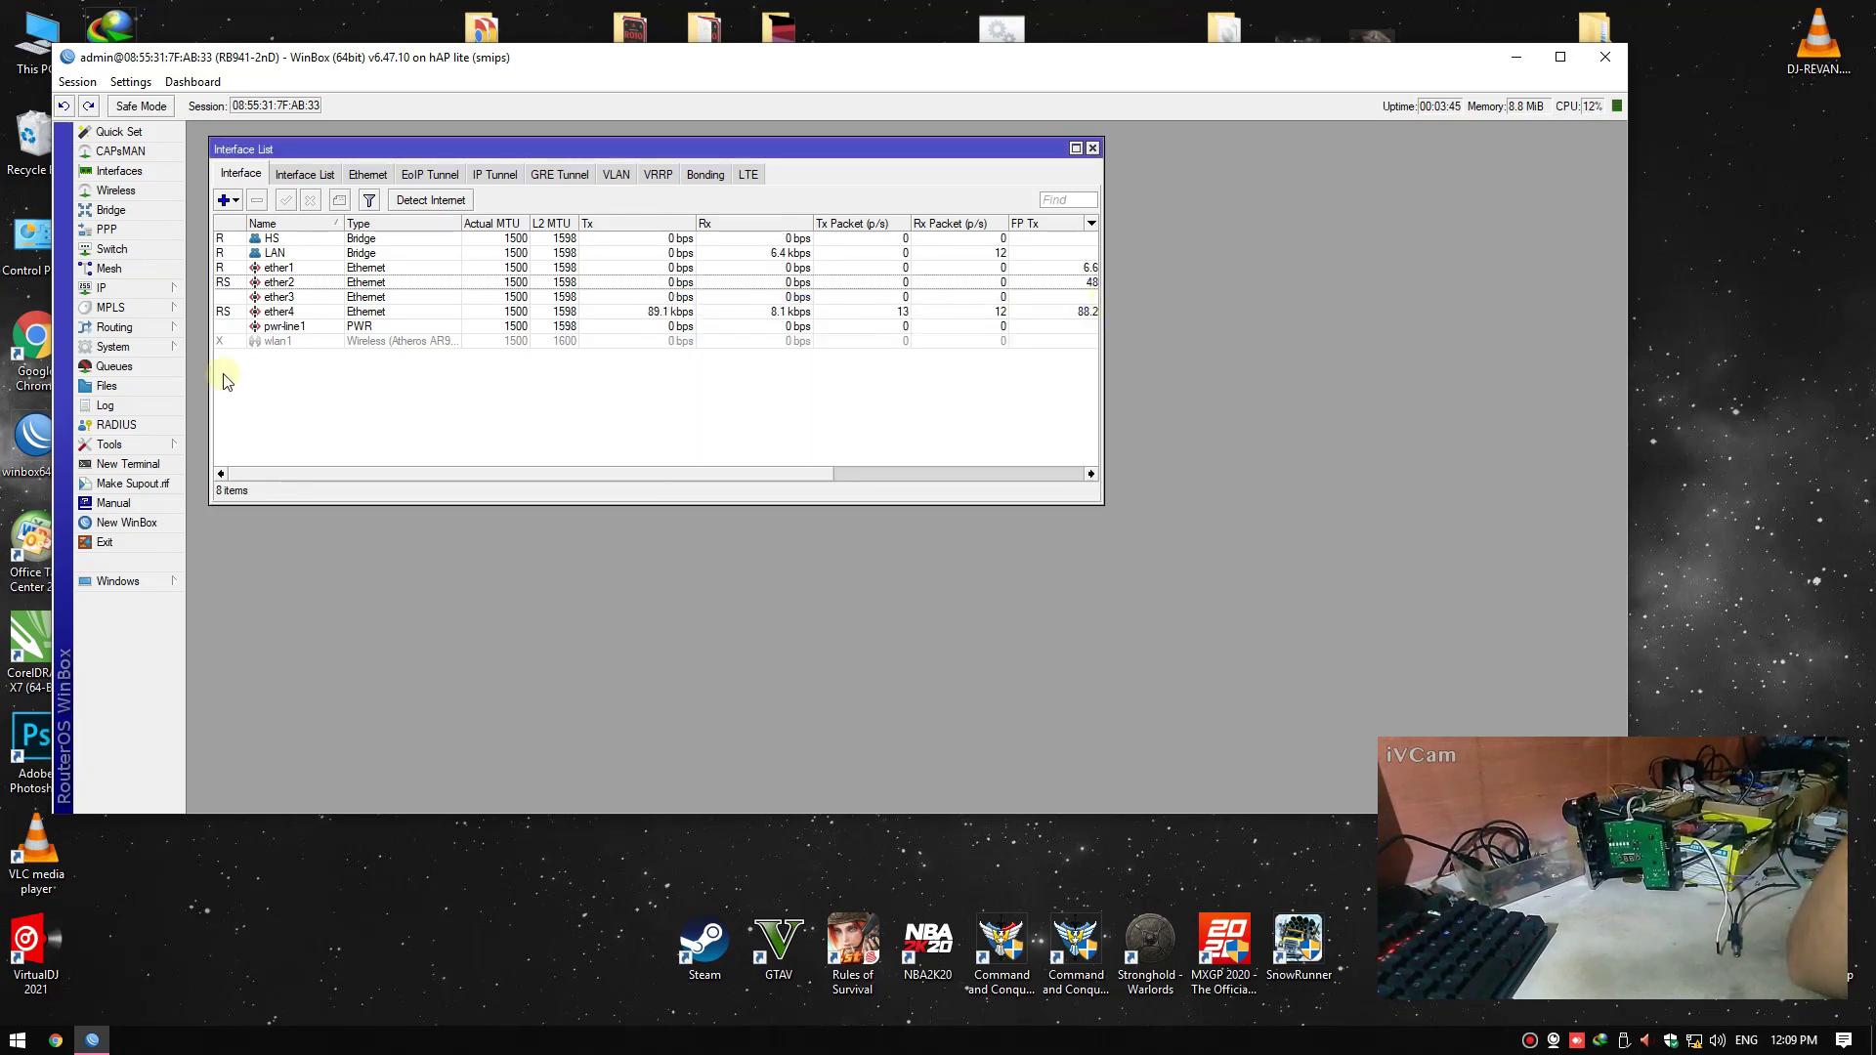
Create a new srcnat NAT rule with Out. Interface ether1
click(156, 291)
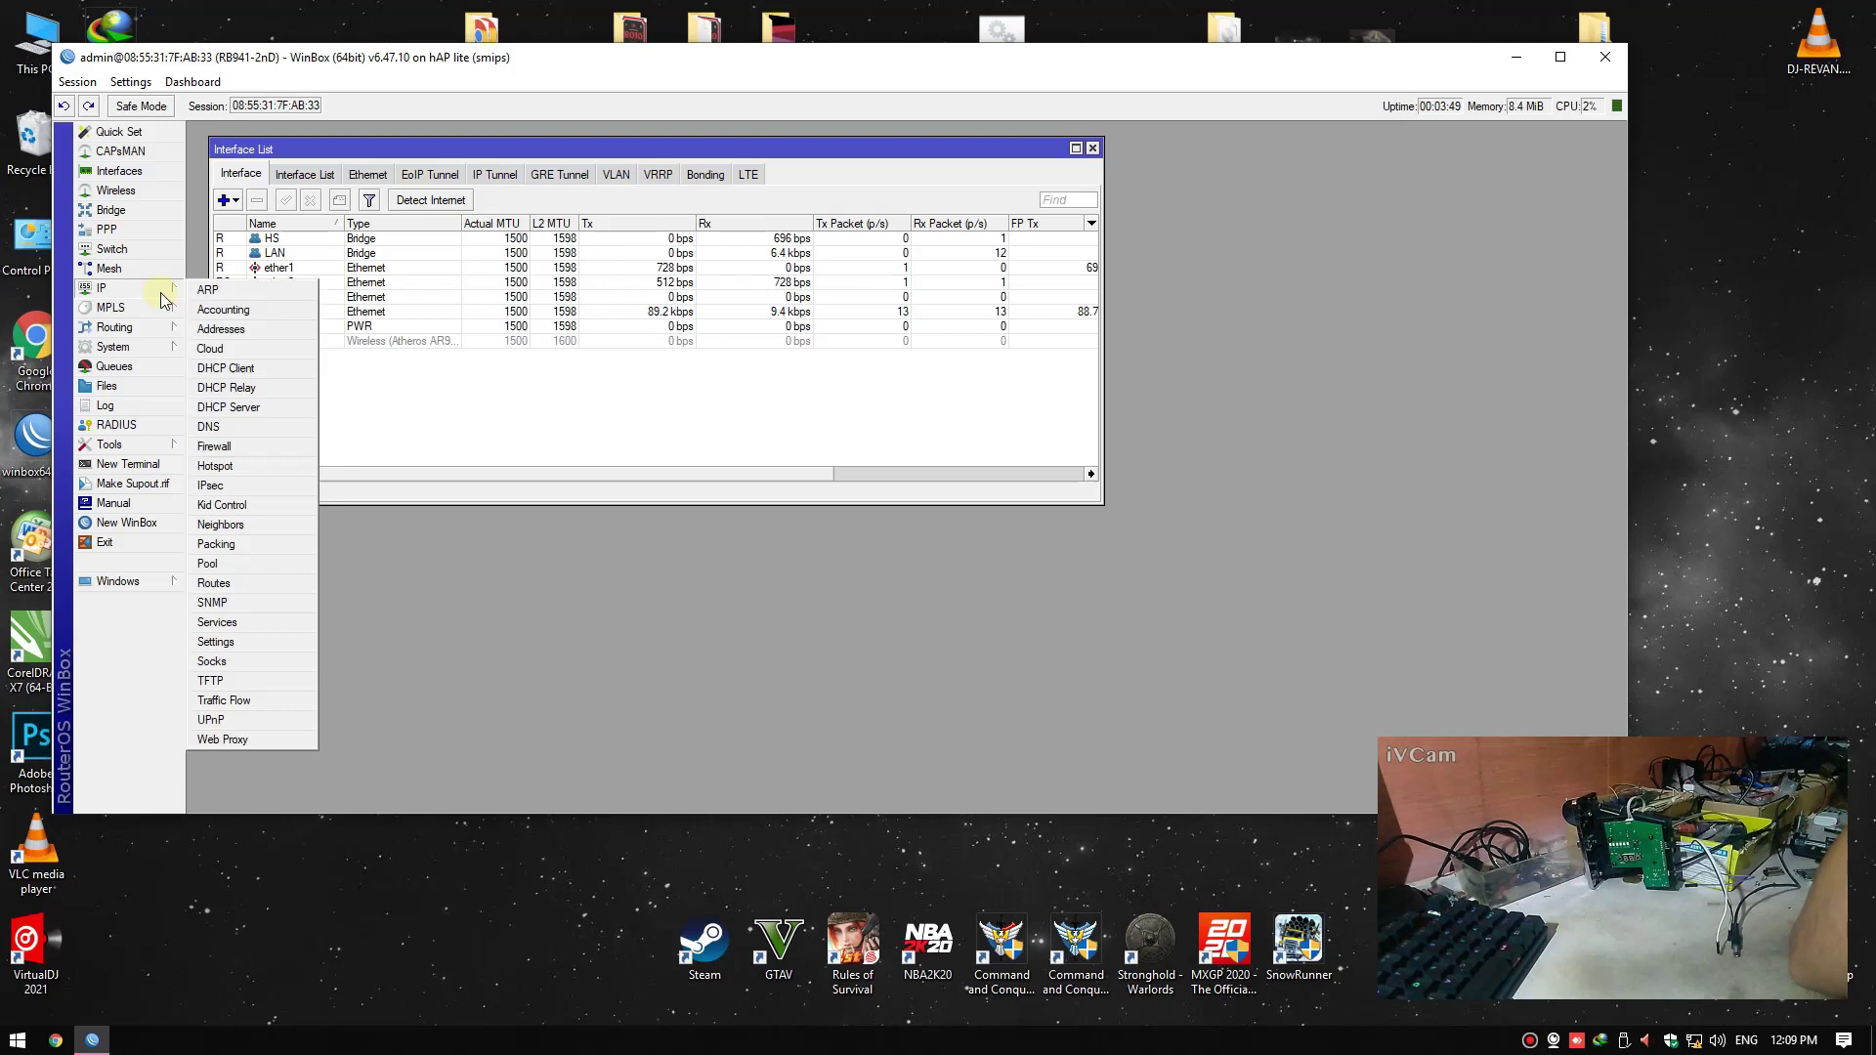
click(213, 448)
drag(455, 413, 520, 402)
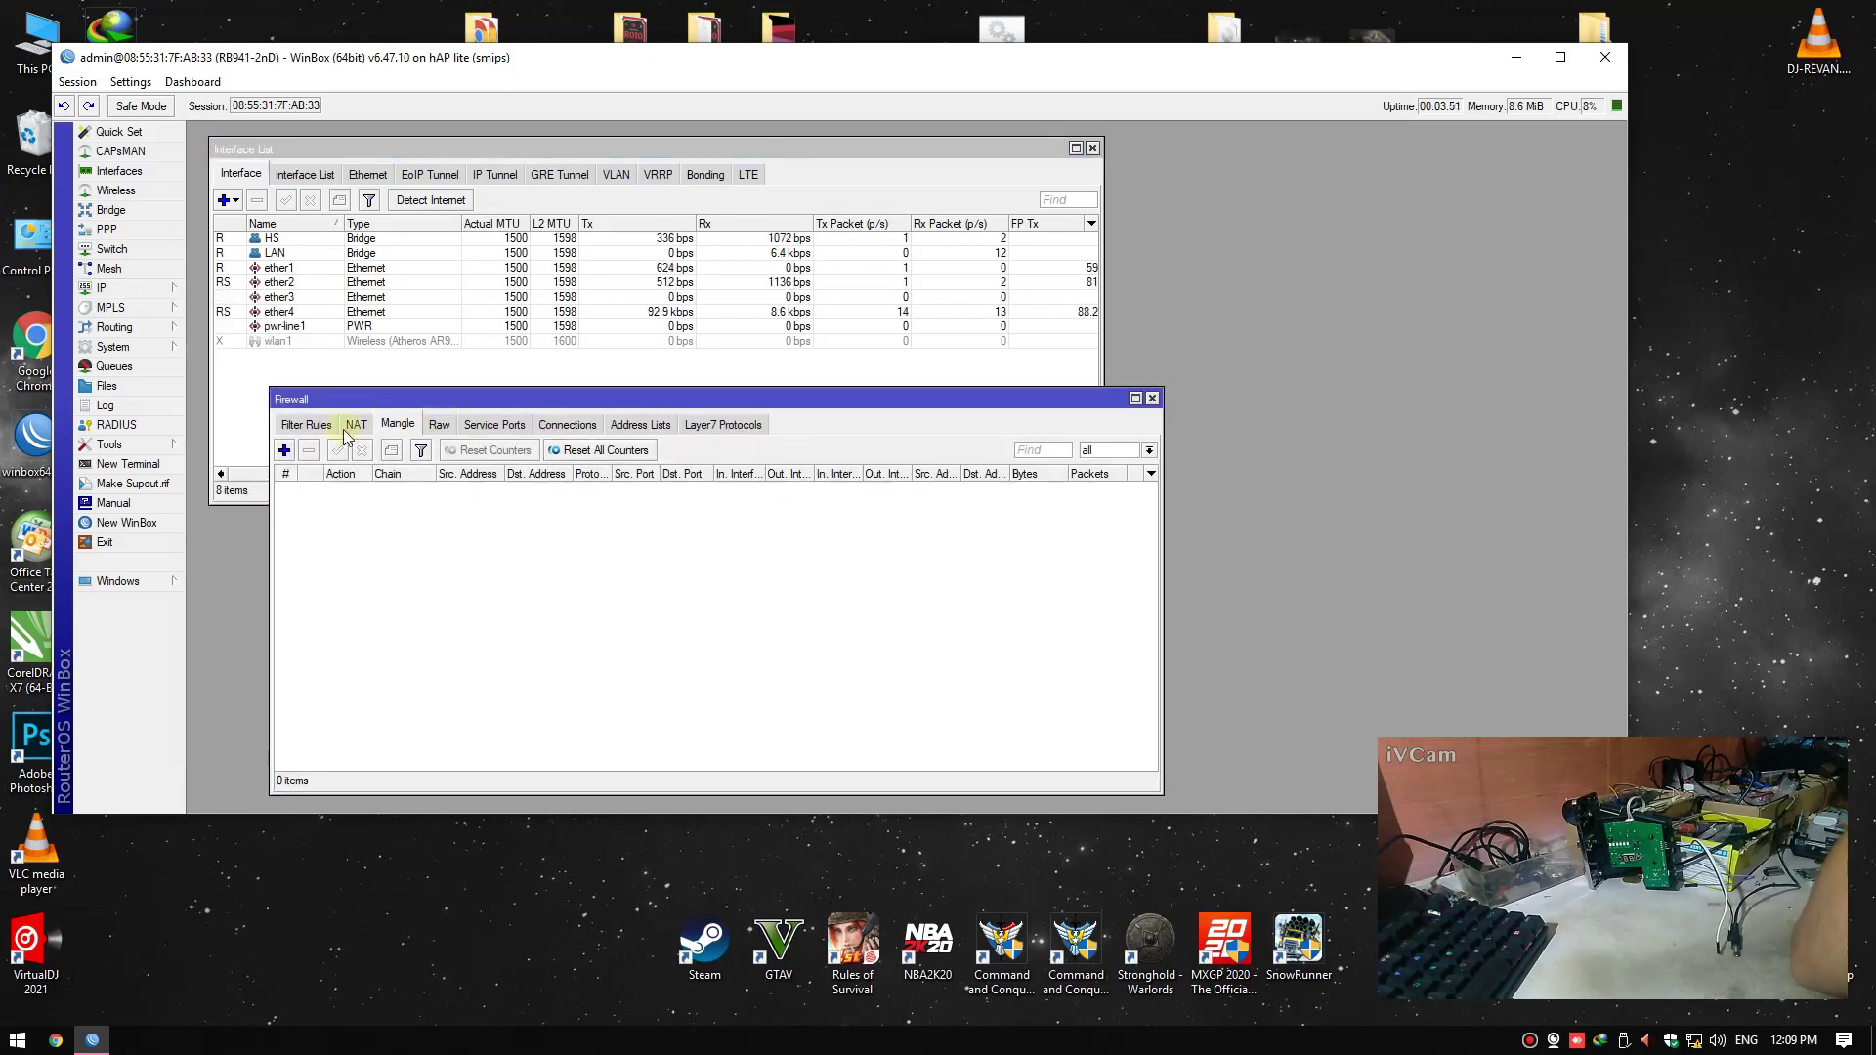
click(356, 424)
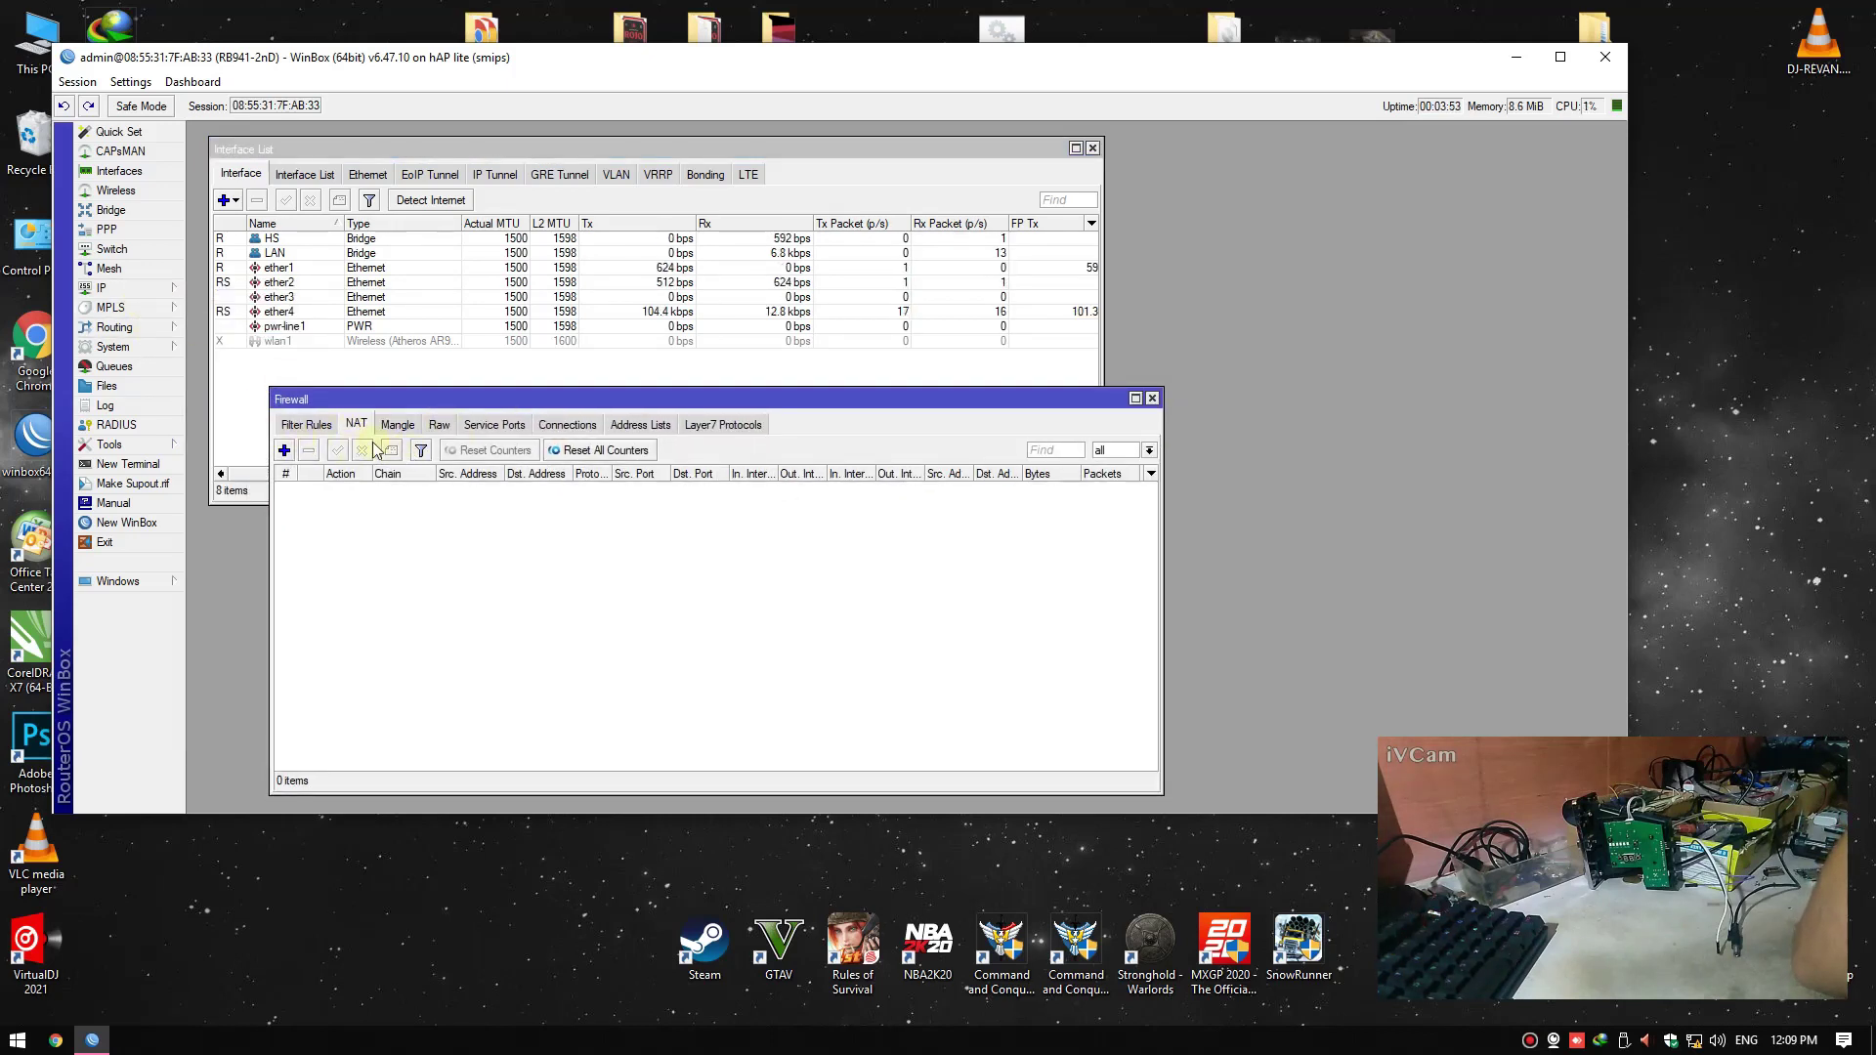
click(284, 451)
click(698, 280)
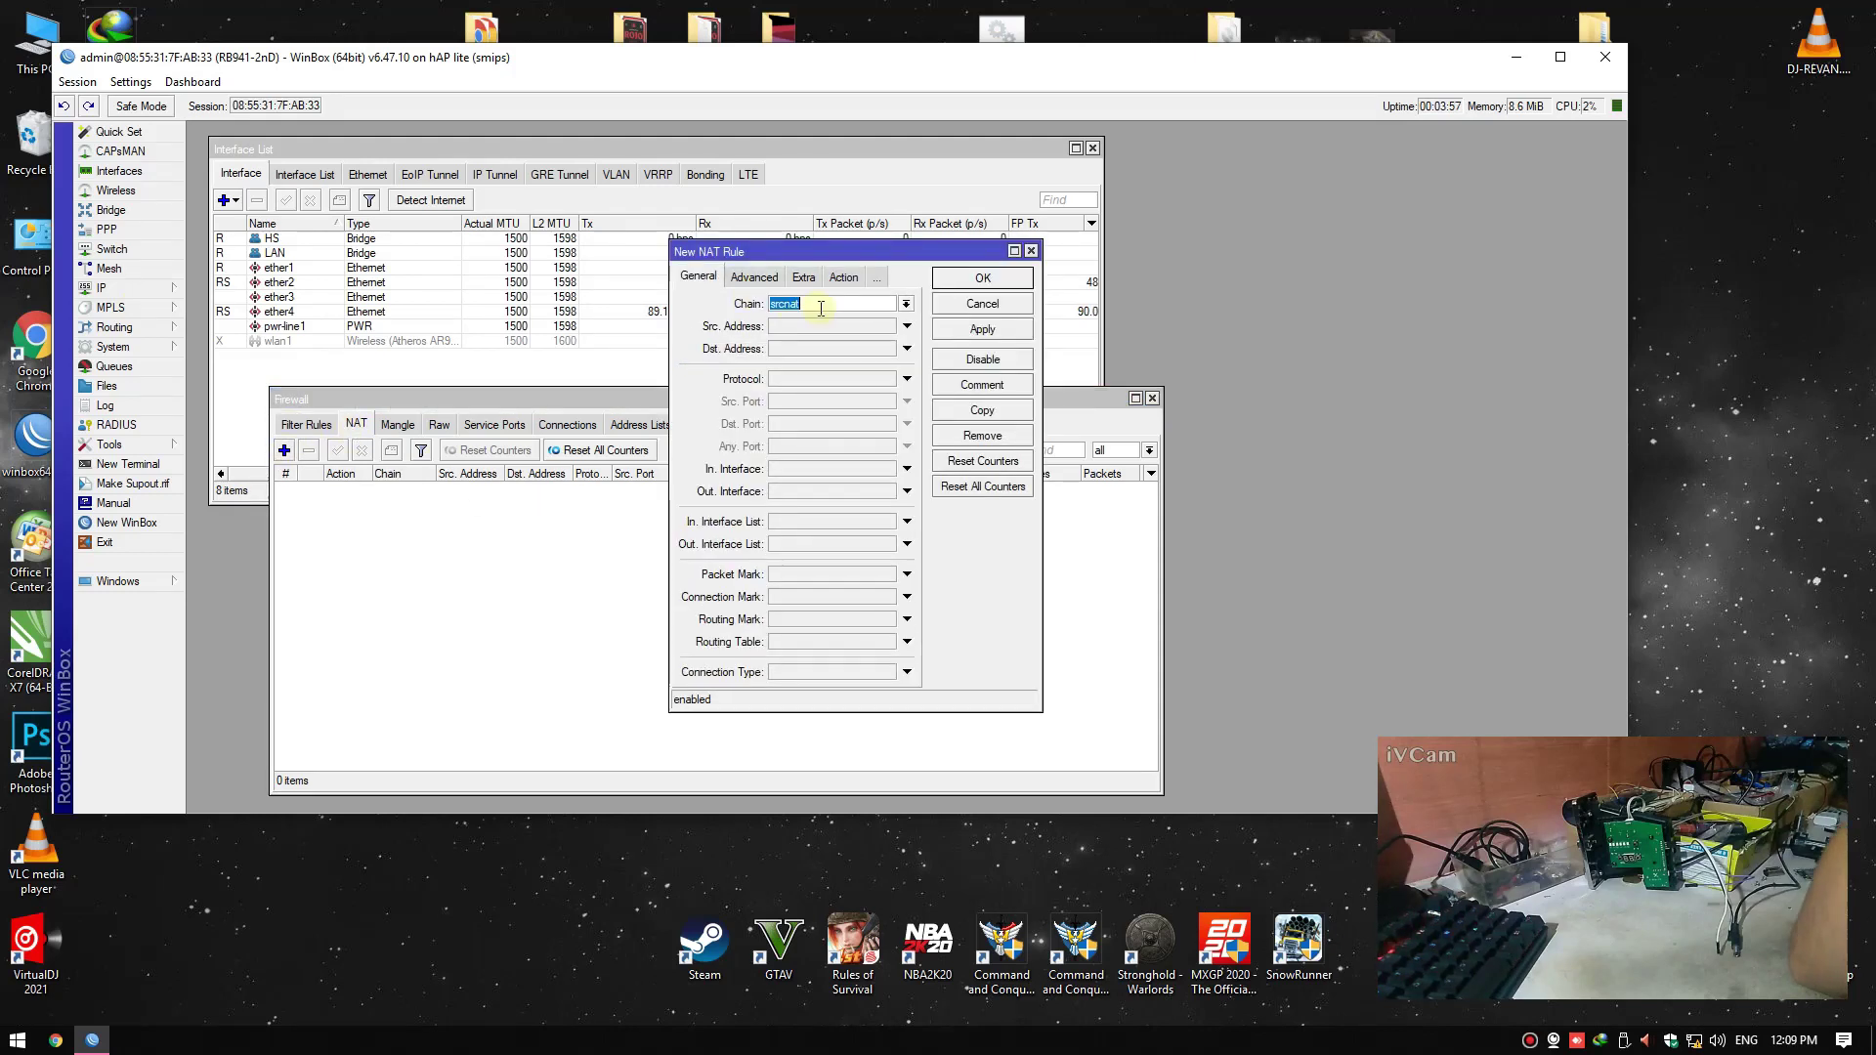
click(794, 497)
click(794, 497)
click(834, 547)
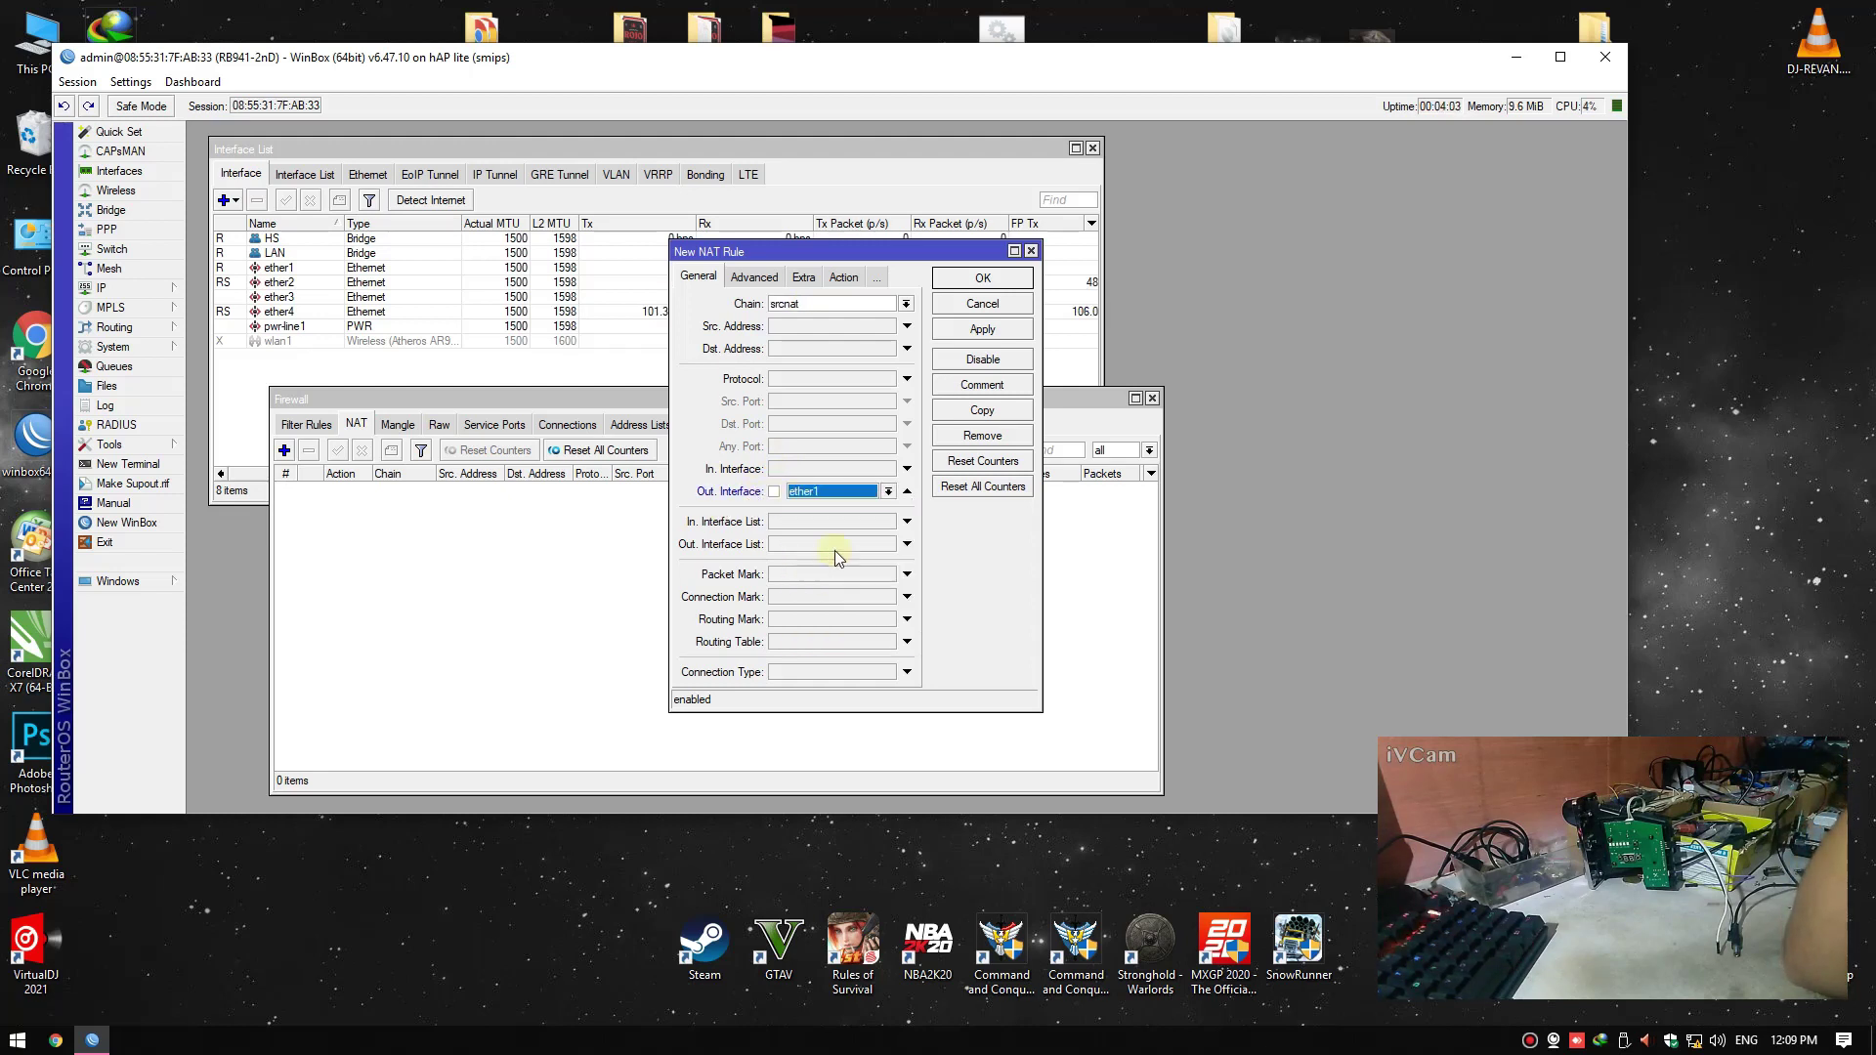
Set the NAT rule's action to masquerade, save it and close Firewall
click(840, 278)
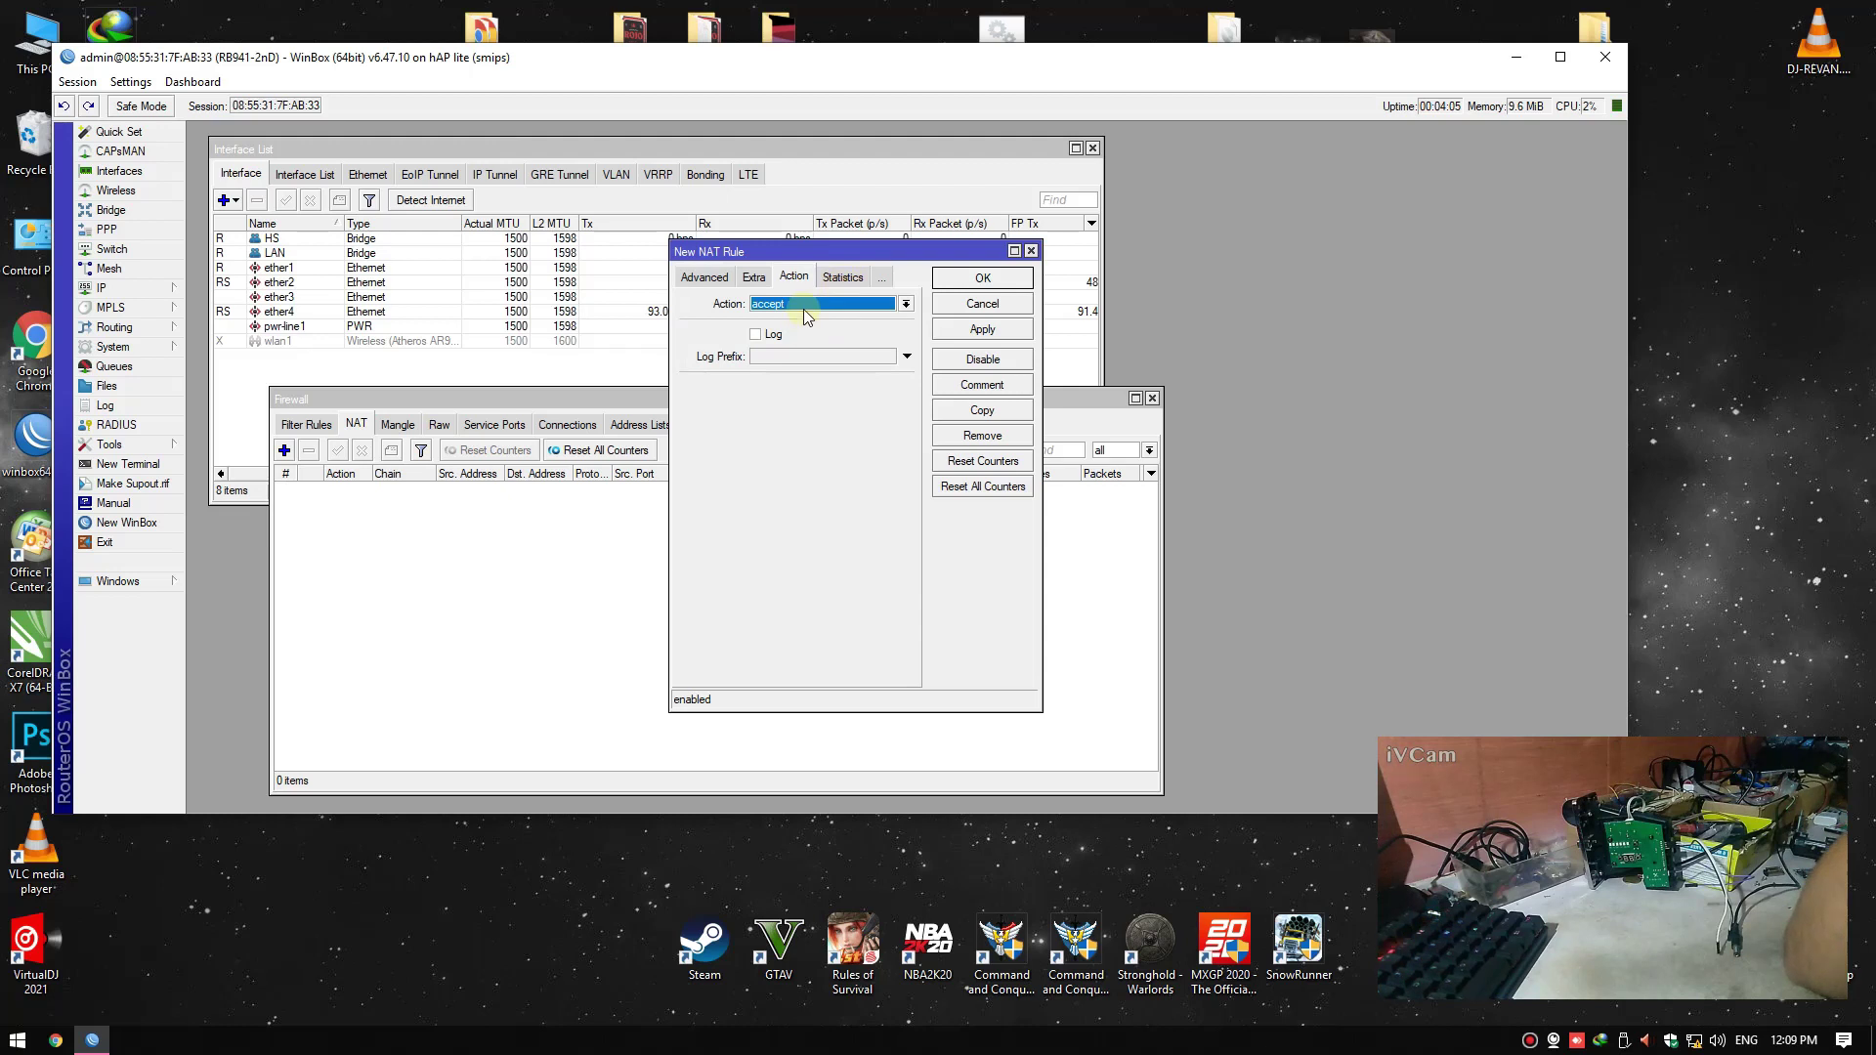
click(804, 305)
click(811, 395)
click(963, 332)
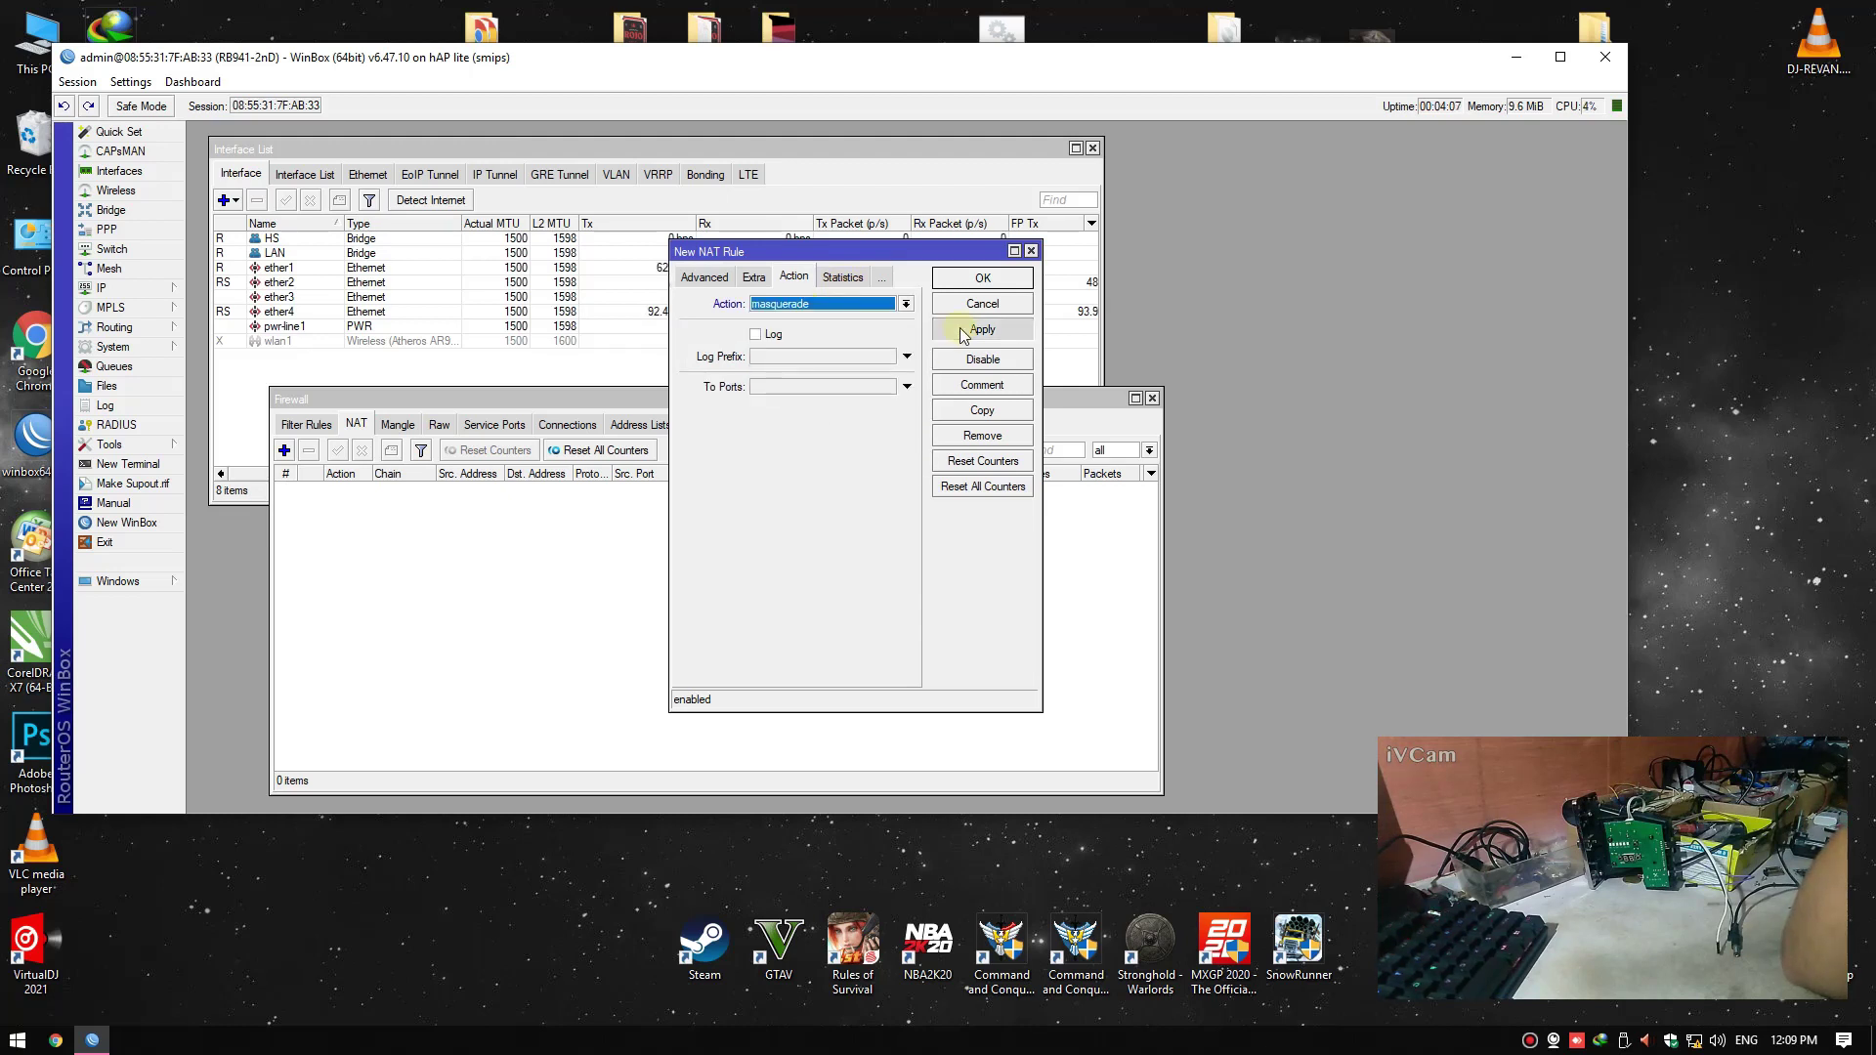
click(977, 280)
click(1153, 399)
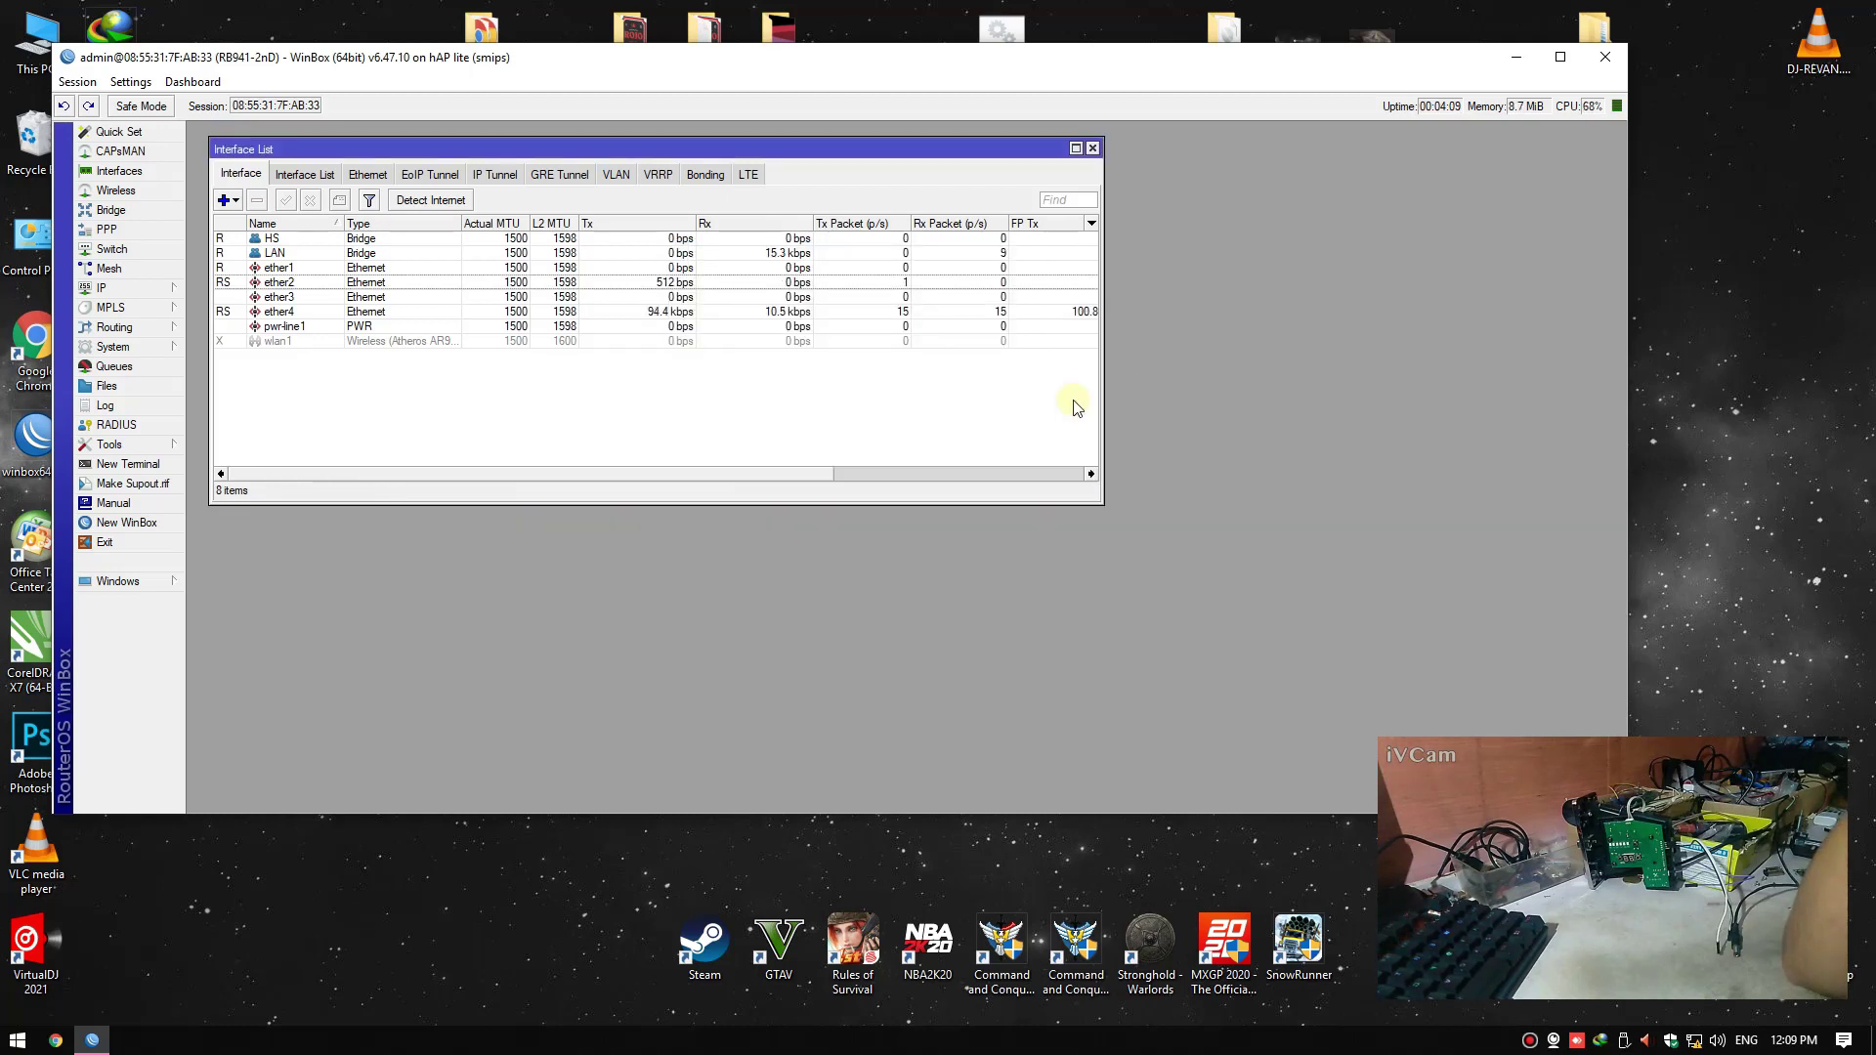
click(160, 285)
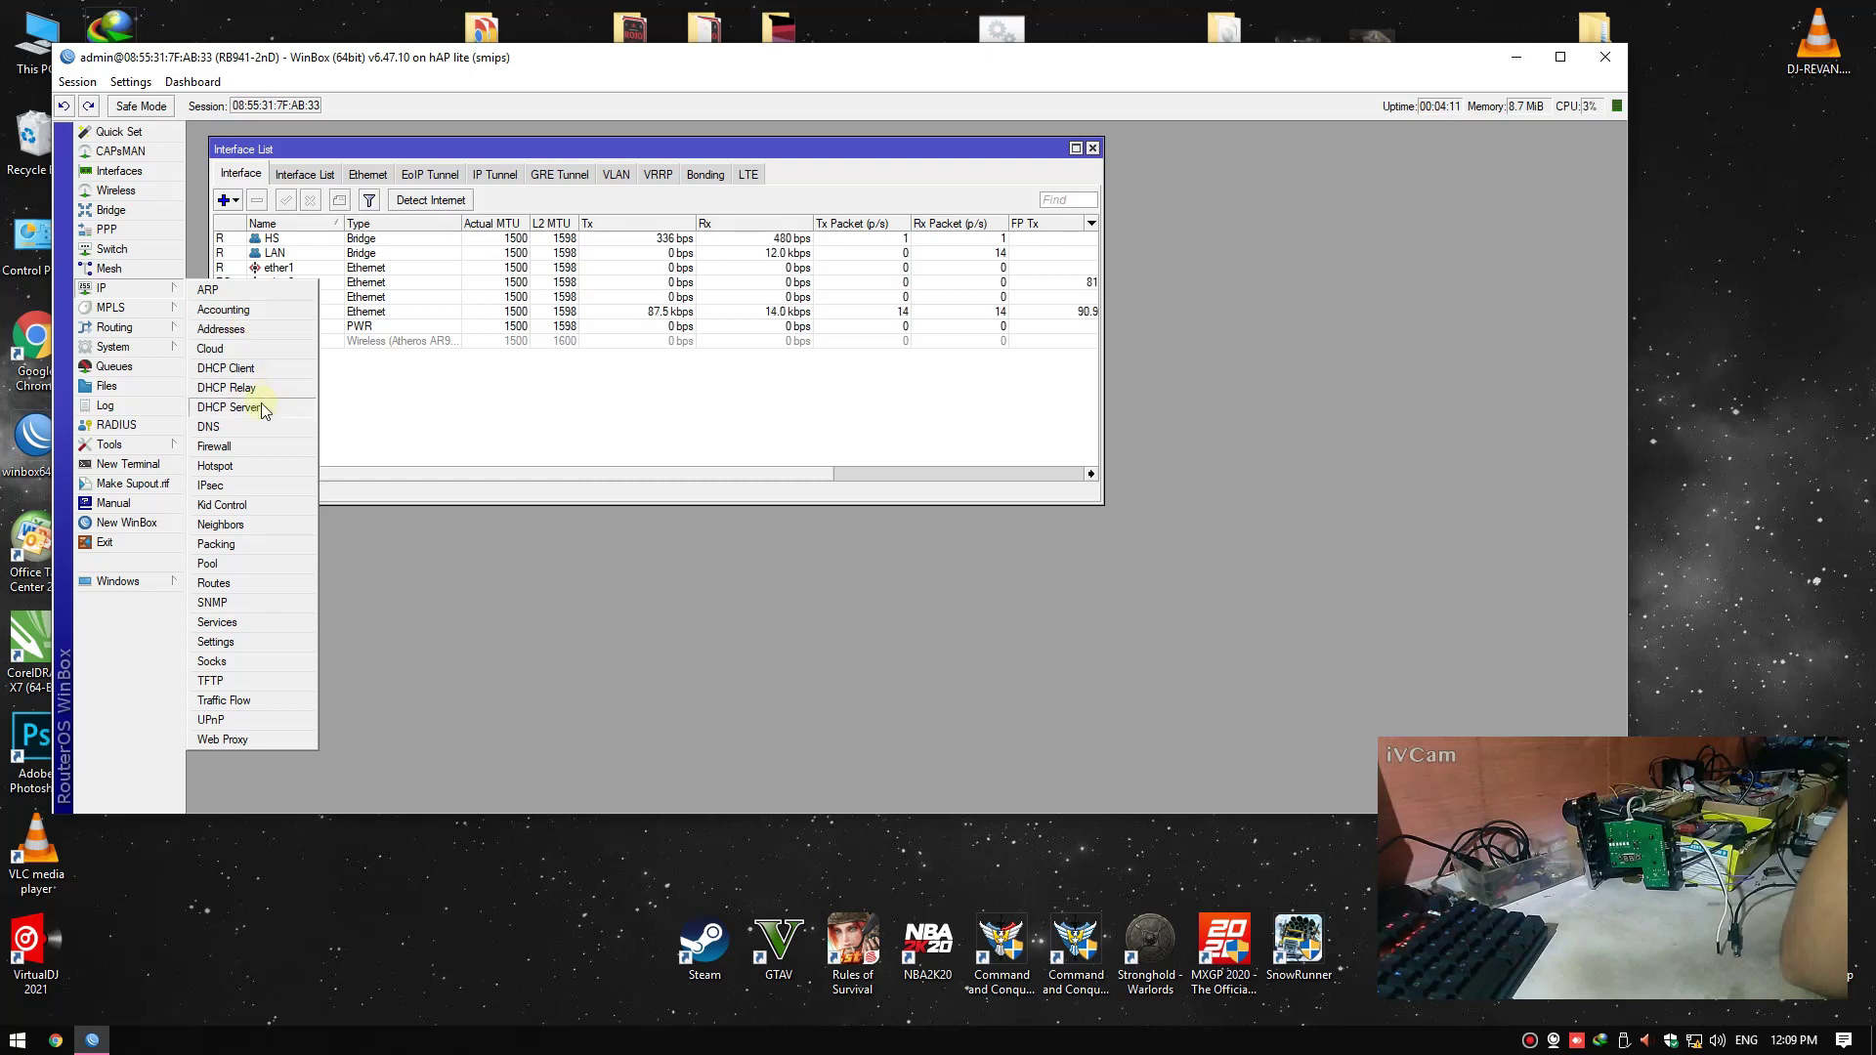
Start DHCP Setup in IP > DHCP Server with LAN as the interface
click(228, 408)
drag(858, 394, 844, 391)
click(1692, 396)
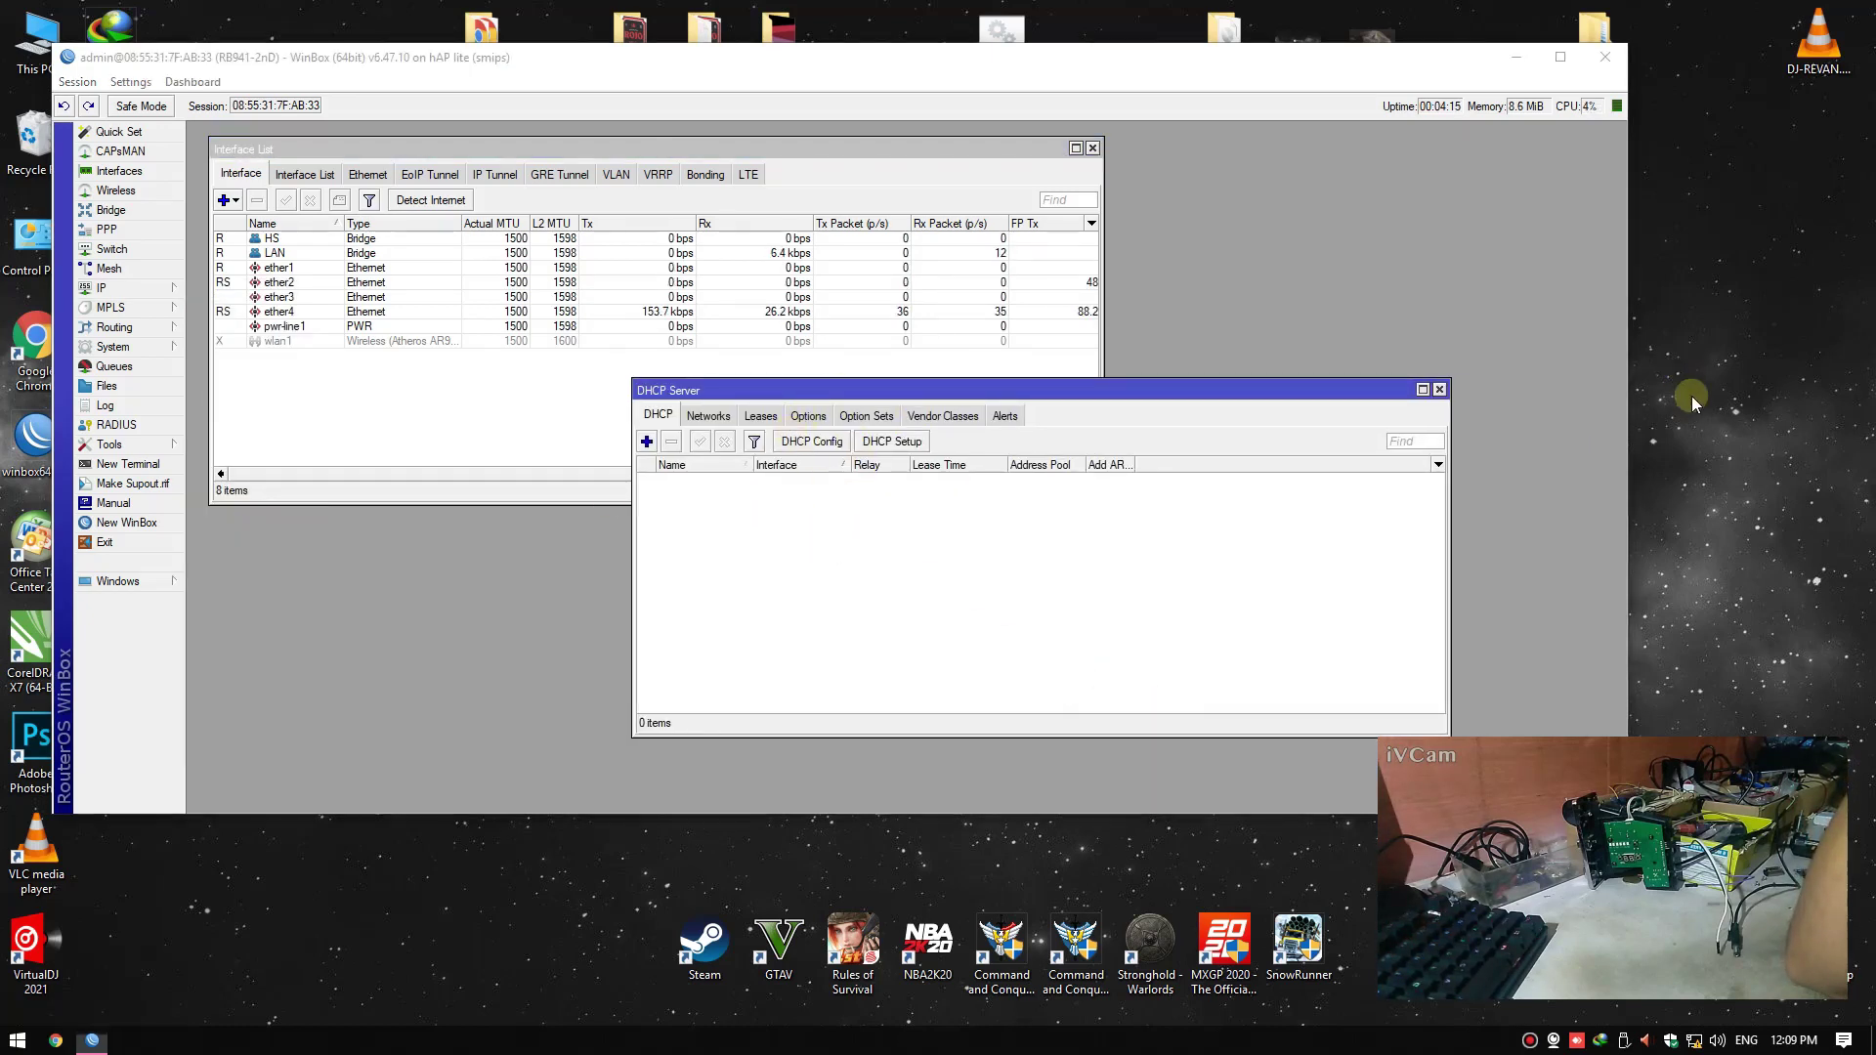
click(824, 393)
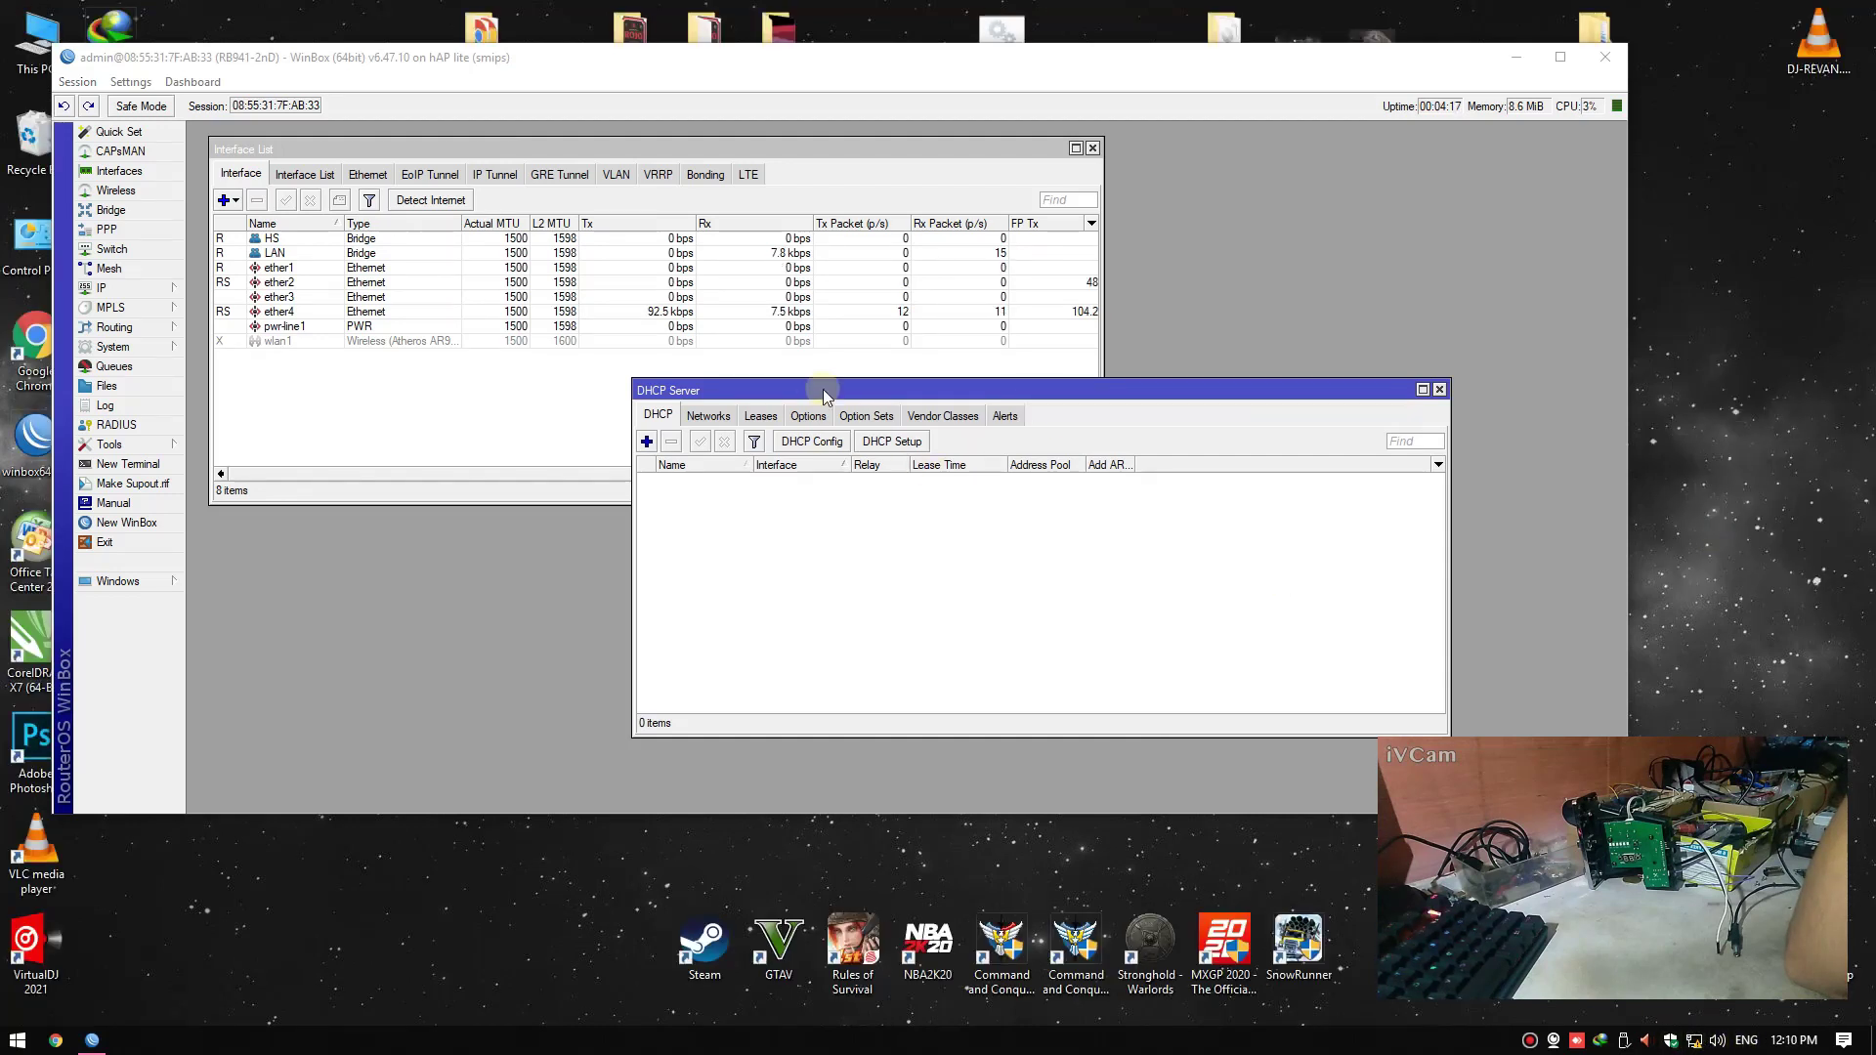
drag(824, 395, 800, 393)
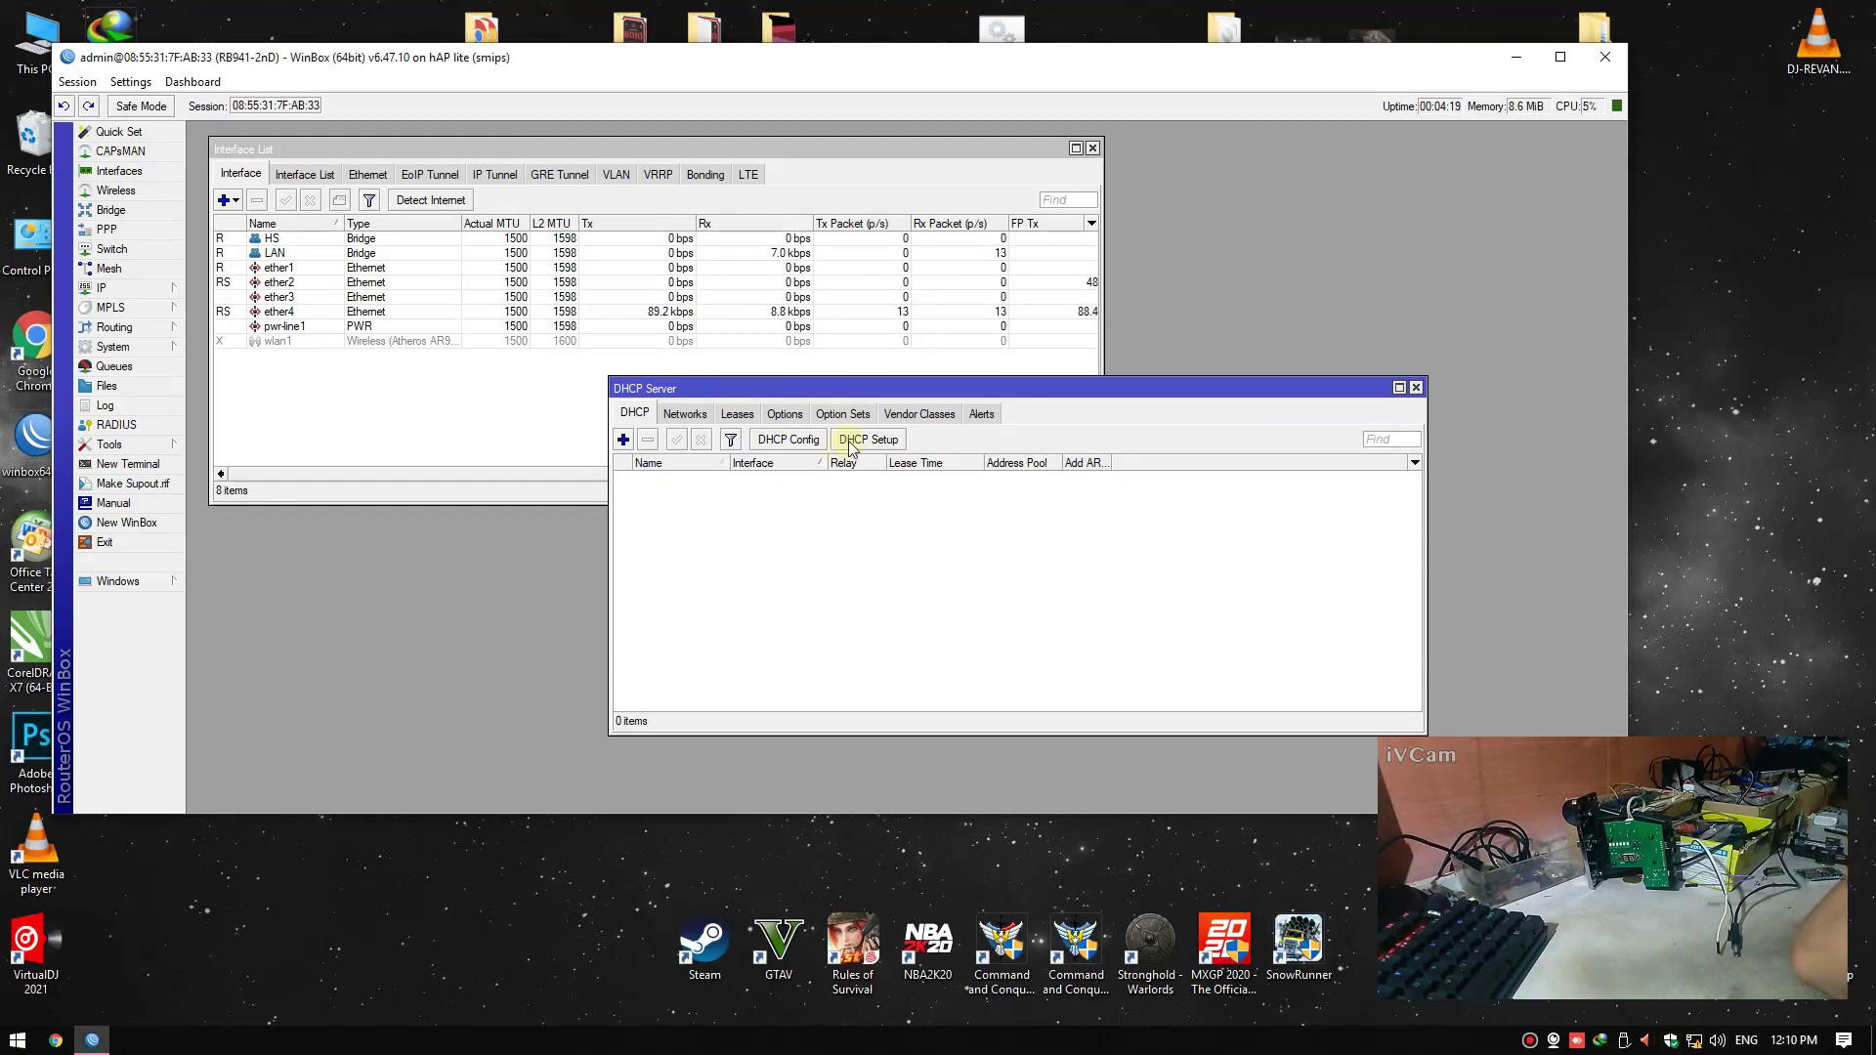
click(850, 441)
click(897, 469)
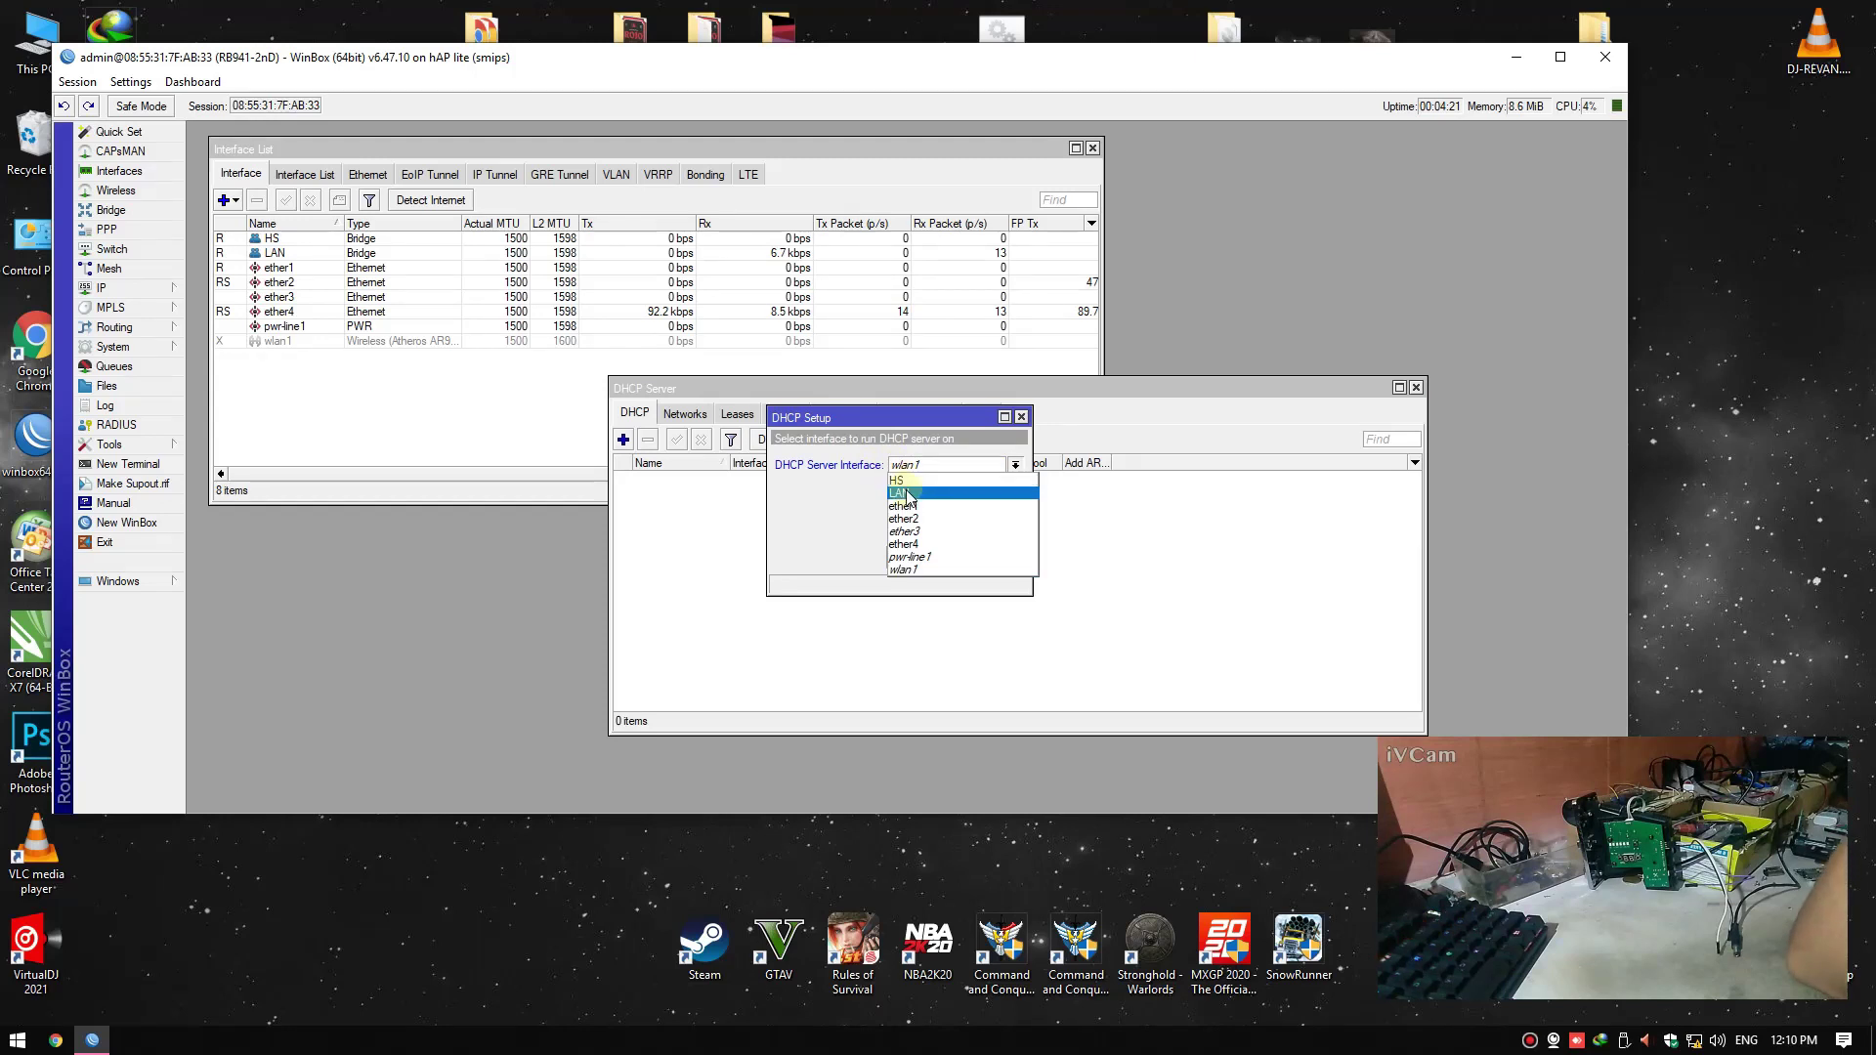
click(919, 492)
Accept the 192.168.6.0/24 defaults, set DNS server 8.8.8.8 and finish the setup
click(948, 559)
click(948, 559)
click(949, 559)
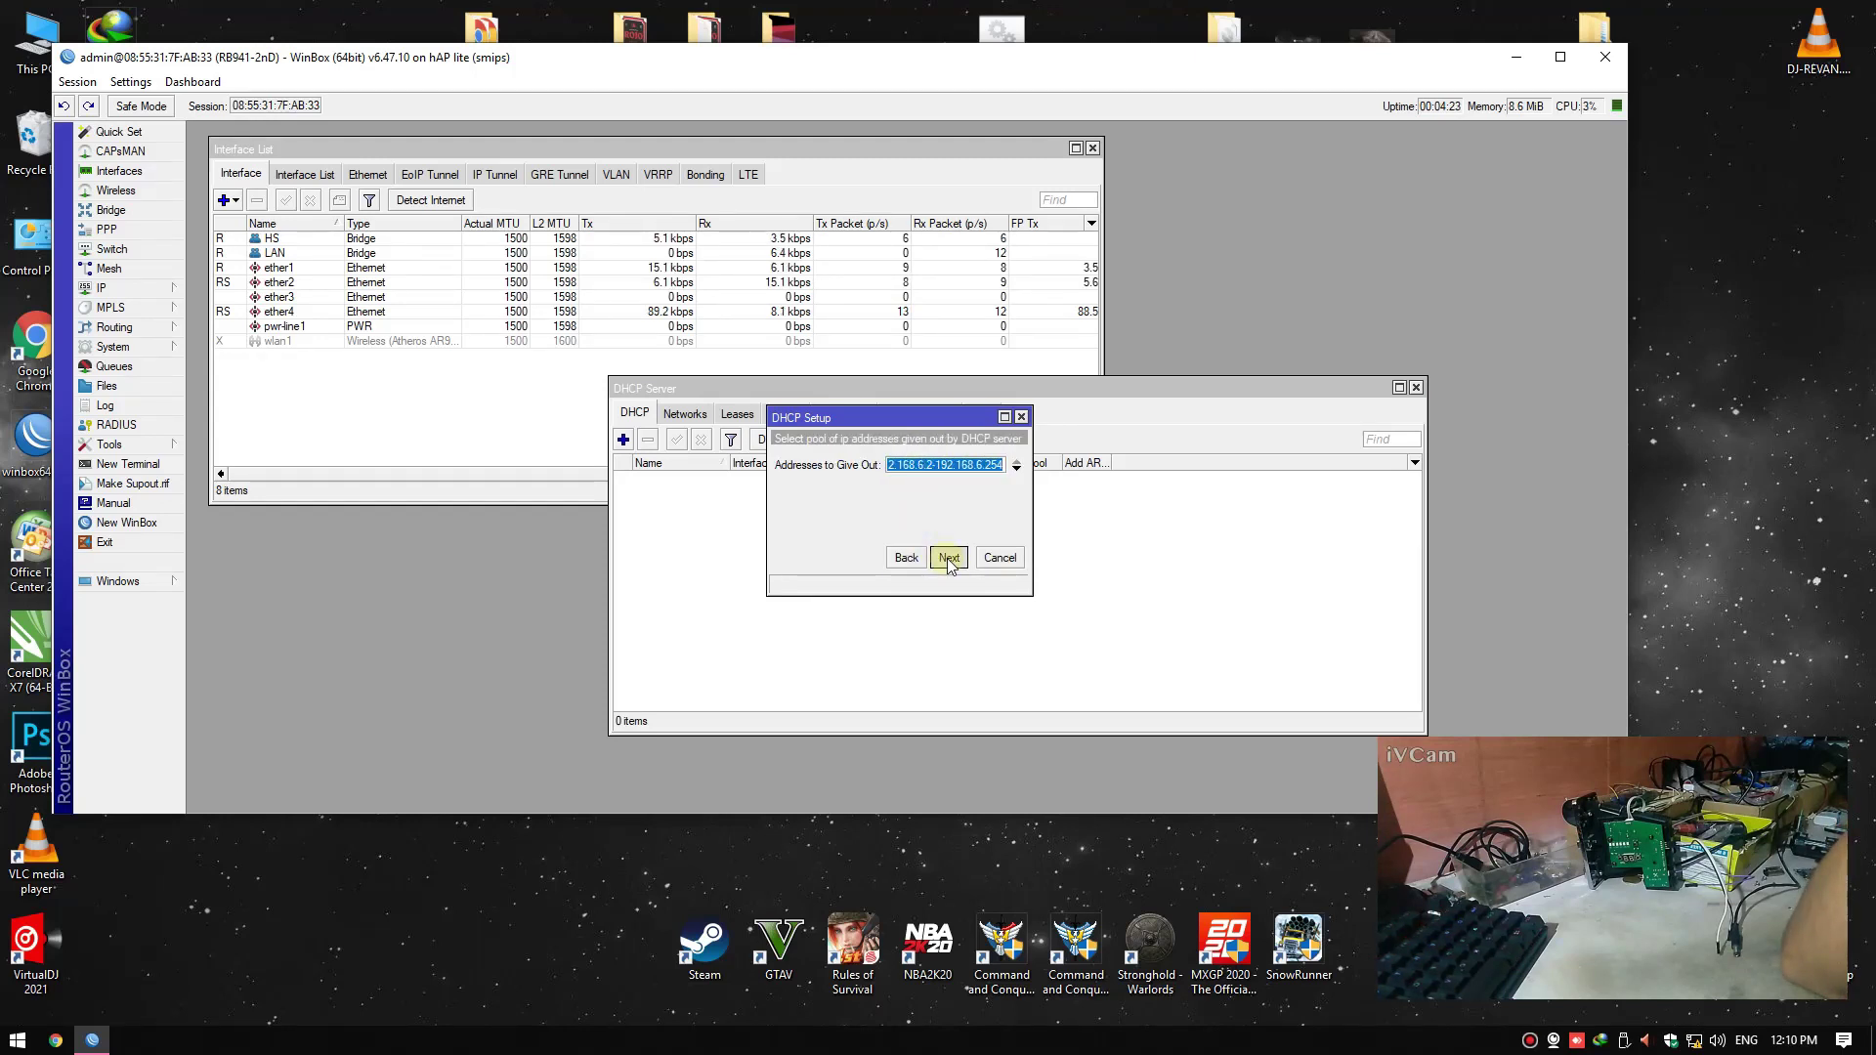
click(949, 559)
click(950, 559)
key(Return)
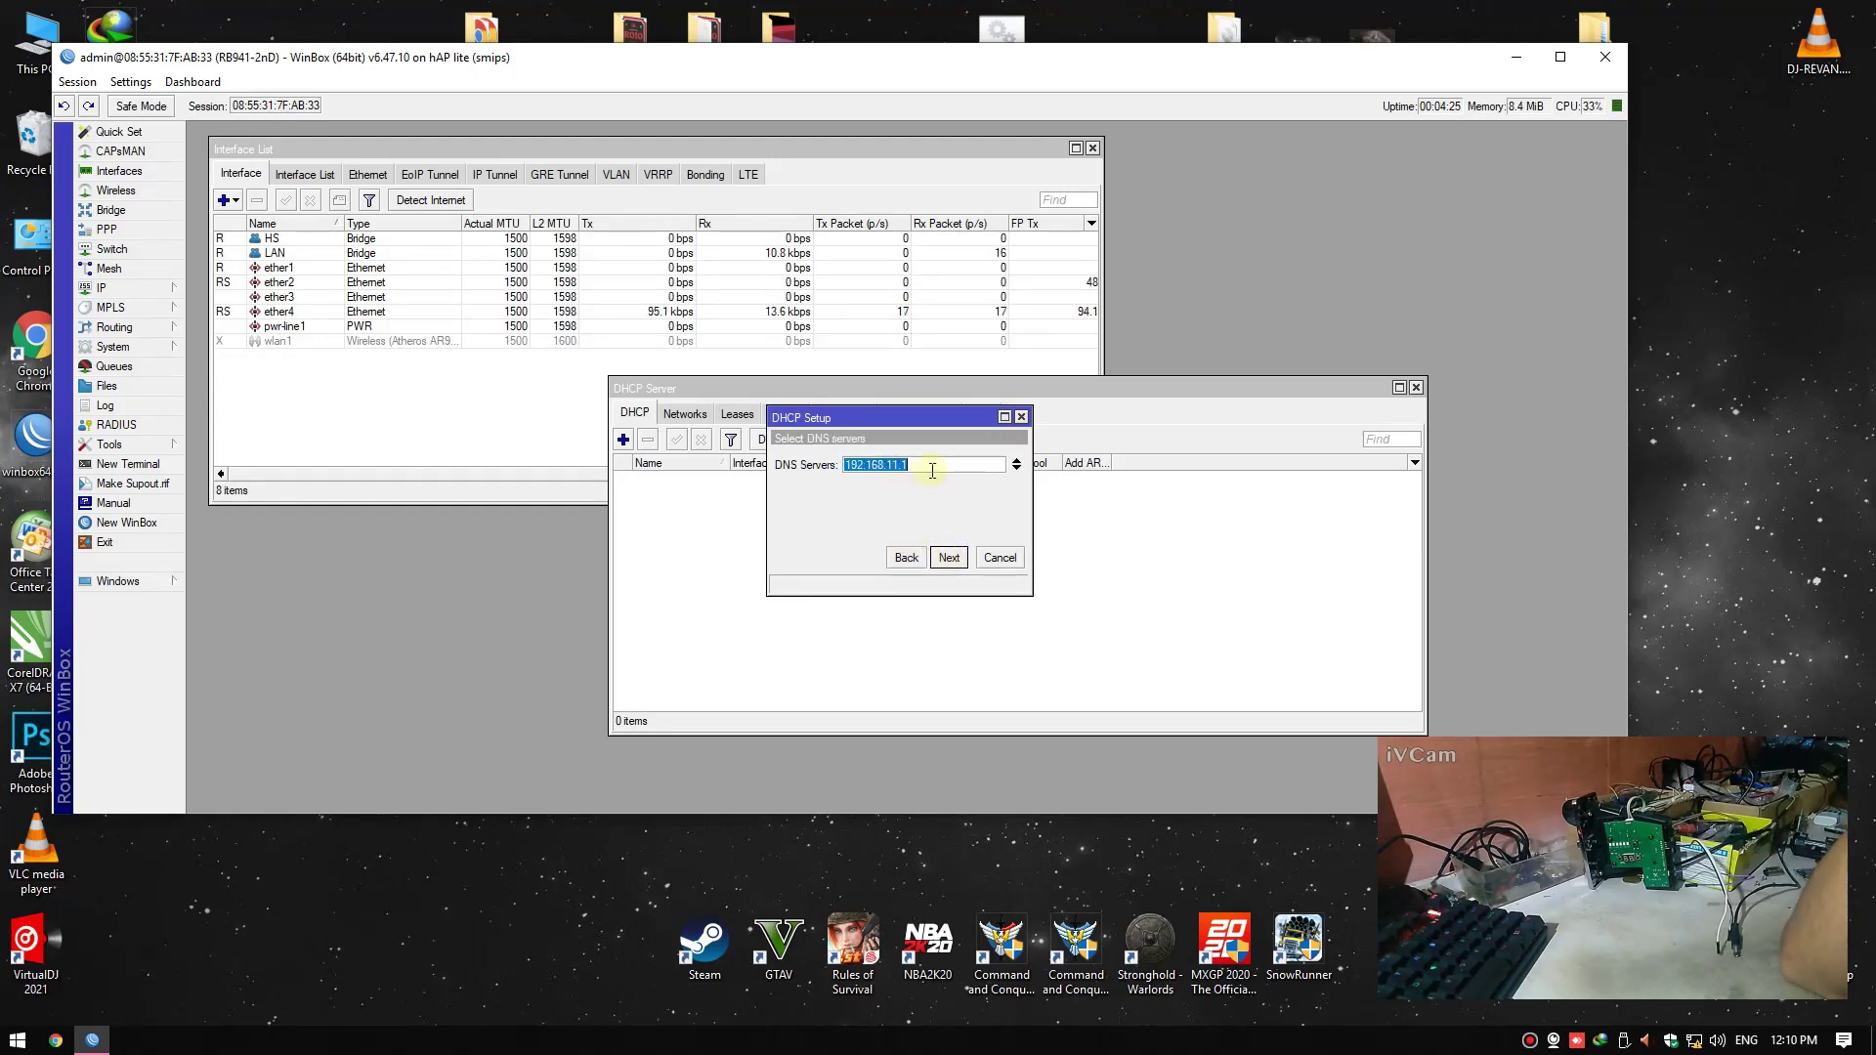
text(8.8.8.8)
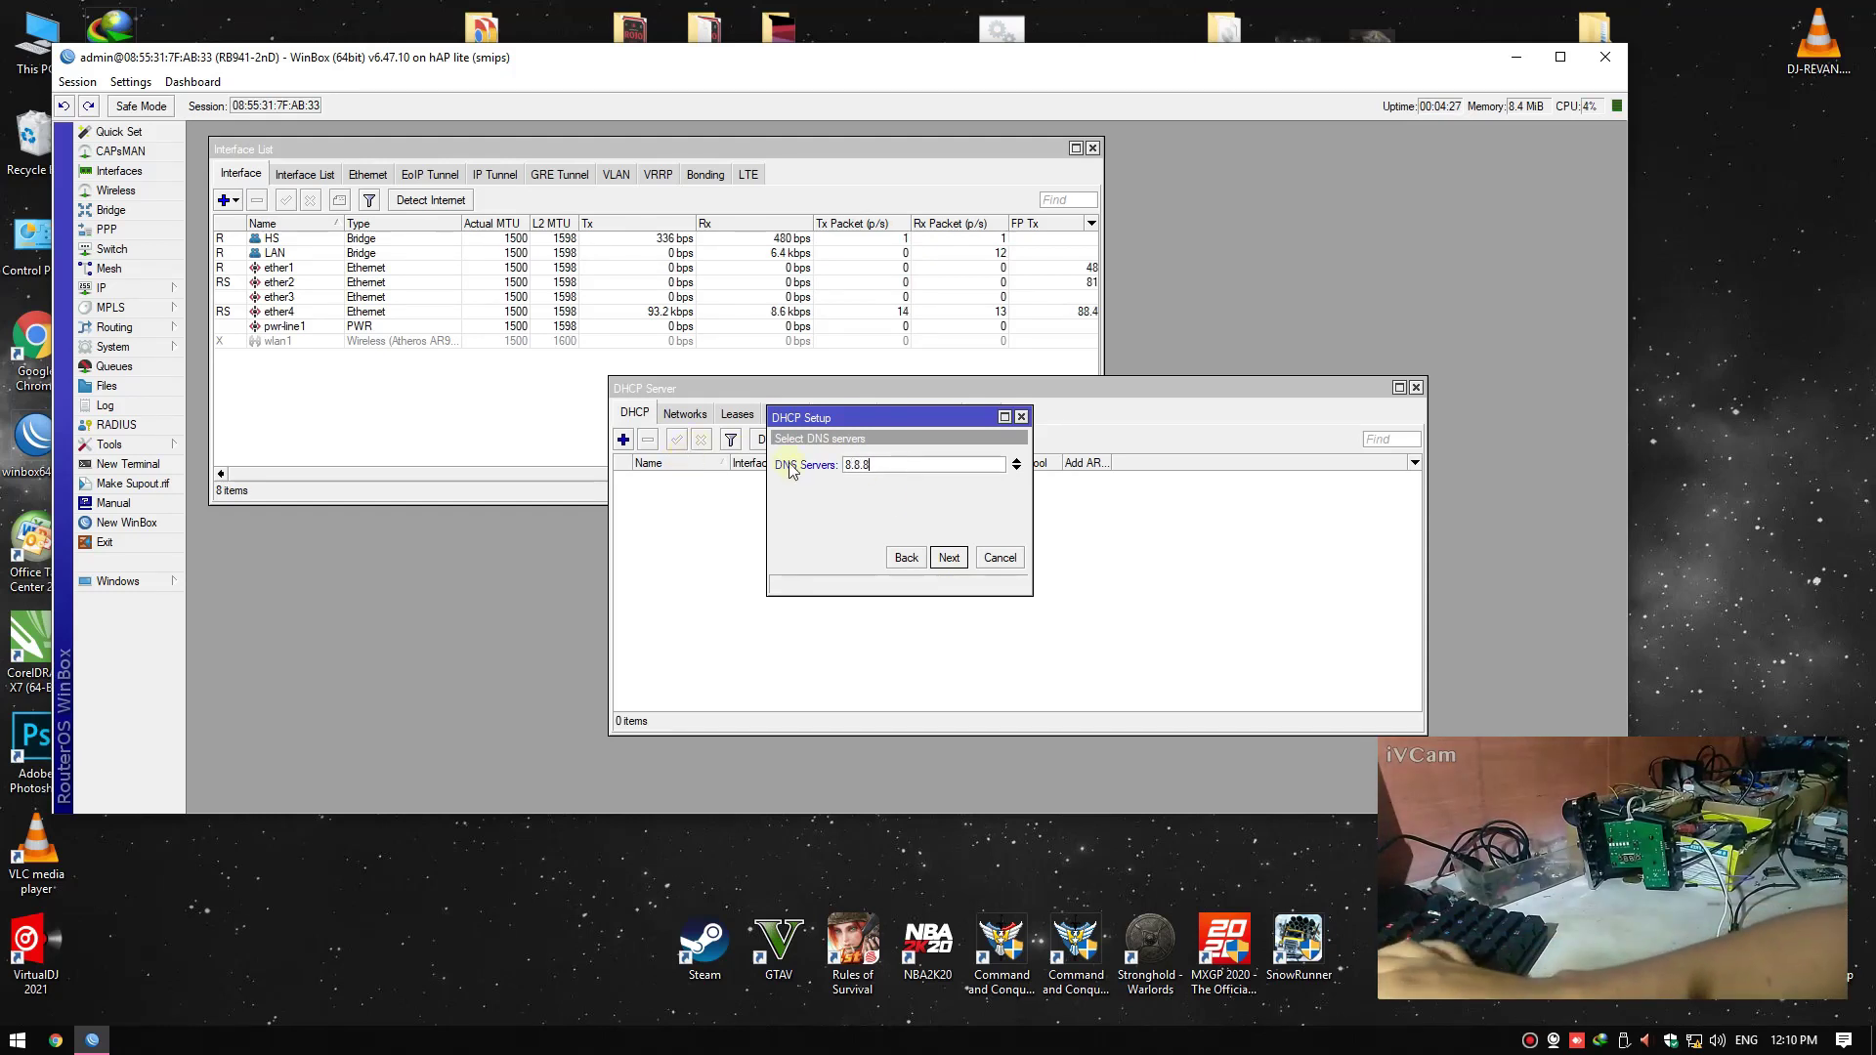
click(949, 558)
click(949, 558)
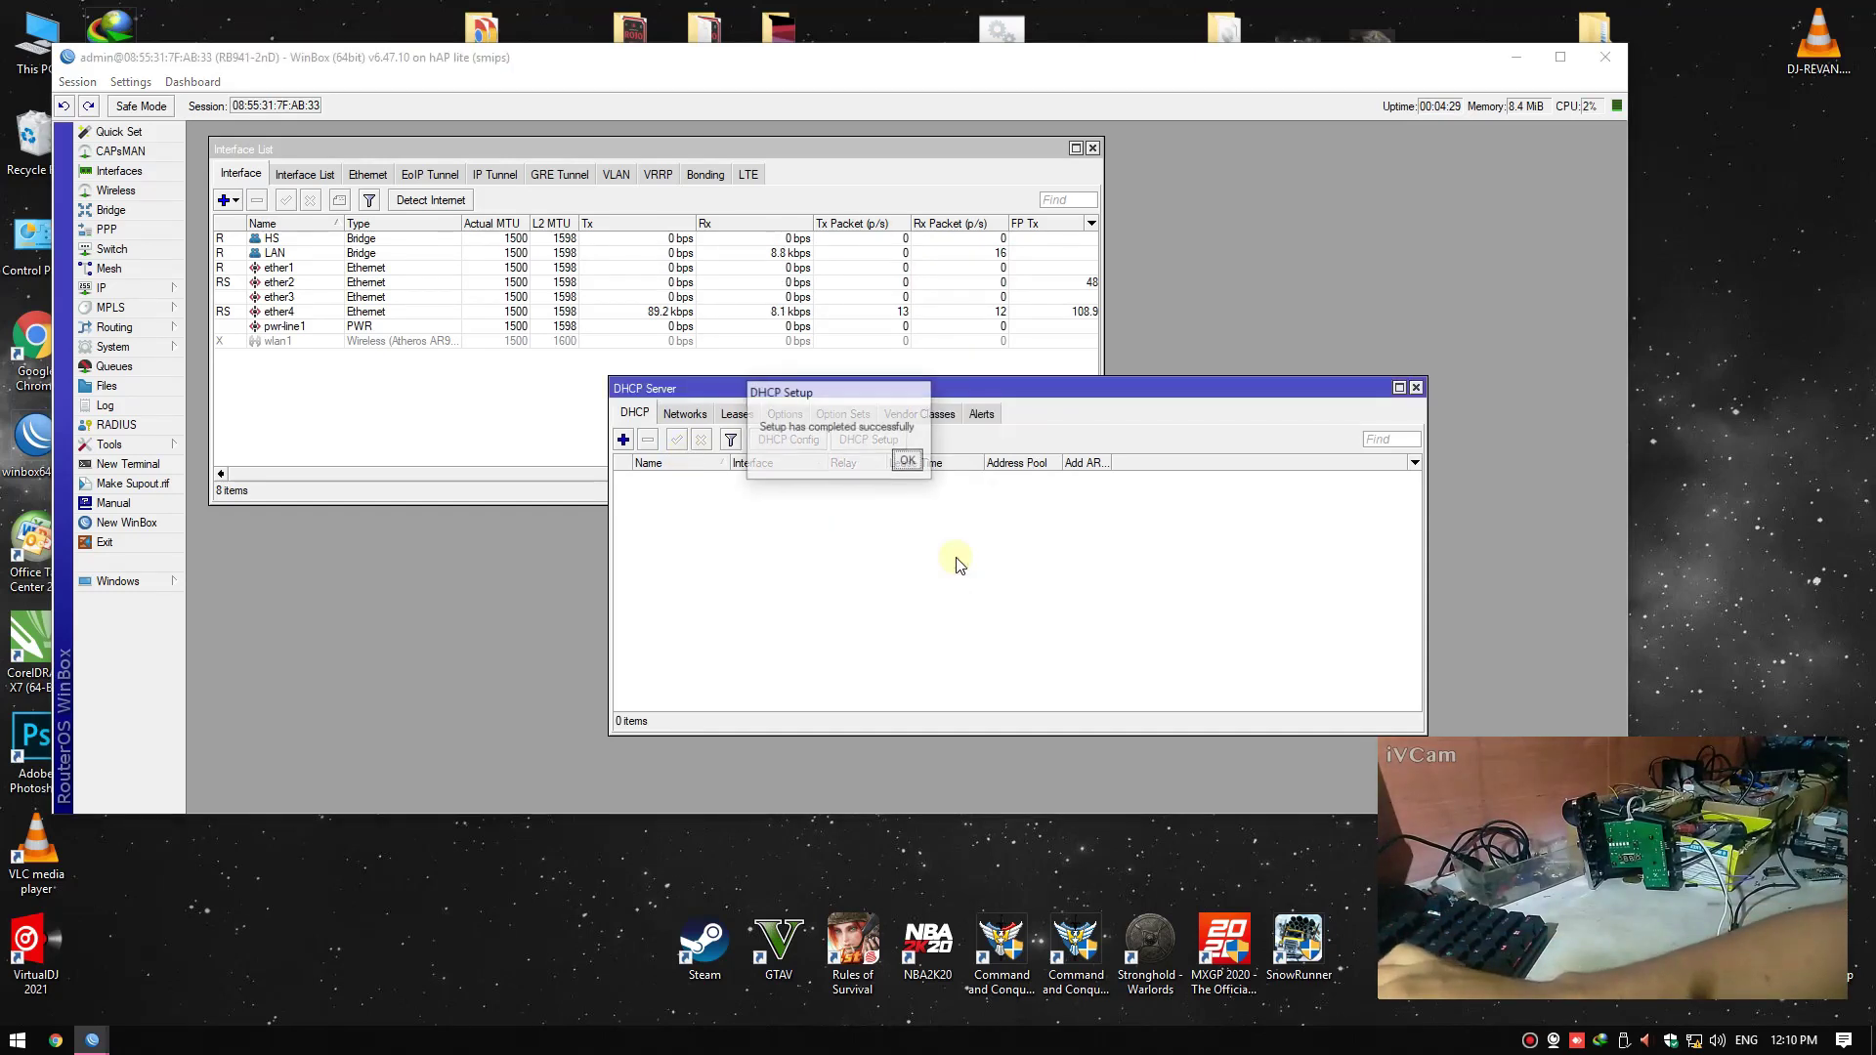
click(904, 472)
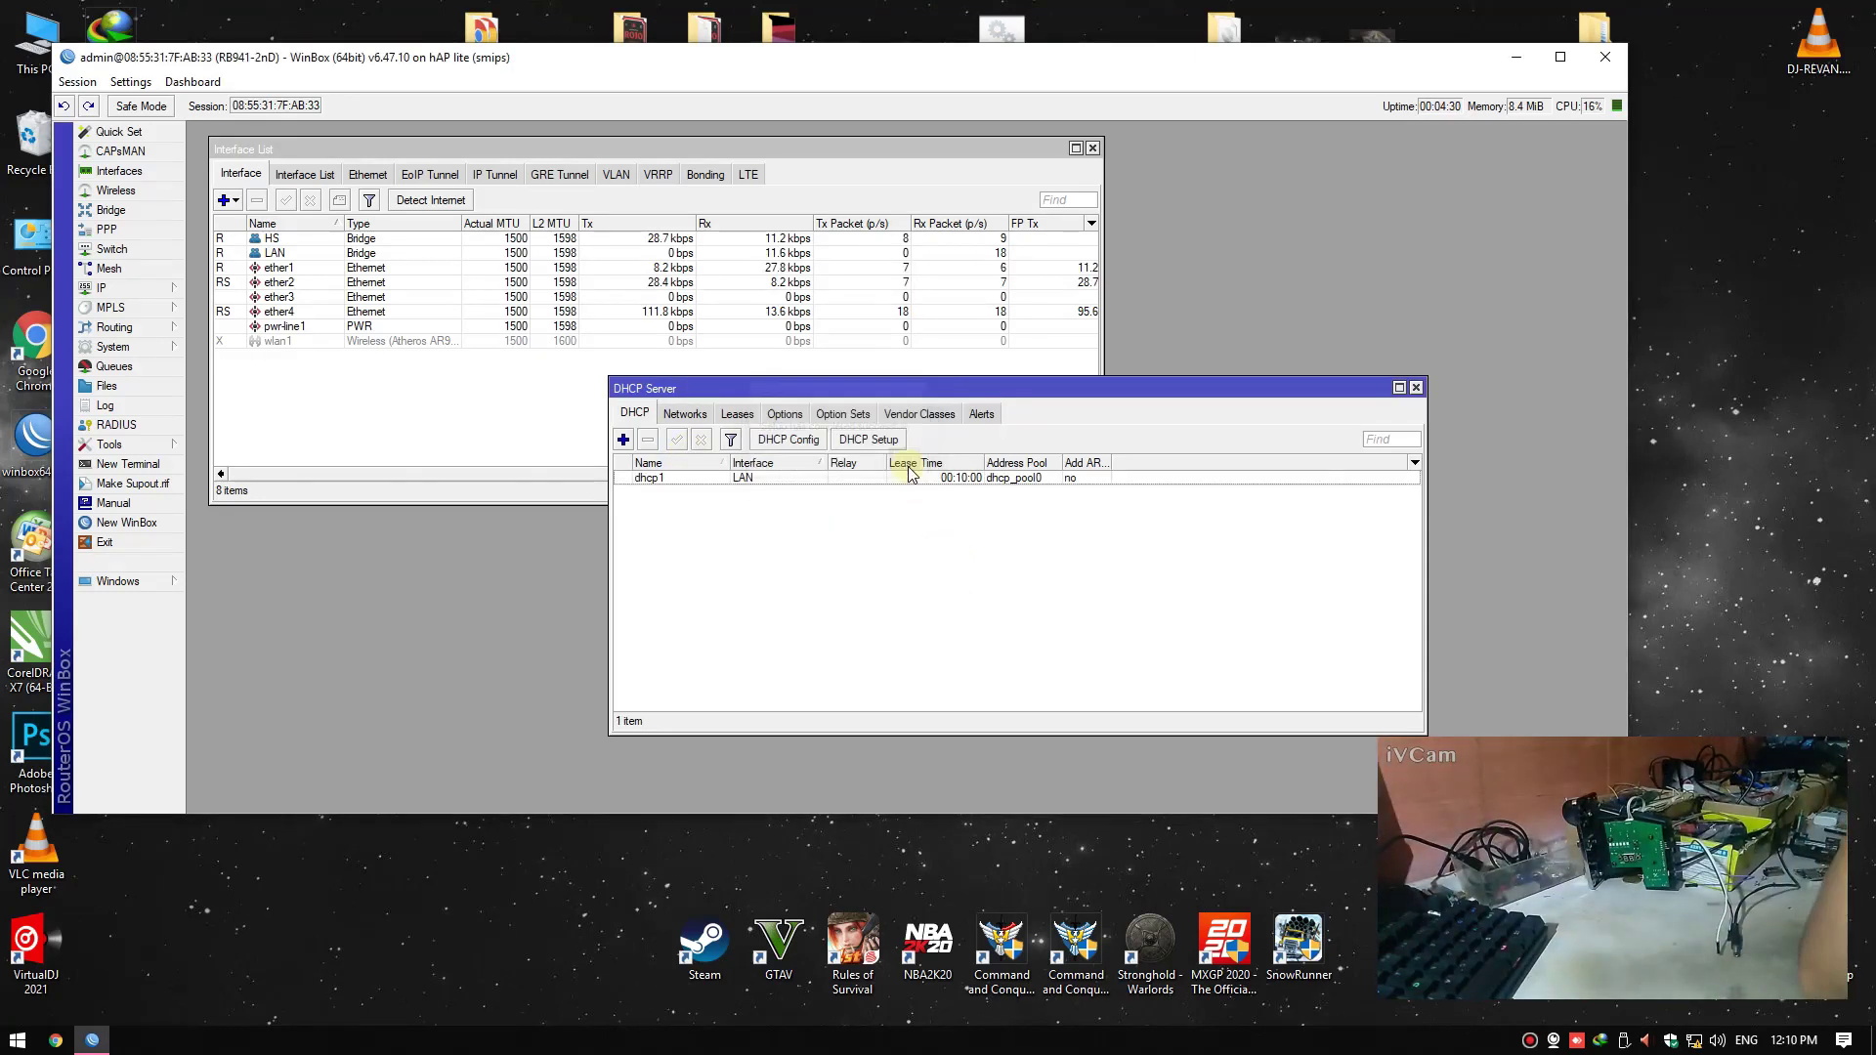
click(177, 464)
Ping 8.8.8.8 from the WinBox Terminal, then close the Terminal
text(pin)
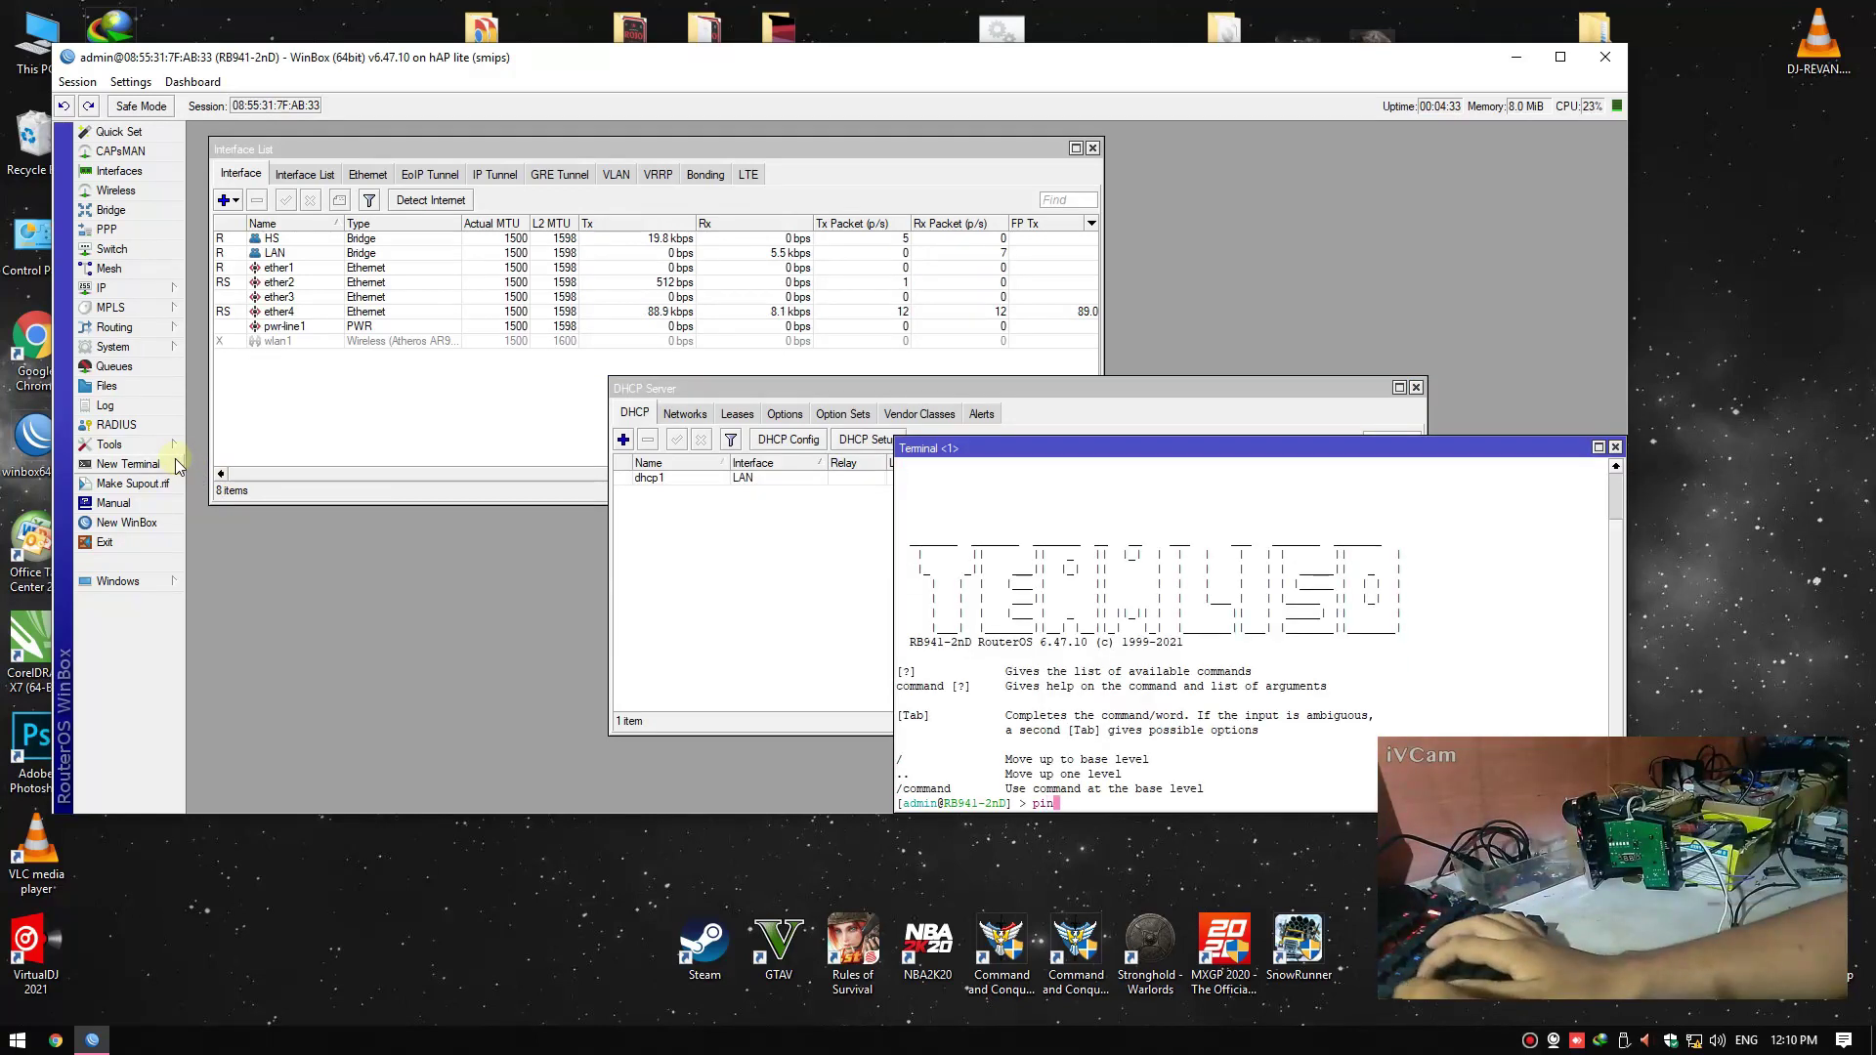
text(g 8.8.8.8)
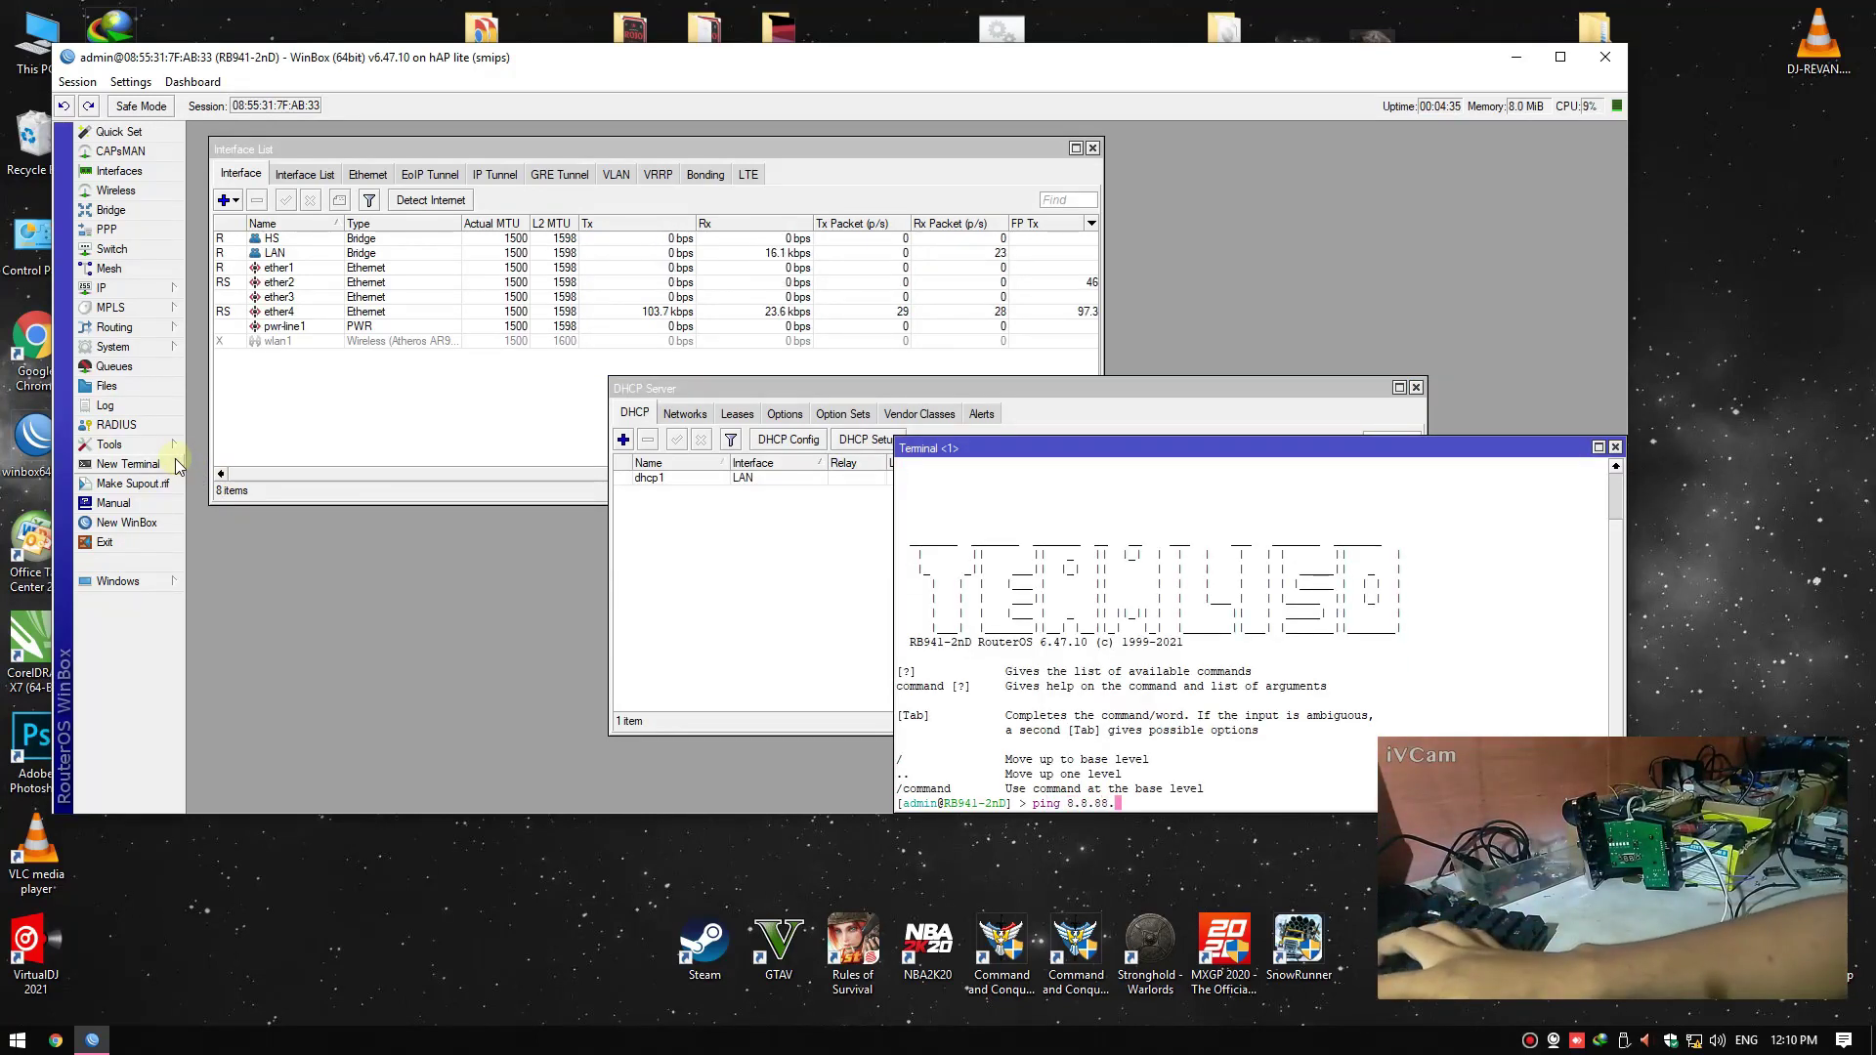
key(Return)
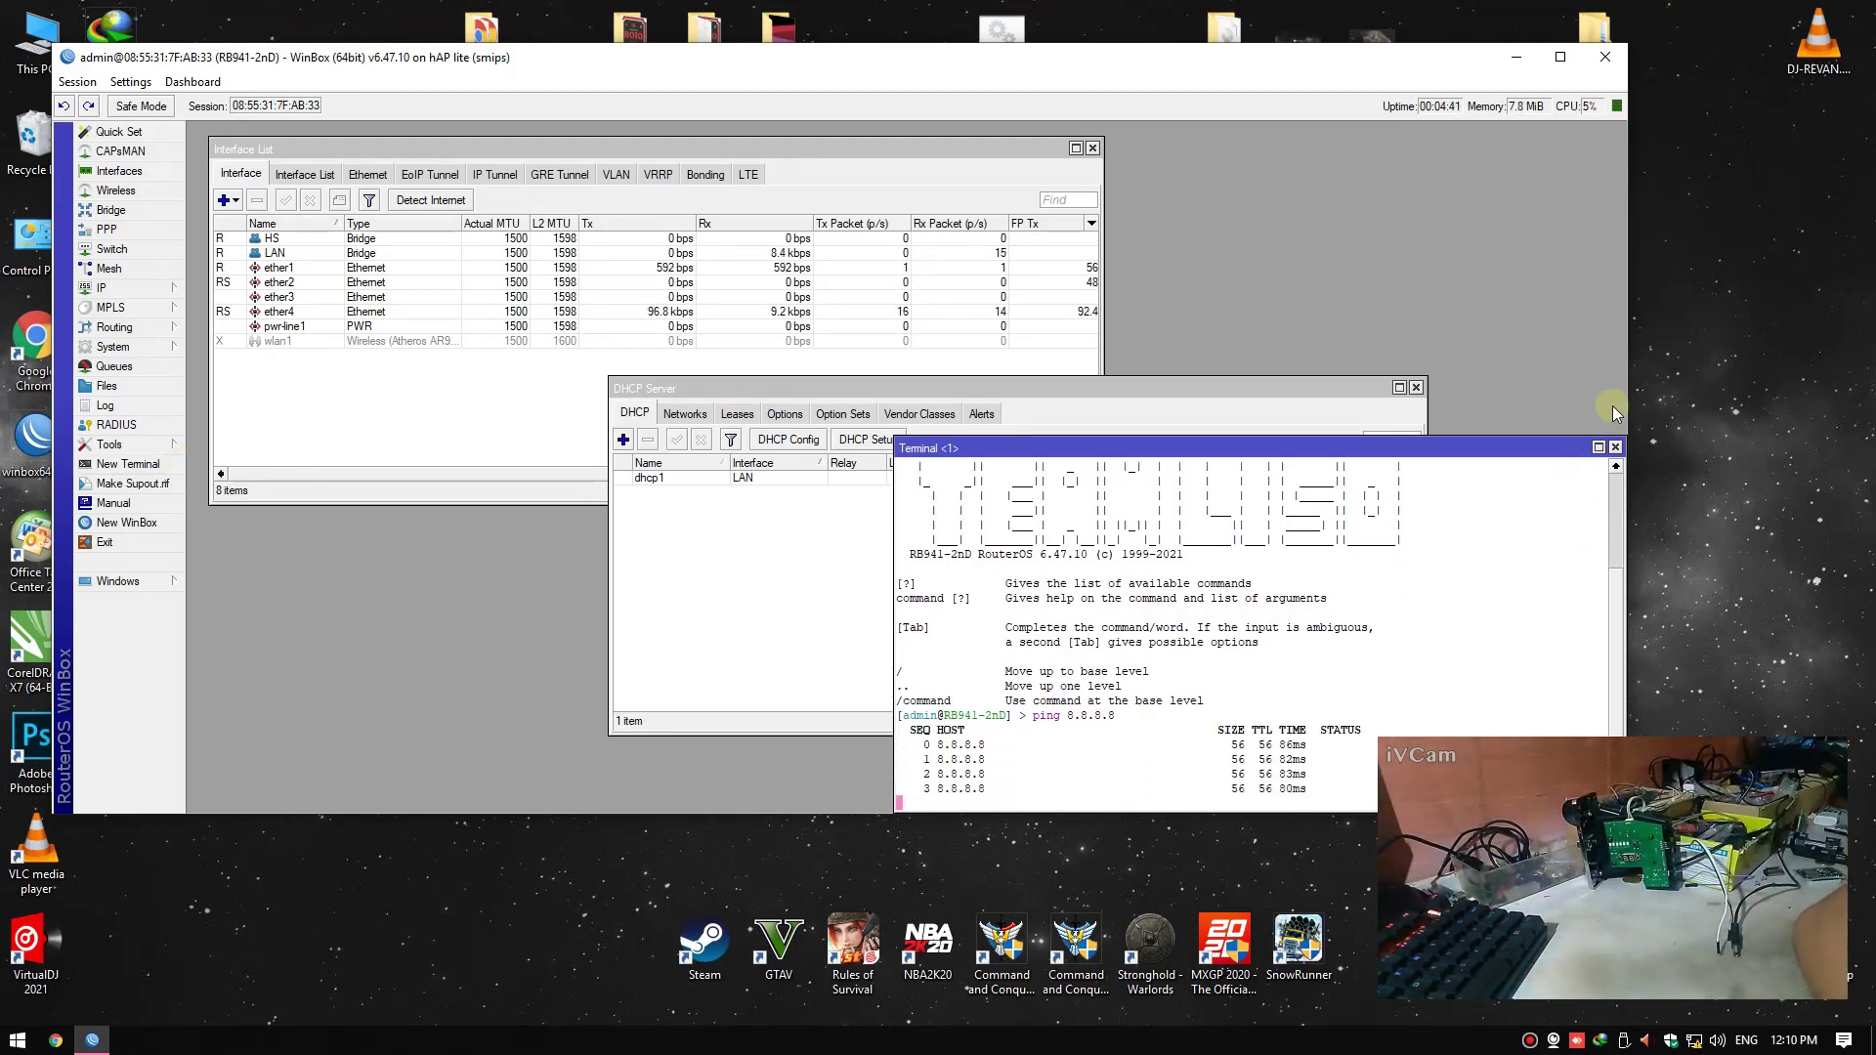
click(1616, 446)
right_click(1669, 415)
click(1695, 475)
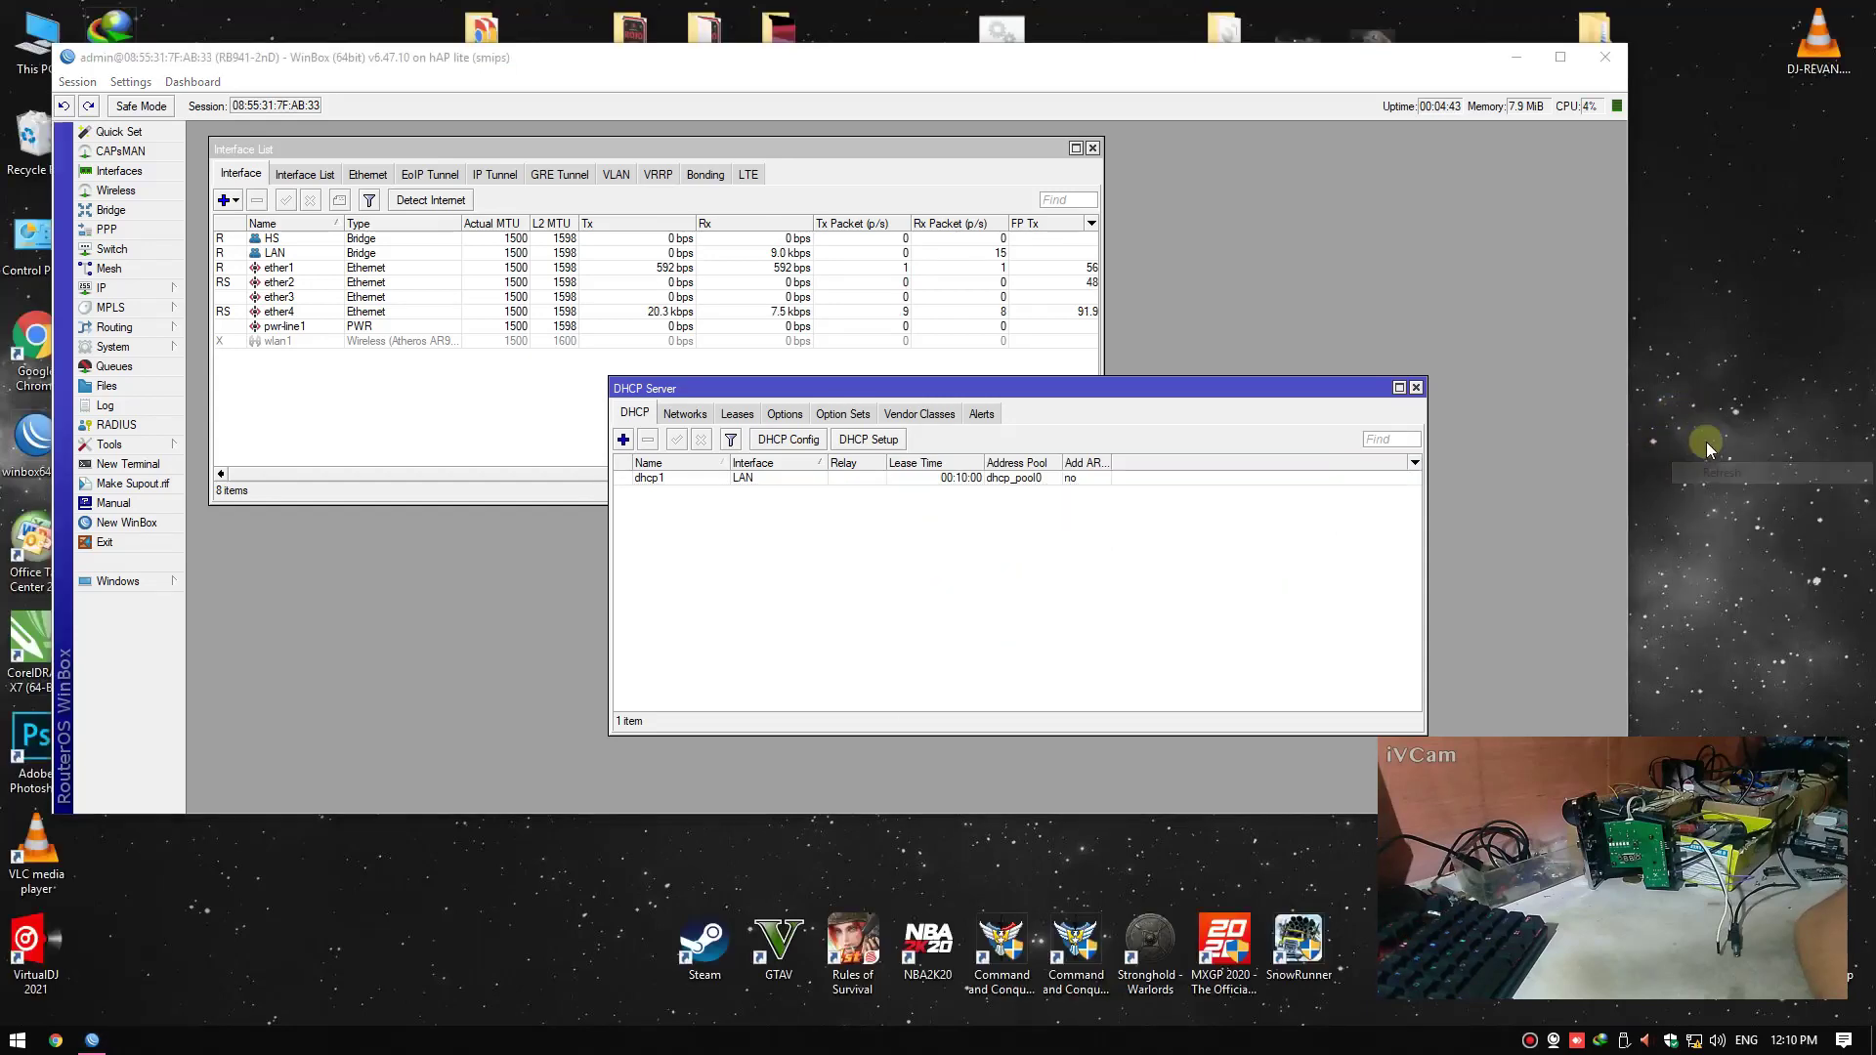
right_click(1701, 408)
click(1716, 467)
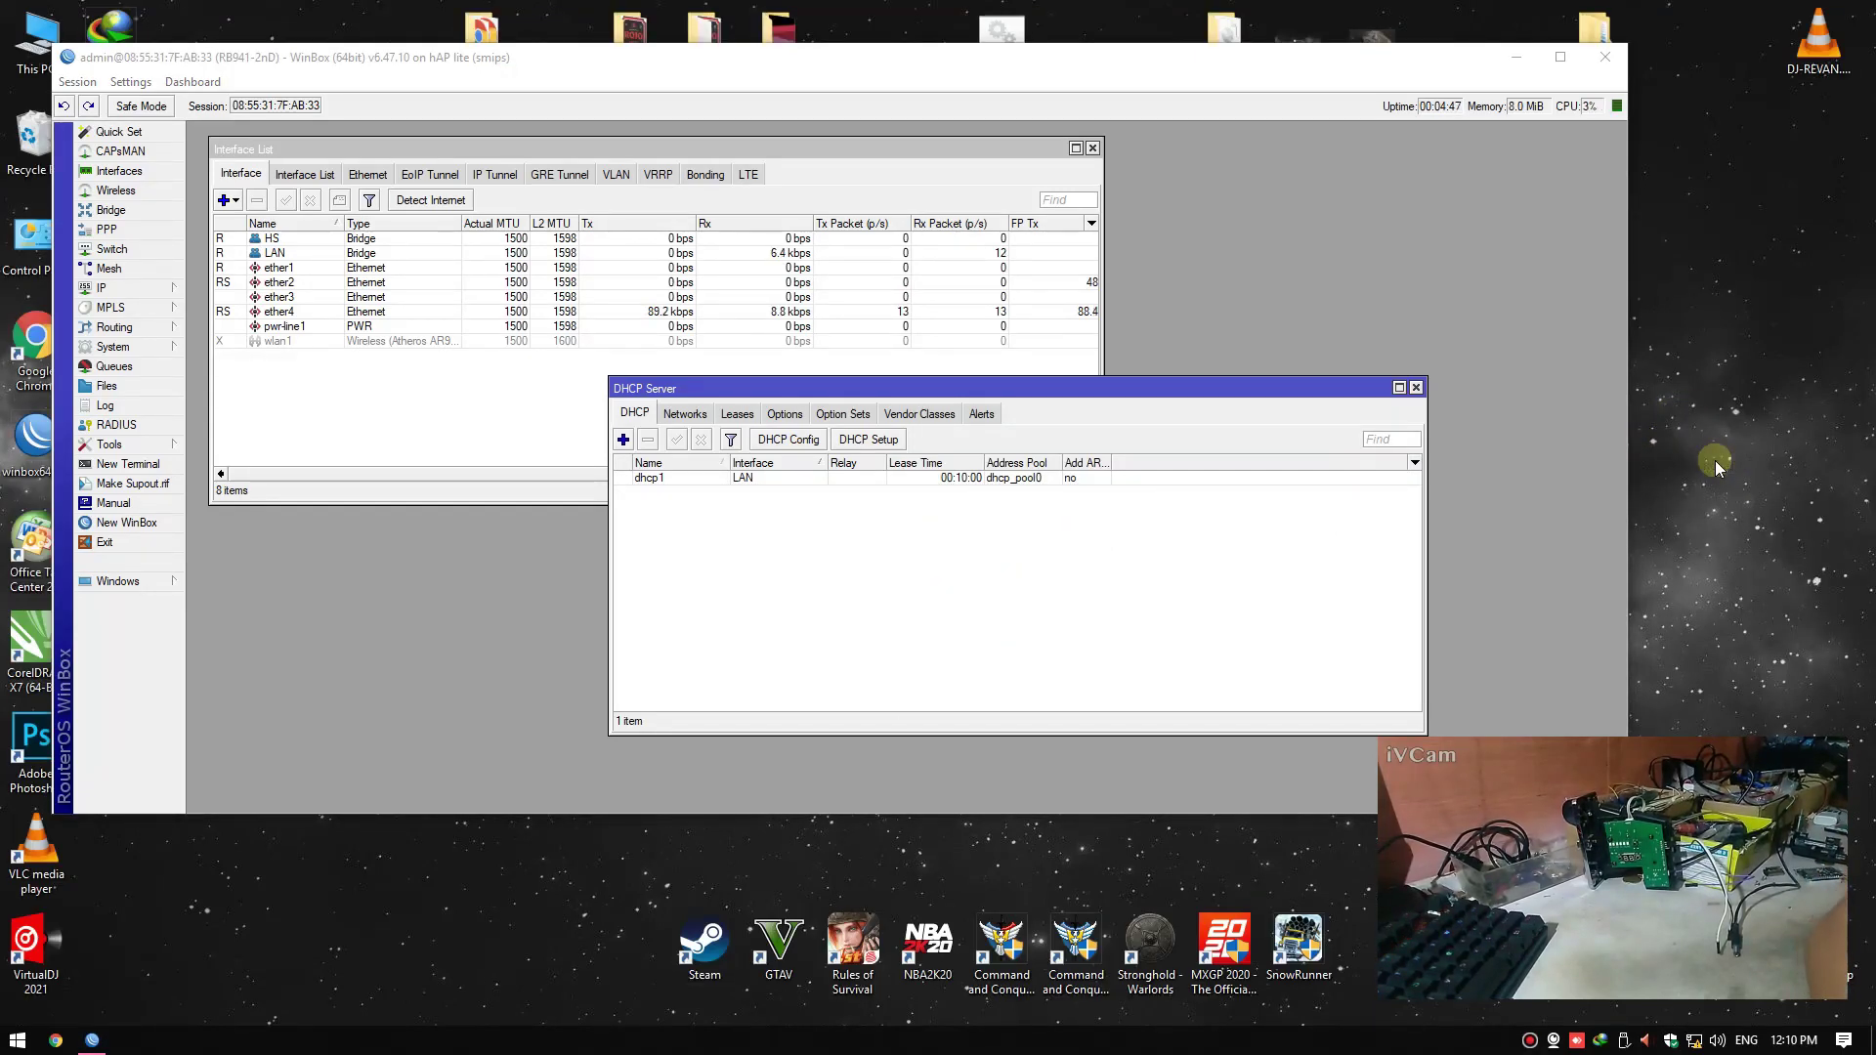
Move the DHCP Server window aside and close it
drag(1304, 394, 1000, 422)
click(1052, 419)
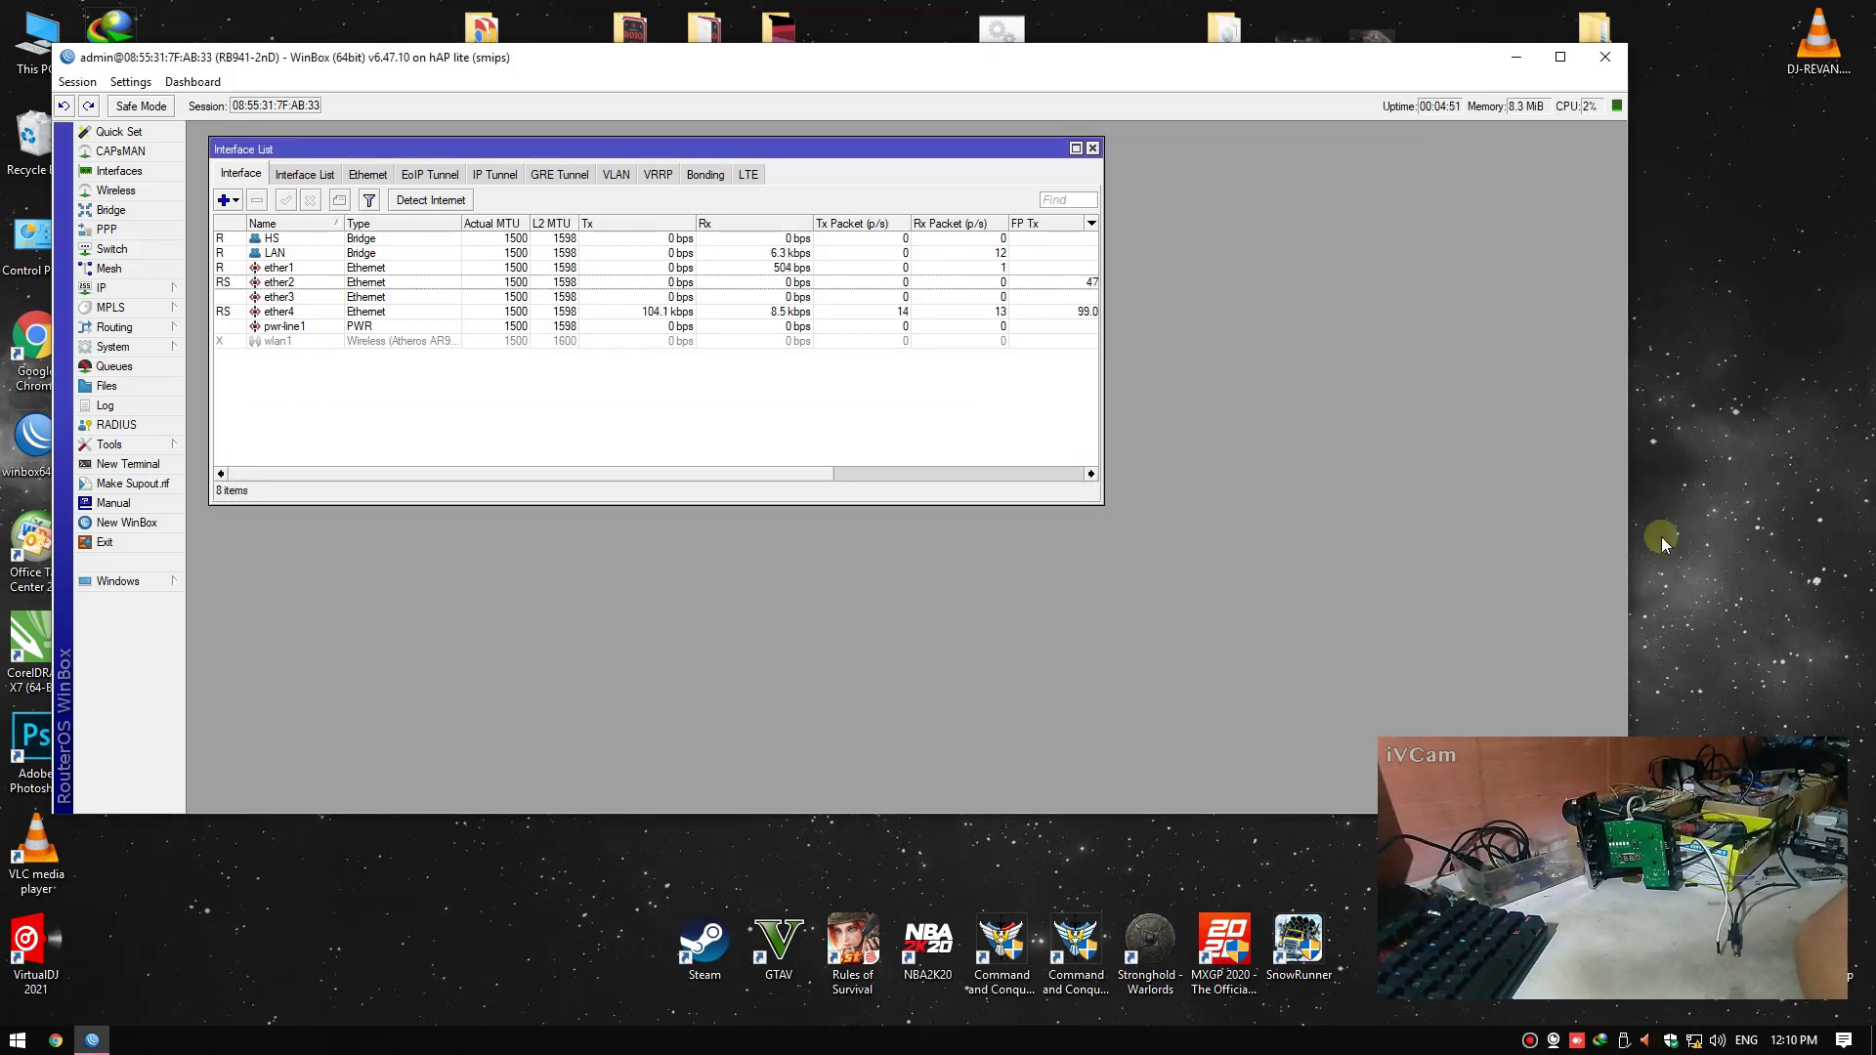
right_click(1666, 467)
click(1703, 515)
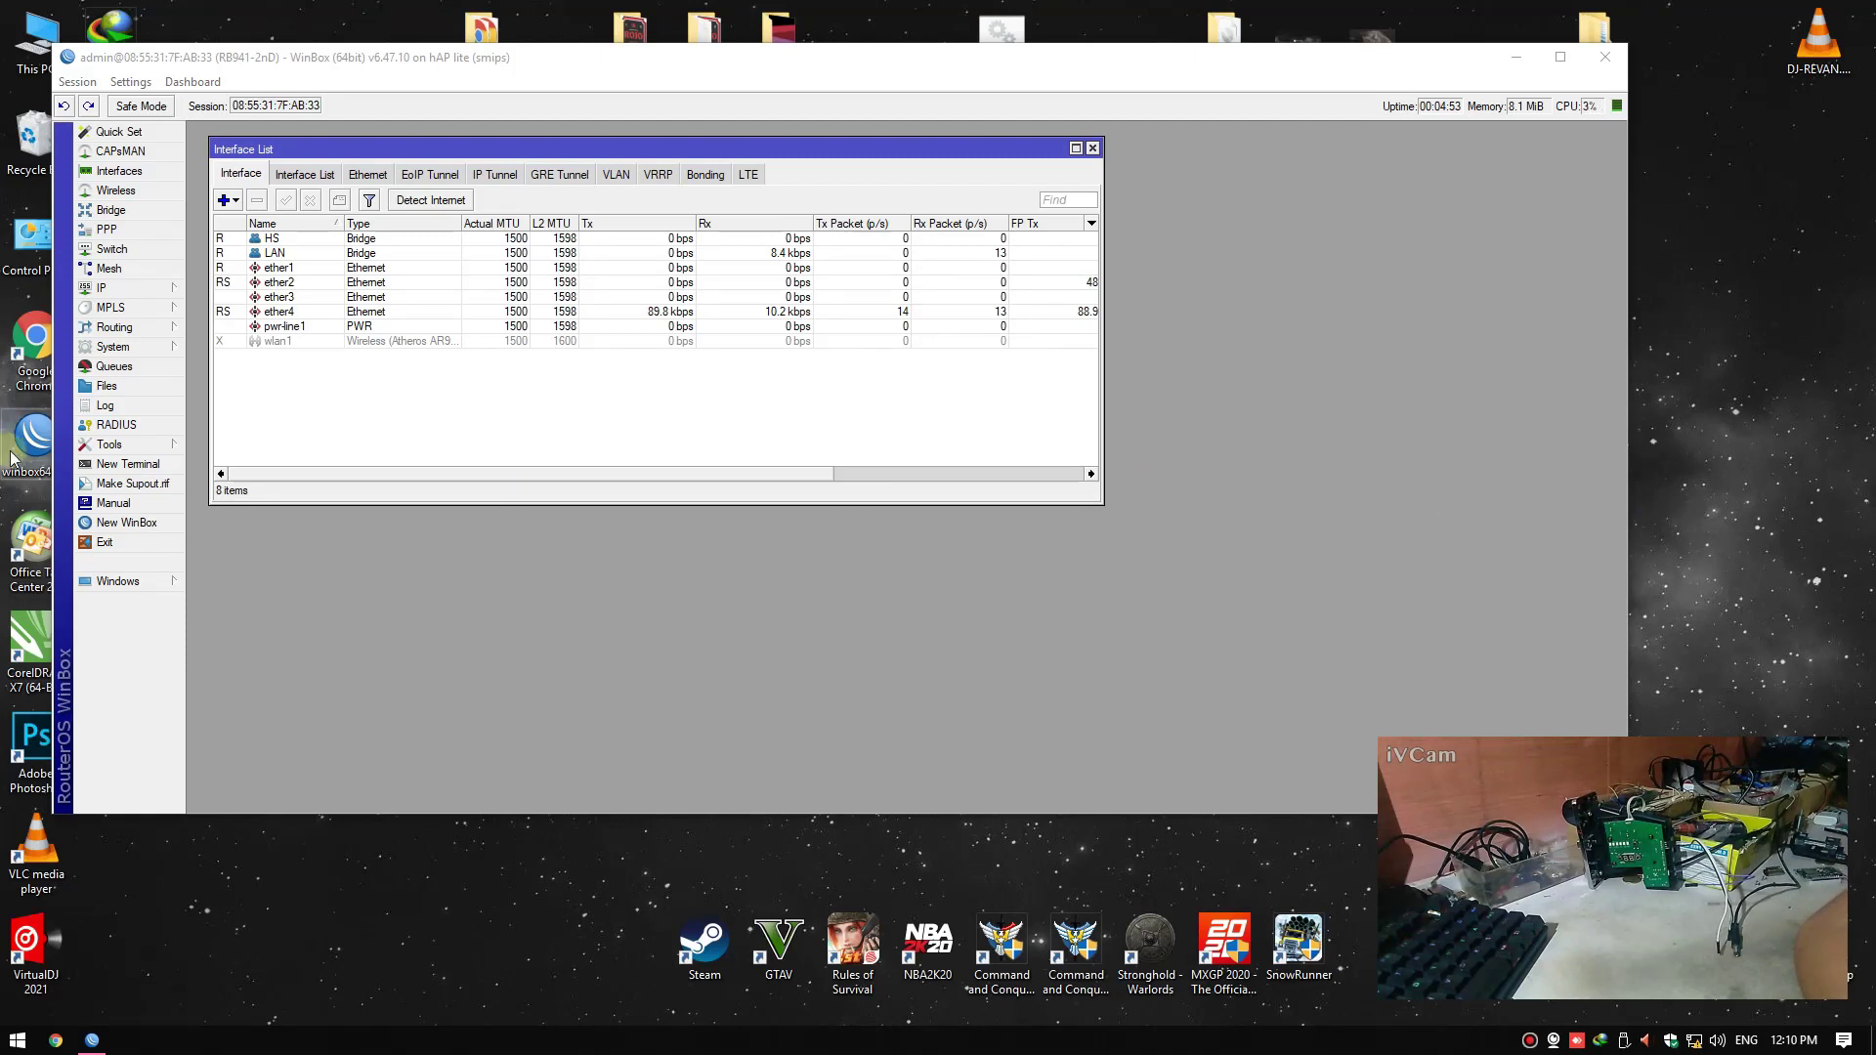
Reboot the router from System > Reboot and confirm with Yes
click(115, 348)
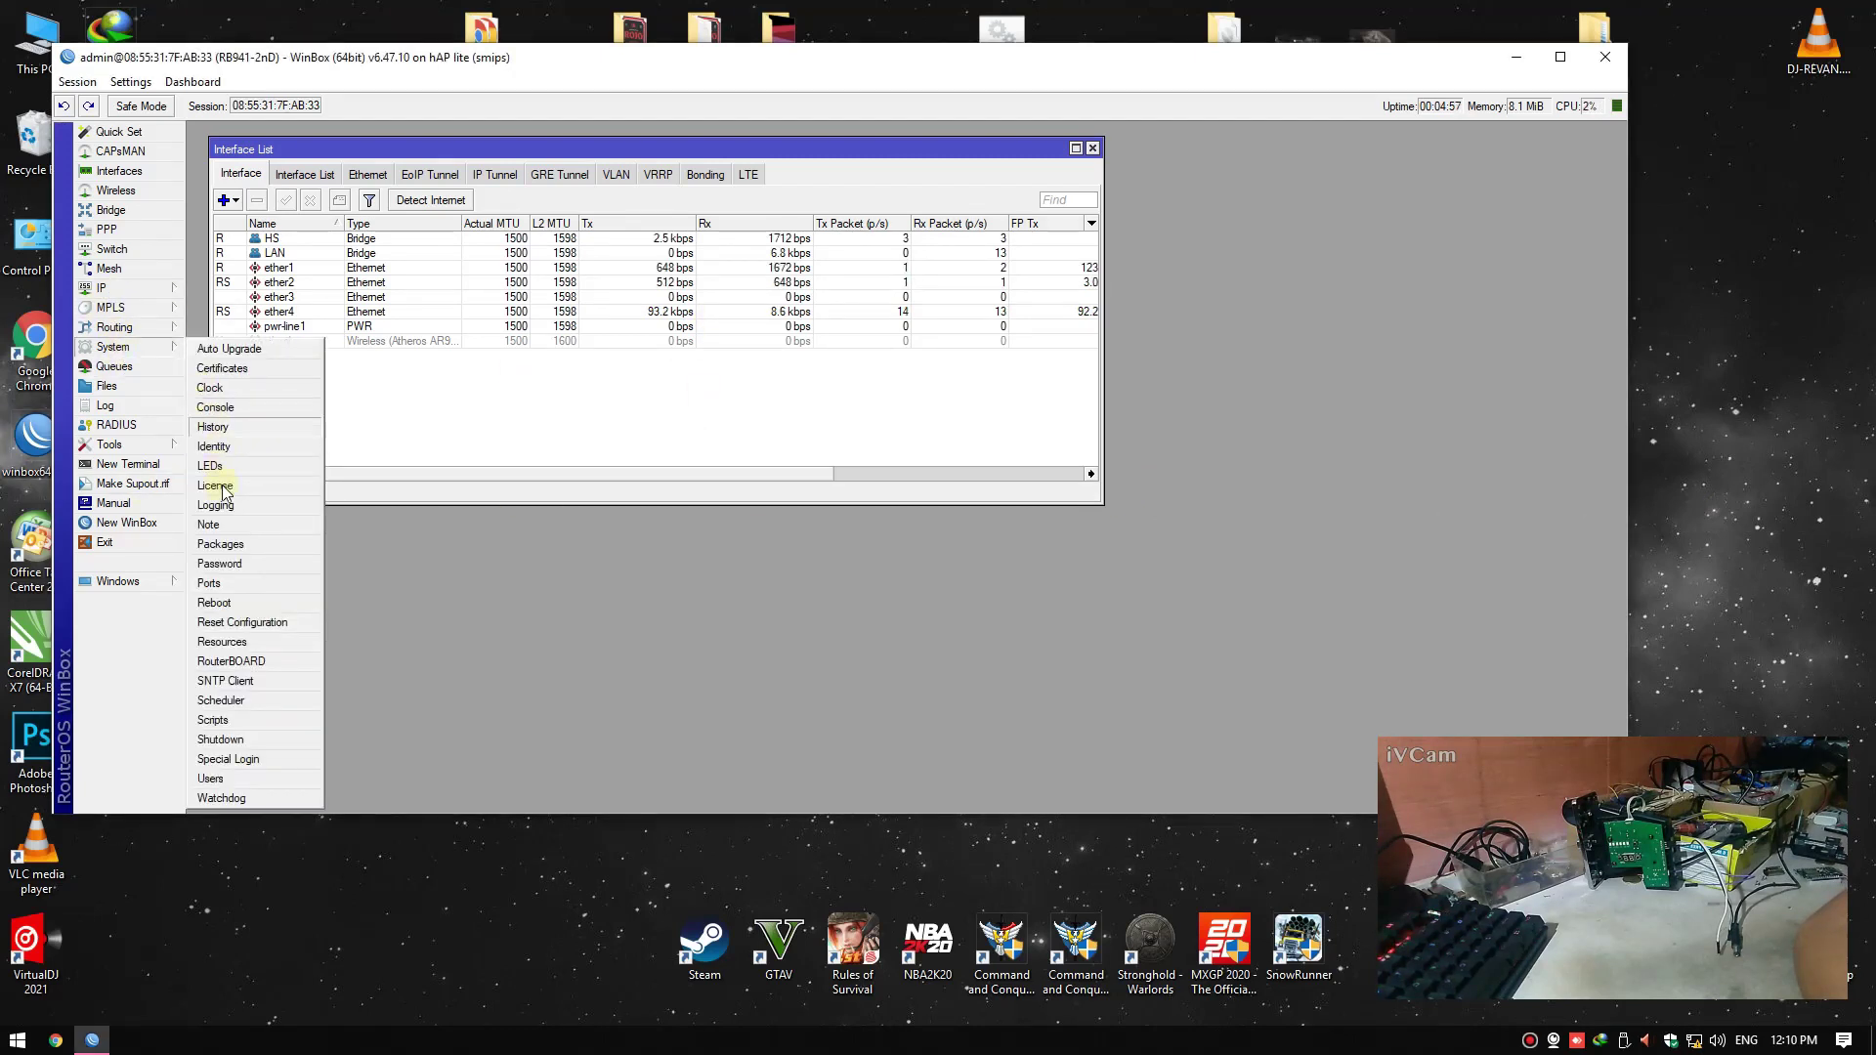
click(214, 602)
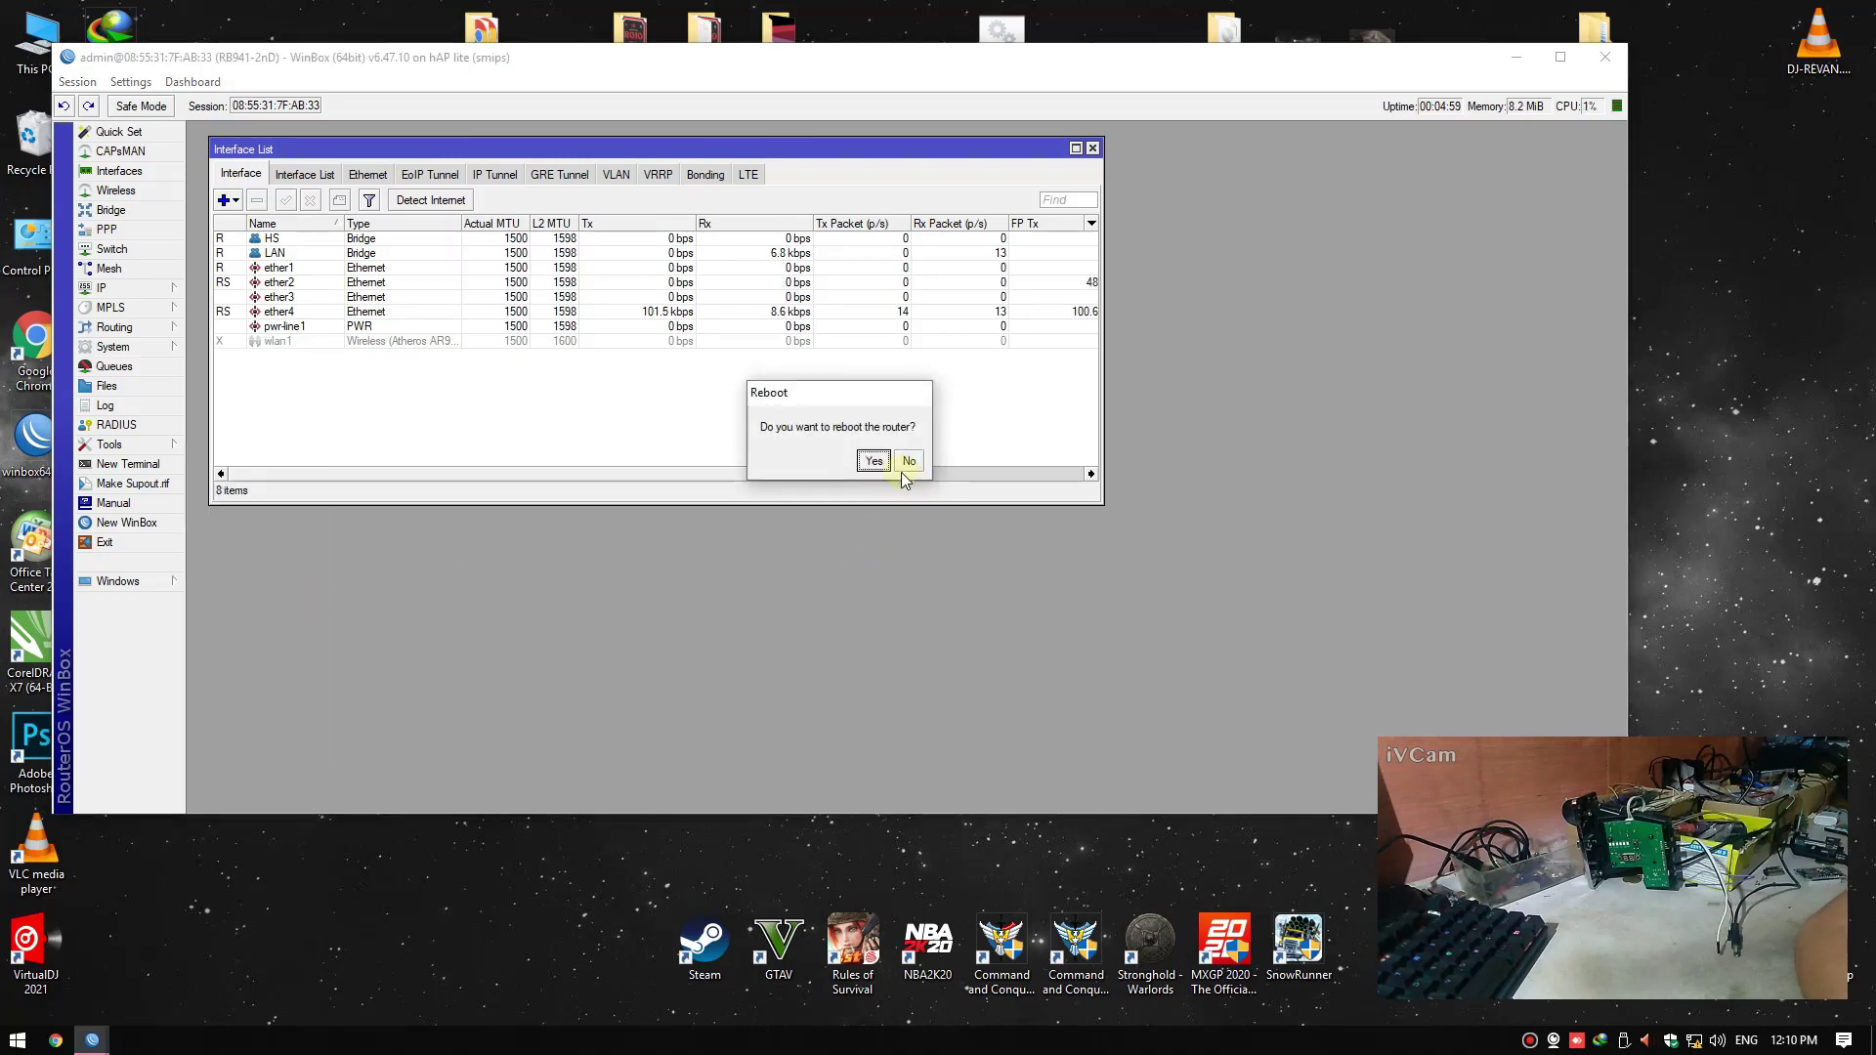
click(873, 462)
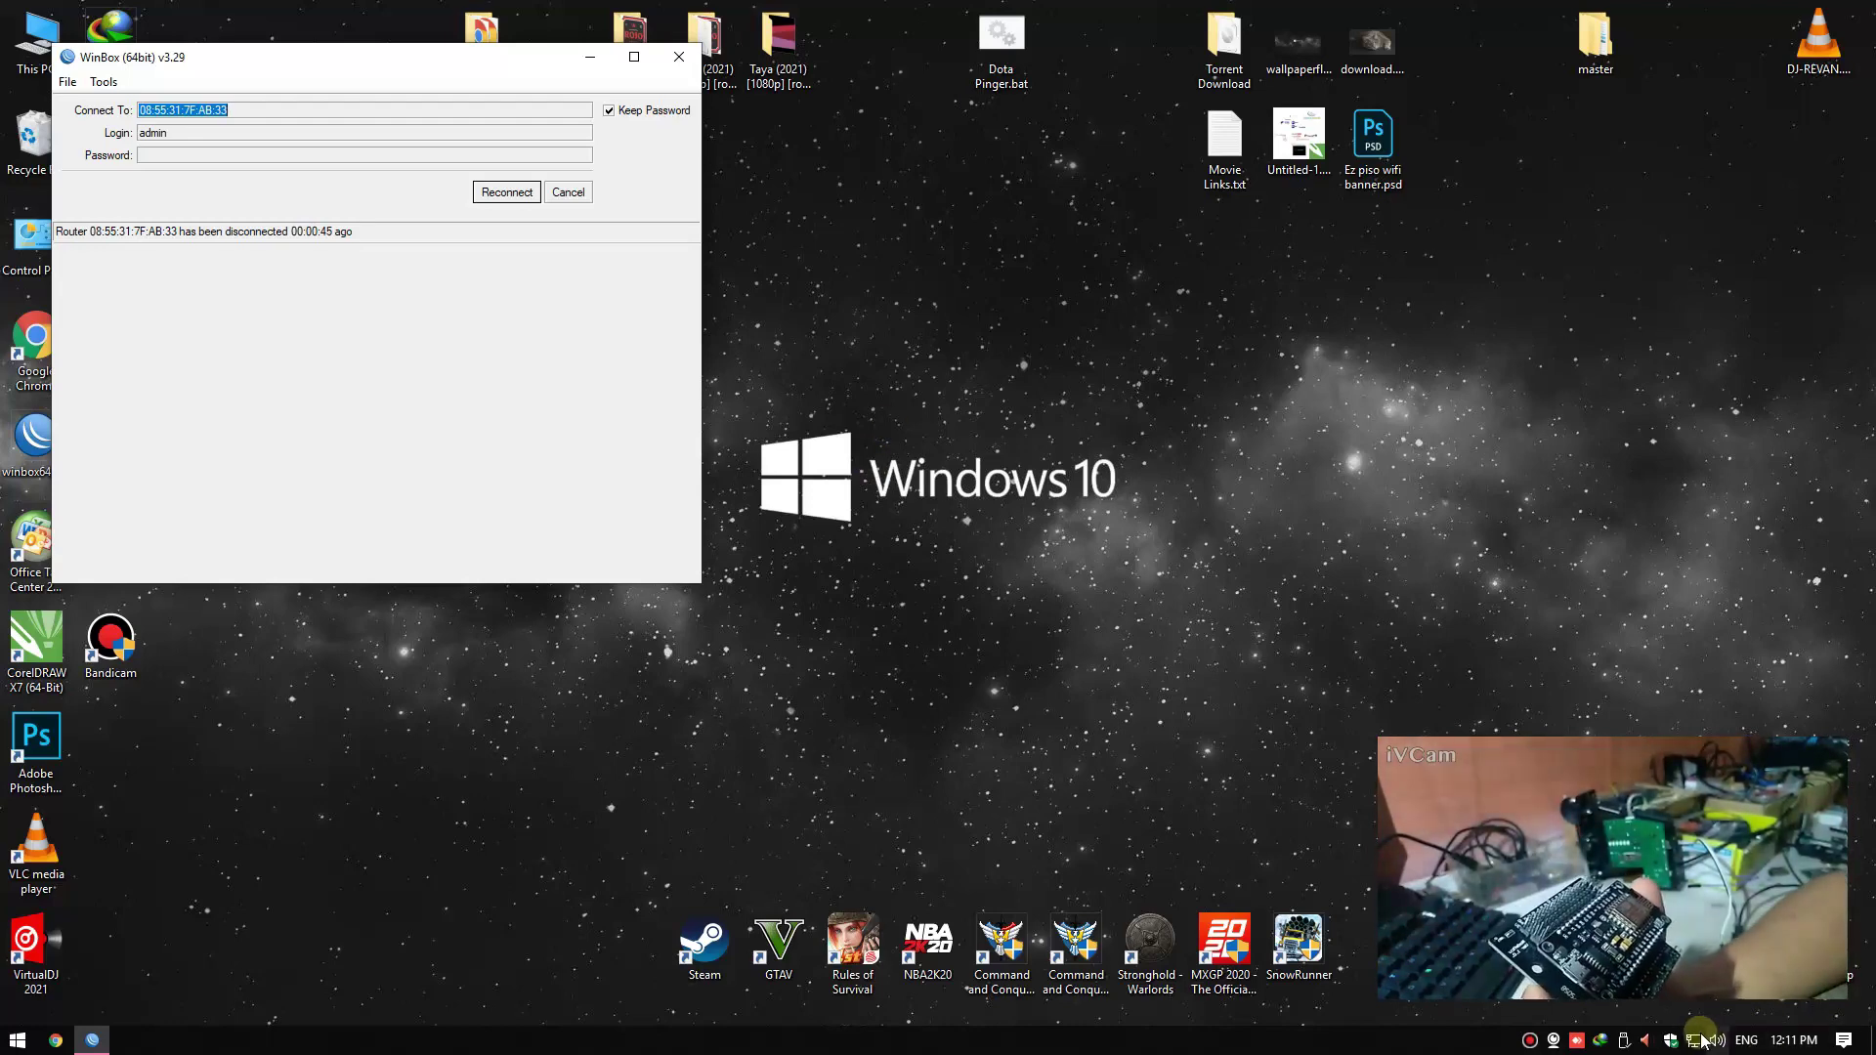
Reconnect WinBox to the rebooted router and close the Interface List
click(503, 192)
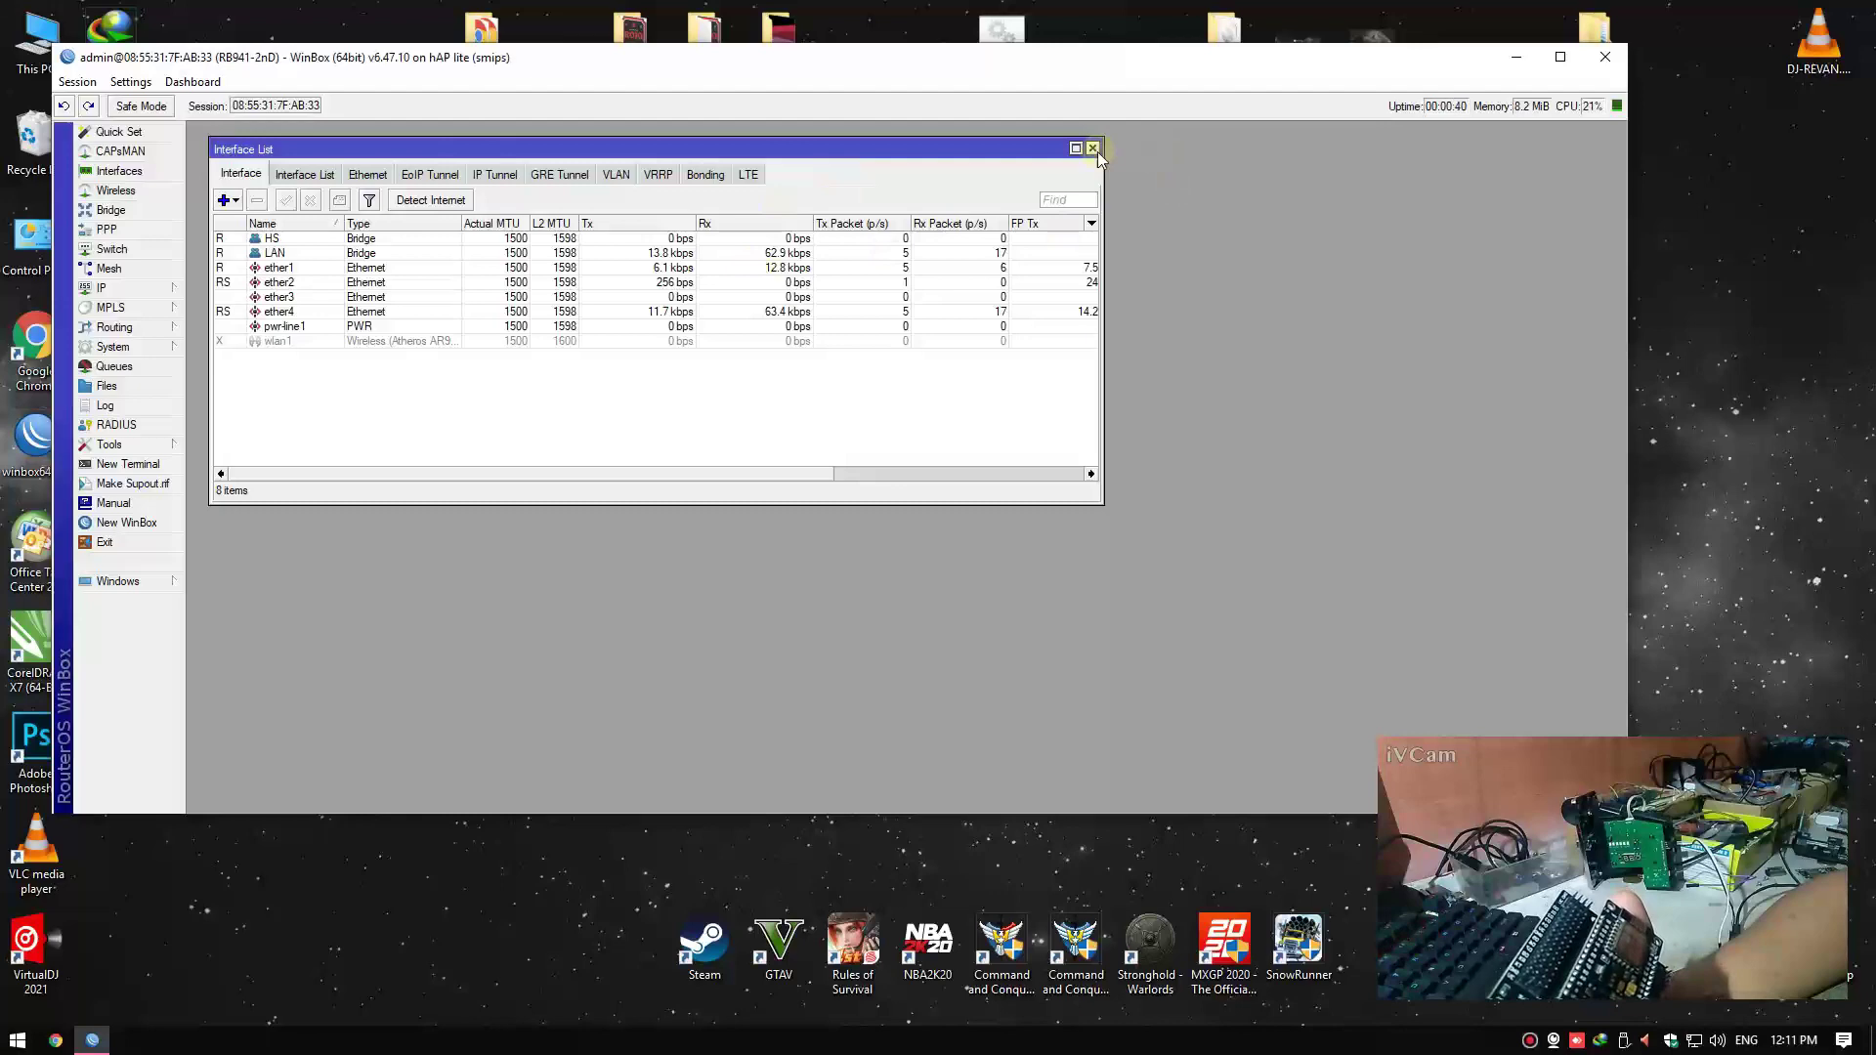
click(1093, 148)
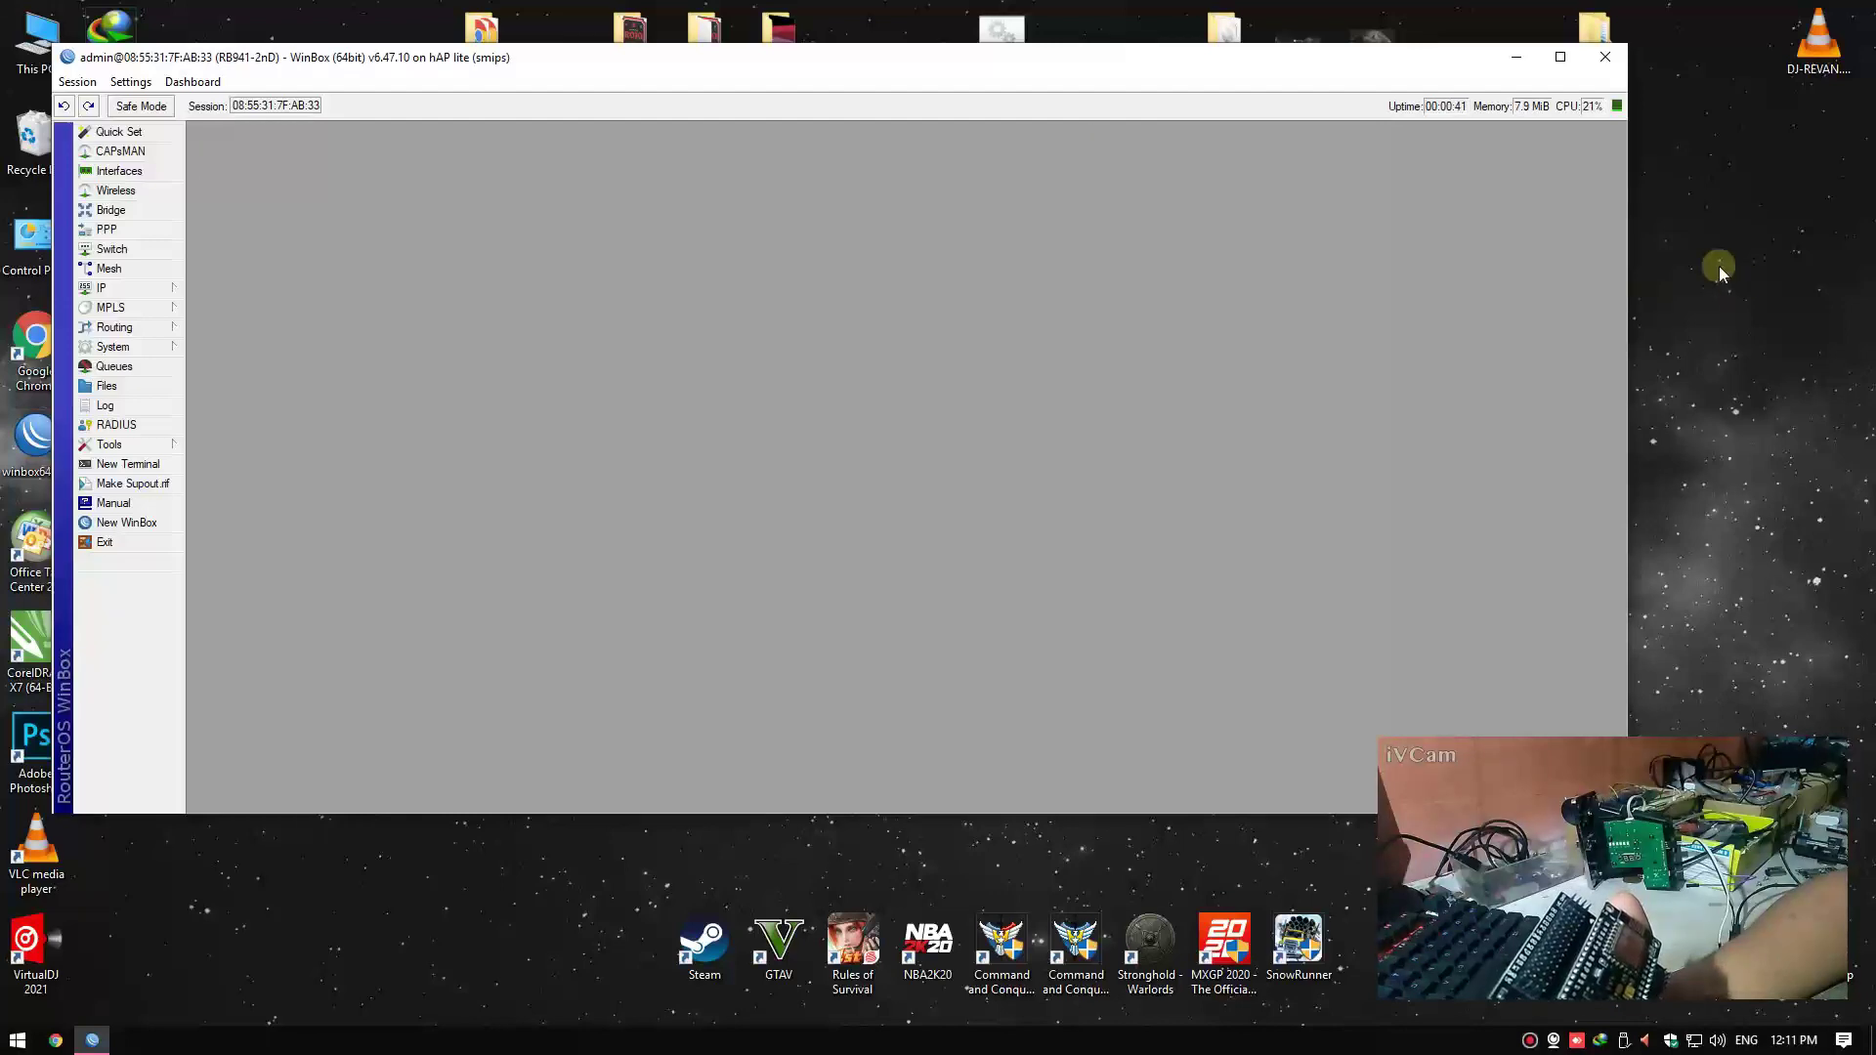
right_click(1714, 283)
click(1722, 340)
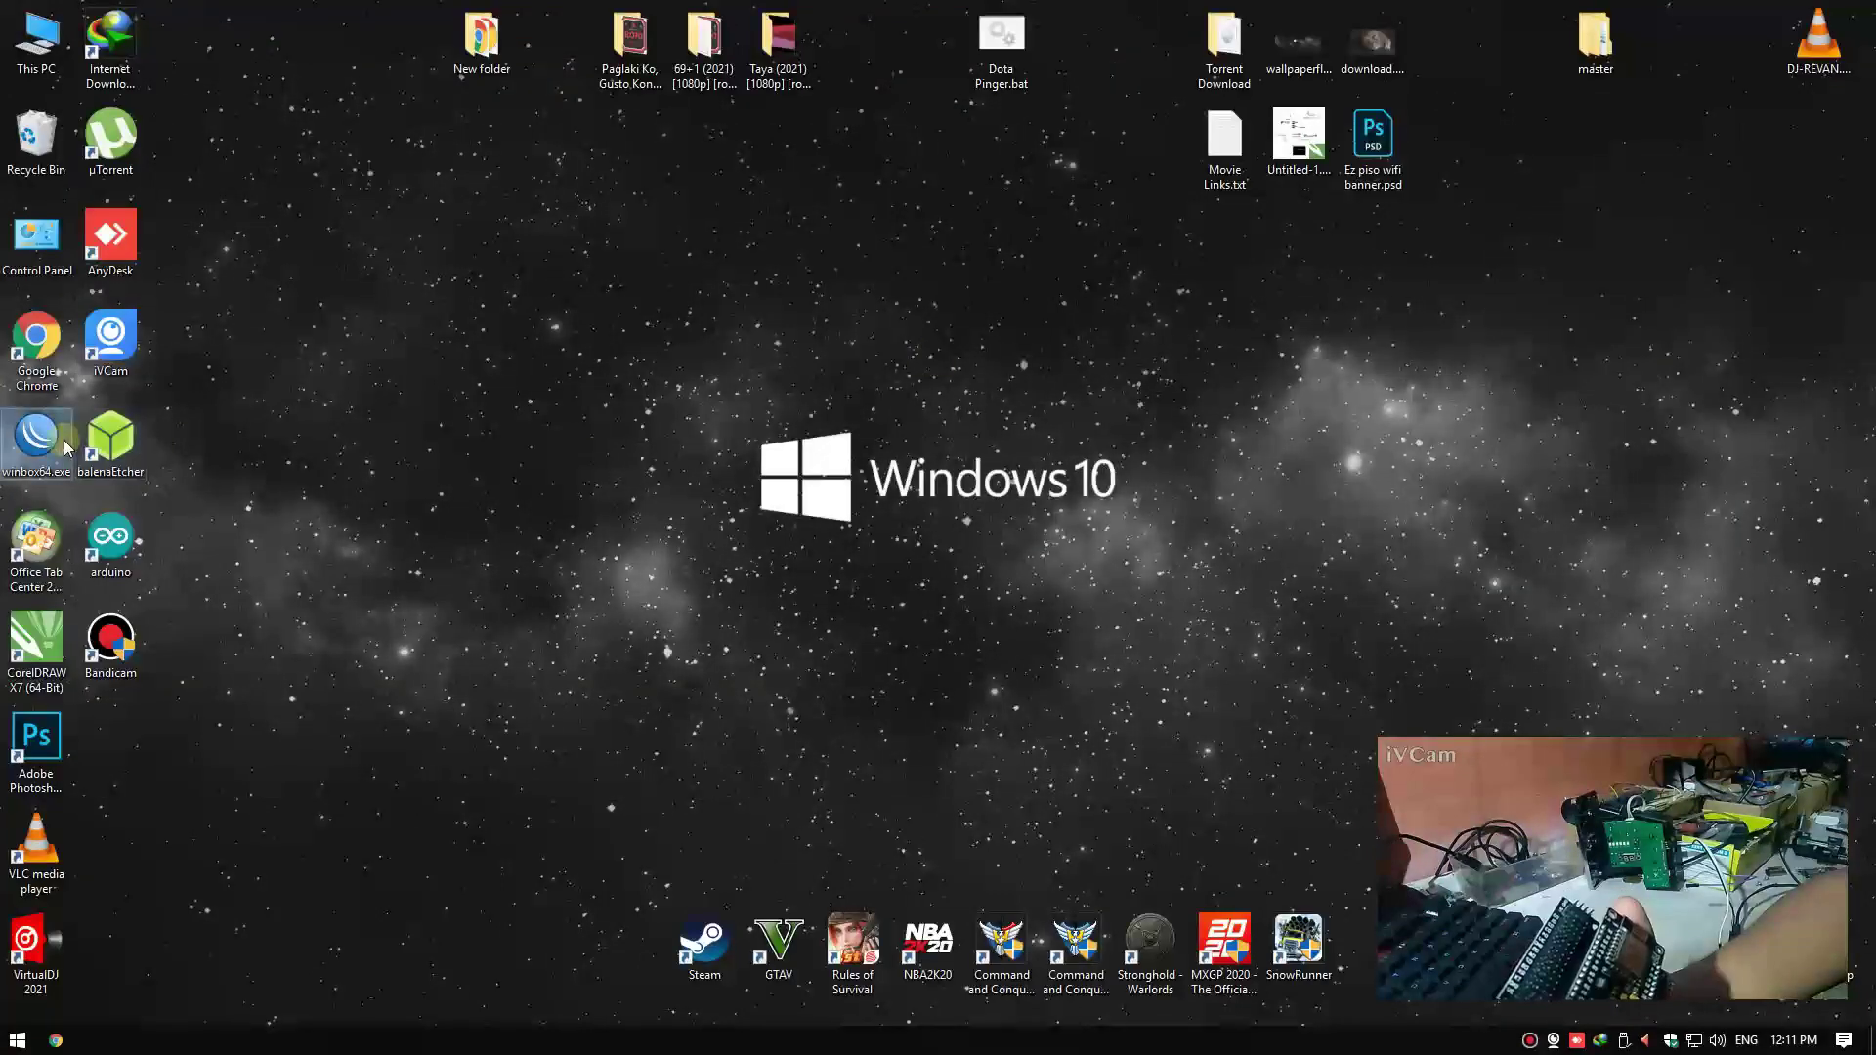
double_click(63, 440)
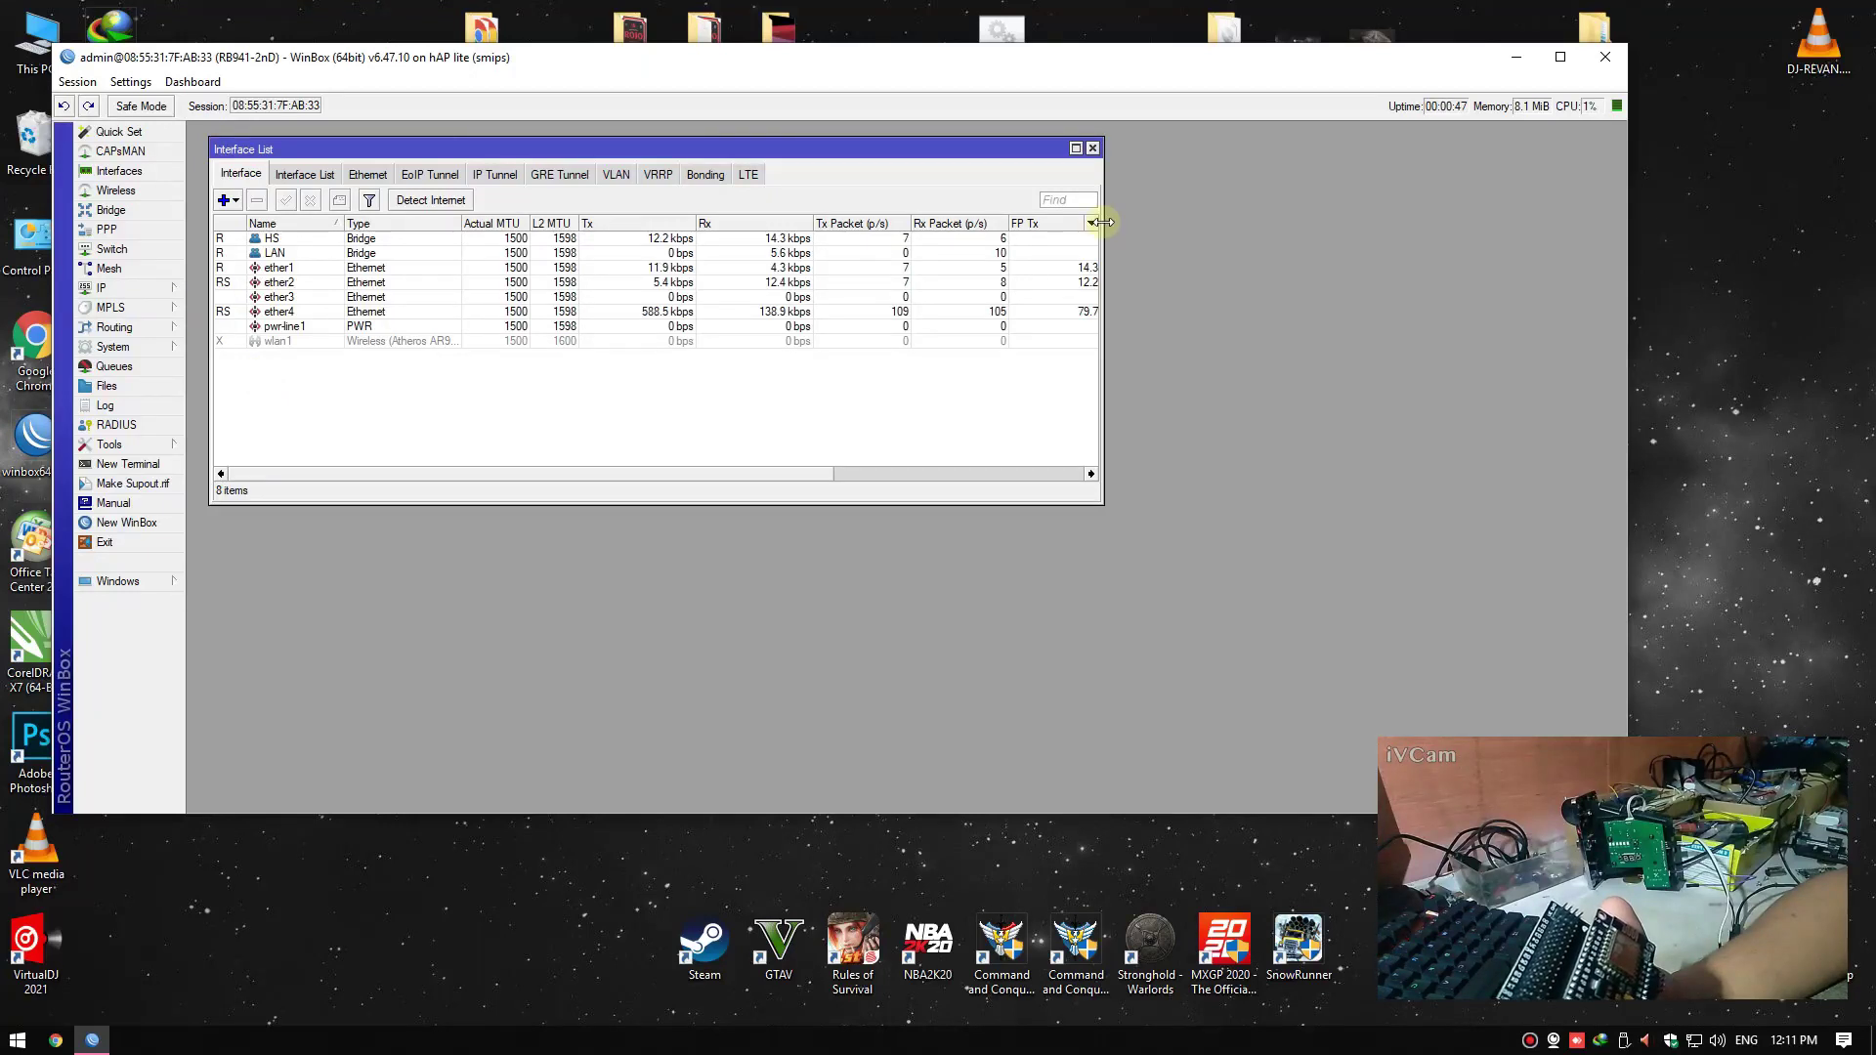
click(1091, 148)
click(107, 287)
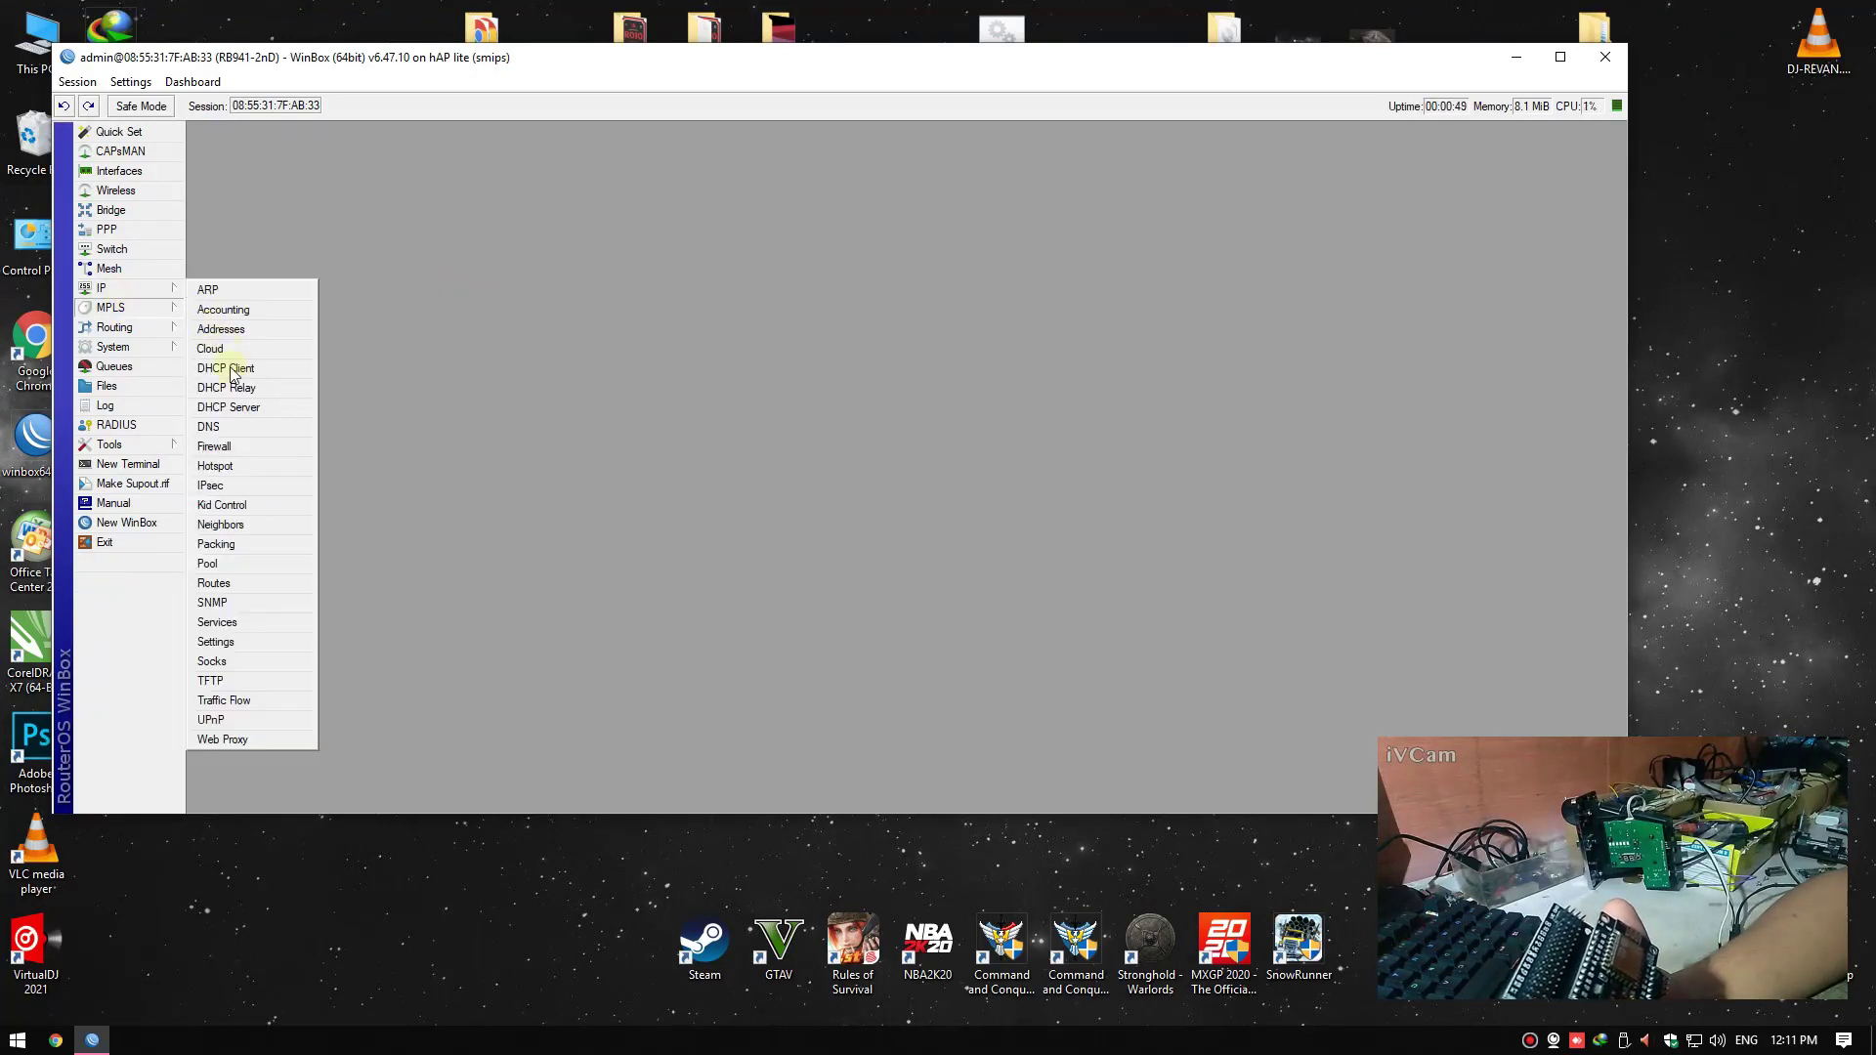
Start Hotspot Setup on interface HS and accept the 10.0.0.1/24 local address
click(220, 461)
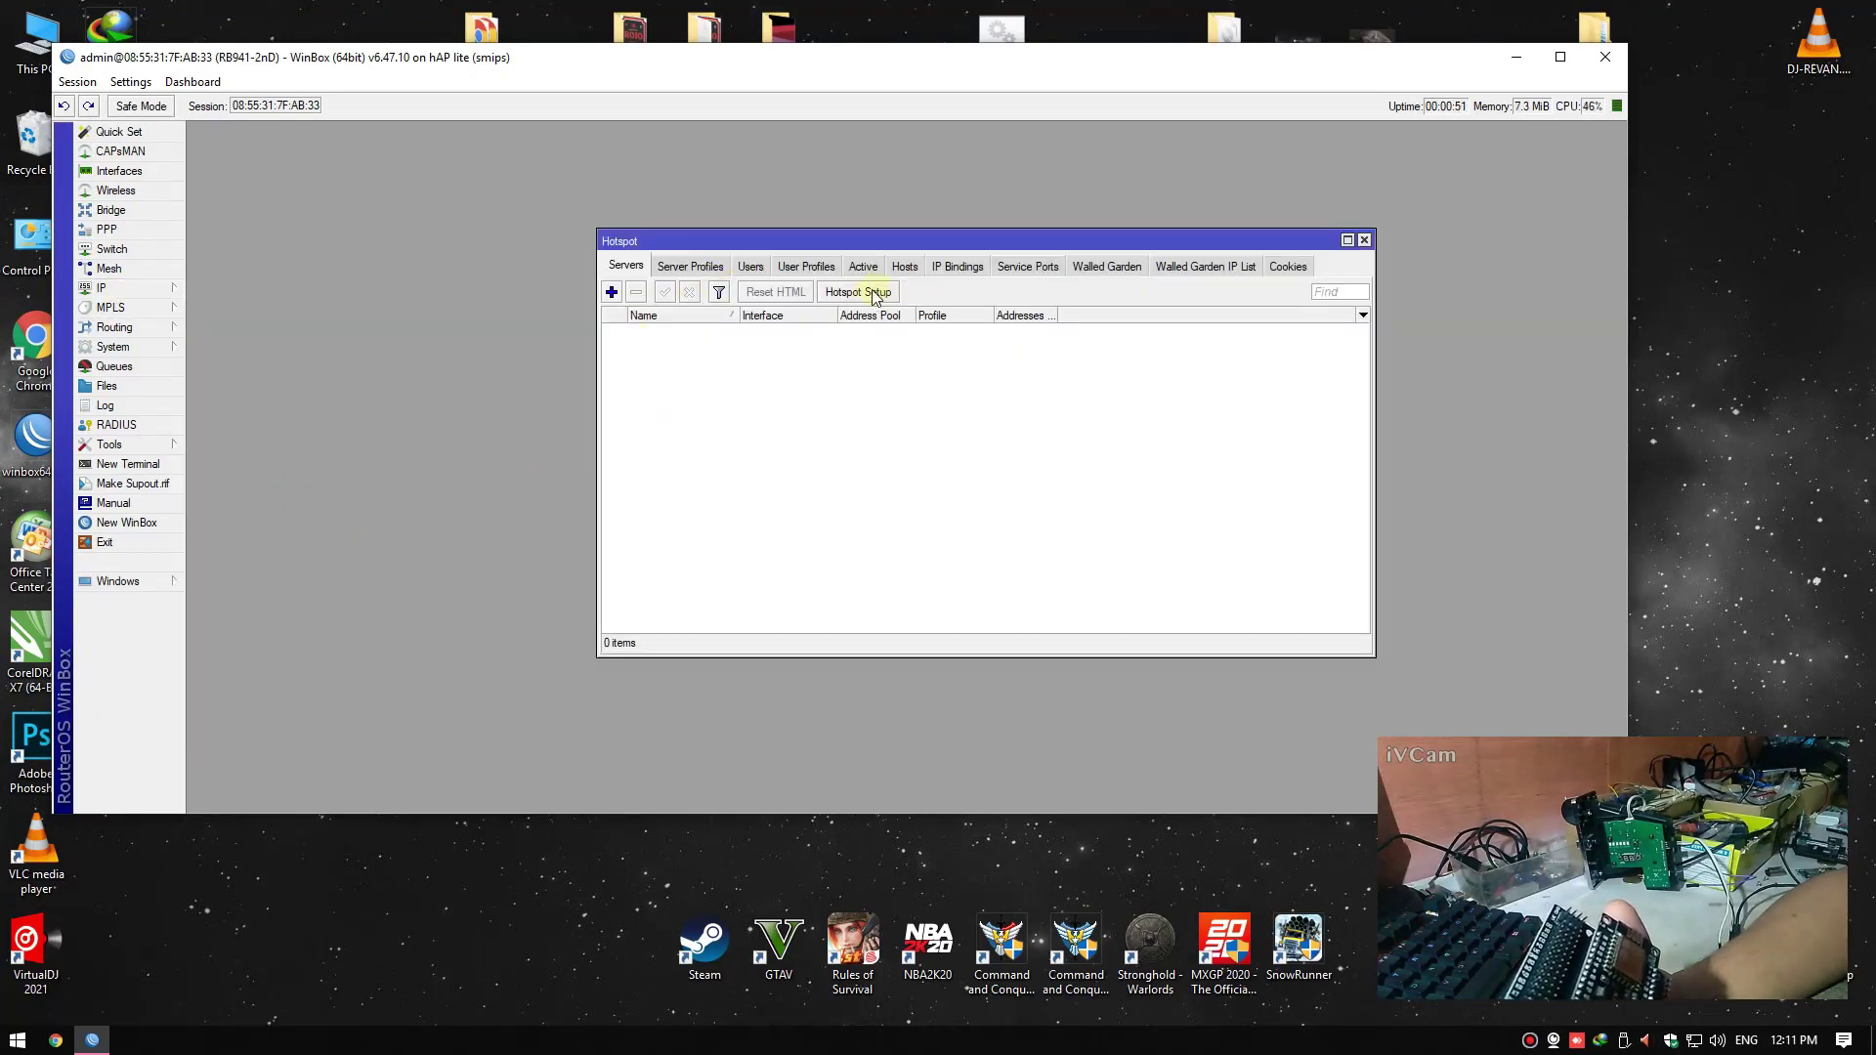
click(846, 298)
click(897, 451)
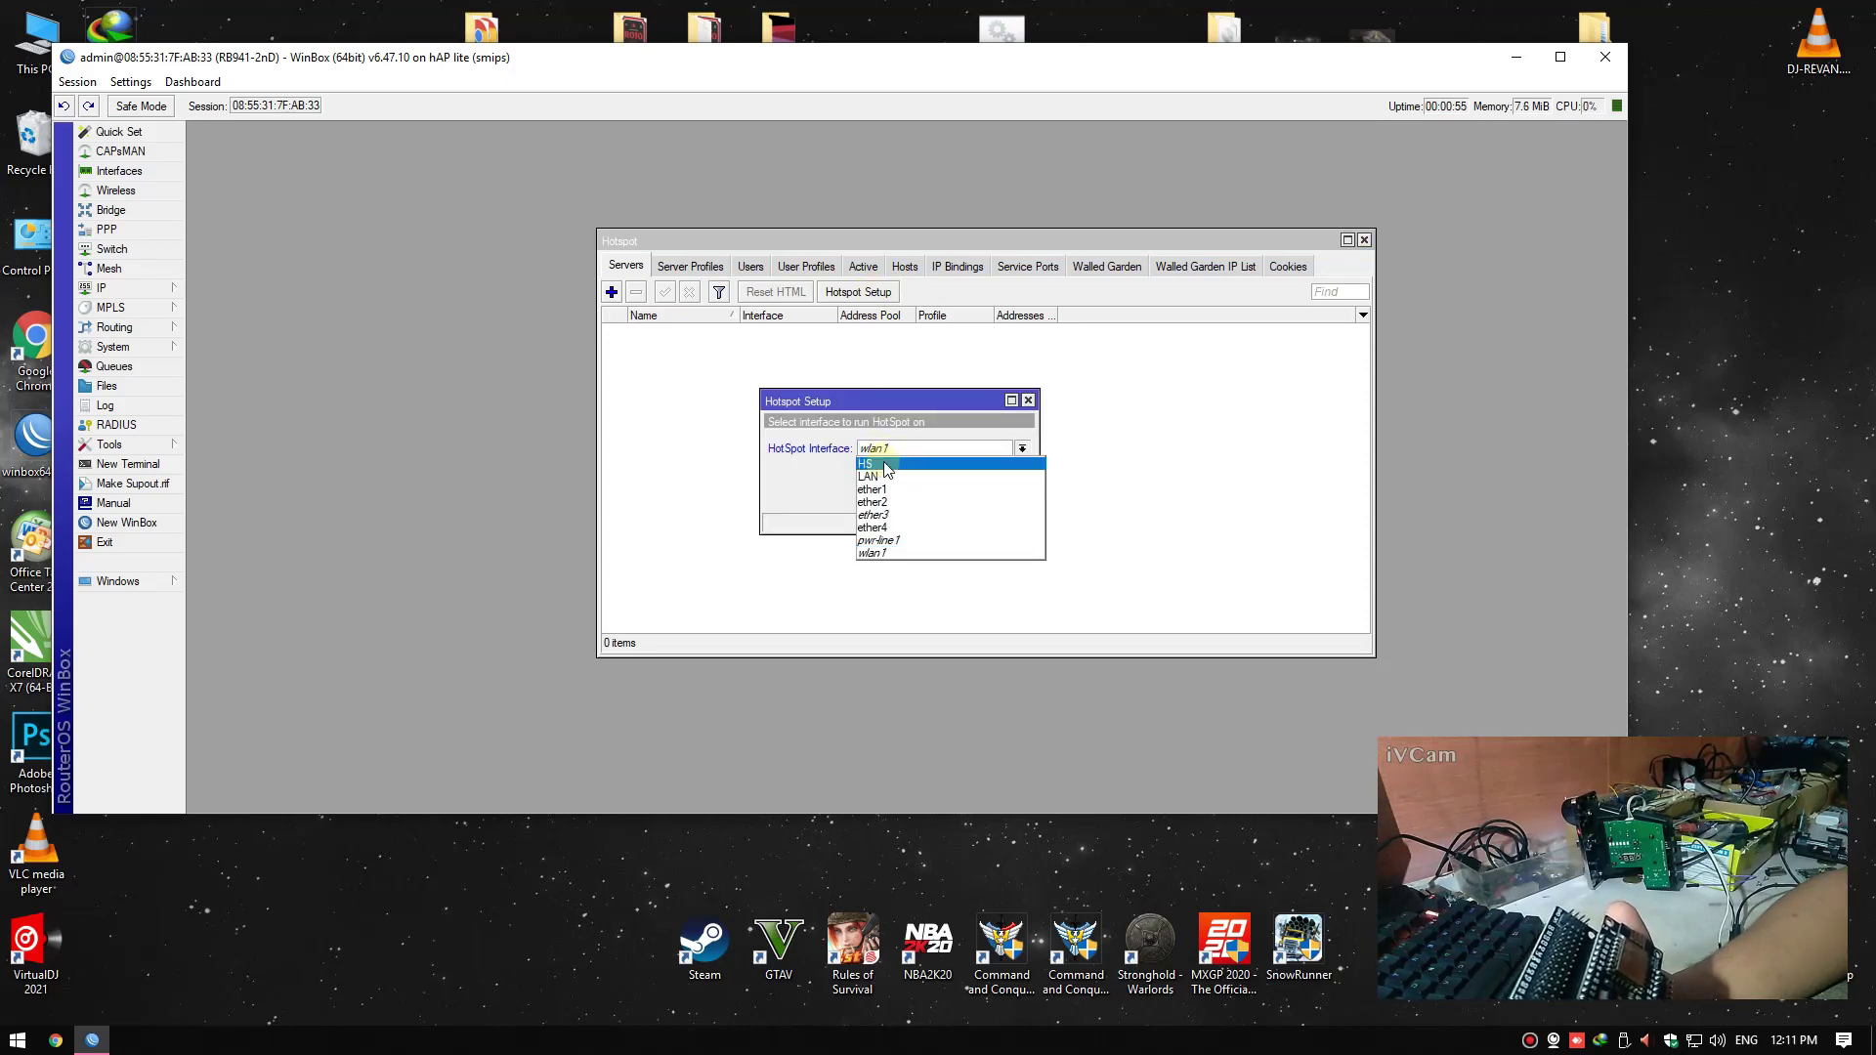
click(888, 465)
click(958, 497)
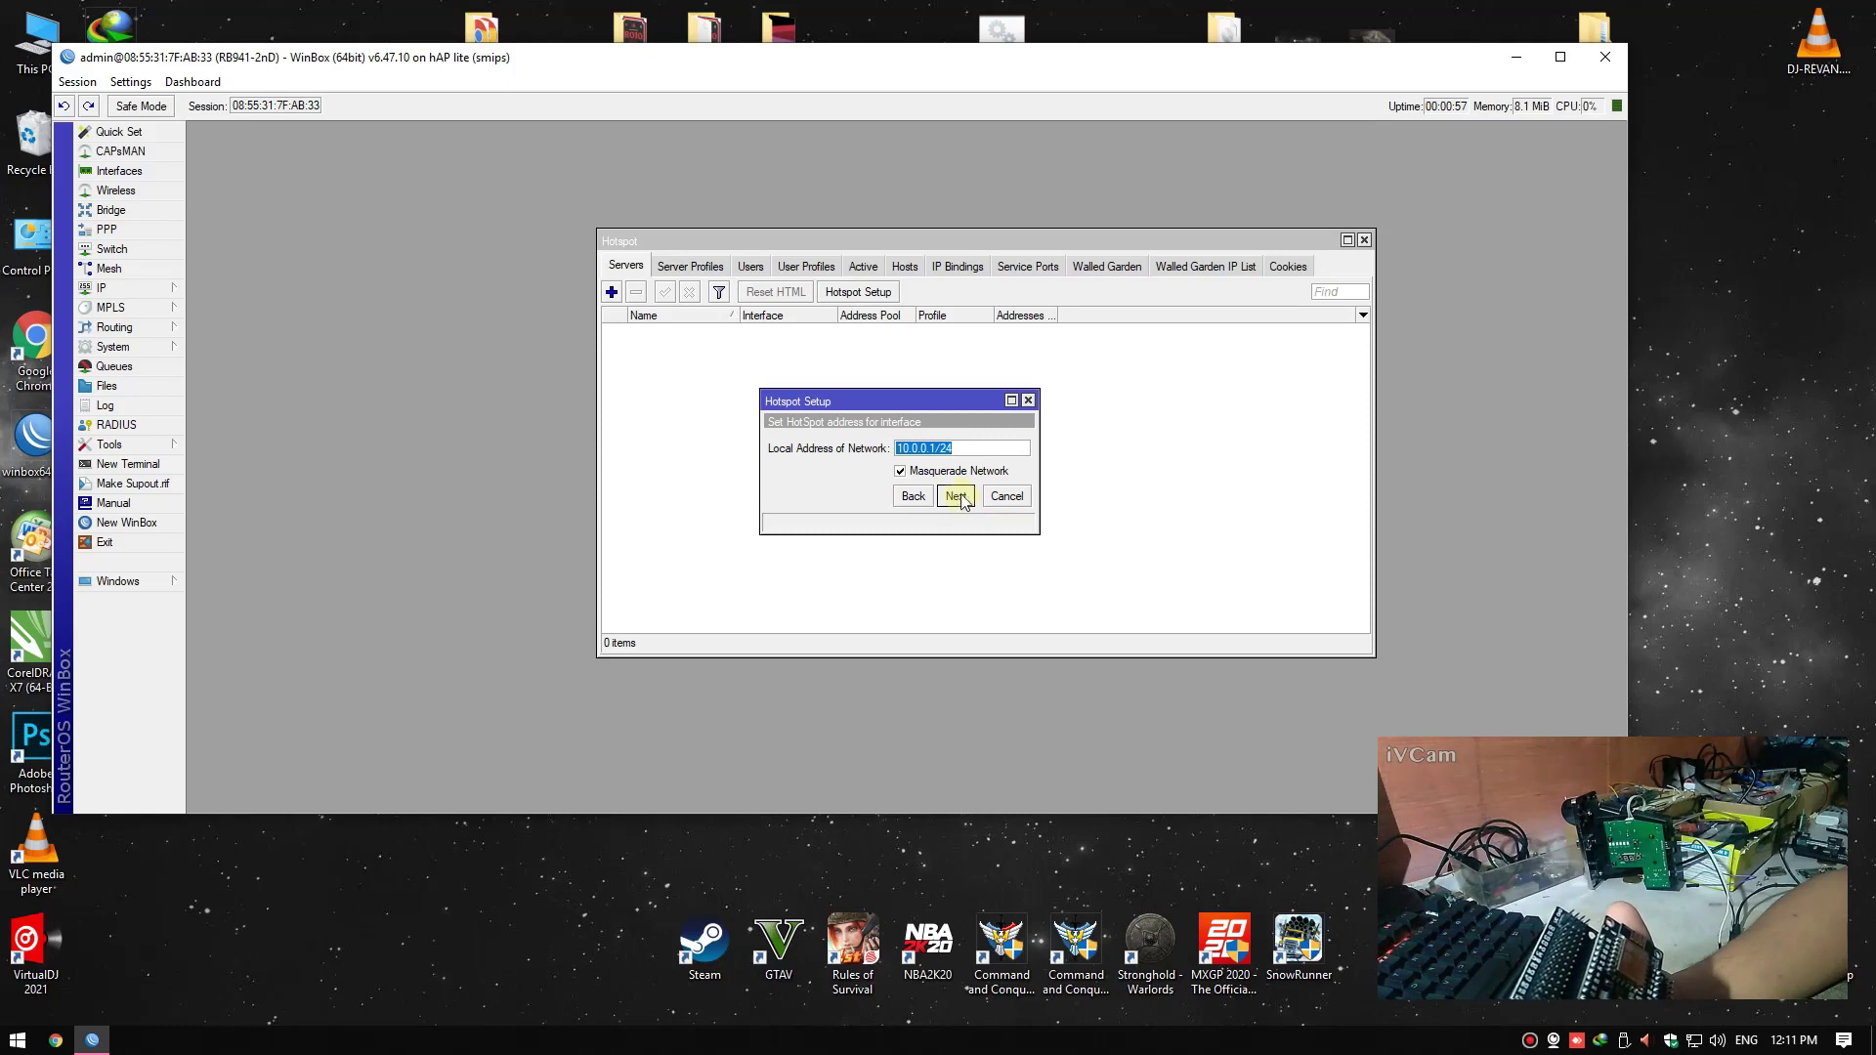
click(968, 448)
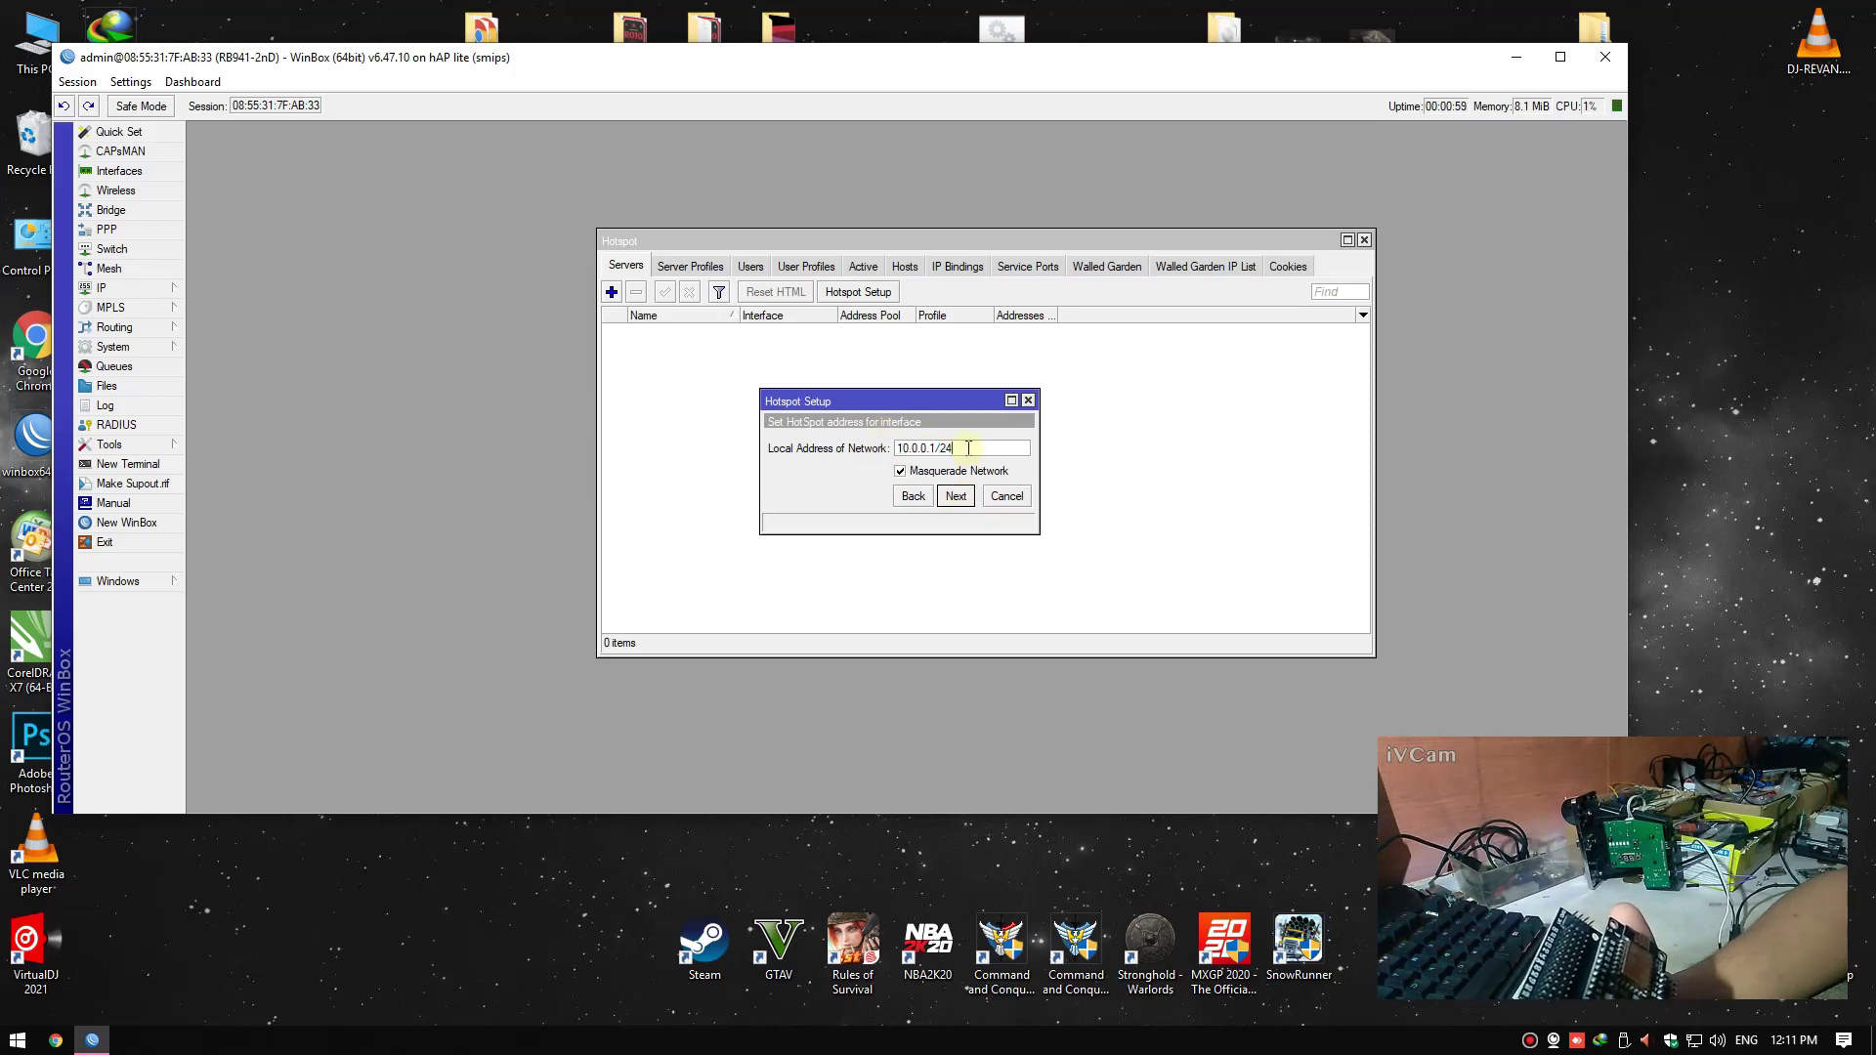
click(959, 497)
Review and accept the address pool 10.0.0.2-10.0.0.254
click(960, 496)
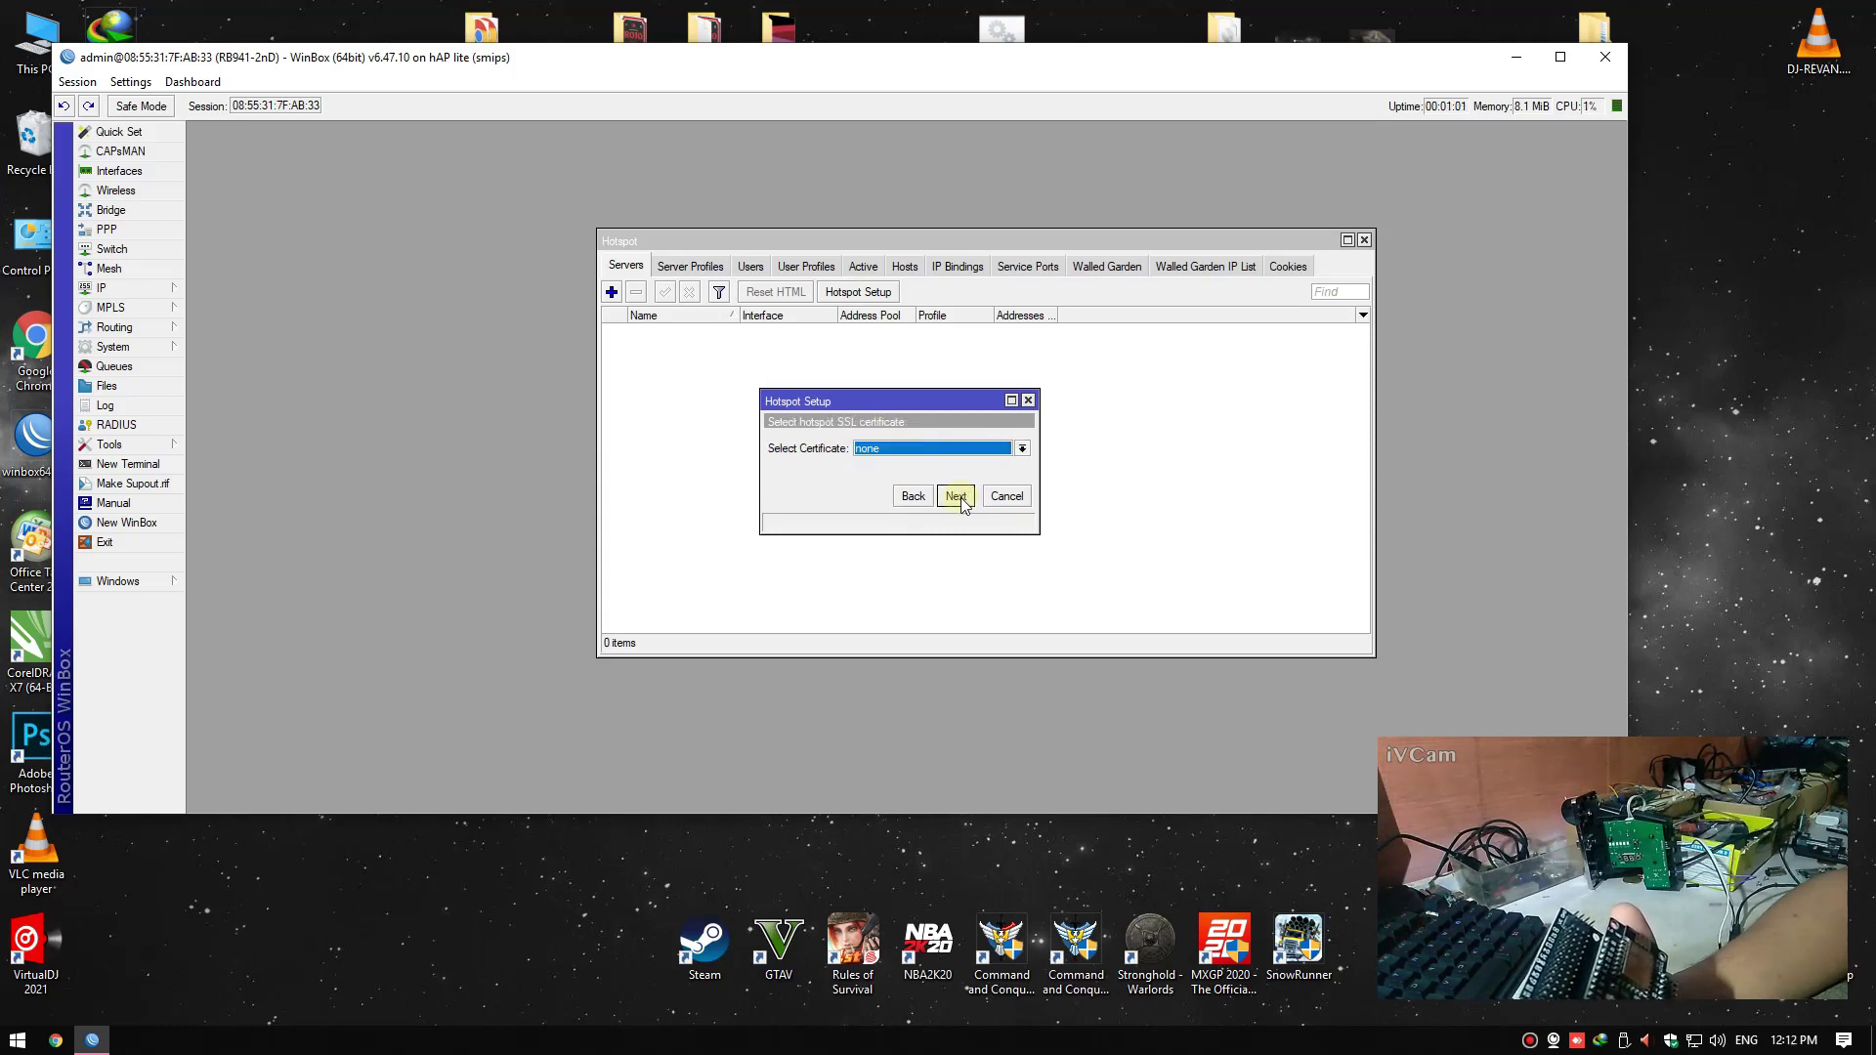
click(913, 496)
click(959, 449)
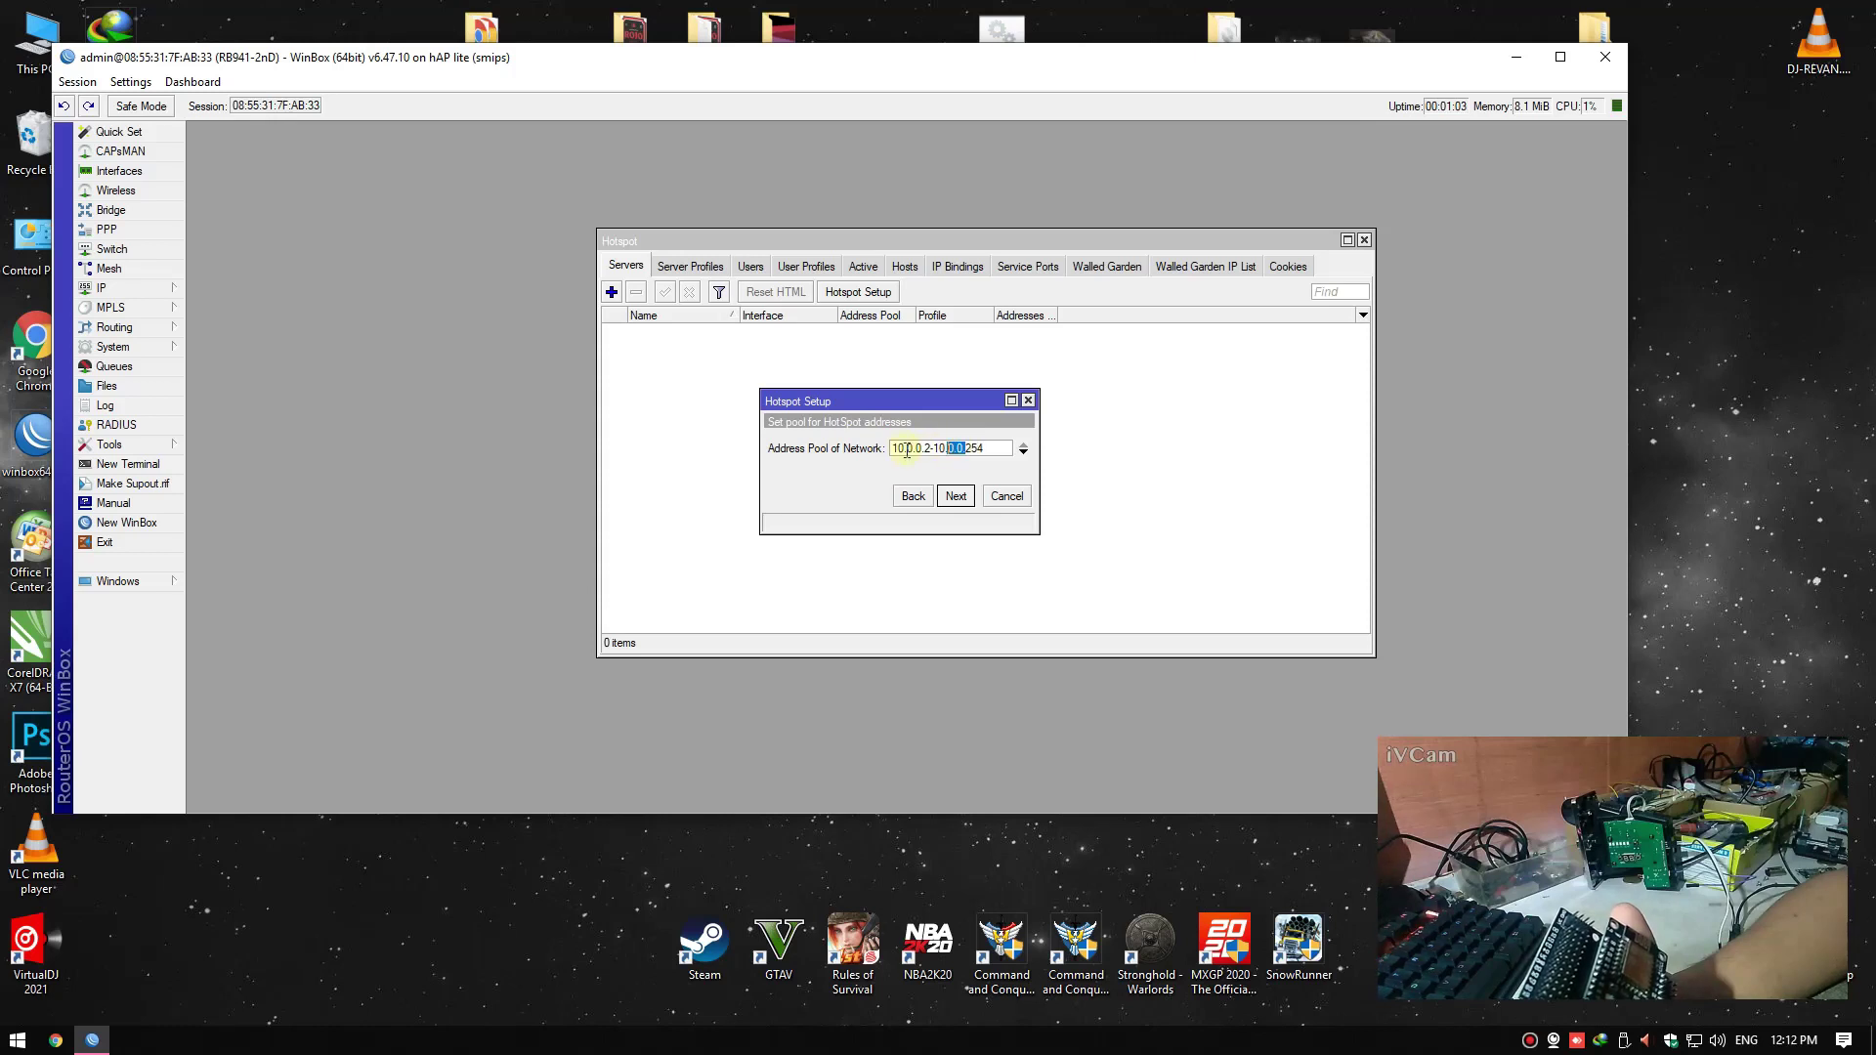
double_click(987, 449)
click(926, 450)
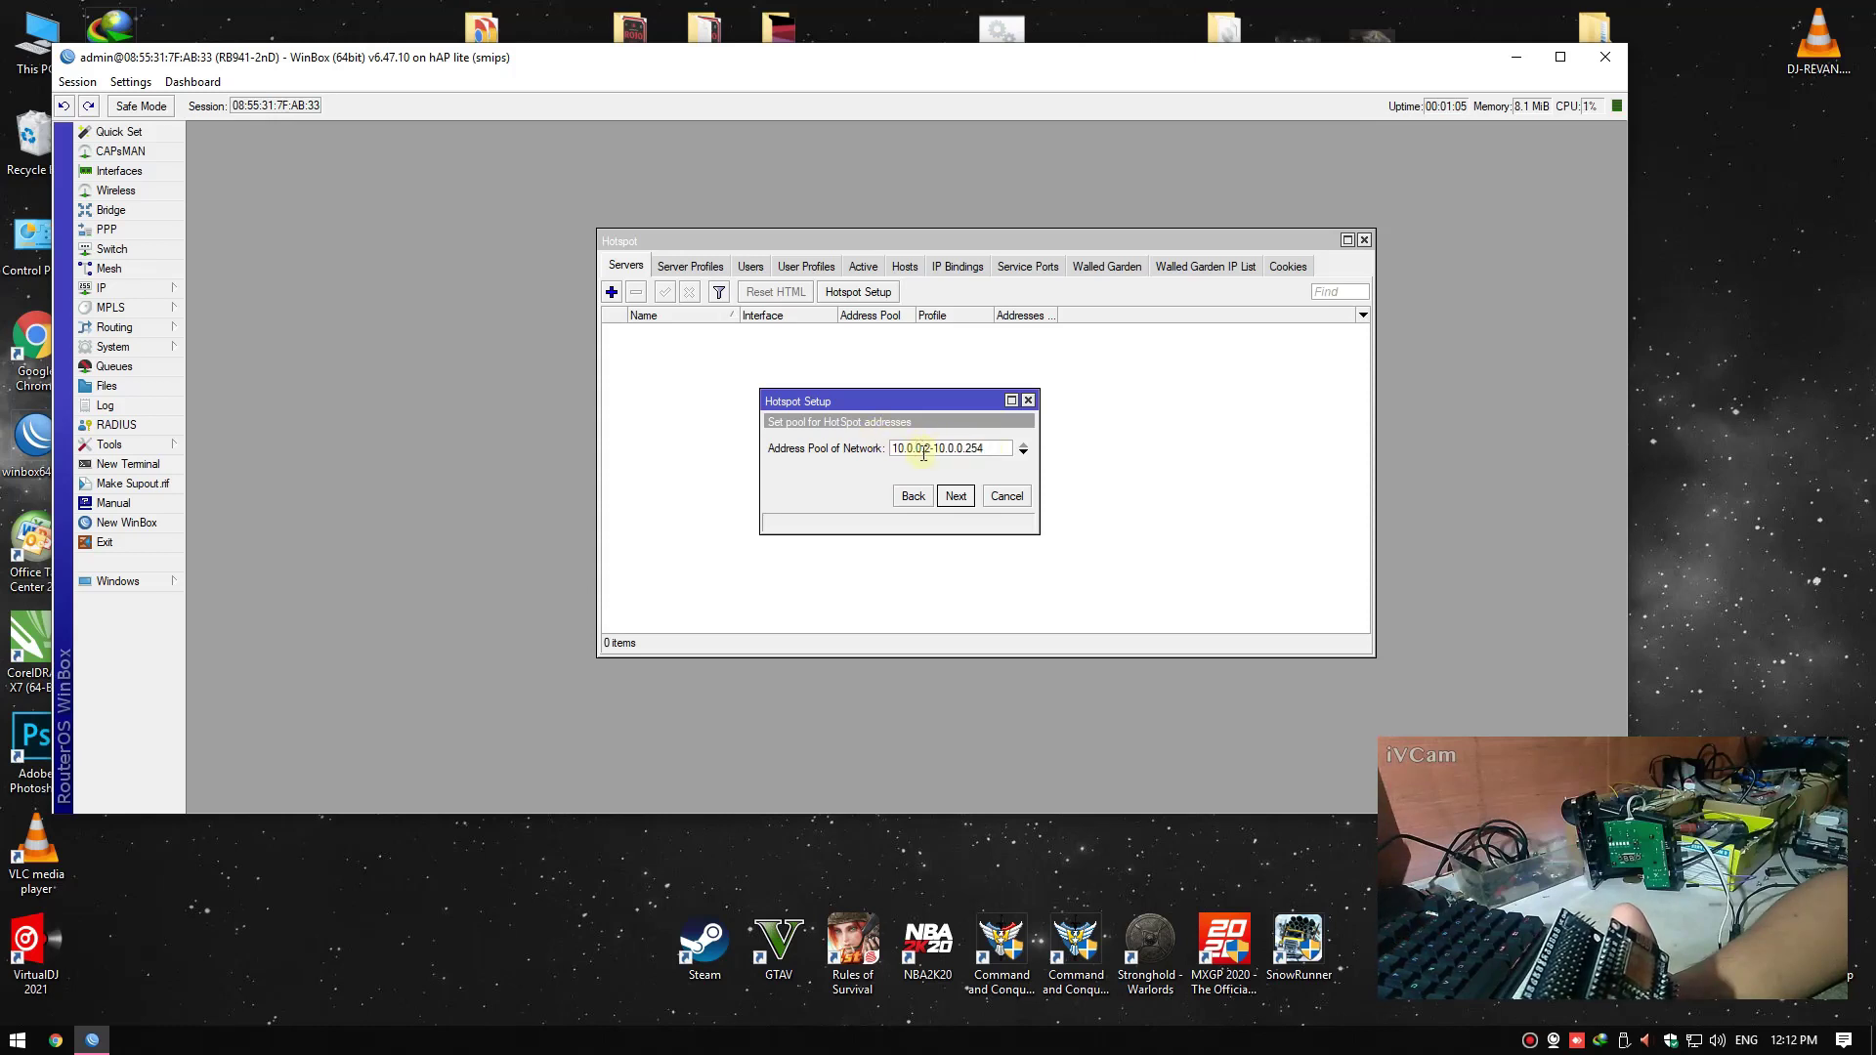
right_click(1788, 333)
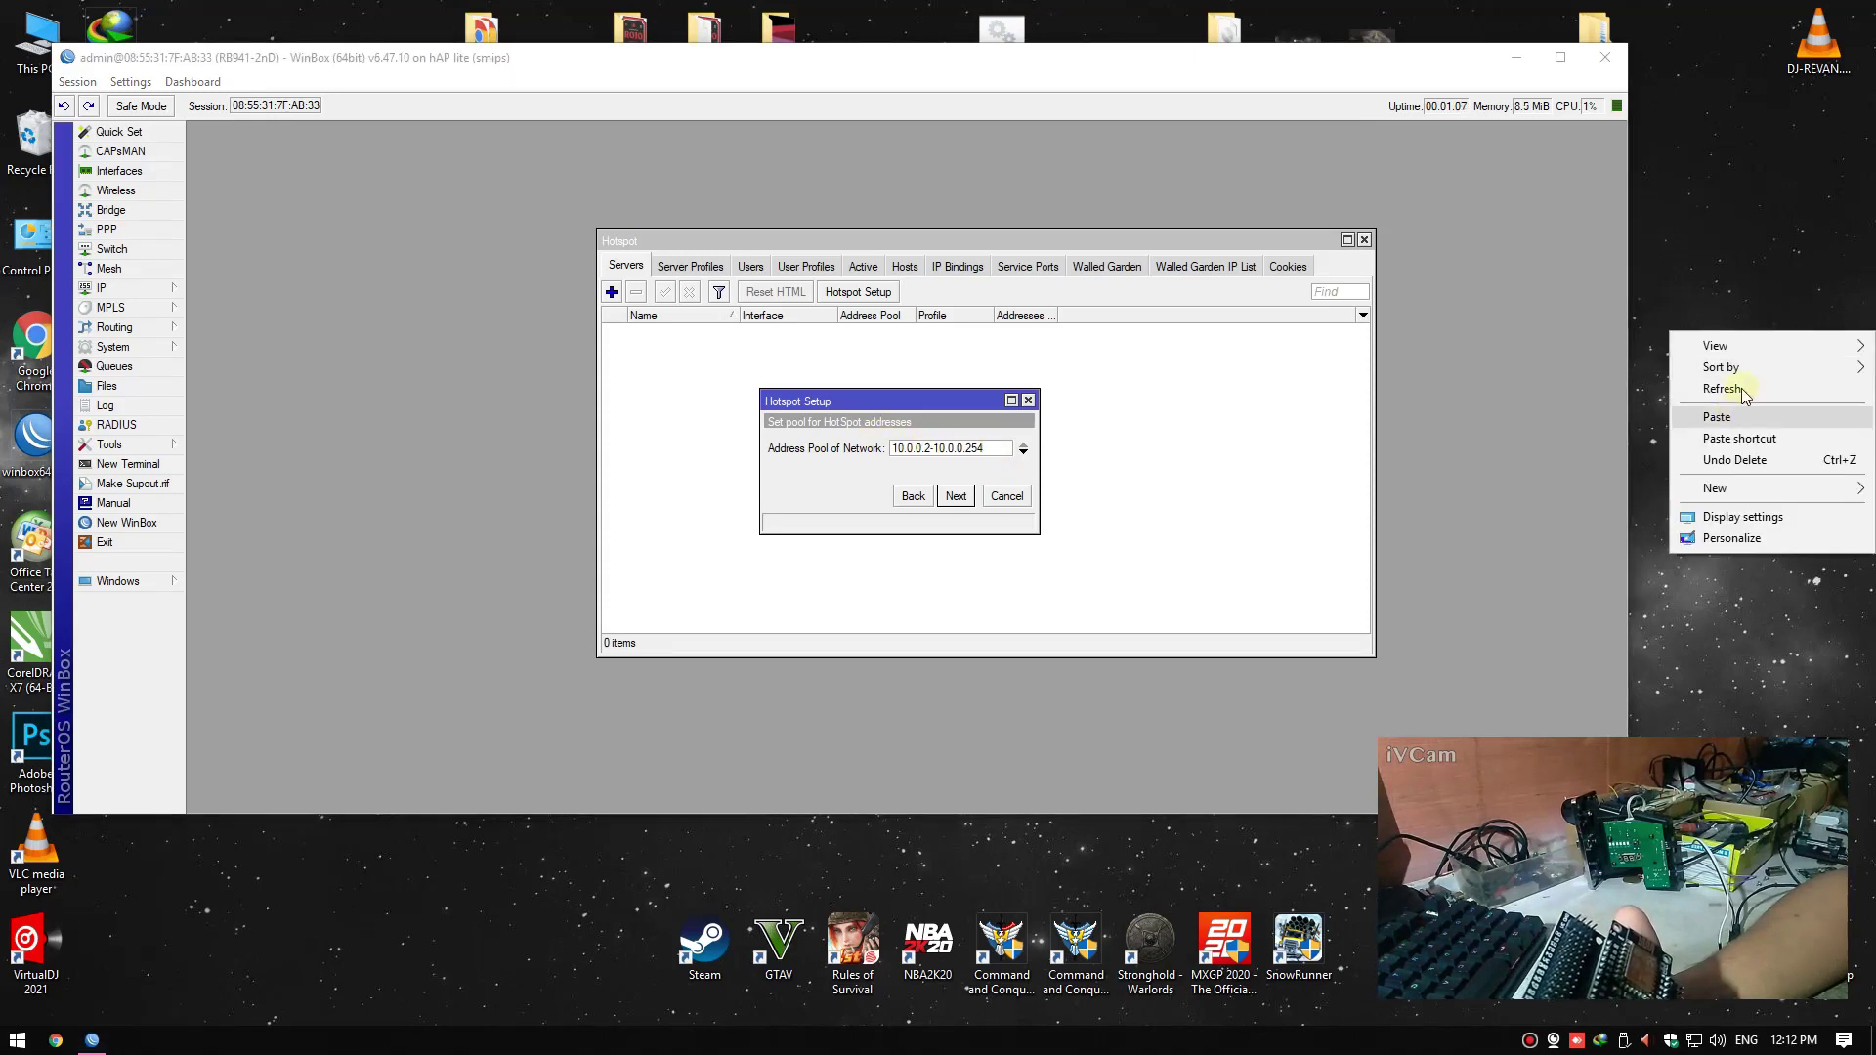
click(1722, 389)
right_click(1789, 352)
click(1722, 406)
click(725, 455)
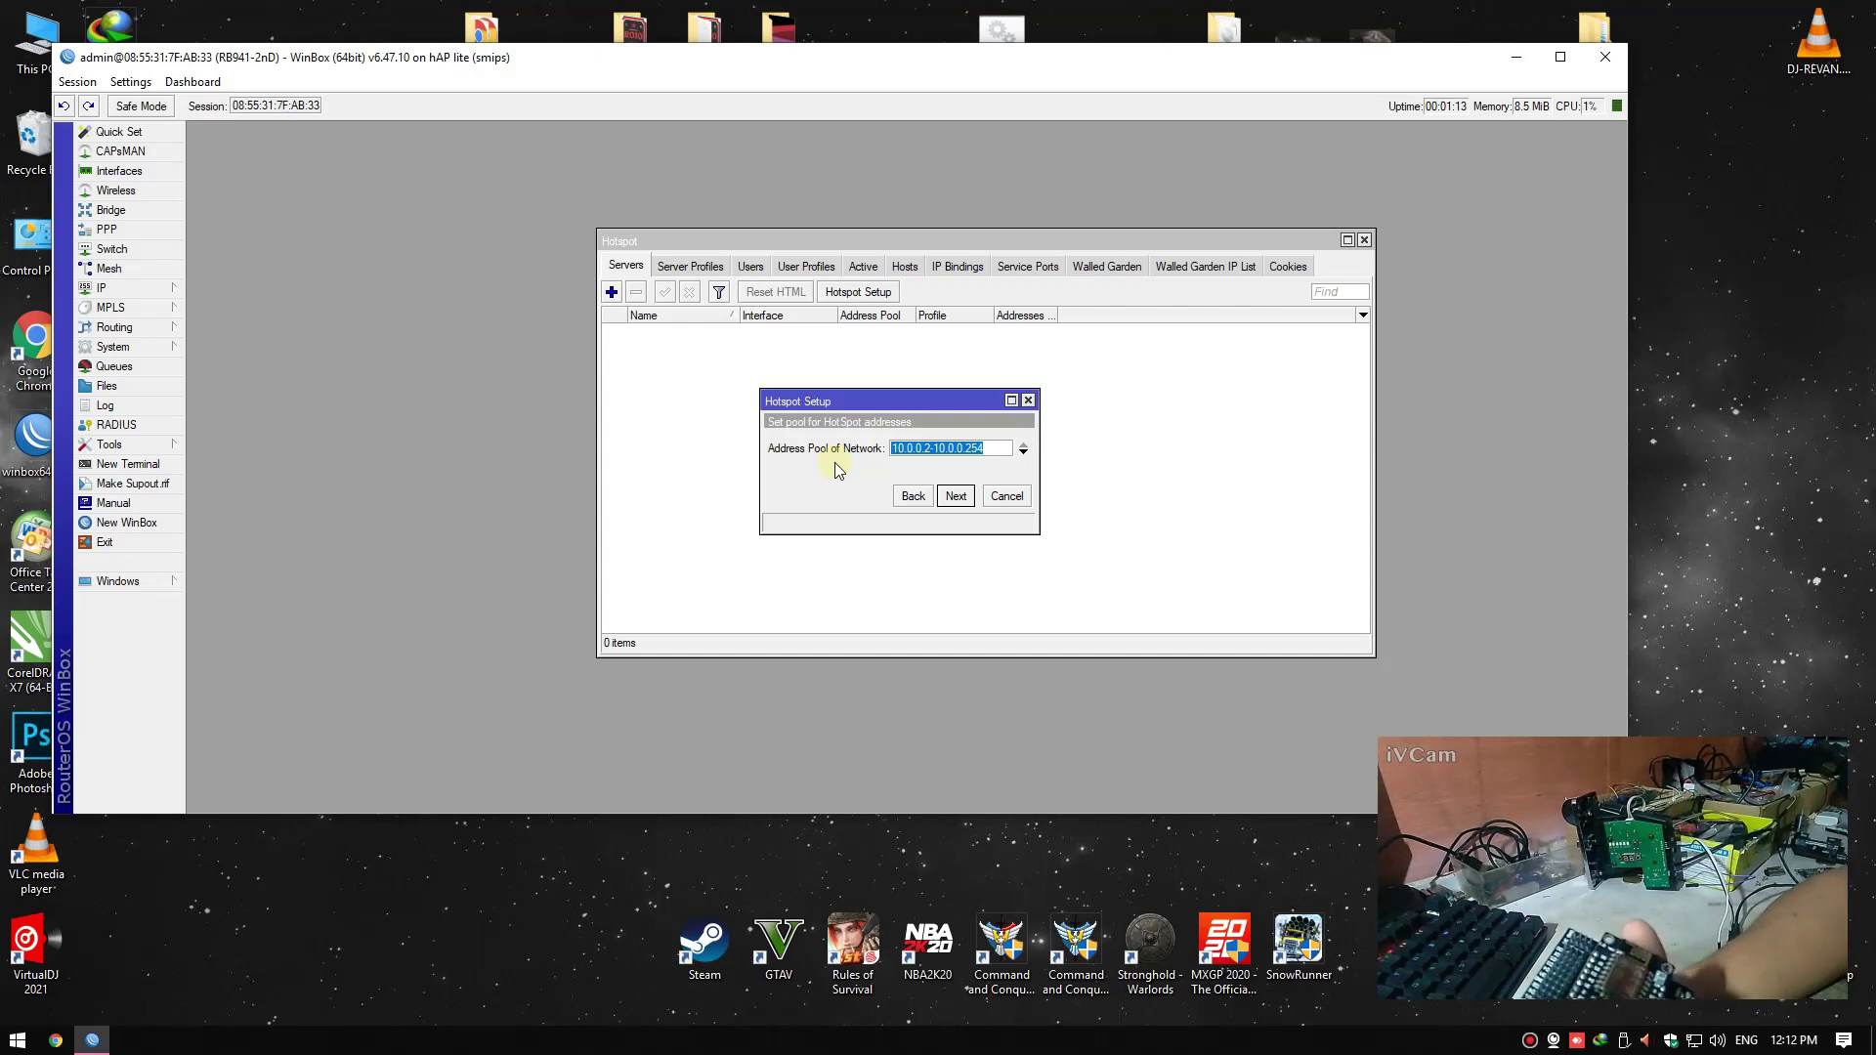
right_click(1722, 447)
click(1722, 508)
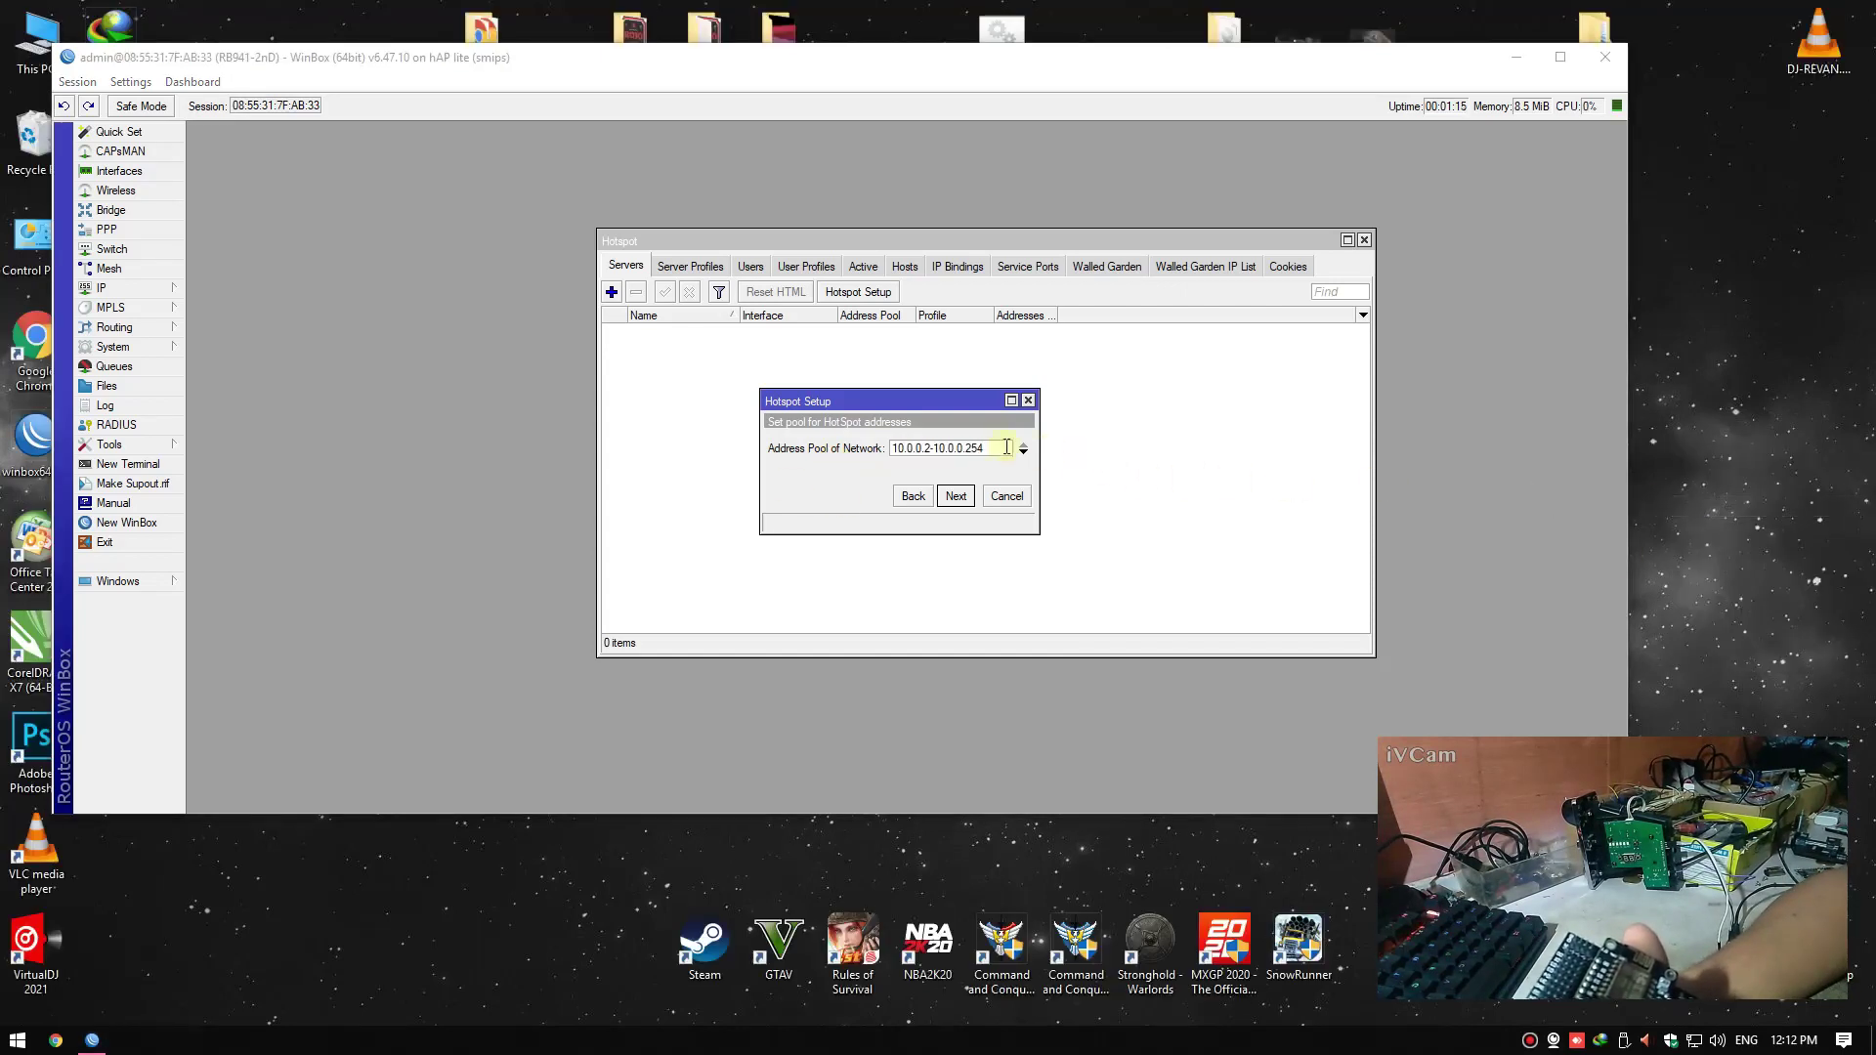
click(956, 496)
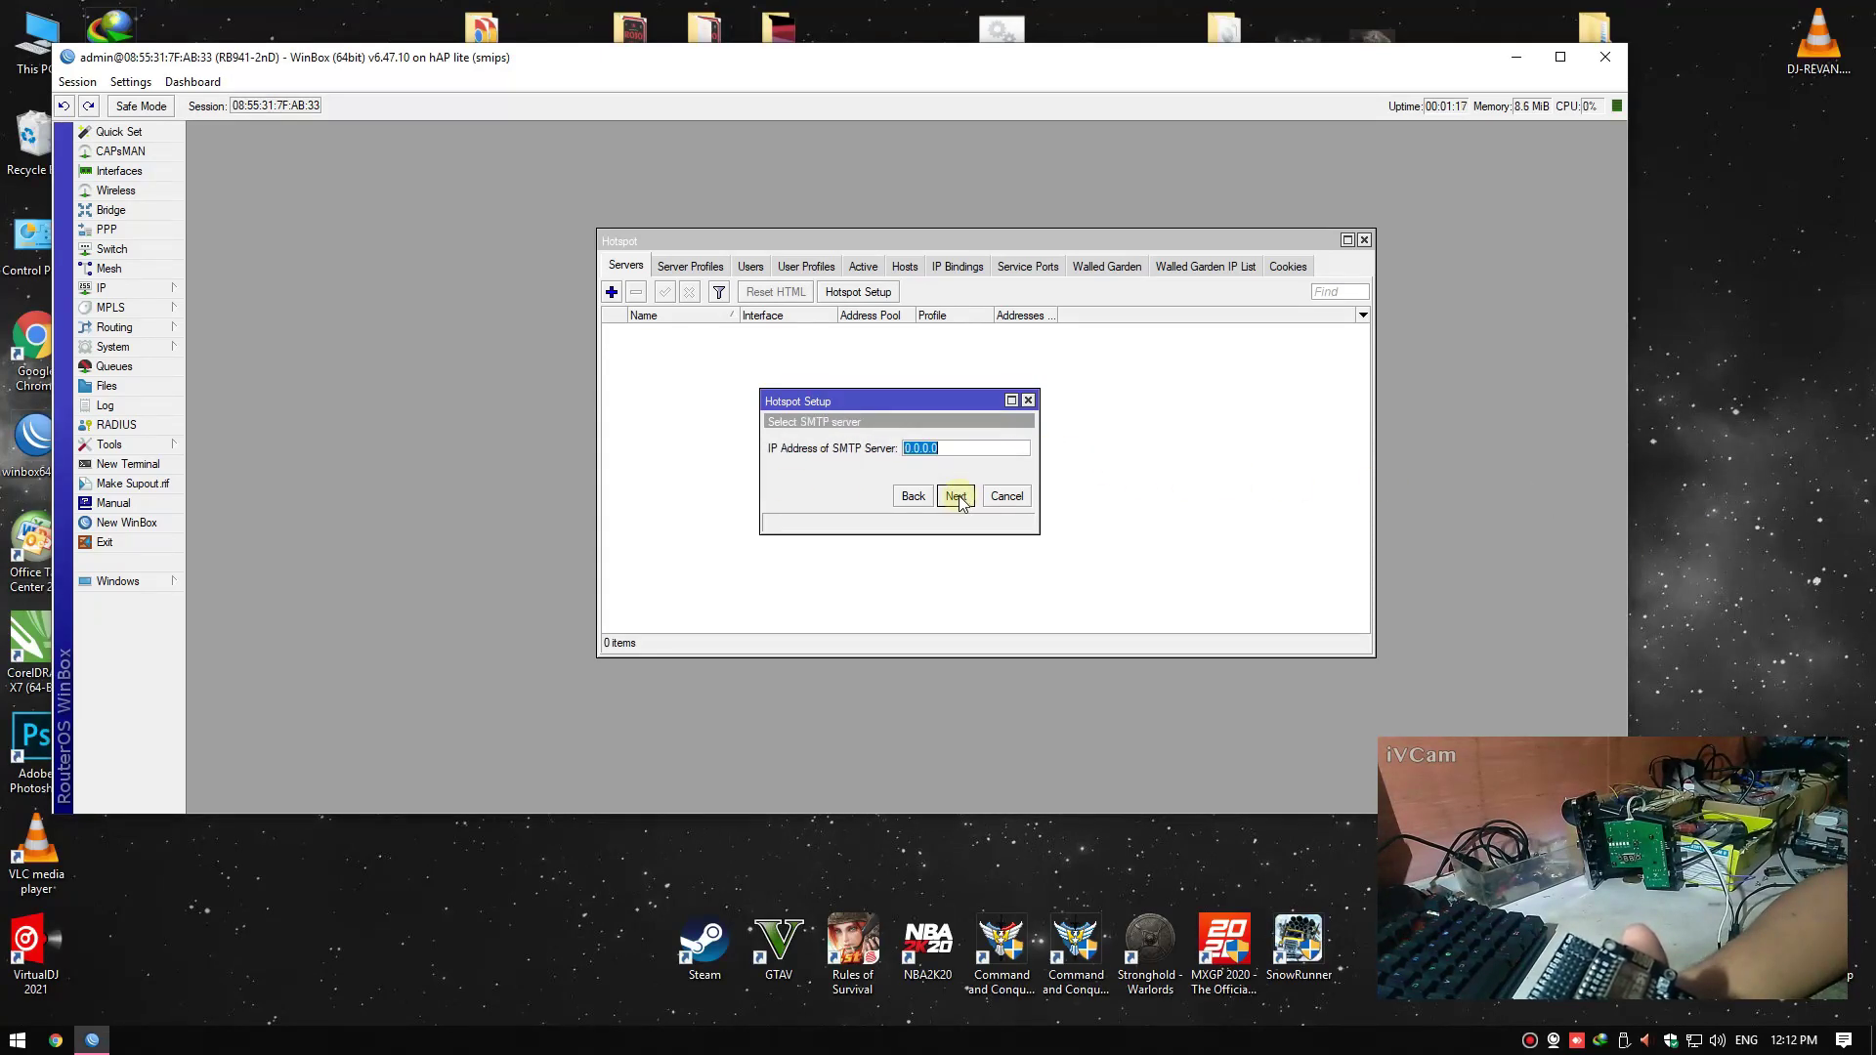
Skip SMTP, set DNS name krixer.net, give the hotspot user a password, and finish
click(957, 497)
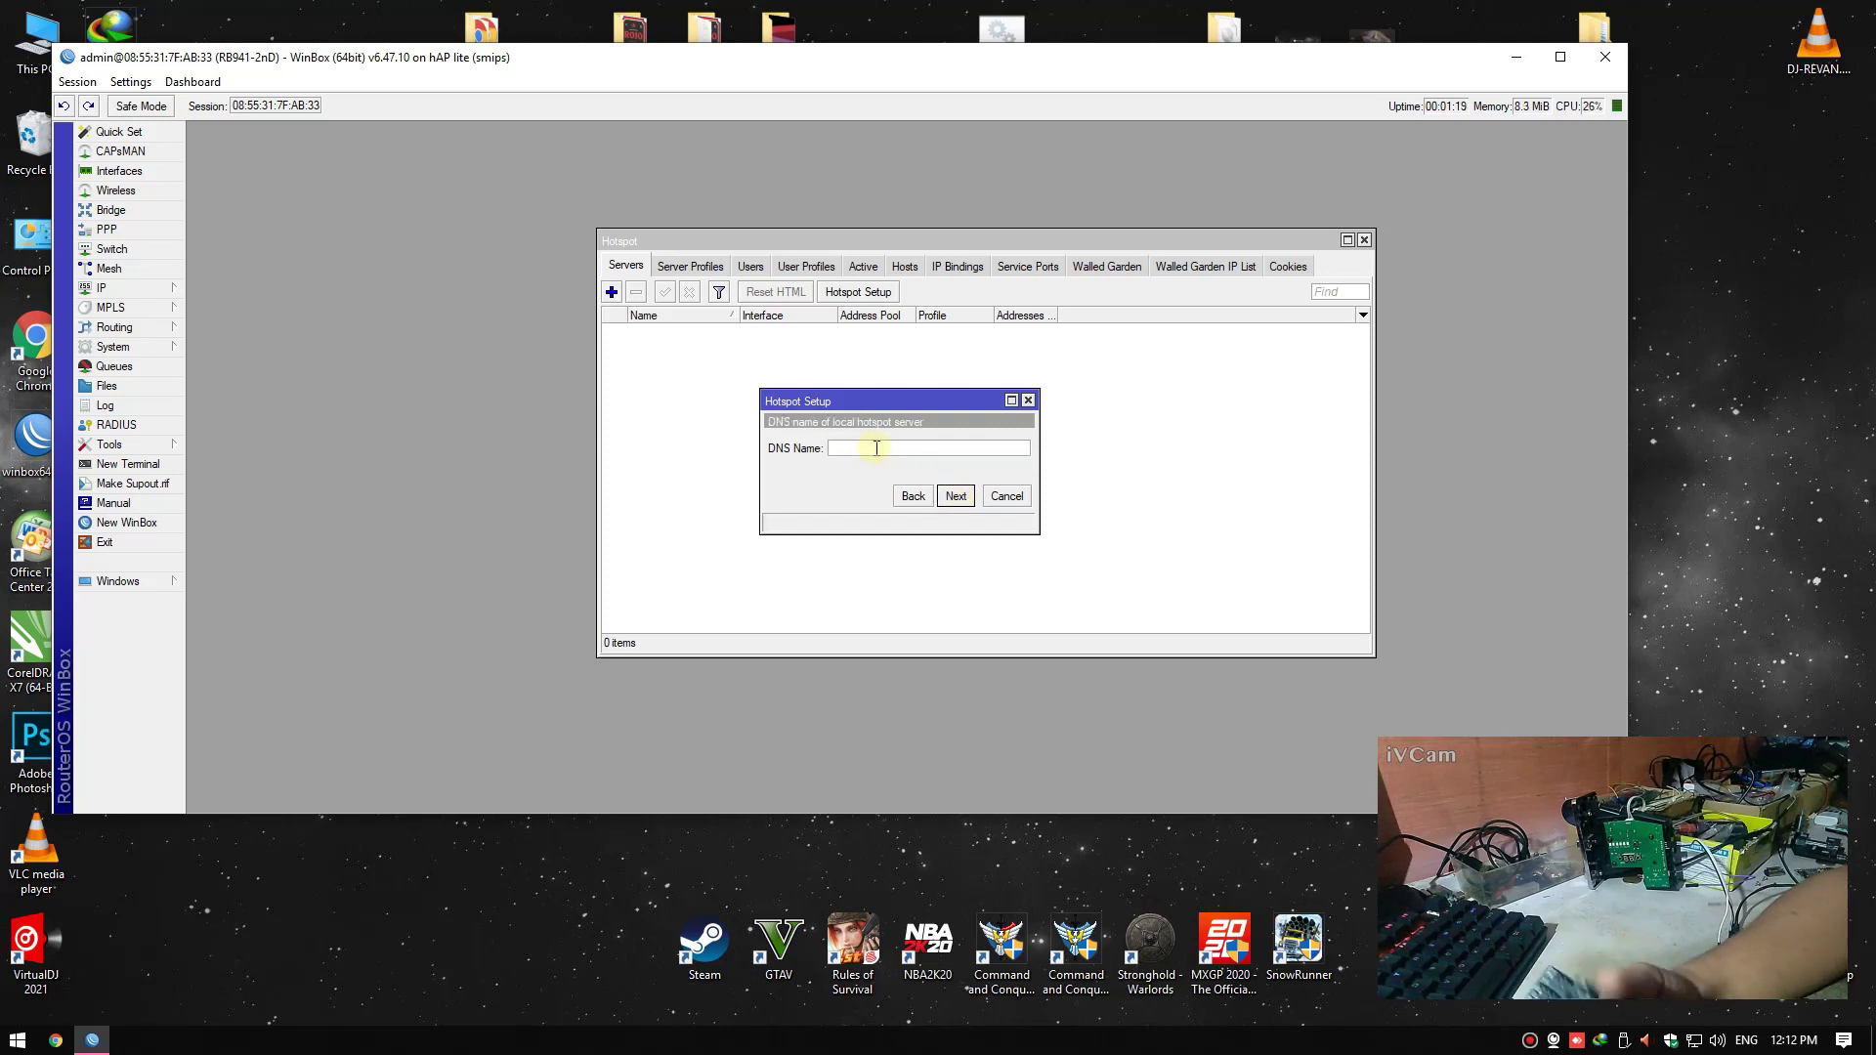
click(877, 447)
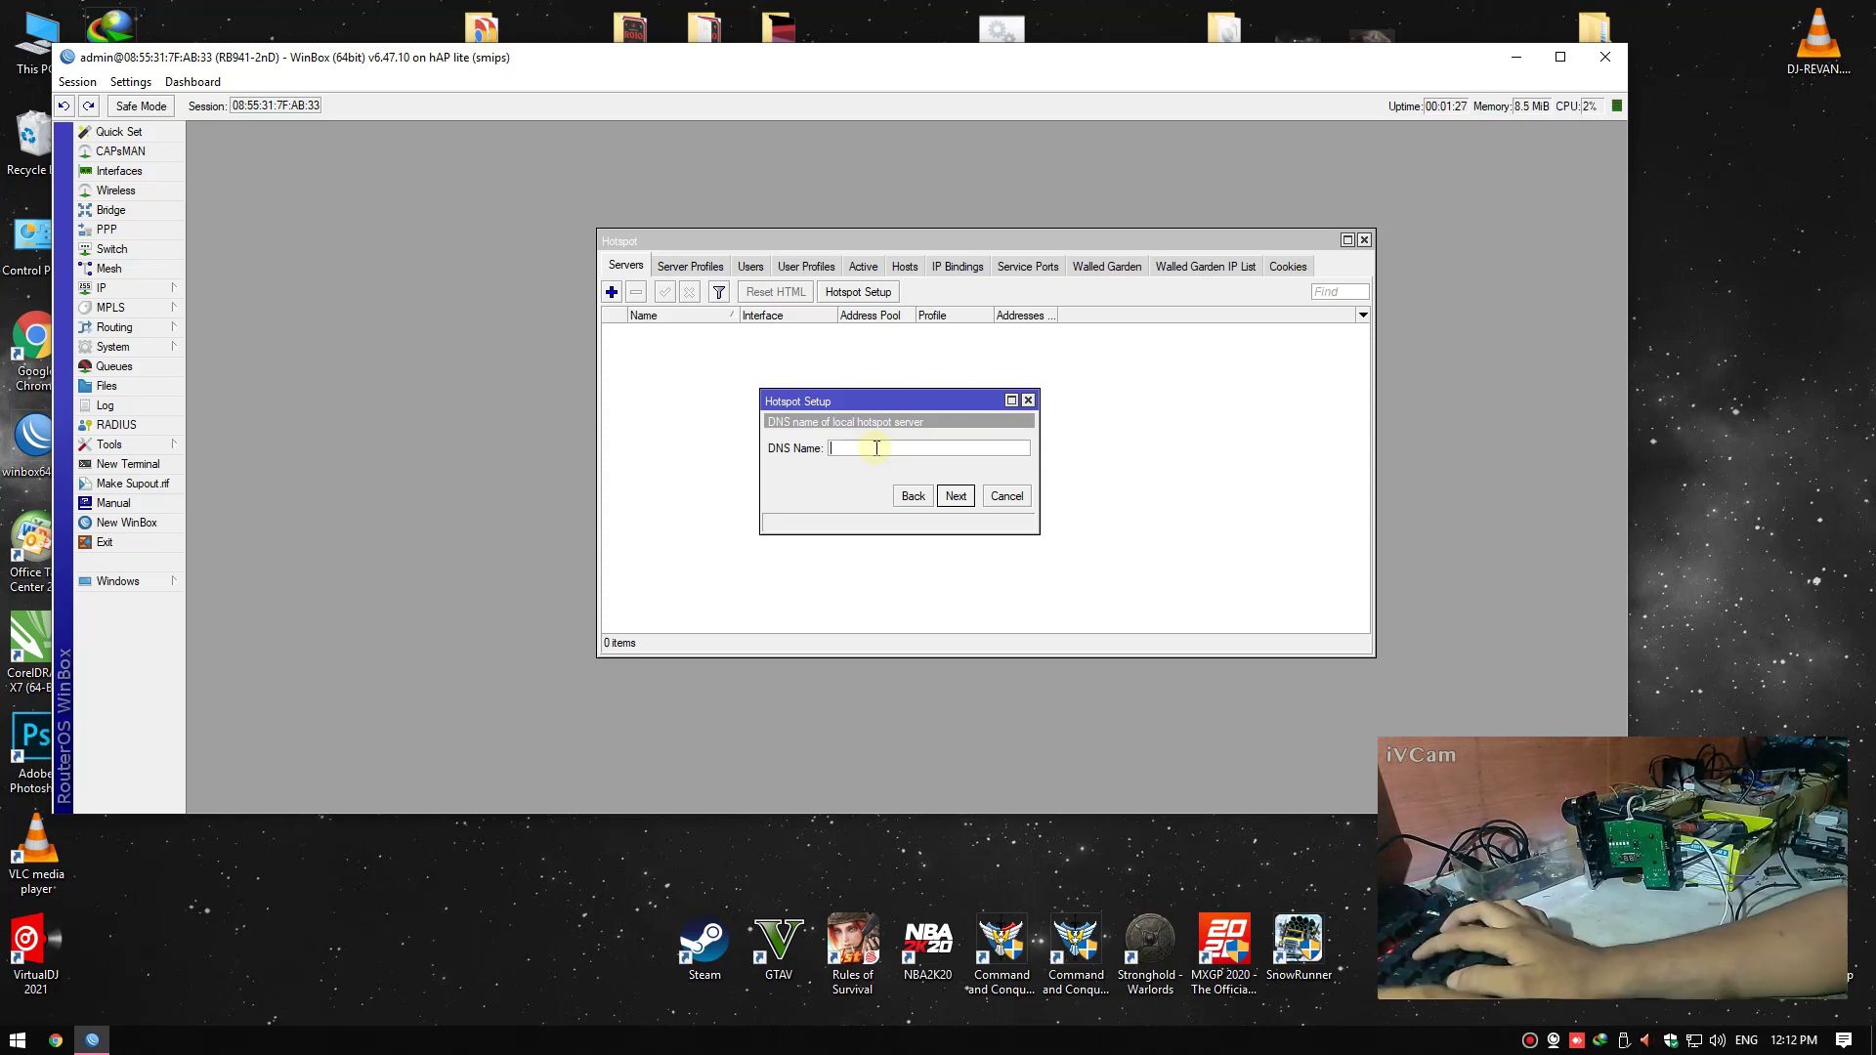
text(krixer.net)
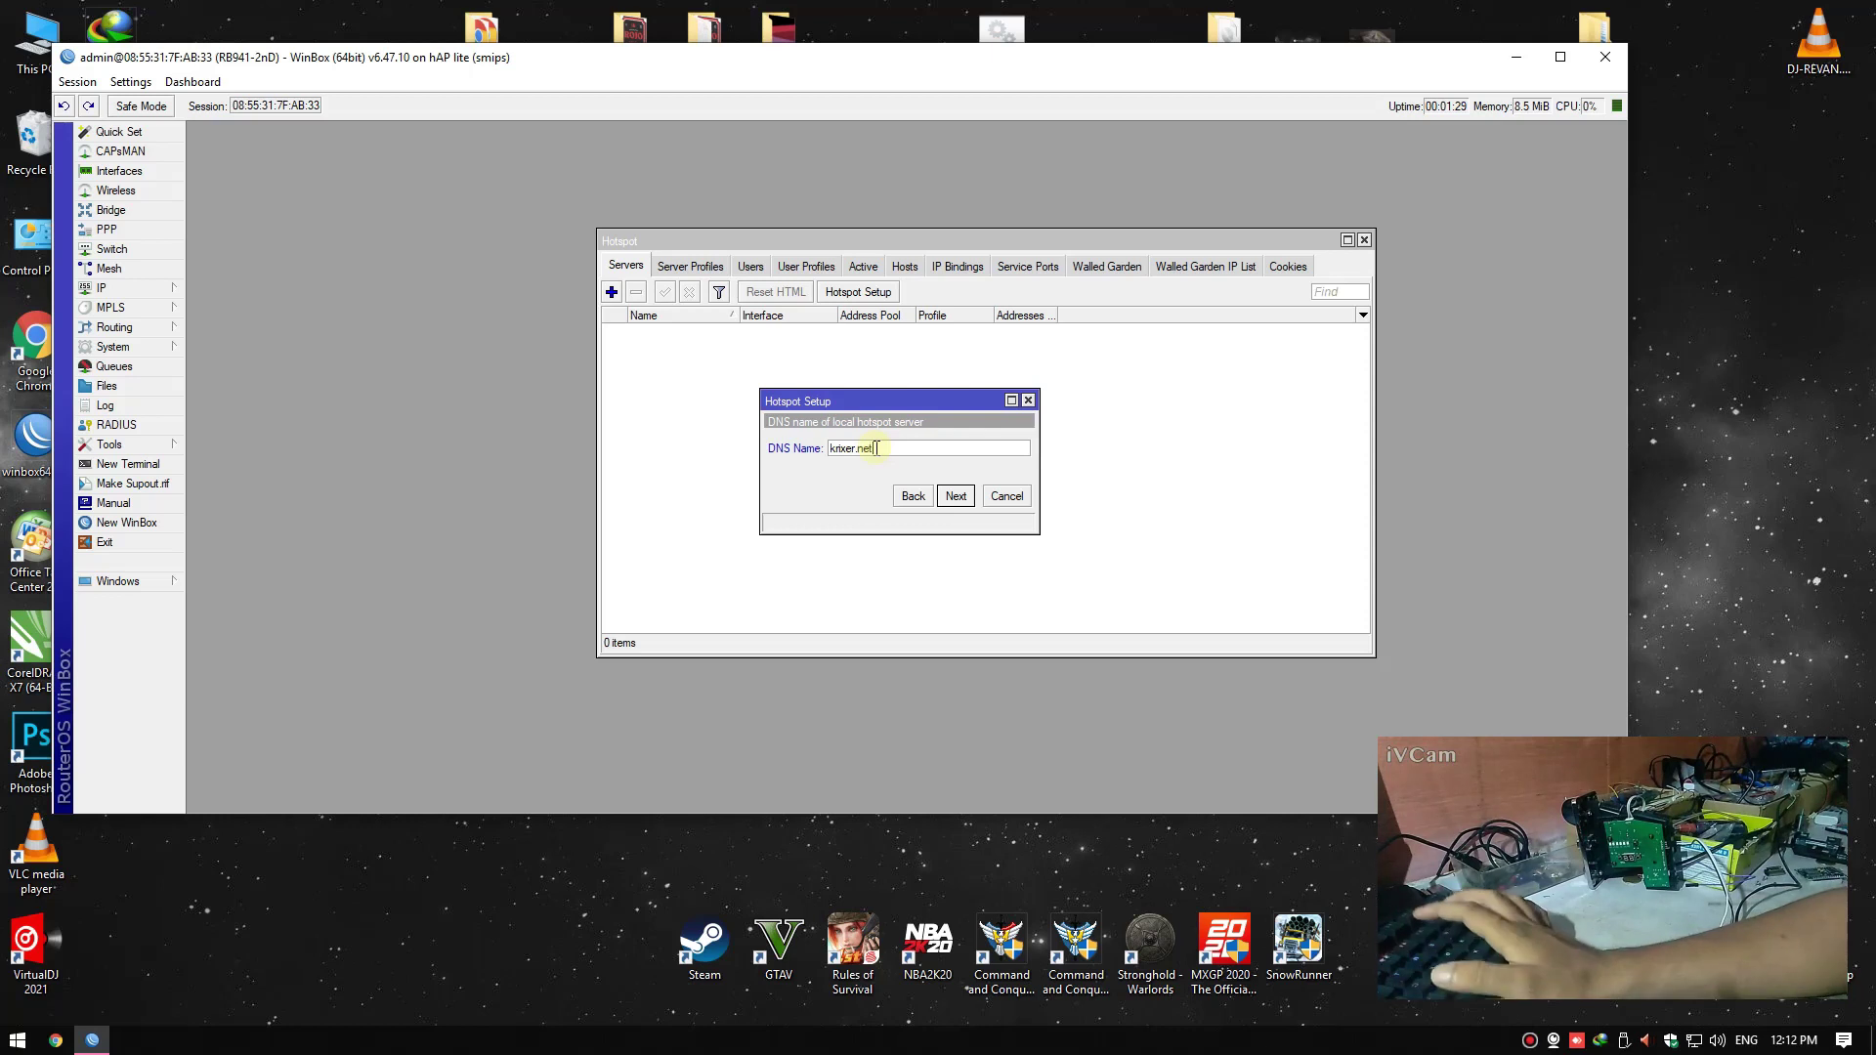
click(956, 496)
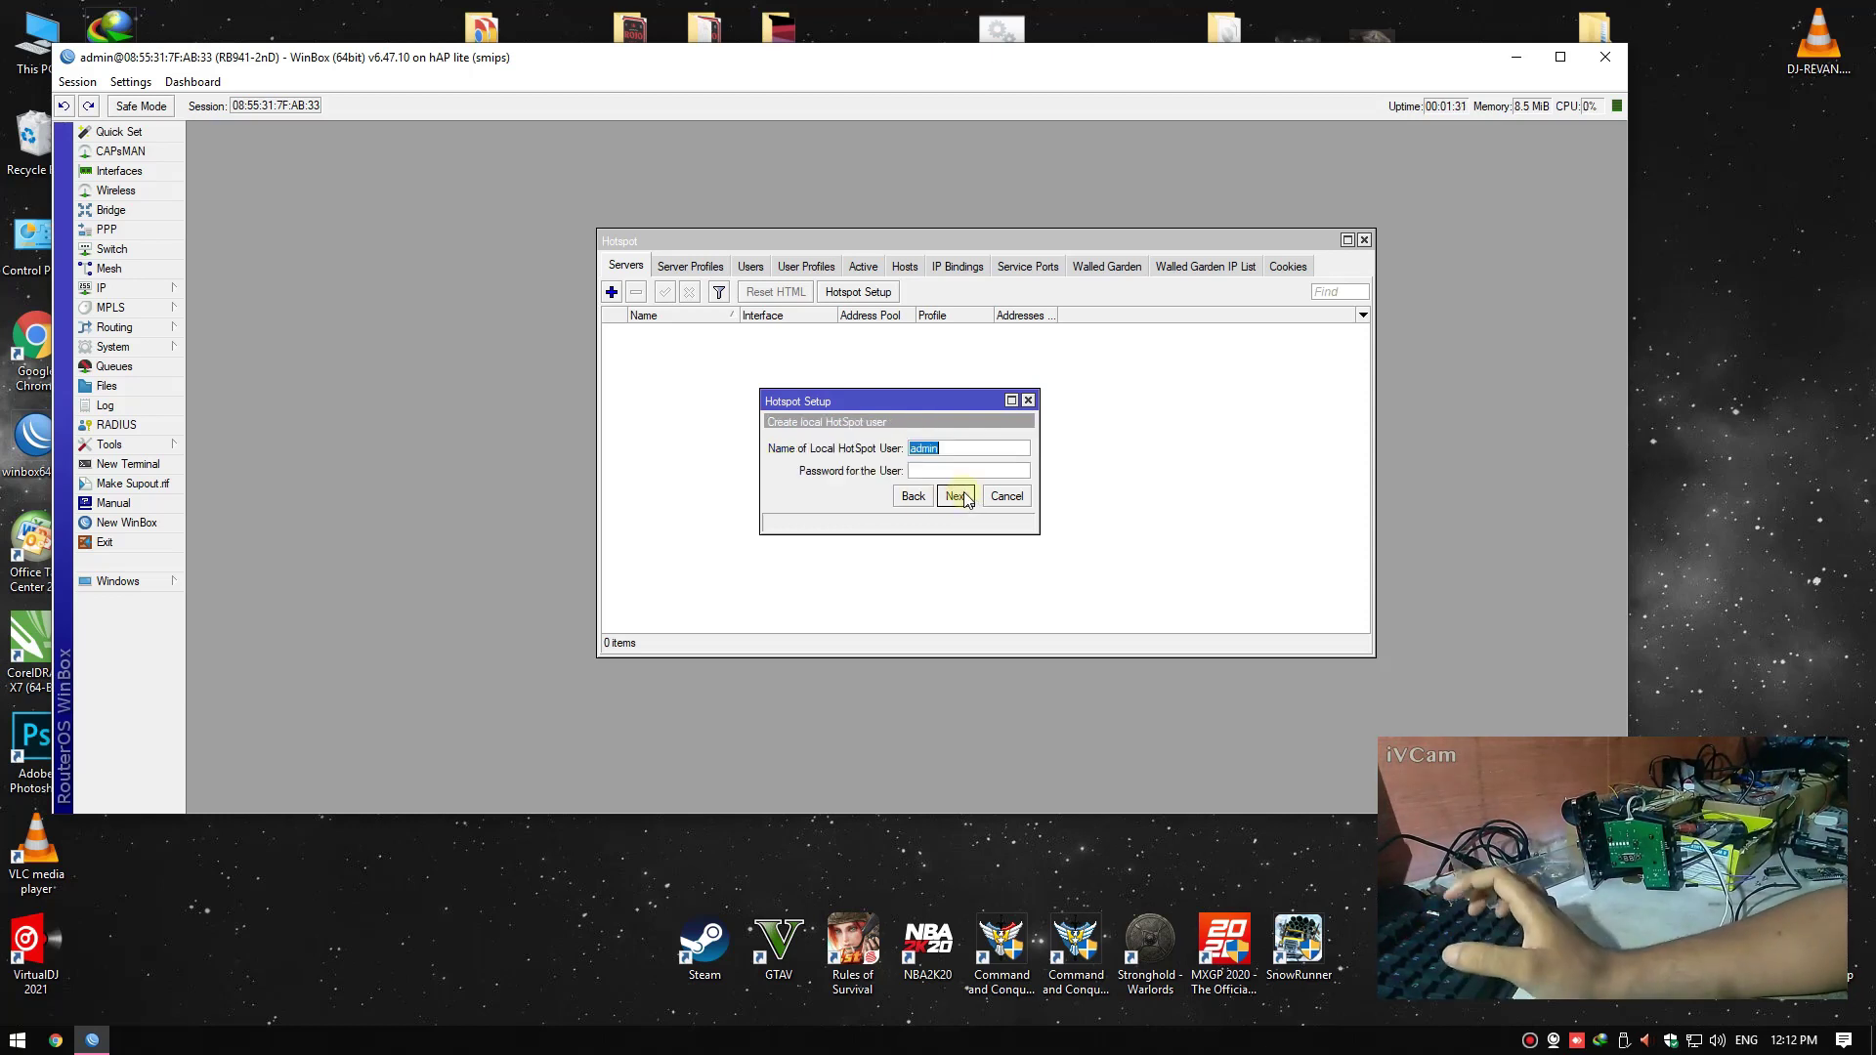
click(958, 470)
text(admin123)
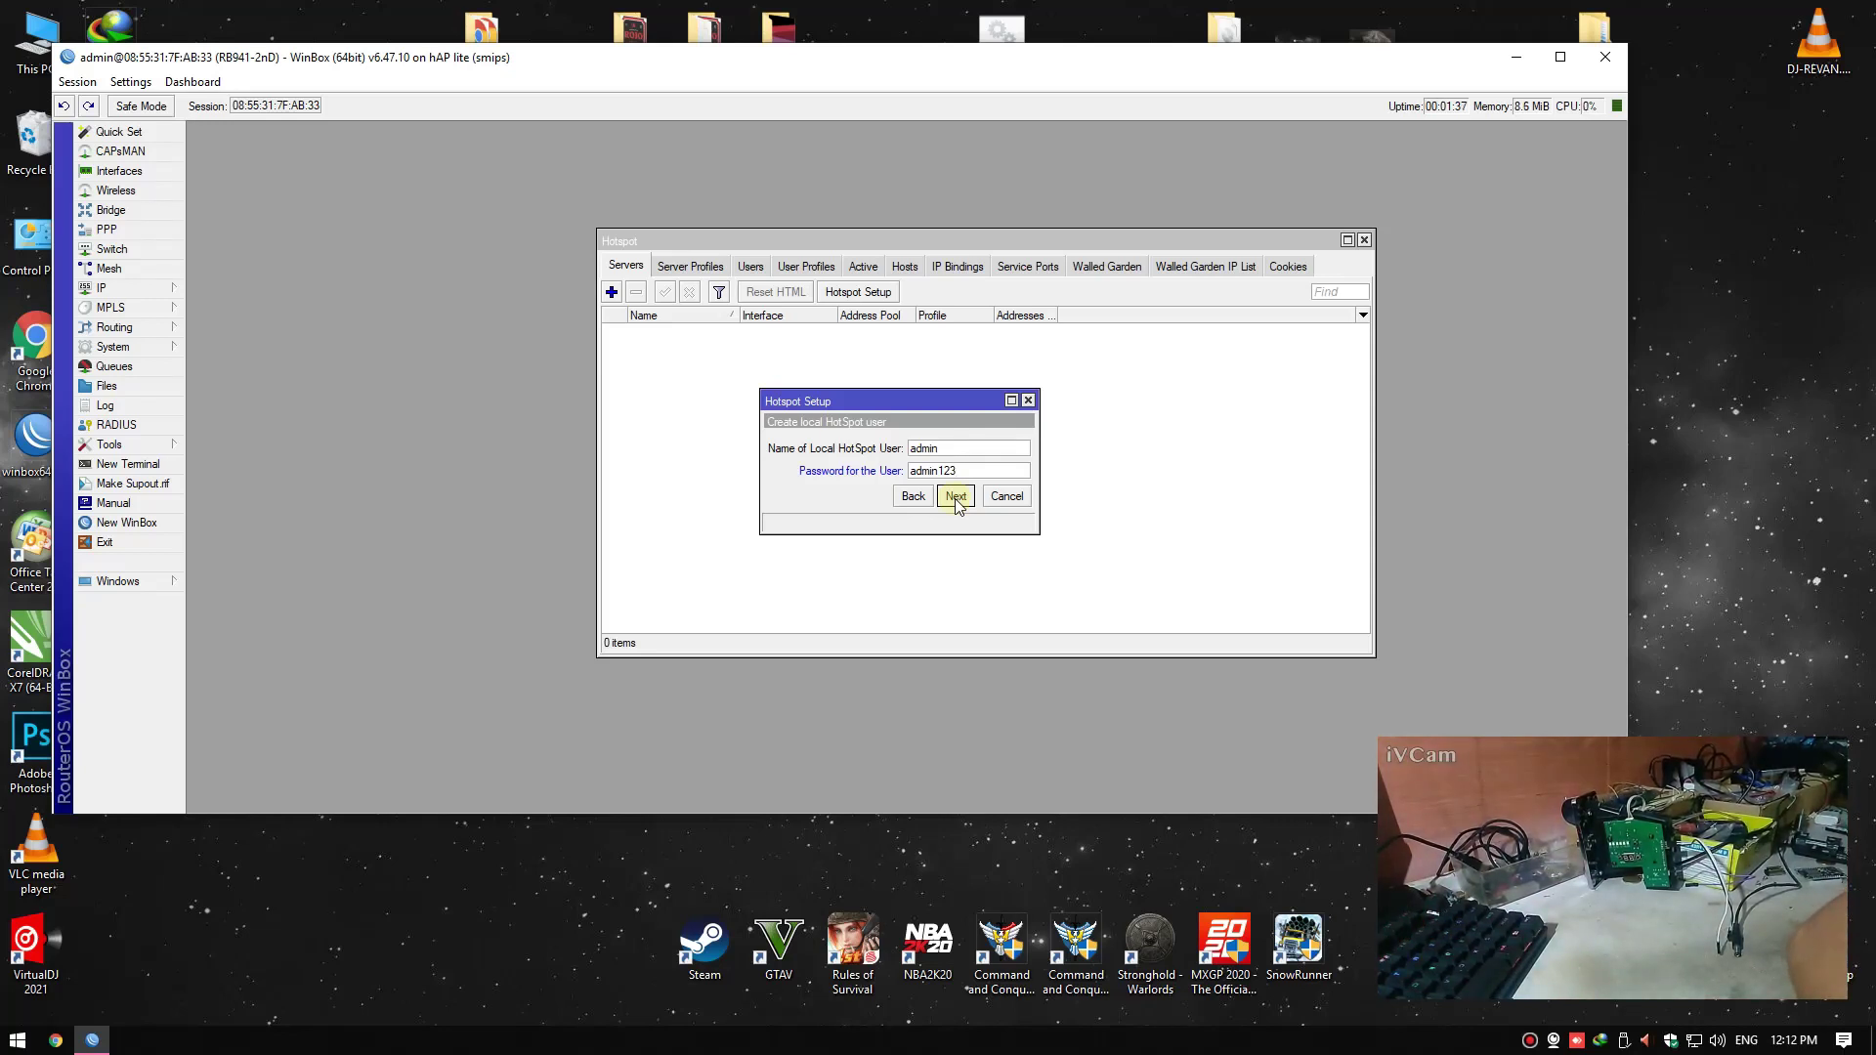
click(956, 496)
click(911, 465)
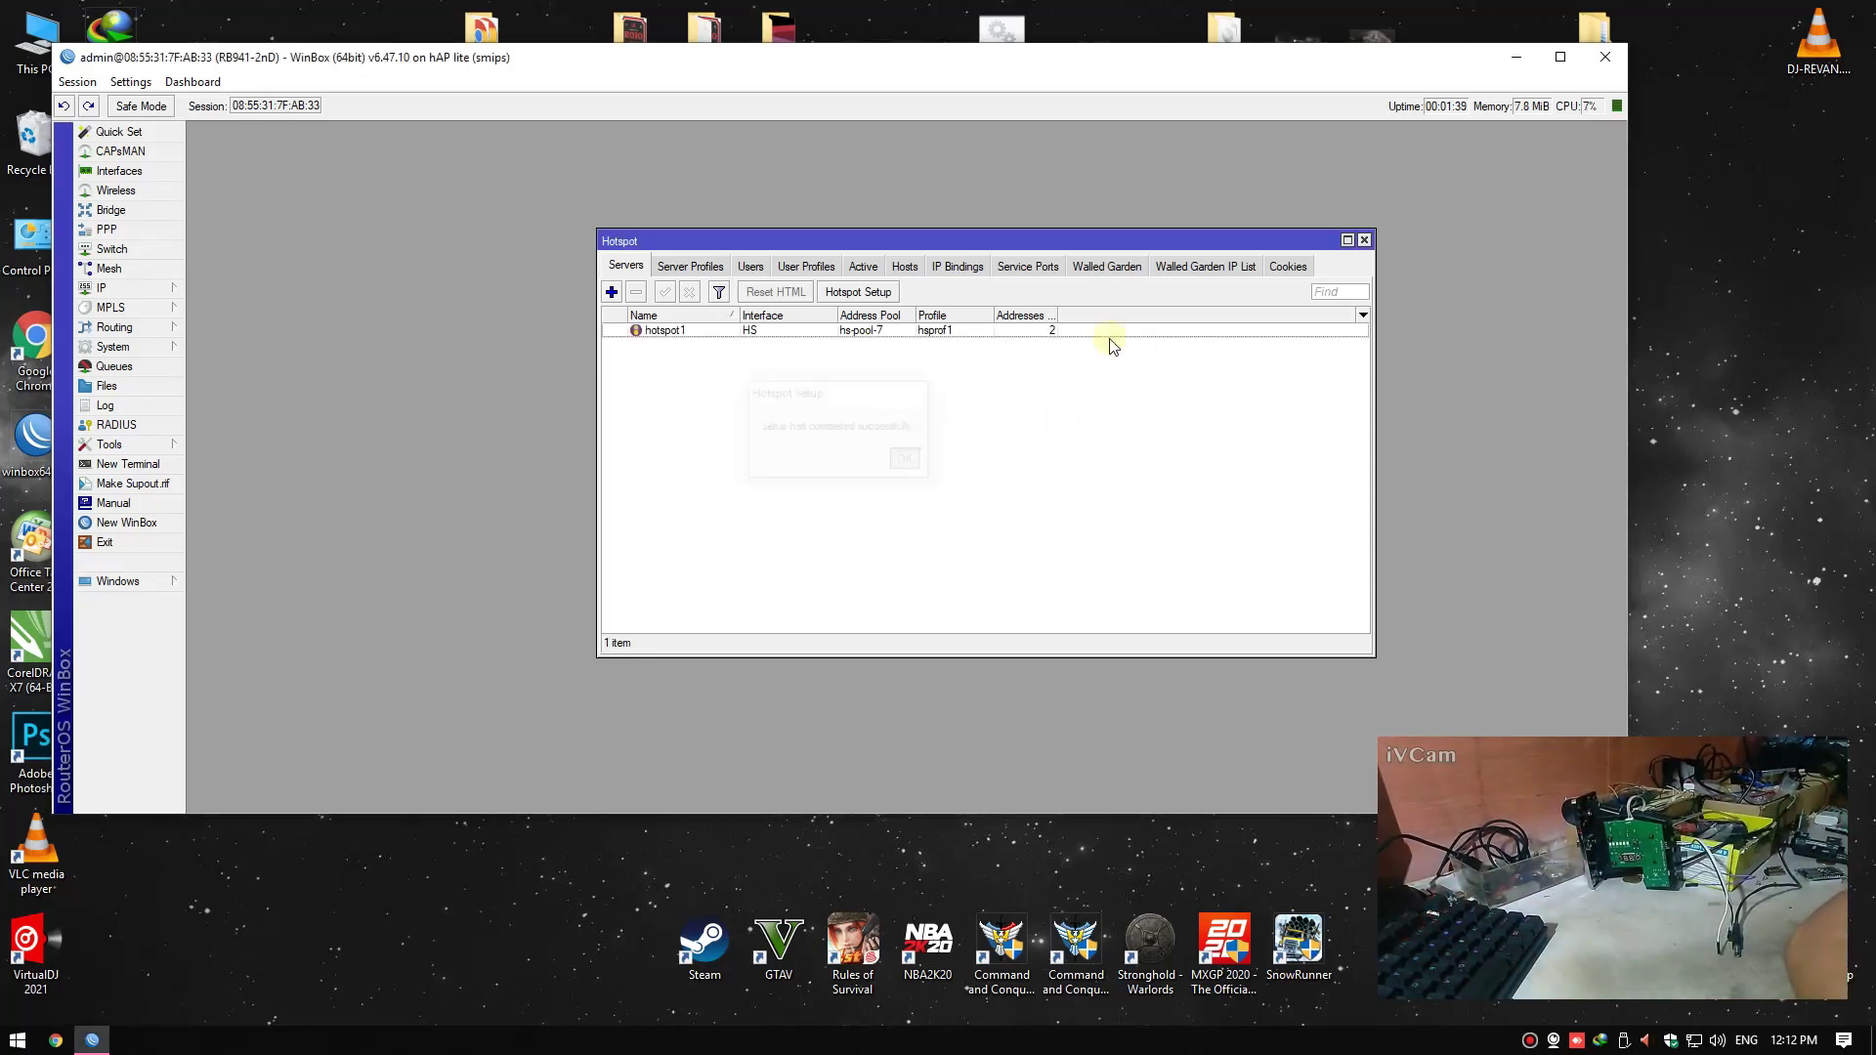
Open the default hotspot user profile and show its Scripts tab
click(800, 269)
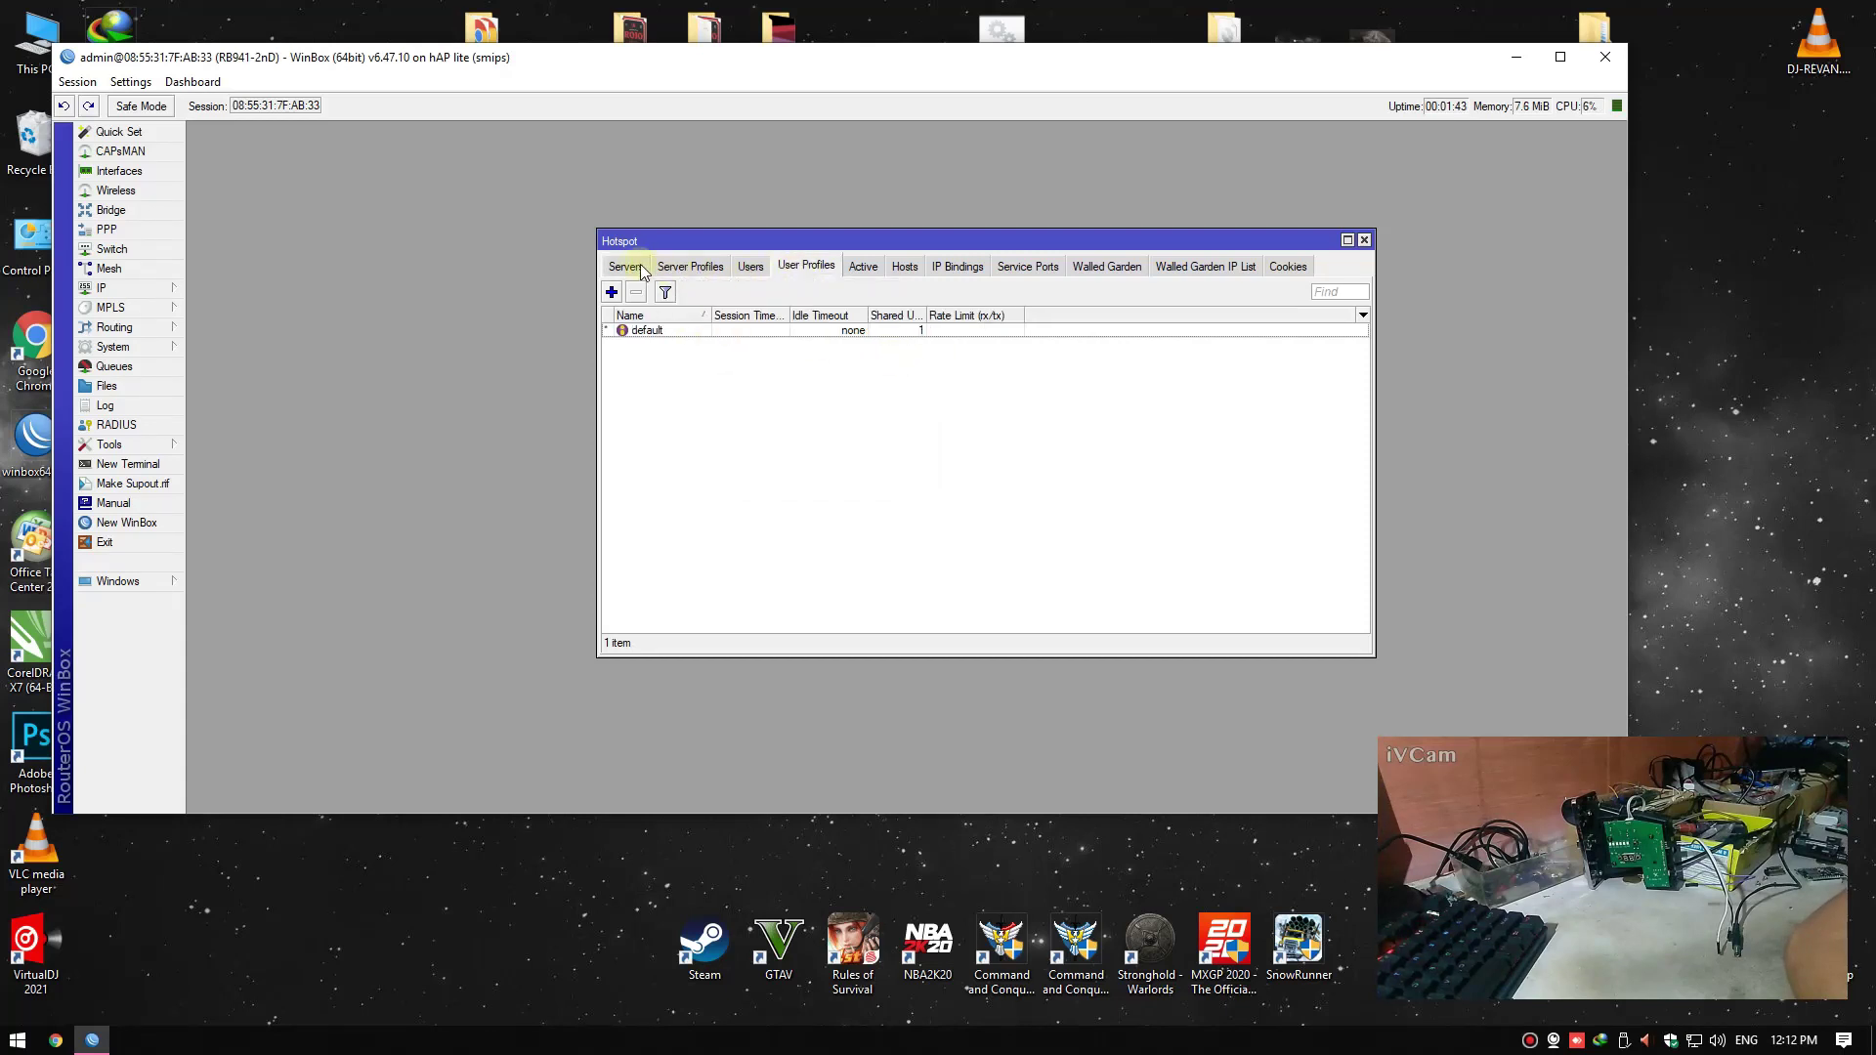
double_click(788, 333)
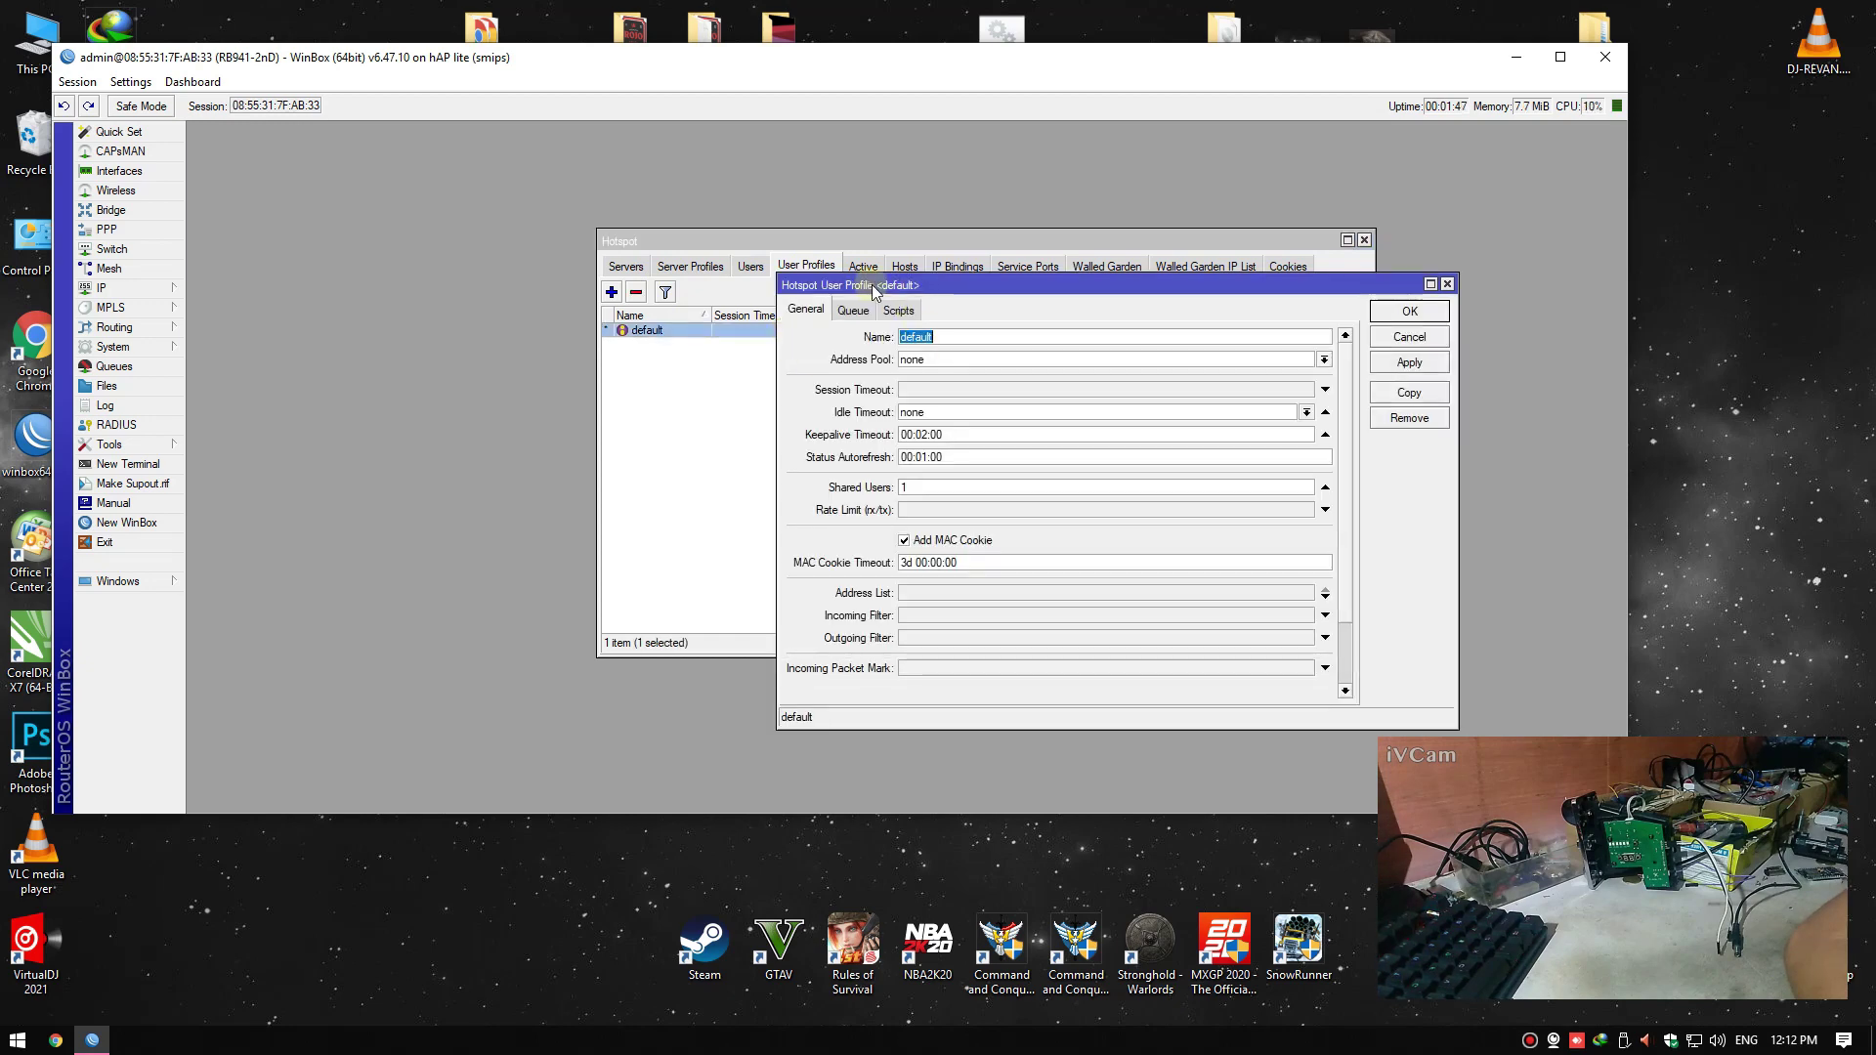
drag(874, 292, 828, 288)
click(852, 304)
right_click(1722, 375)
click(1737, 437)
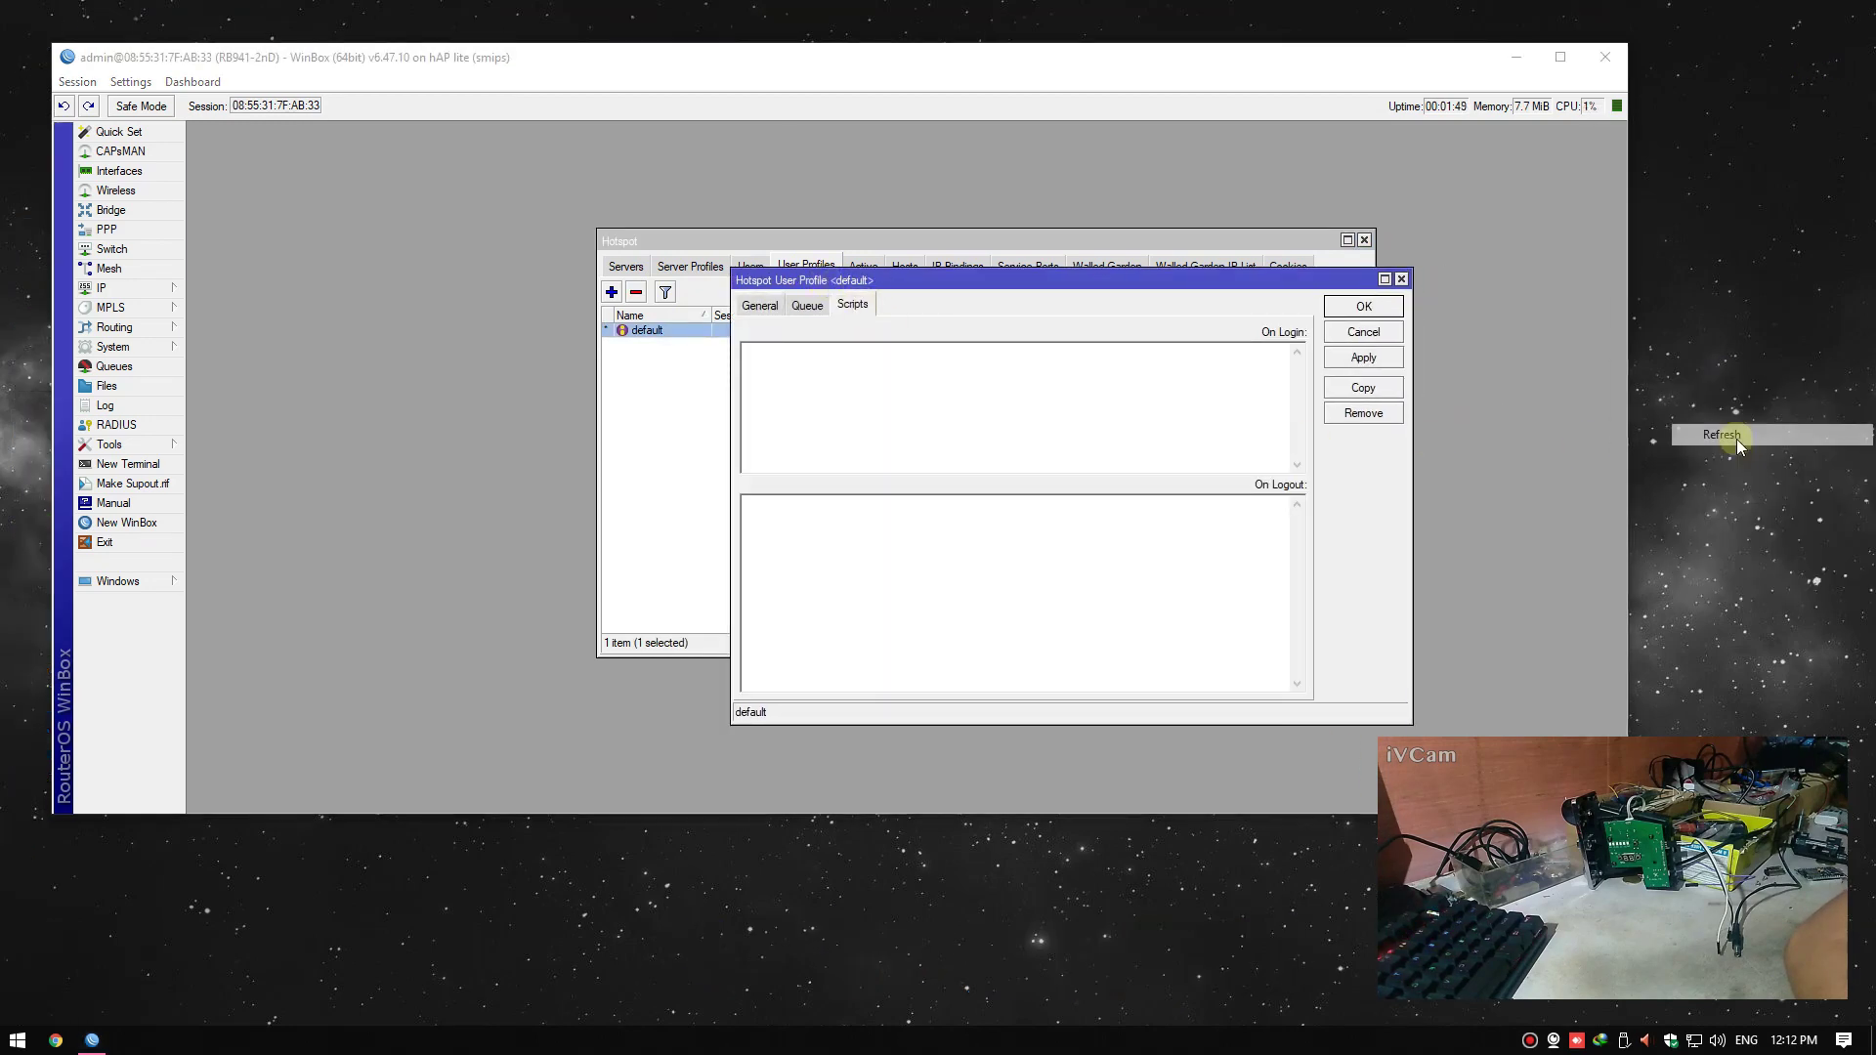
double_click(1593, 29)
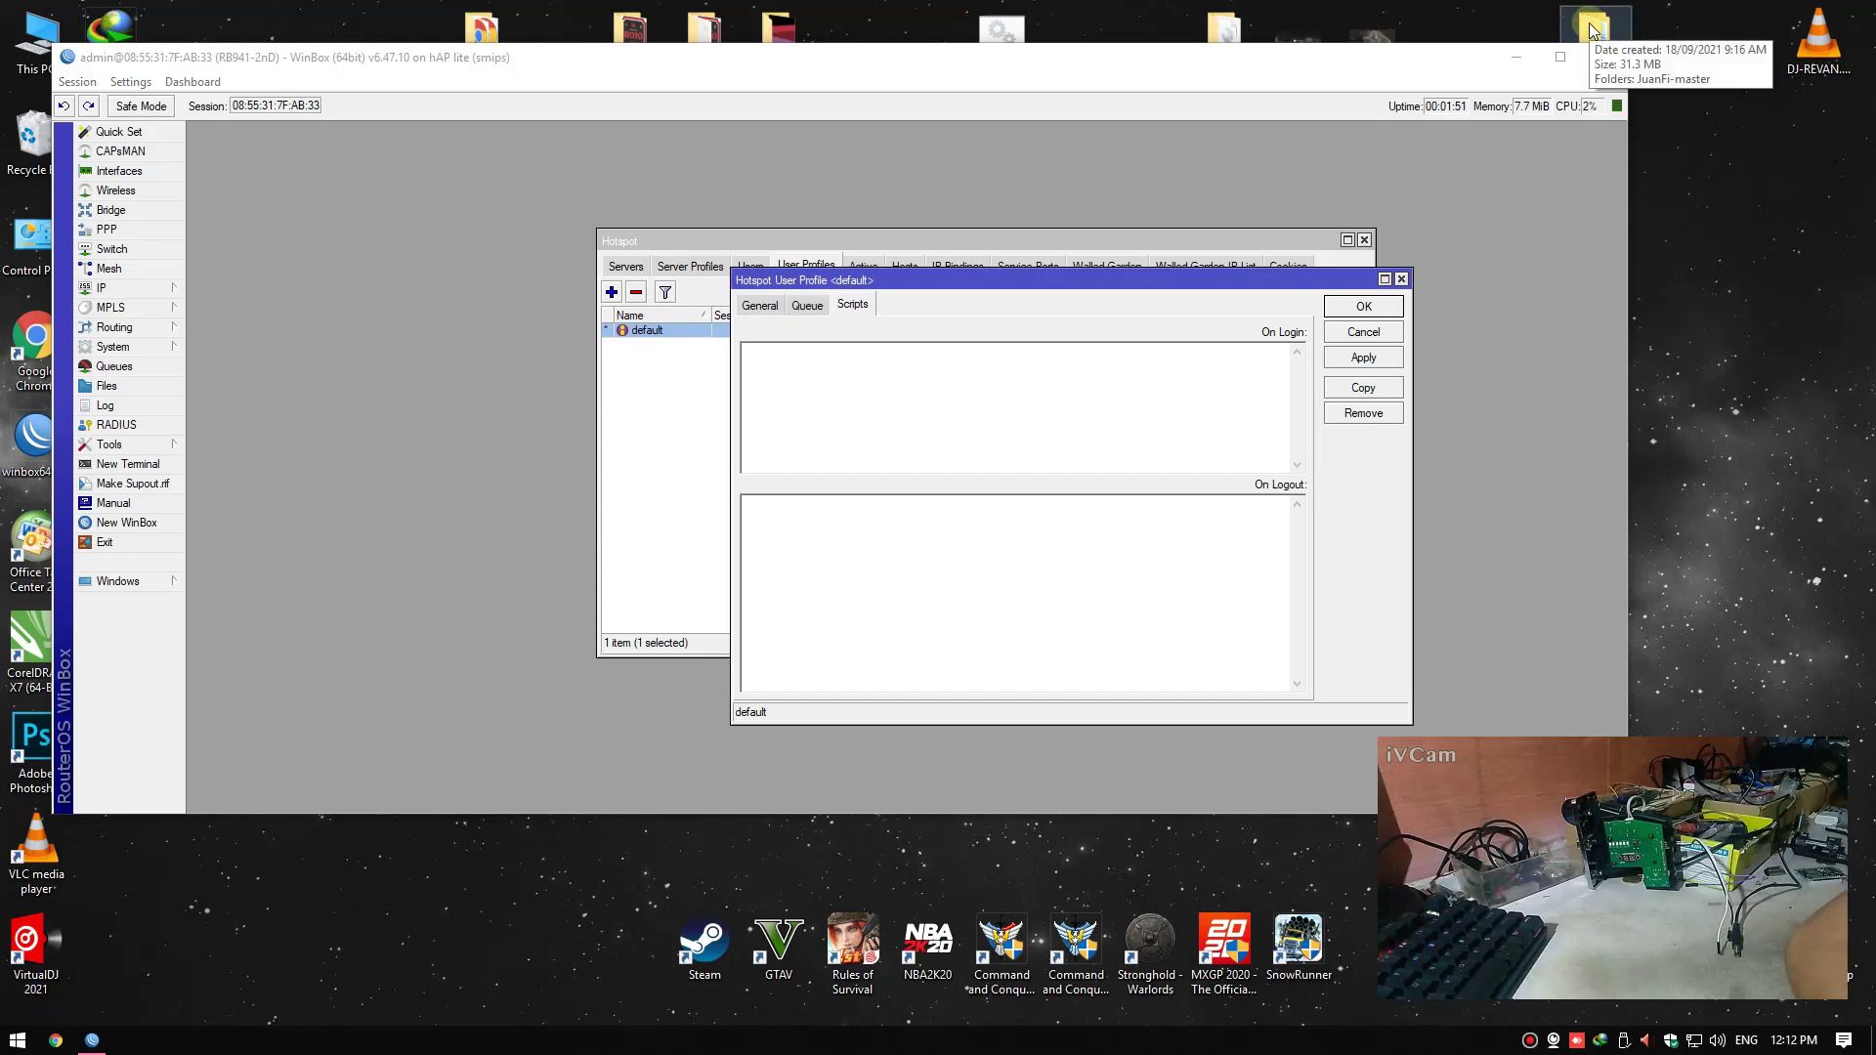
Open README.txt in the JuanFi-master folder and scroll to the on-login script
click(713, 439)
double_click(712, 439)
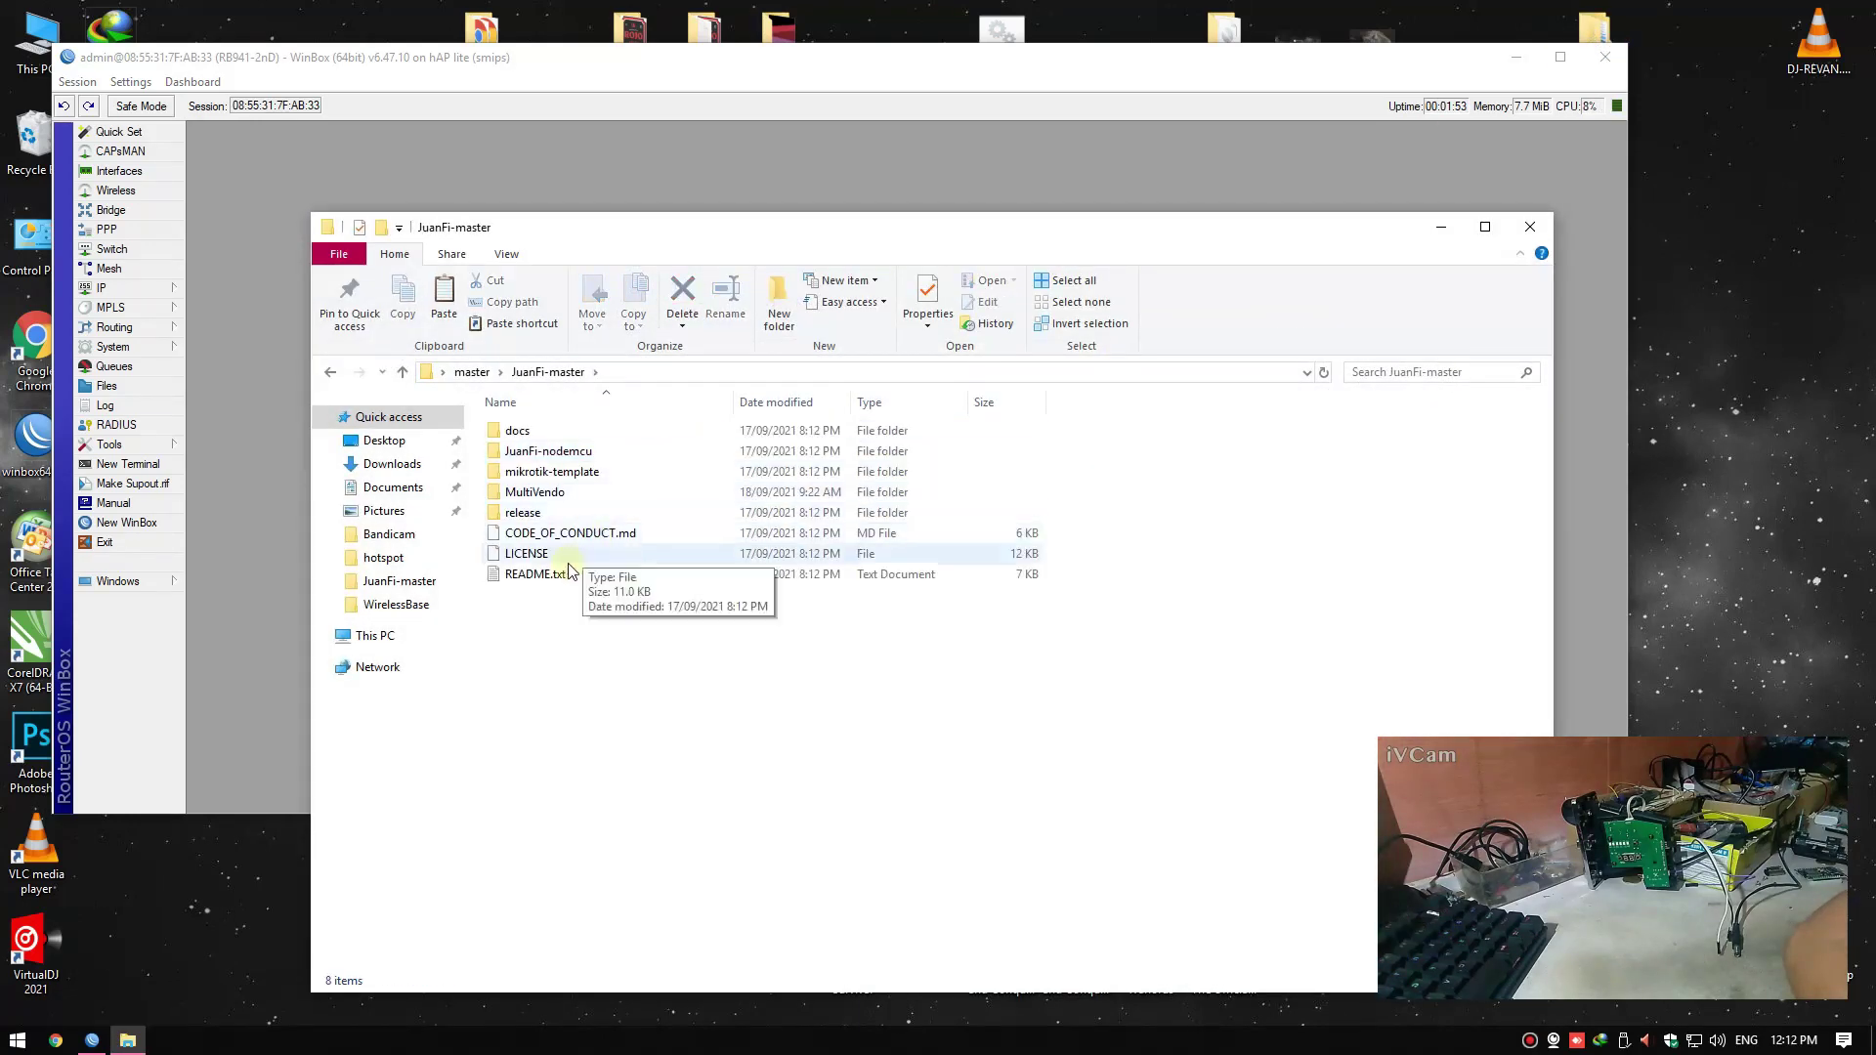
double_click(544, 578)
scroll(462, 591, down, 20)
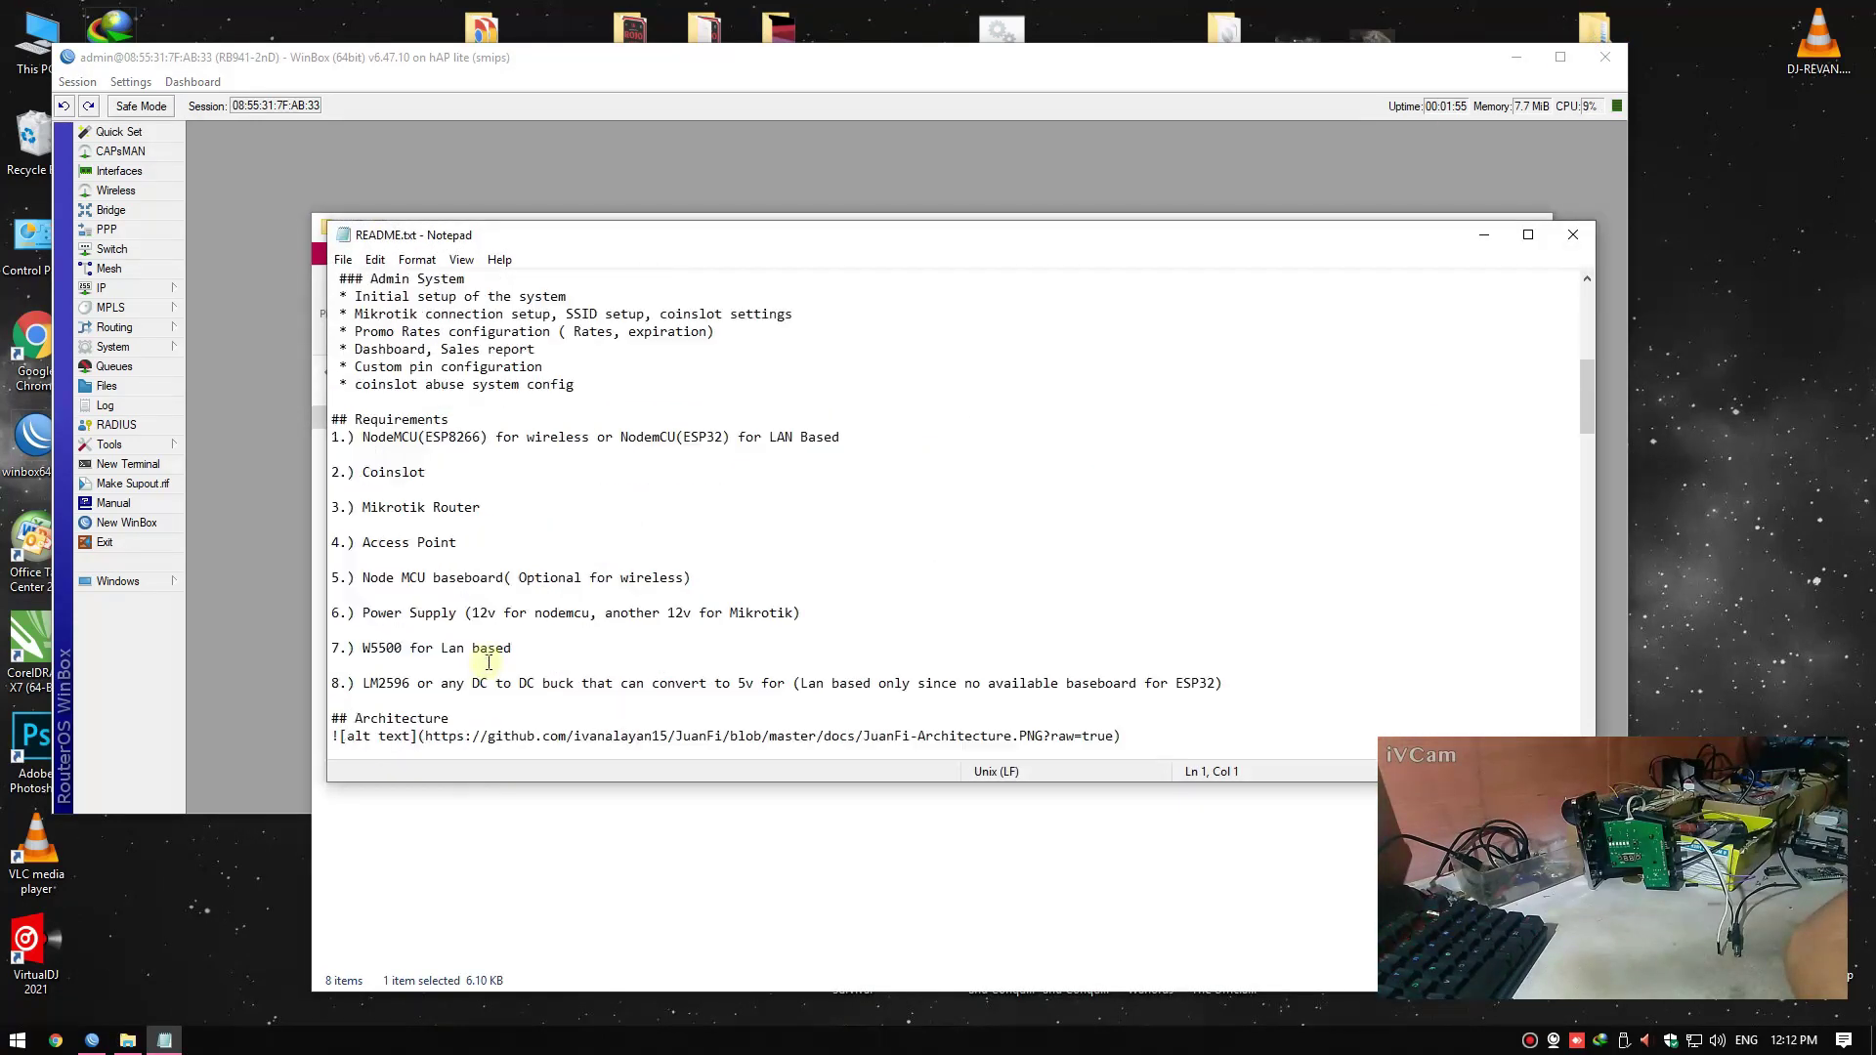
scroll(489, 667, down, 9)
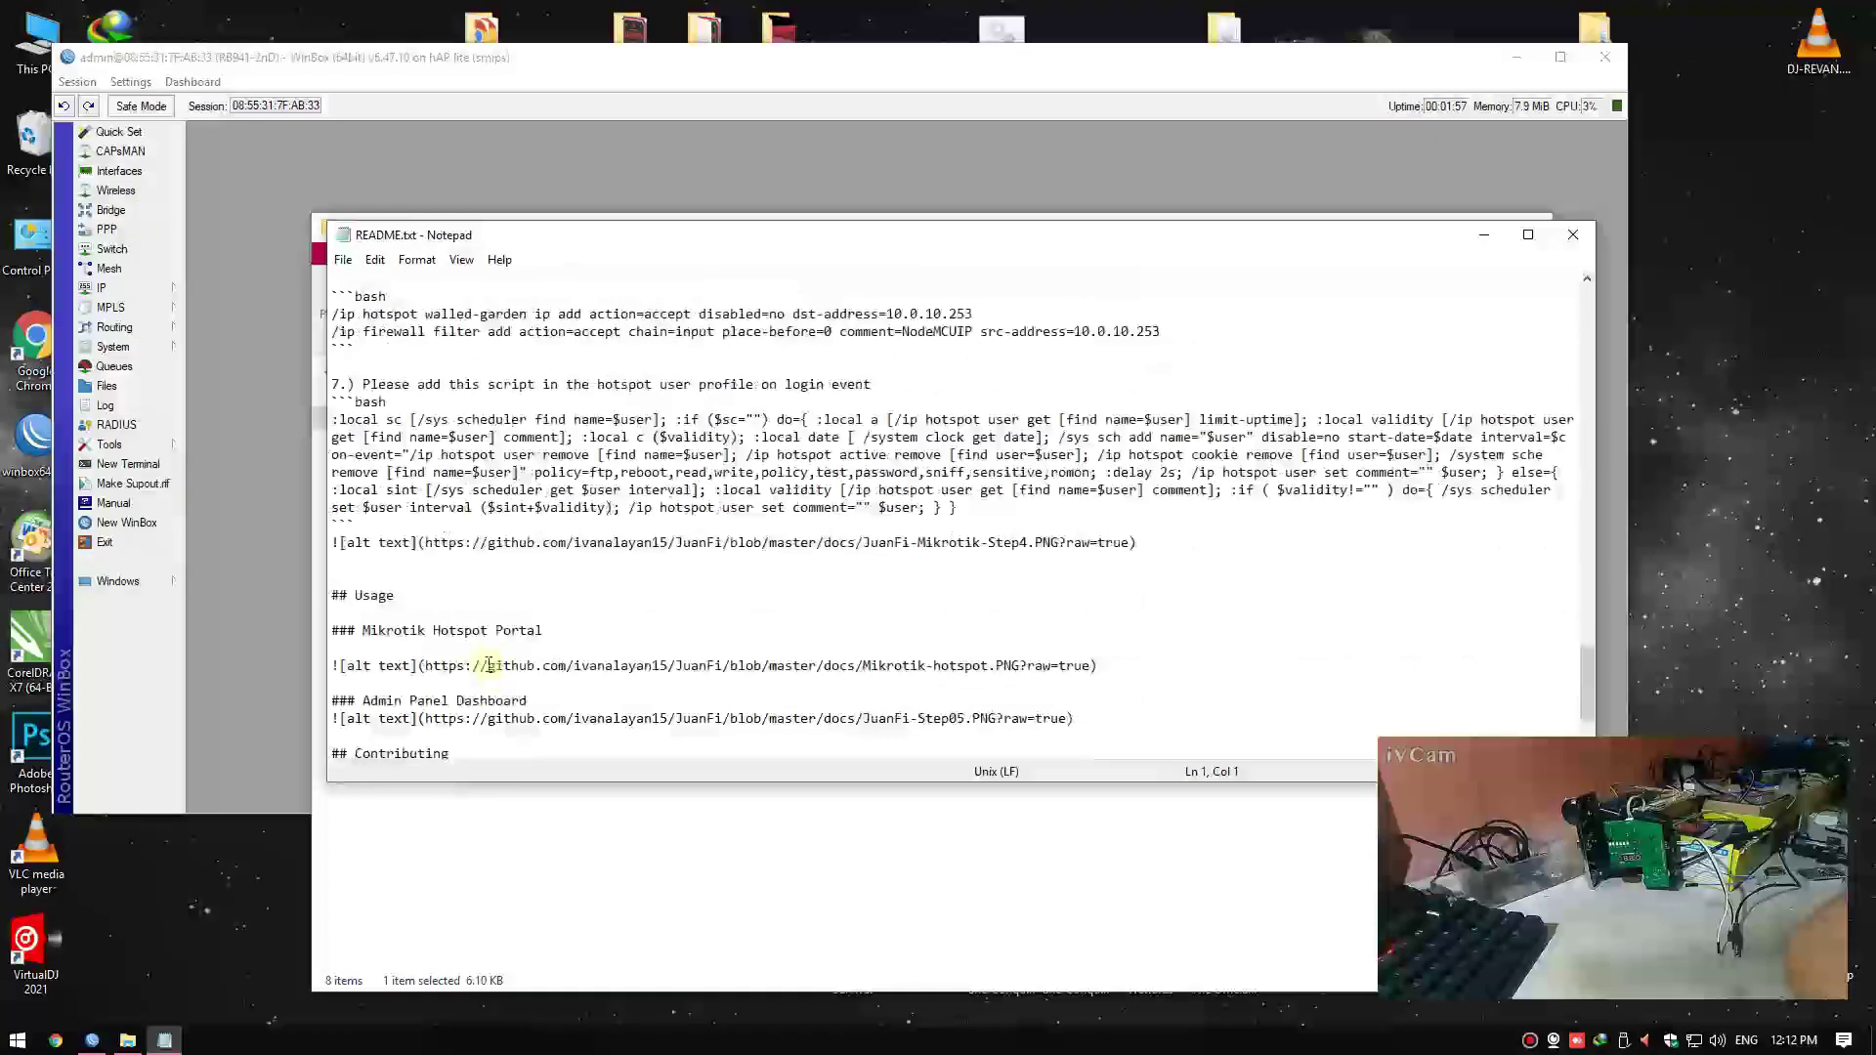
scroll(481, 662, up, 1)
Copy the whole on-login script line and close the README
drag(334, 474, 953, 576)
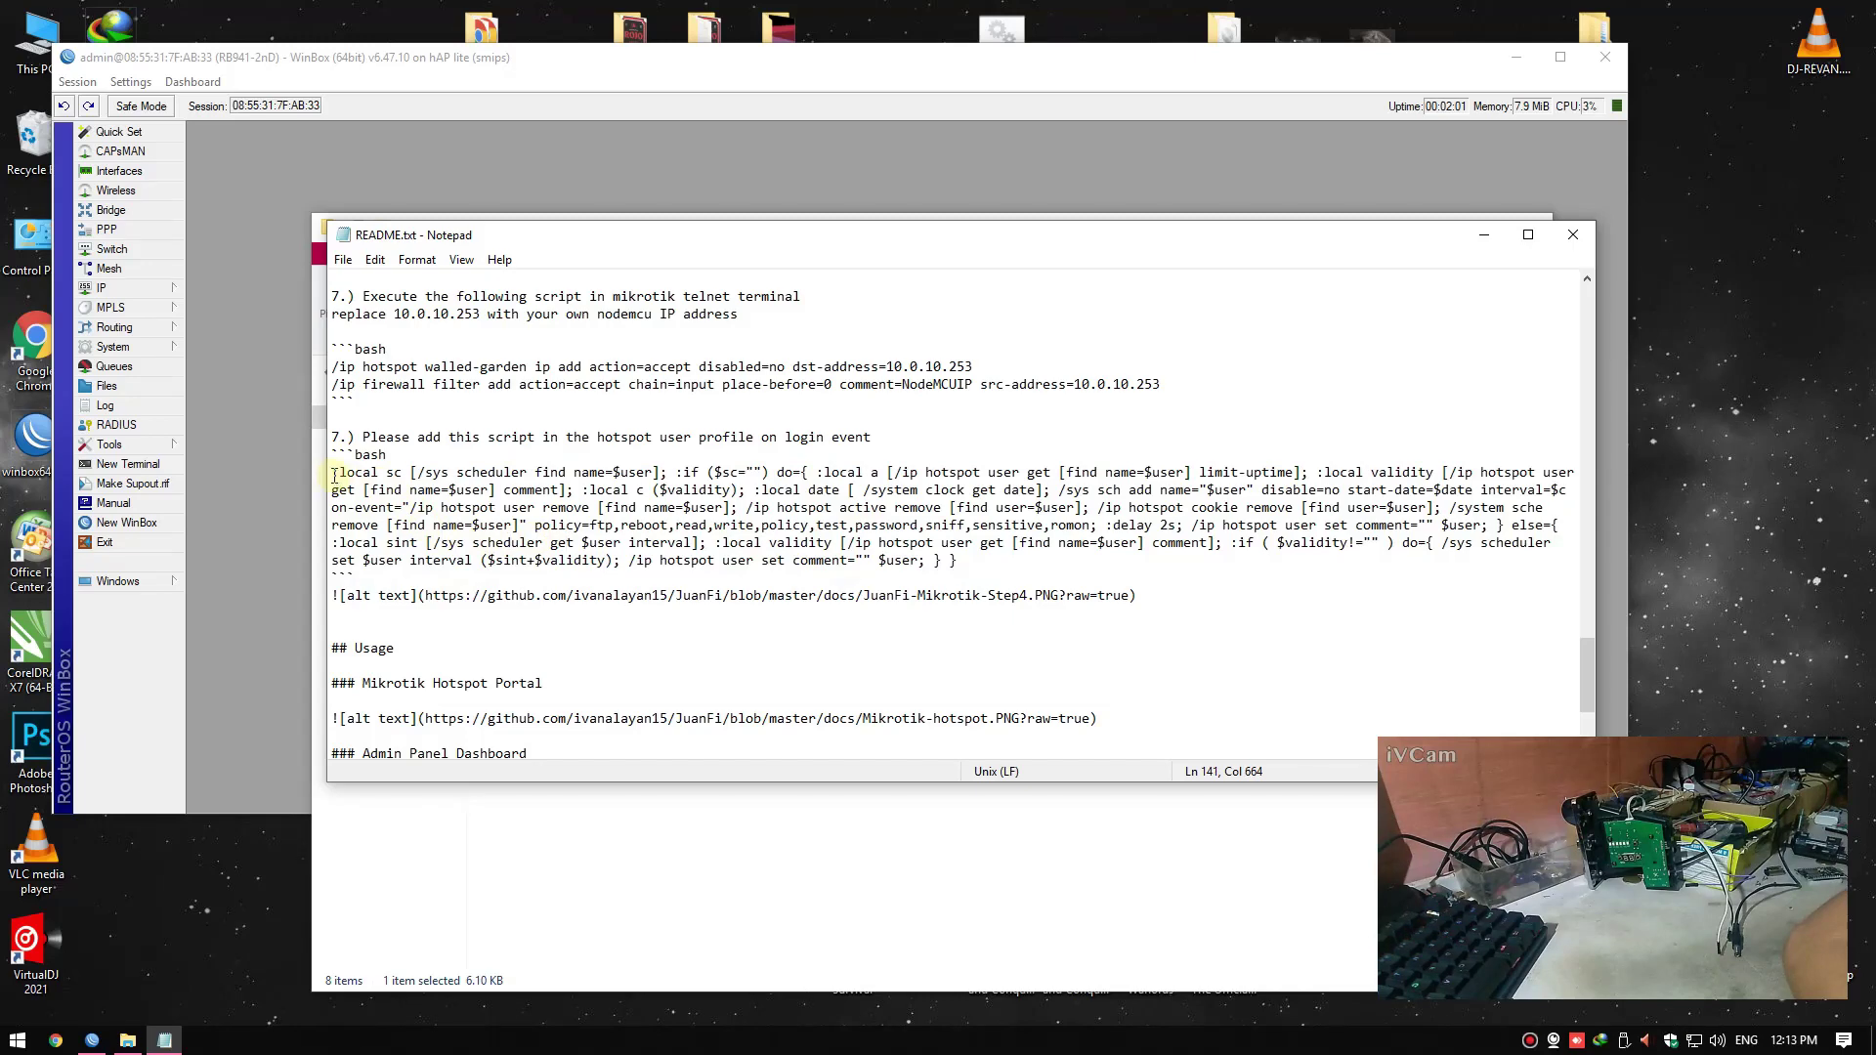
drag(334, 476, 999, 555)
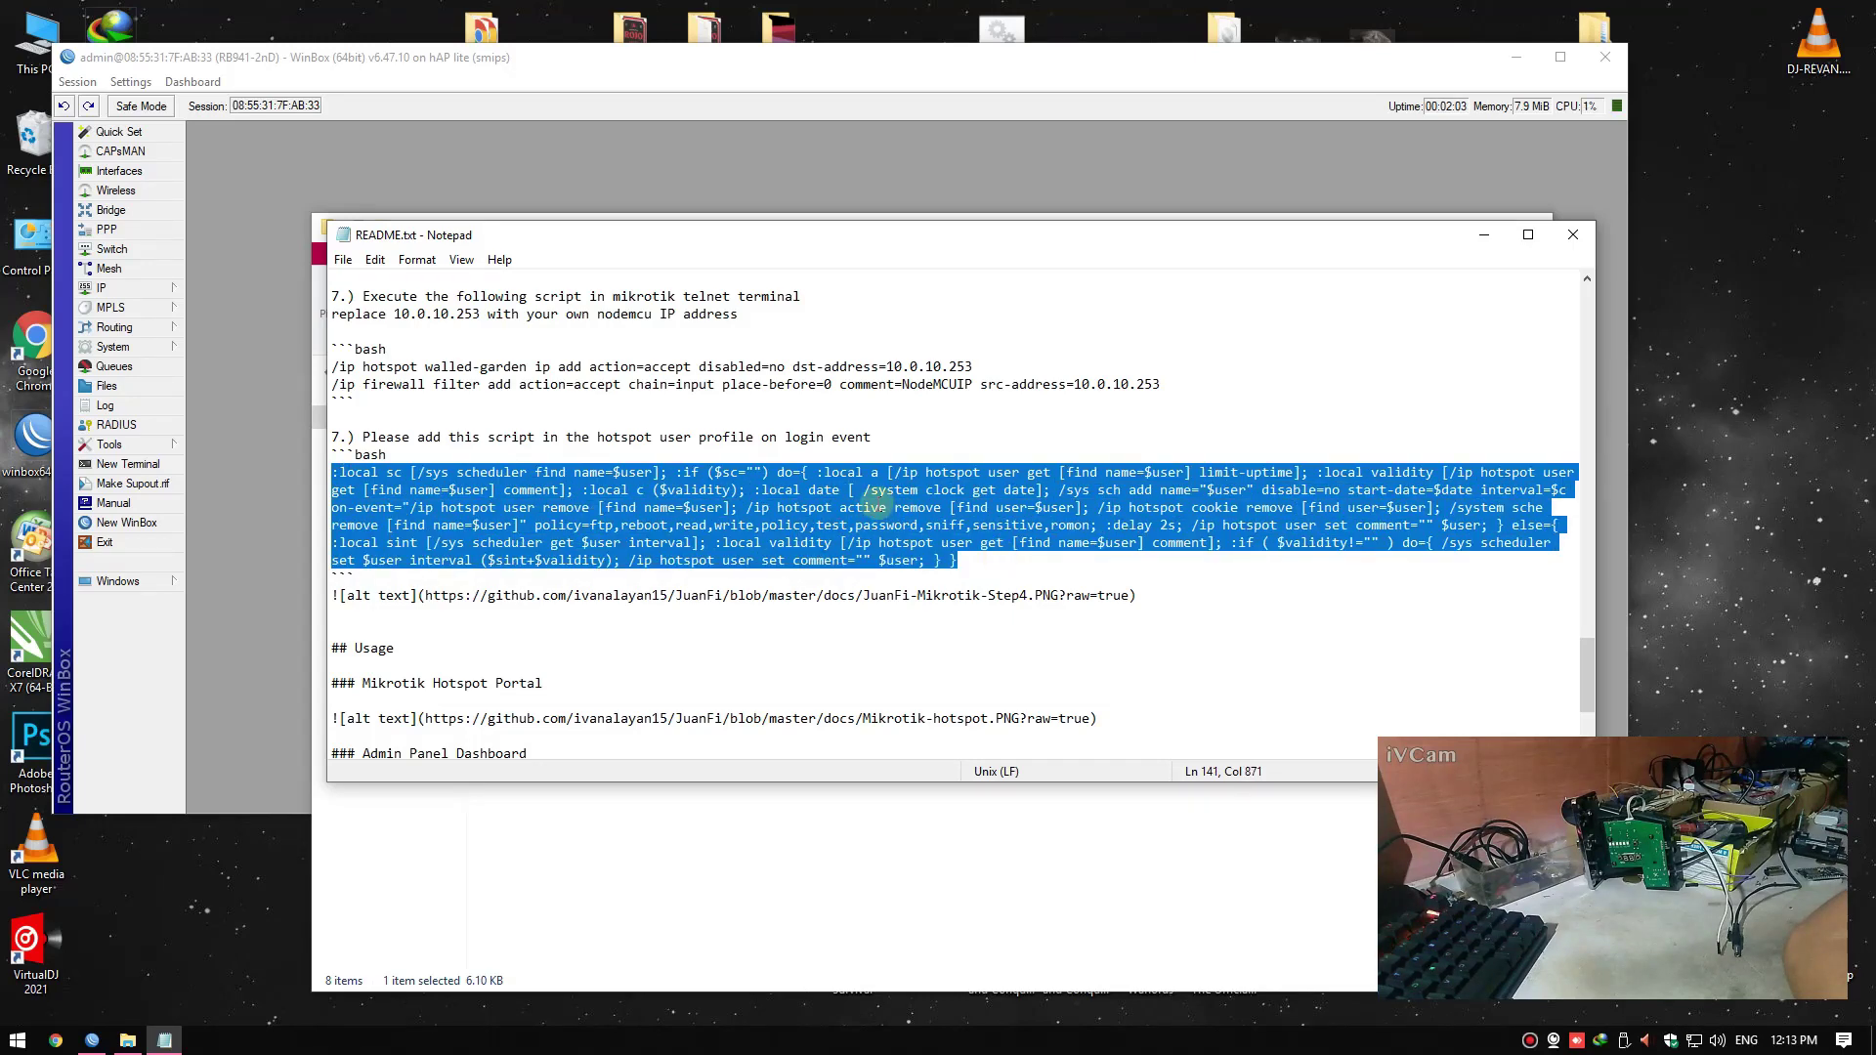
right_click(877, 505)
click(909, 567)
click(1573, 234)
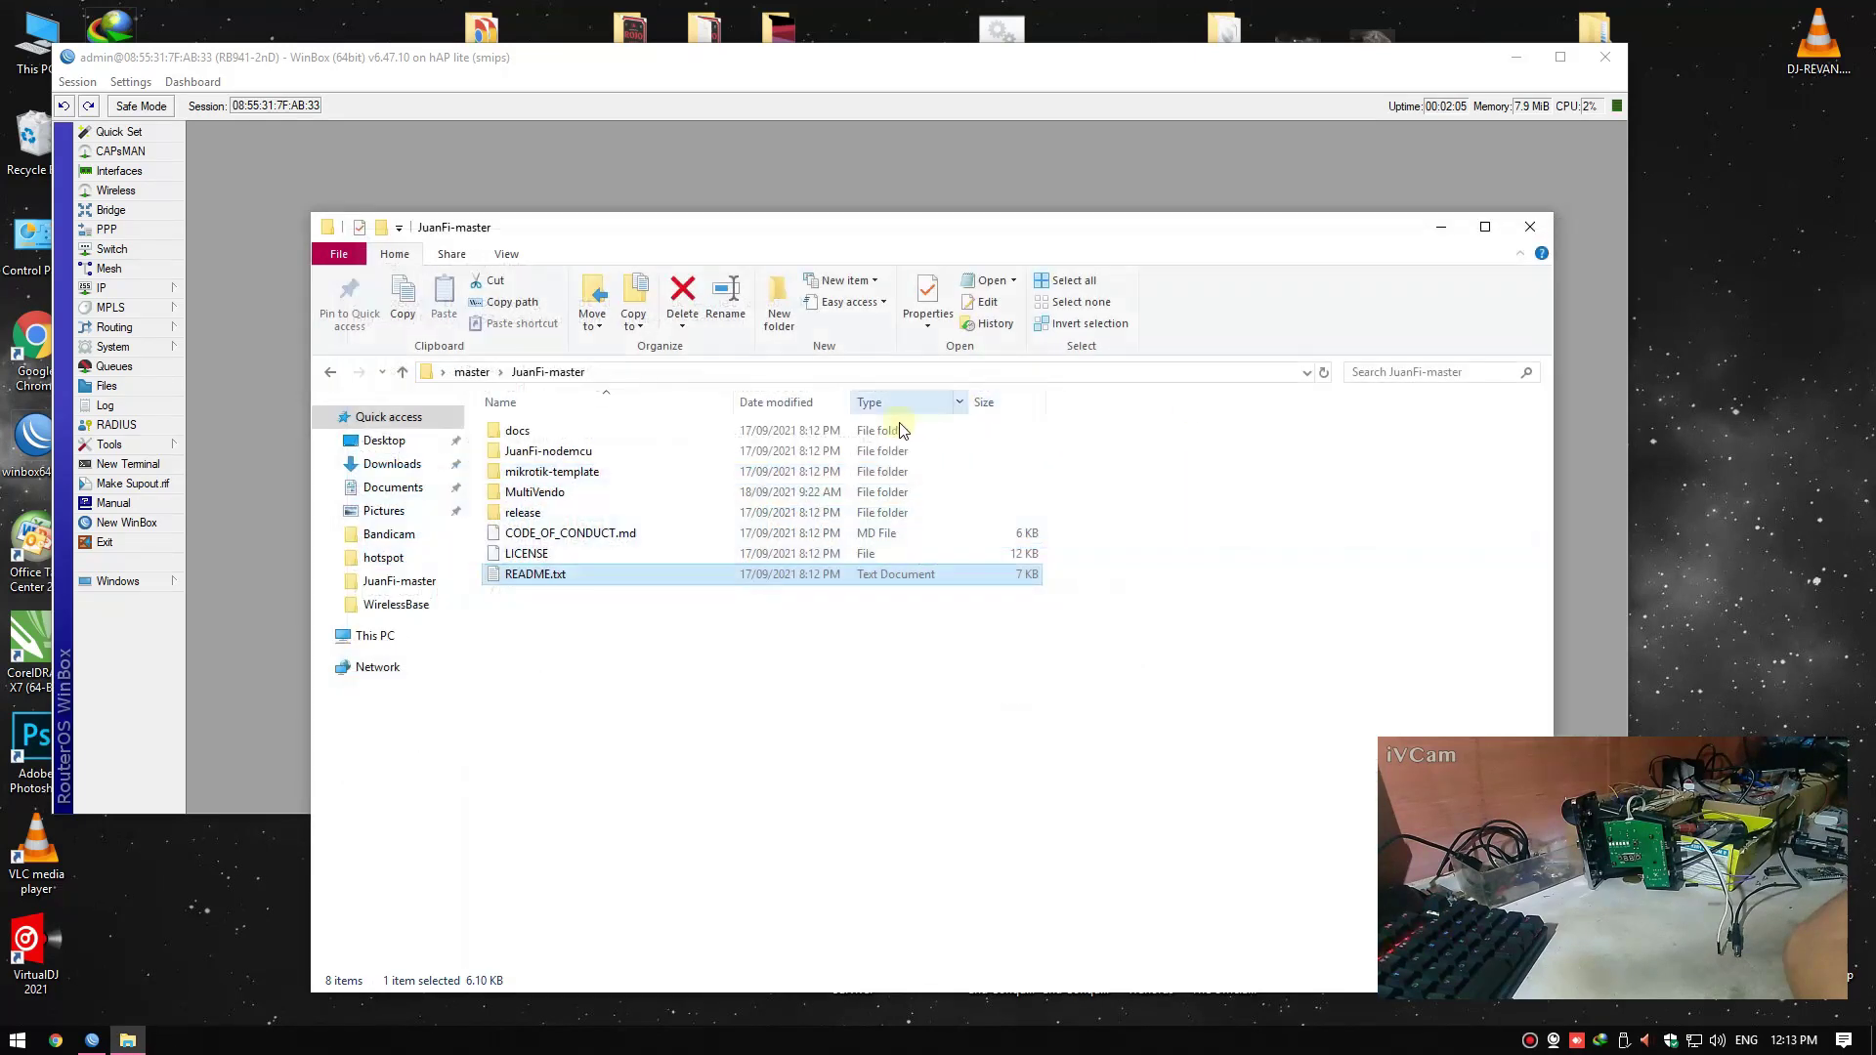
click(1476, 196)
Paste the script into On Login, set Rate Limit to 2M/2M, and save the profile
right_click(791, 360)
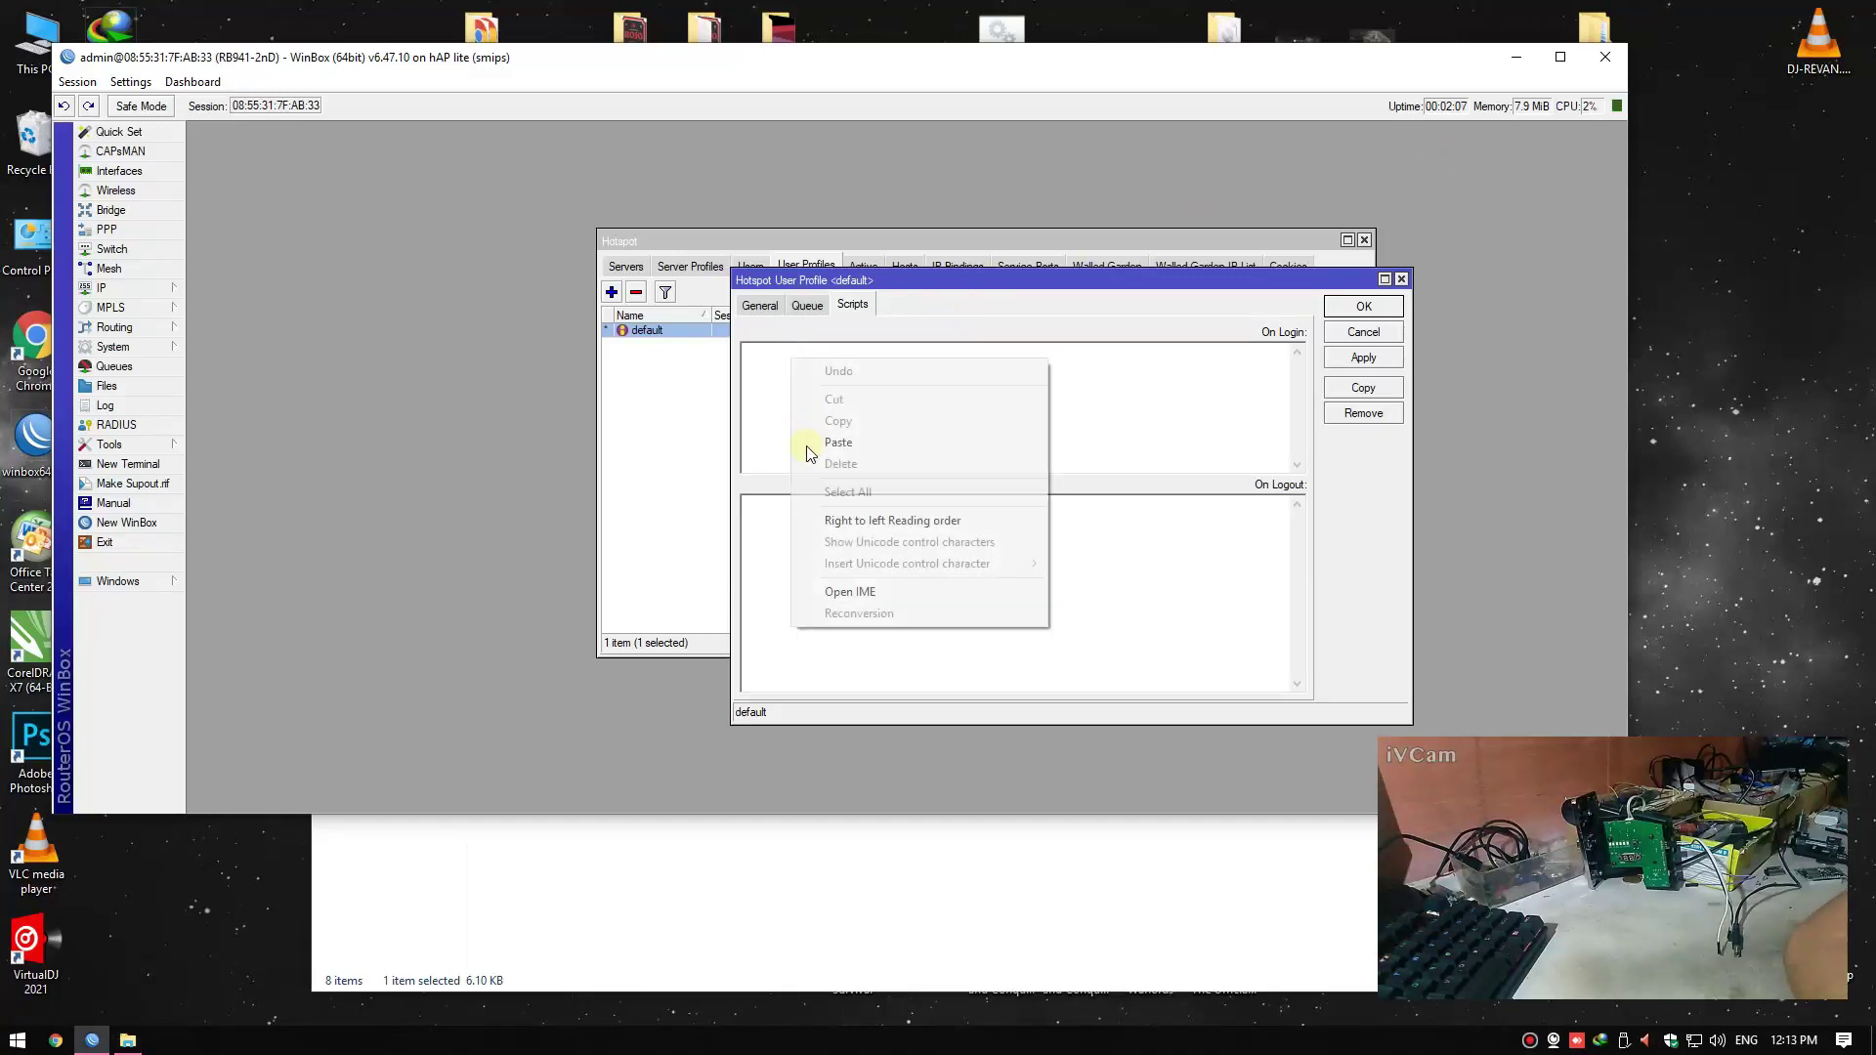
click(838, 442)
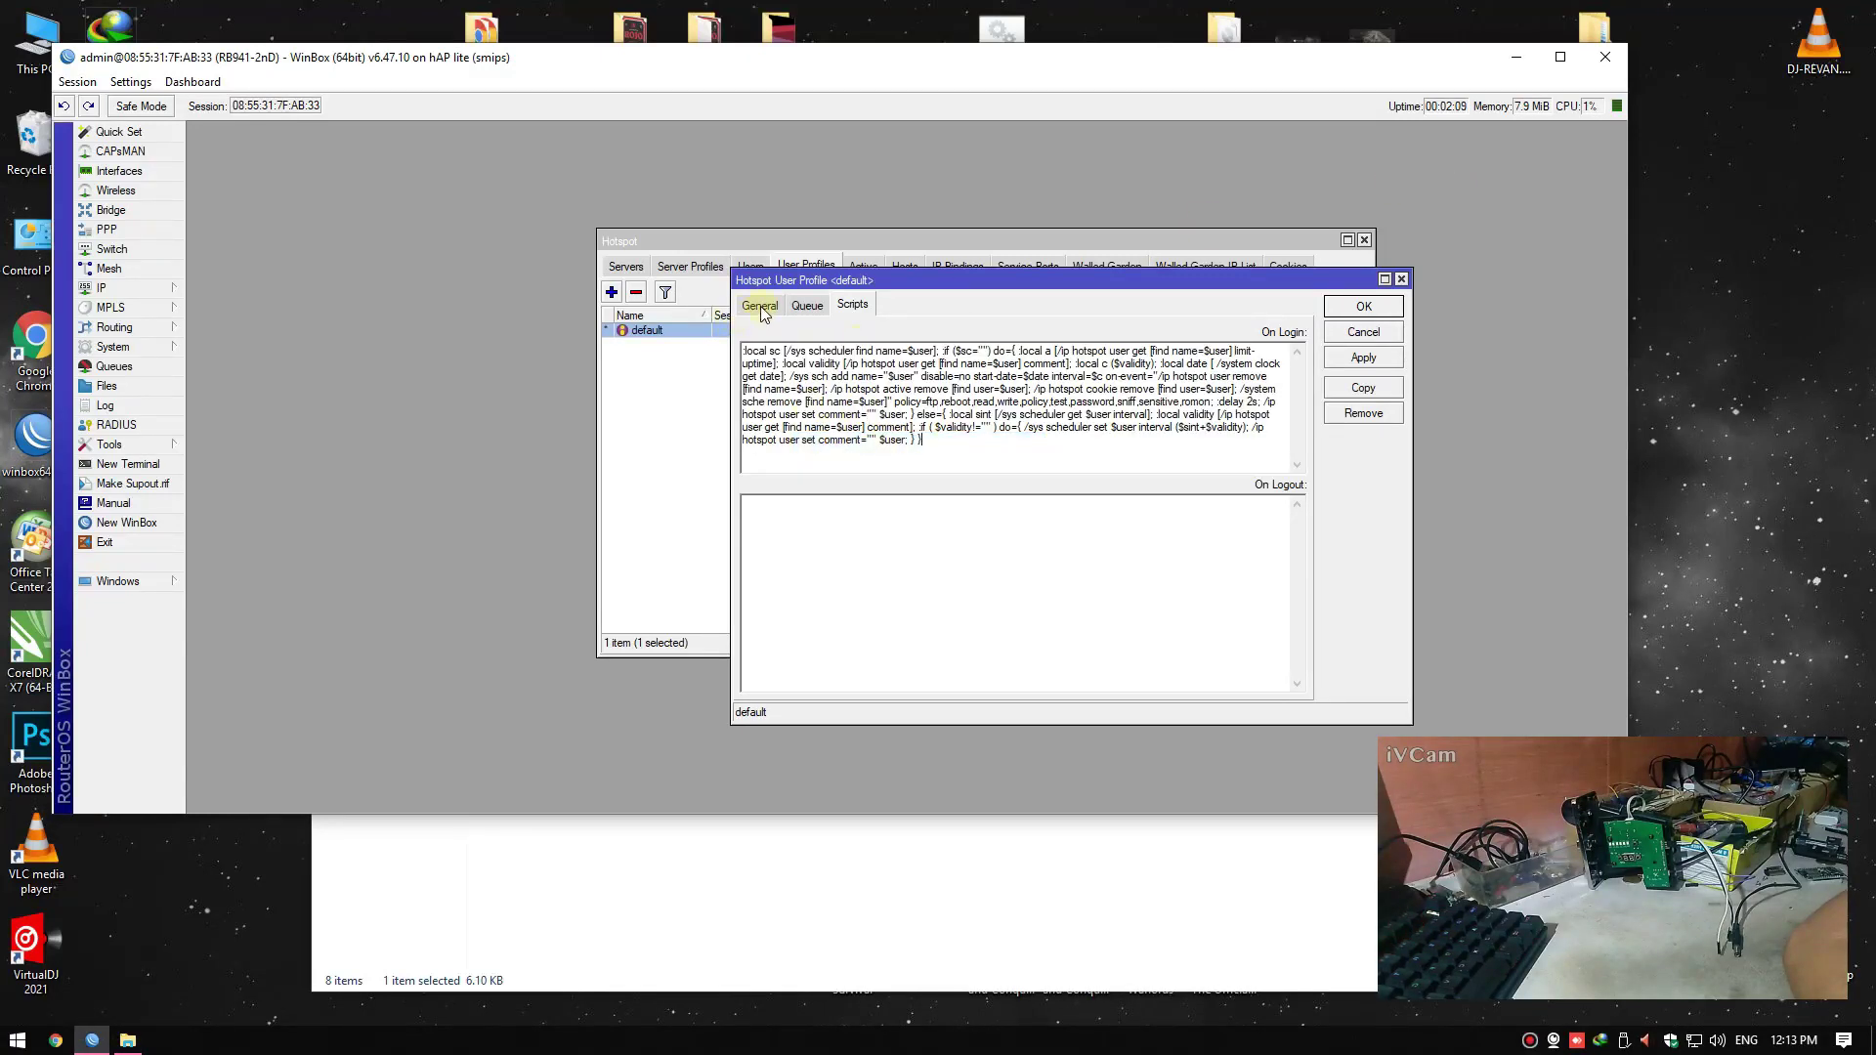
click(761, 306)
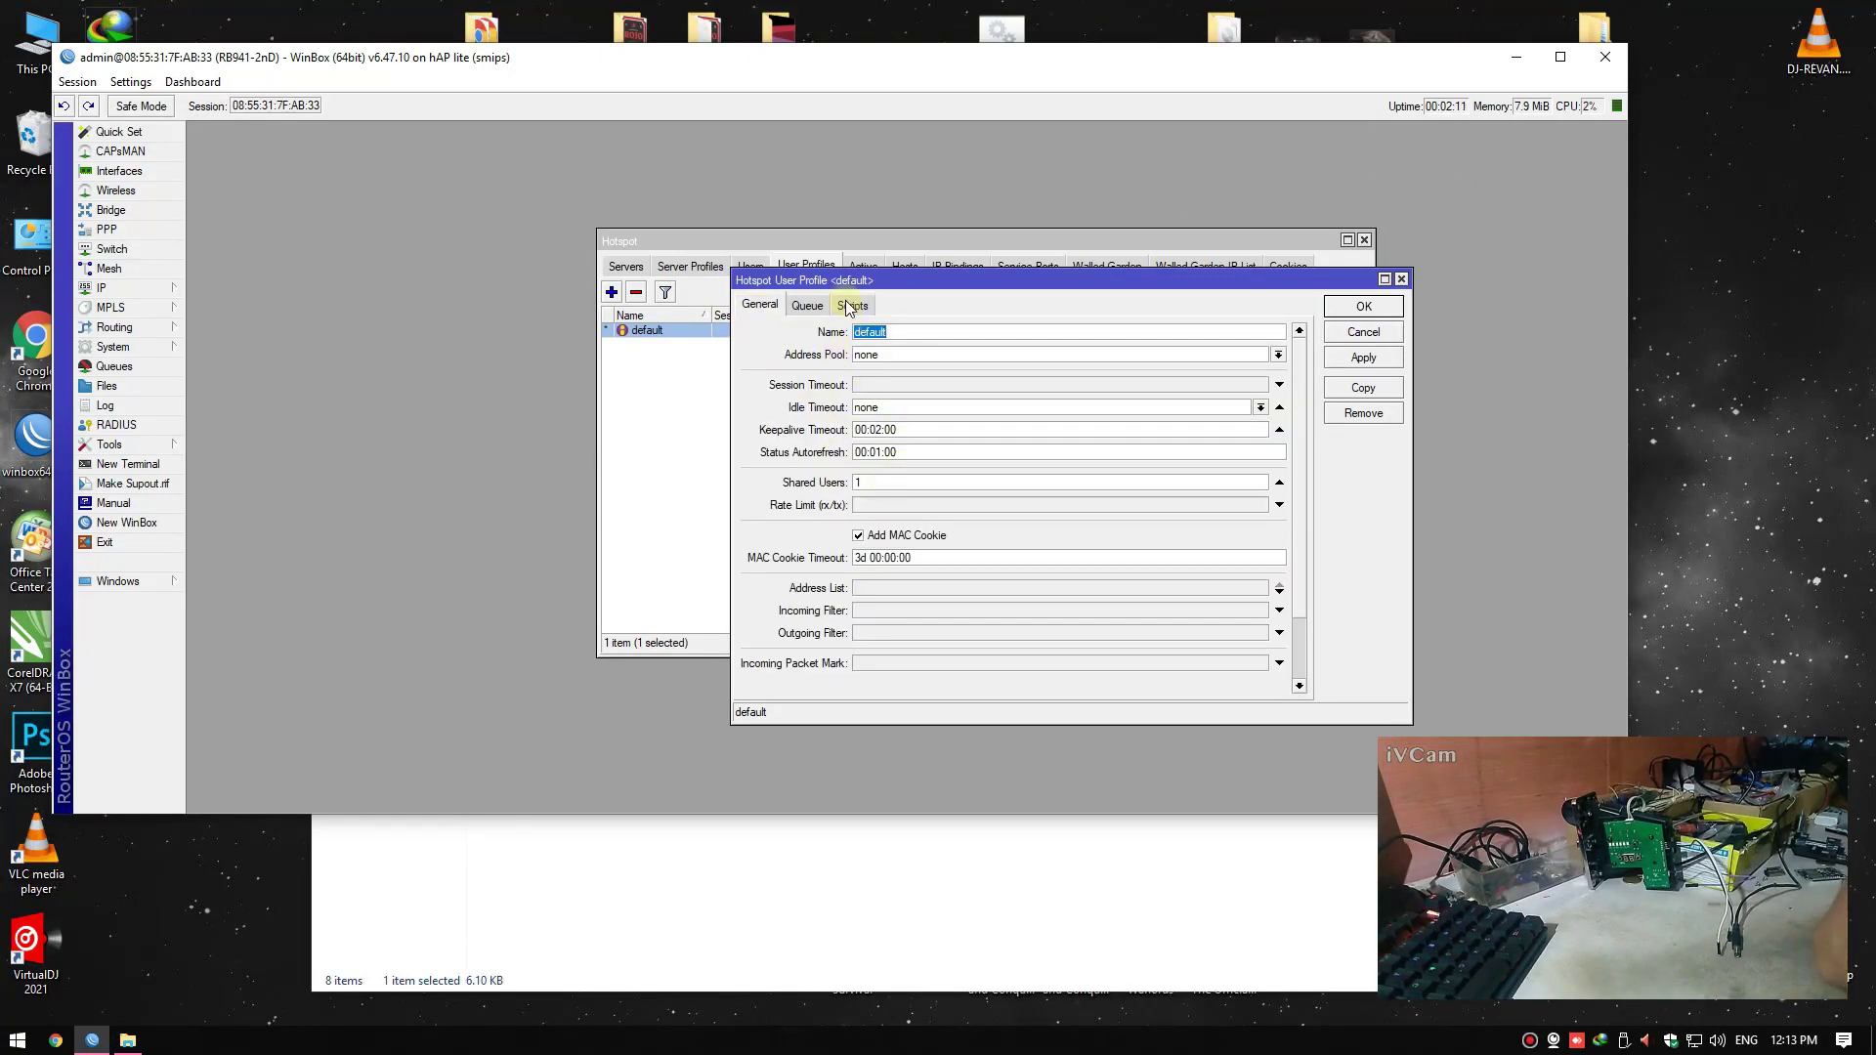
click(850, 306)
click(763, 306)
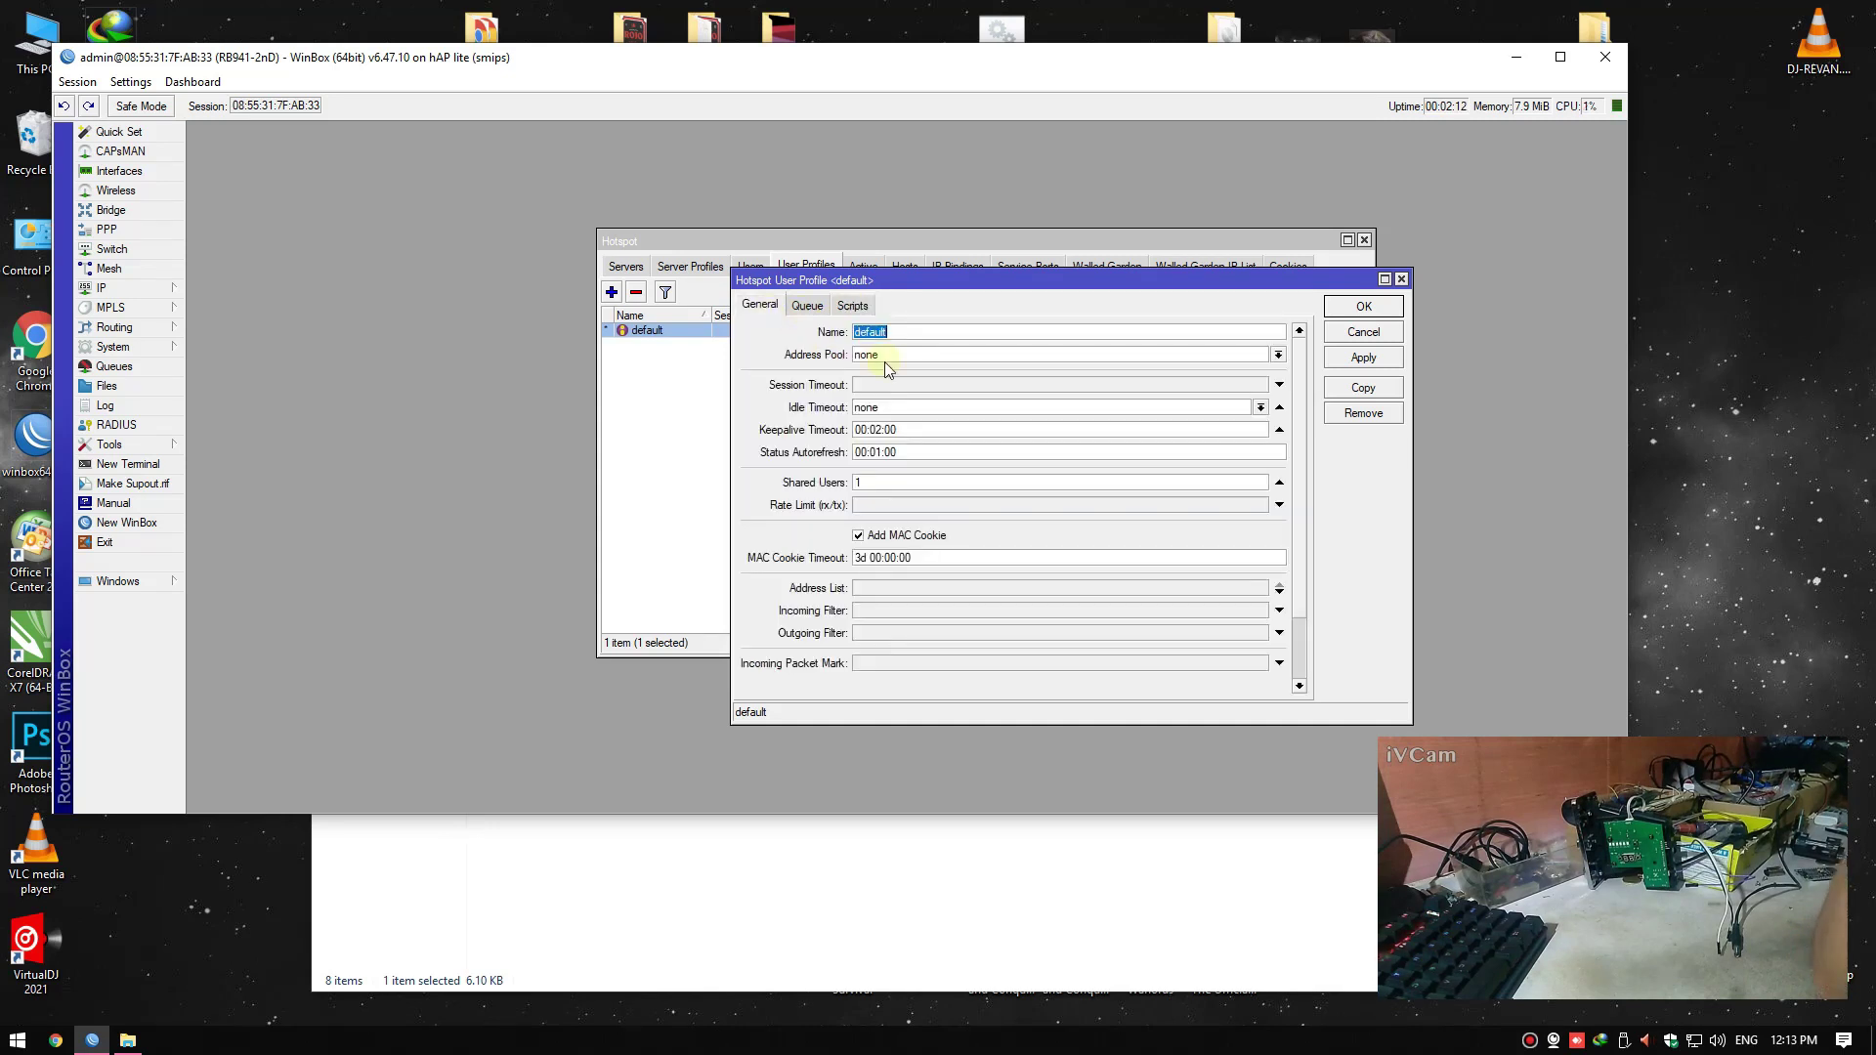
click(874, 505)
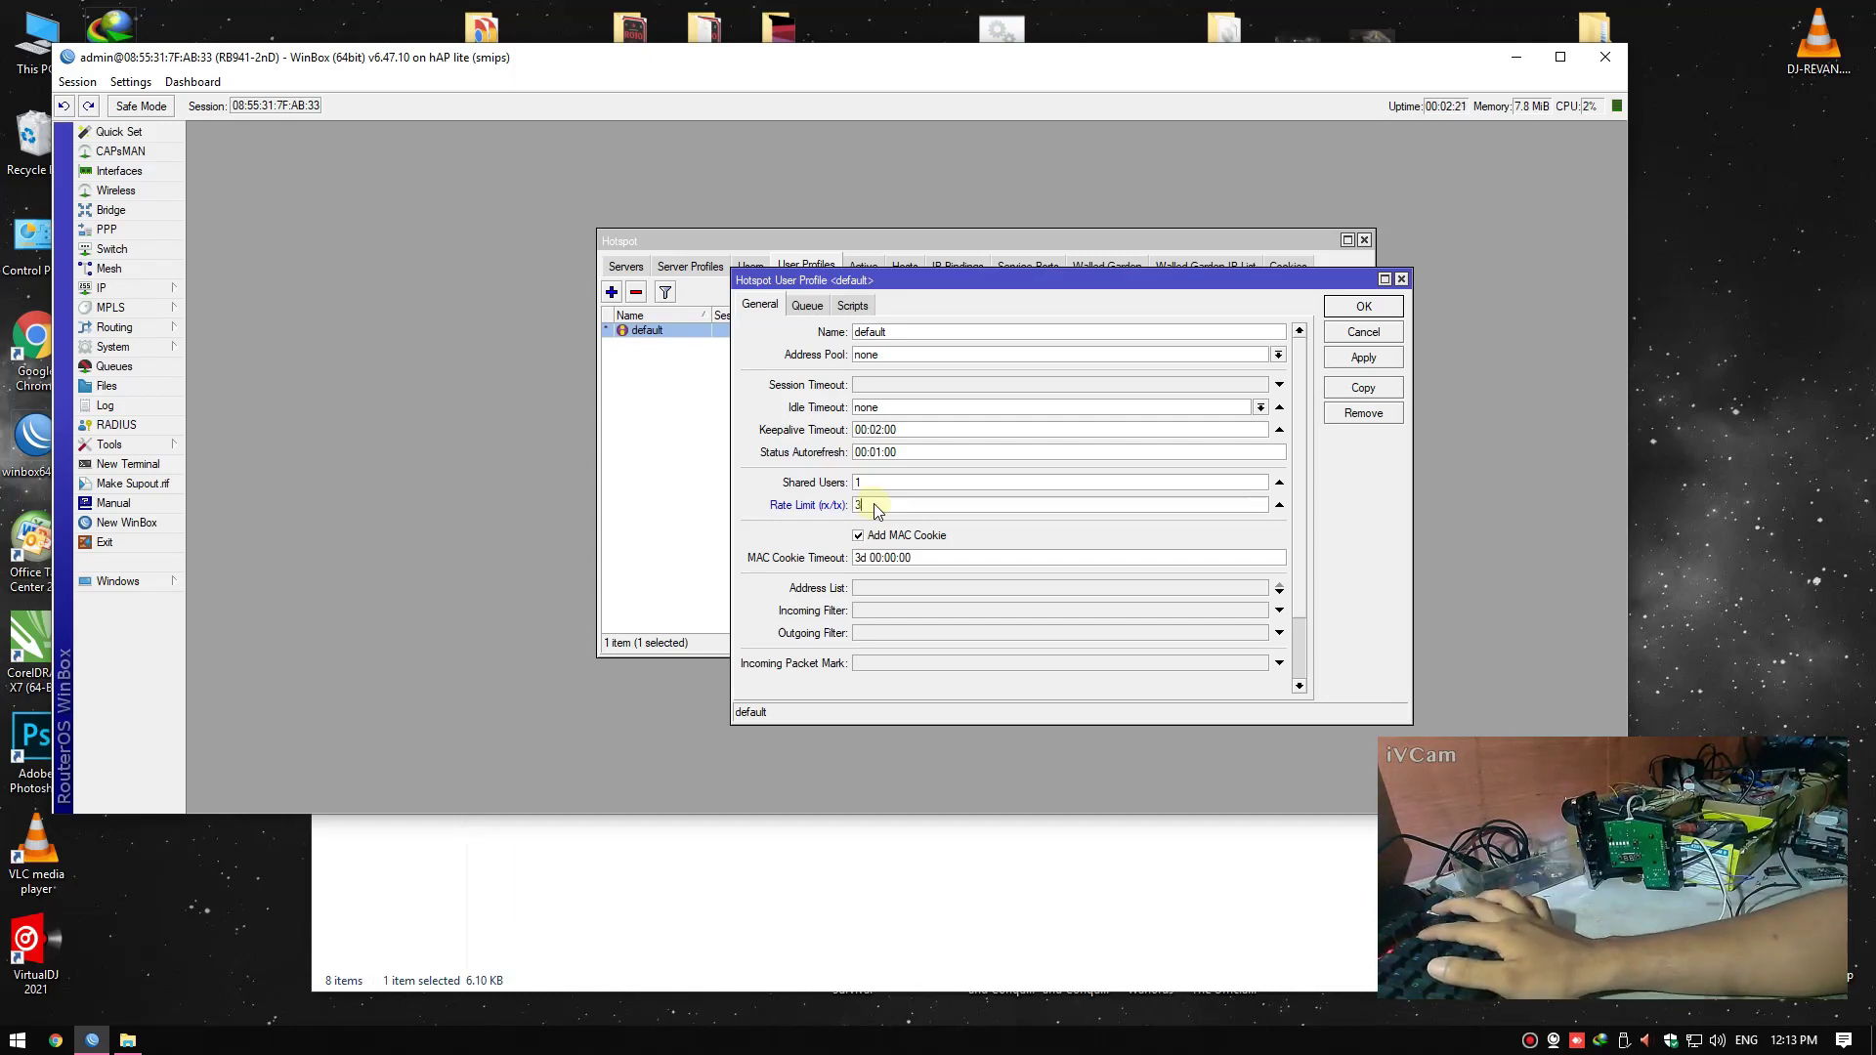
text(2M)
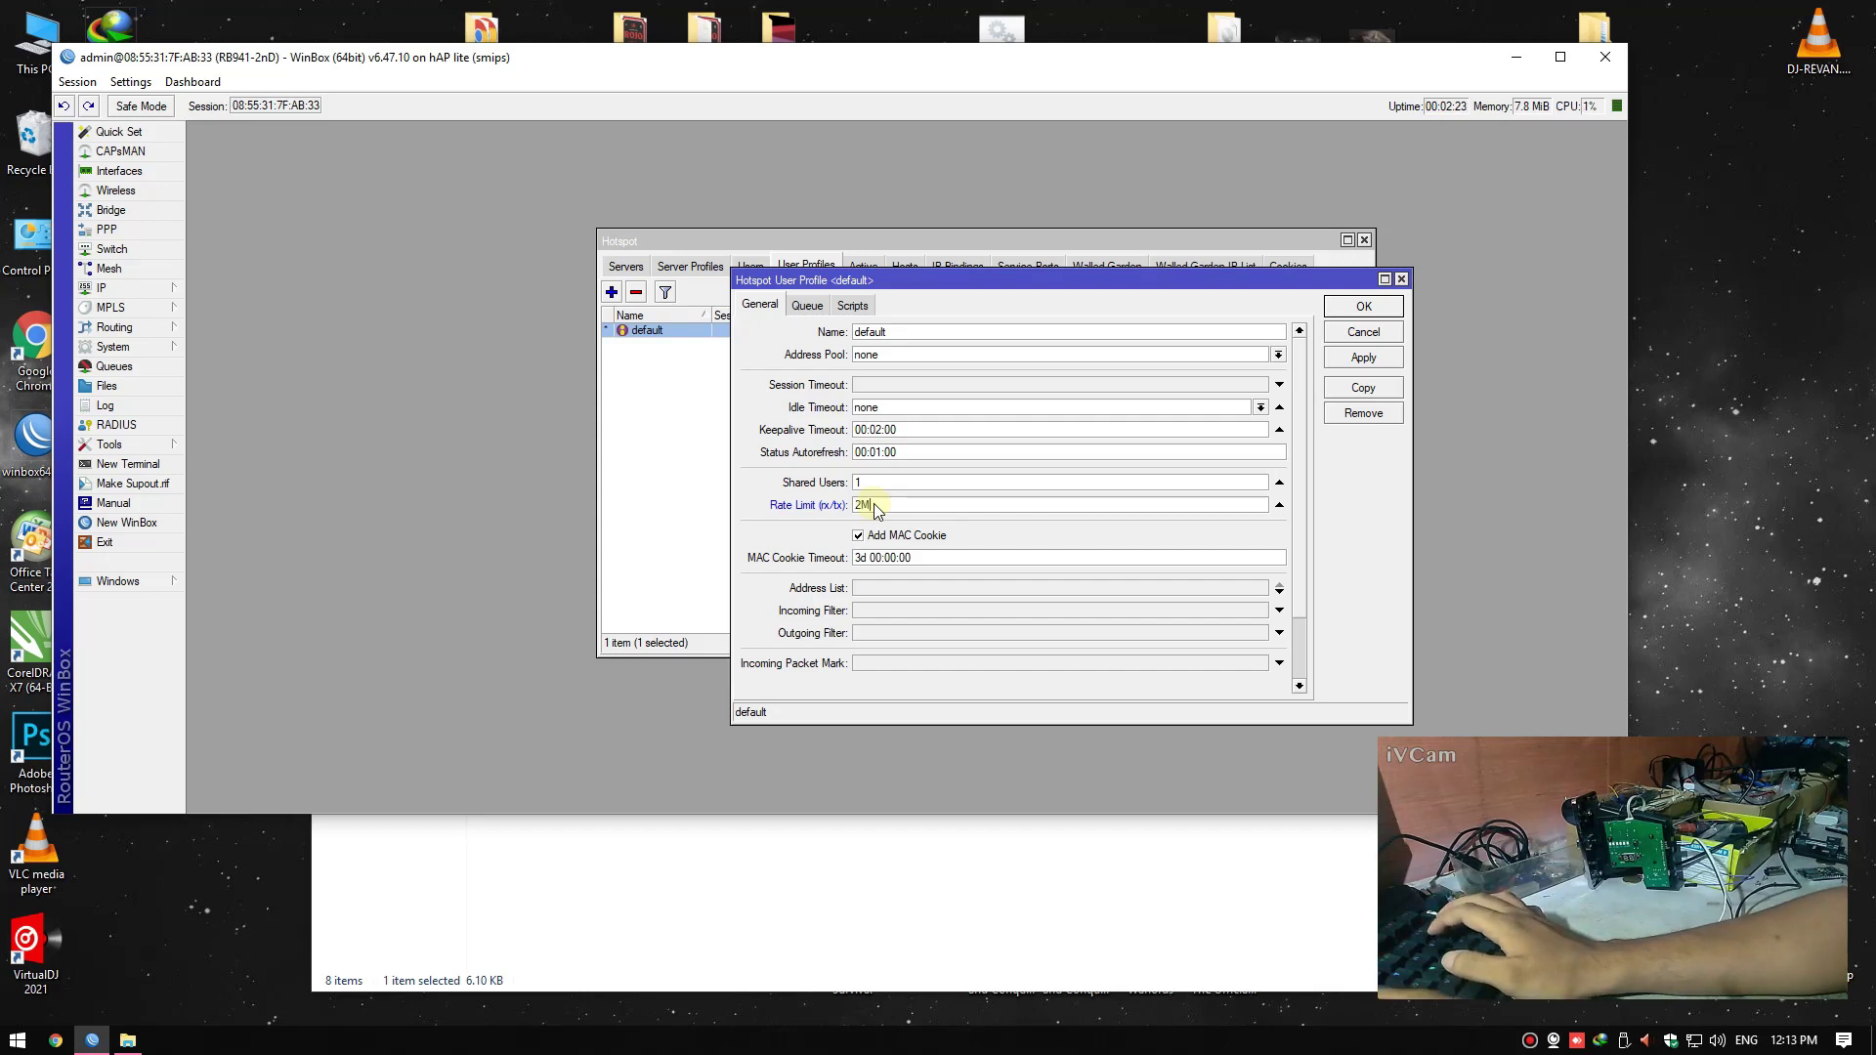
text(/2M)
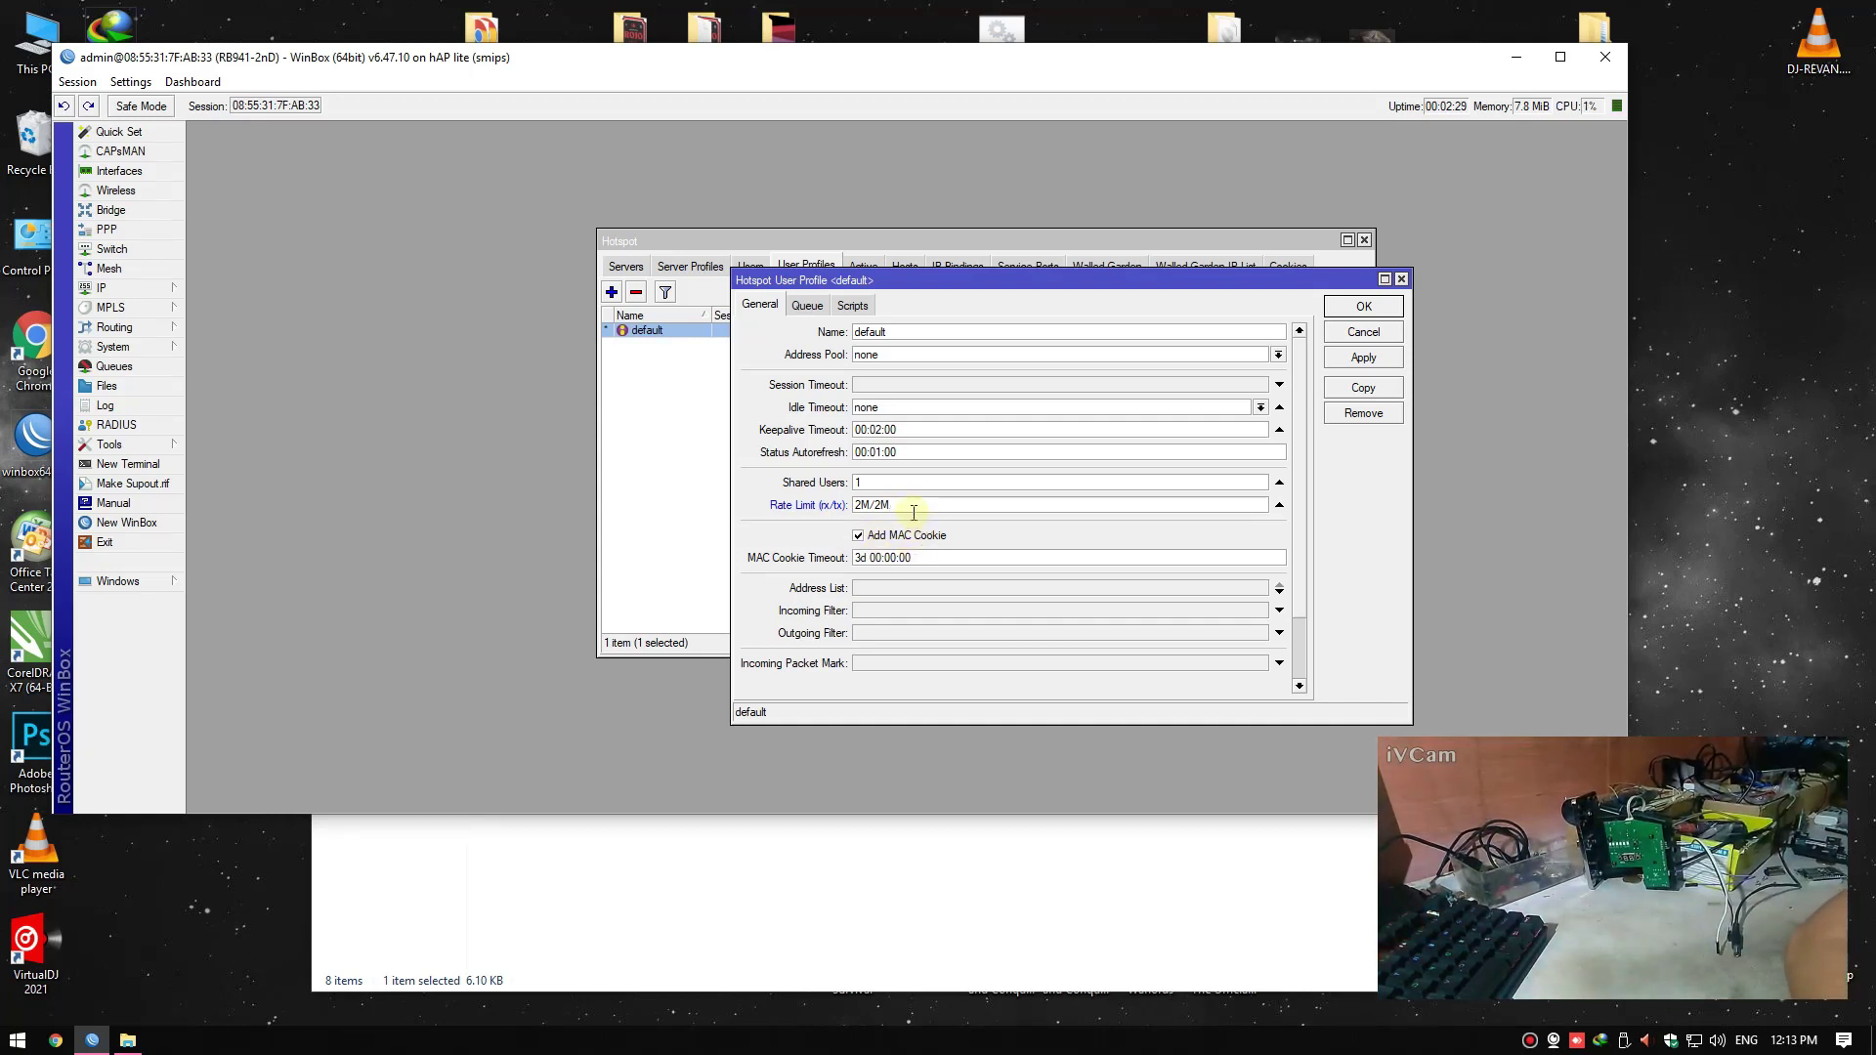
double_click(870, 502)
click(1361, 309)
Return to the Servers list showing hotspot1, then browse the router's File List and close it
click(690, 265)
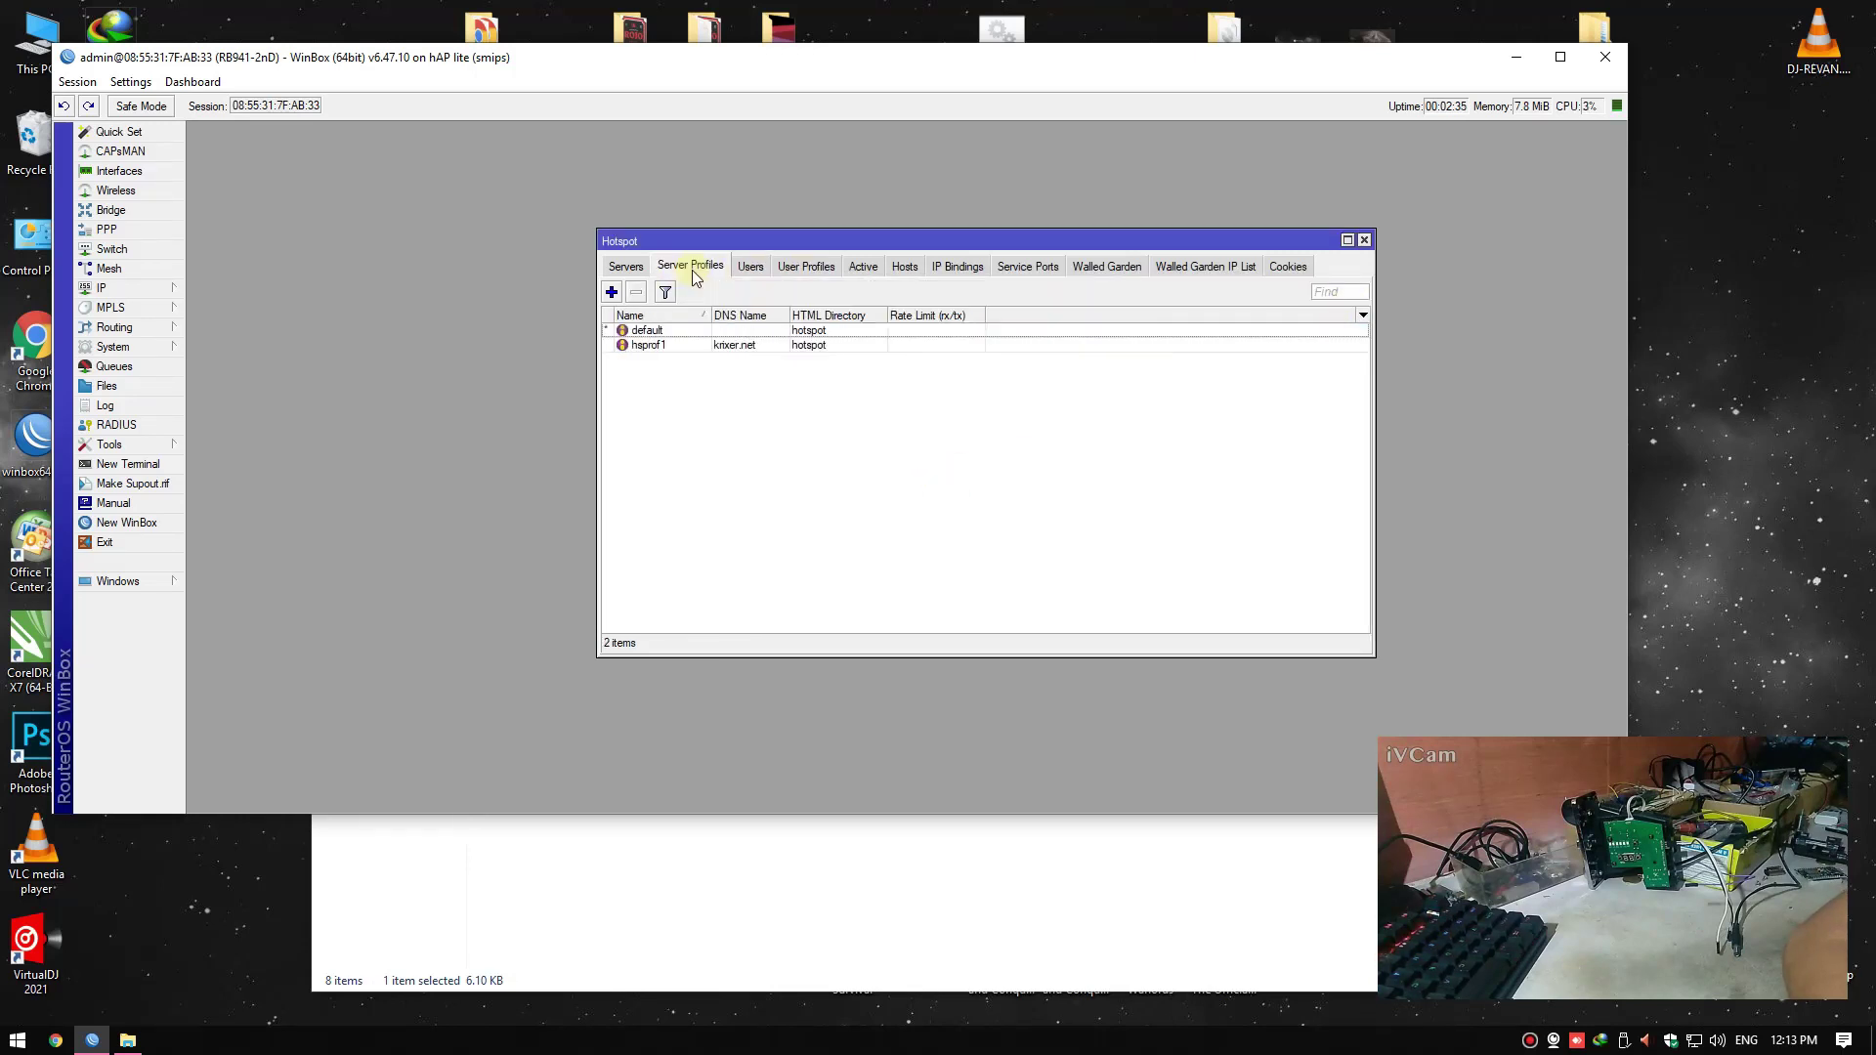
click(626, 266)
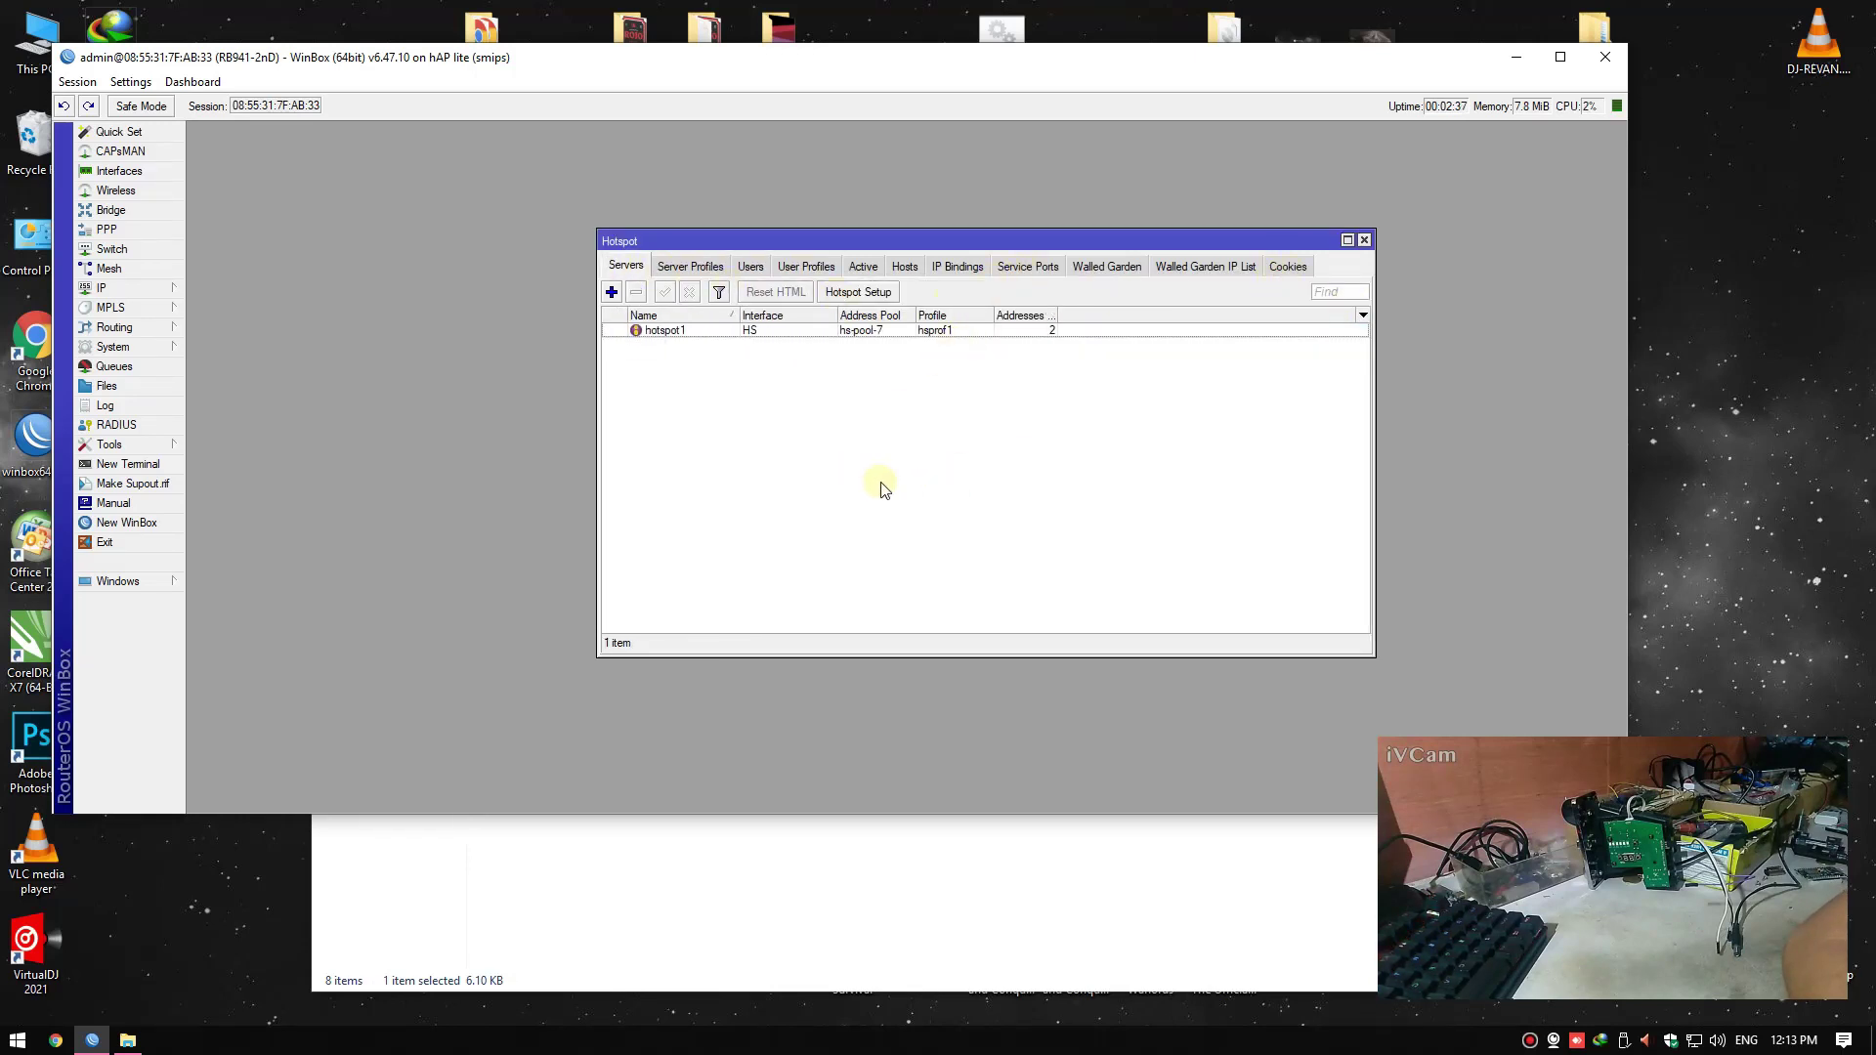
click(115, 386)
click(763, 421)
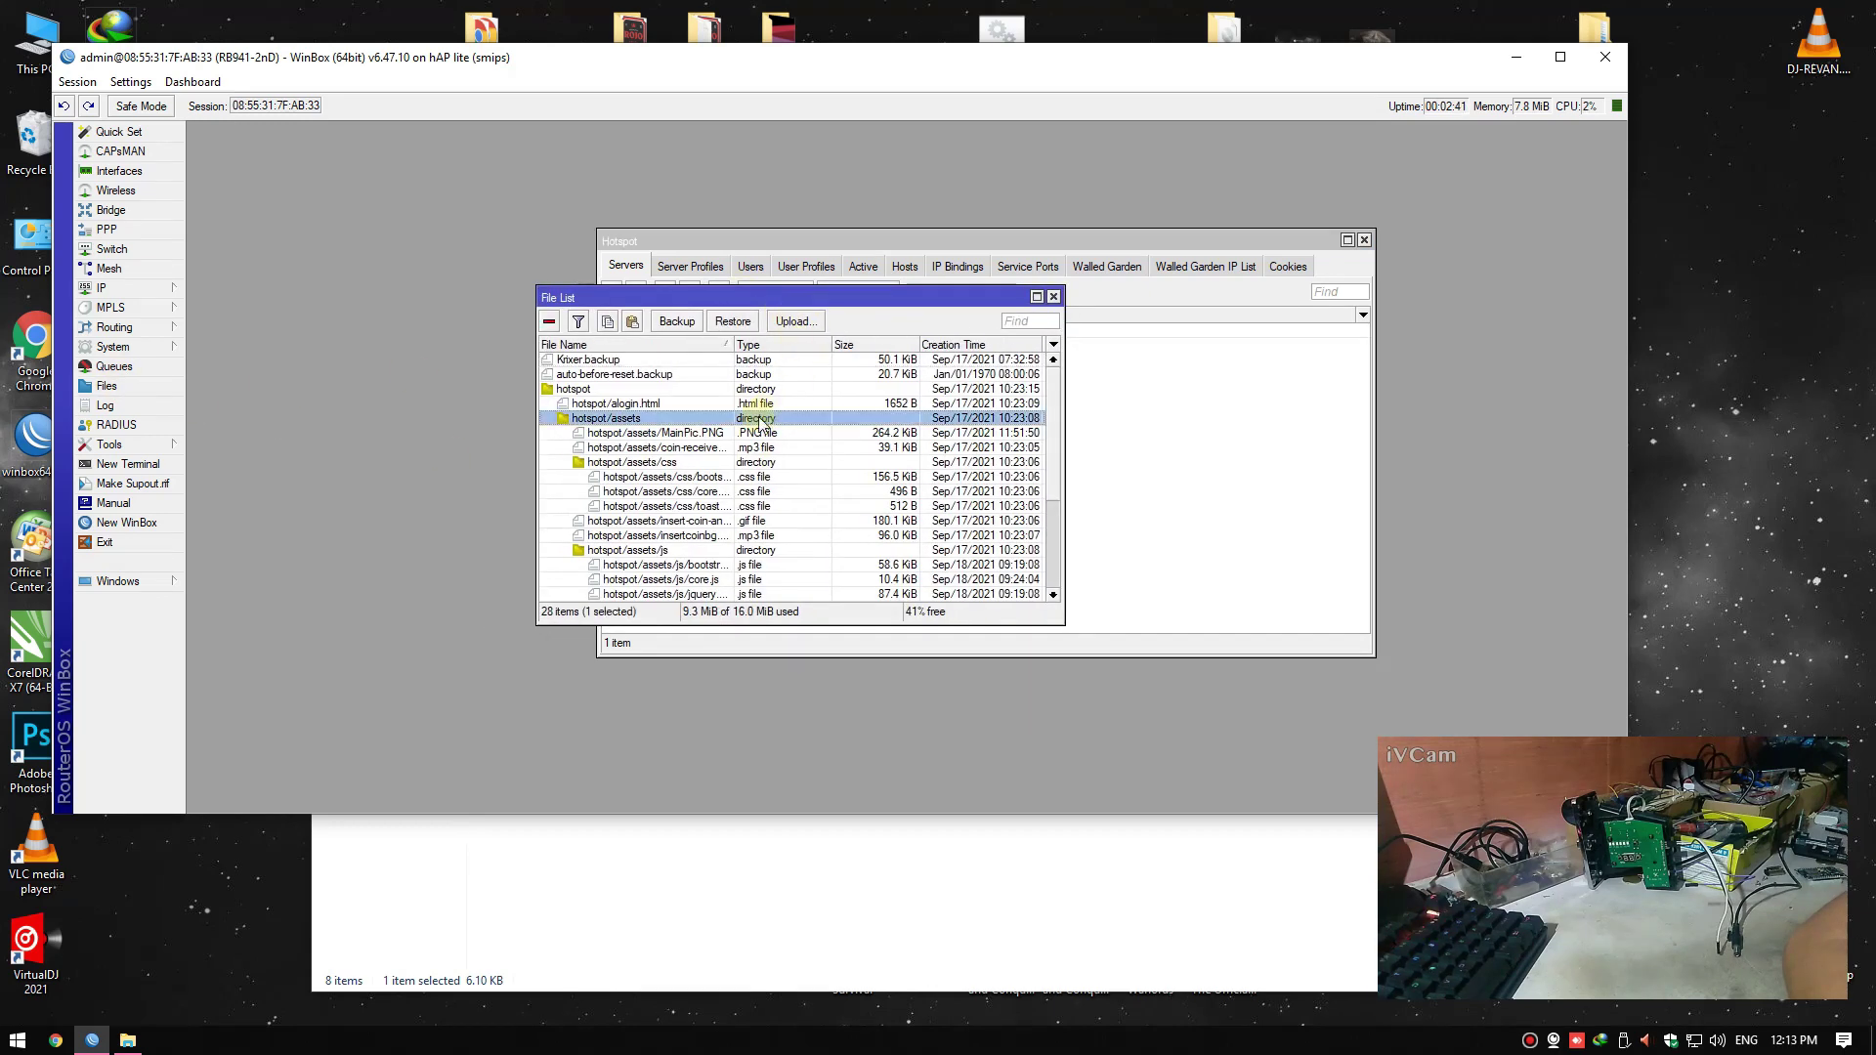
scroll(761, 528, down, 3)
scroll(762, 528, up, 3)
click(669, 389)
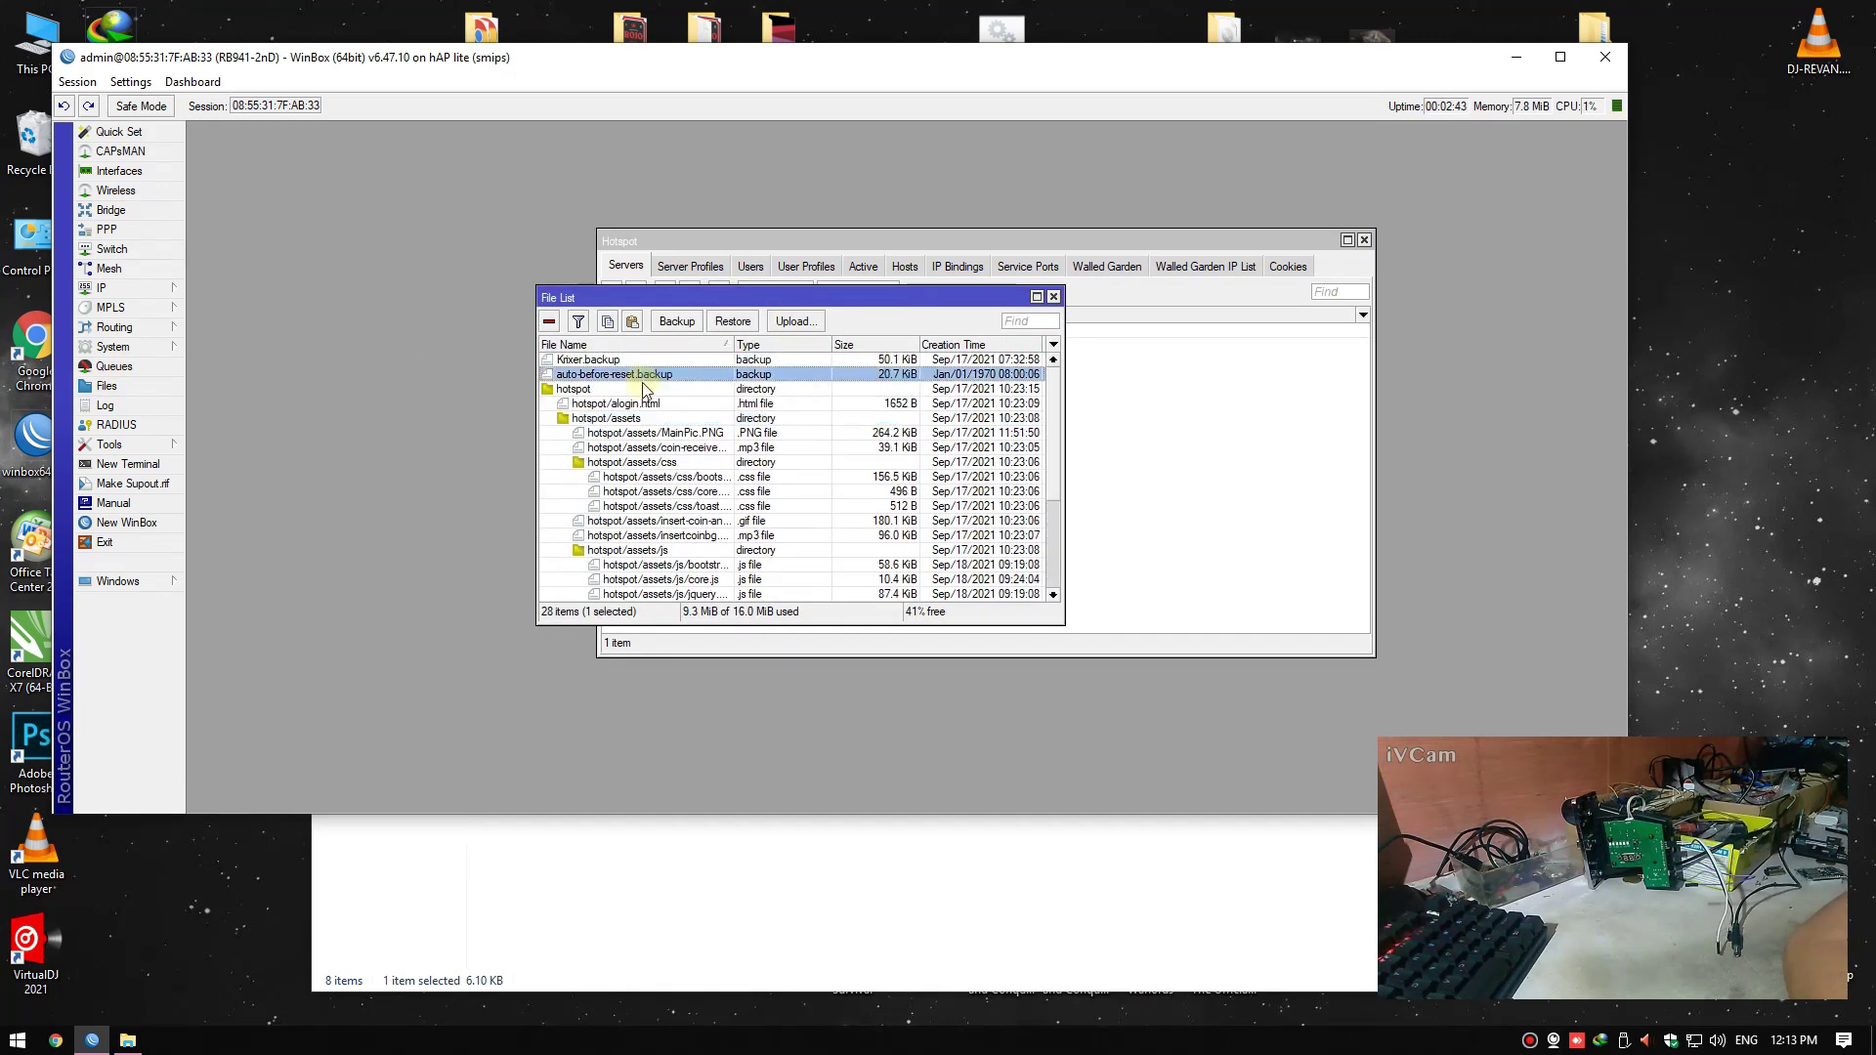
click(684, 447)
click(1054, 296)
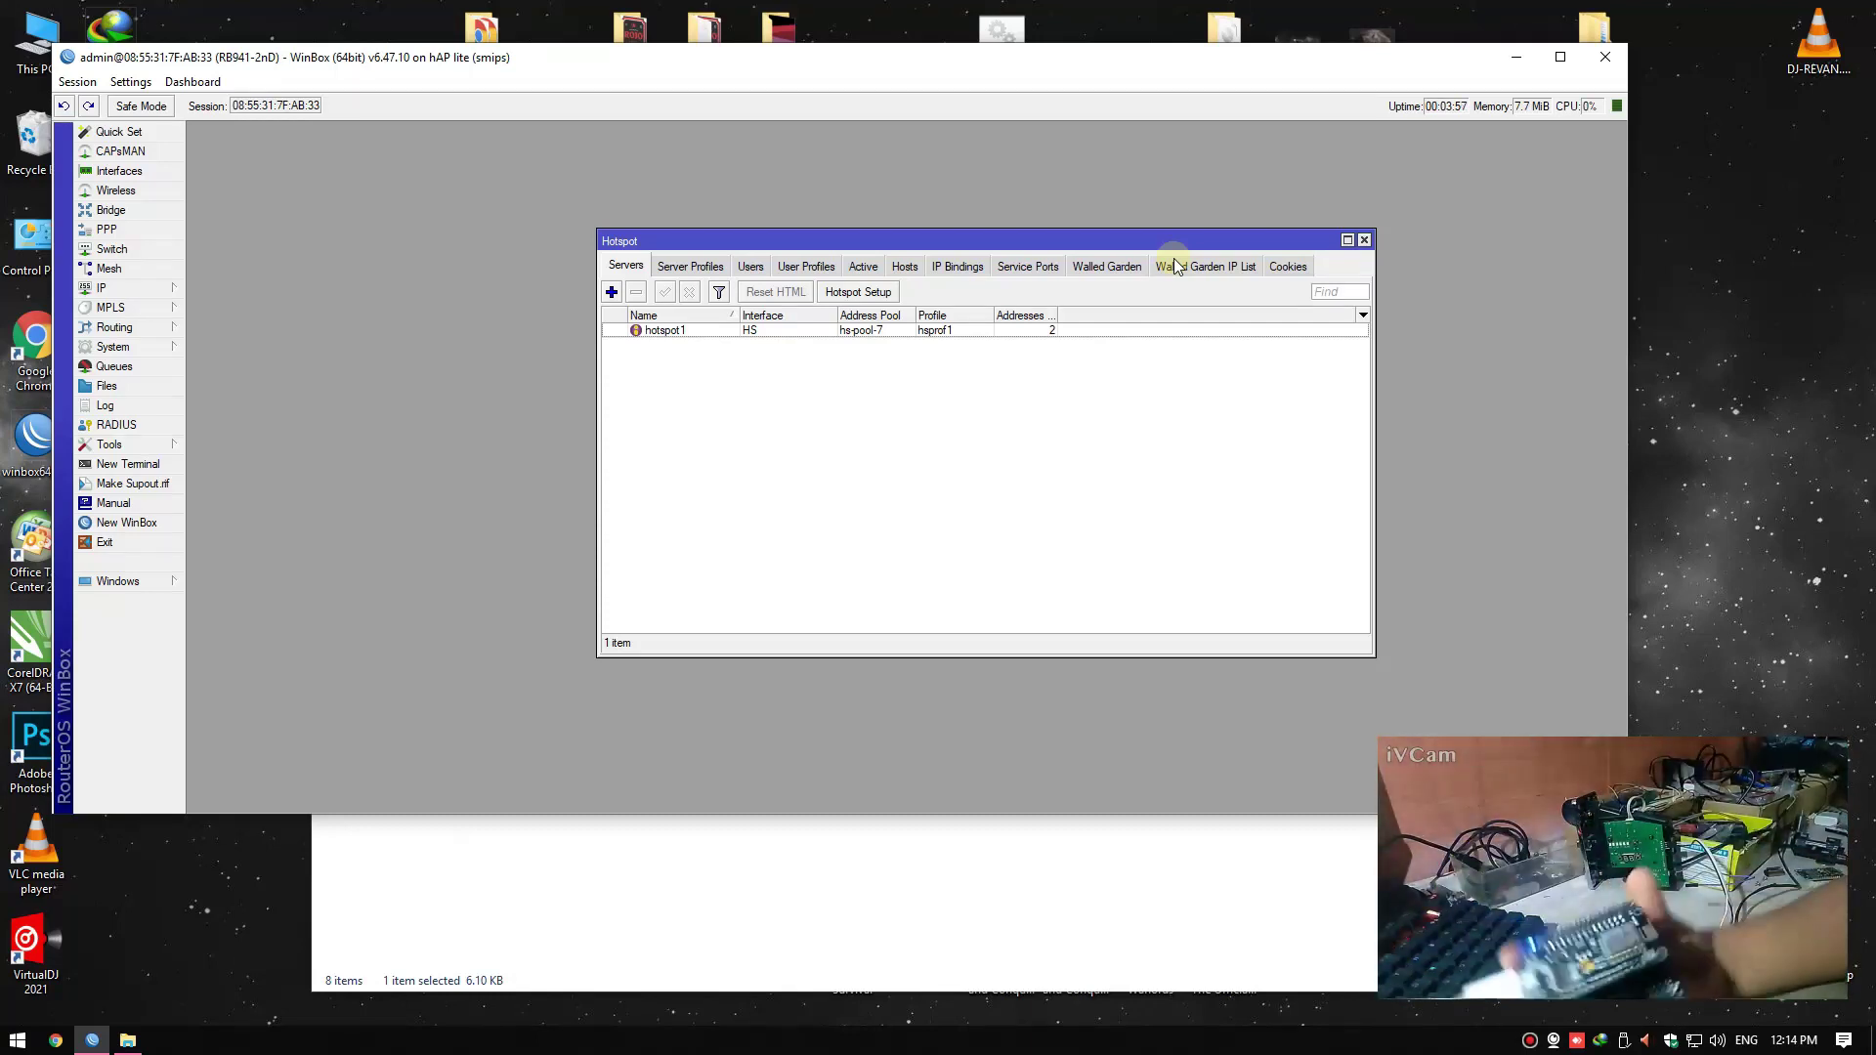
Open Device Manager and select USB-SERIAL CH340 (COM5) under Ports (COM & LPT)
key(super)
text(devi)
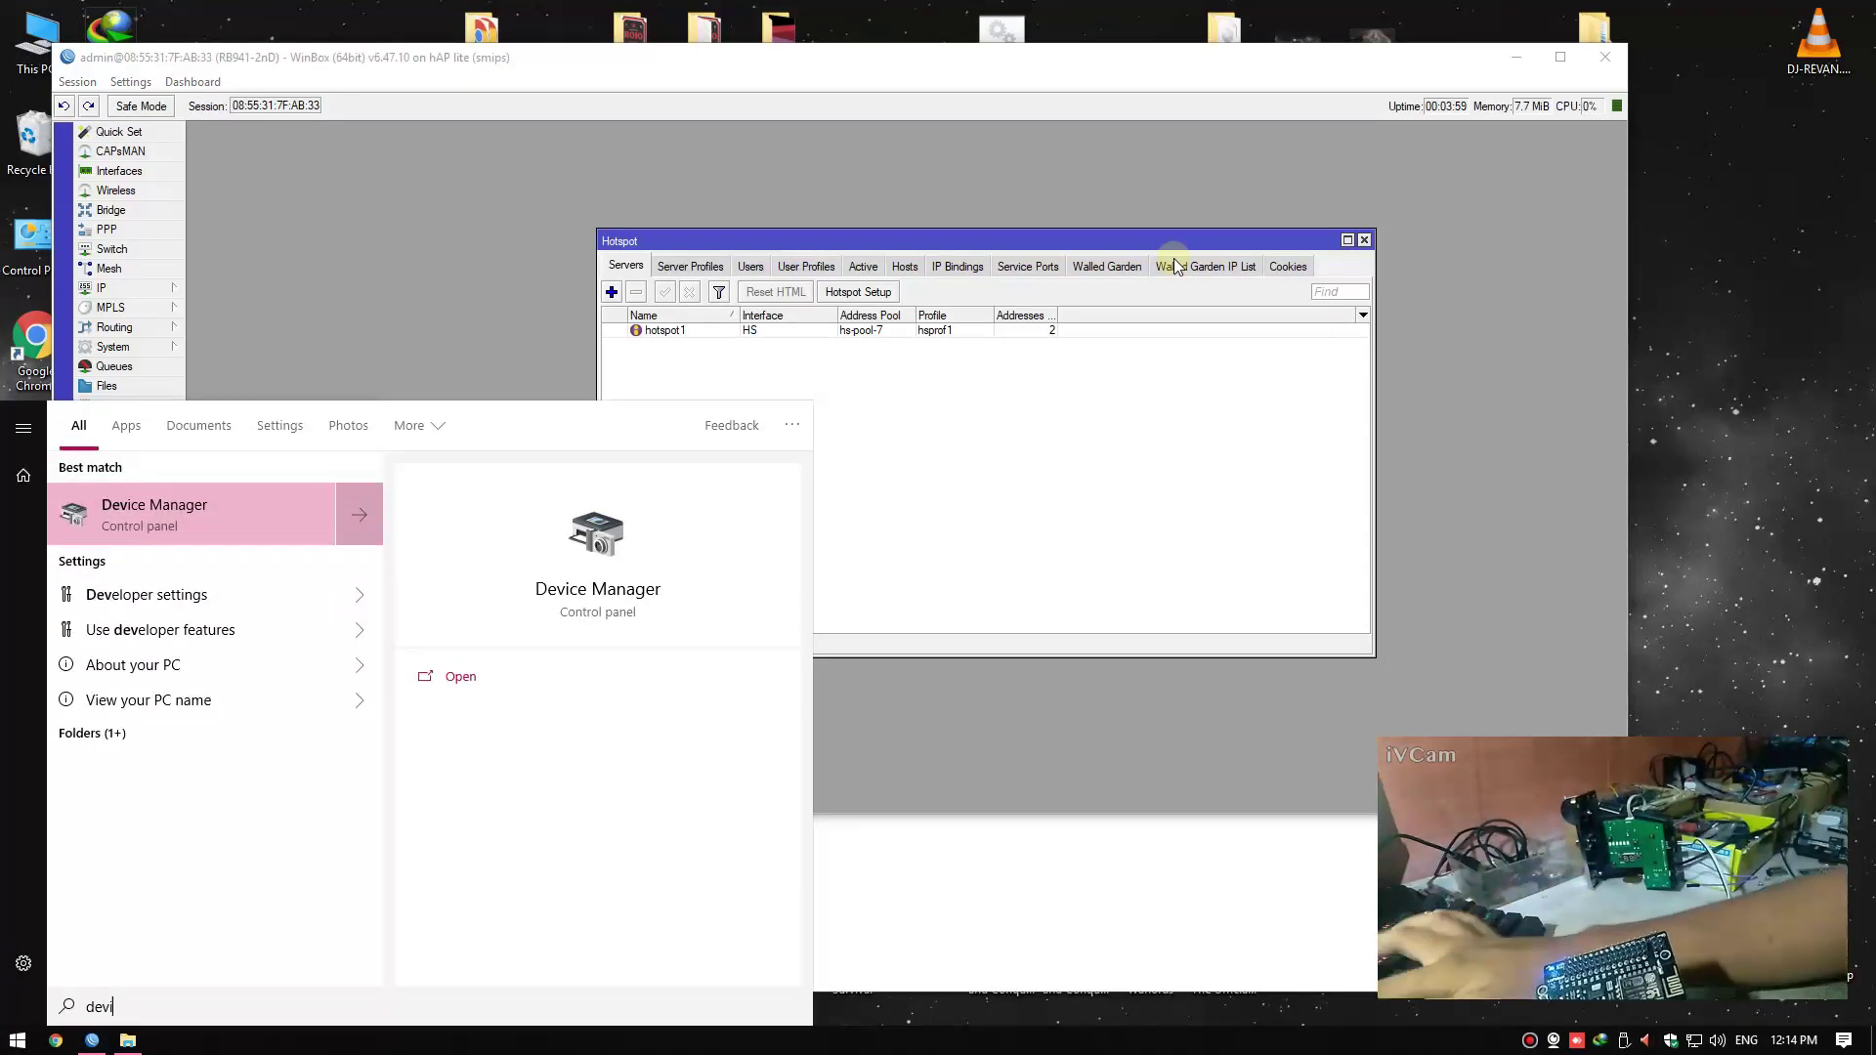
text(ce)
key(Return)
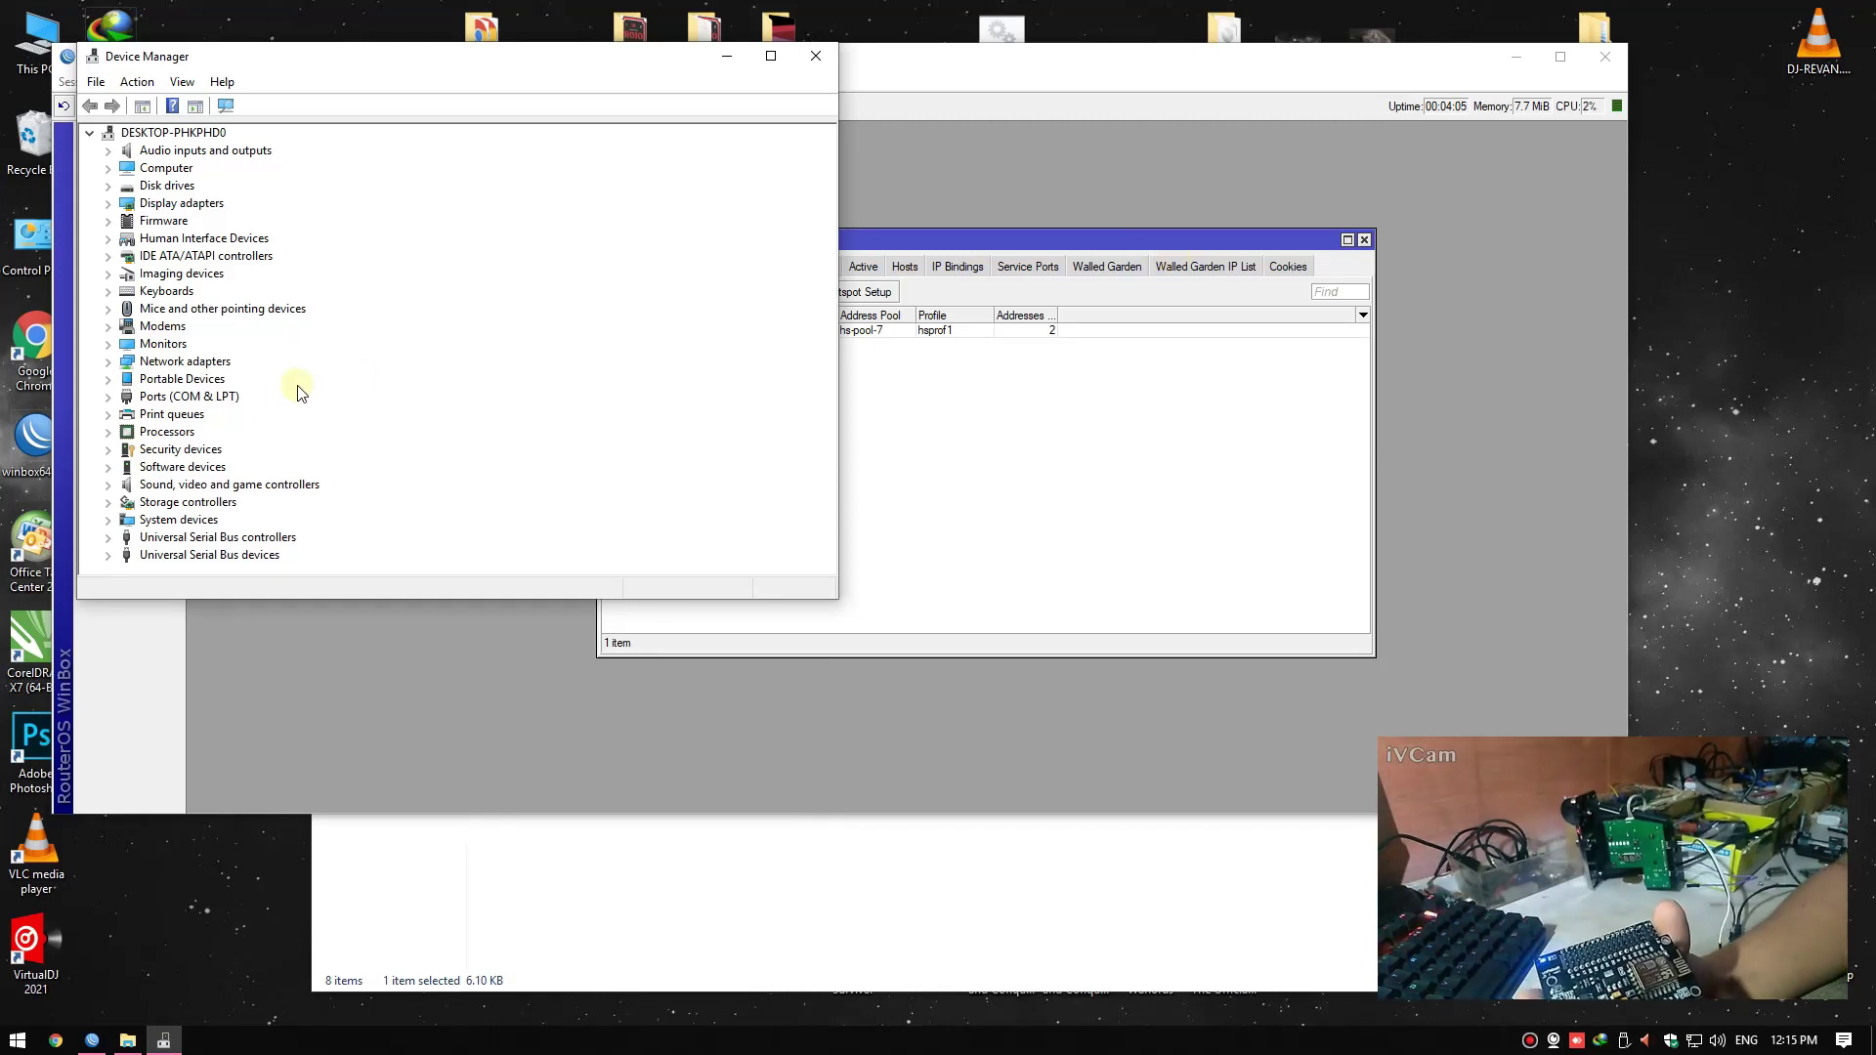
click(109, 397)
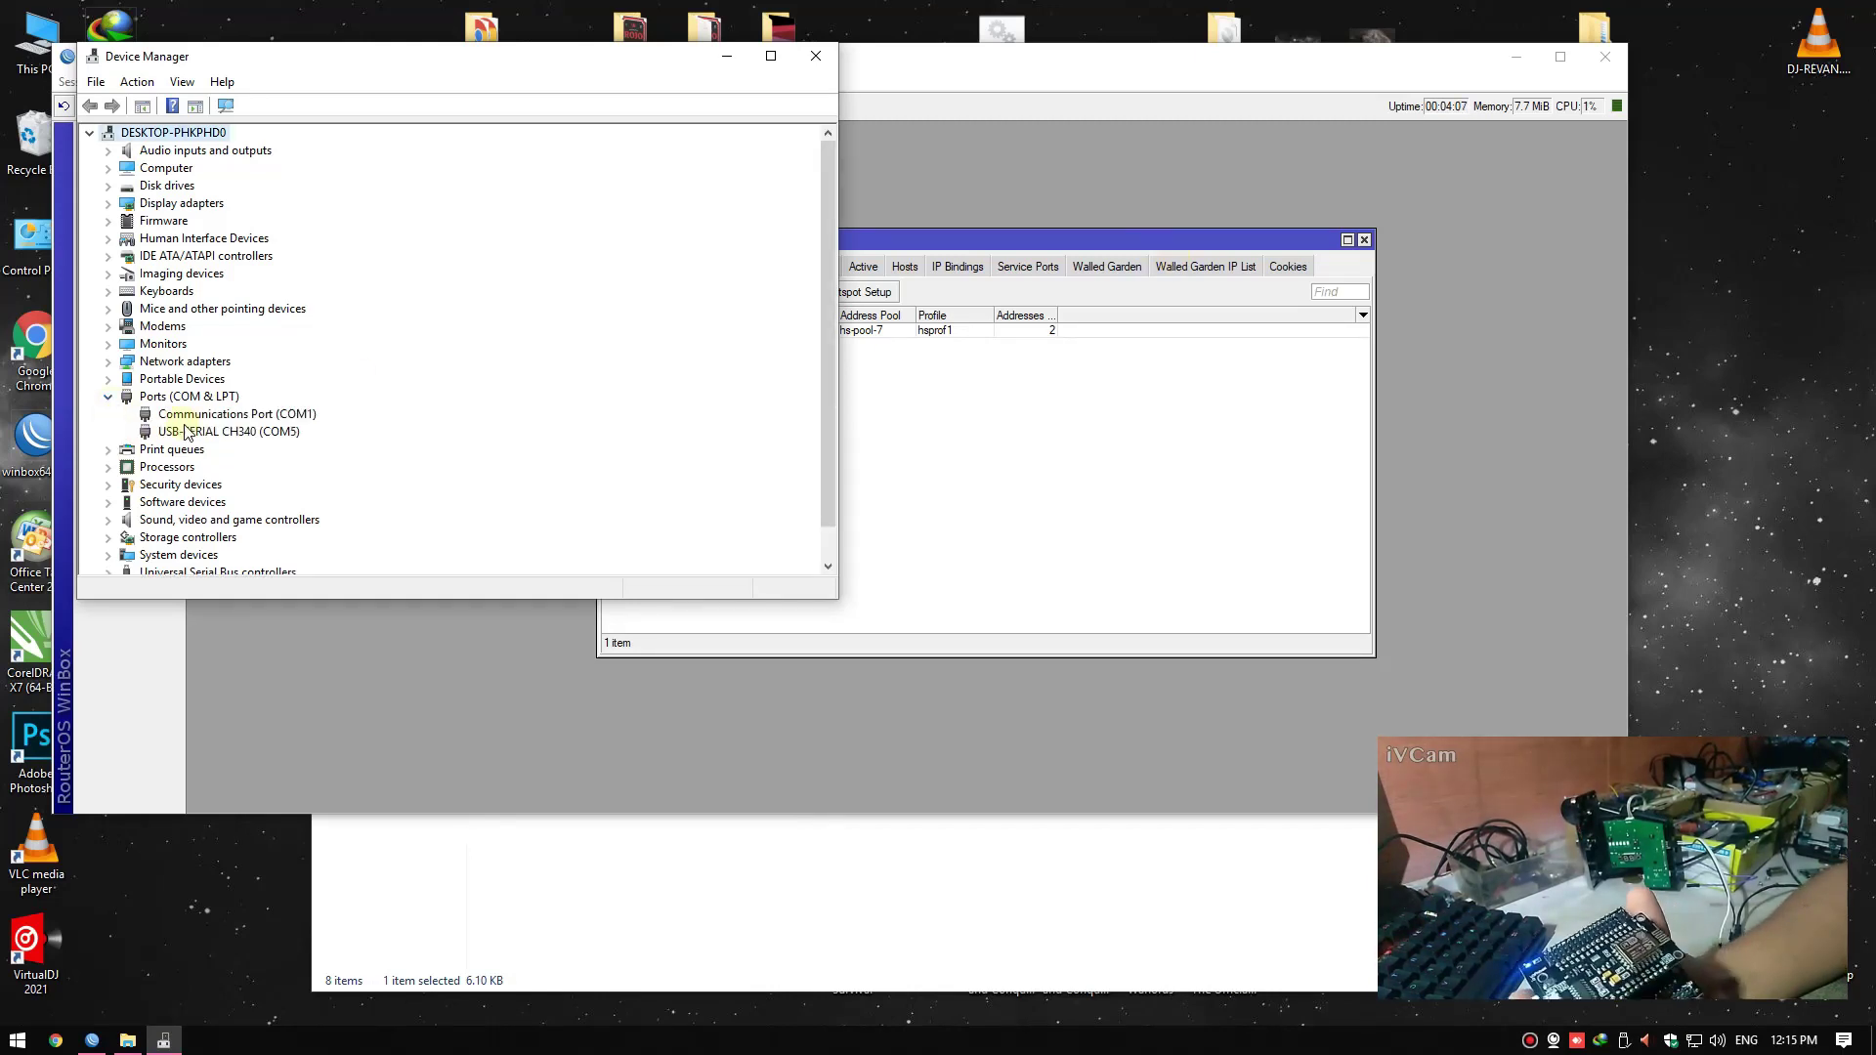
click(188, 433)
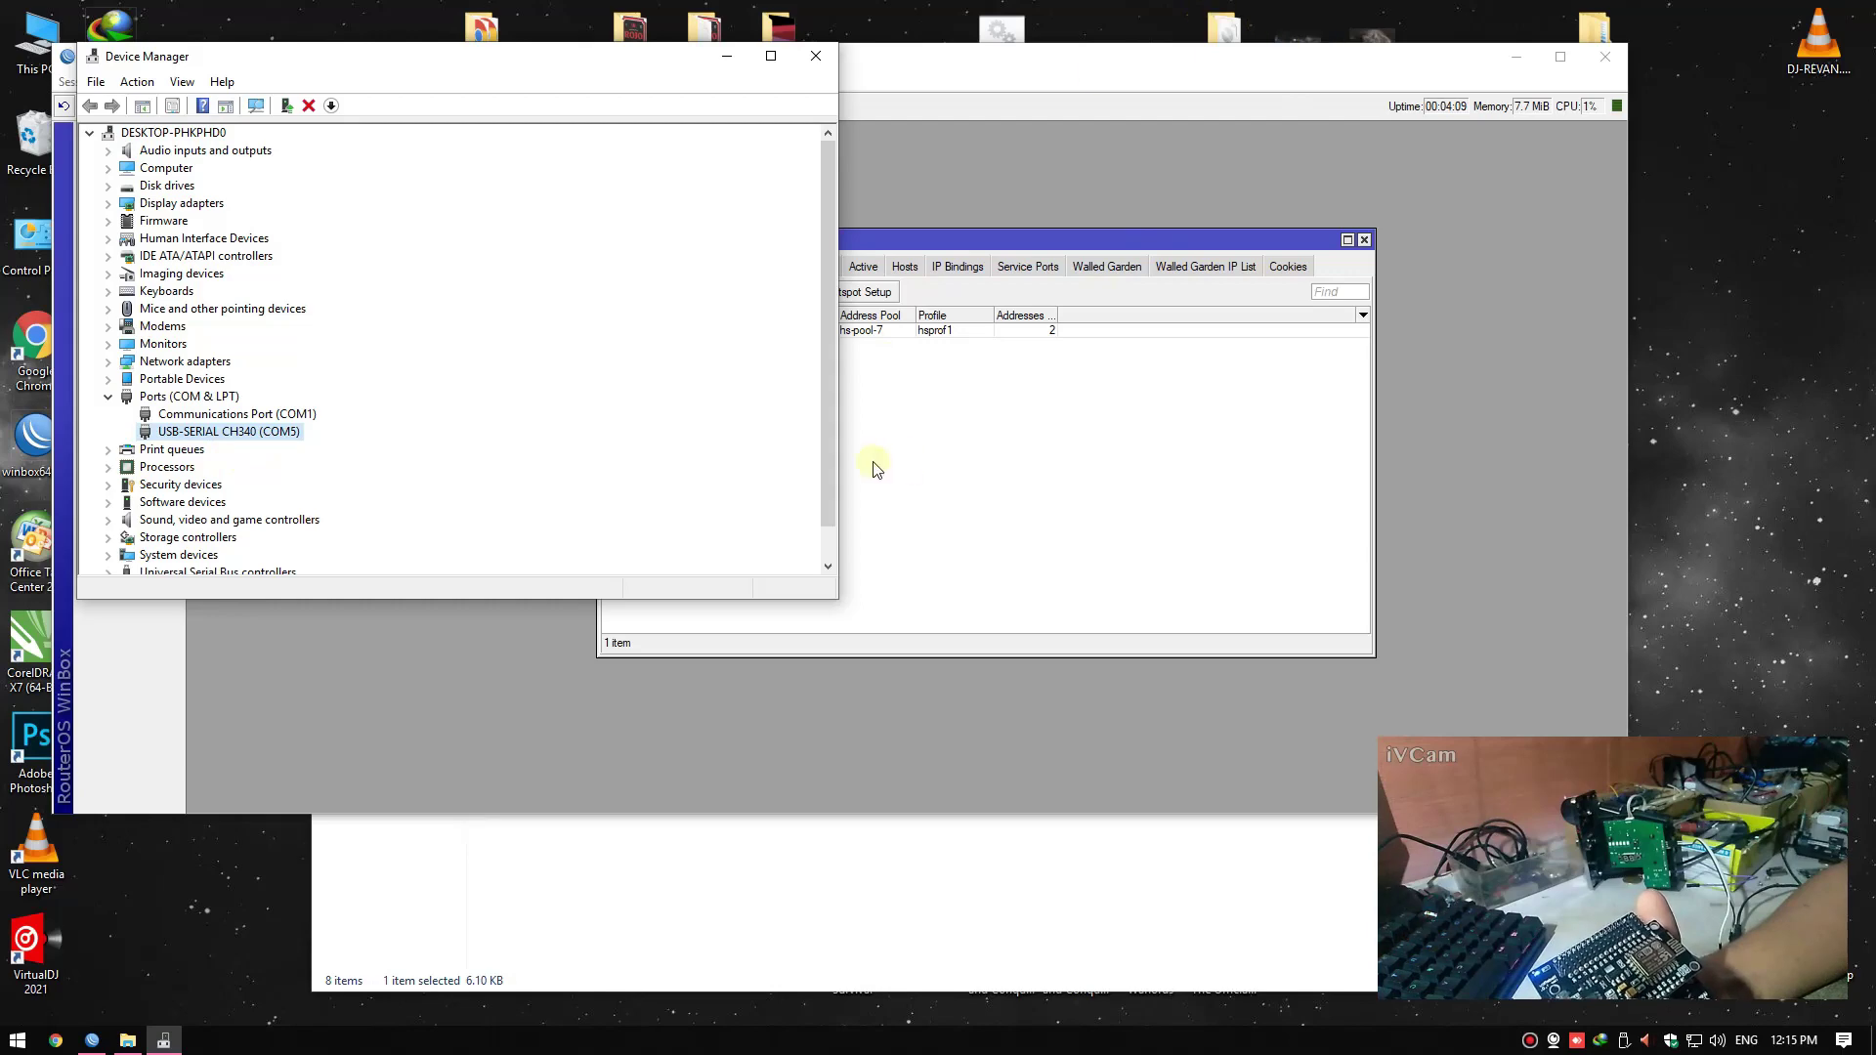
right_click(1673, 342)
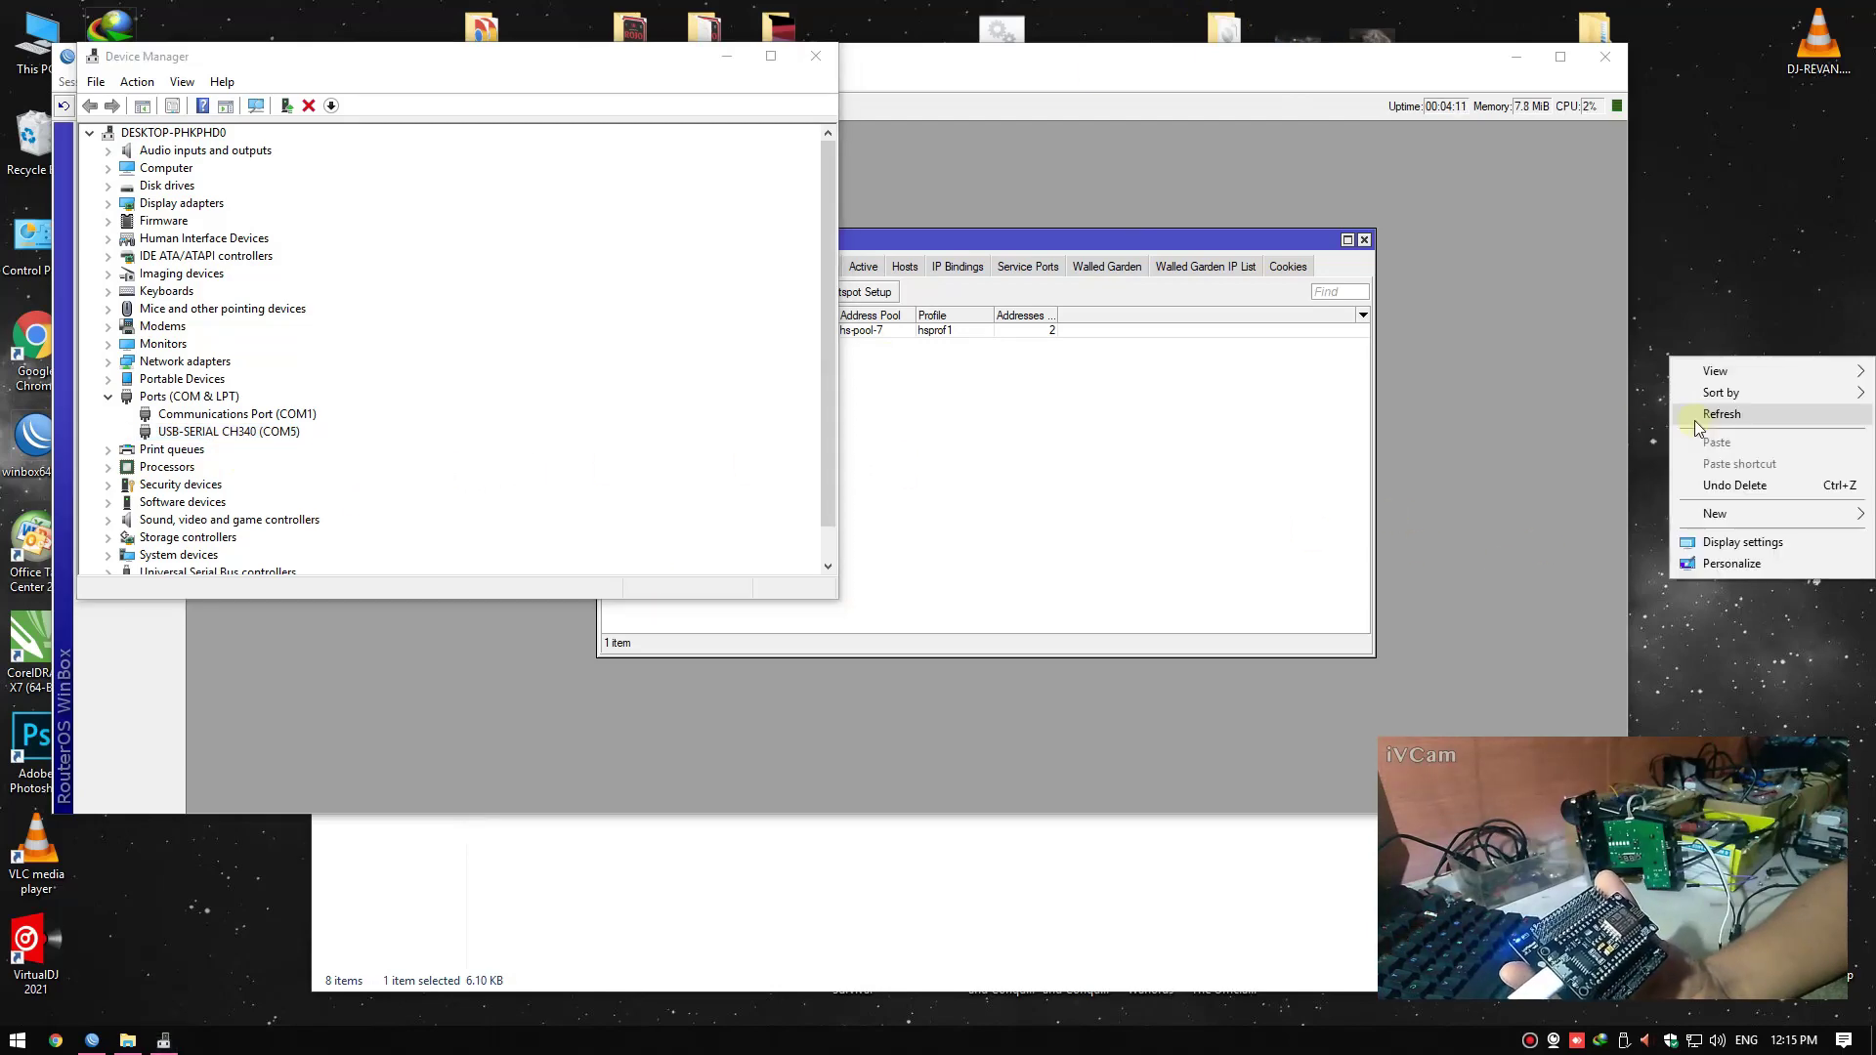
click(1700, 415)
click(268, 431)
click(1076, 469)
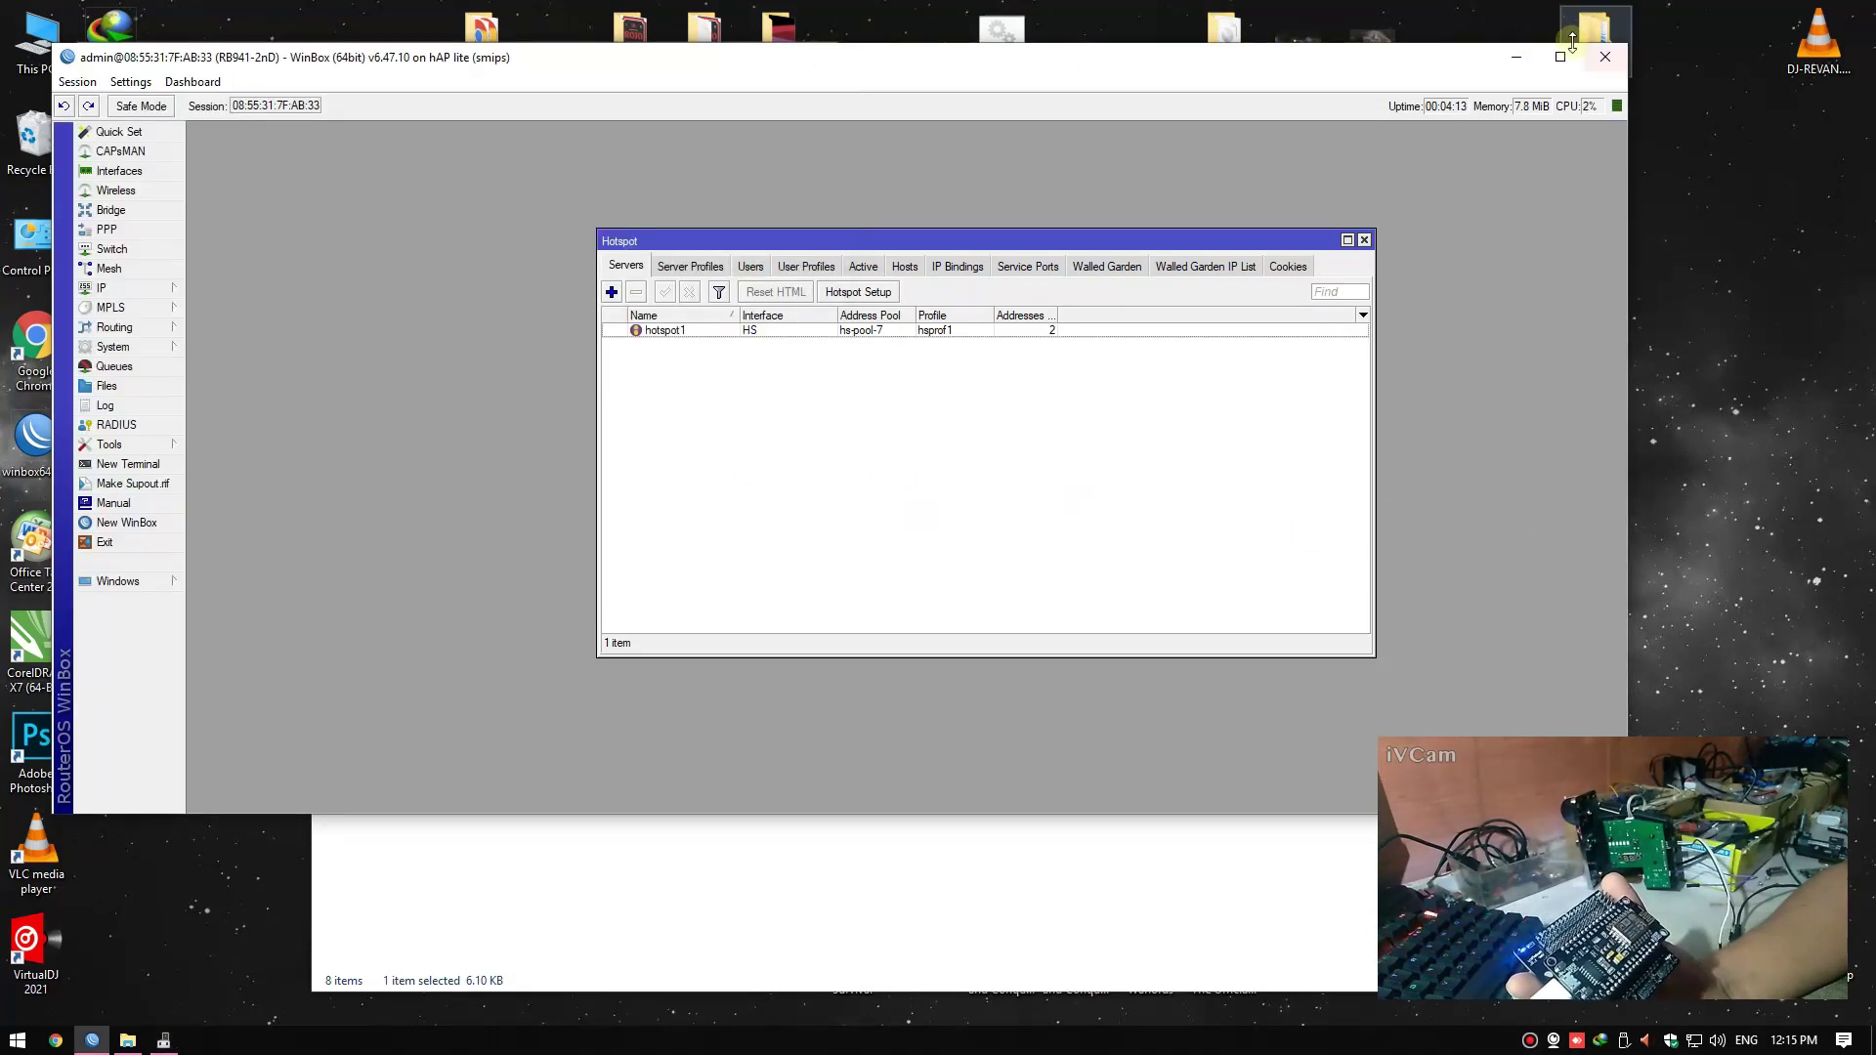
click(1537, 60)
Navigate from the desktop master folder into JuanFi-master's release folder
double_click(1595, 40)
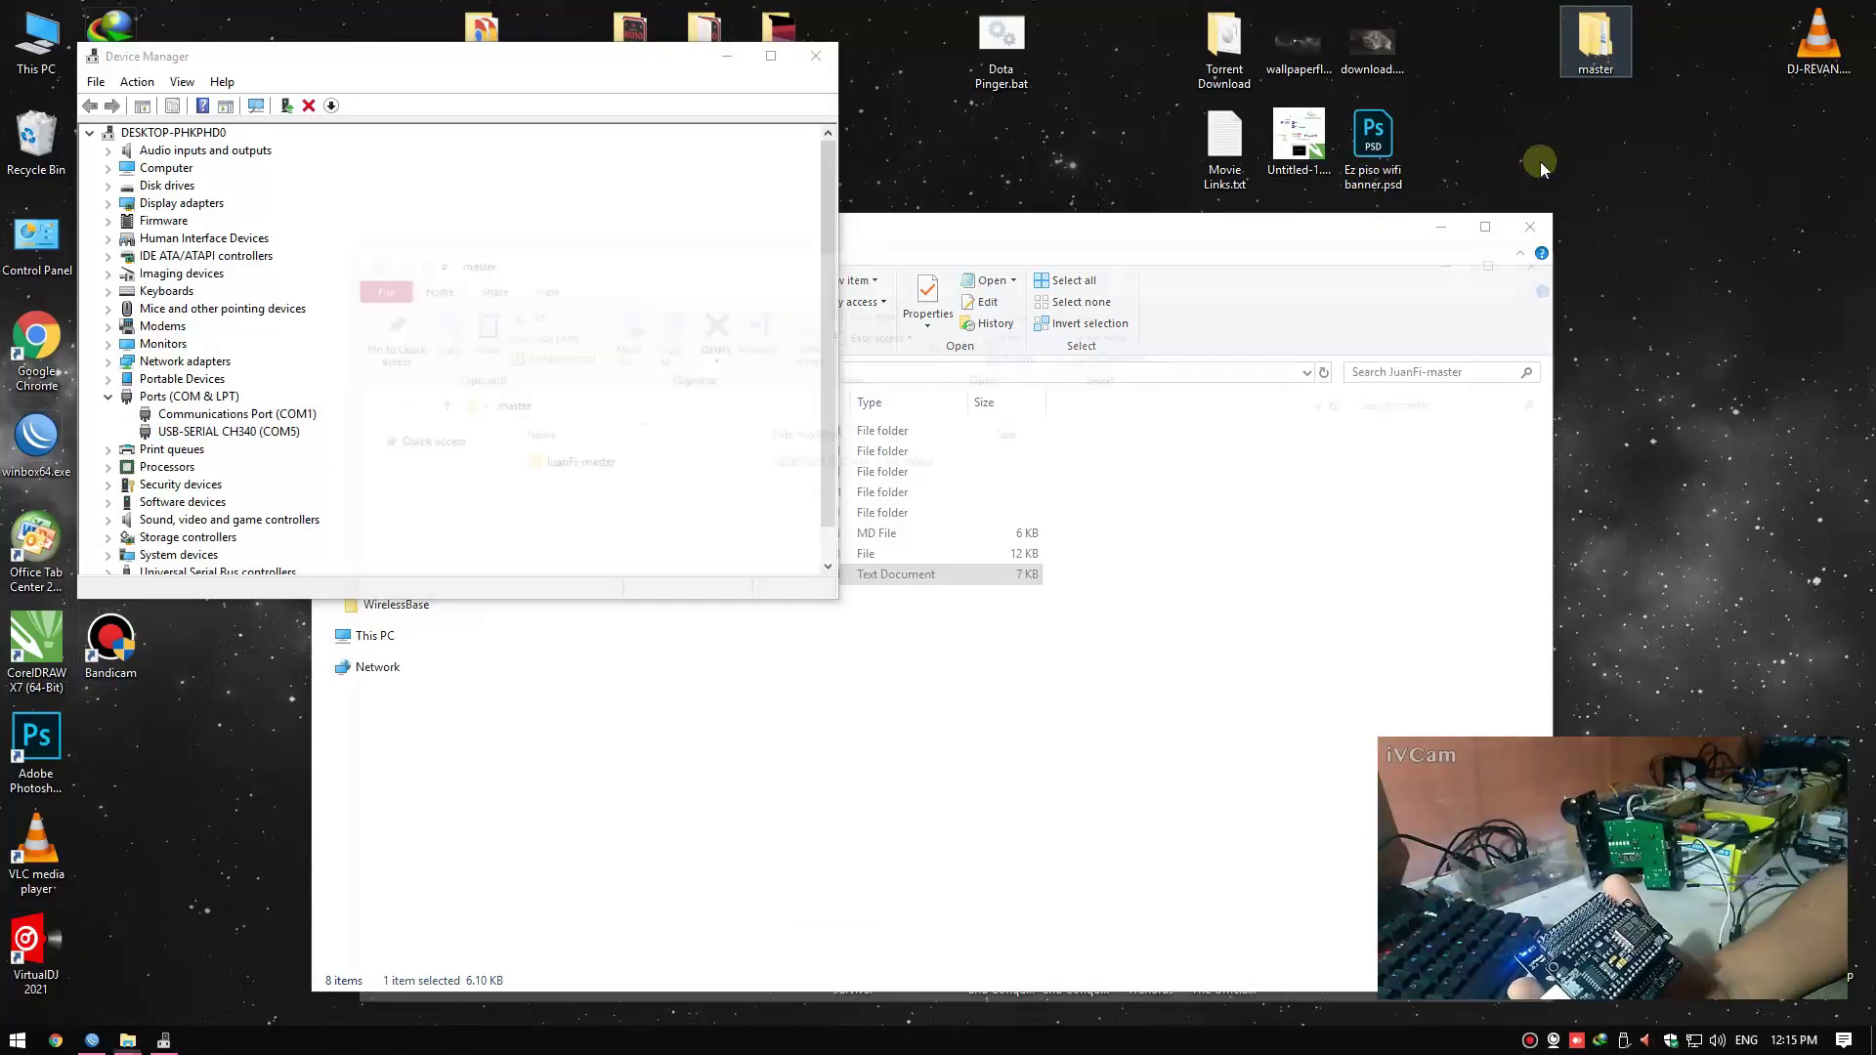
click(1556, 256)
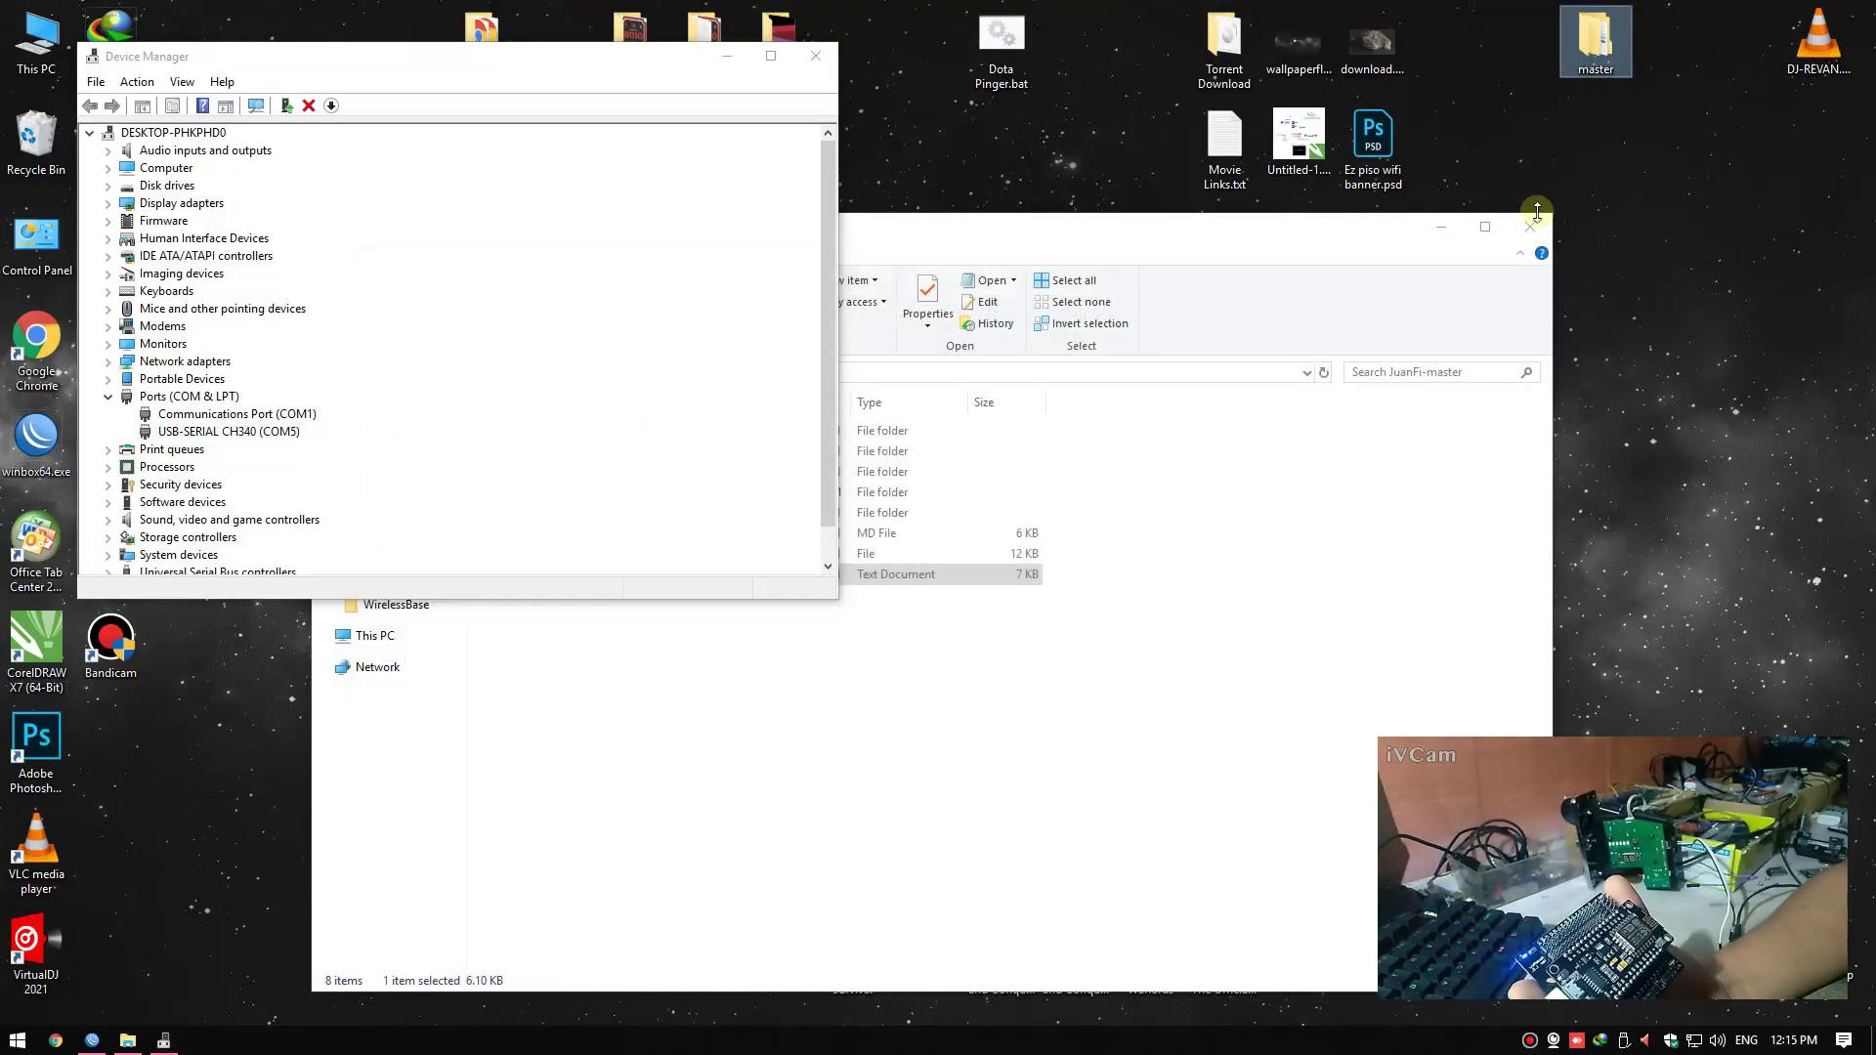
click(1530, 227)
double_click(1595, 39)
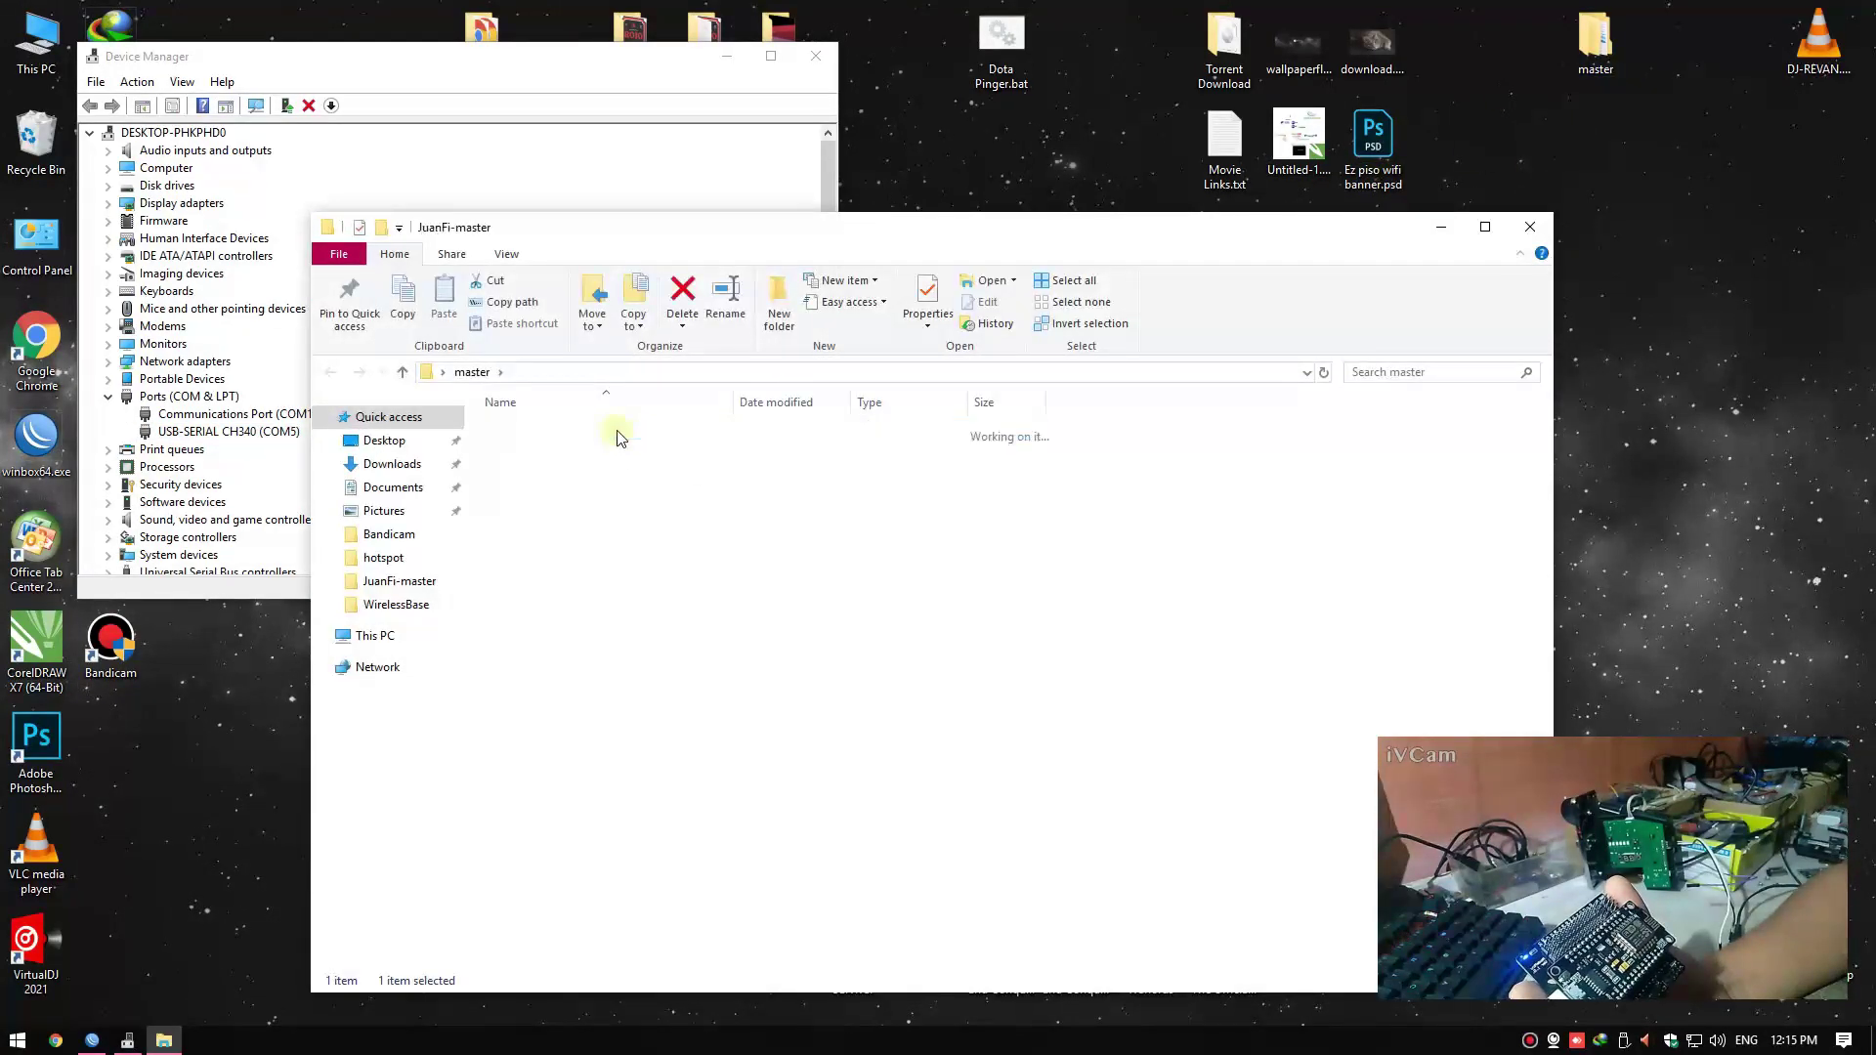
double_click(617, 433)
double_click(524, 510)
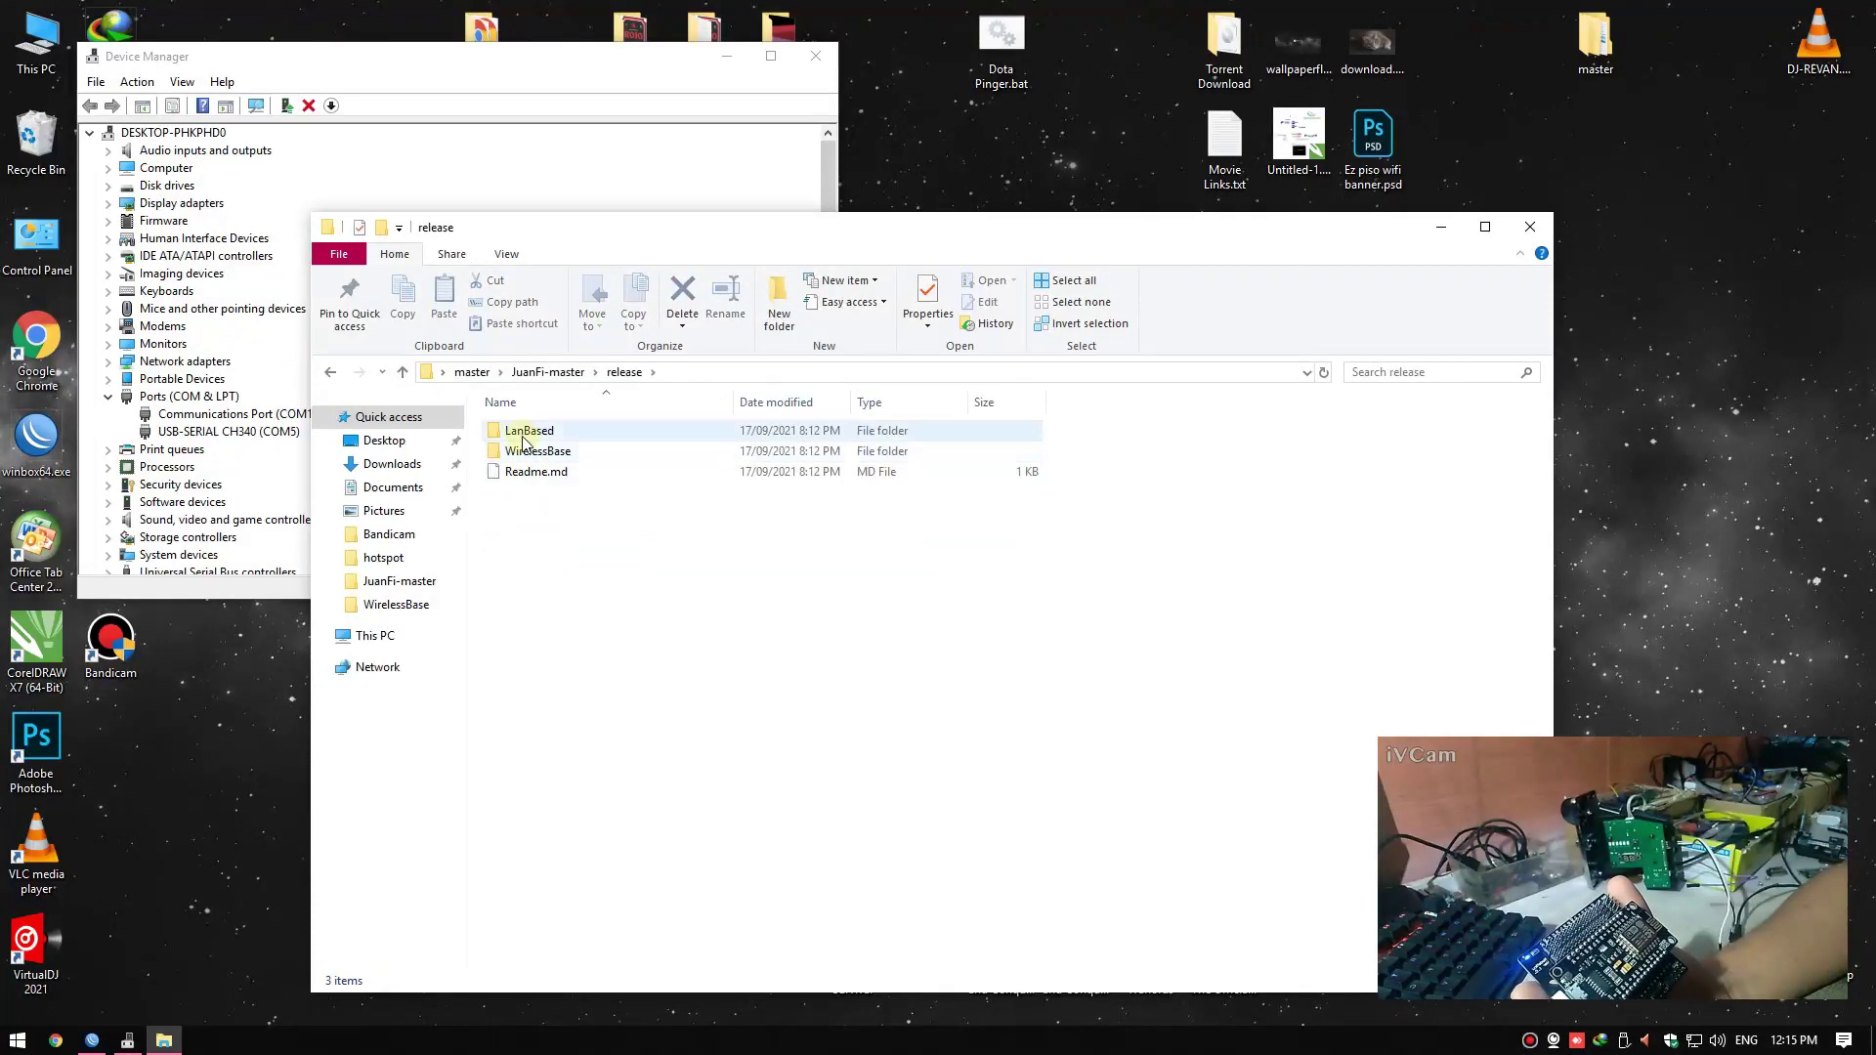
click(525, 435)
click(531, 452)
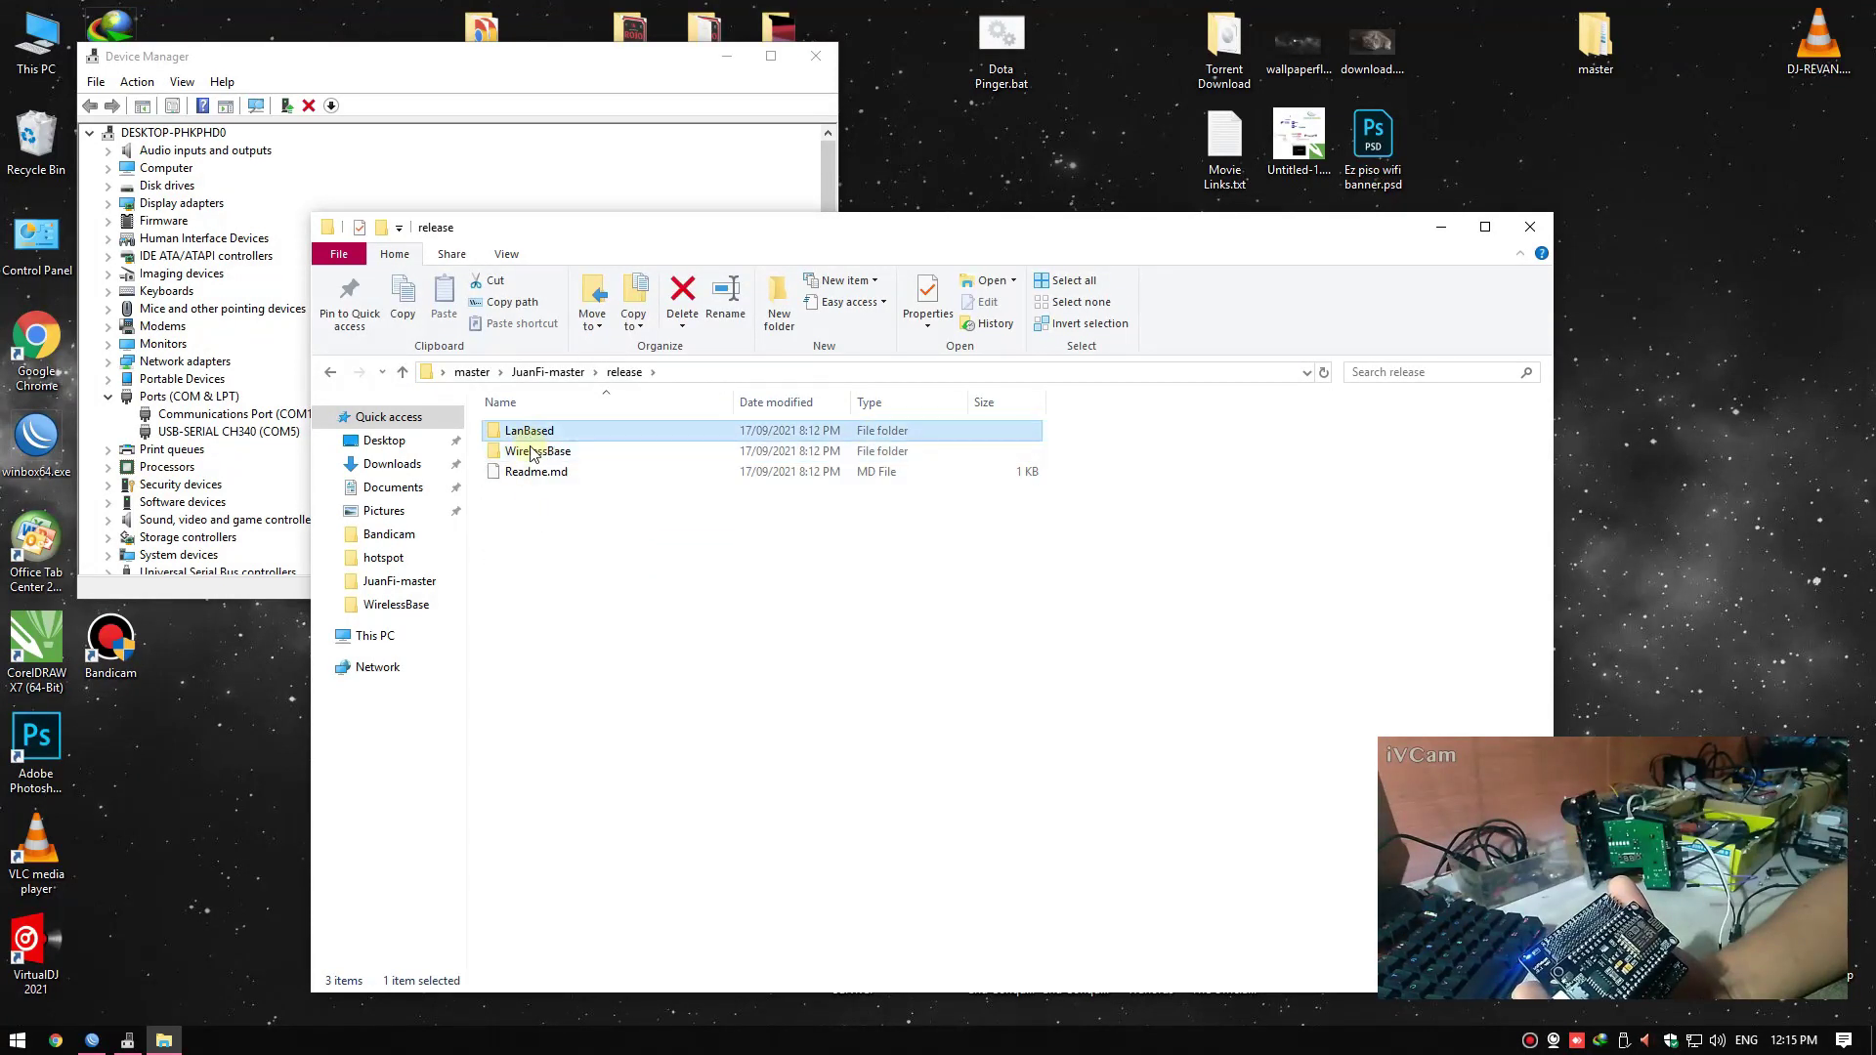
Open the WirelessBase folder and select NodeMCU-PyFlasher.exe
right_click(897, 168)
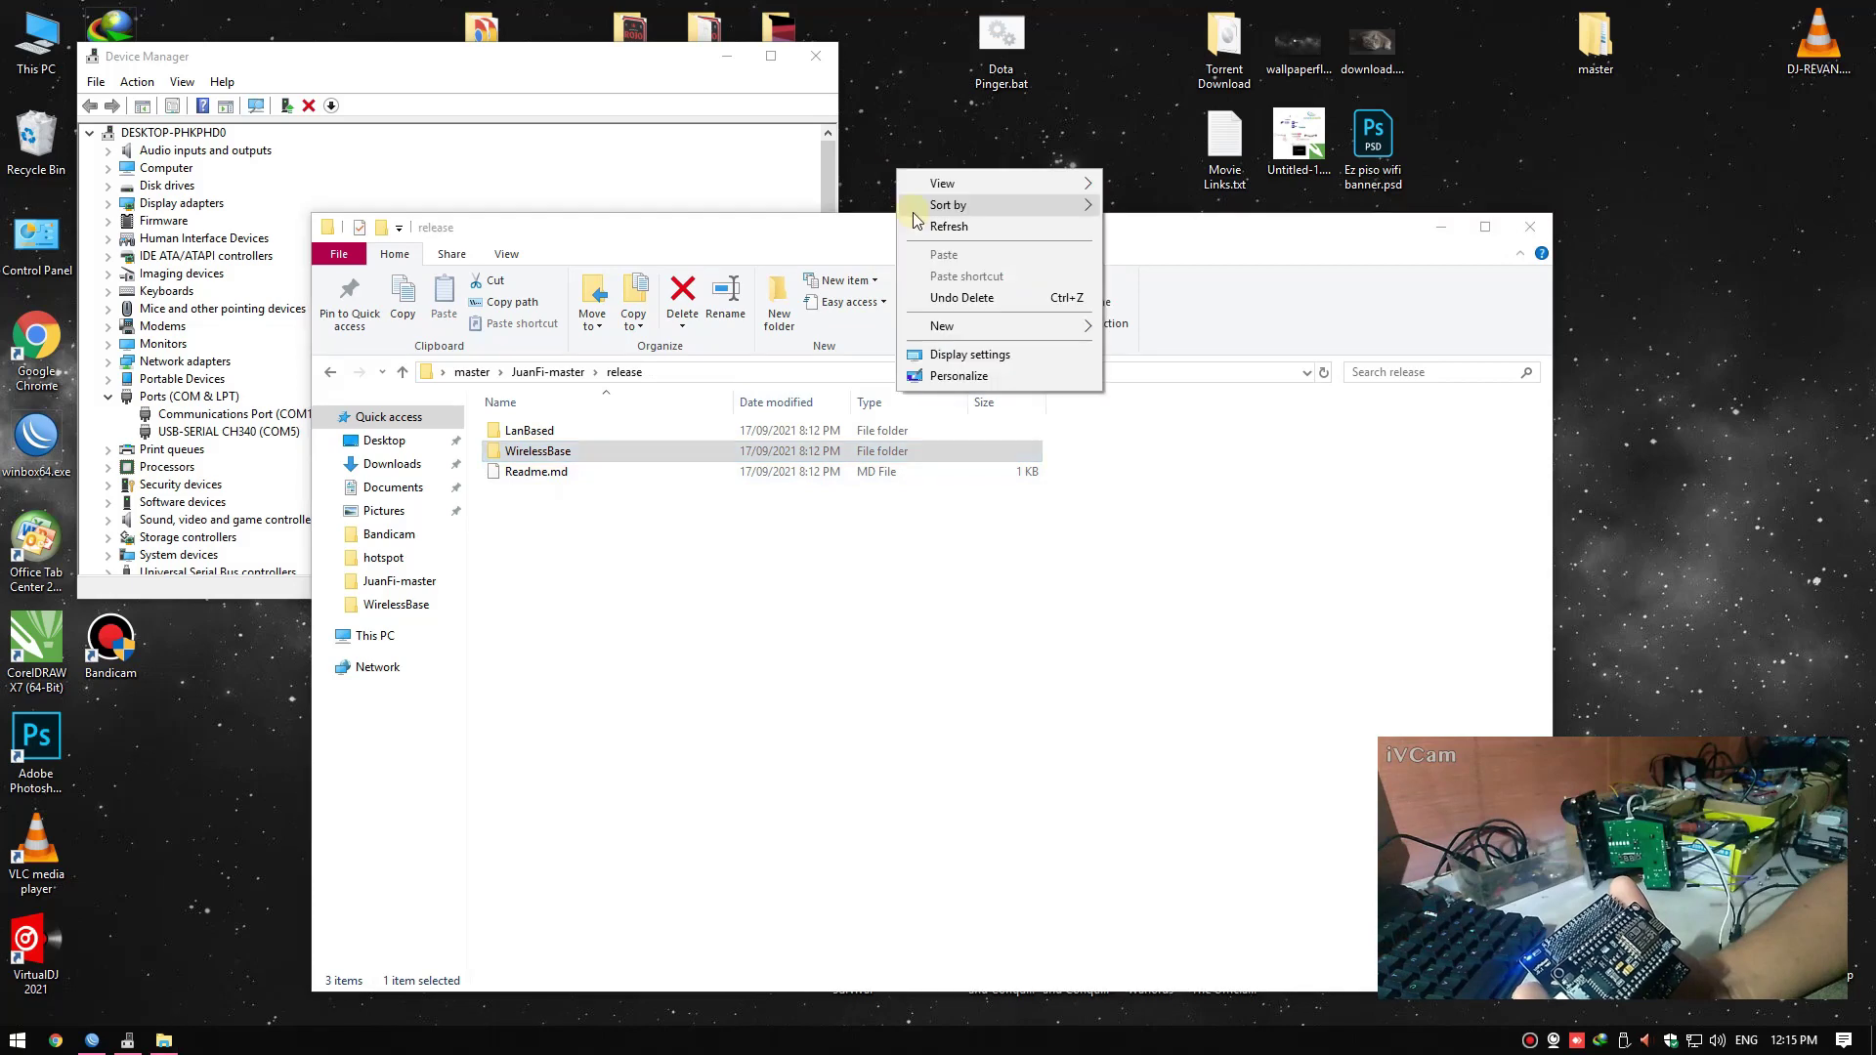
click(918, 235)
drag(921, 238, 914, 198)
right_click(548, 480)
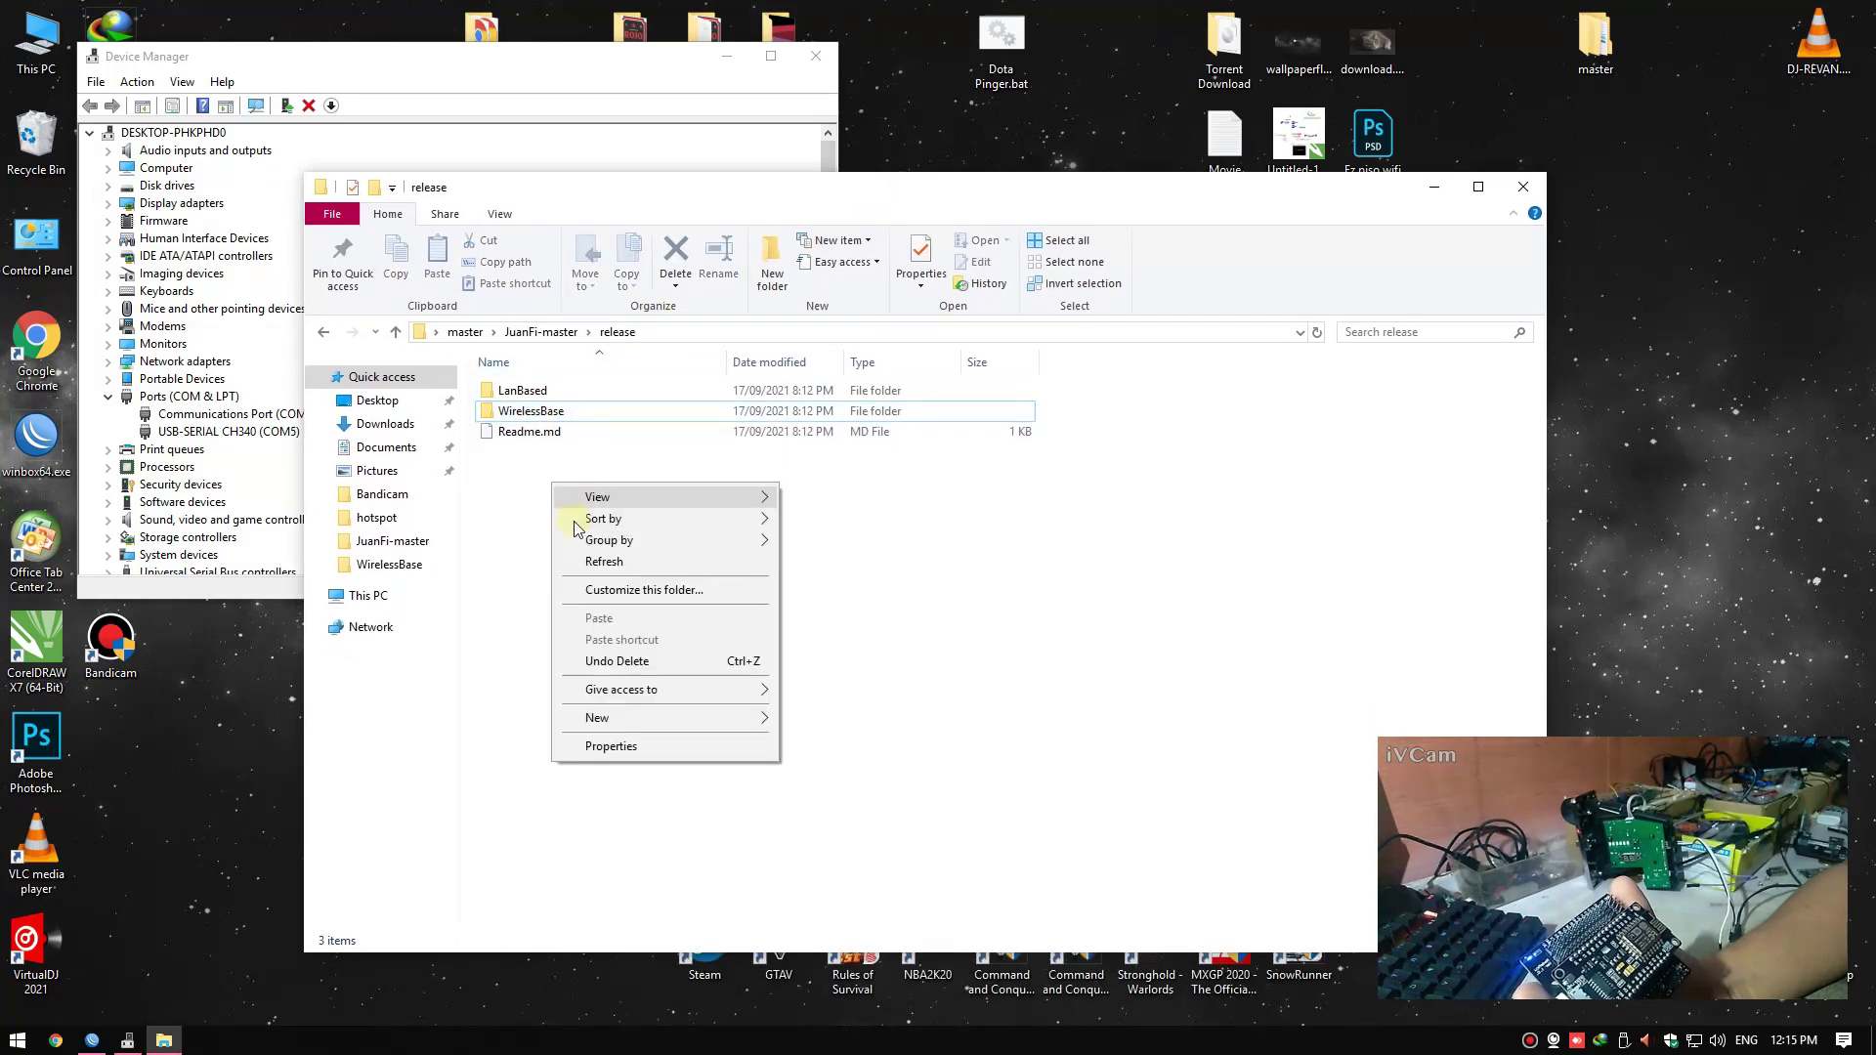
click(584, 566)
key(Return)
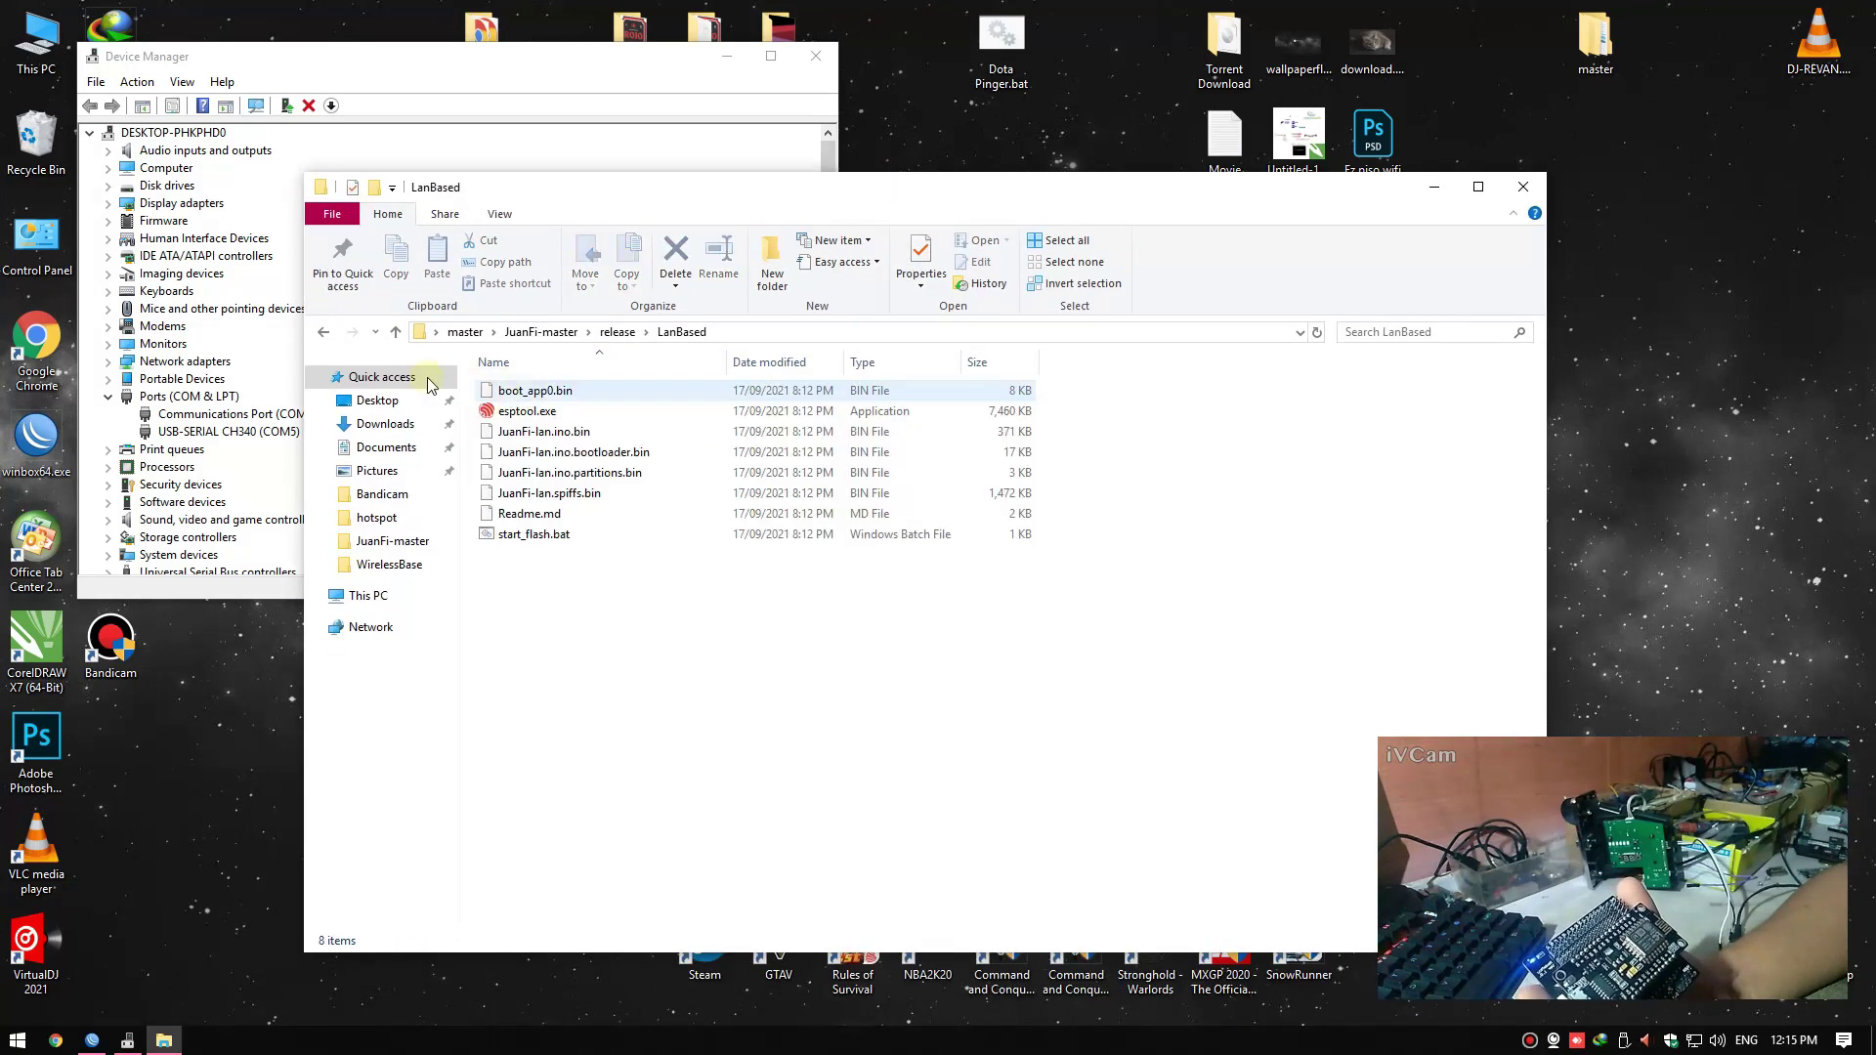
key(BackSpace)
double_click(509, 411)
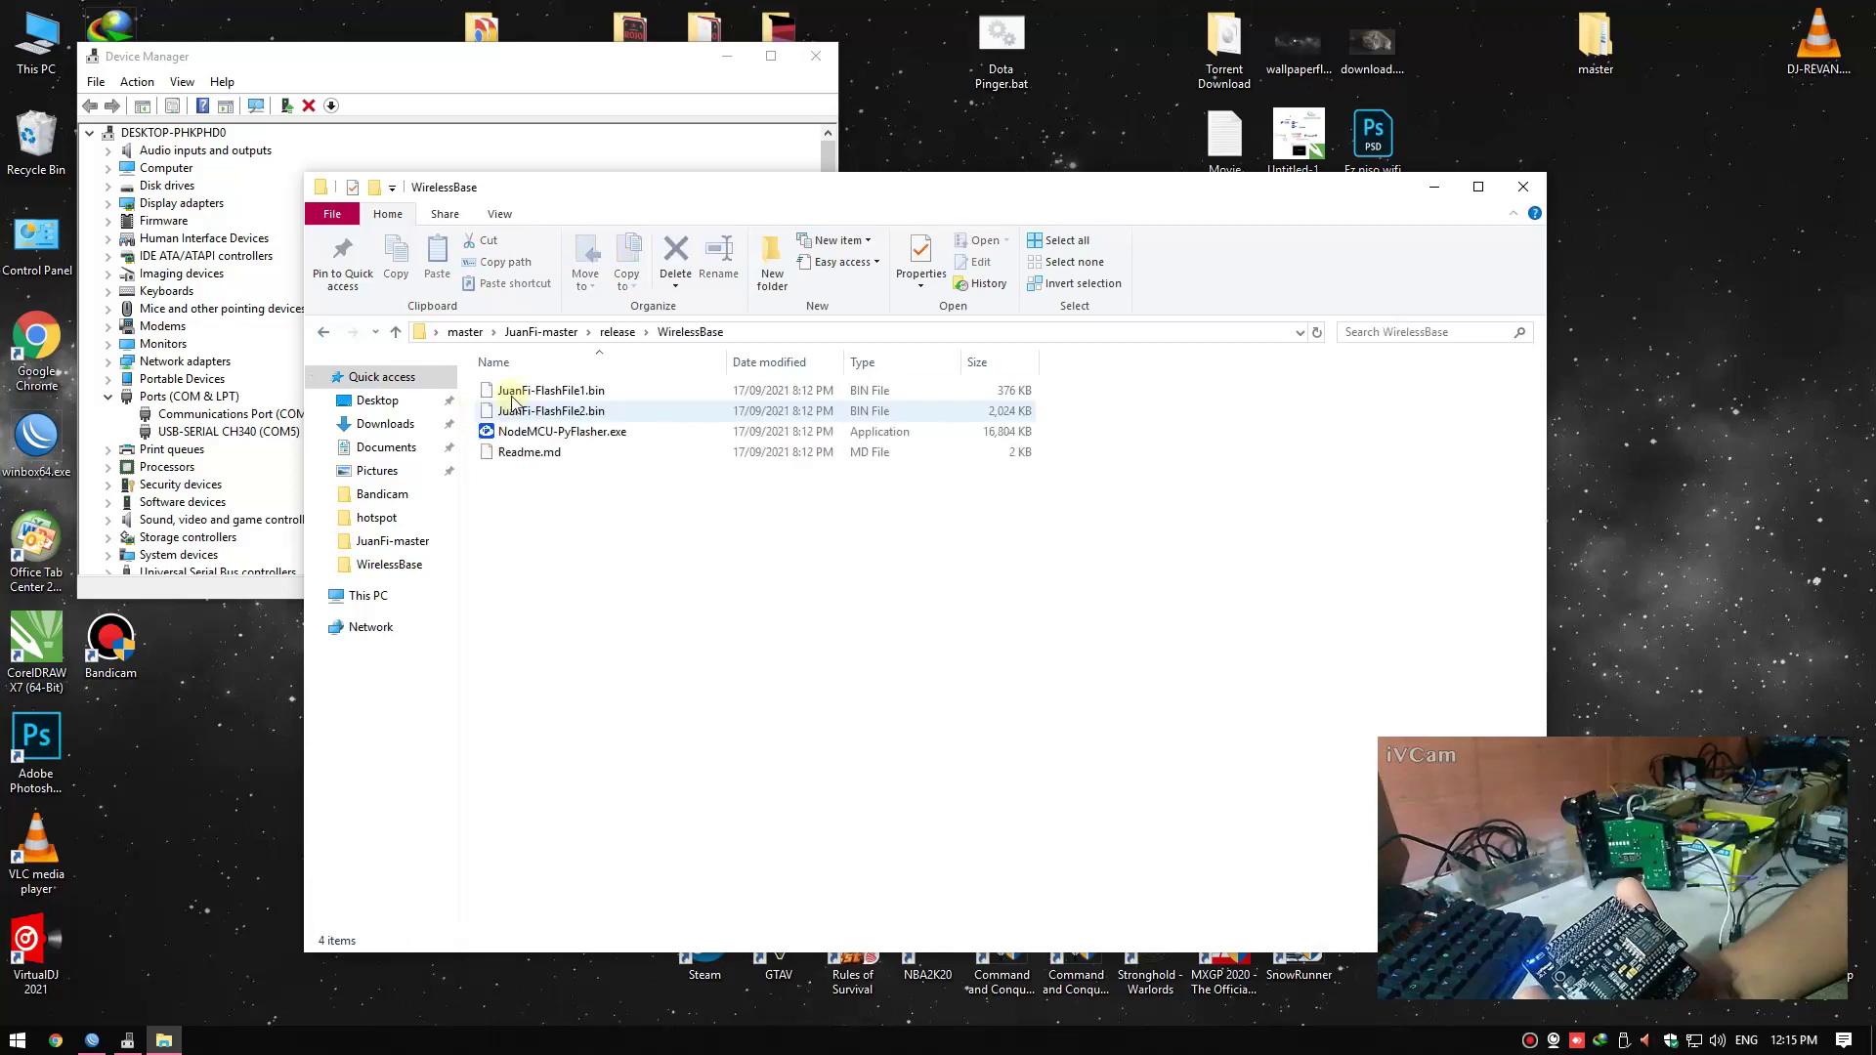
click(548, 439)
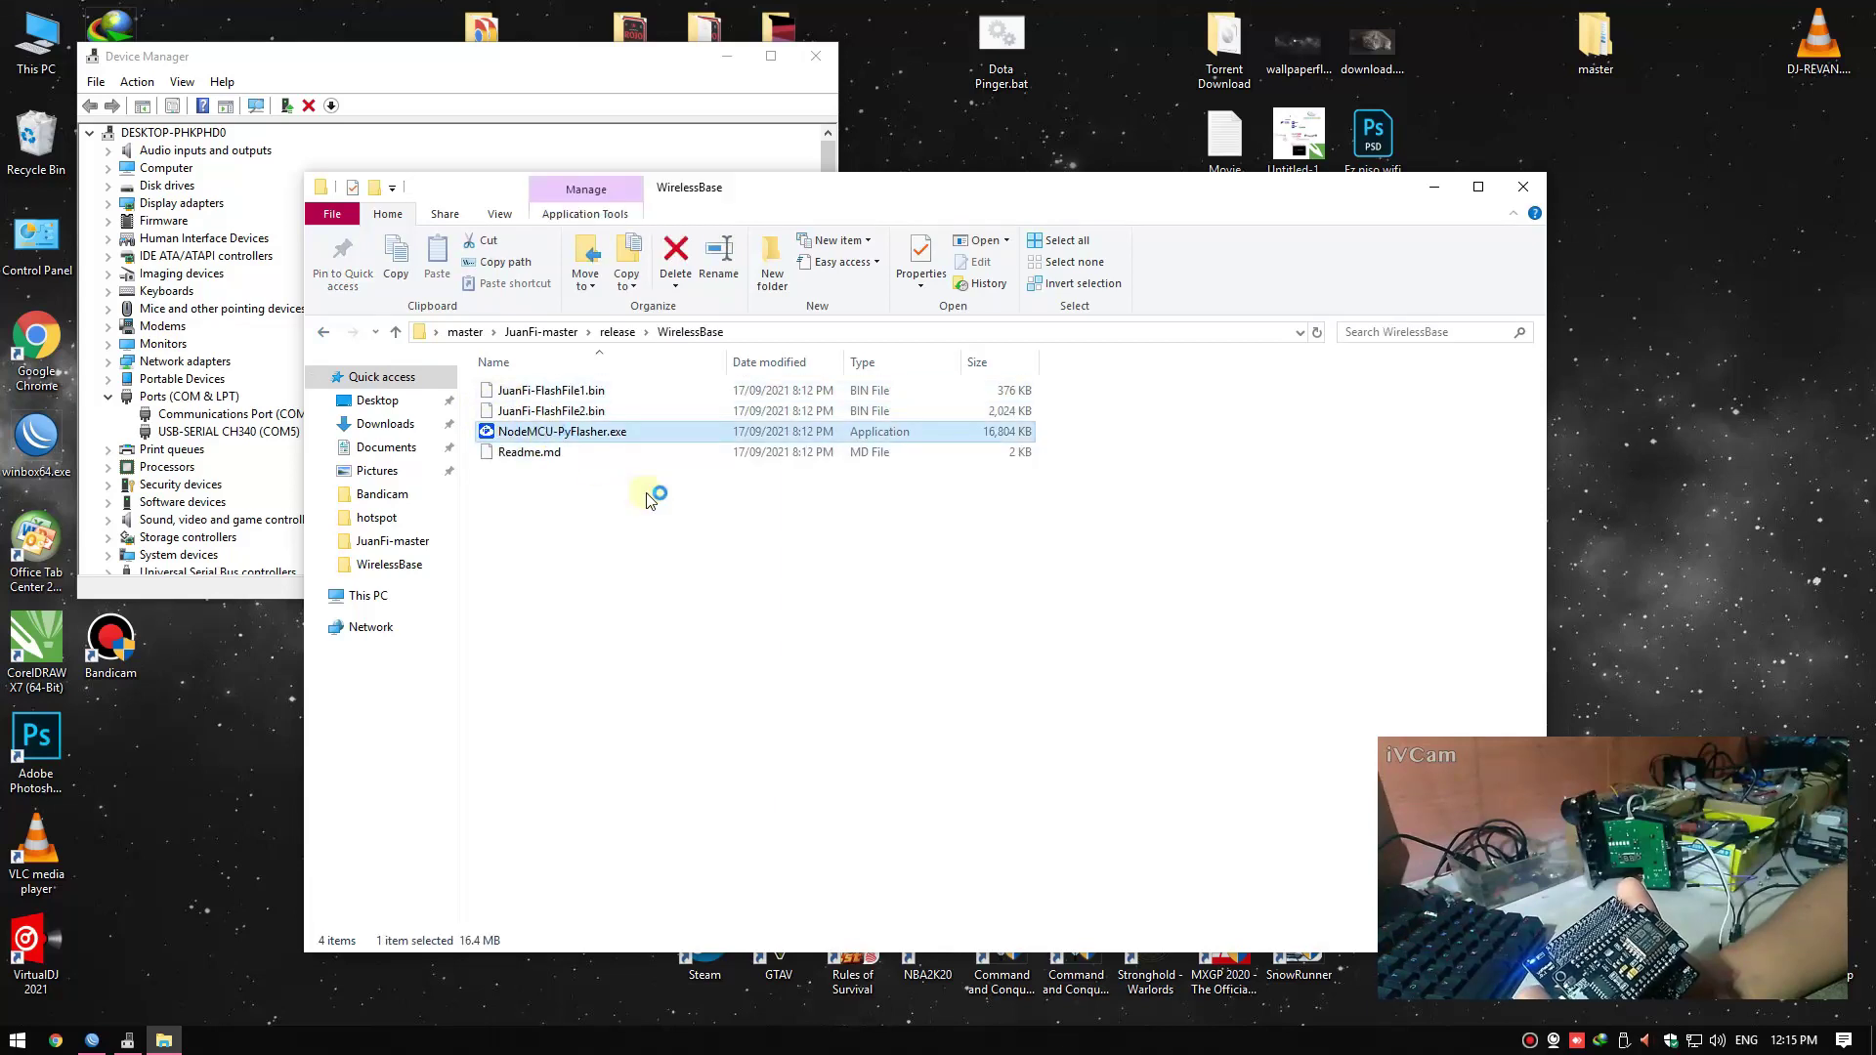
Bring NodeMCU PyFlasher to the front and select COM5 as the serial port
click(1434, 185)
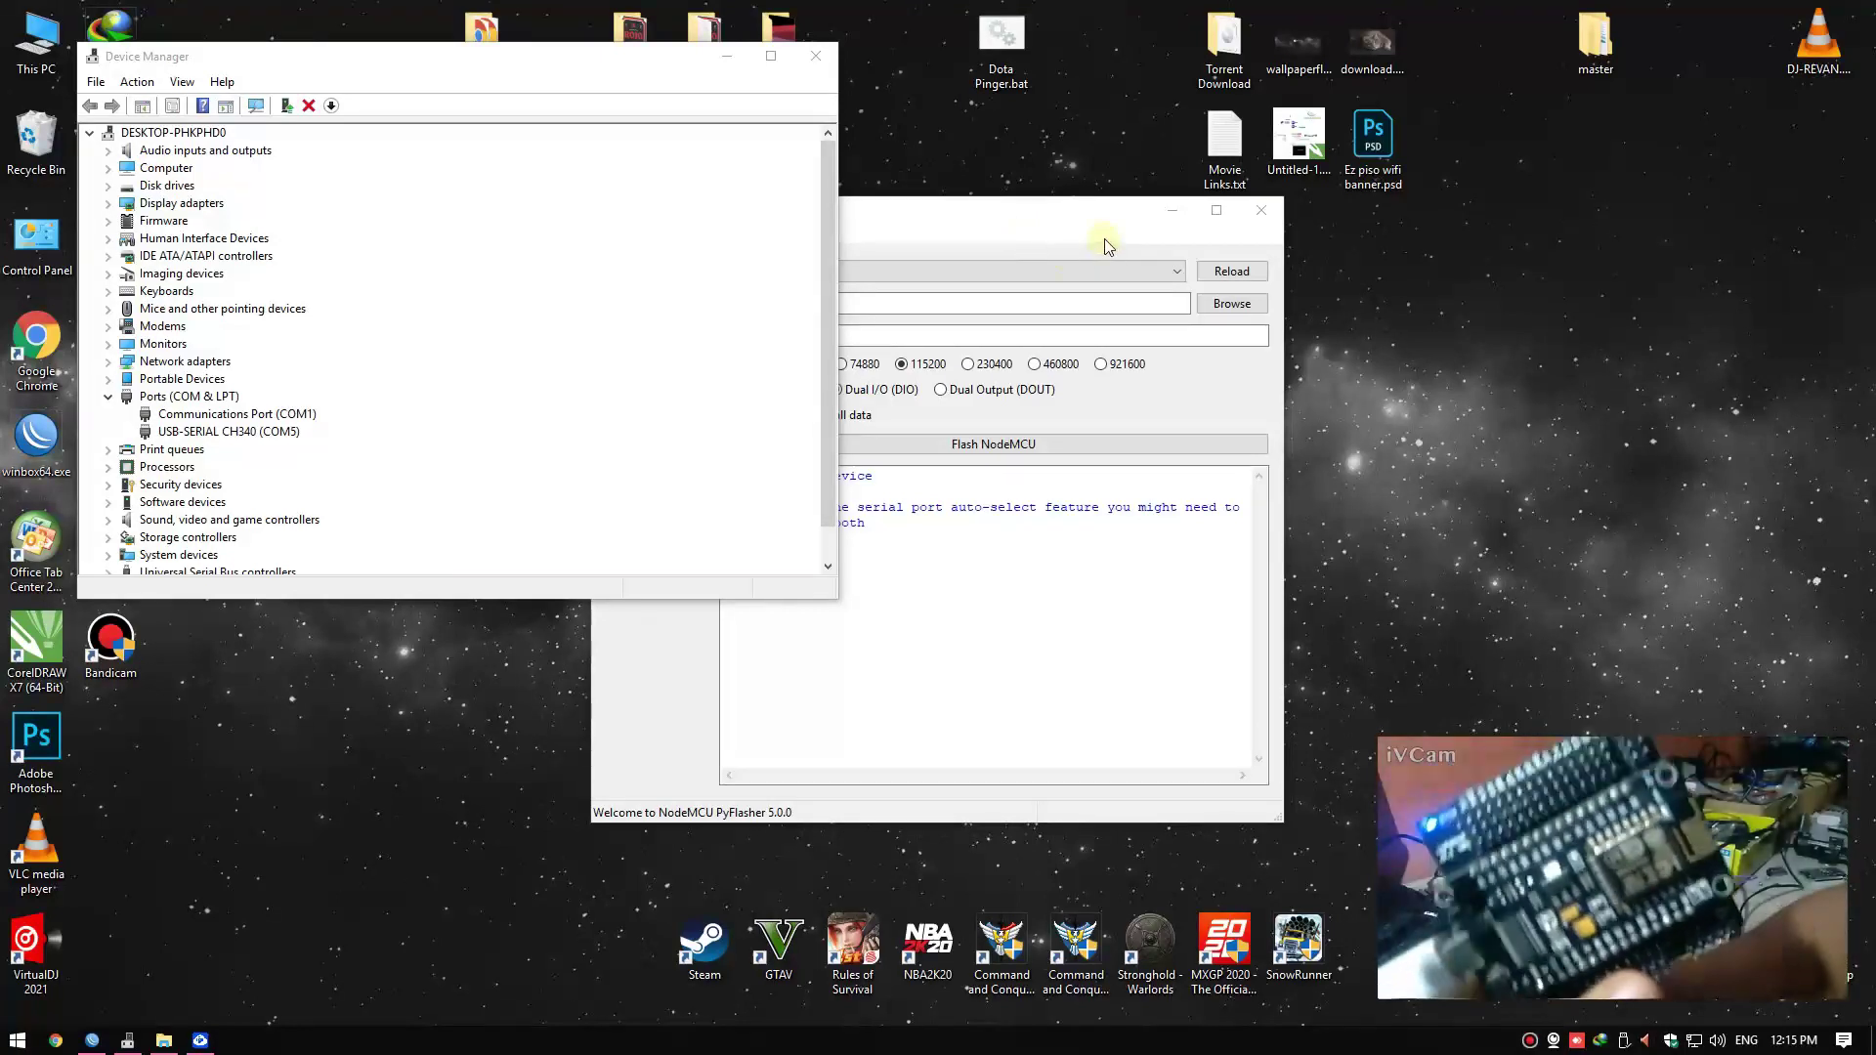
click(993, 628)
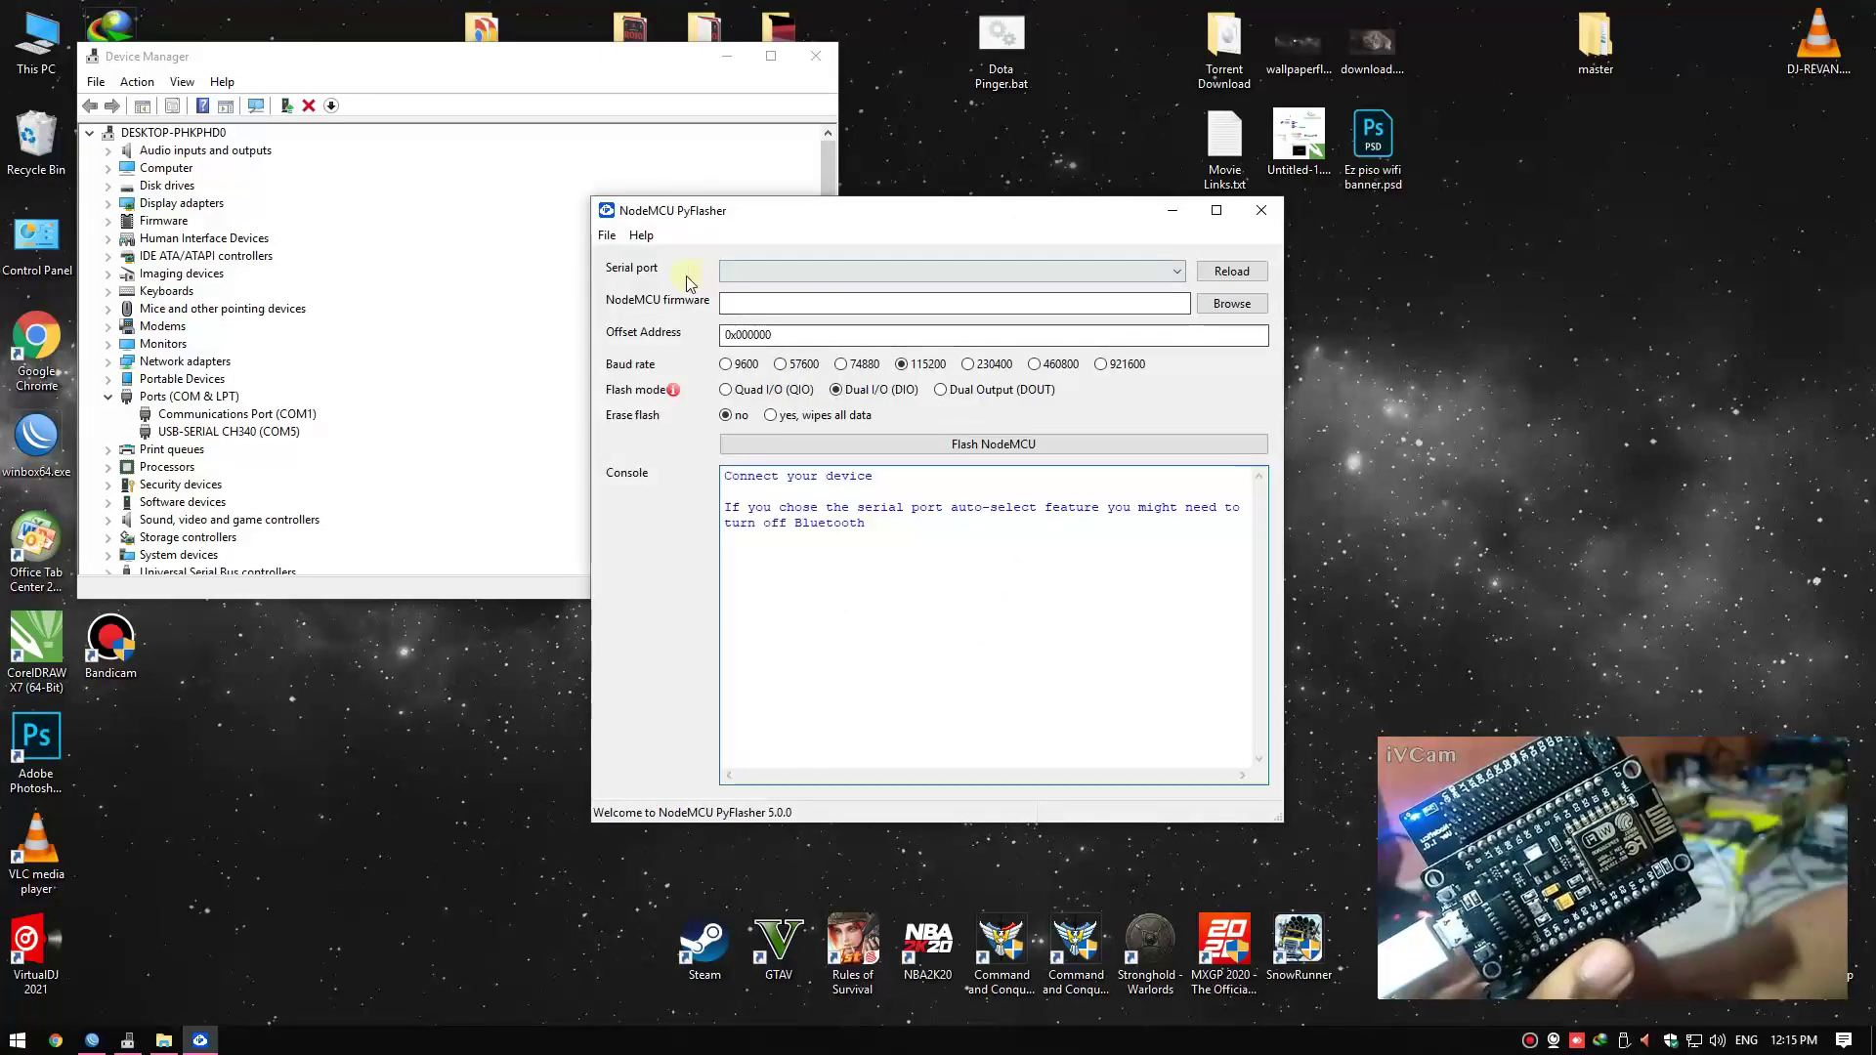
click(930, 273)
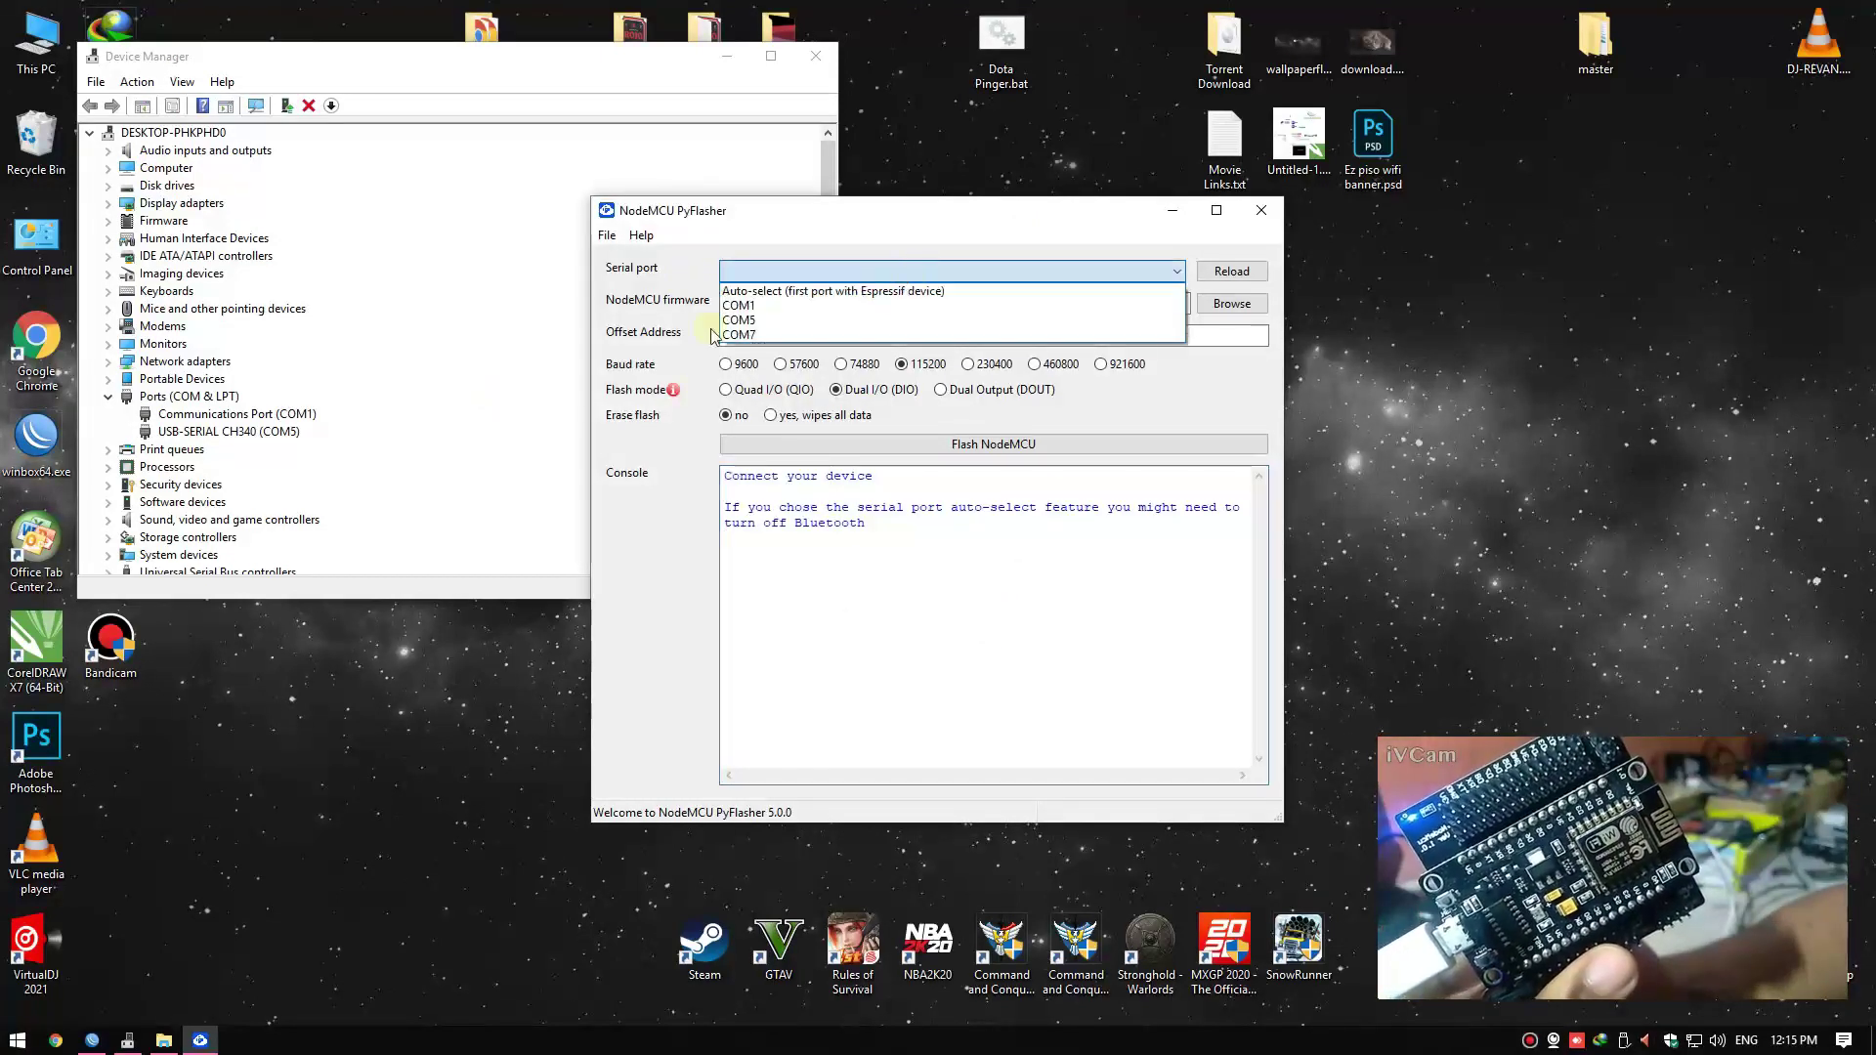
click(298, 436)
click(860, 272)
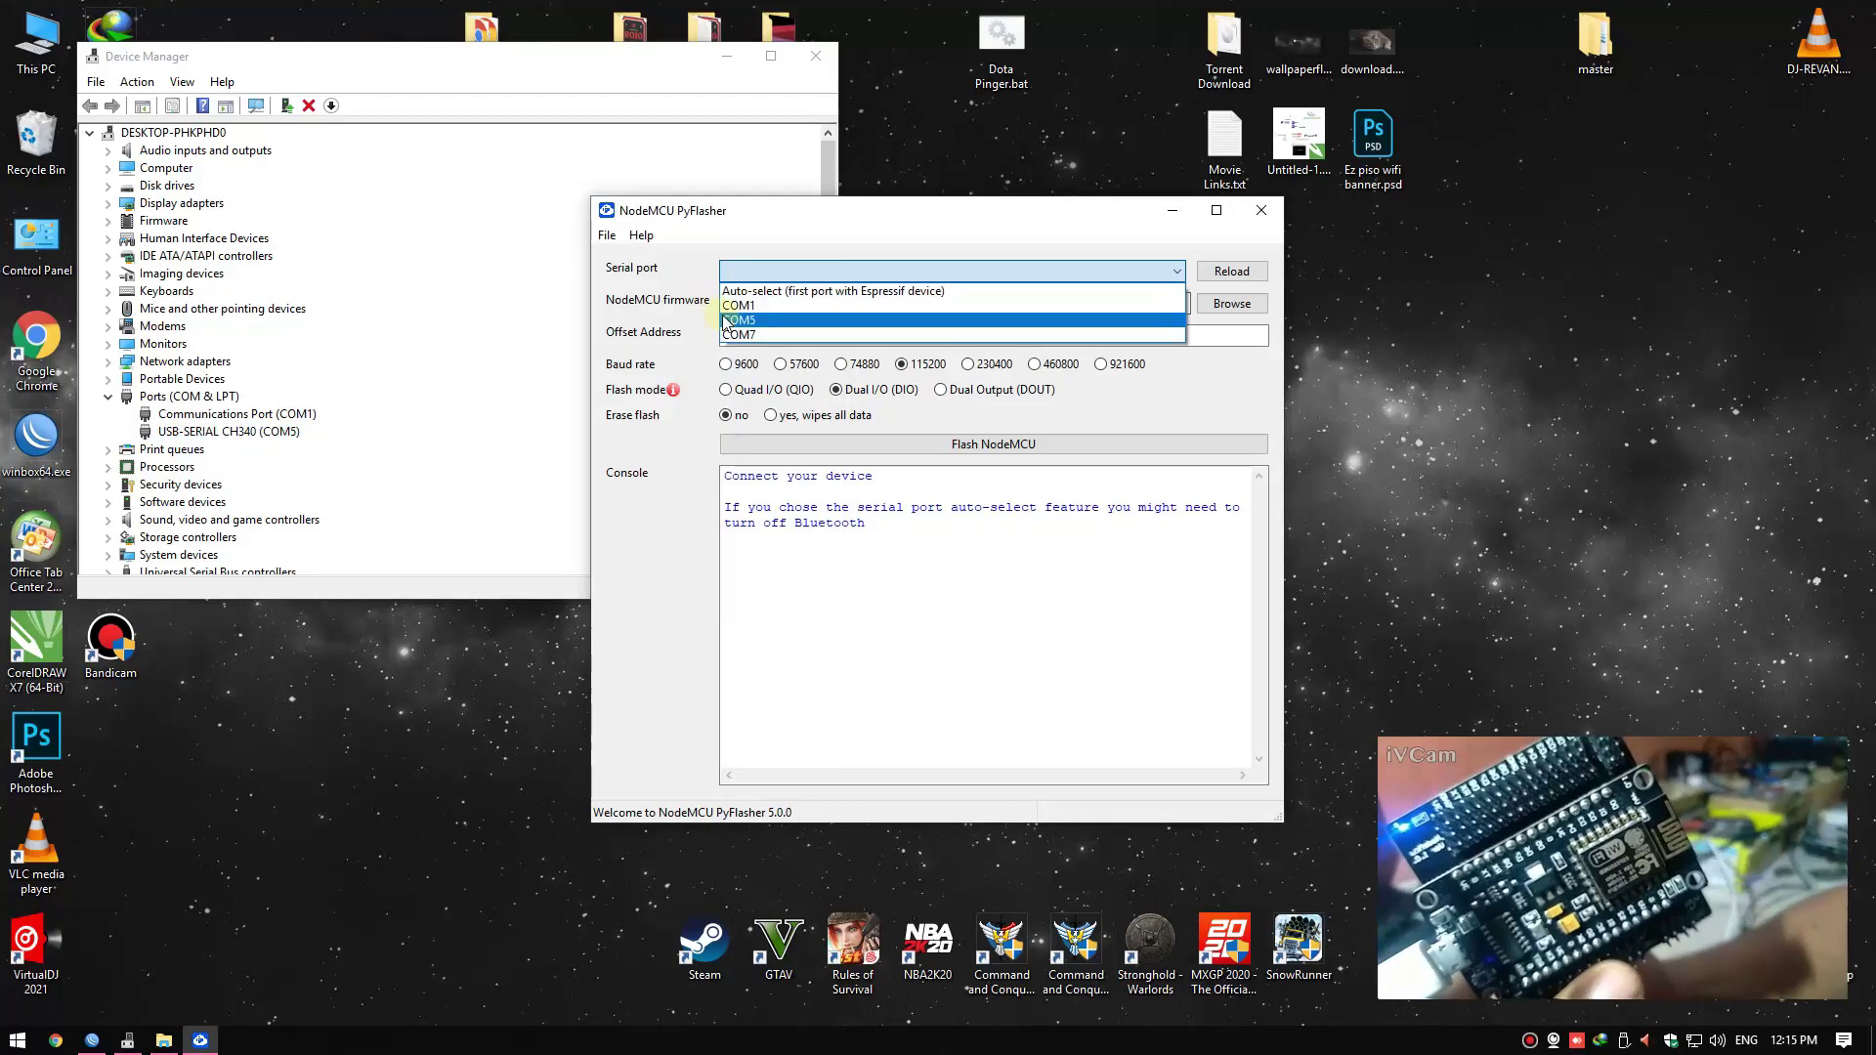
click(736, 321)
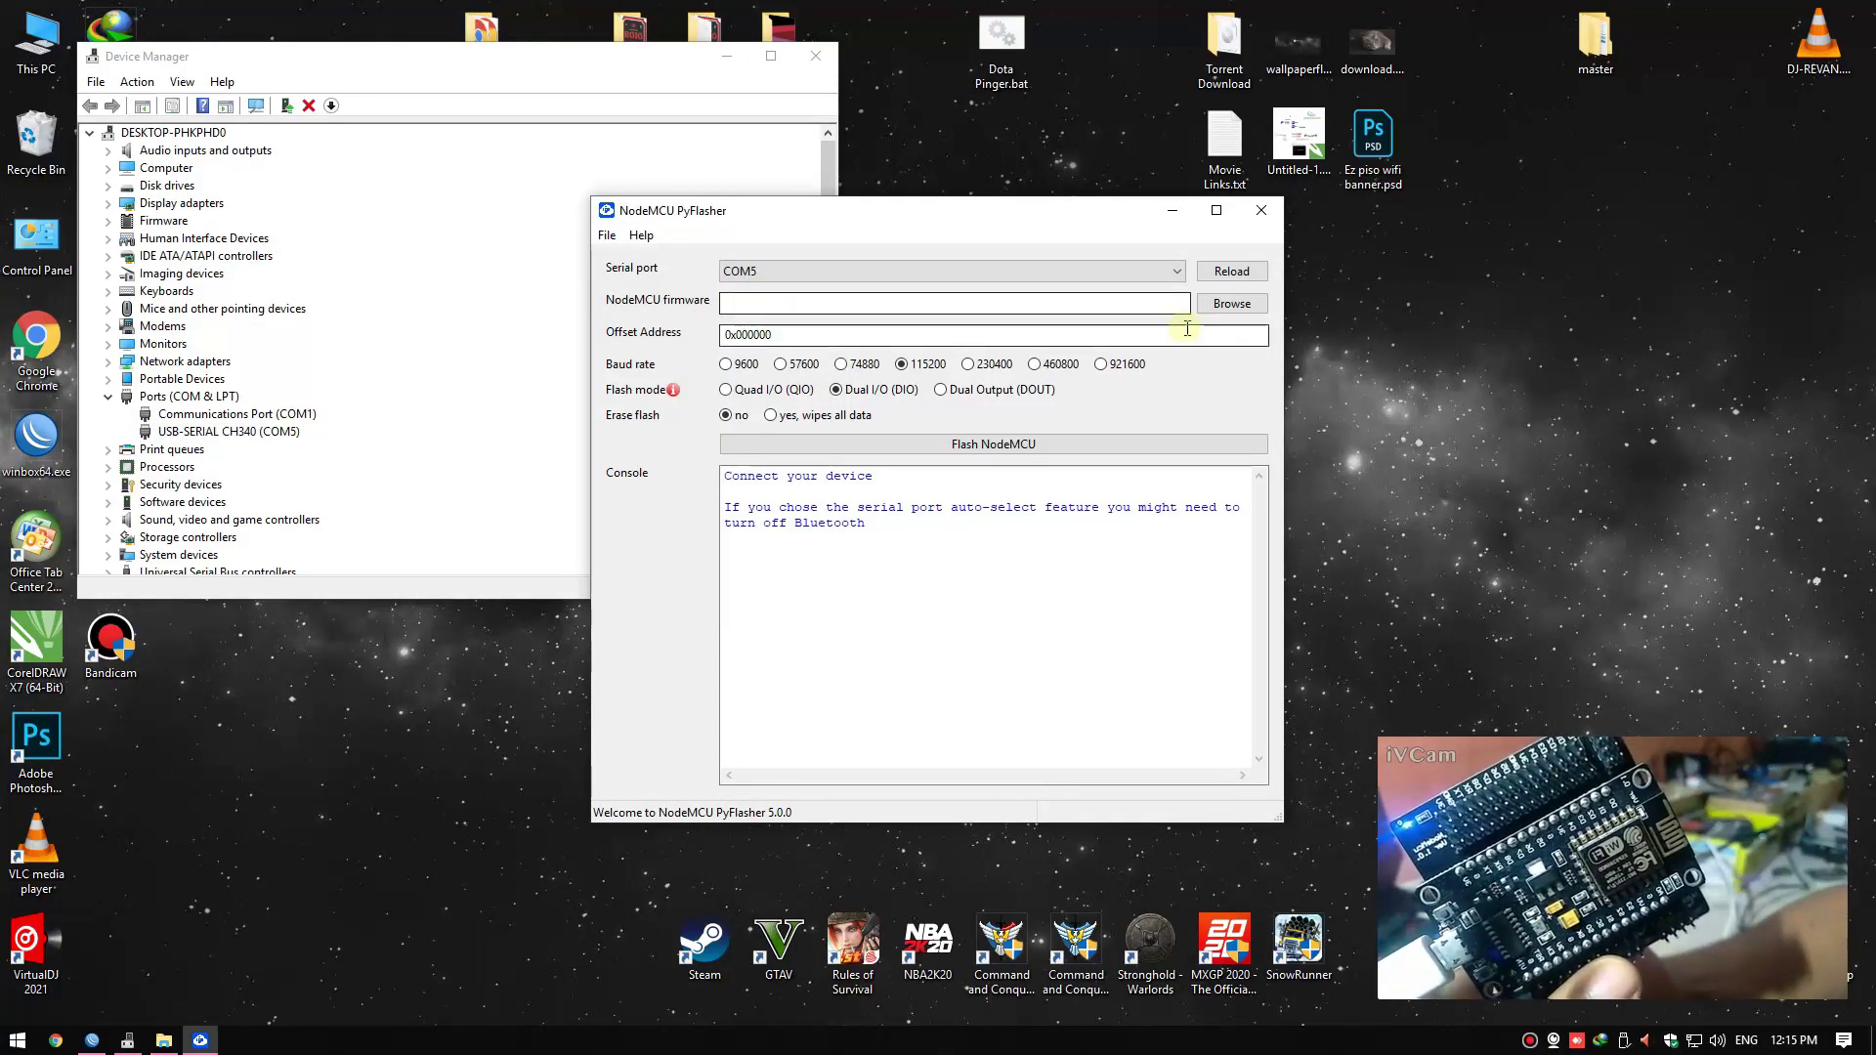
Flash JuanFi-FlashFile1.bin with Erase flash set to 'yes, wipes all data'
click(1221, 309)
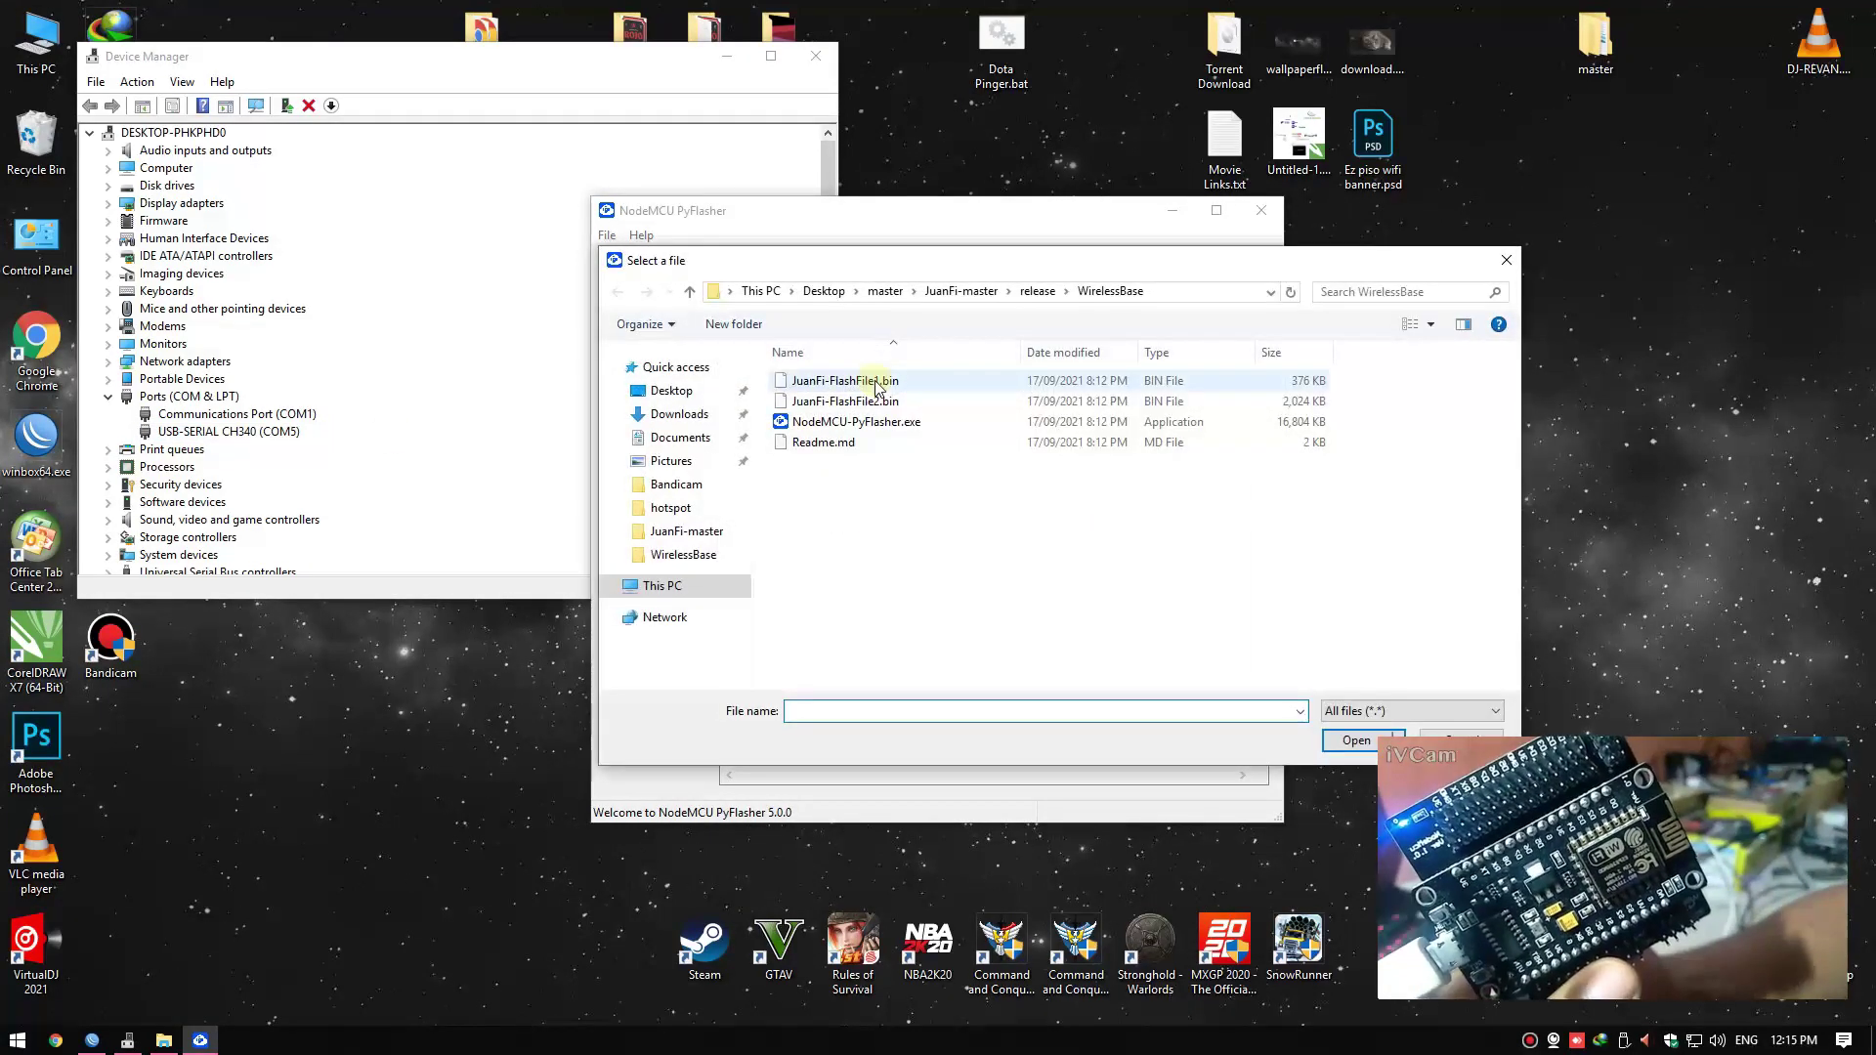
click(877, 384)
double_click(877, 382)
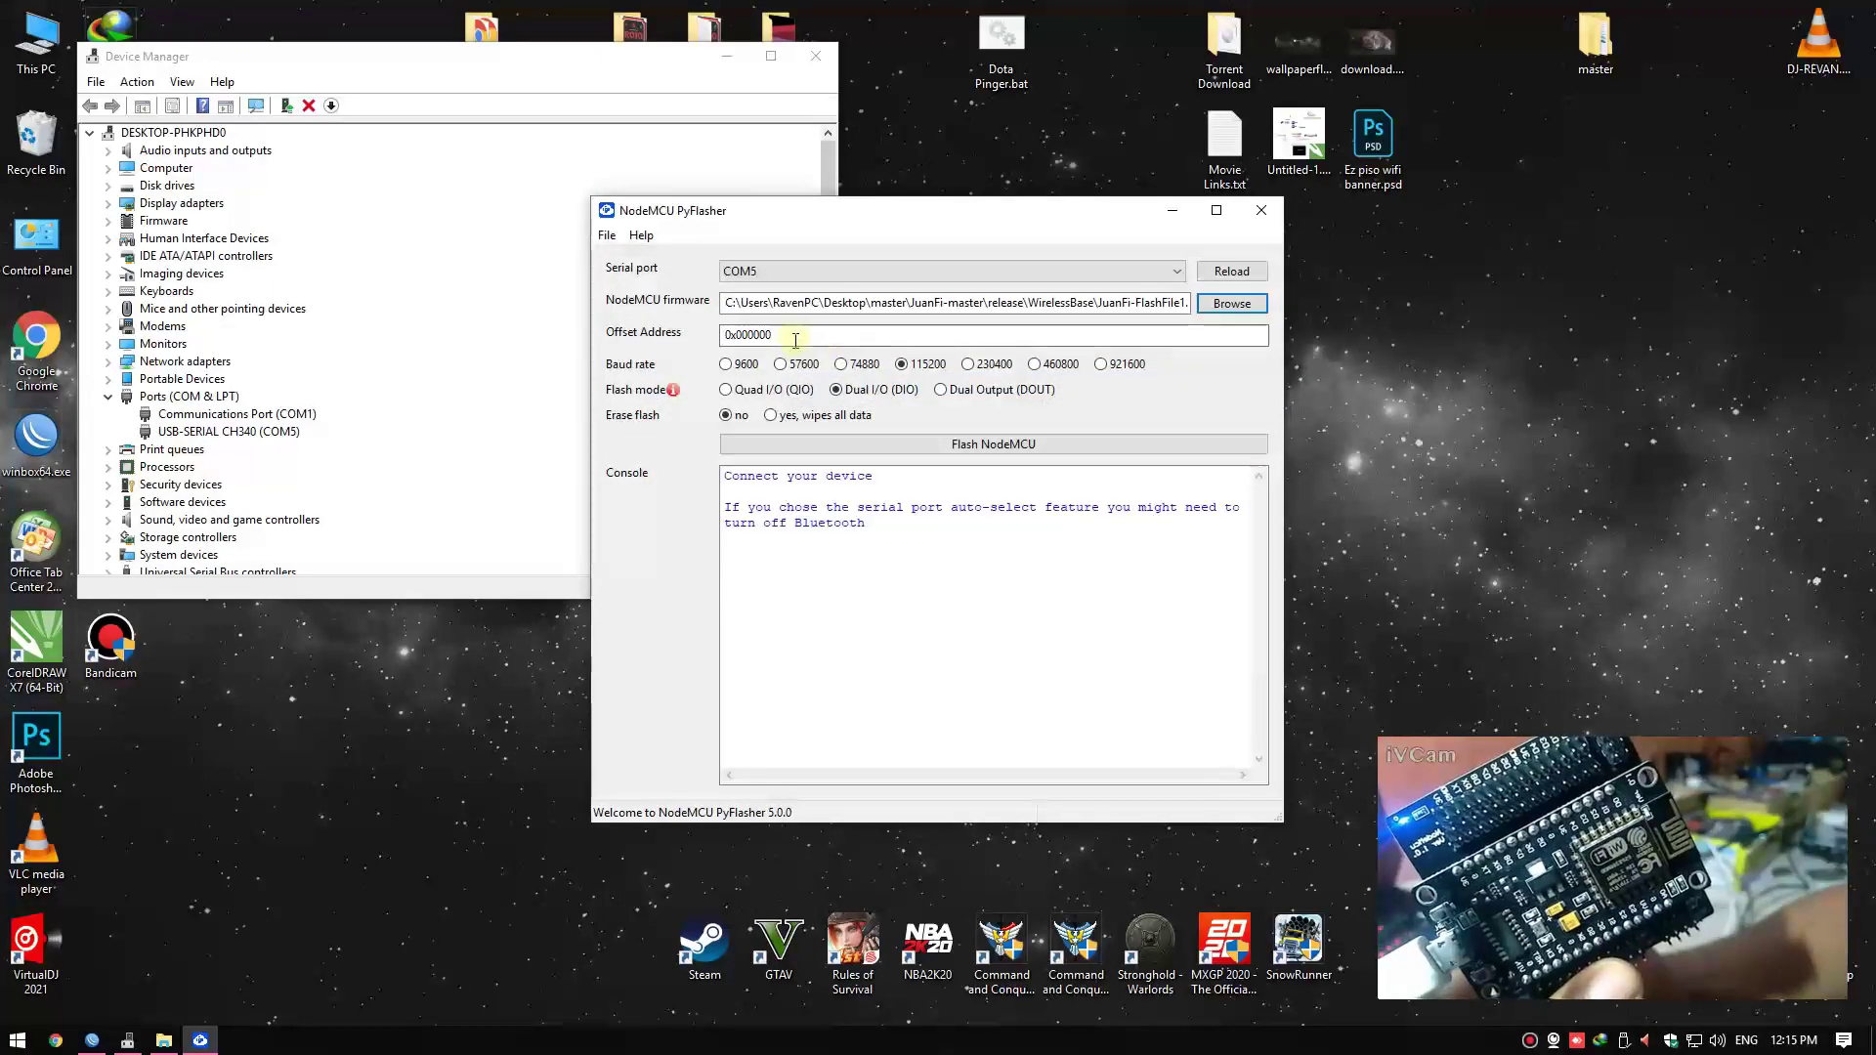
click(792, 415)
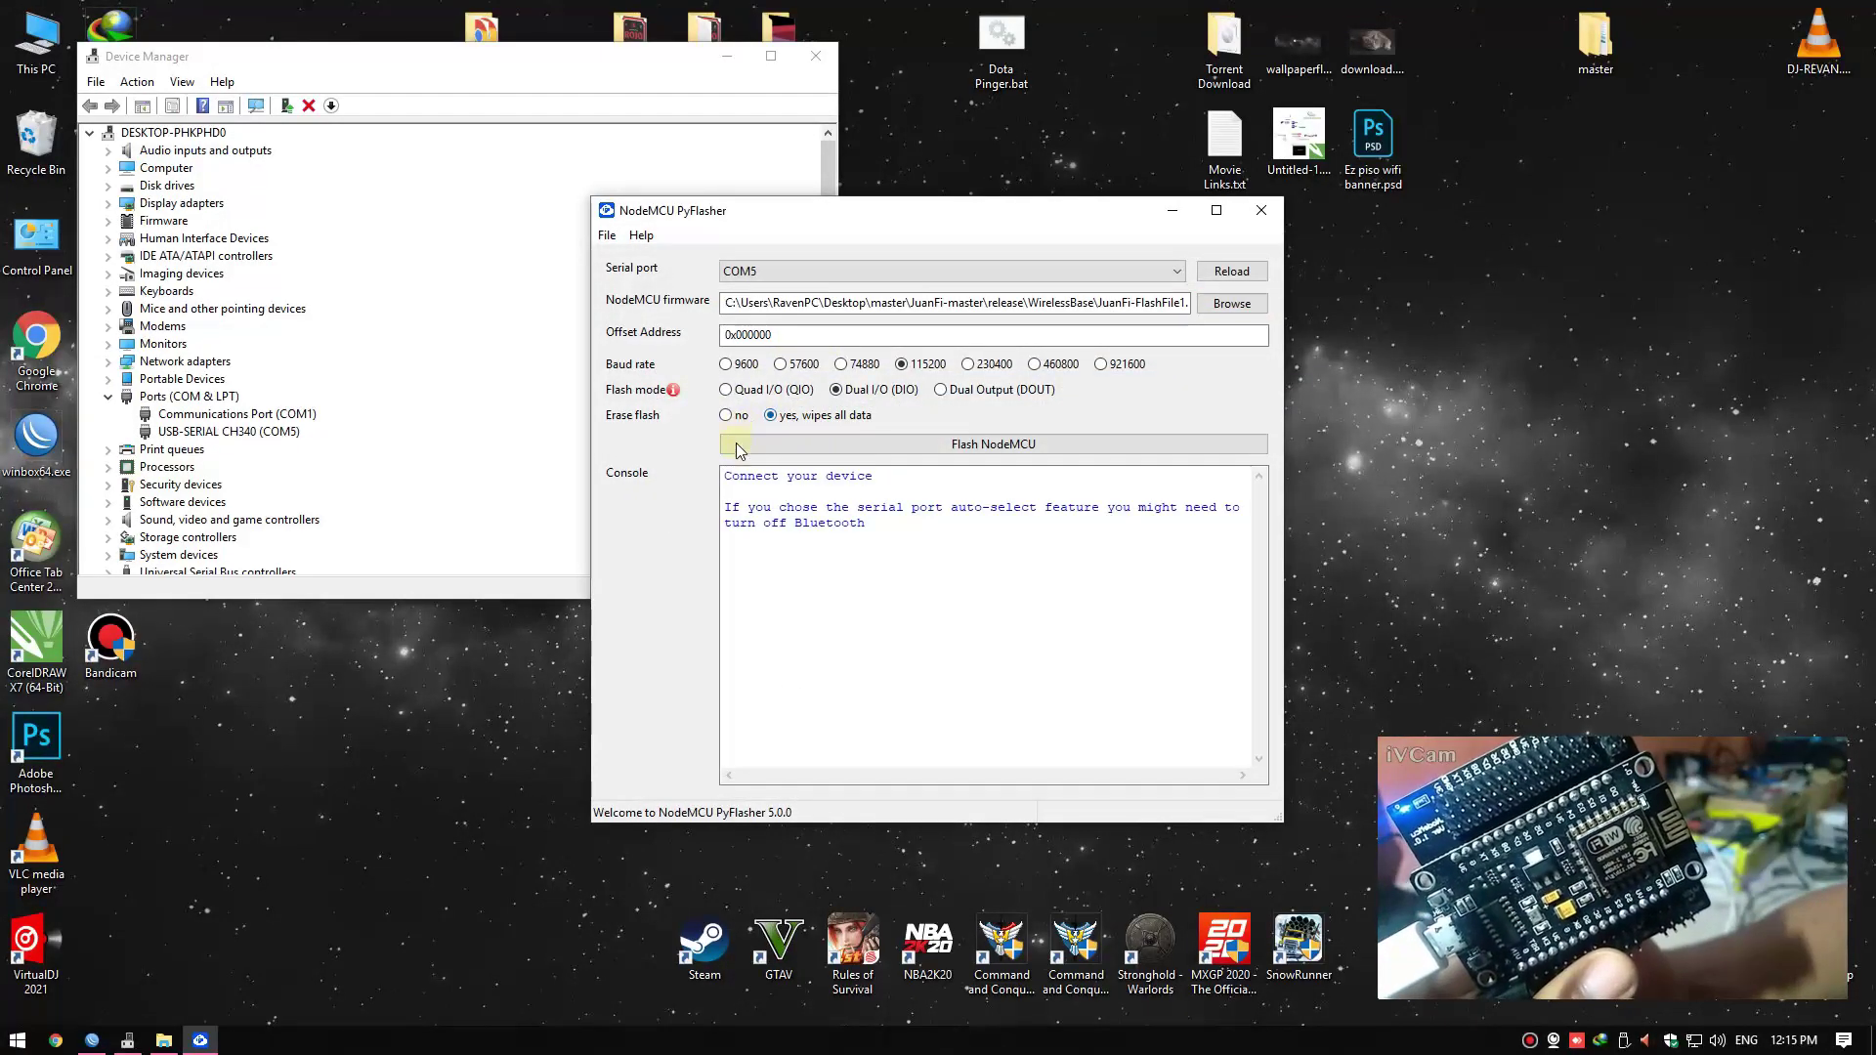
click(1016, 445)
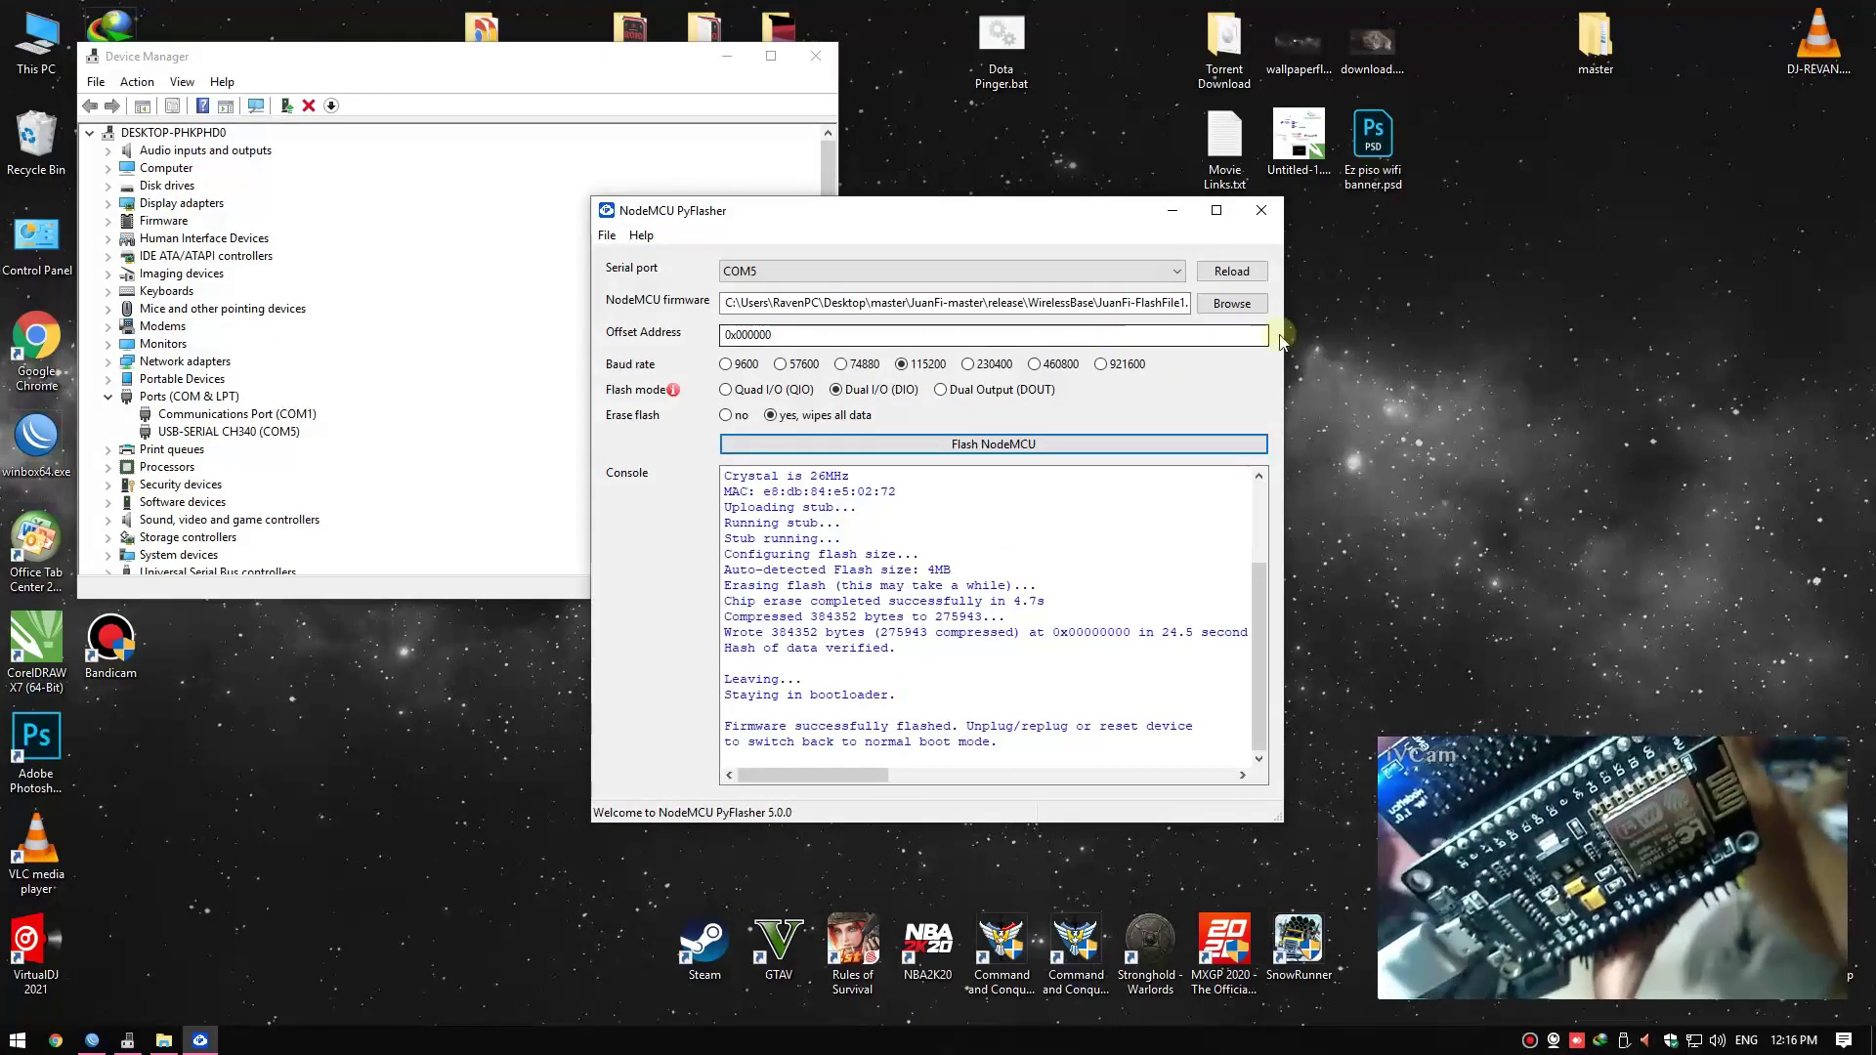
right_click(1519, 349)
click(1251, 334)
Load JuanFi-FlashFile2.bin and change the offset address to 0x200000
click(1231, 303)
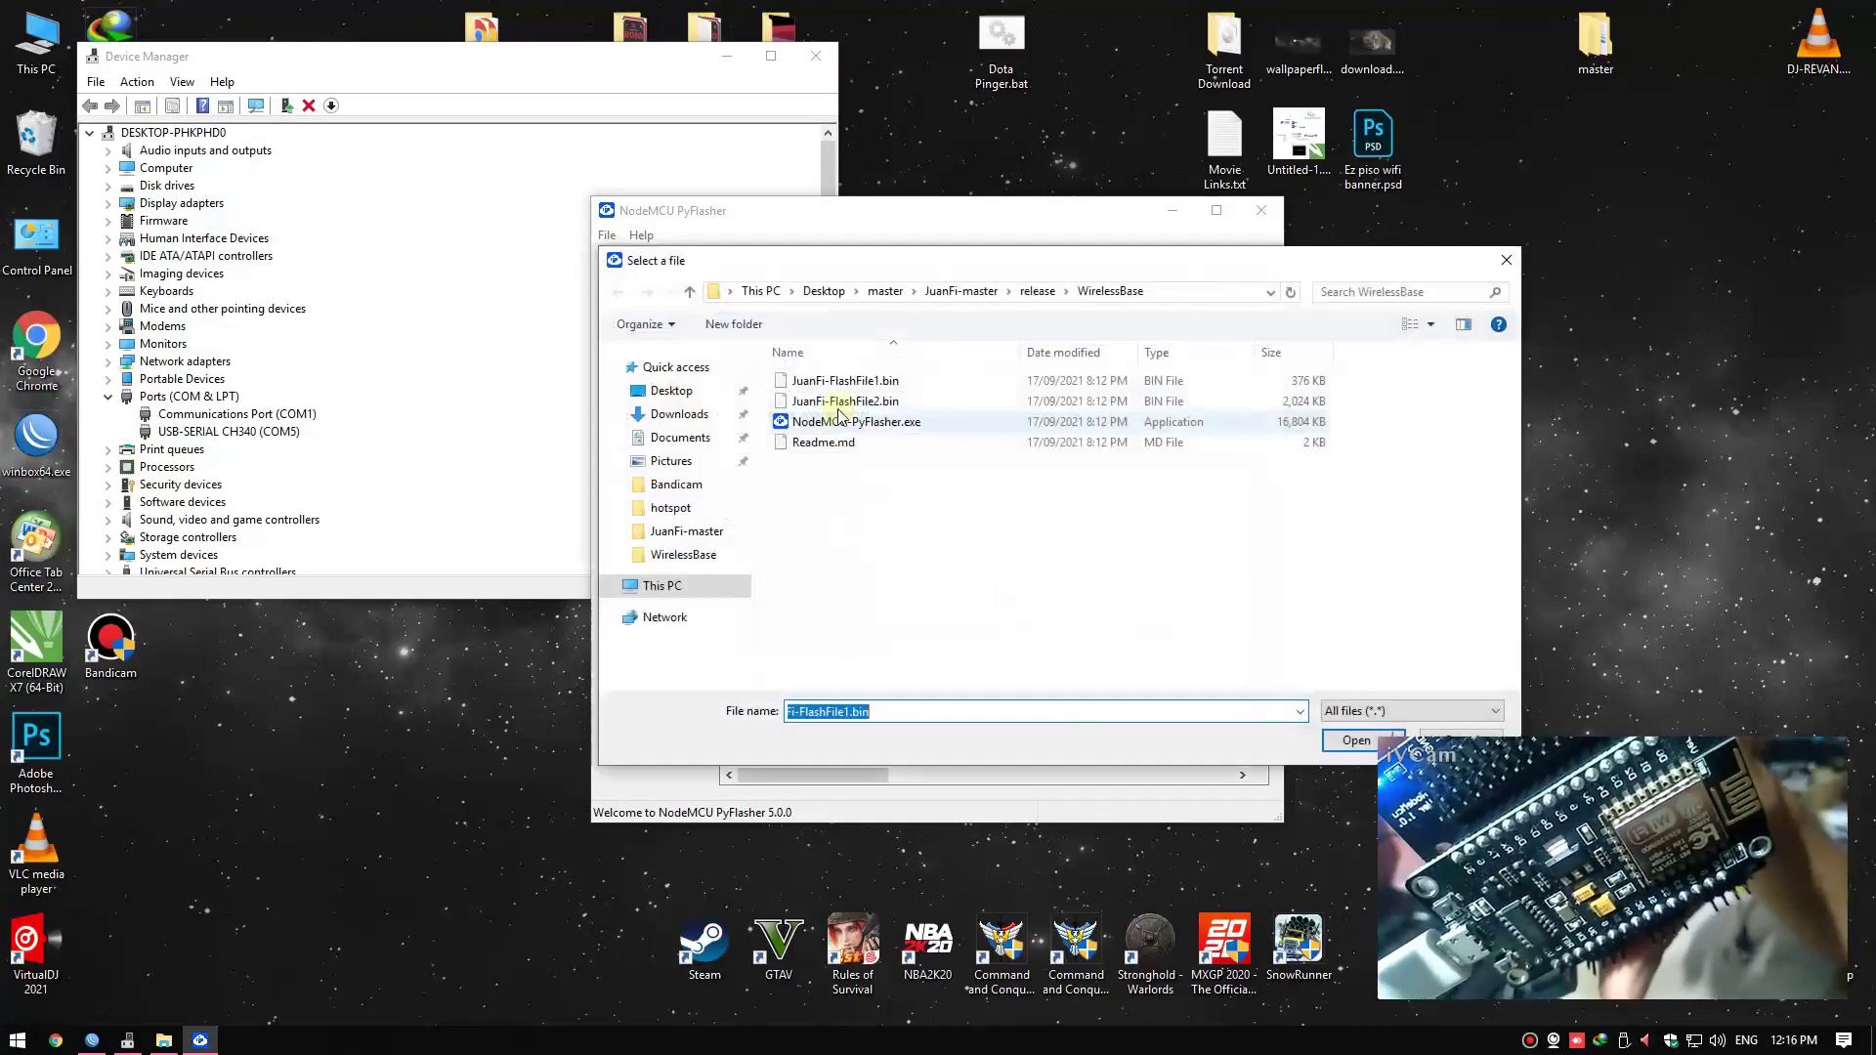
click(847, 402)
double_click(847, 403)
click(749, 336)
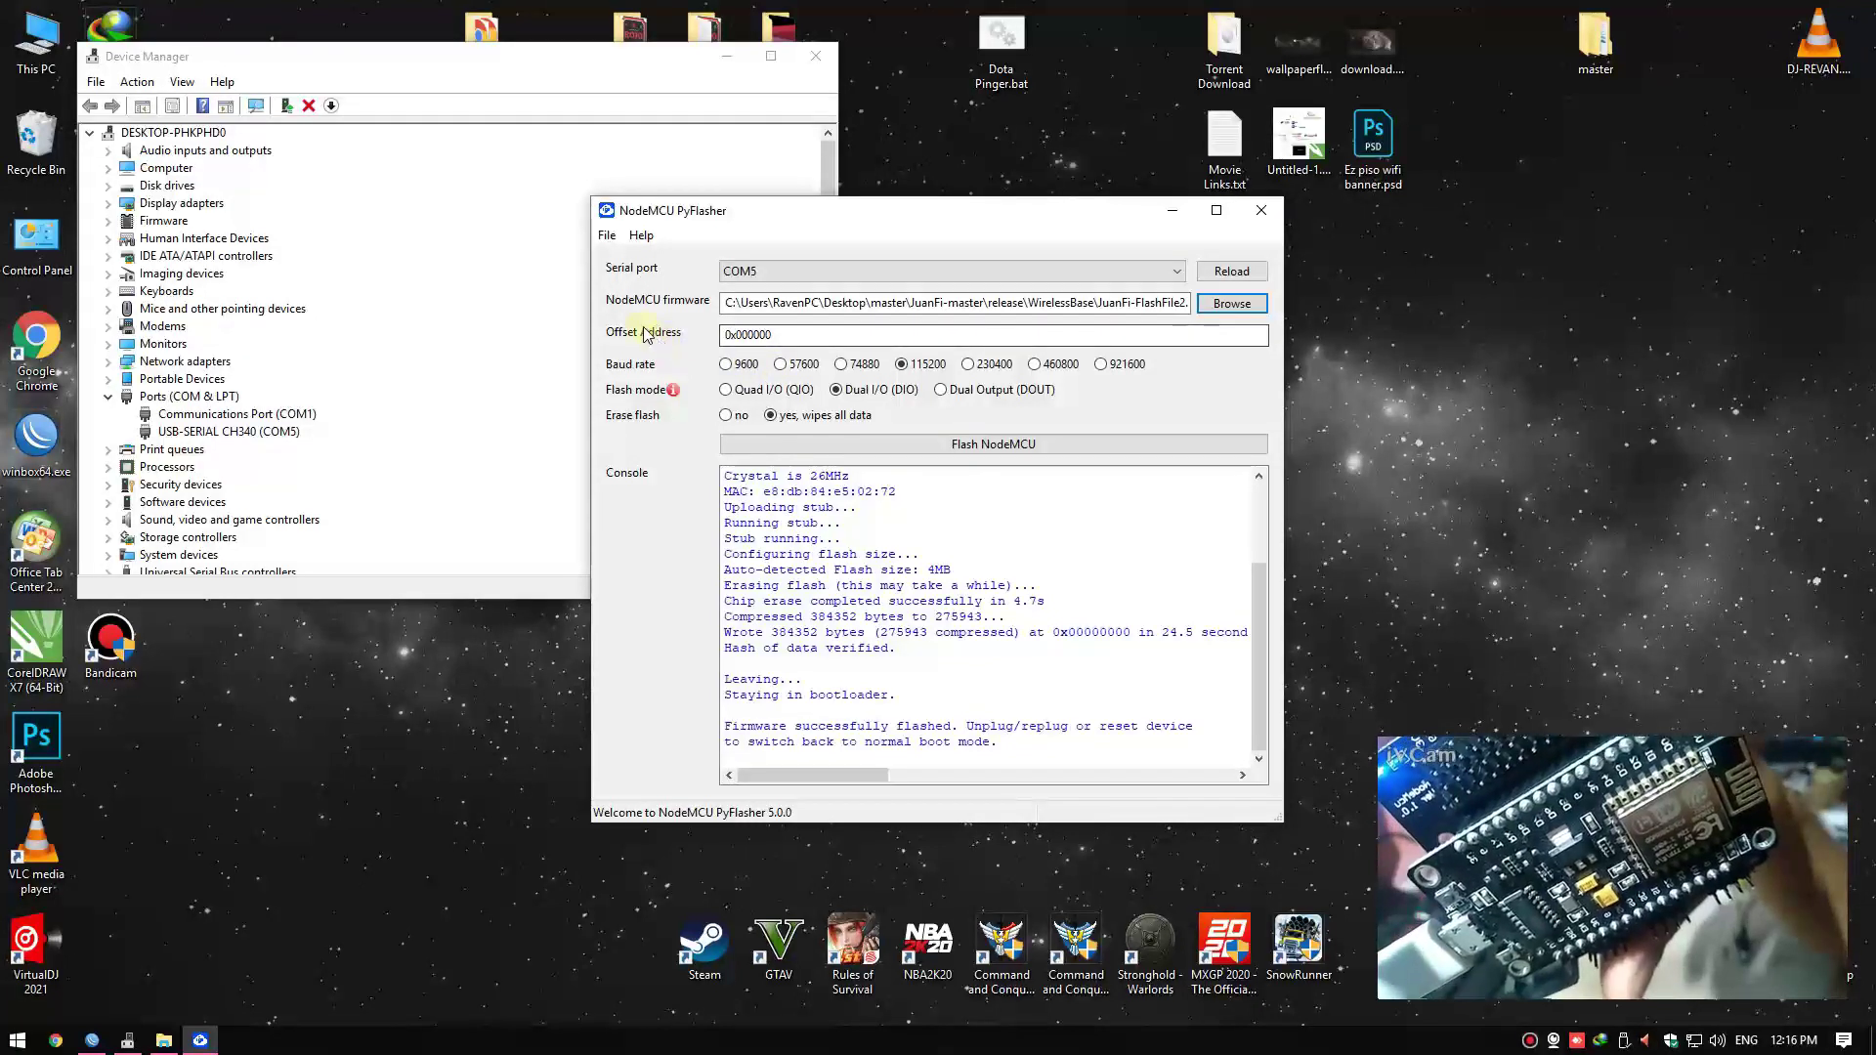
click(743, 335)
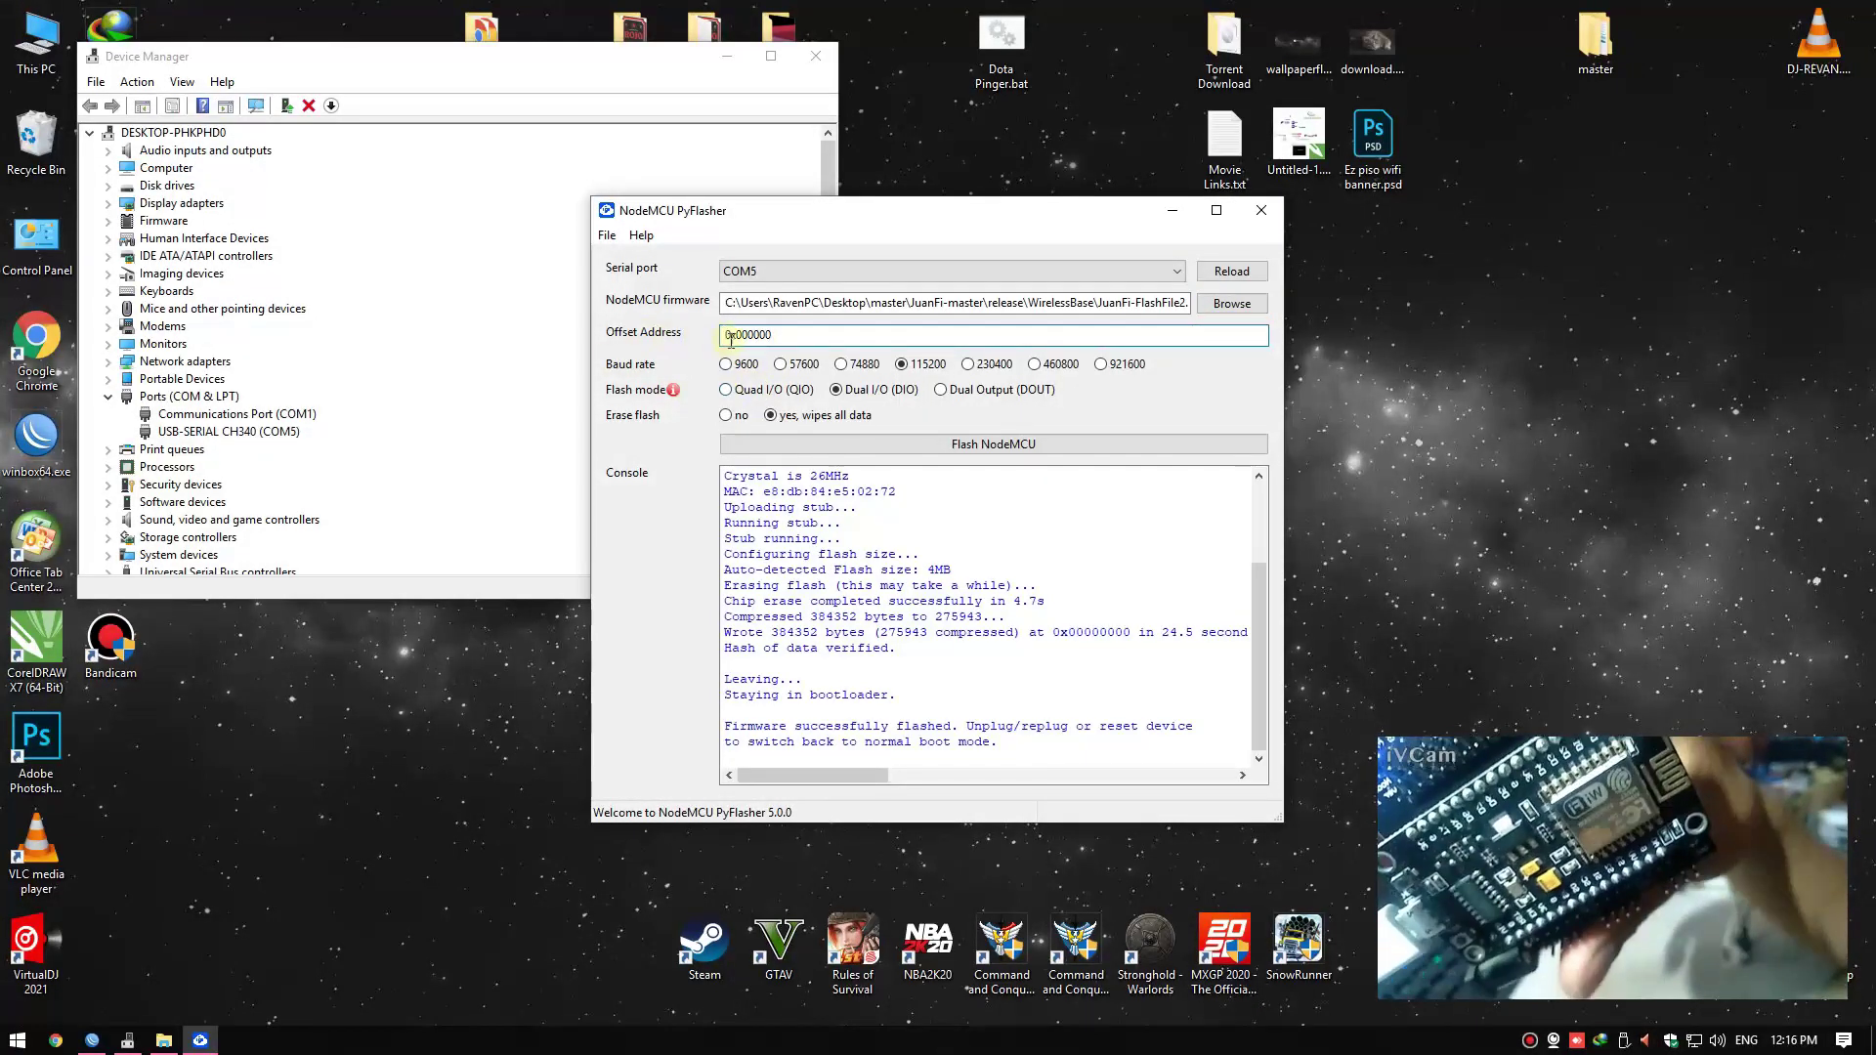
drag(738, 335, 745, 336)
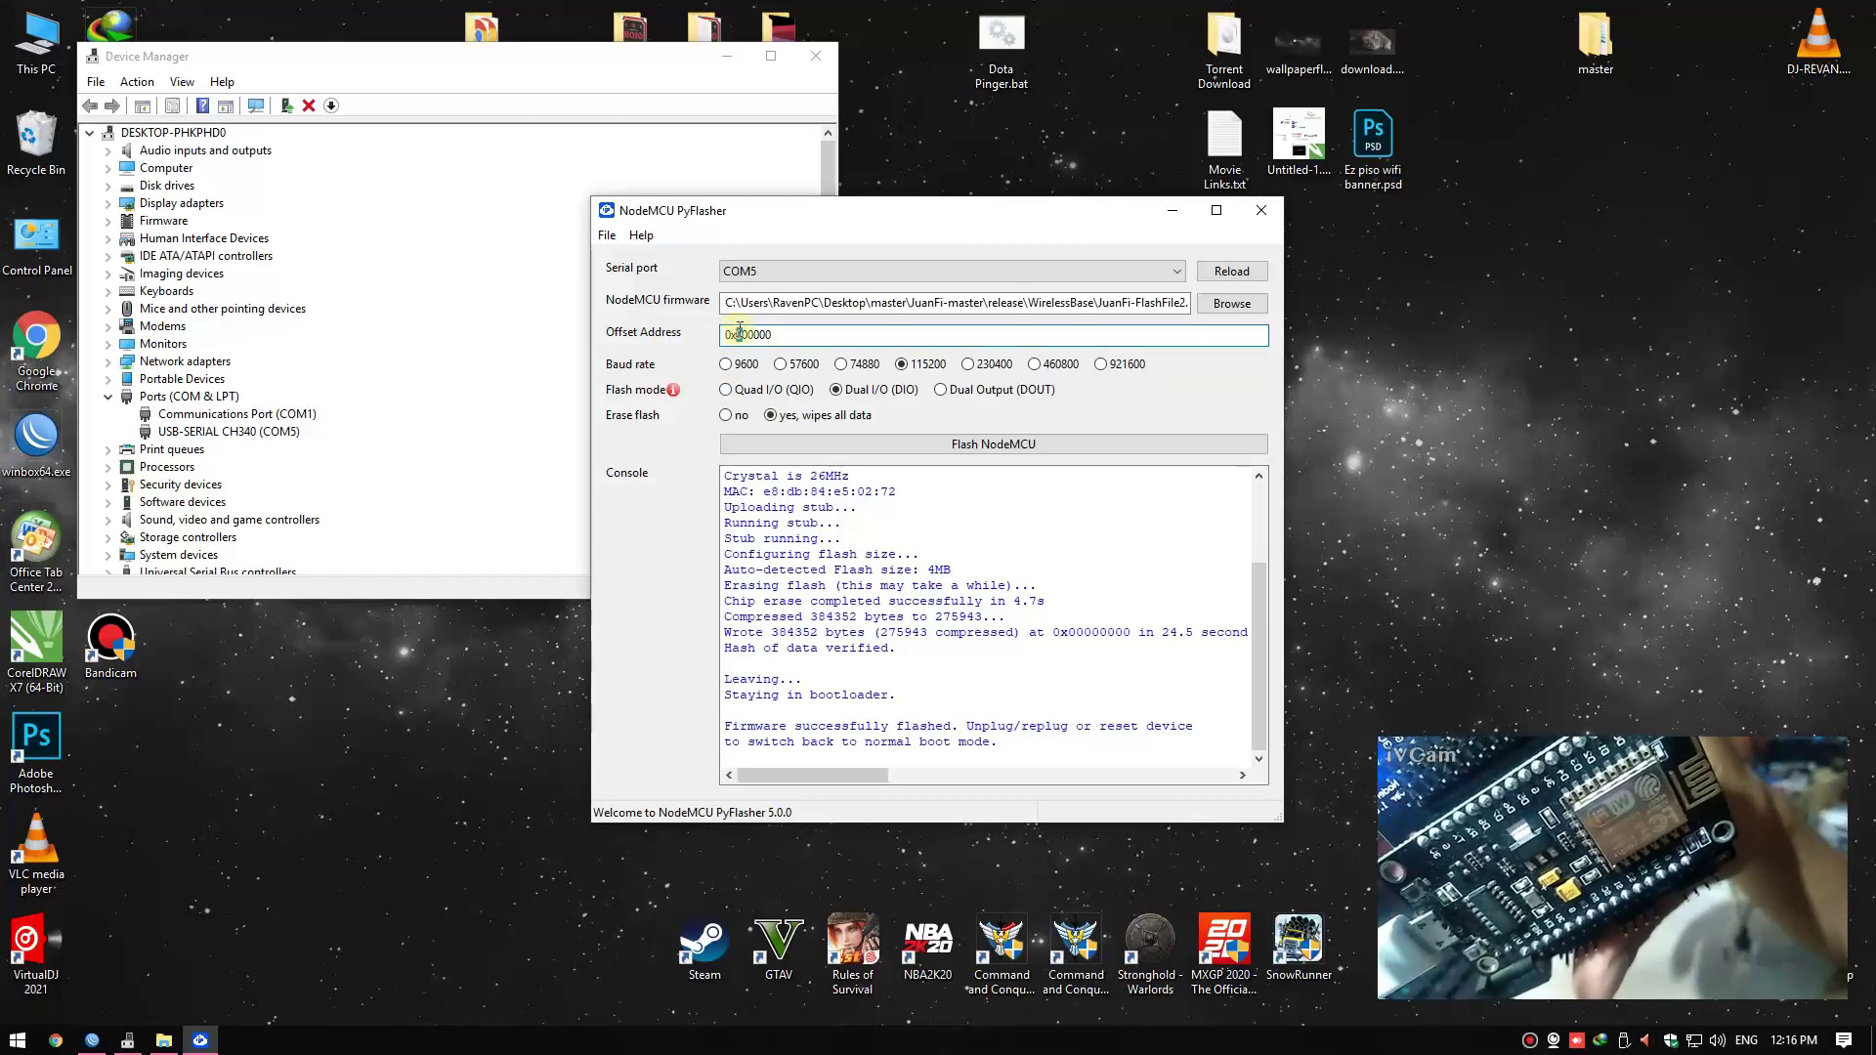
Flash the second file with Erase flash set to no, then close PyFlasher
click(735, 419)
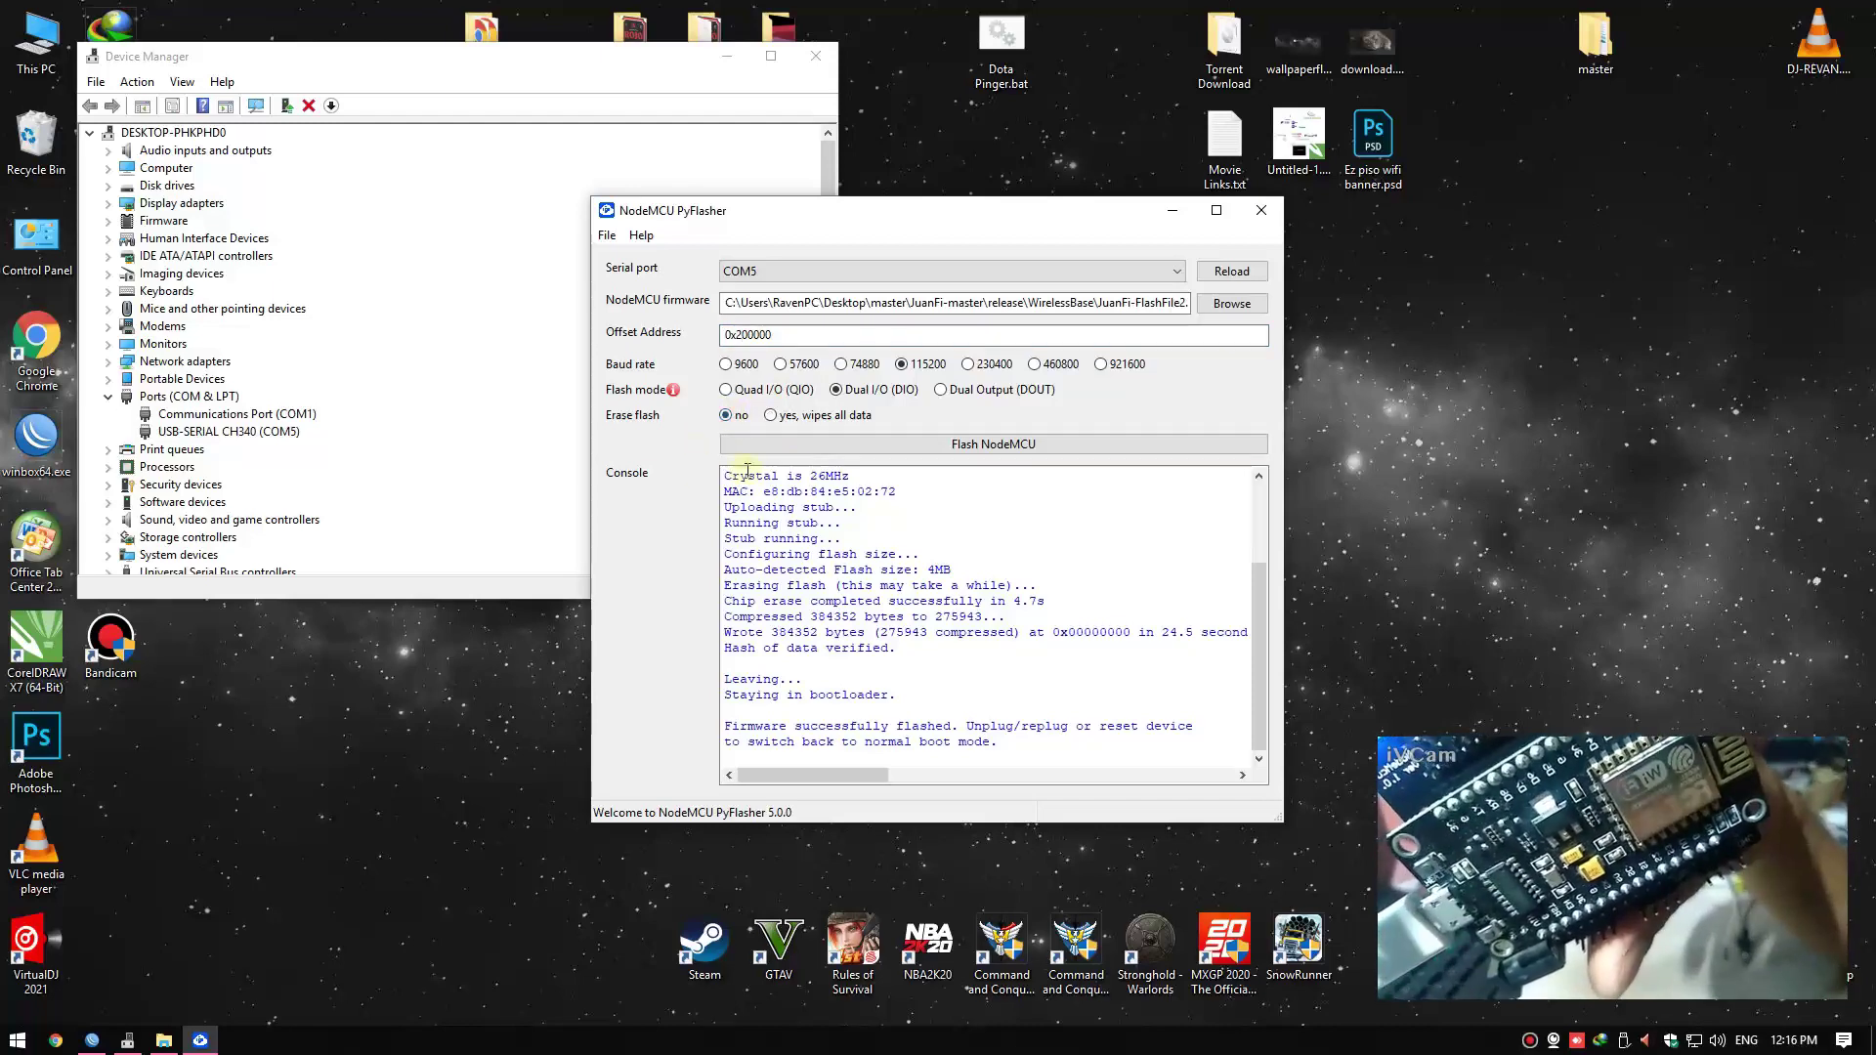
click(970, 448)
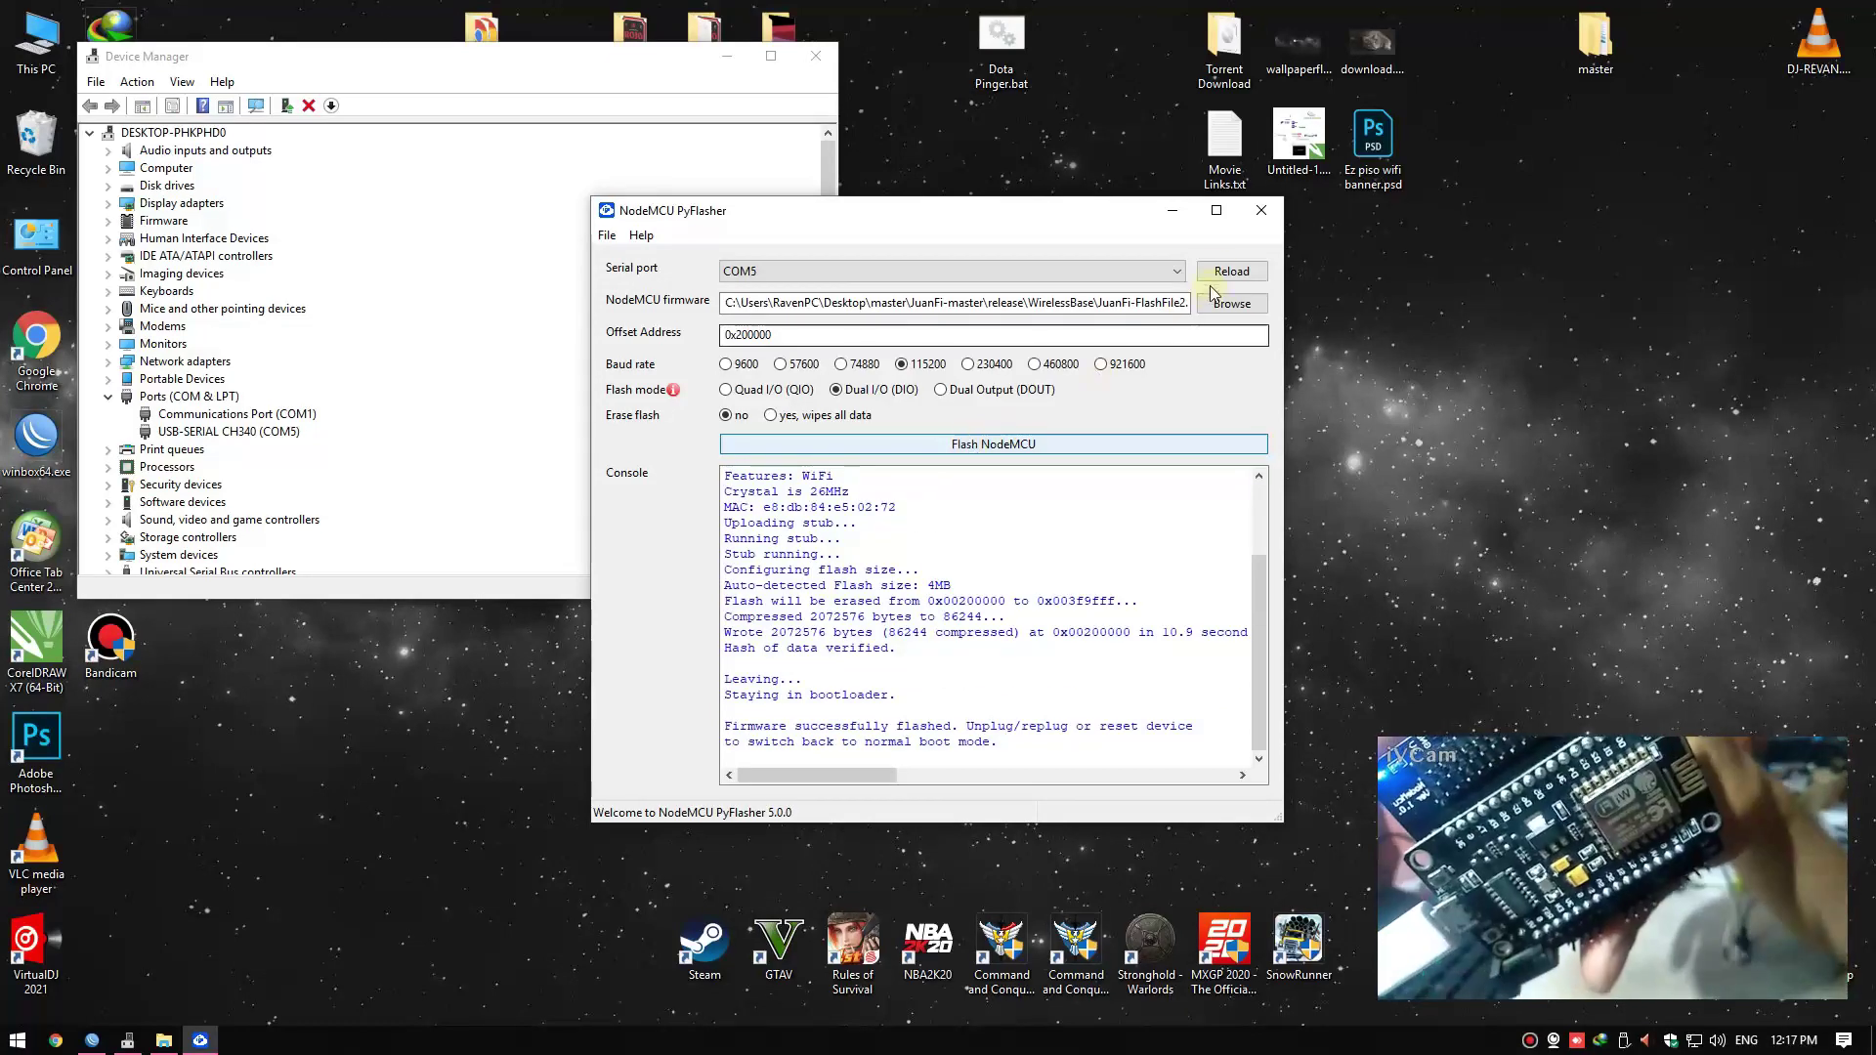
click(1261, 210)
right_click(1084, 366)
click(1112, 415)
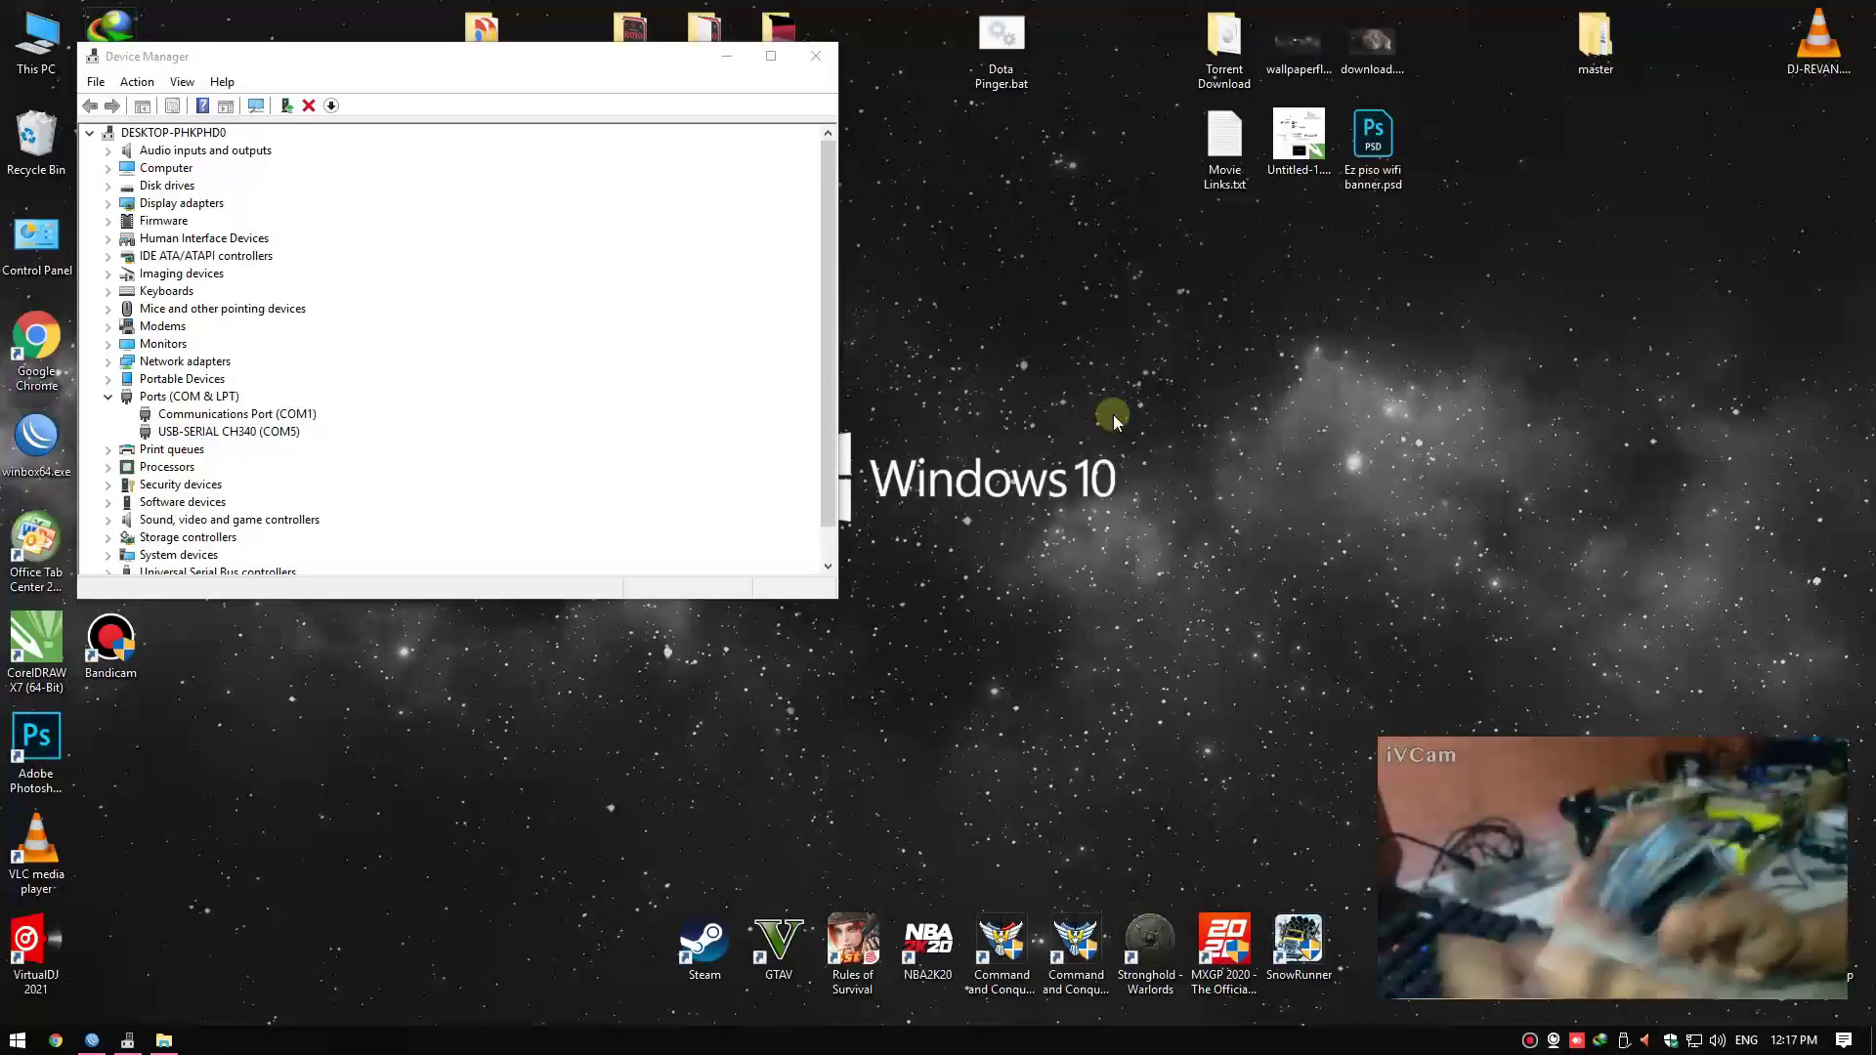
Close Device Manager, launch WinBox and log in to the router
key(alt+F4)
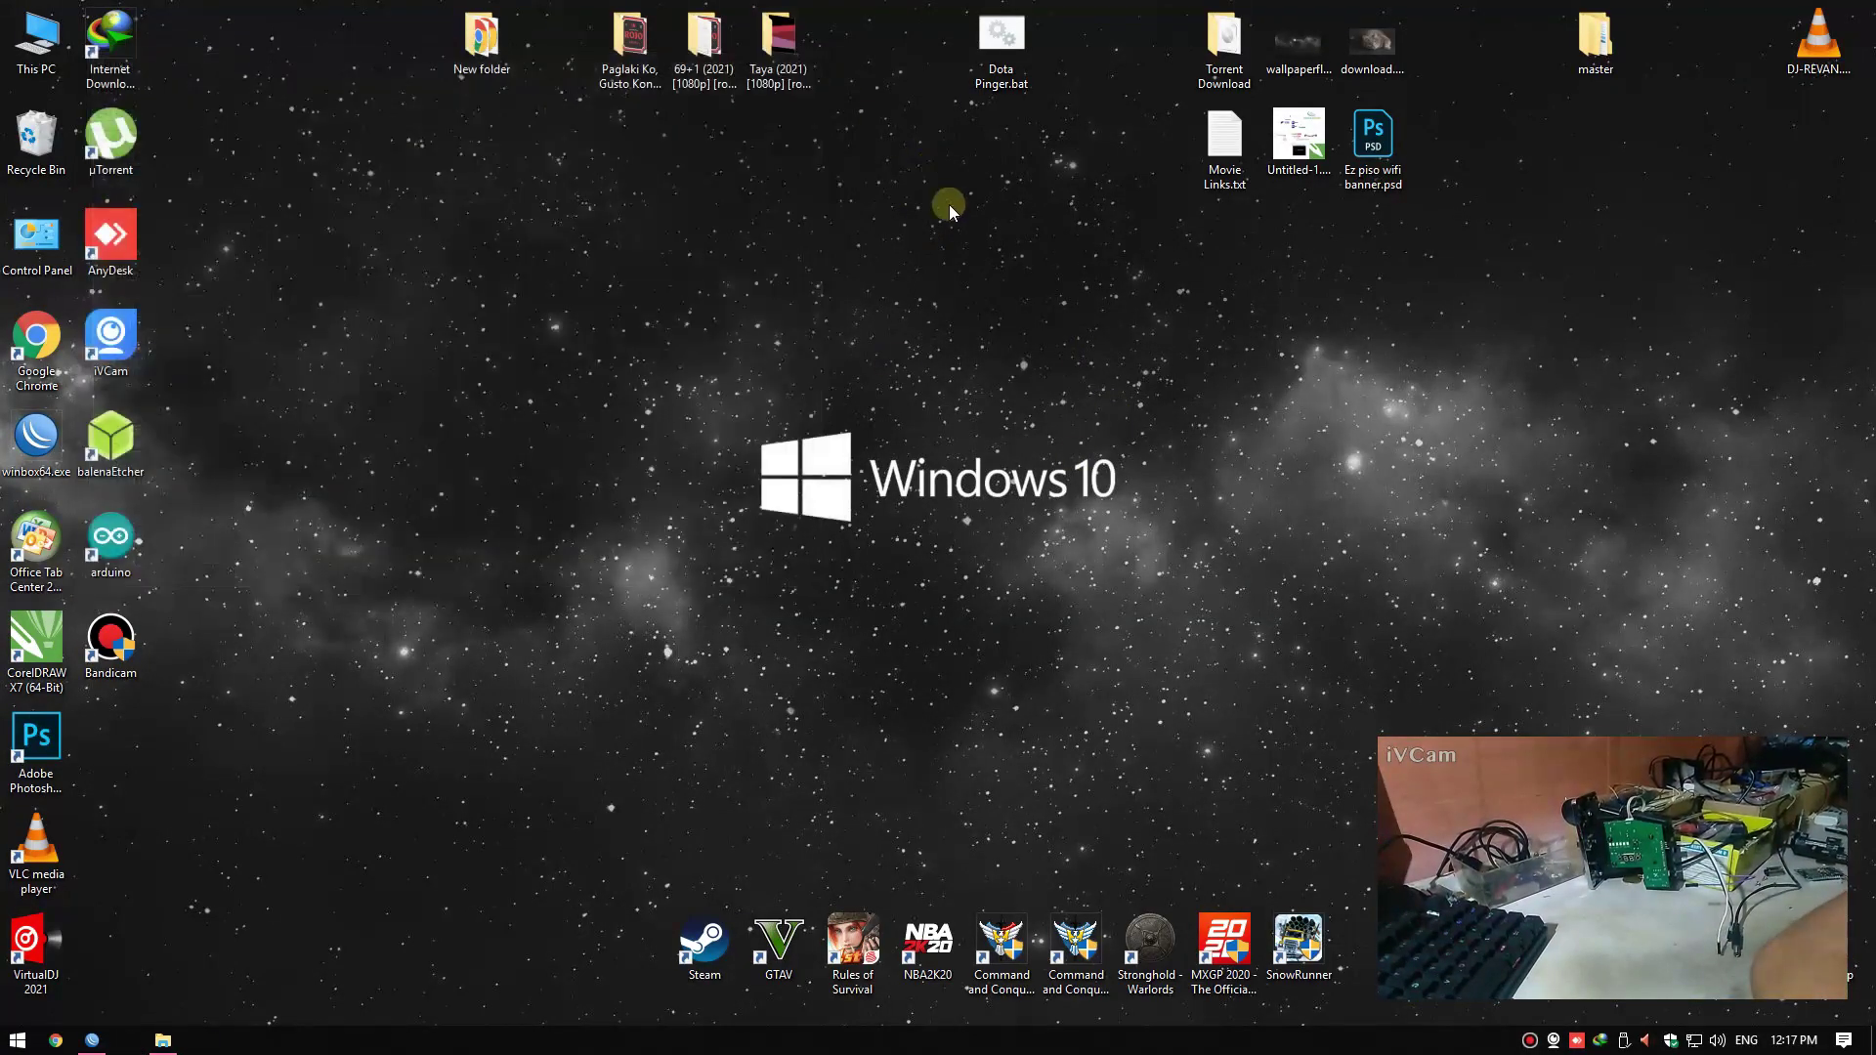
right_click(948, 204)
click(987, 262)
double_click(36, 437)
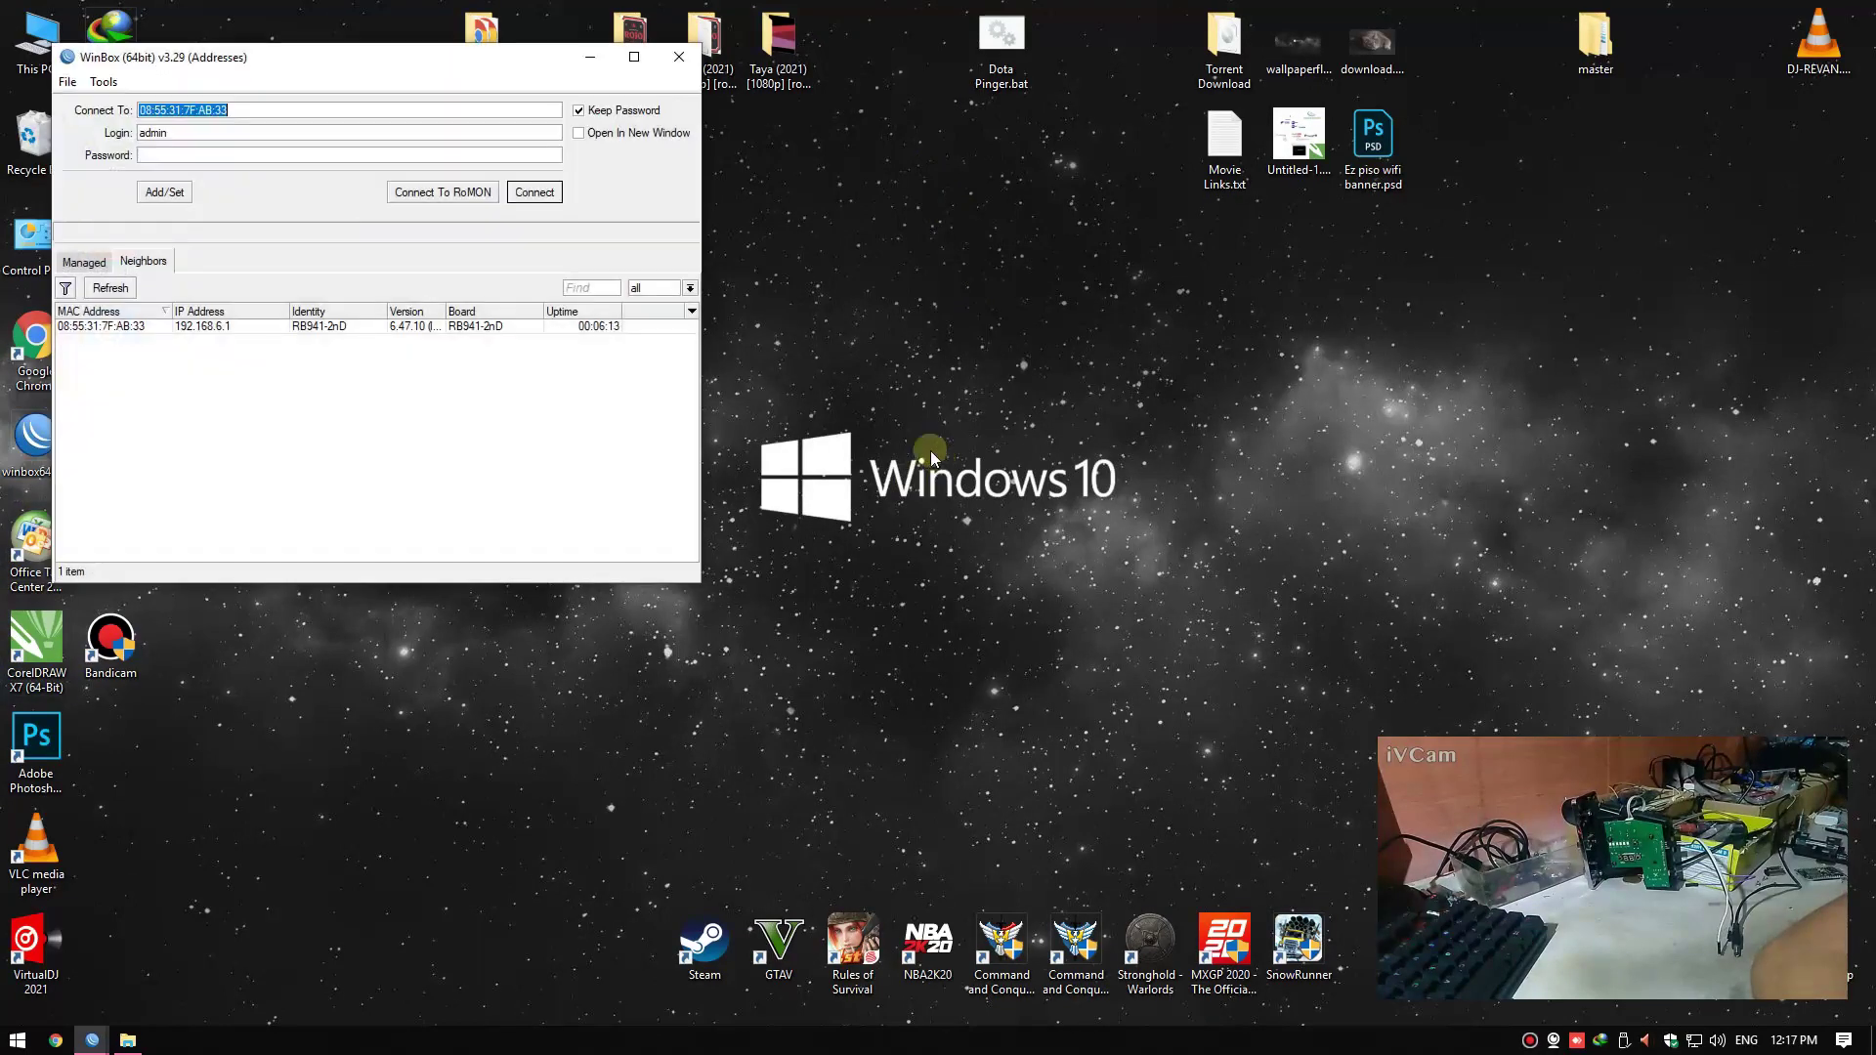
click(179, 336)
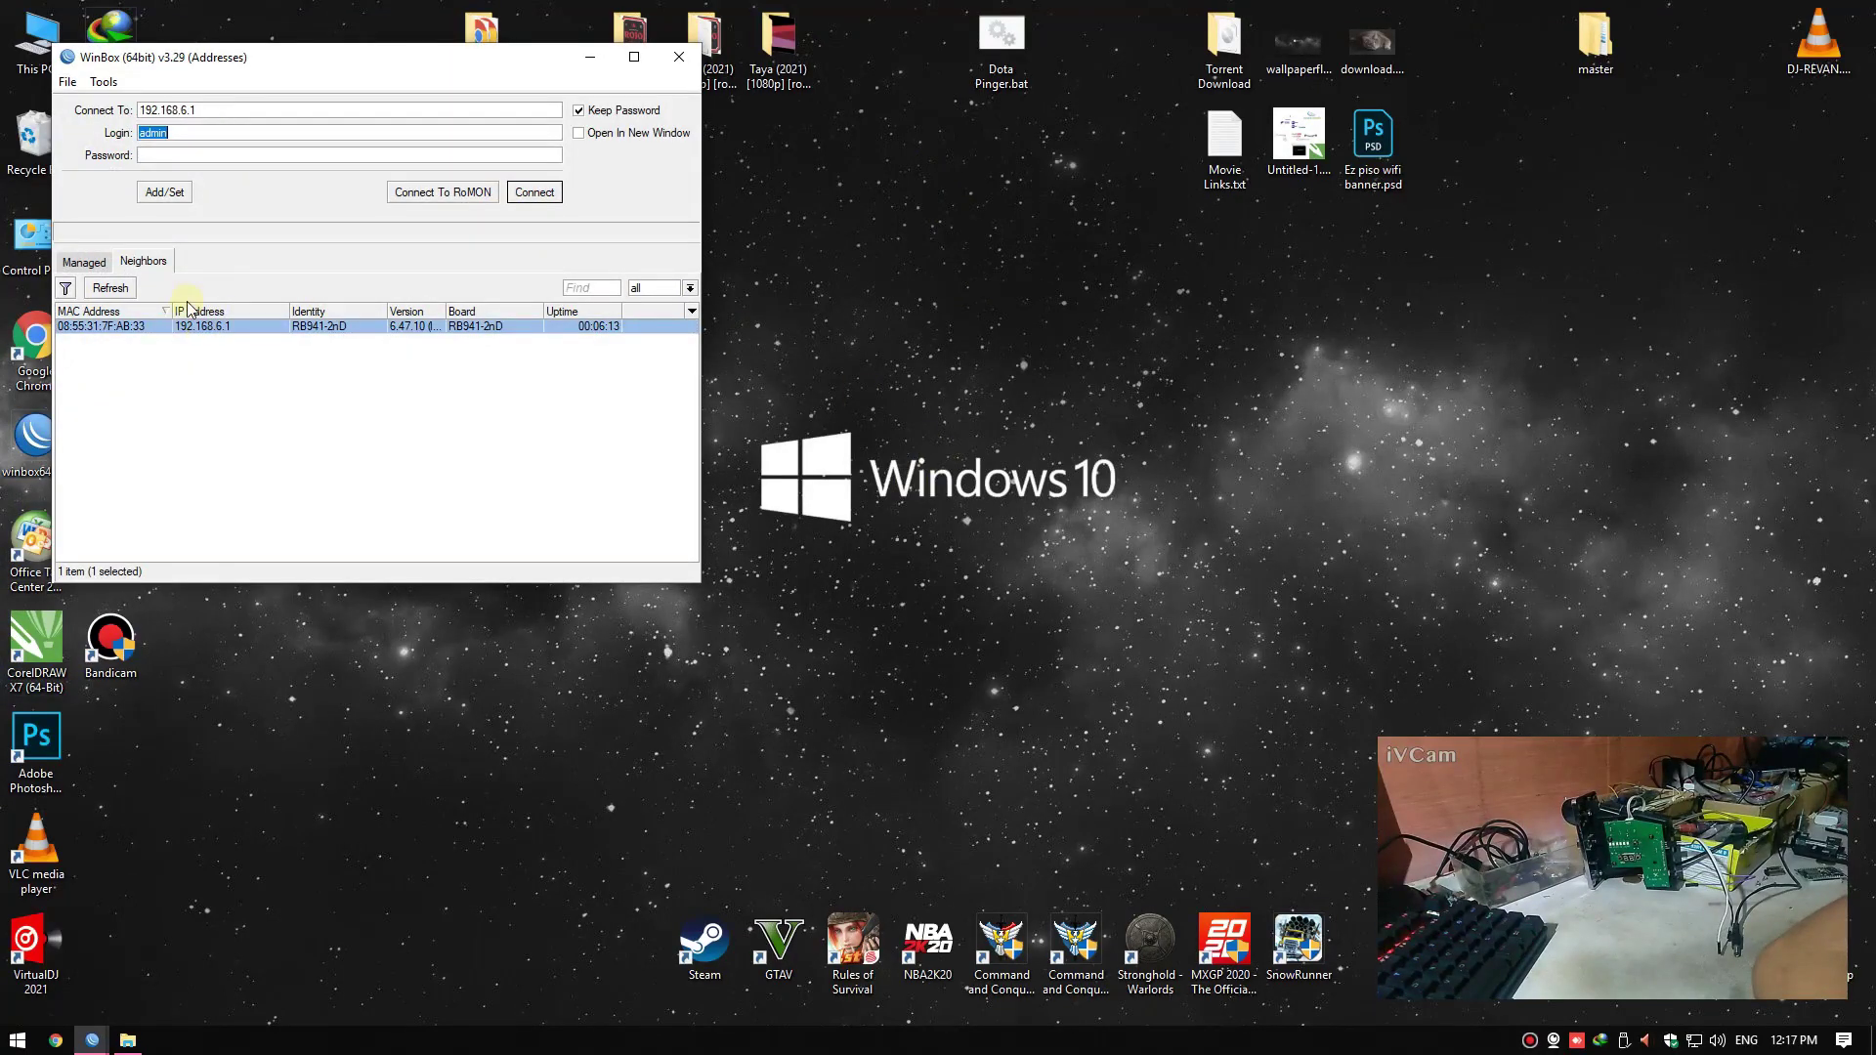
click(534, 193)
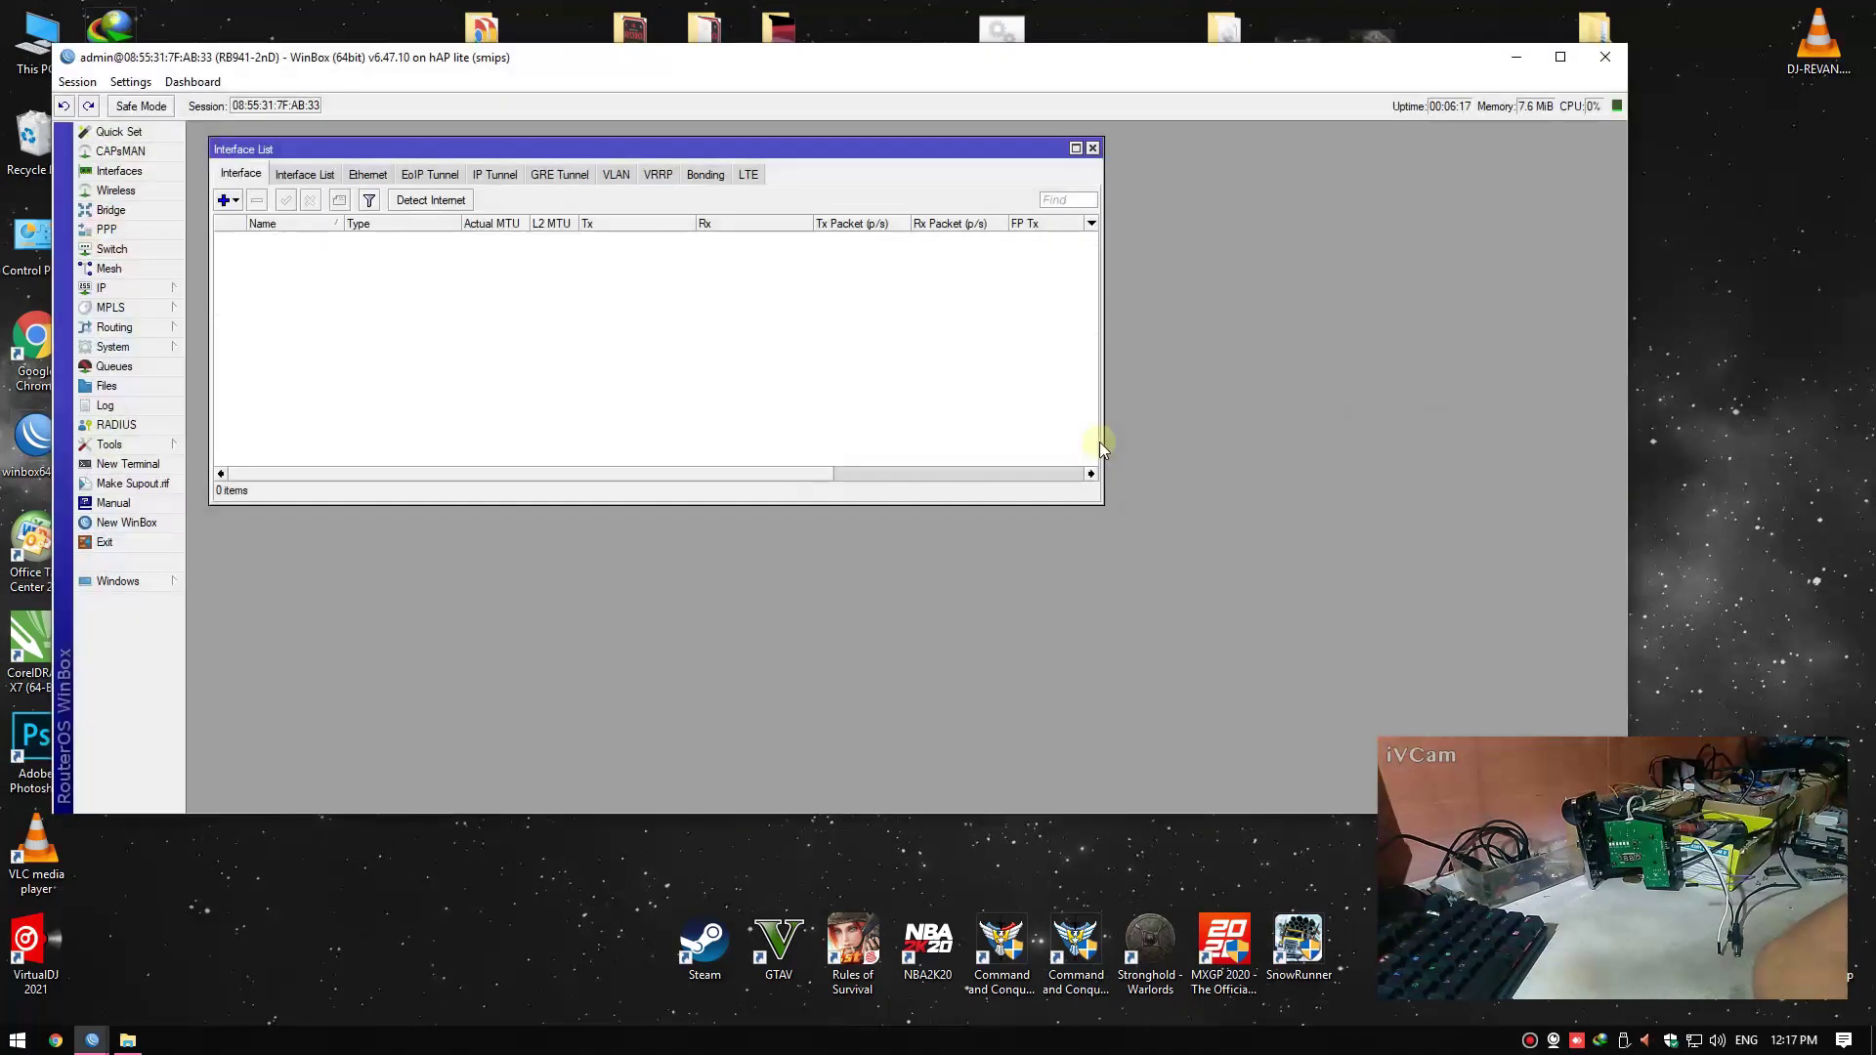
Open IP > Hotspot, show the Hosts list and move the window aside
click(136, 287)
click(227, 466)
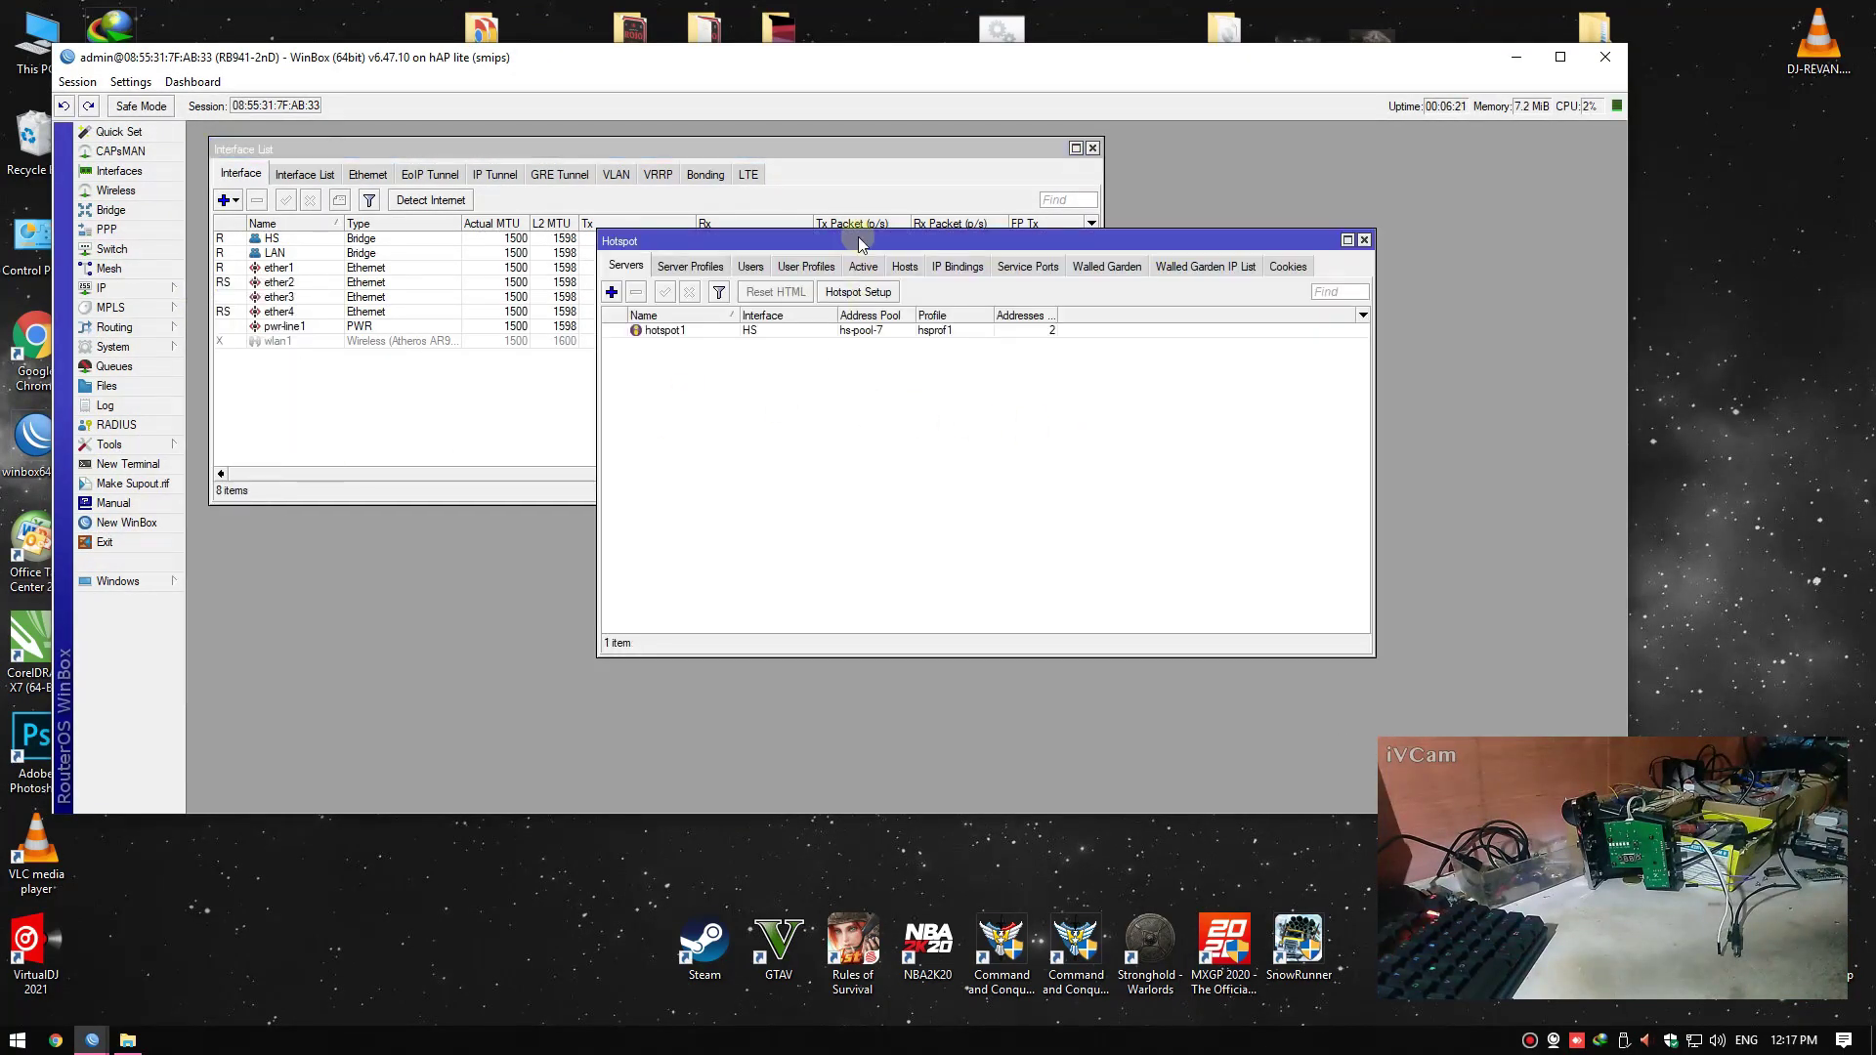
drag(855, 236, 975, 189)
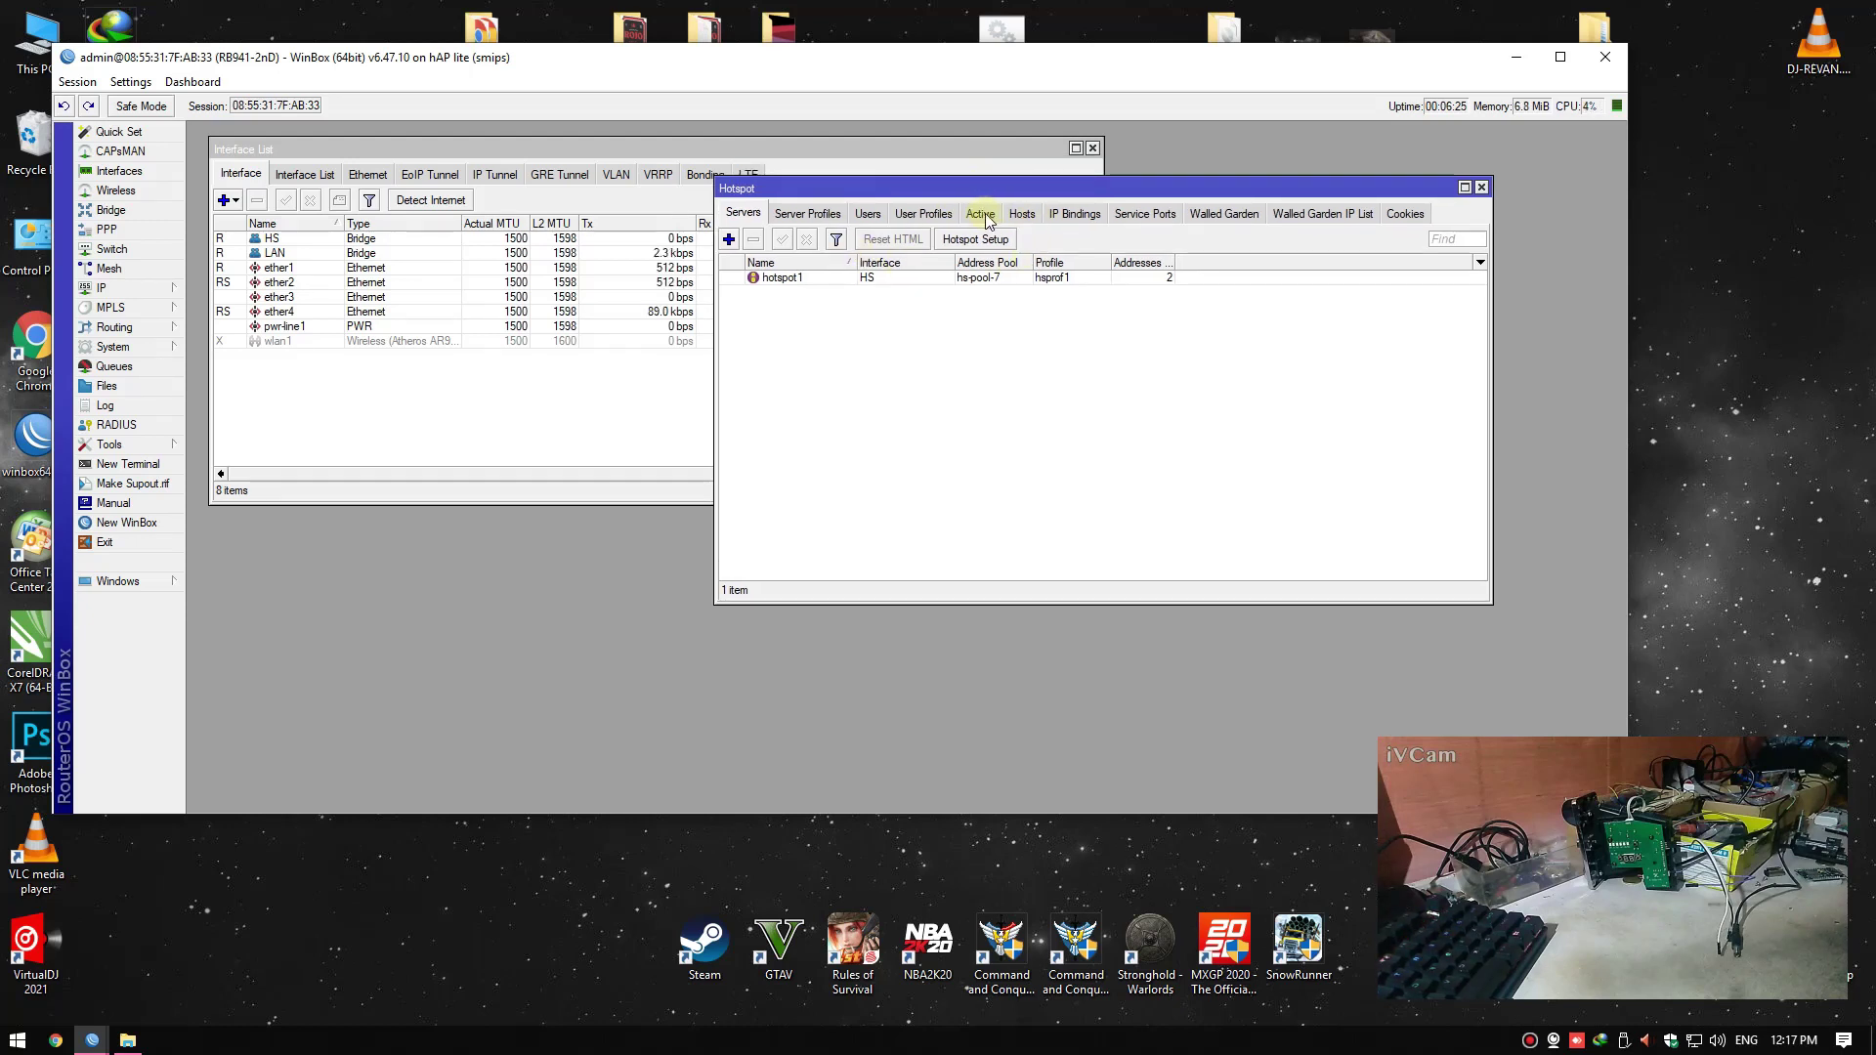
click(1021, 215)
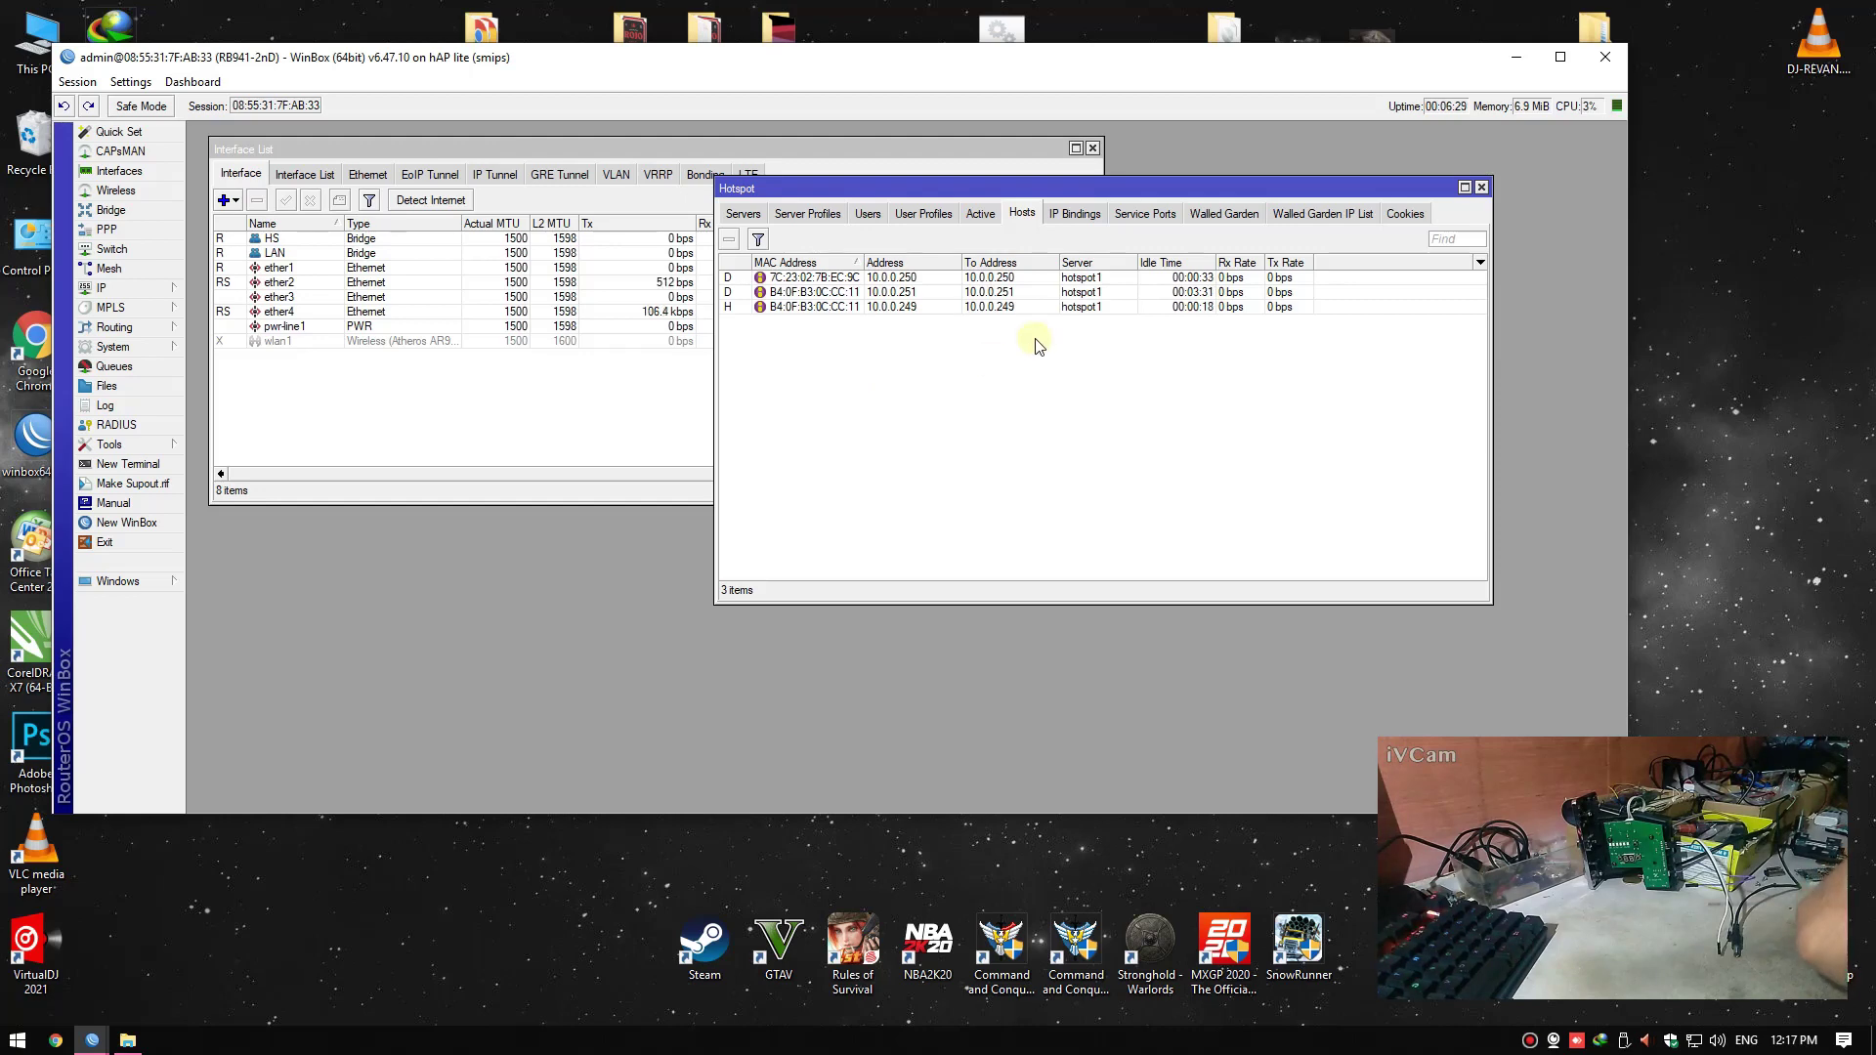
right_click(1712, 343)
click(1749, 355)
right_click(1708, 317)
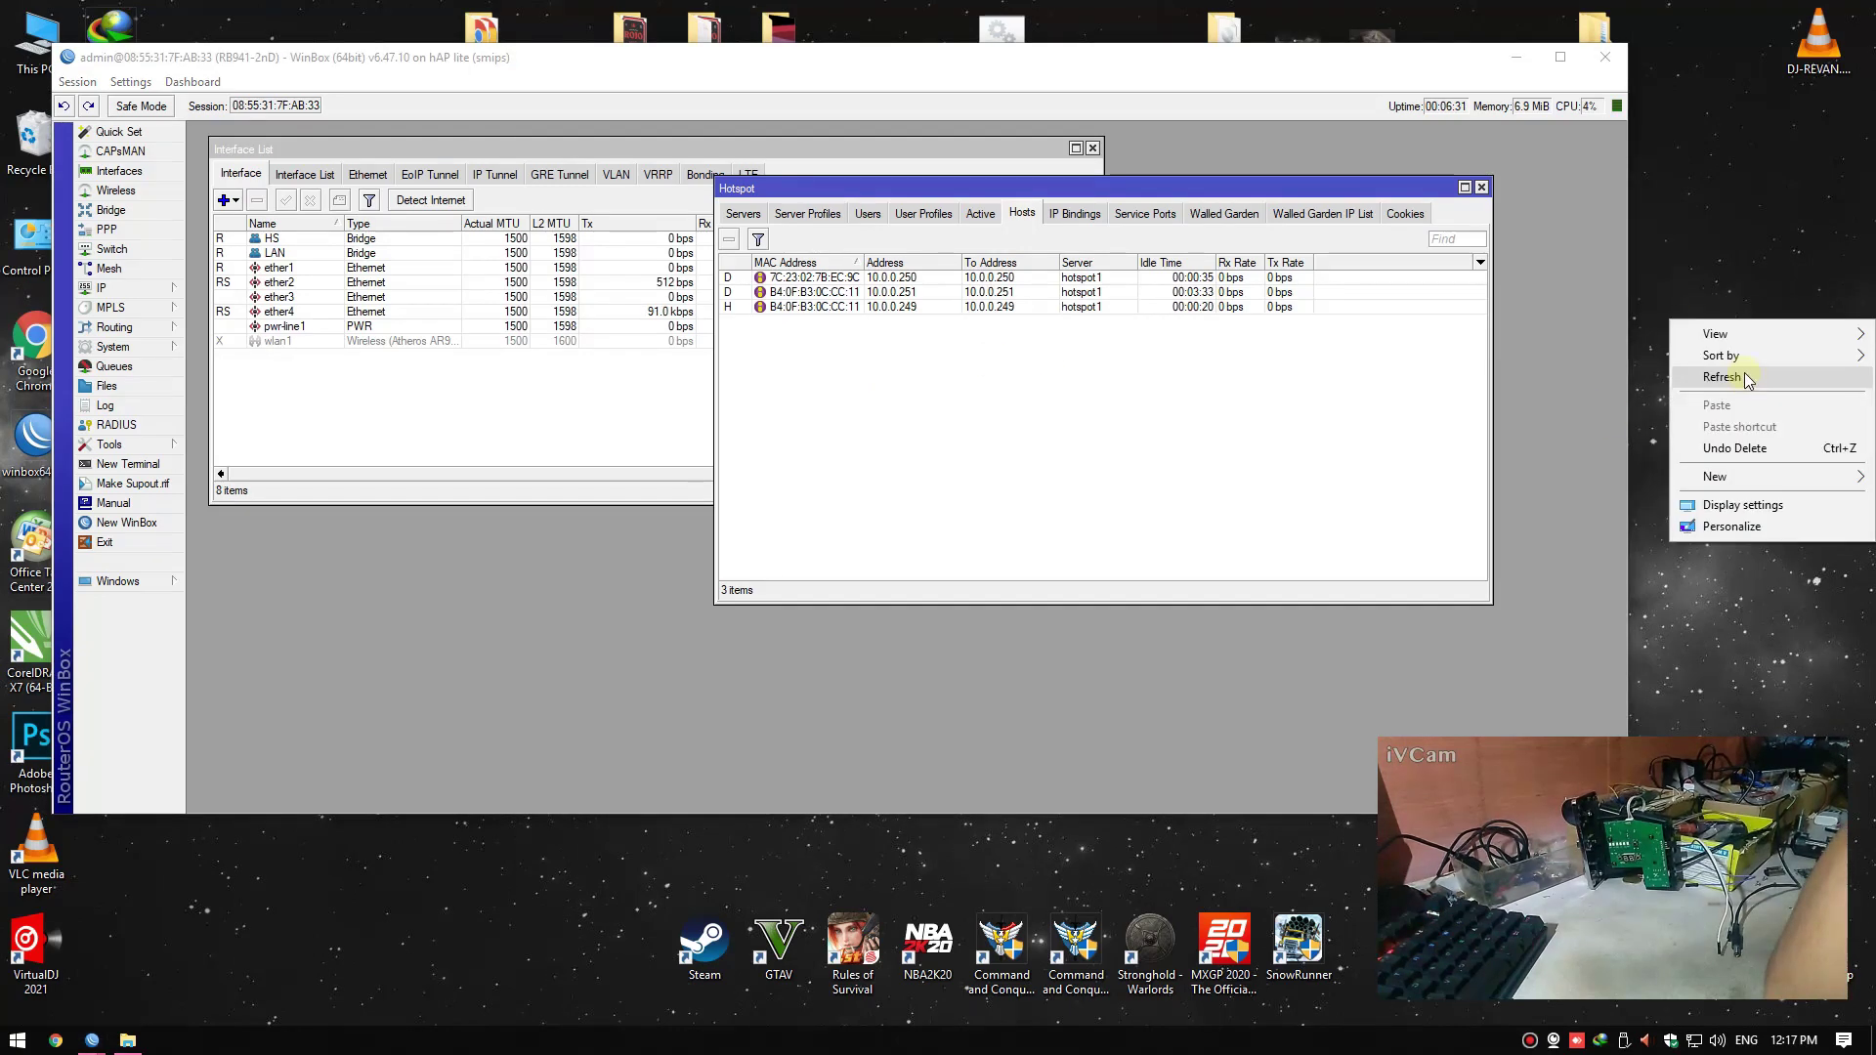
click(1749, 378)
click(992, 348)
drag(1017, 190, 1022, 262)
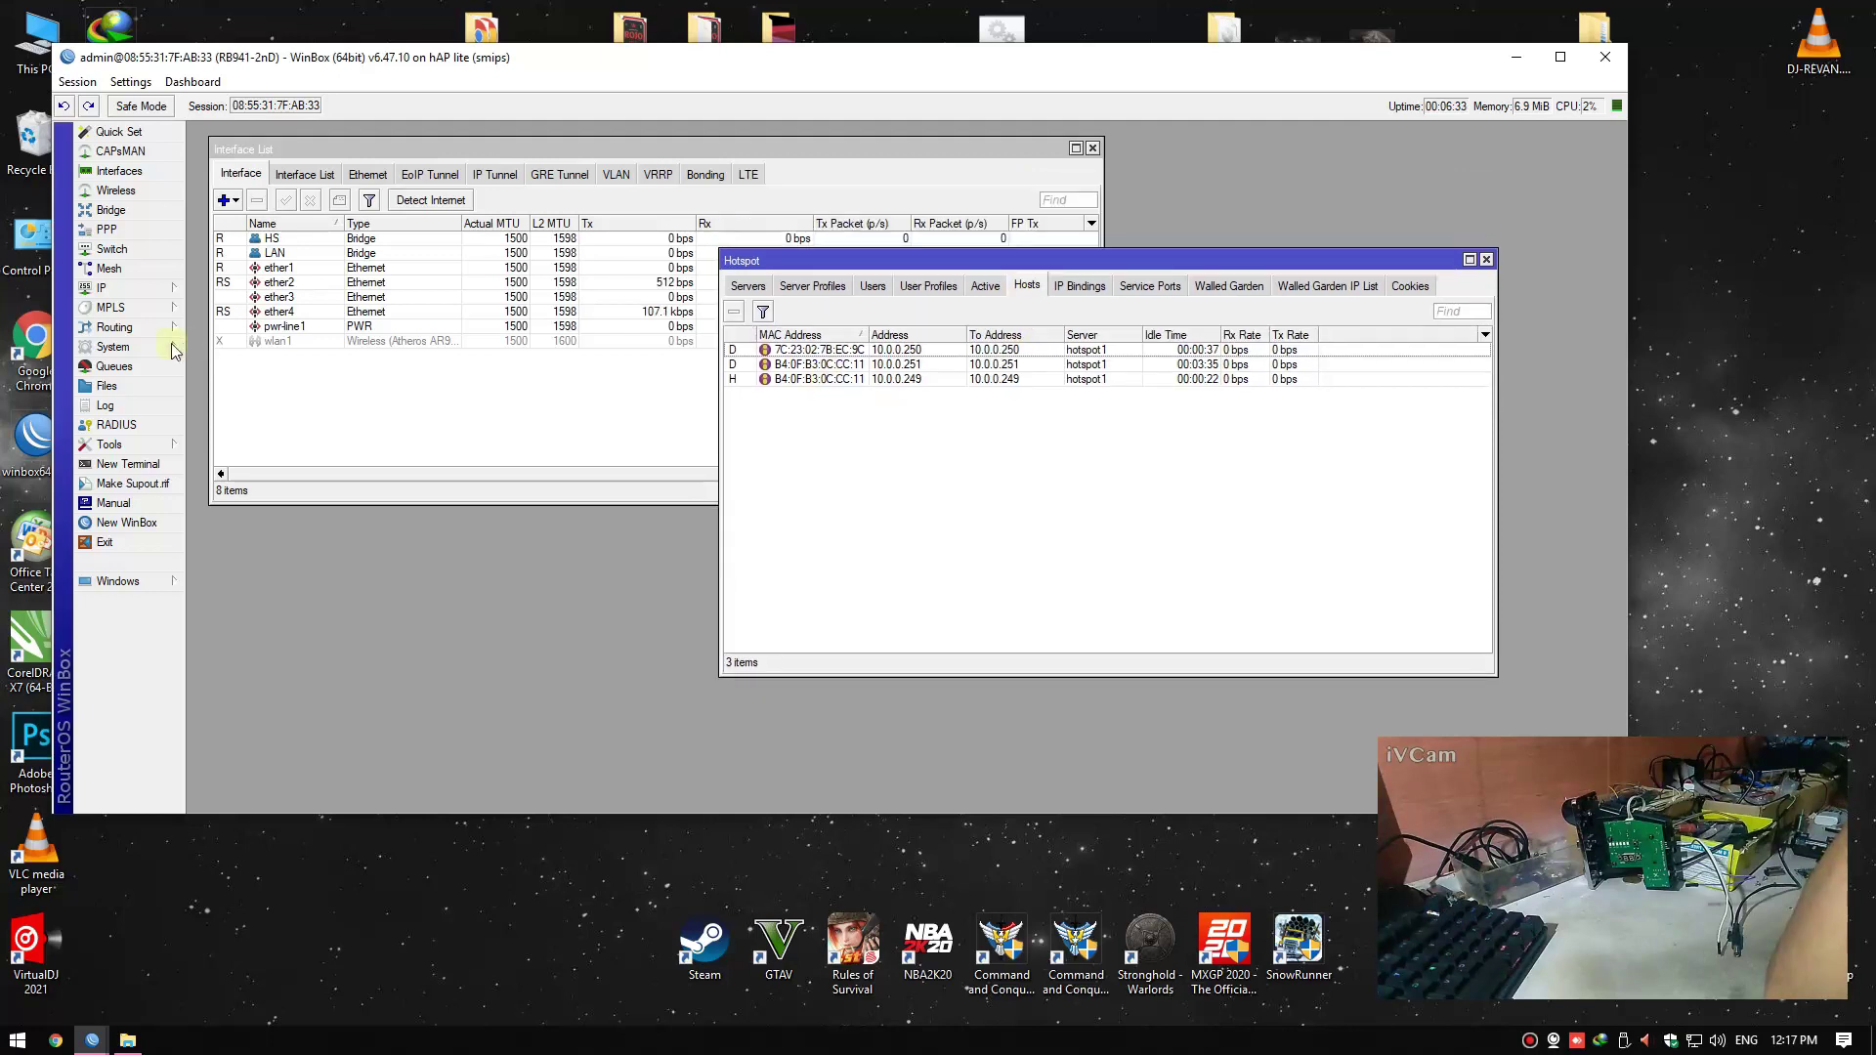
Show DHCP Server leases 10.0.0.249 and 192.168.6.254 beside the hotspot hosts
click(176, 292)
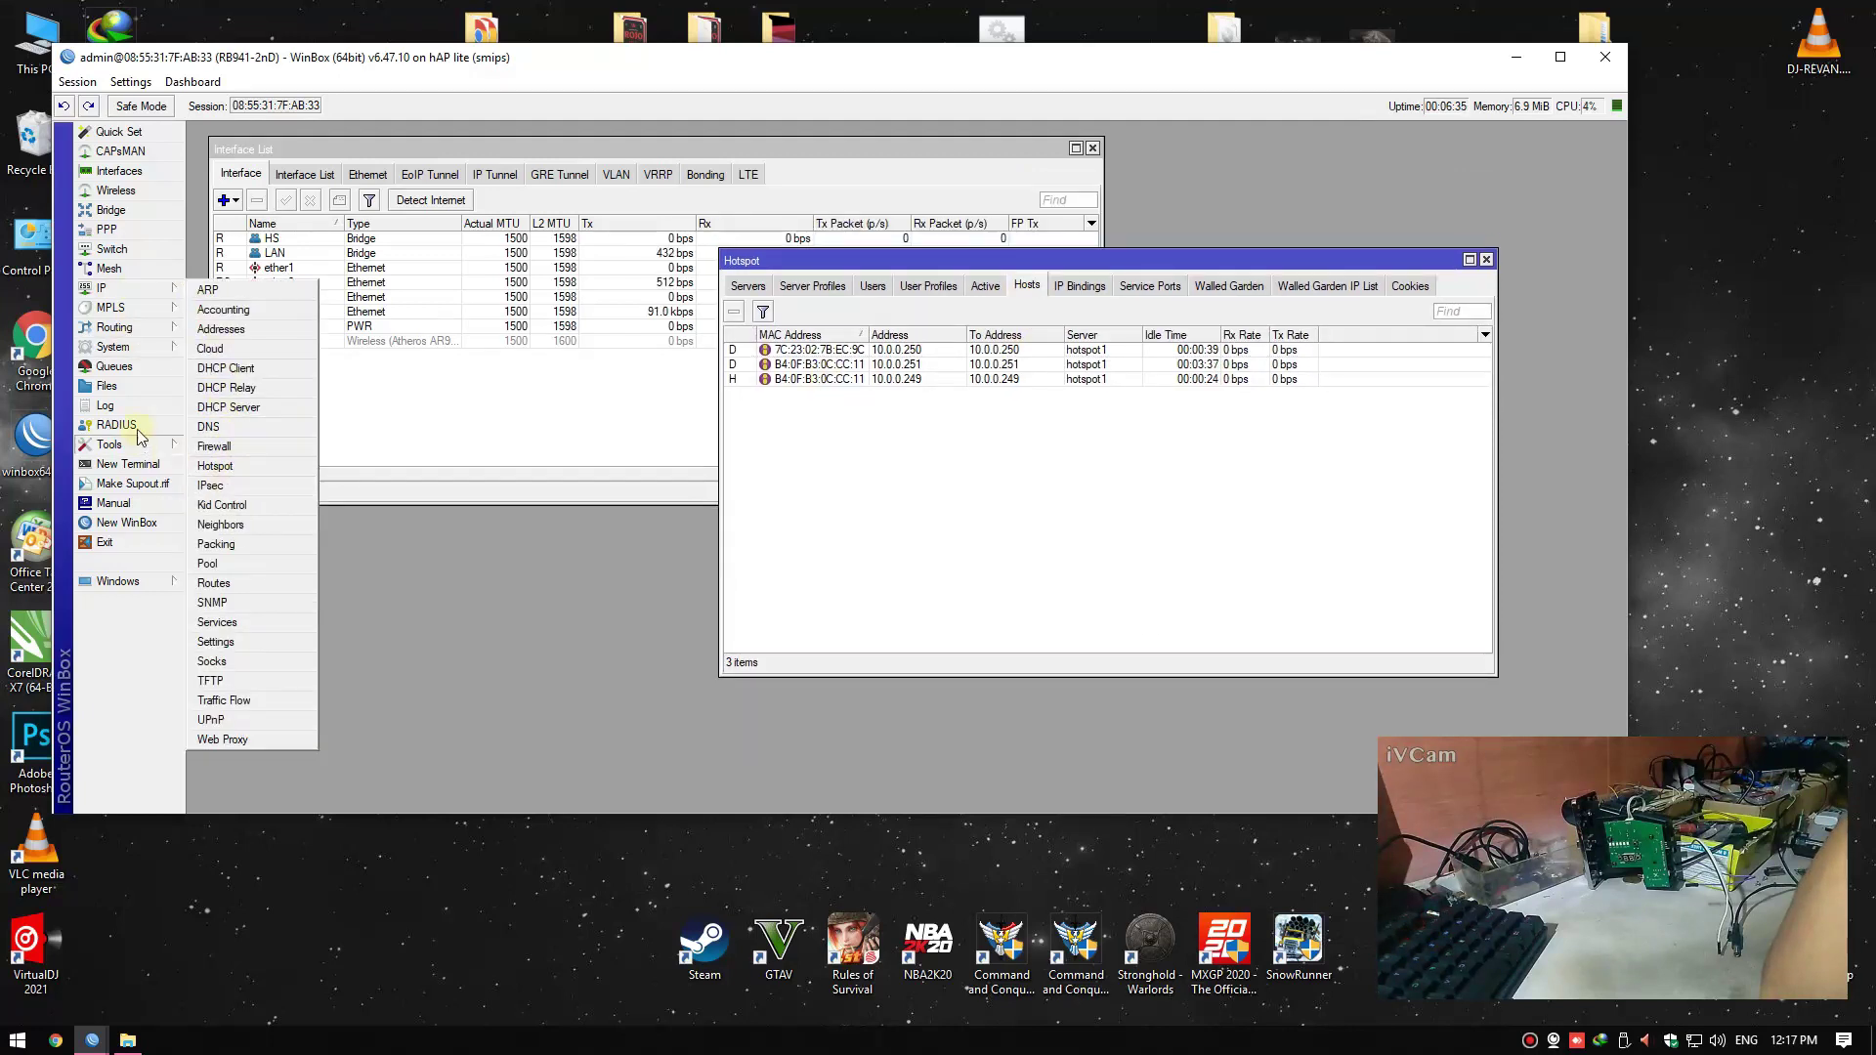
click(228, 407)
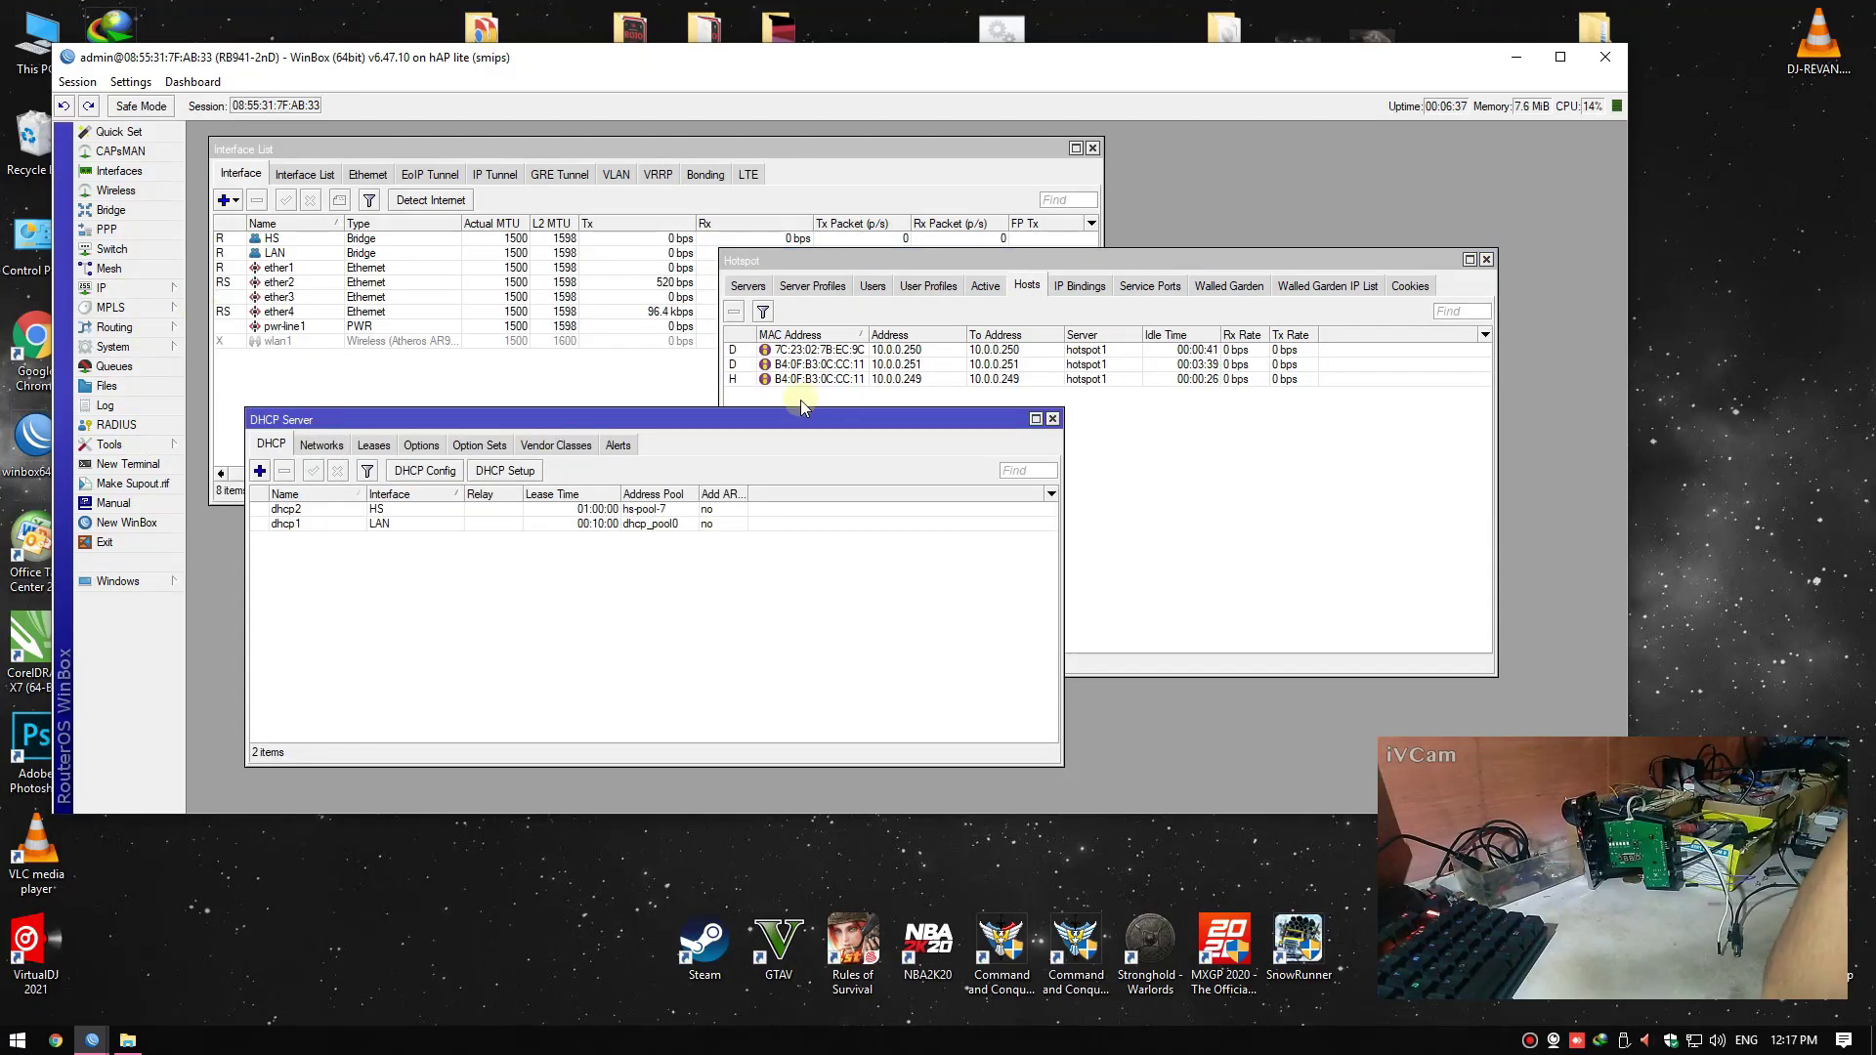
drag(801, 413, 812, 407)
click(390, 436)
drag(608, 410, 945, 411)
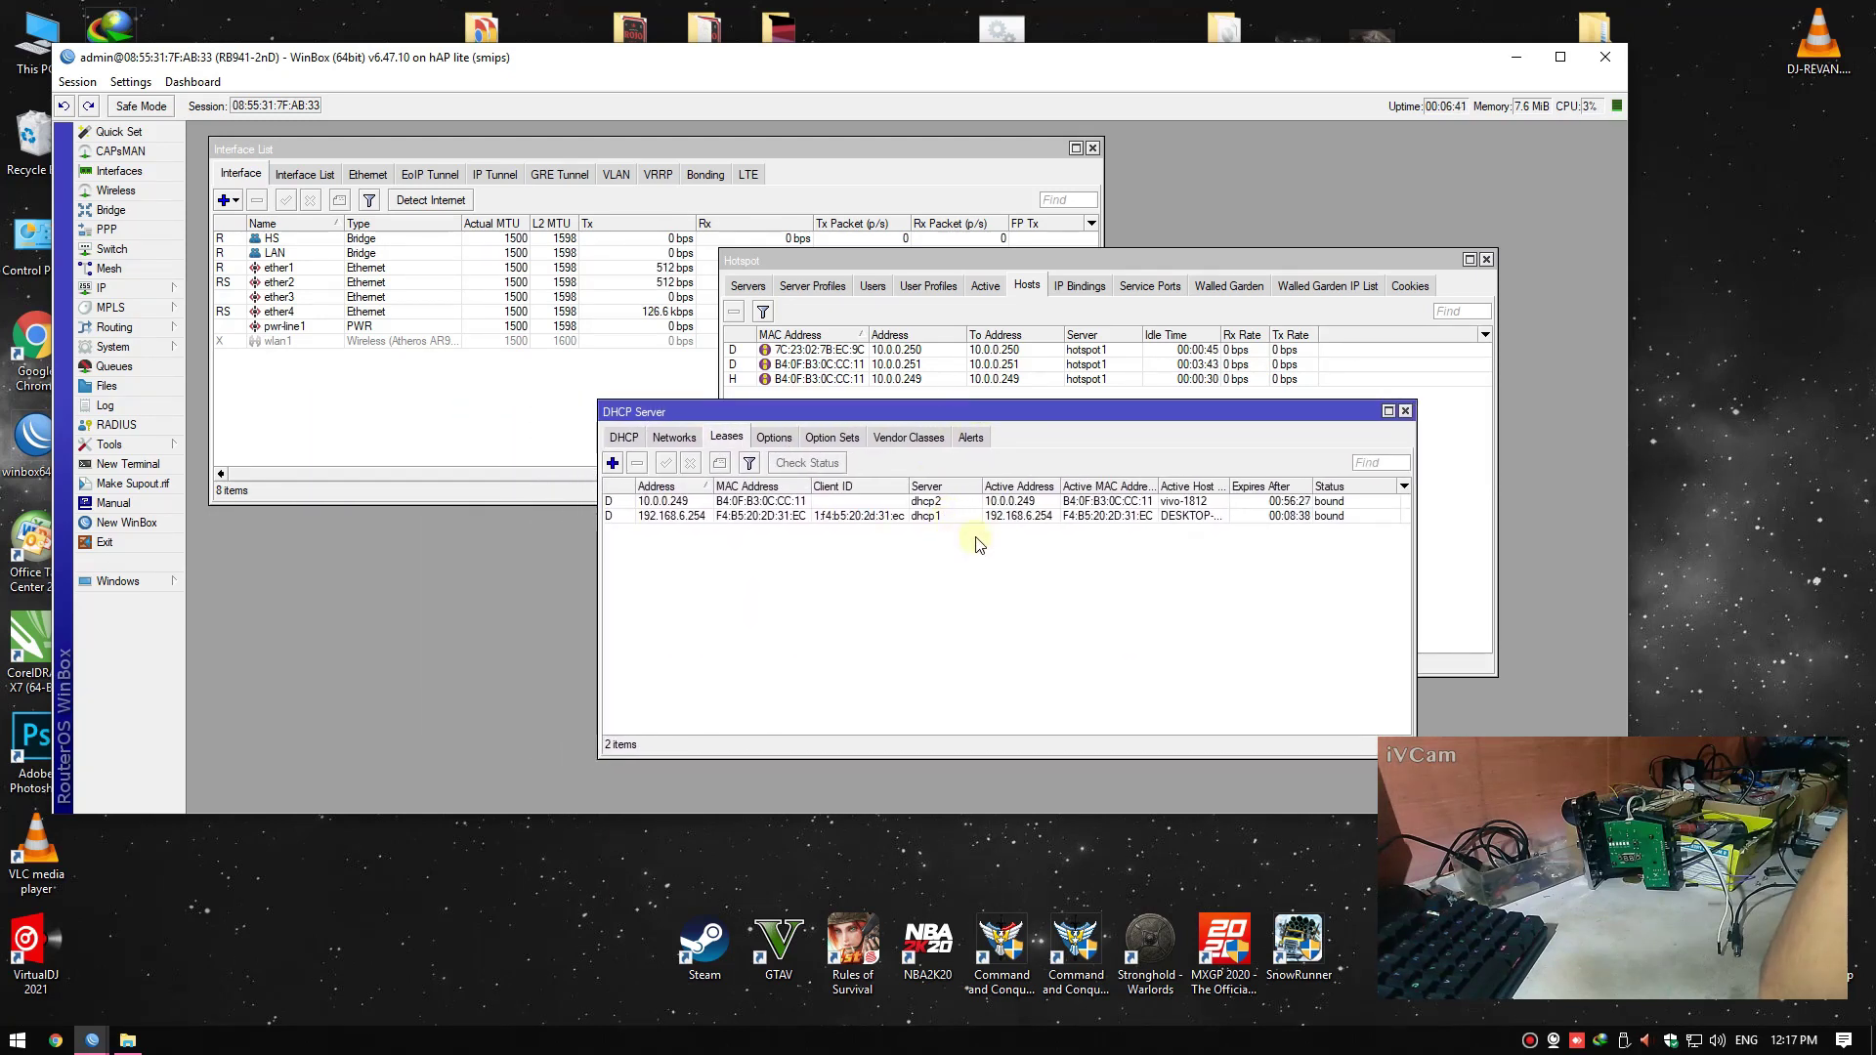
click(841, 504)
click(854, 516)
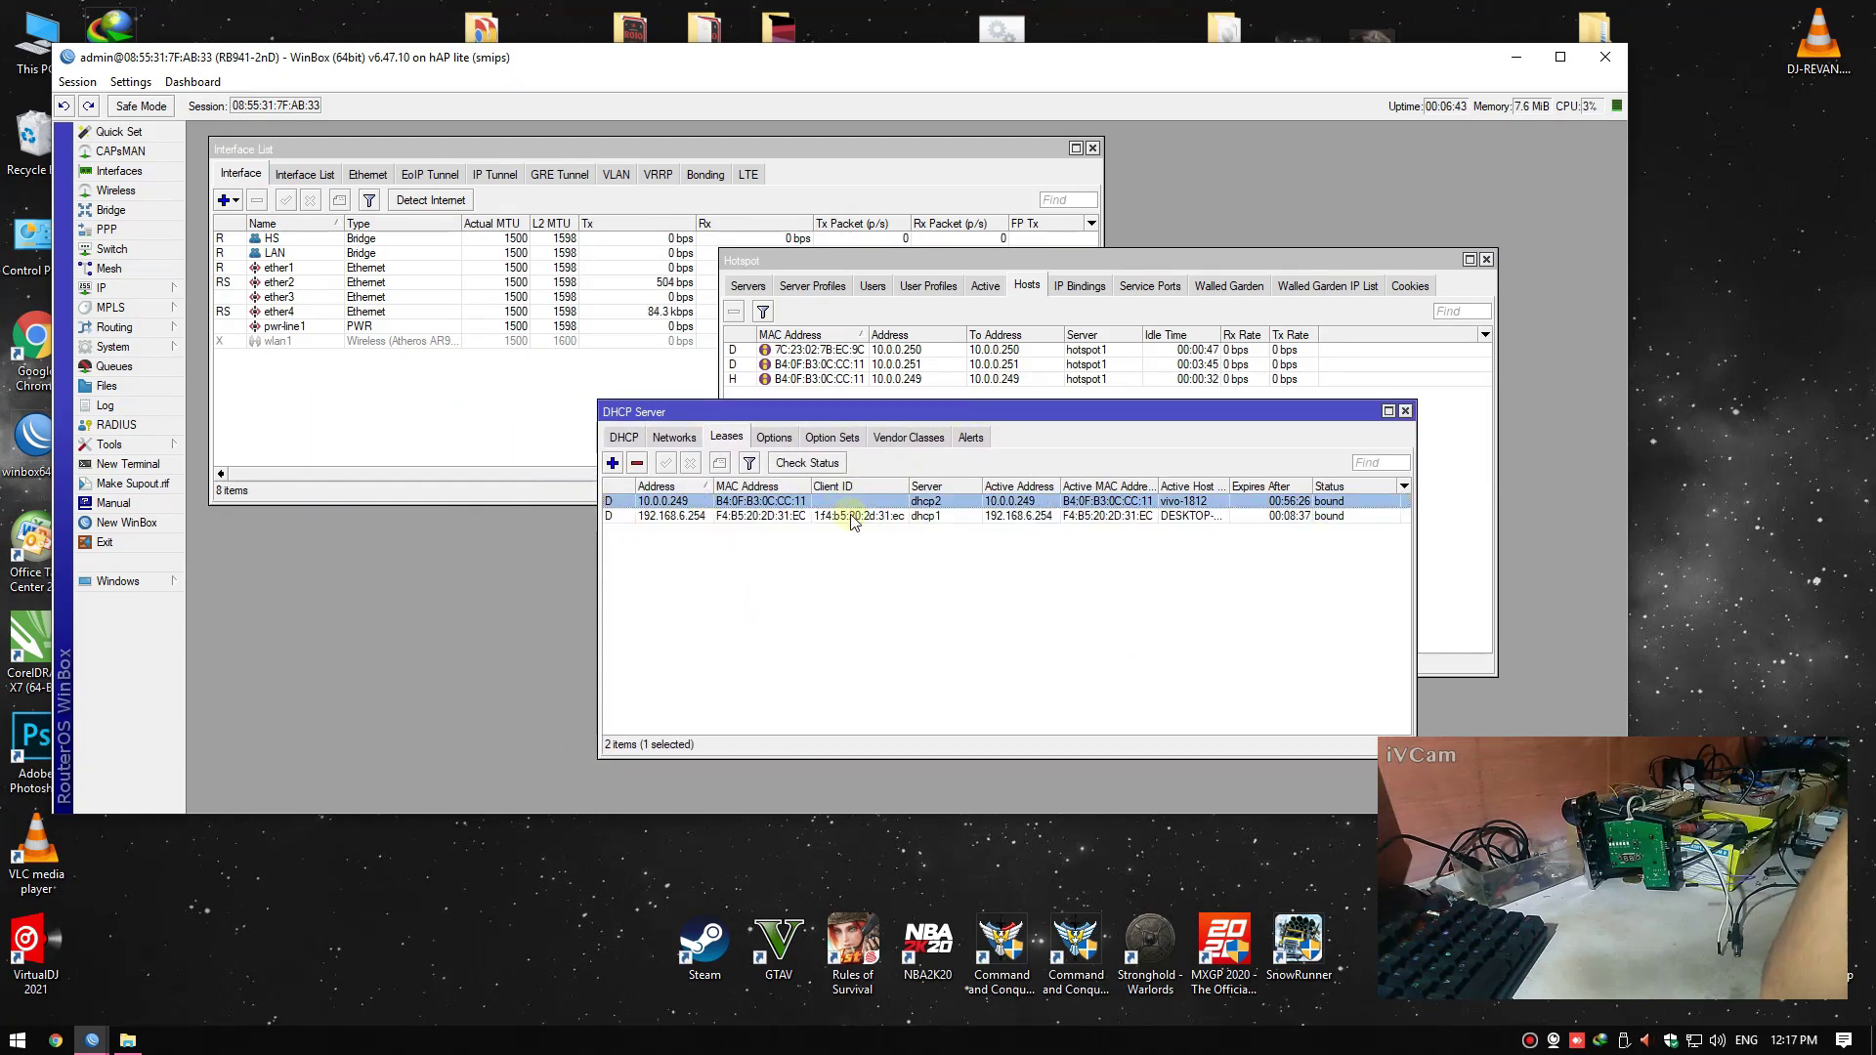
click(858, 540)
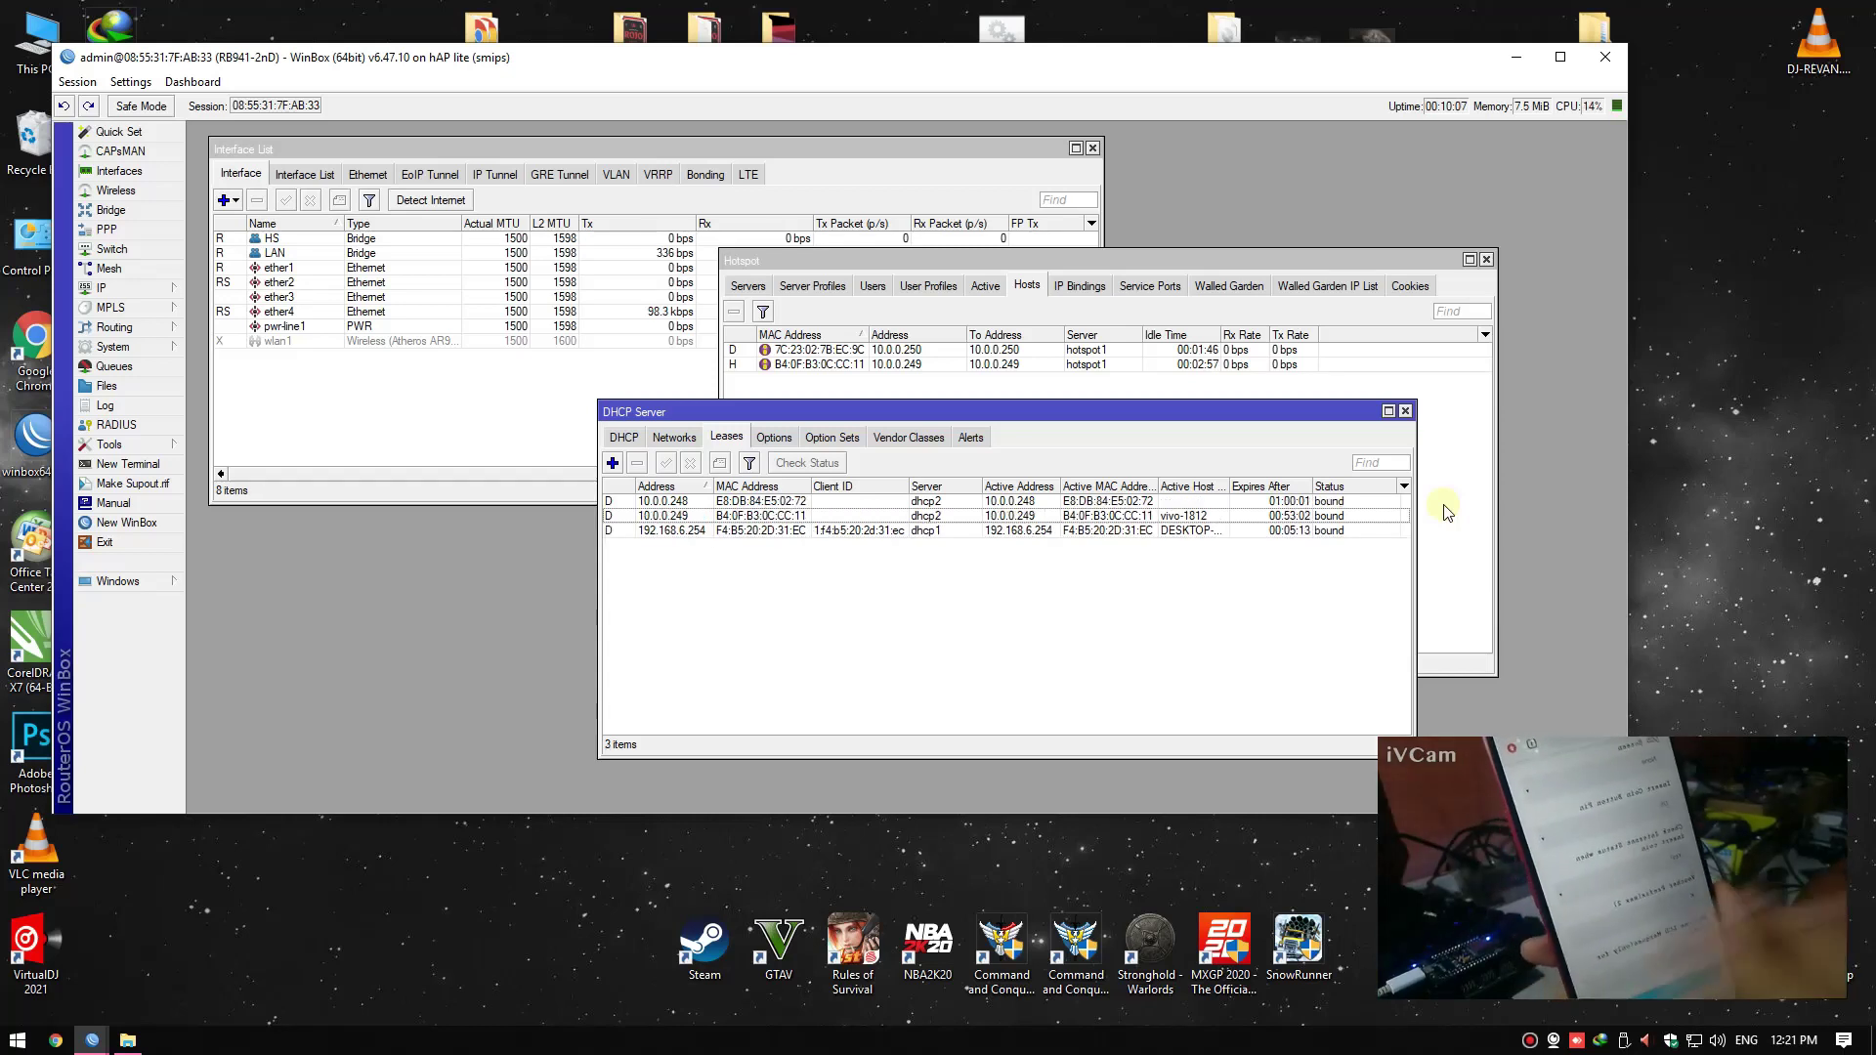
Make the 10.0.0.248 DHCP lease static and confirm with OK
click(795, 503)
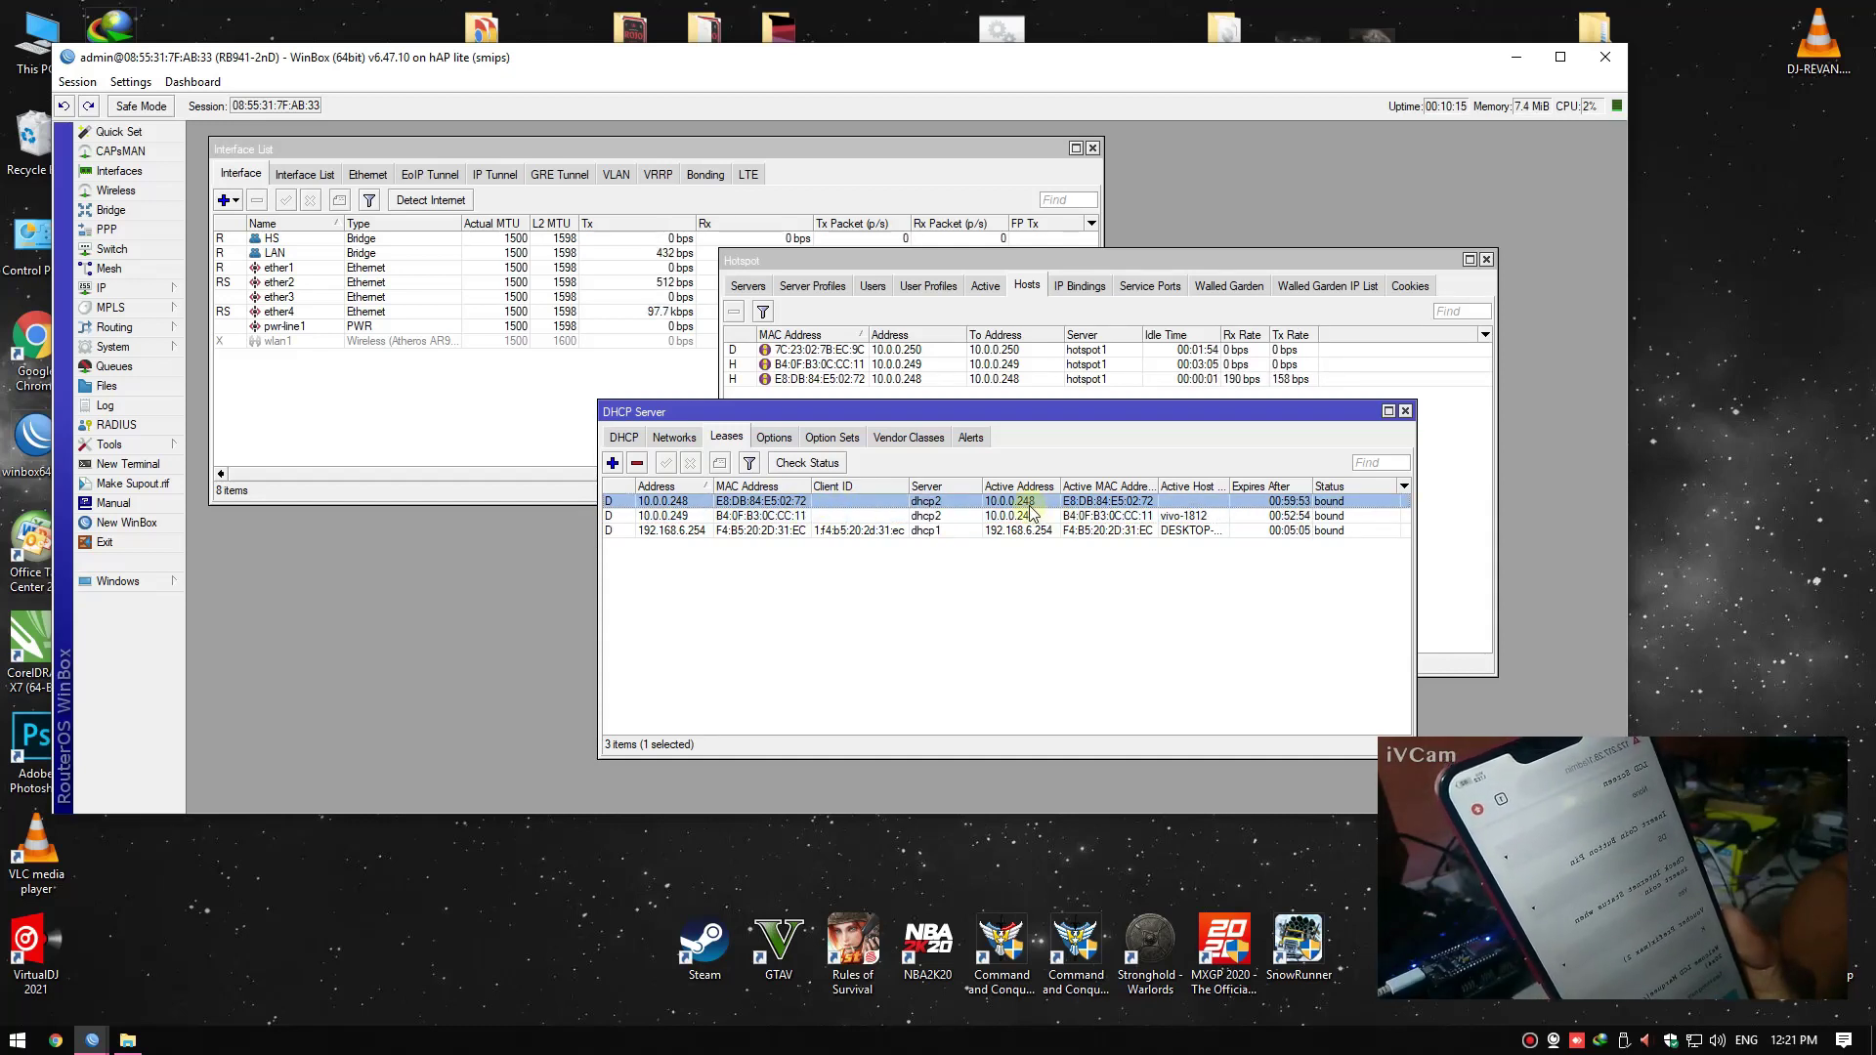
right_click(891, 505)
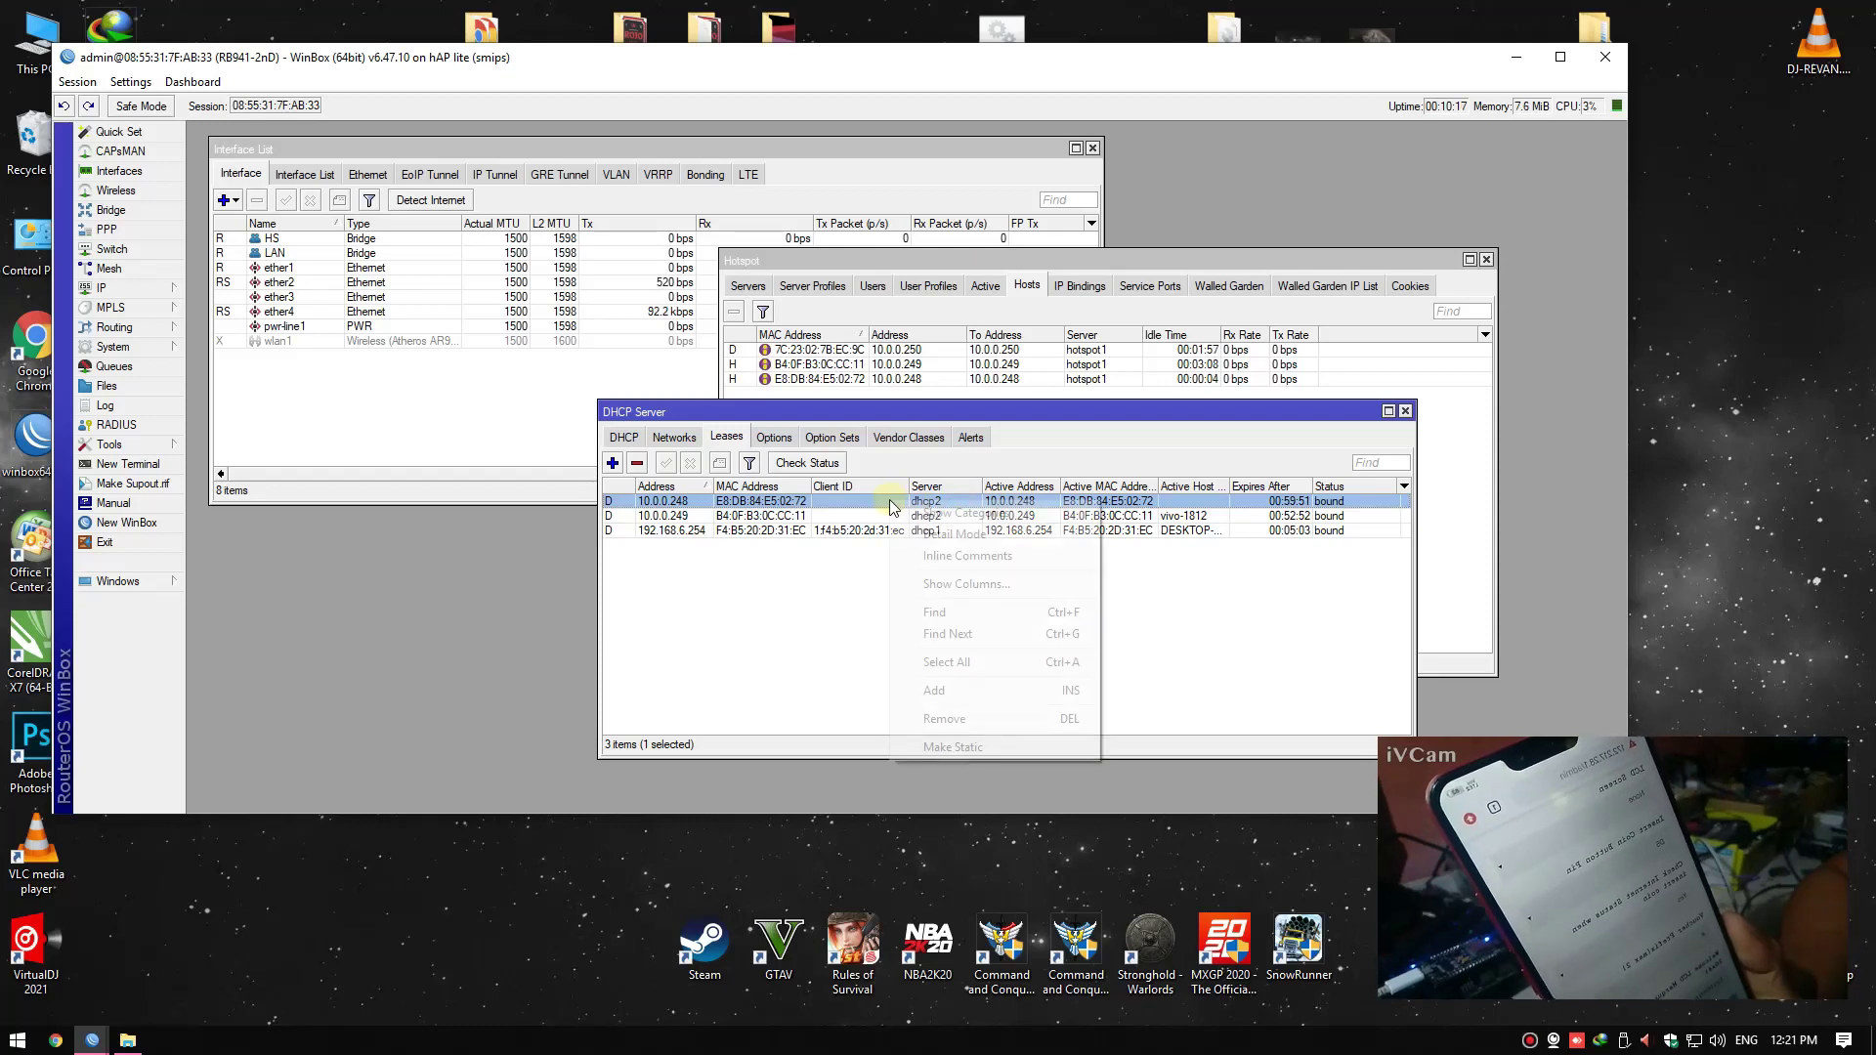
click(828, 593)
double_click(817, 501)
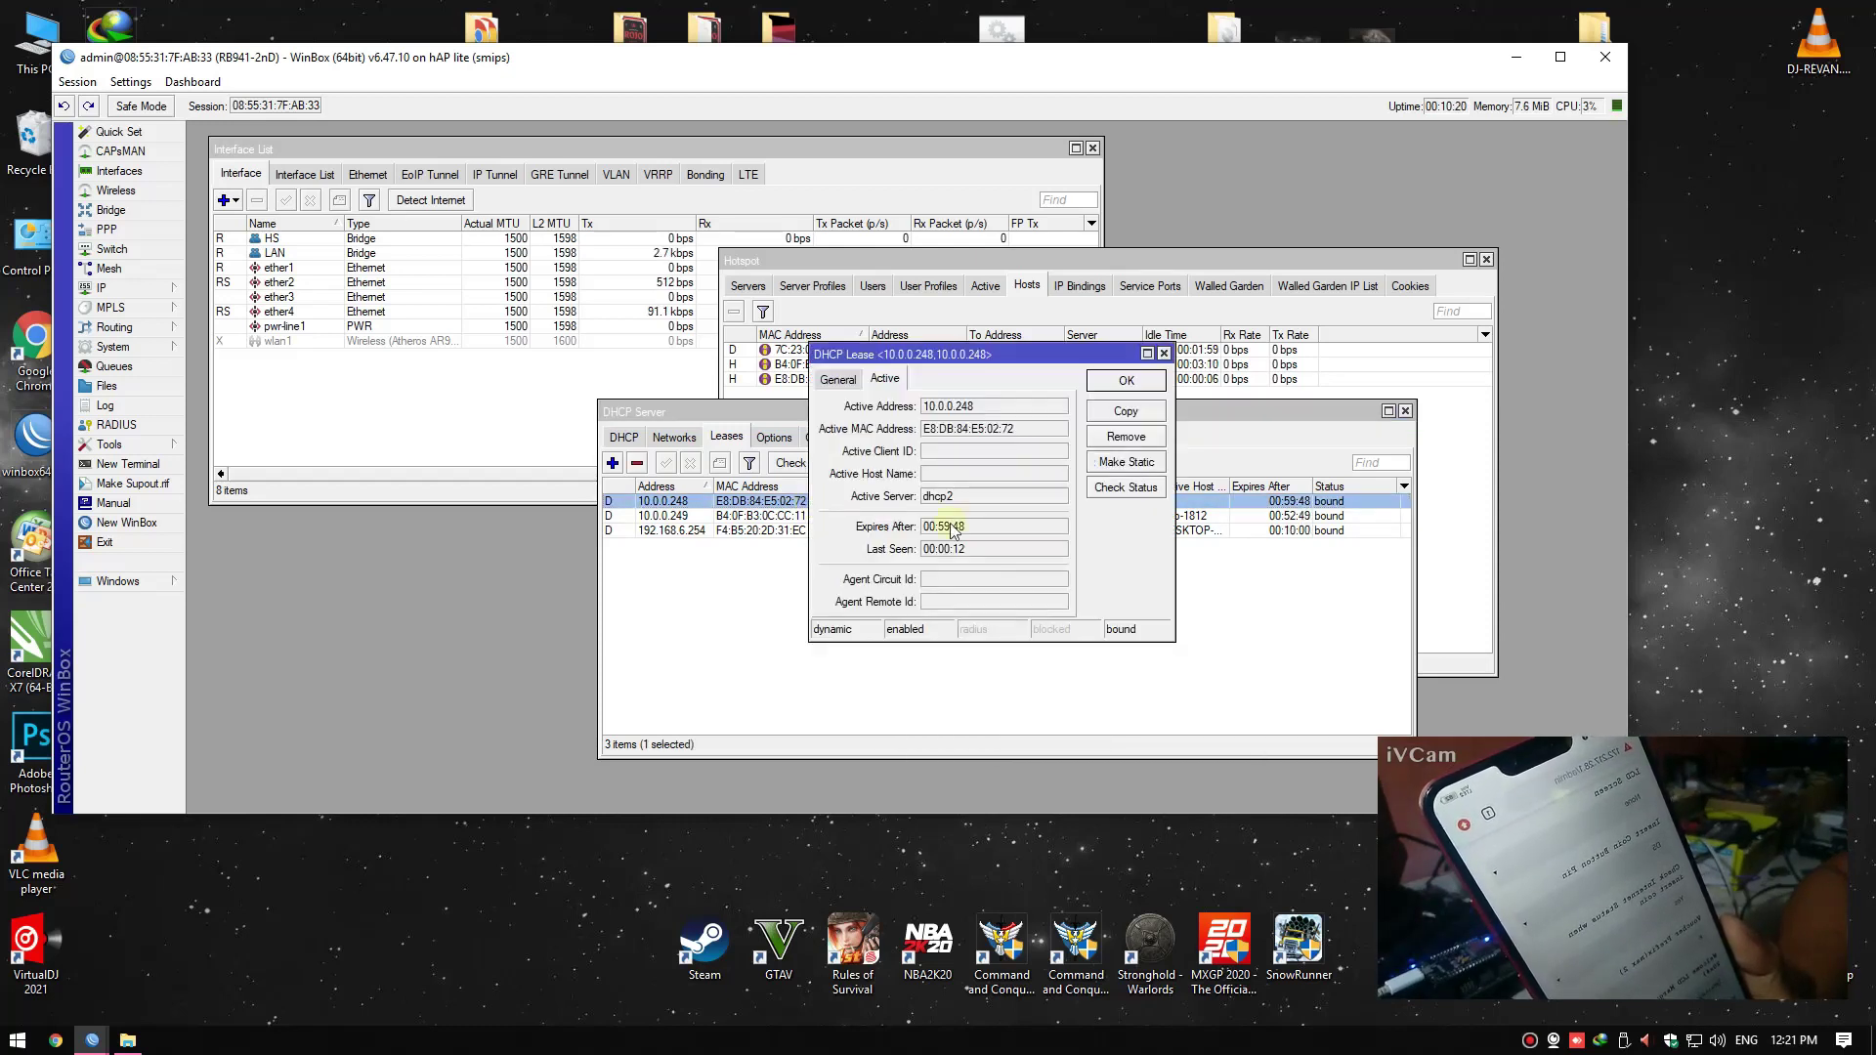
click(1121, 465)
drag(1057, 347, 940, 365)
click(1009, 399)
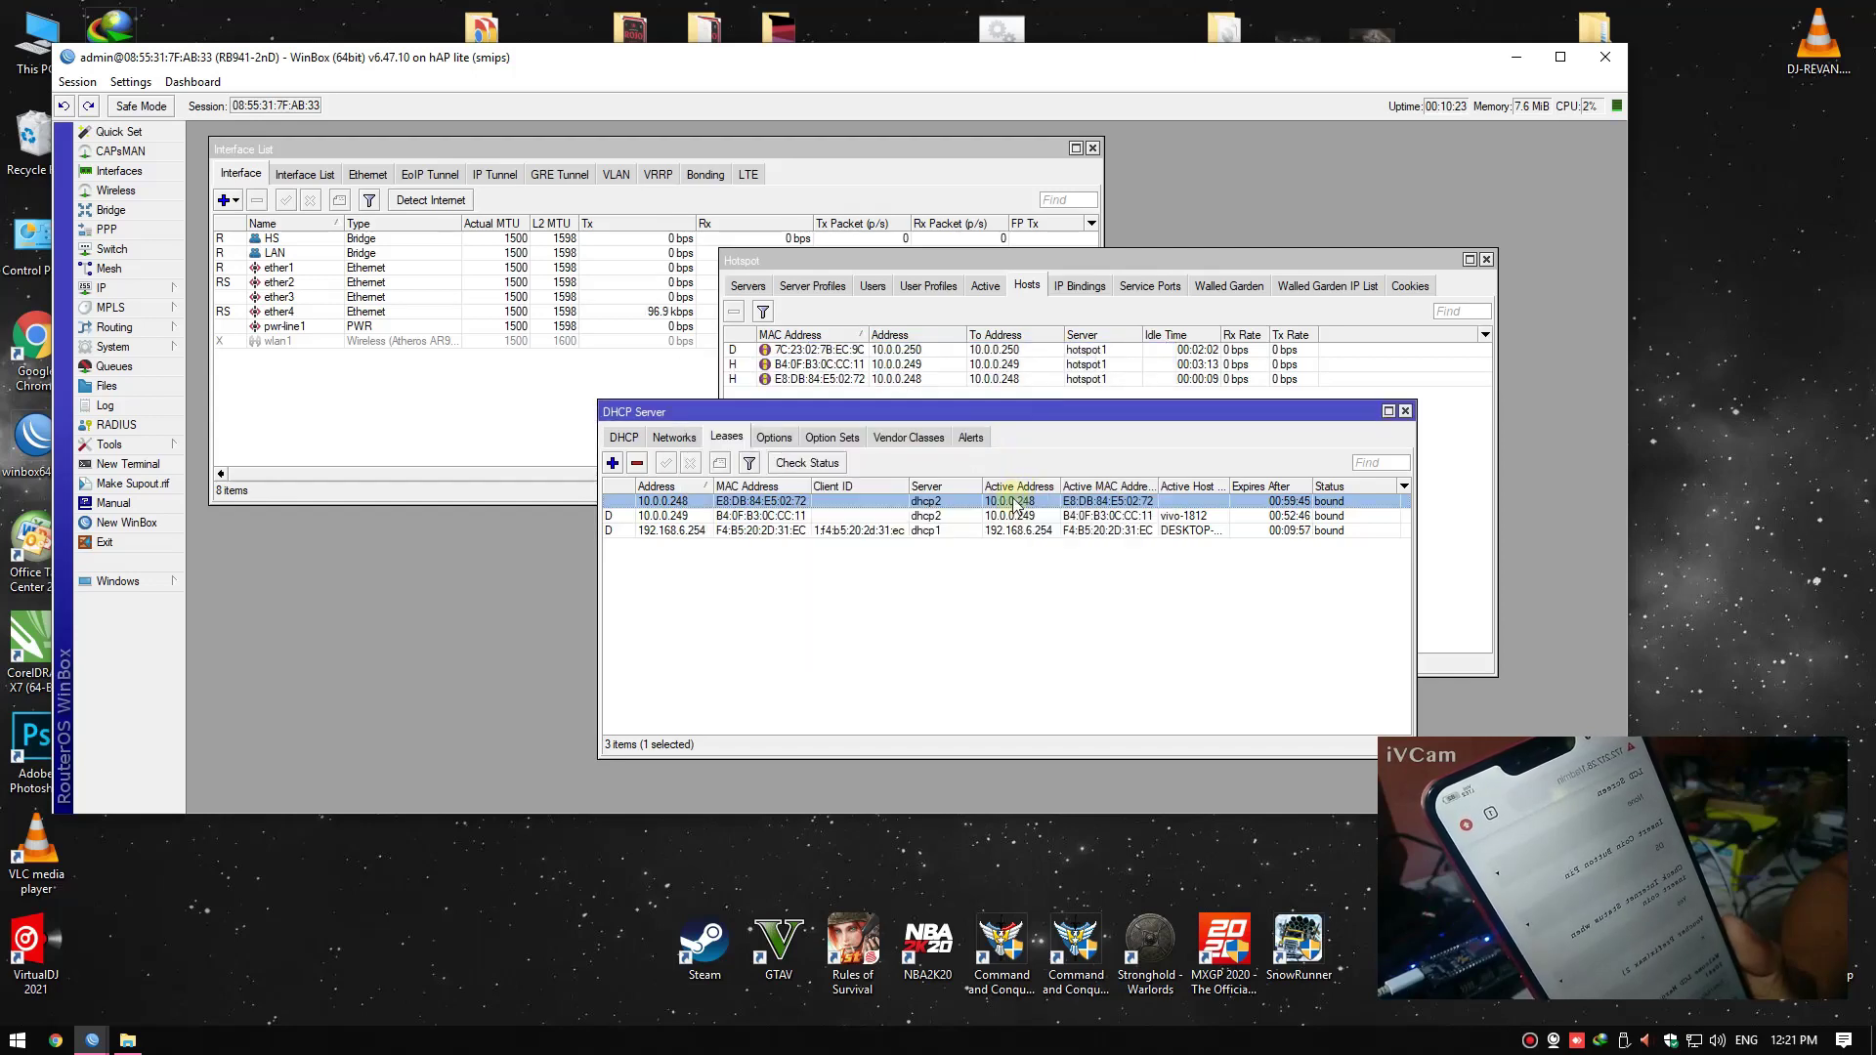
Recheck the 10.0.0.248 lease details, then move the leases list left and down
double_click(1017, 505)
click(1006, 399)
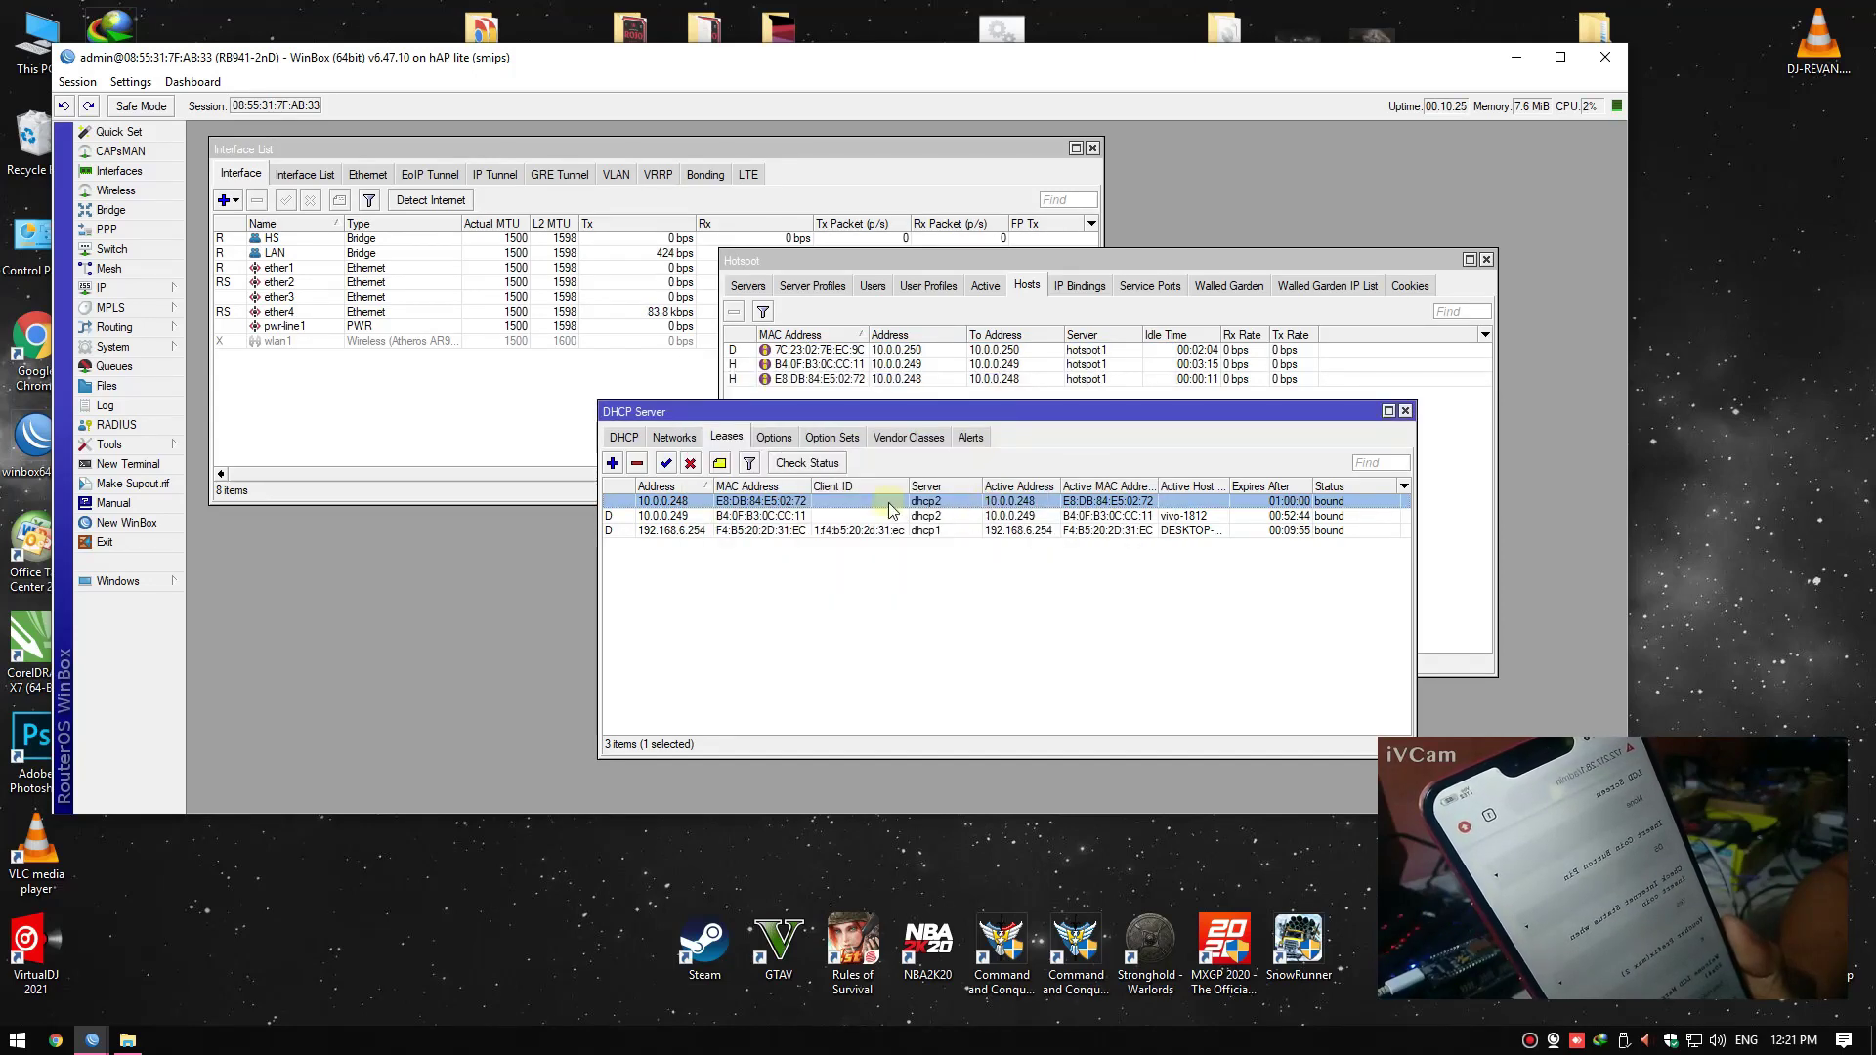
double_click(855, 504)
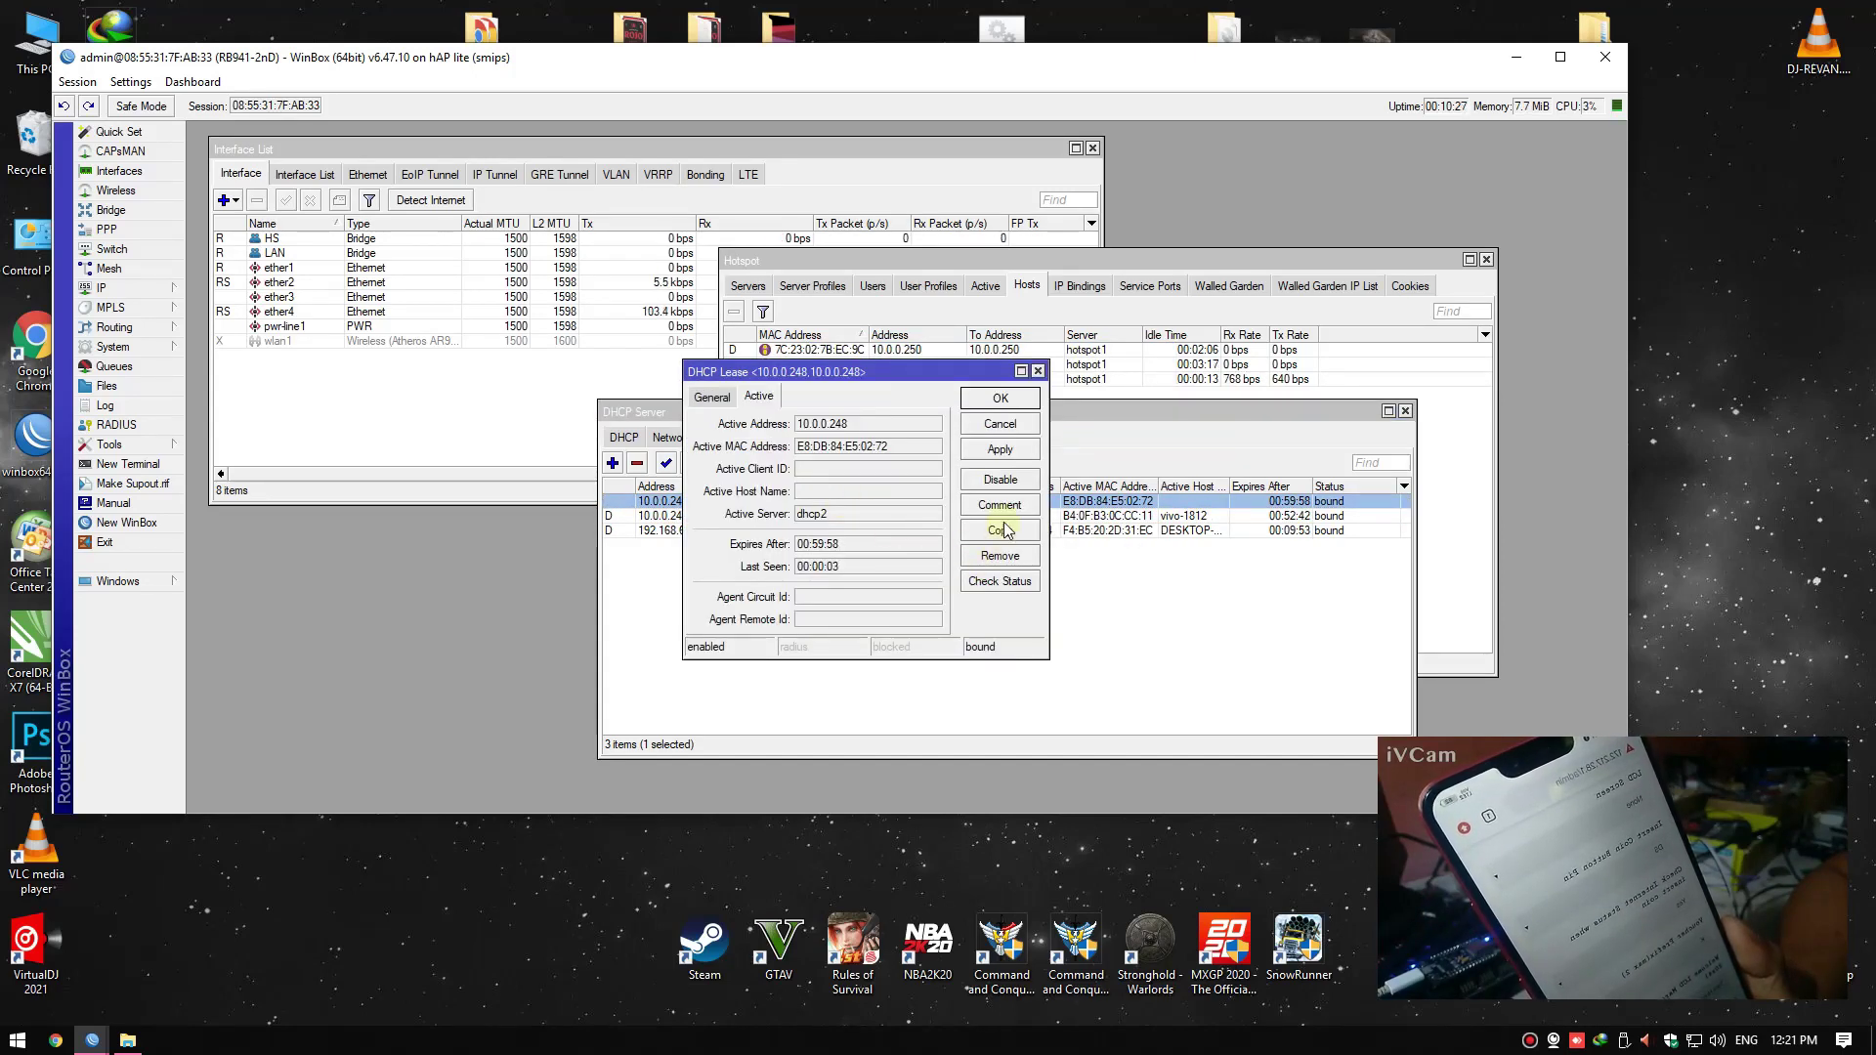
click(713, 397)
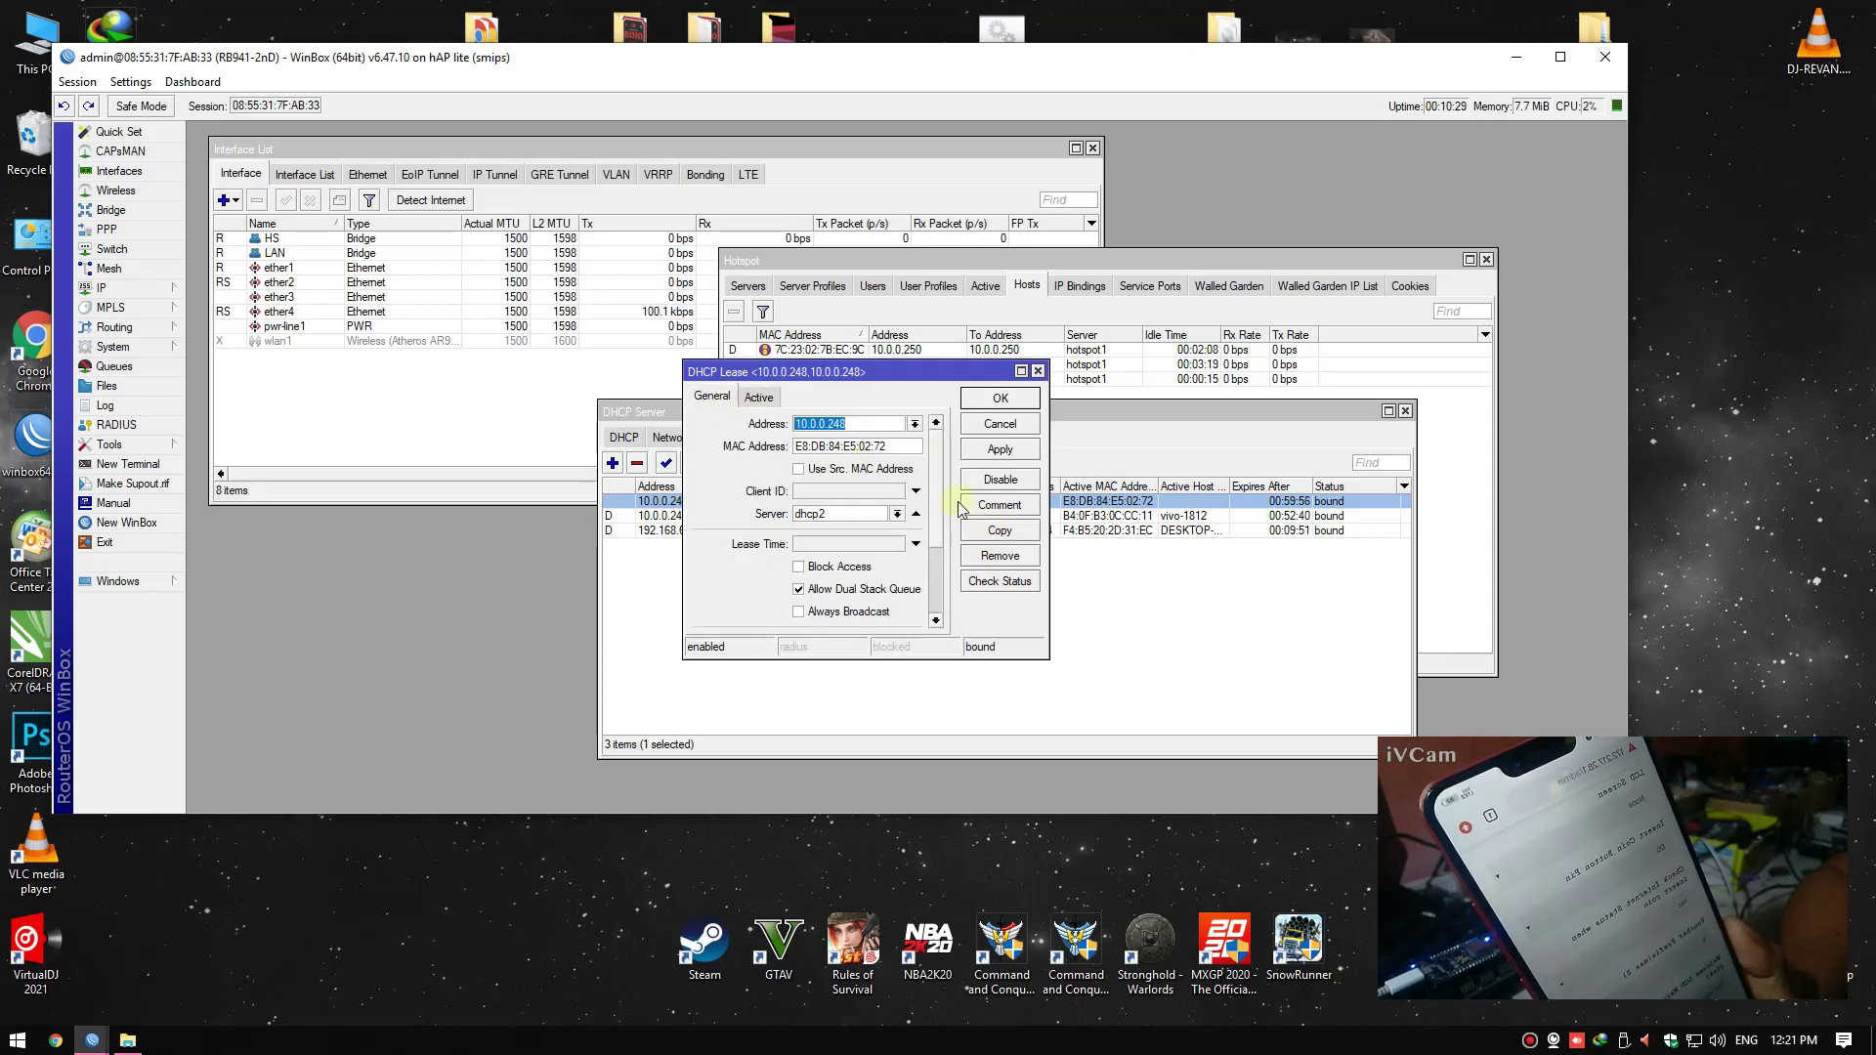
click(1006, 427)
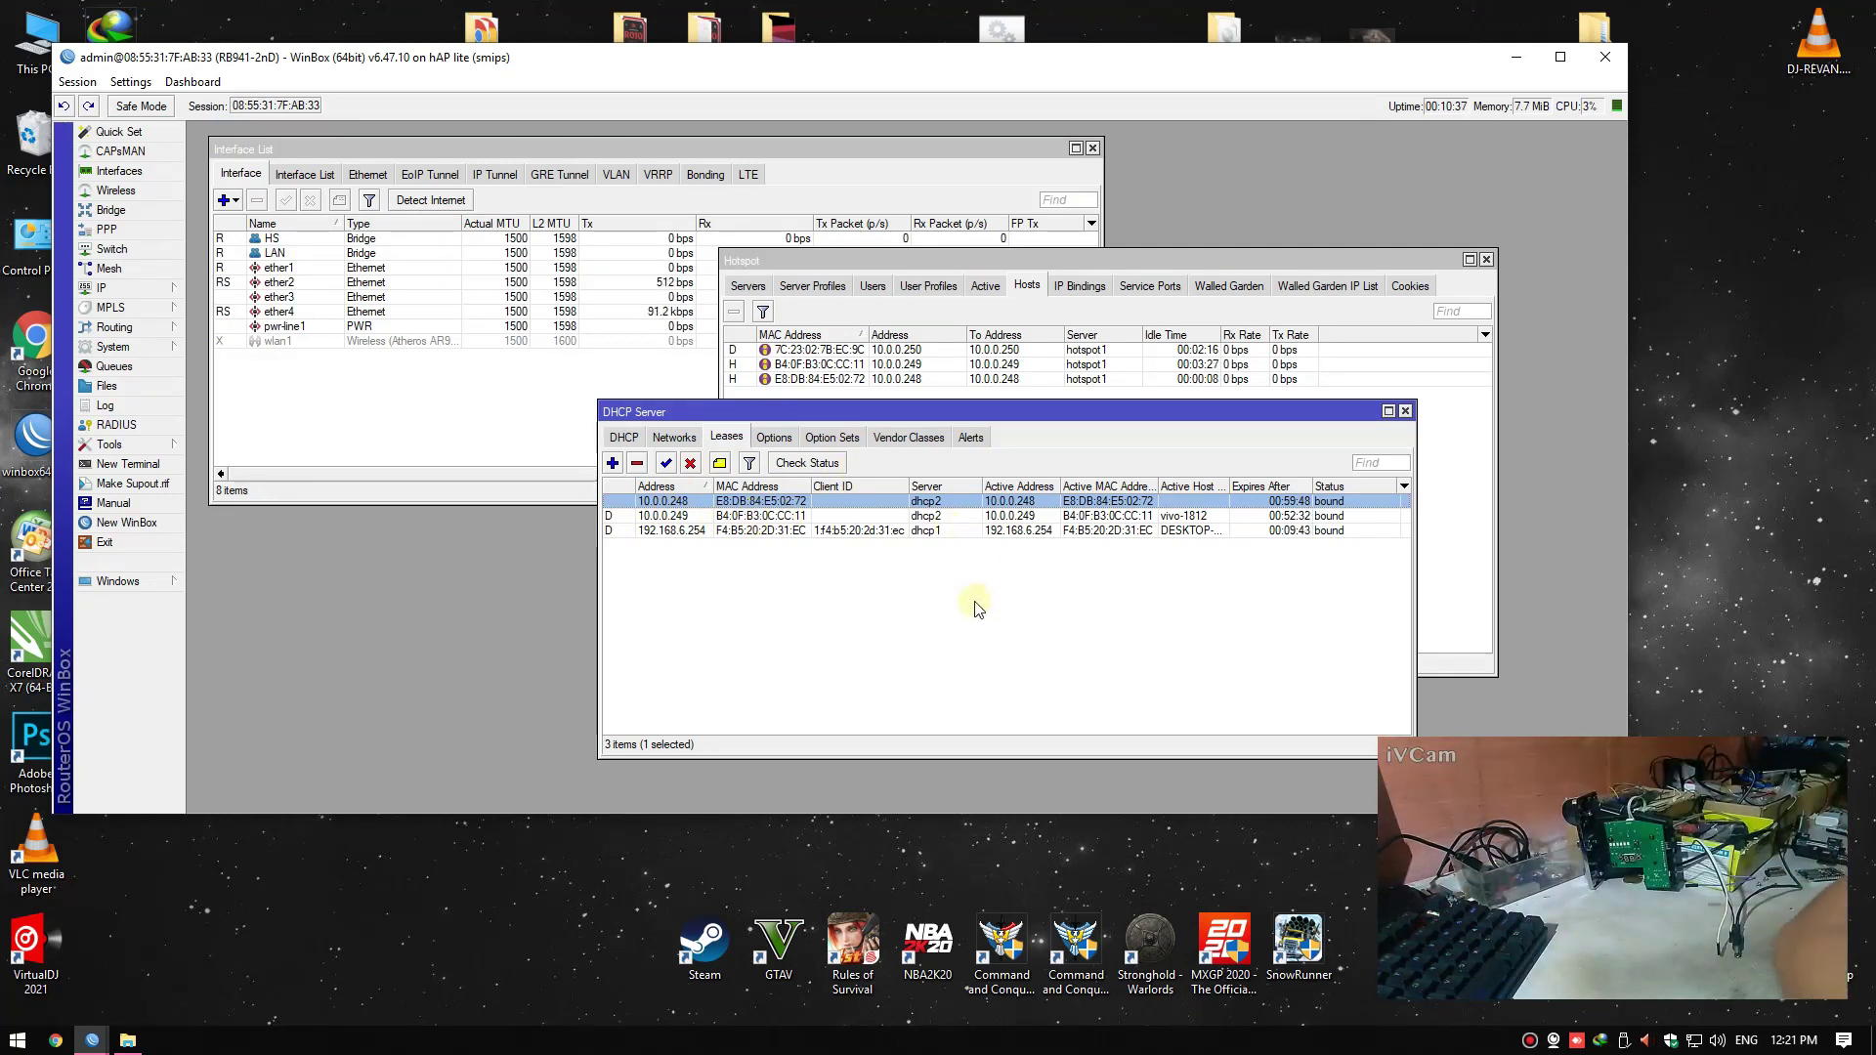
drag(971, 413, 797, 448)
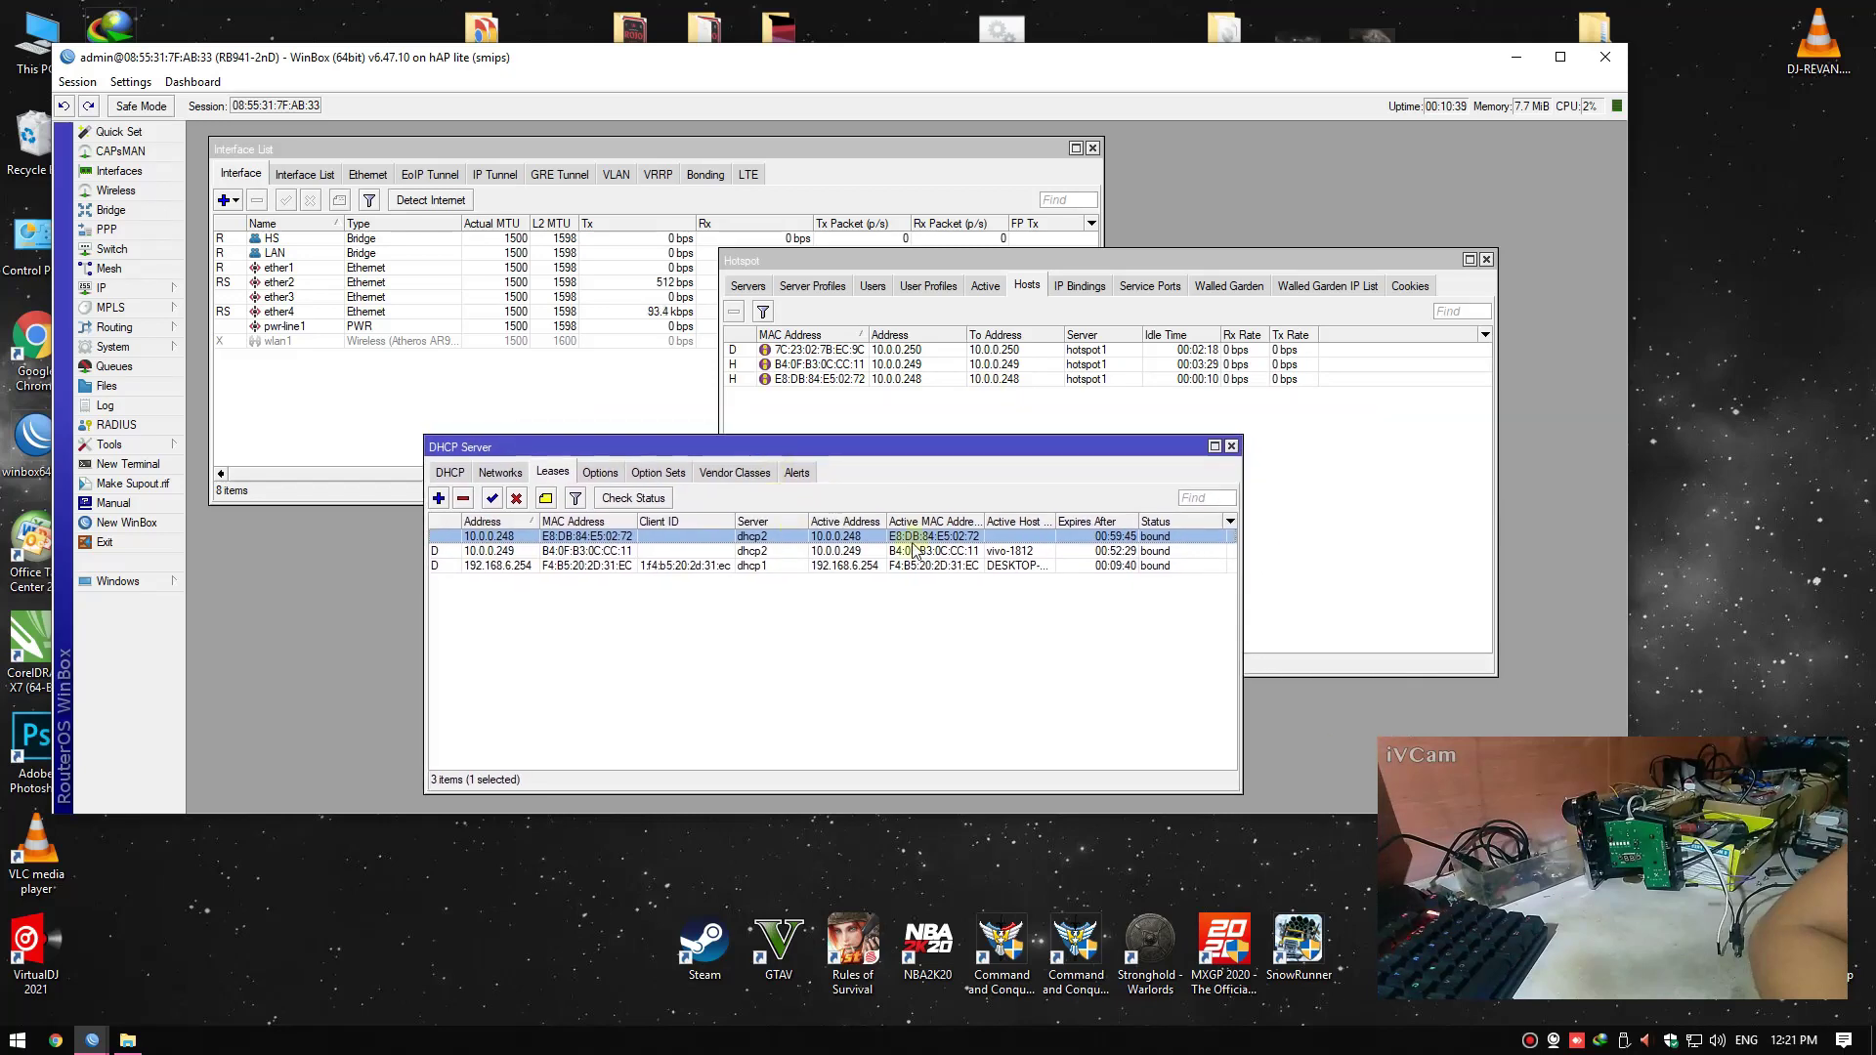
Review the hotspot hosts and DHCP leases, selecting the 10.0.0.248 lease
click(1231, 446)
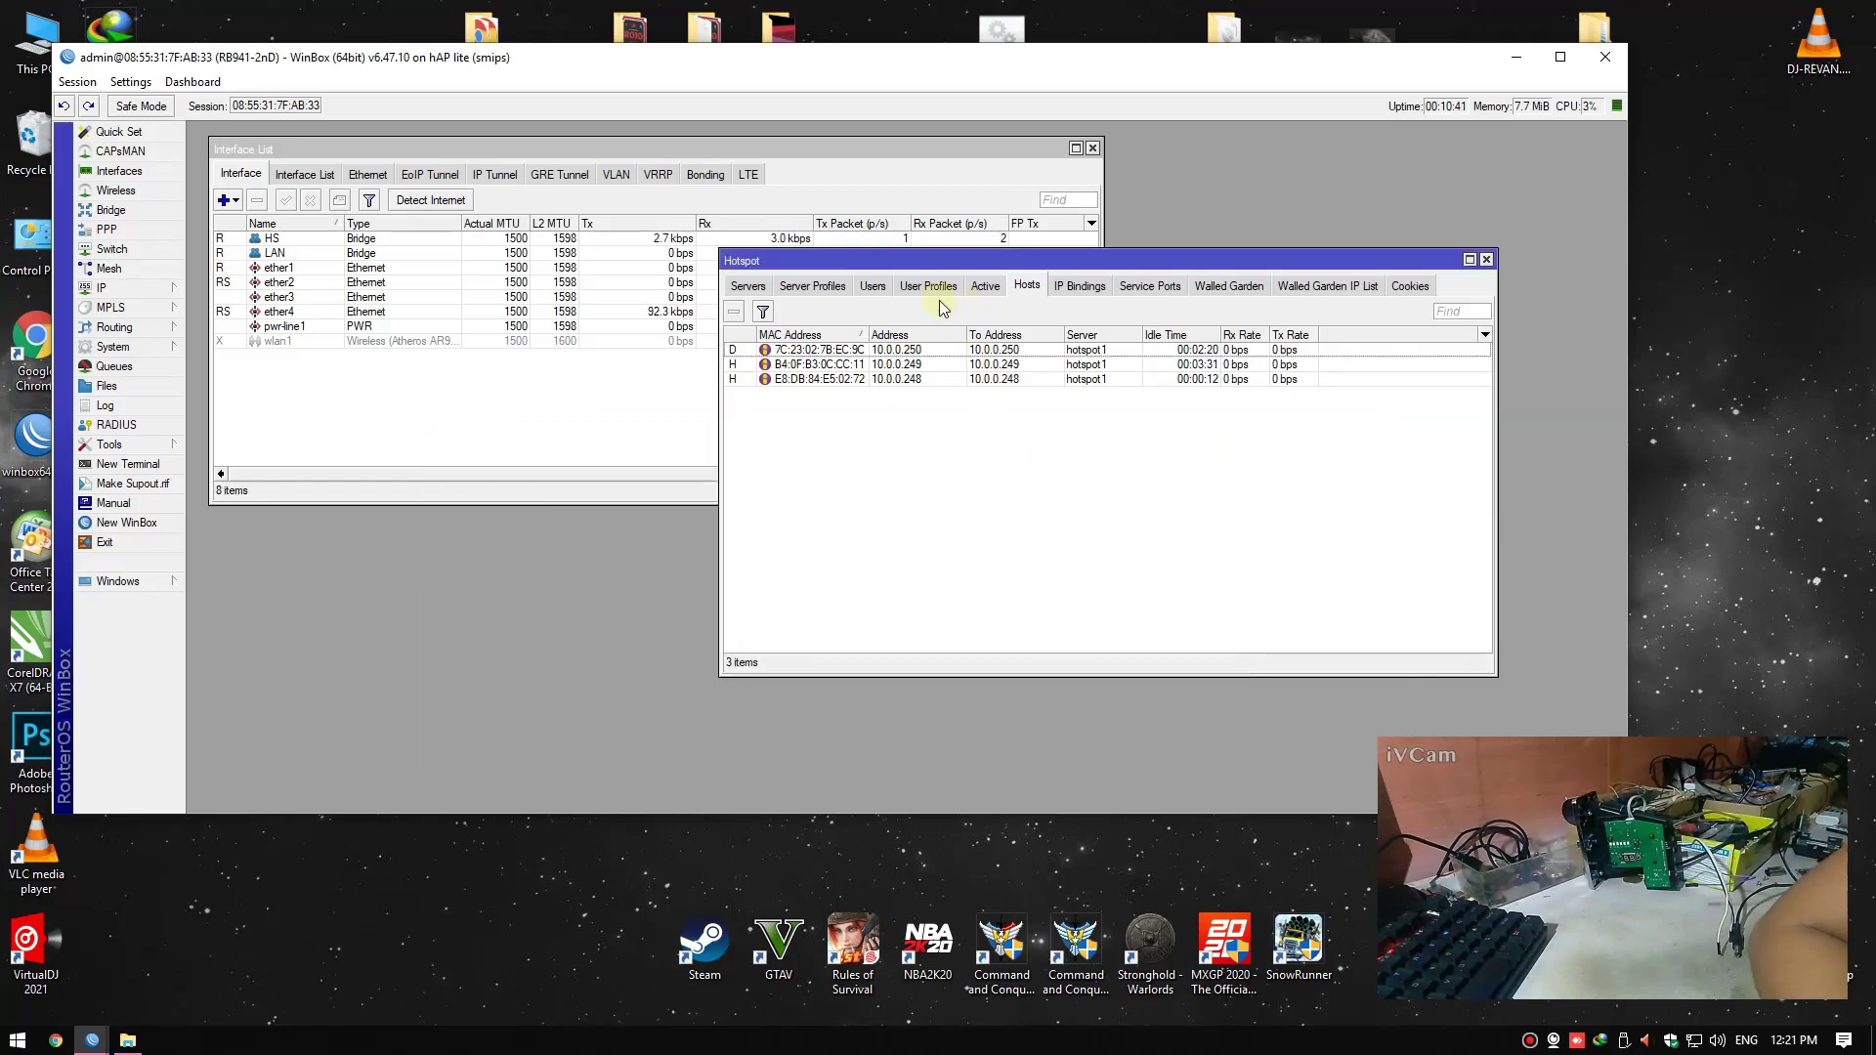
click(748, 285)
click(1019, 289)
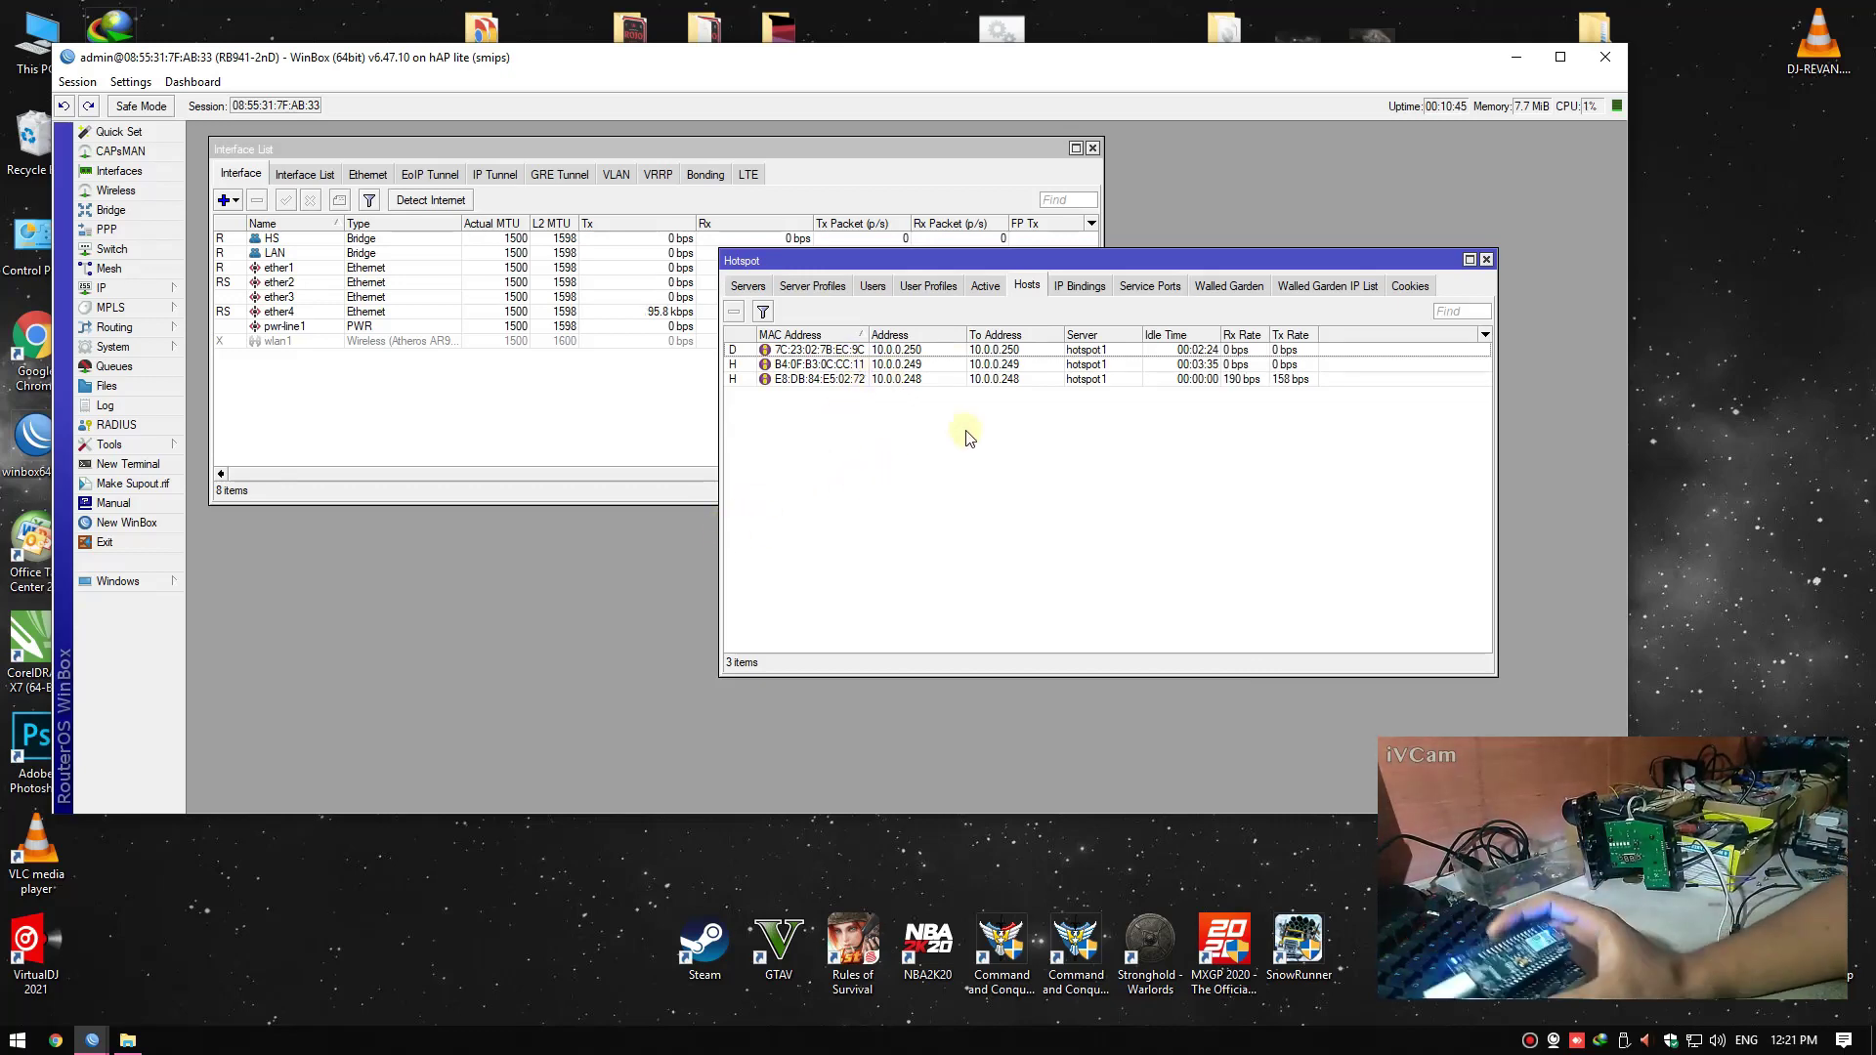
click(143, 288)
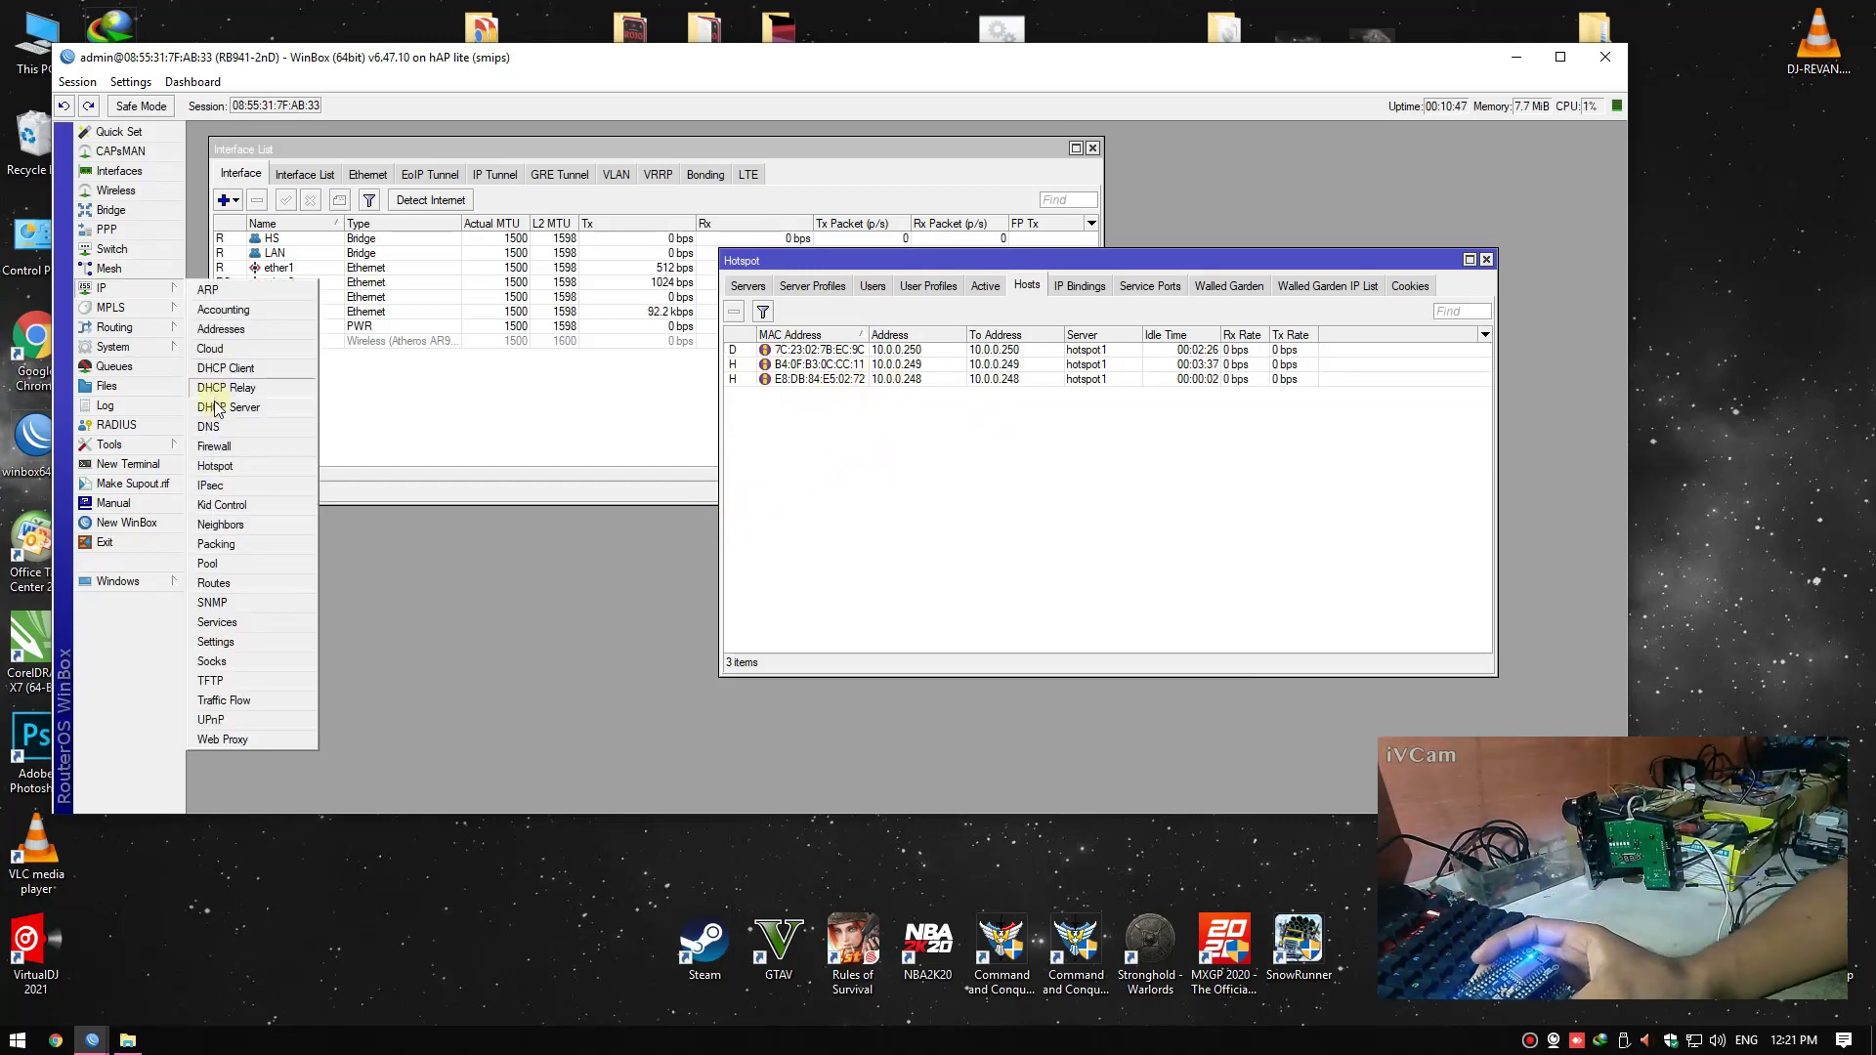
click(217, 408)
click(829, 538)
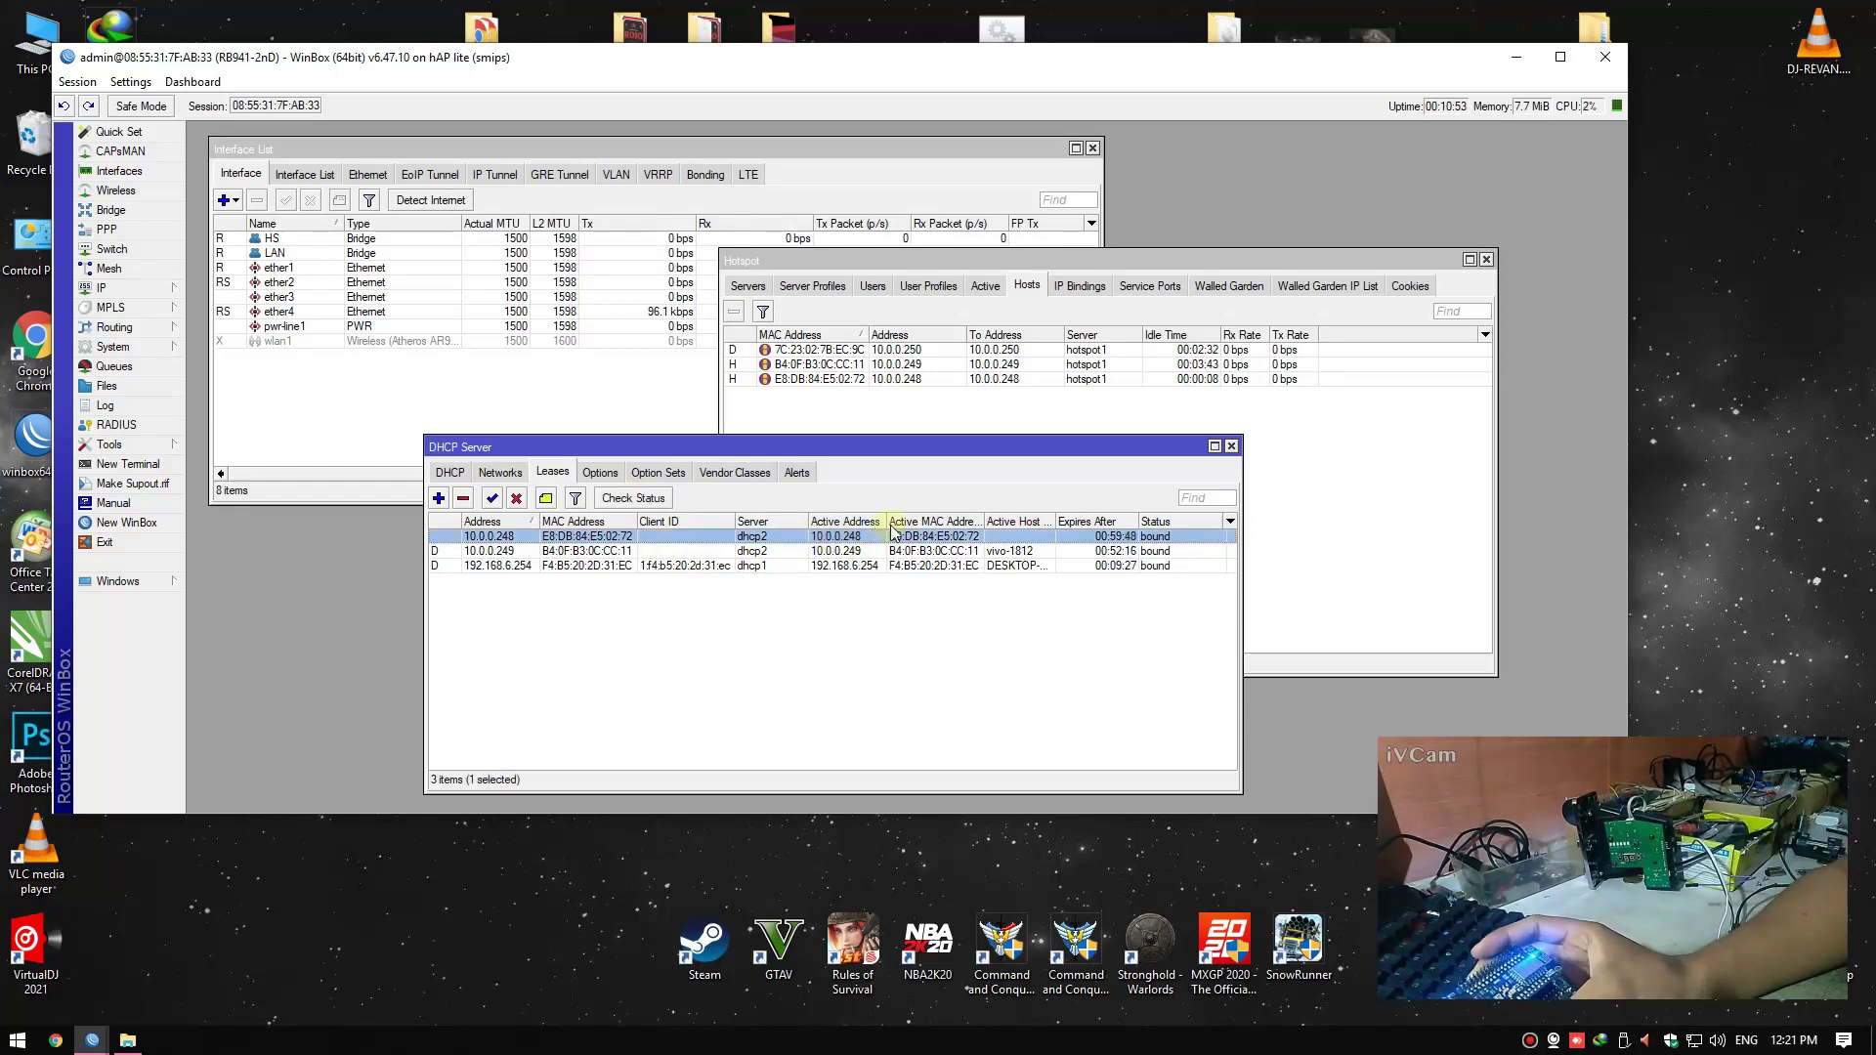
Create a bypassed IP binding for hotspot host 10.0.0.248, then close DHCP Server
click(1010, 381)
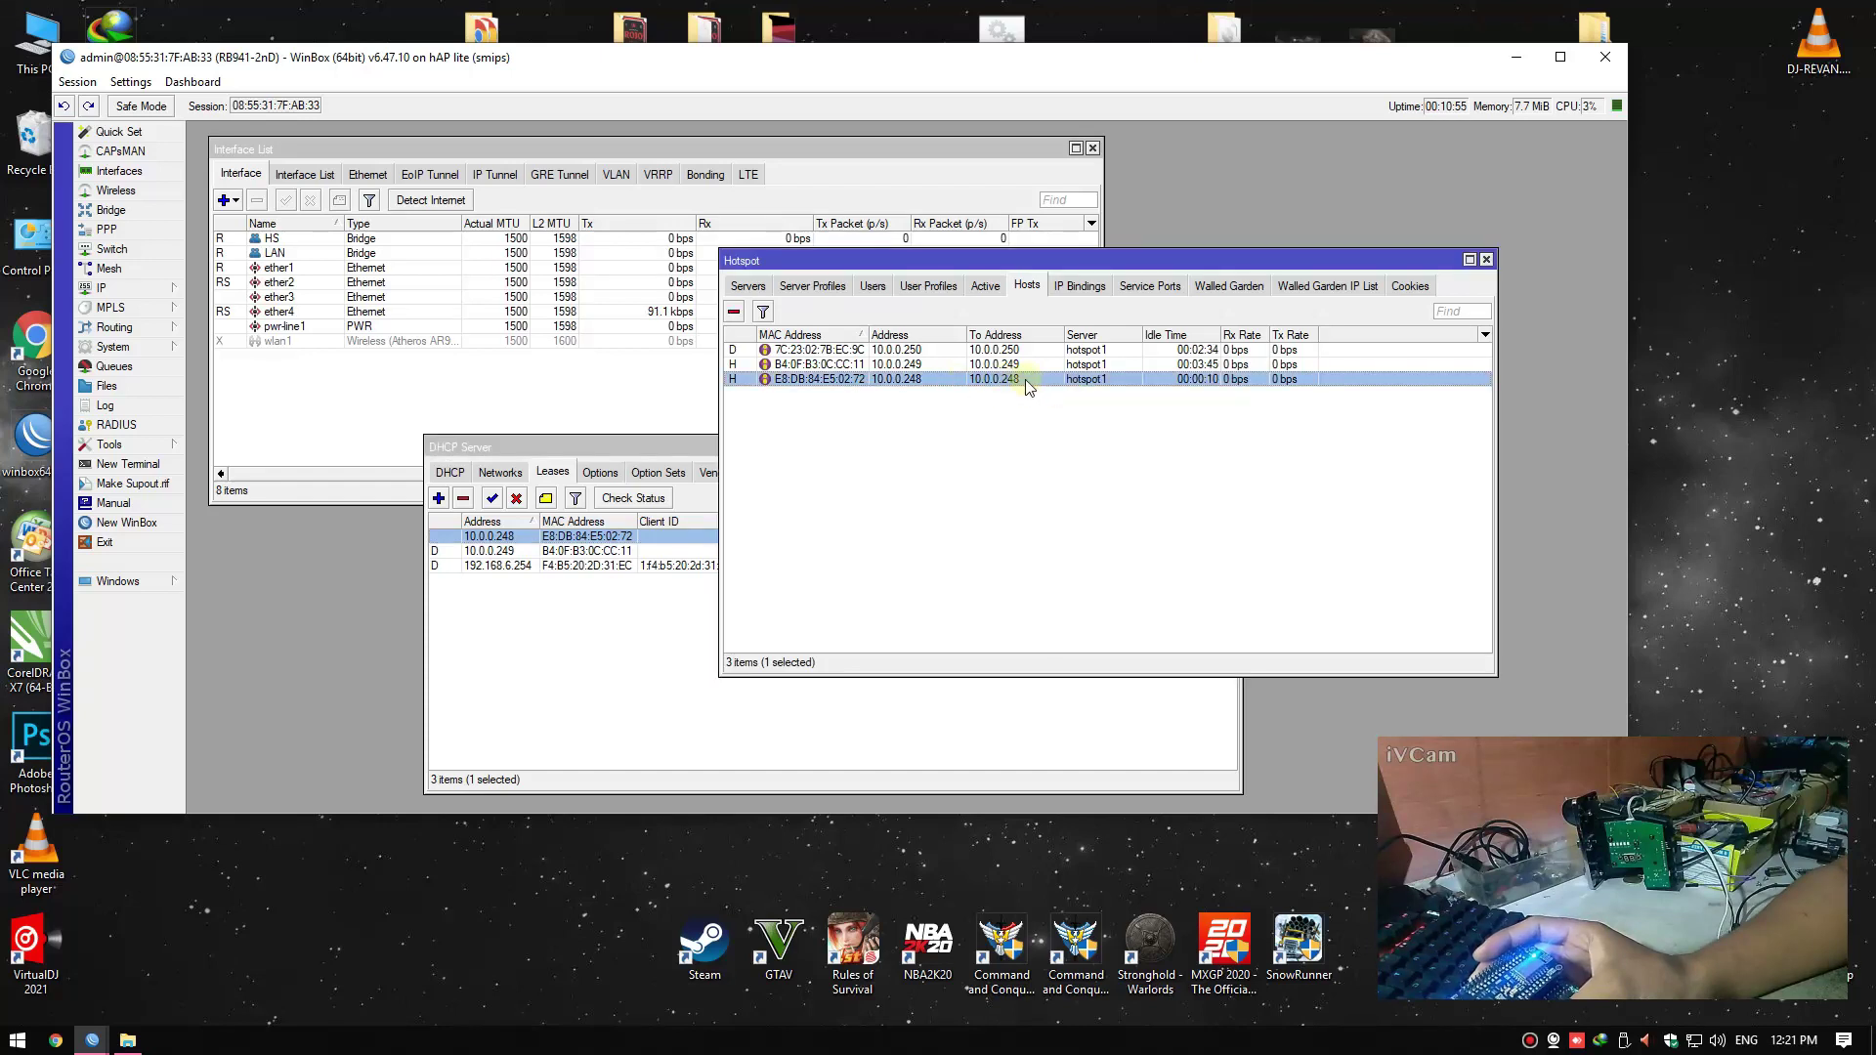
right_click(1016, 381)
click(1017, 381)
double_click(1016, 379)
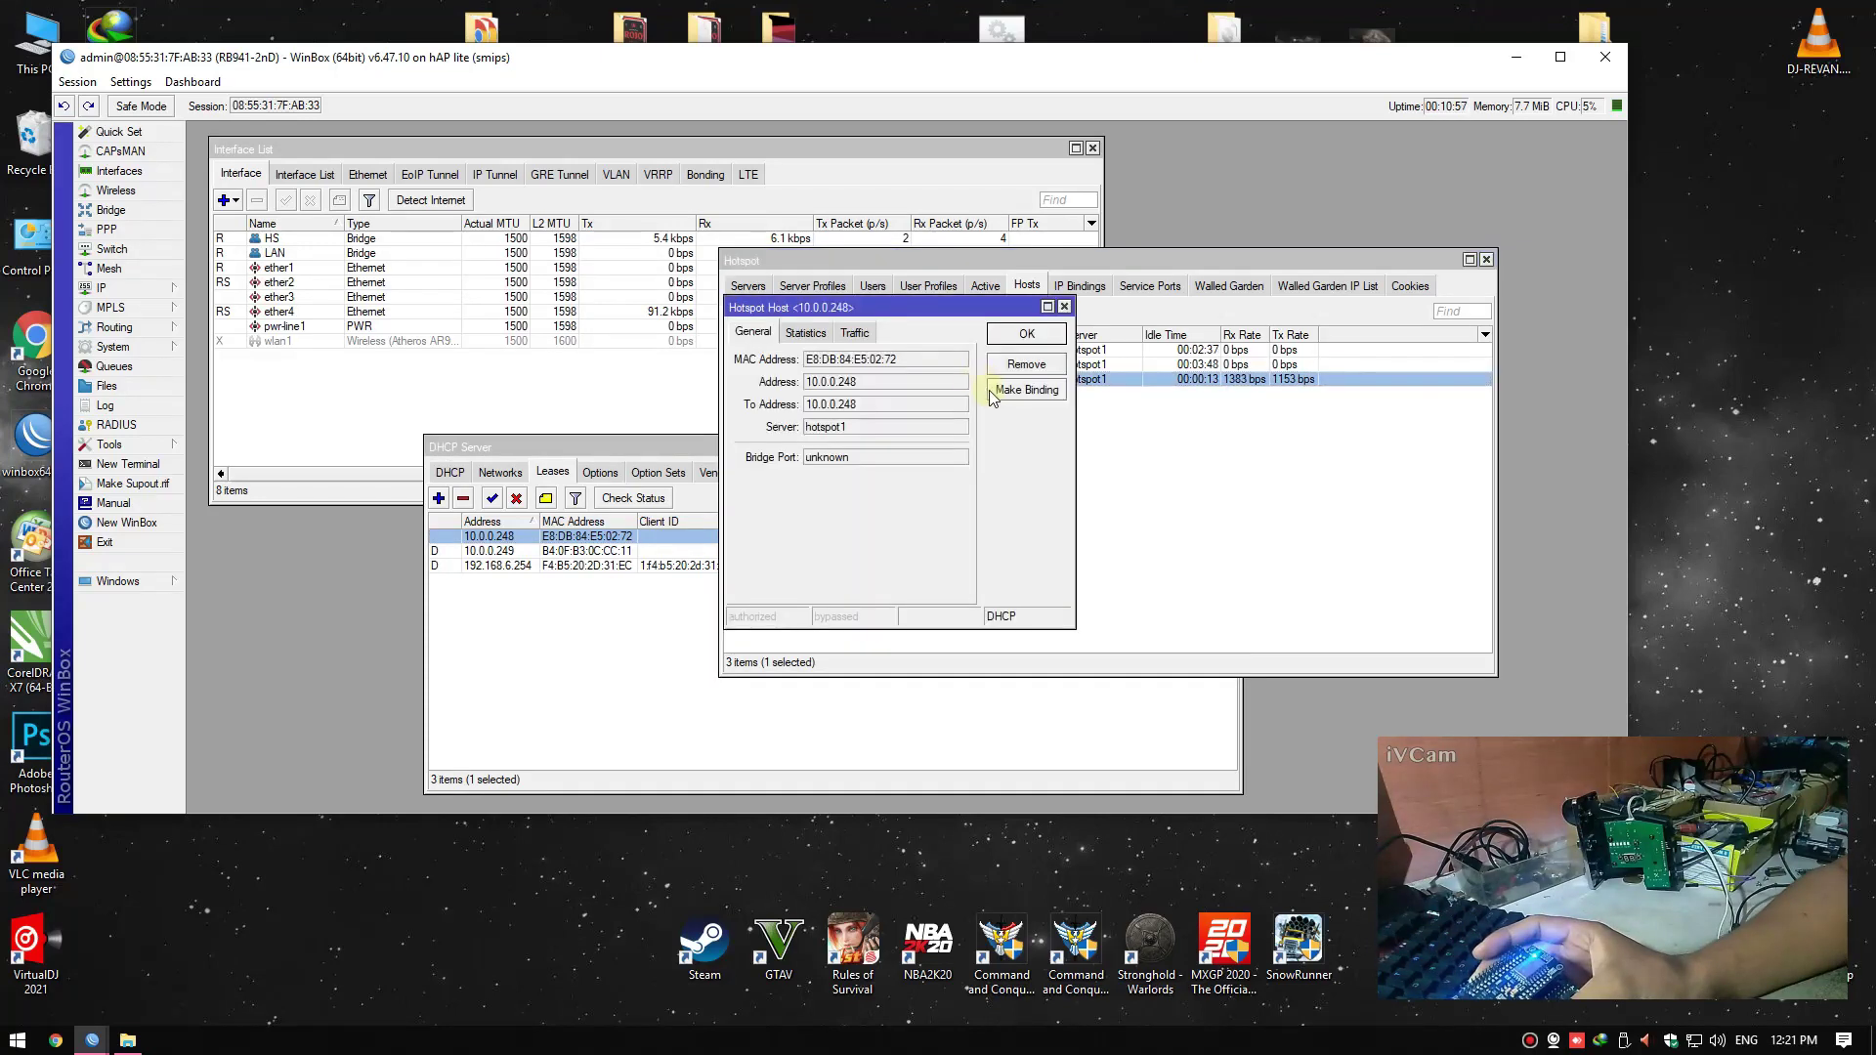
click(1016, 390)
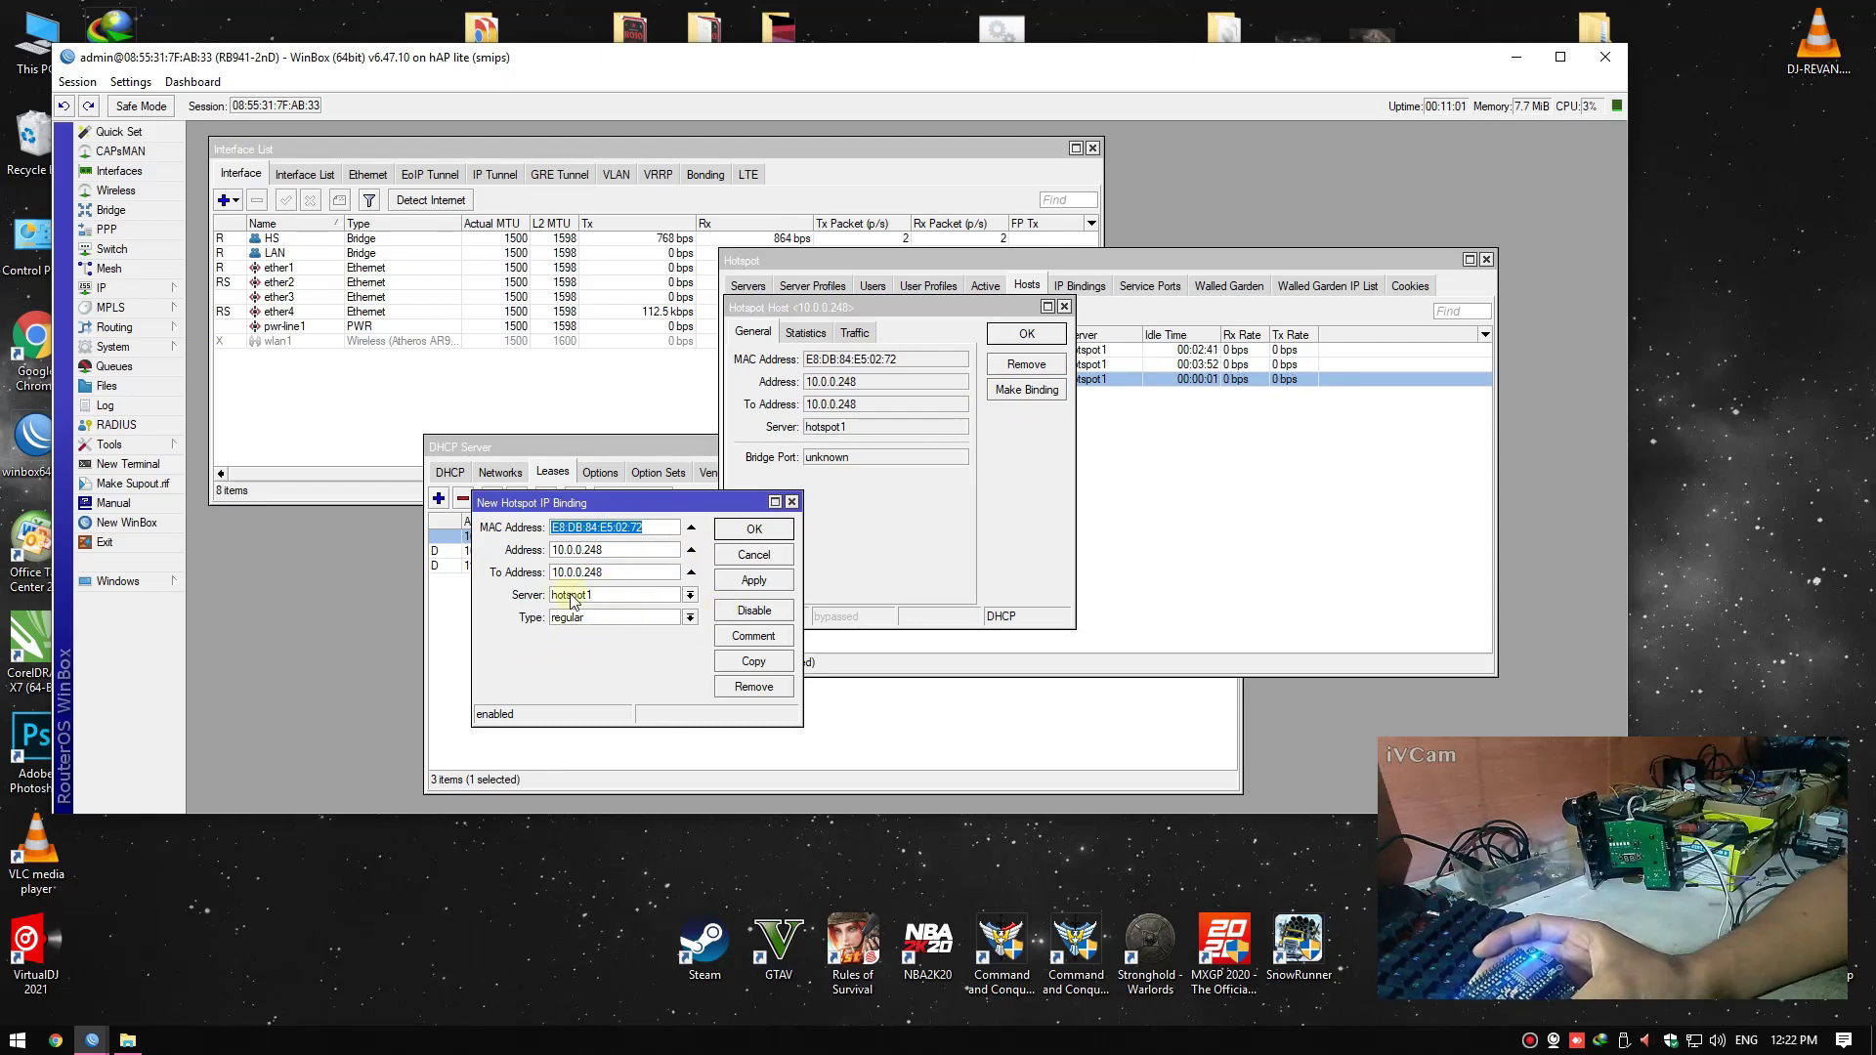
click(573, 618)
click(586, 639)
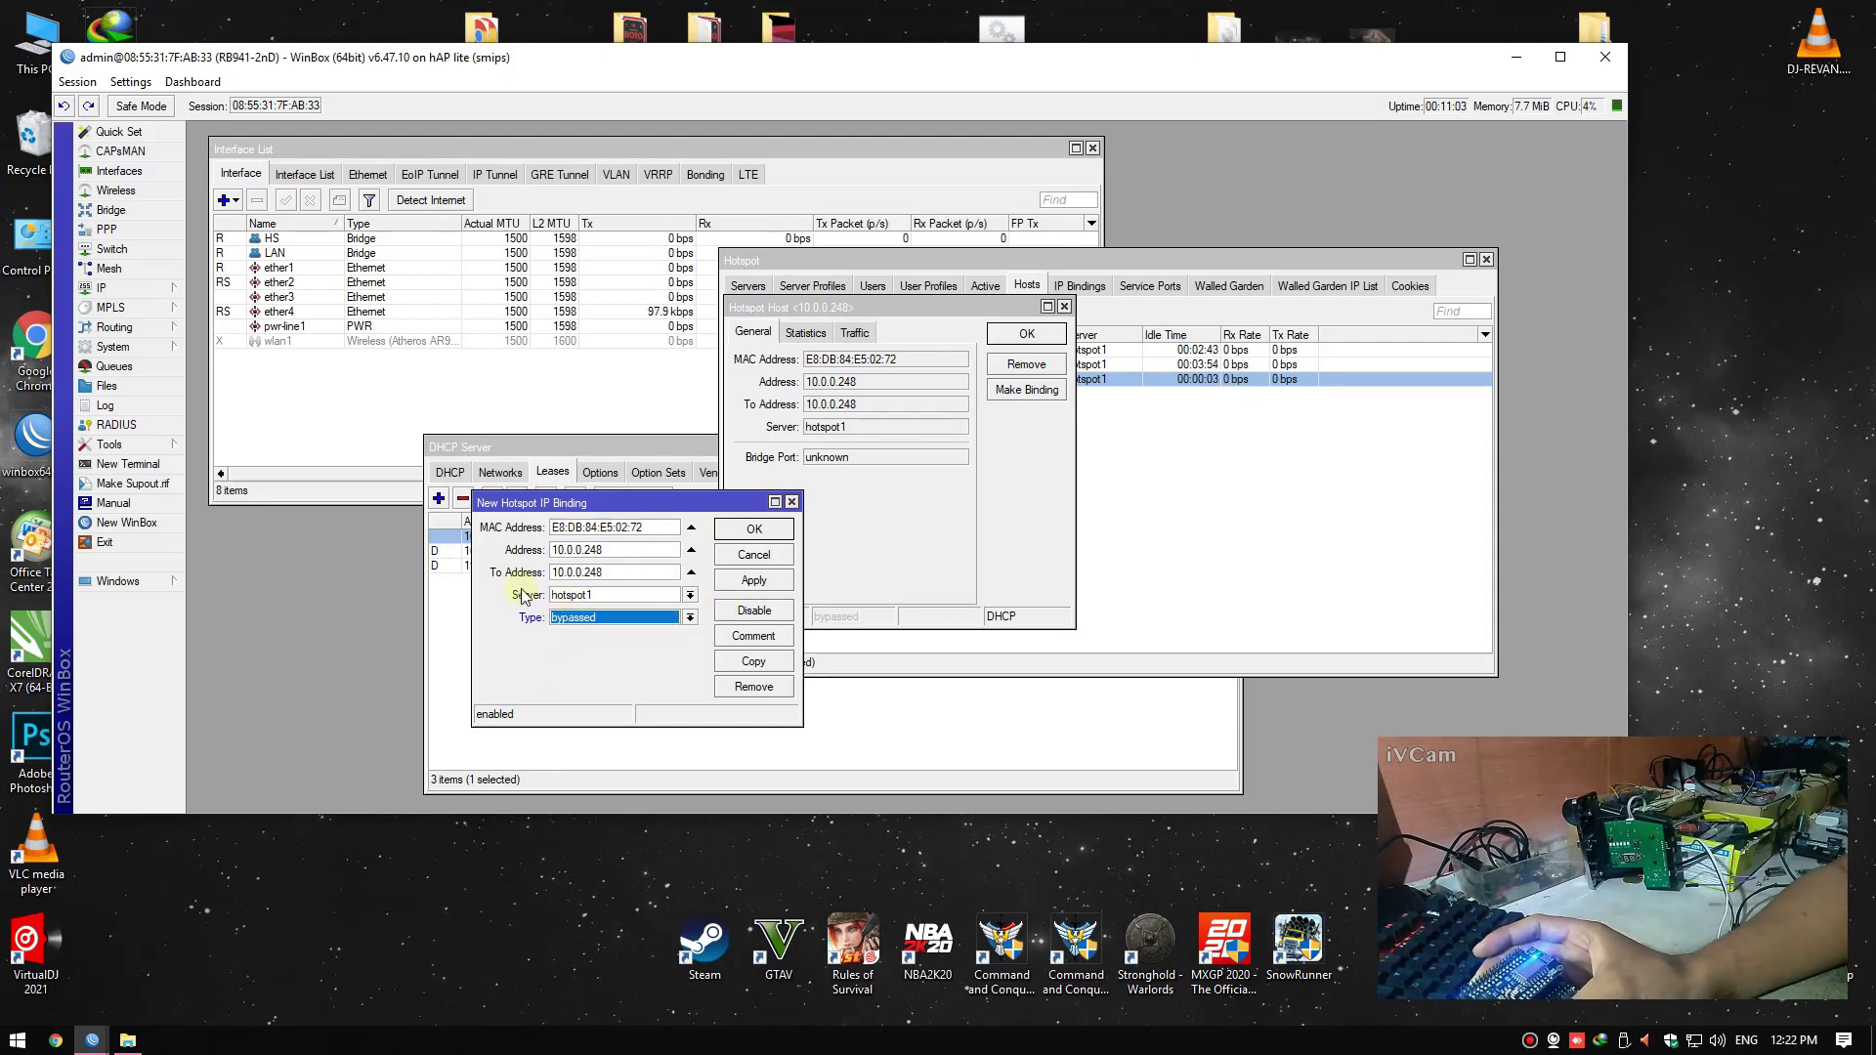
click(753, 580)
click(755, 549)
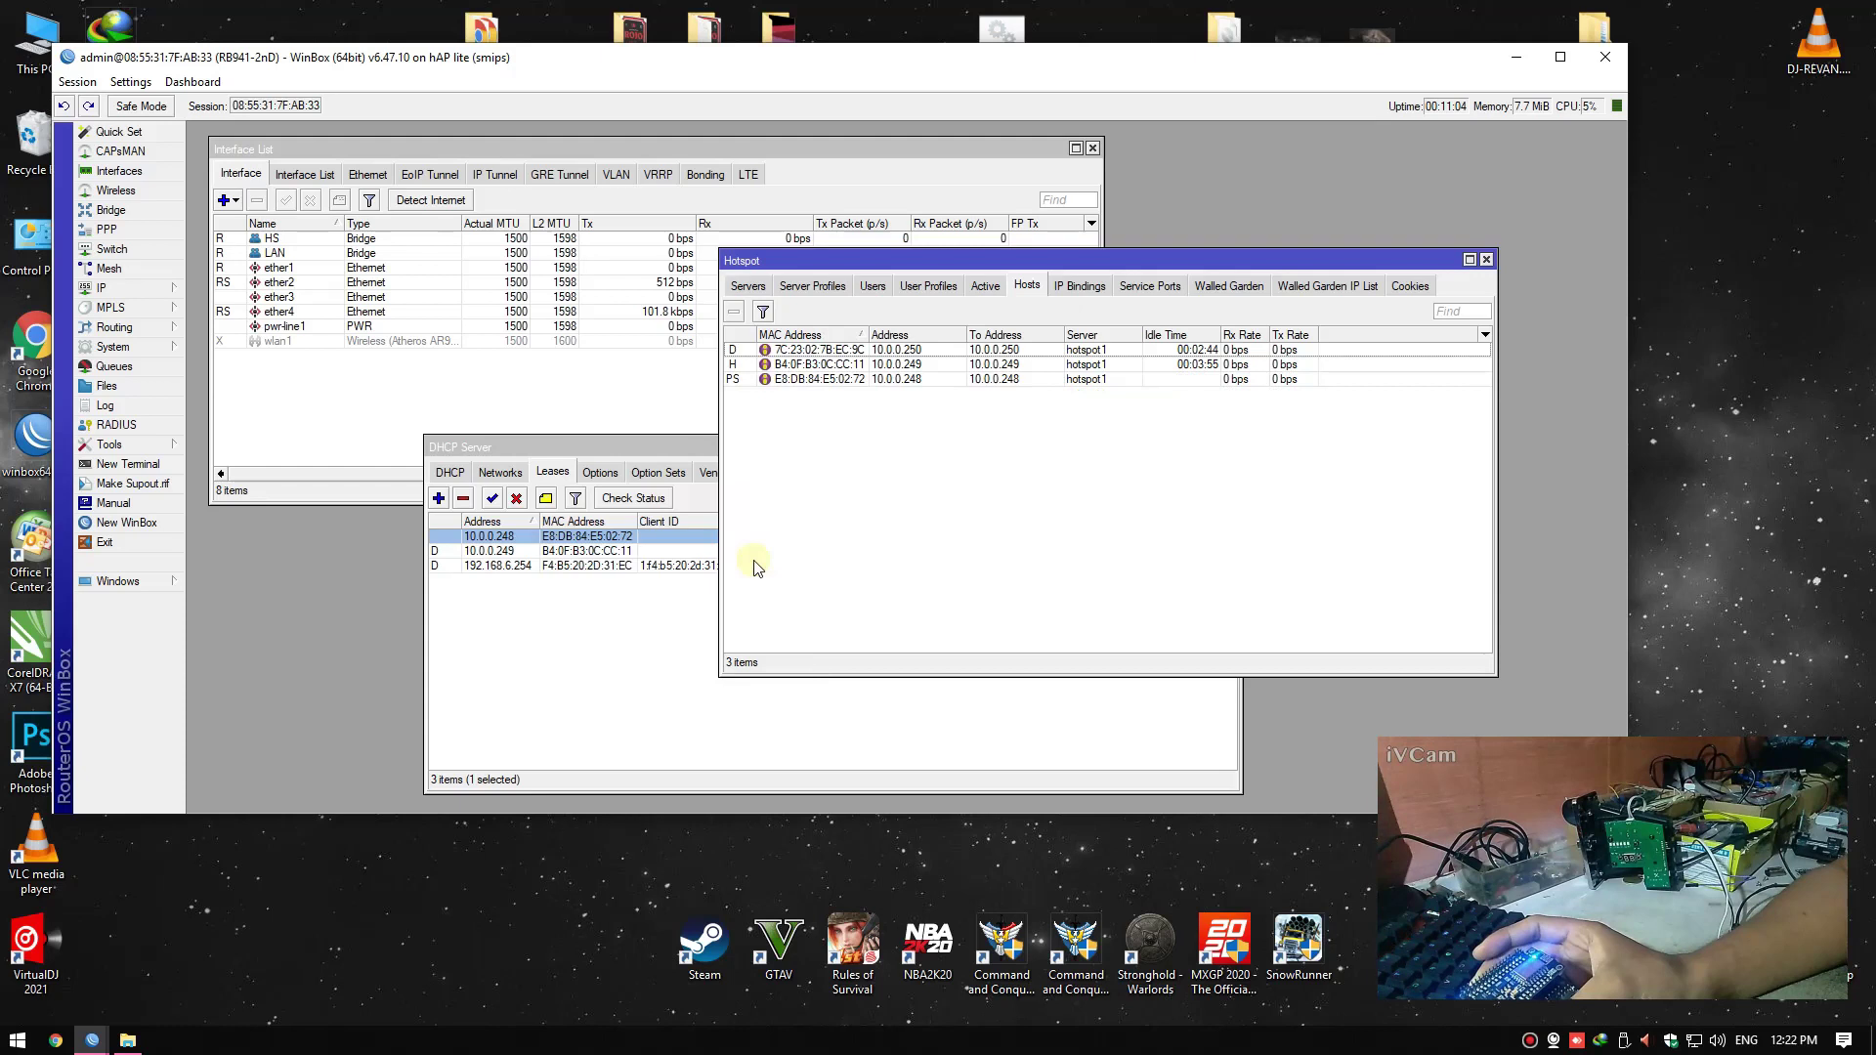
click(691, 673)
click(1230, 447)
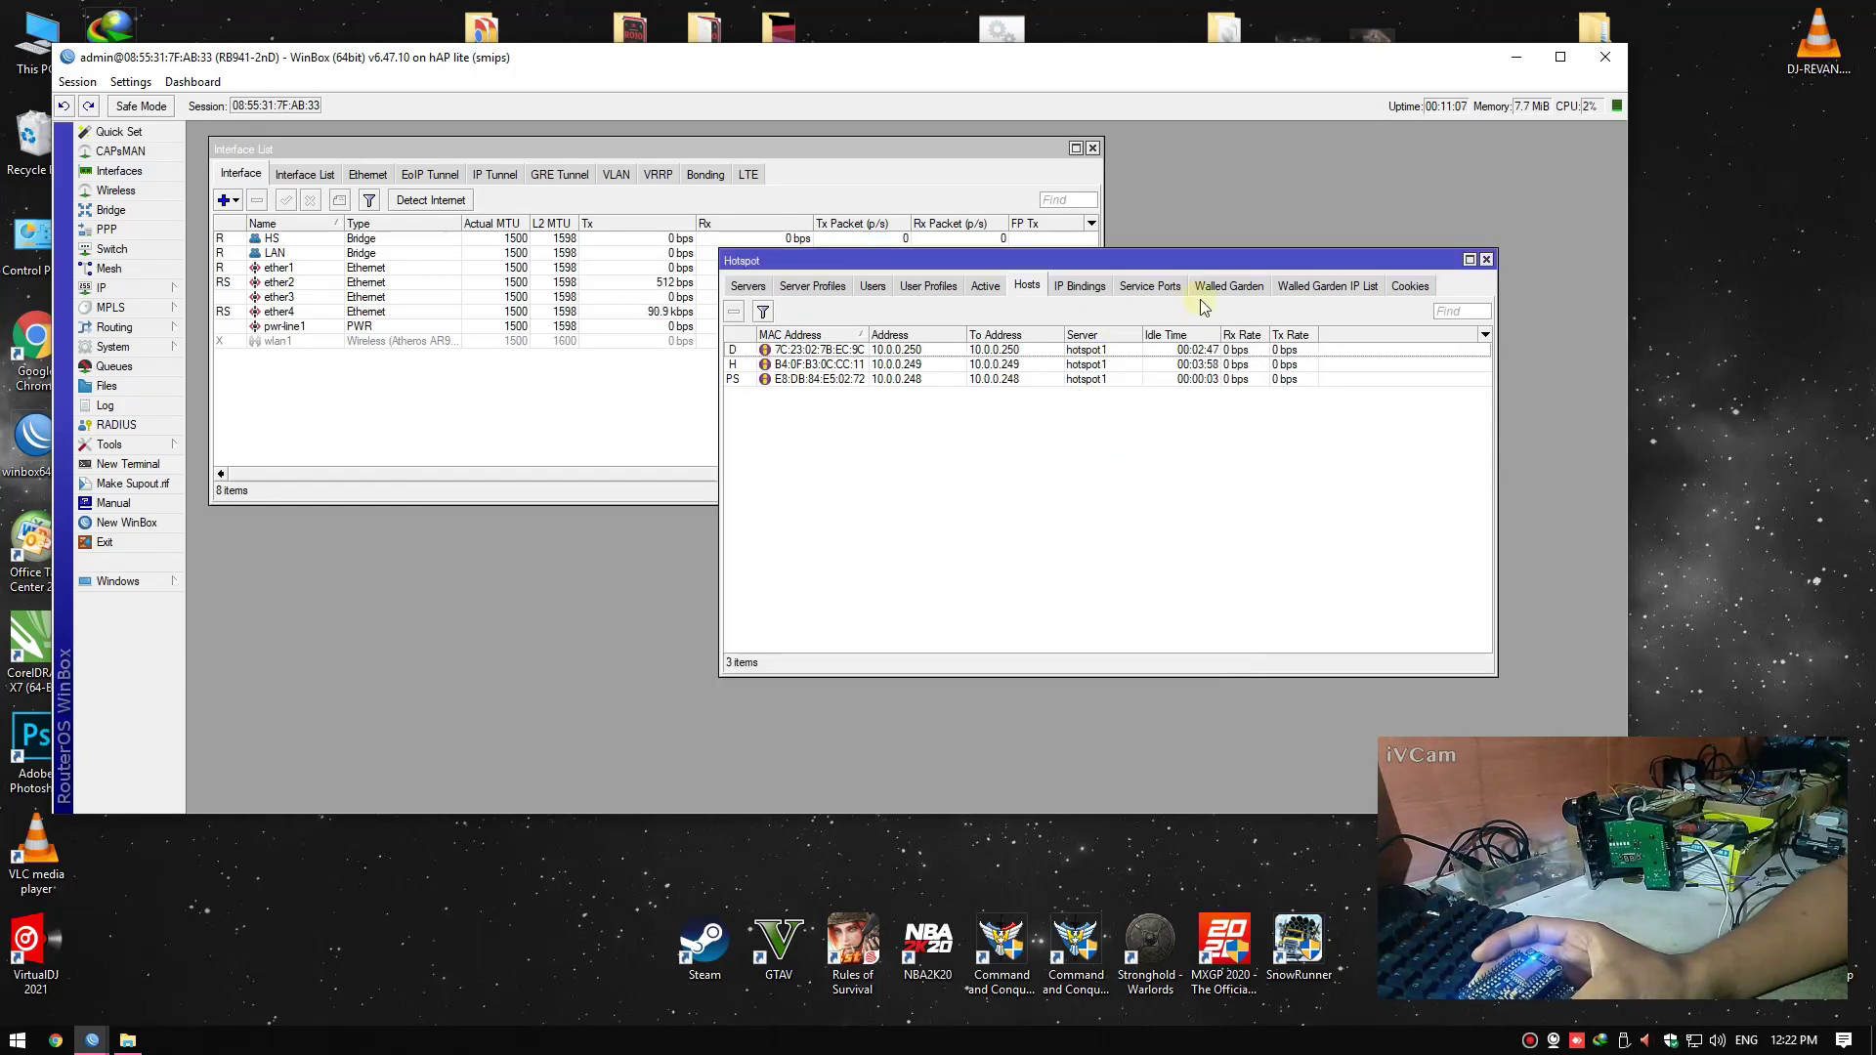
Add a walled garden IP entry accepting Dst. Address 10.0.0.253
click(1328, 284)
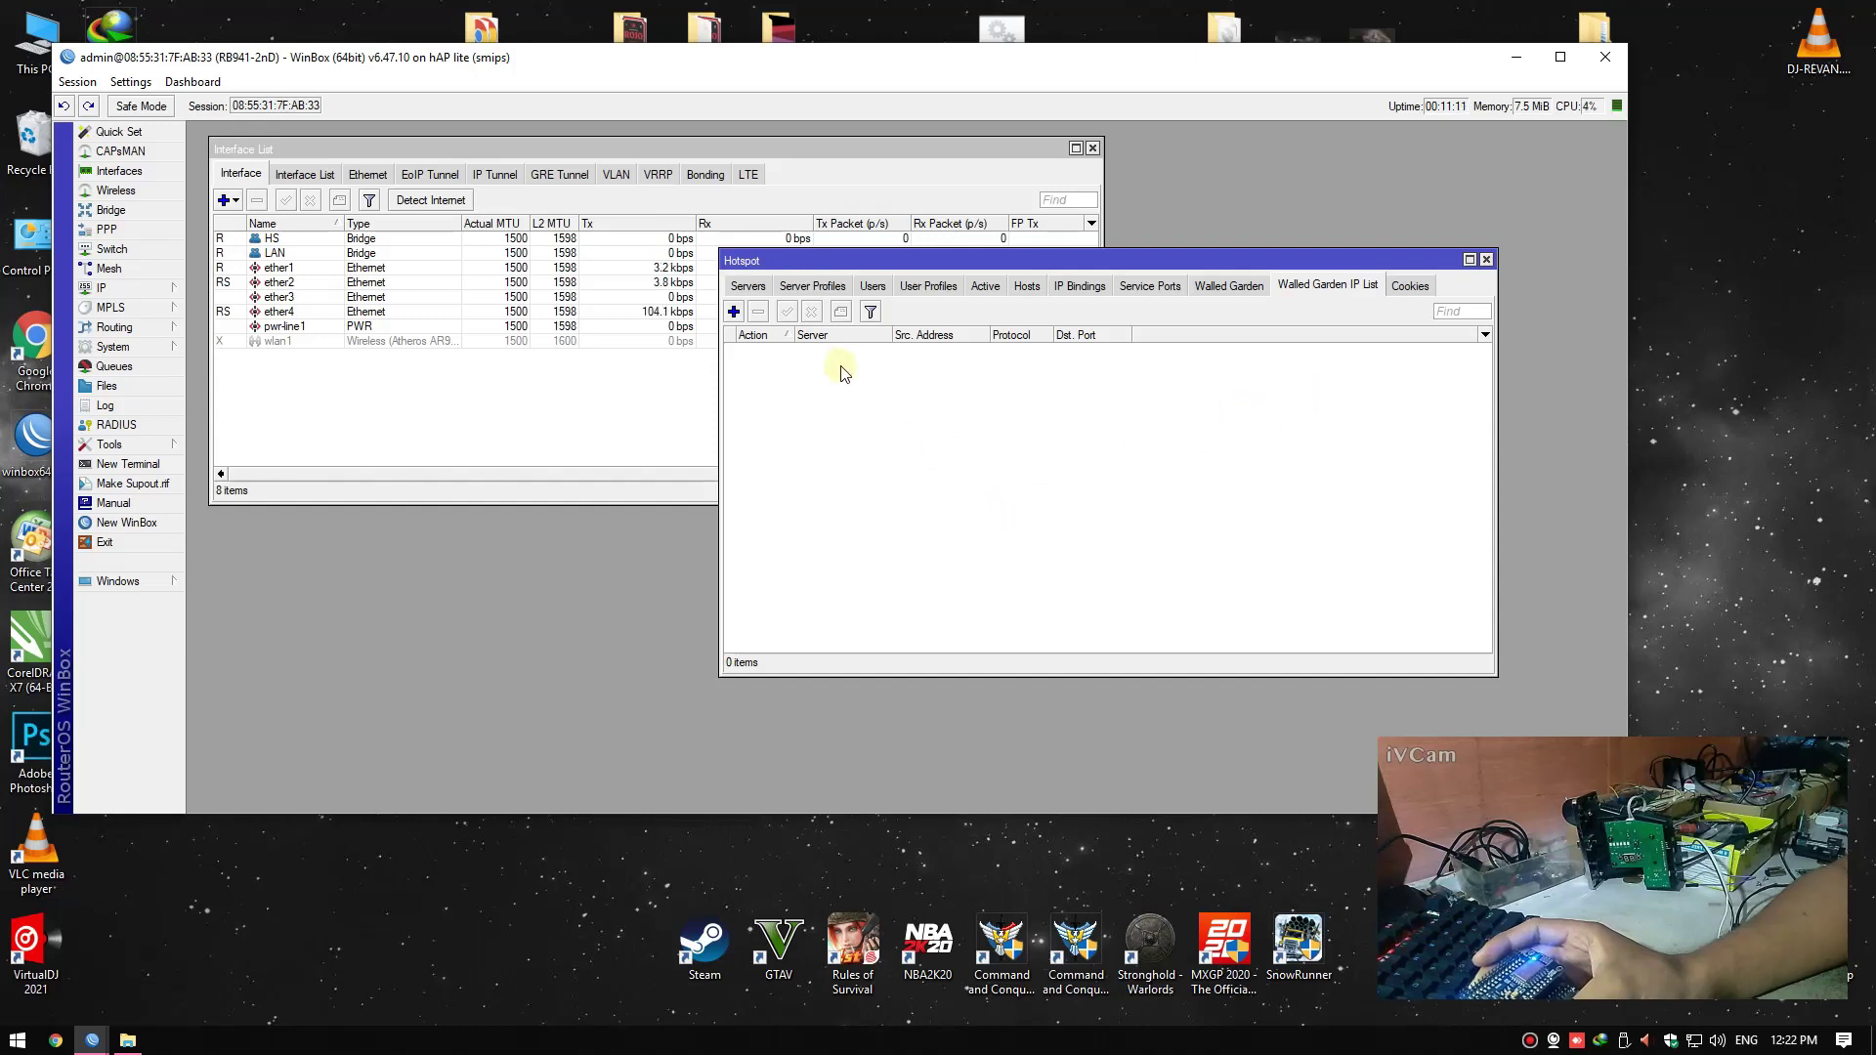
click(734, 311)
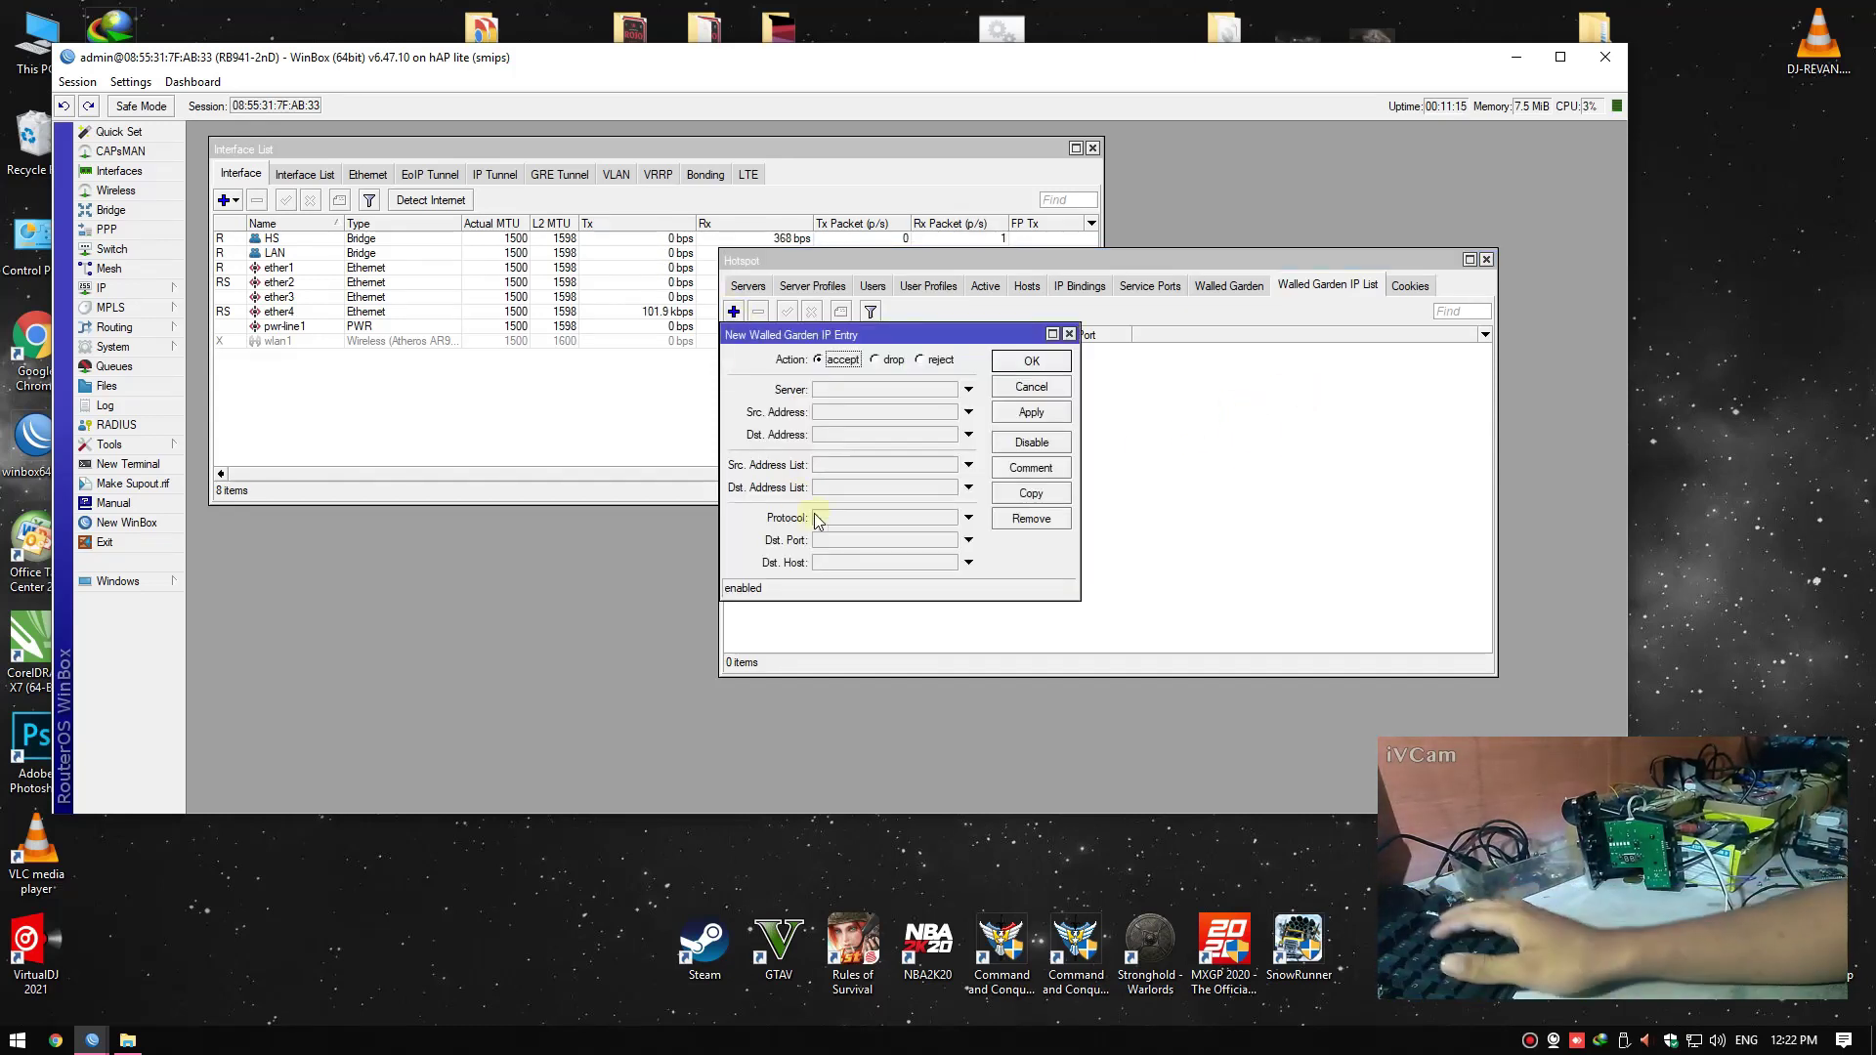
click(846, 435)
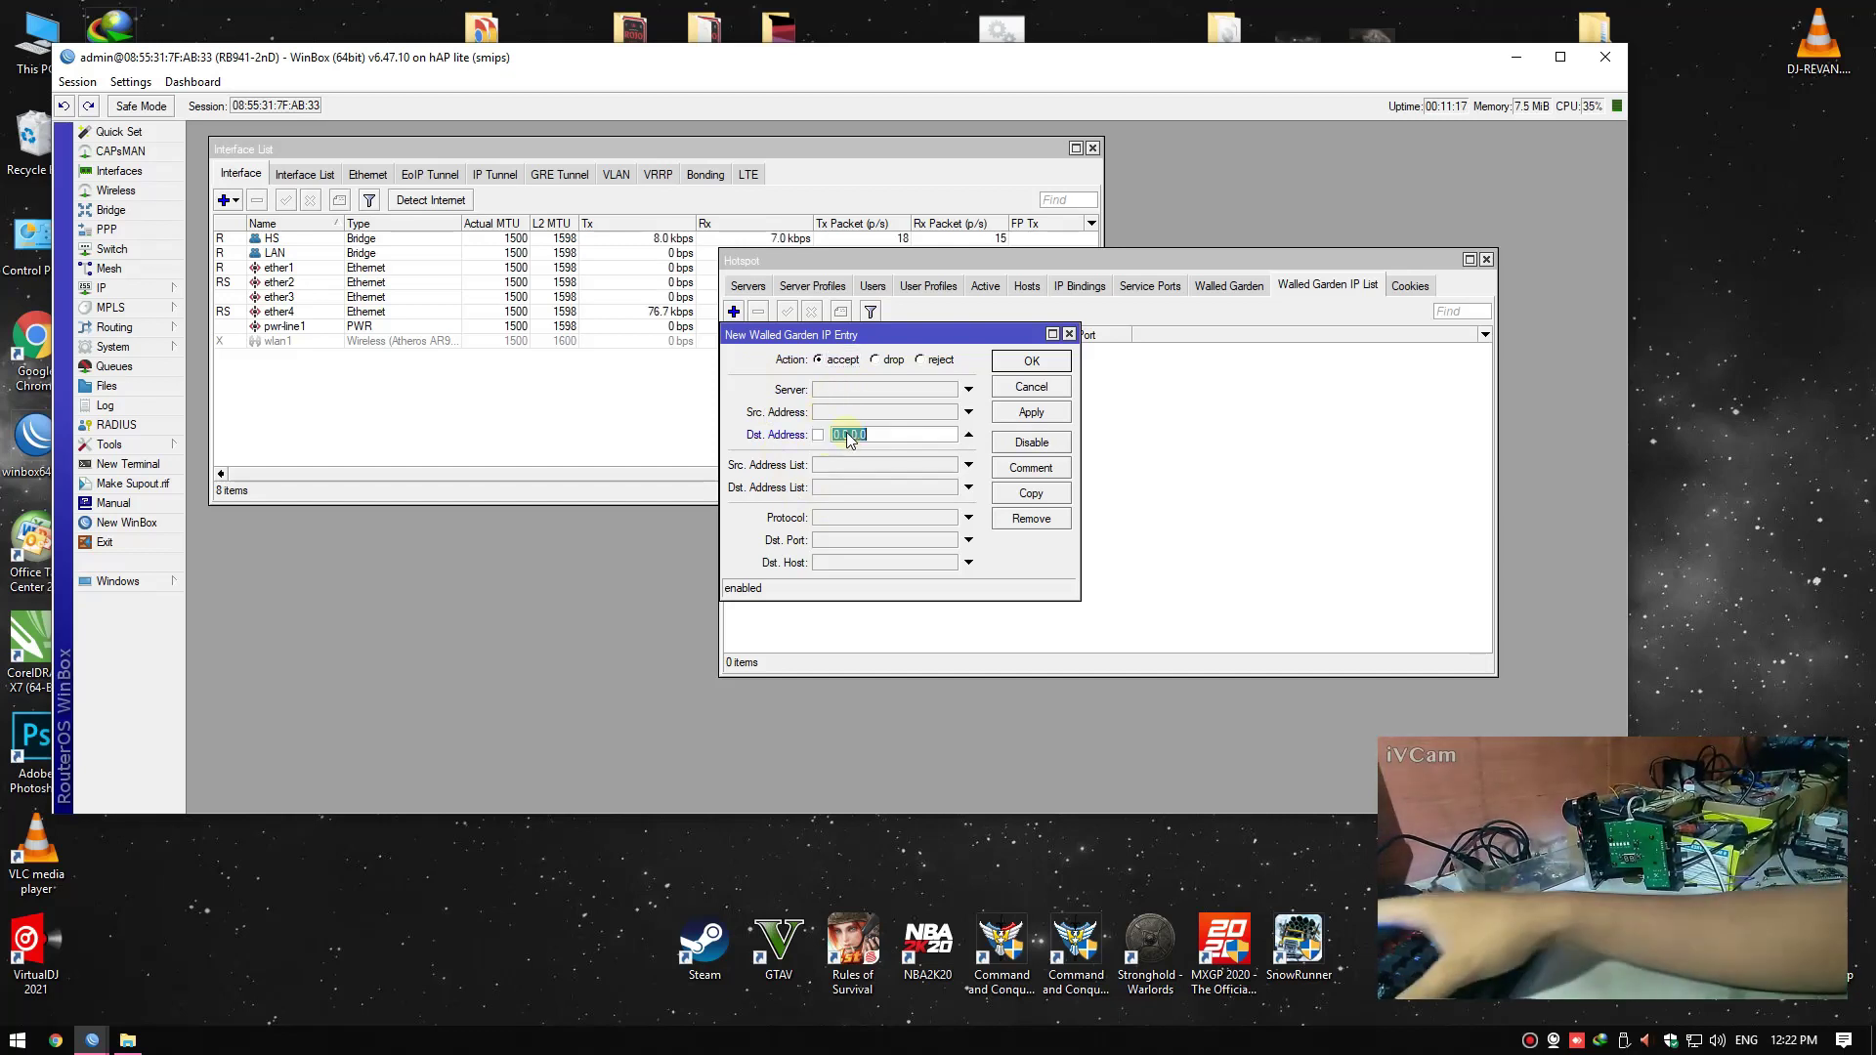
text(10.0.)
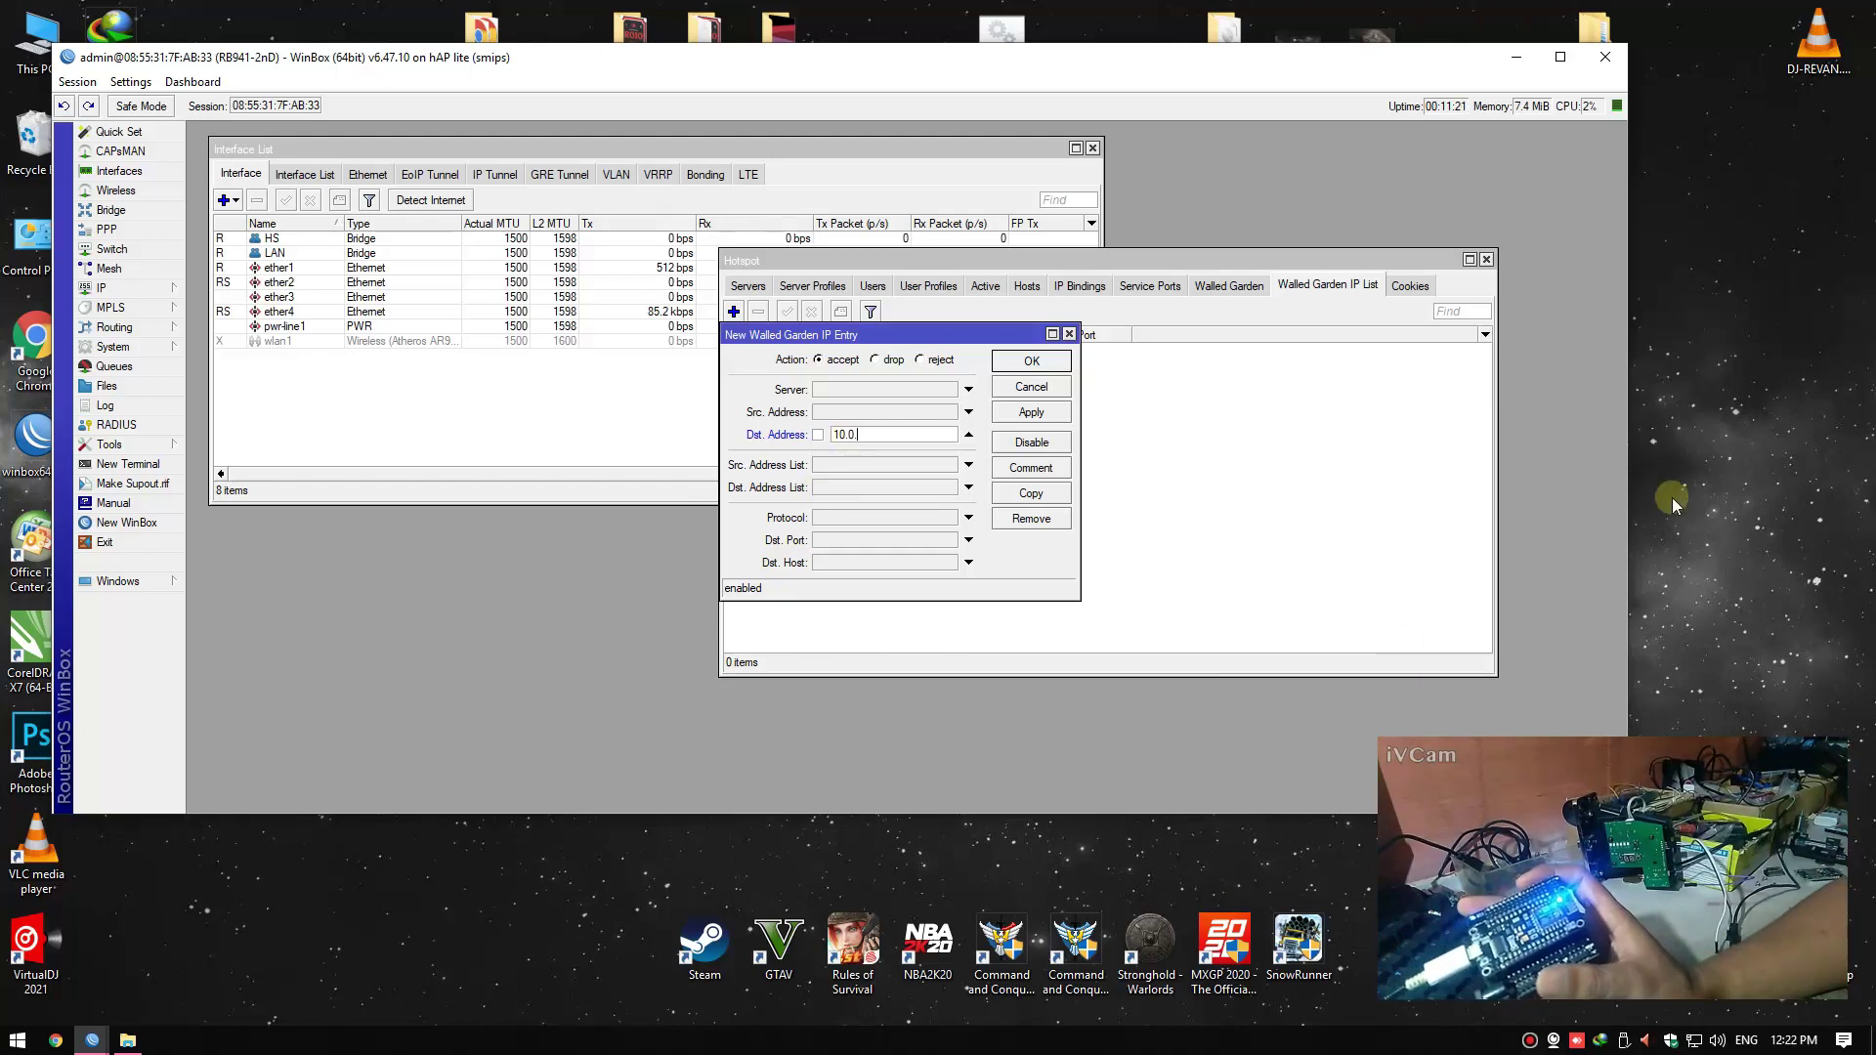
right_click(1697, 435)
click(1720, 498)
click(872, 430)
text(0.)
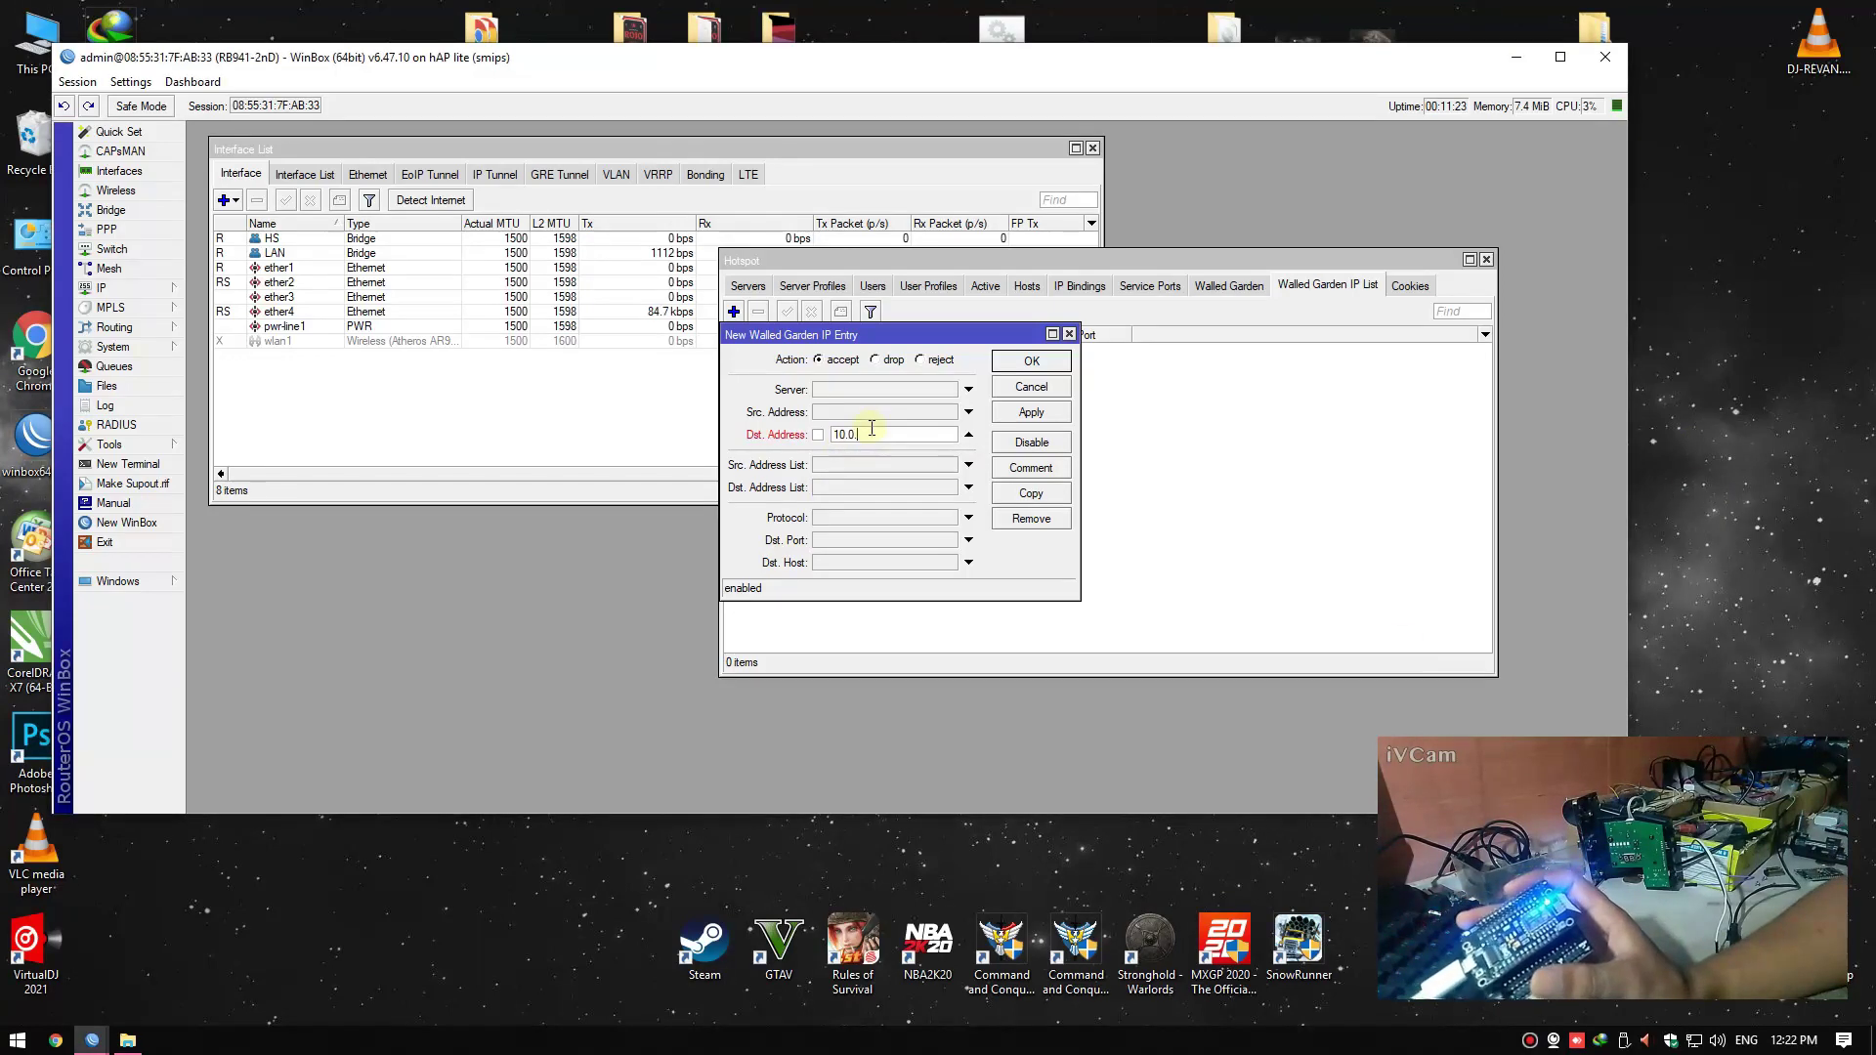
text(25)
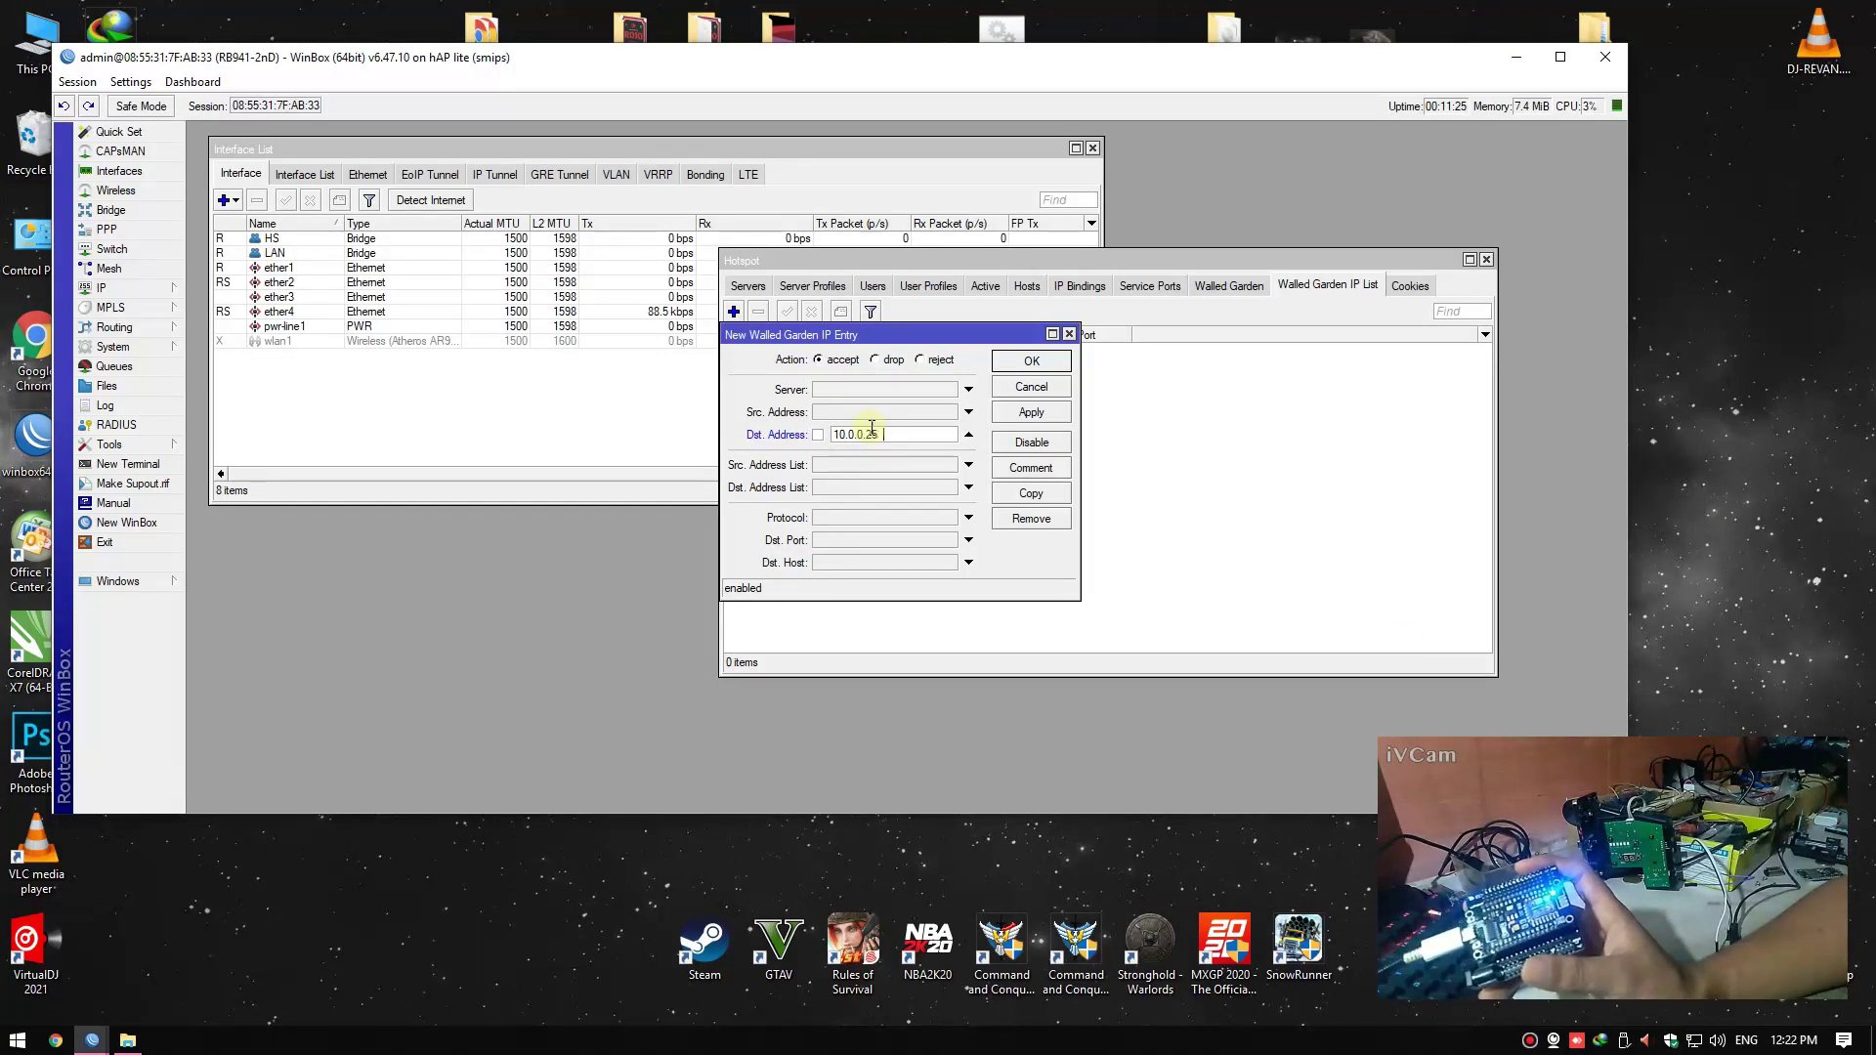
text(3)
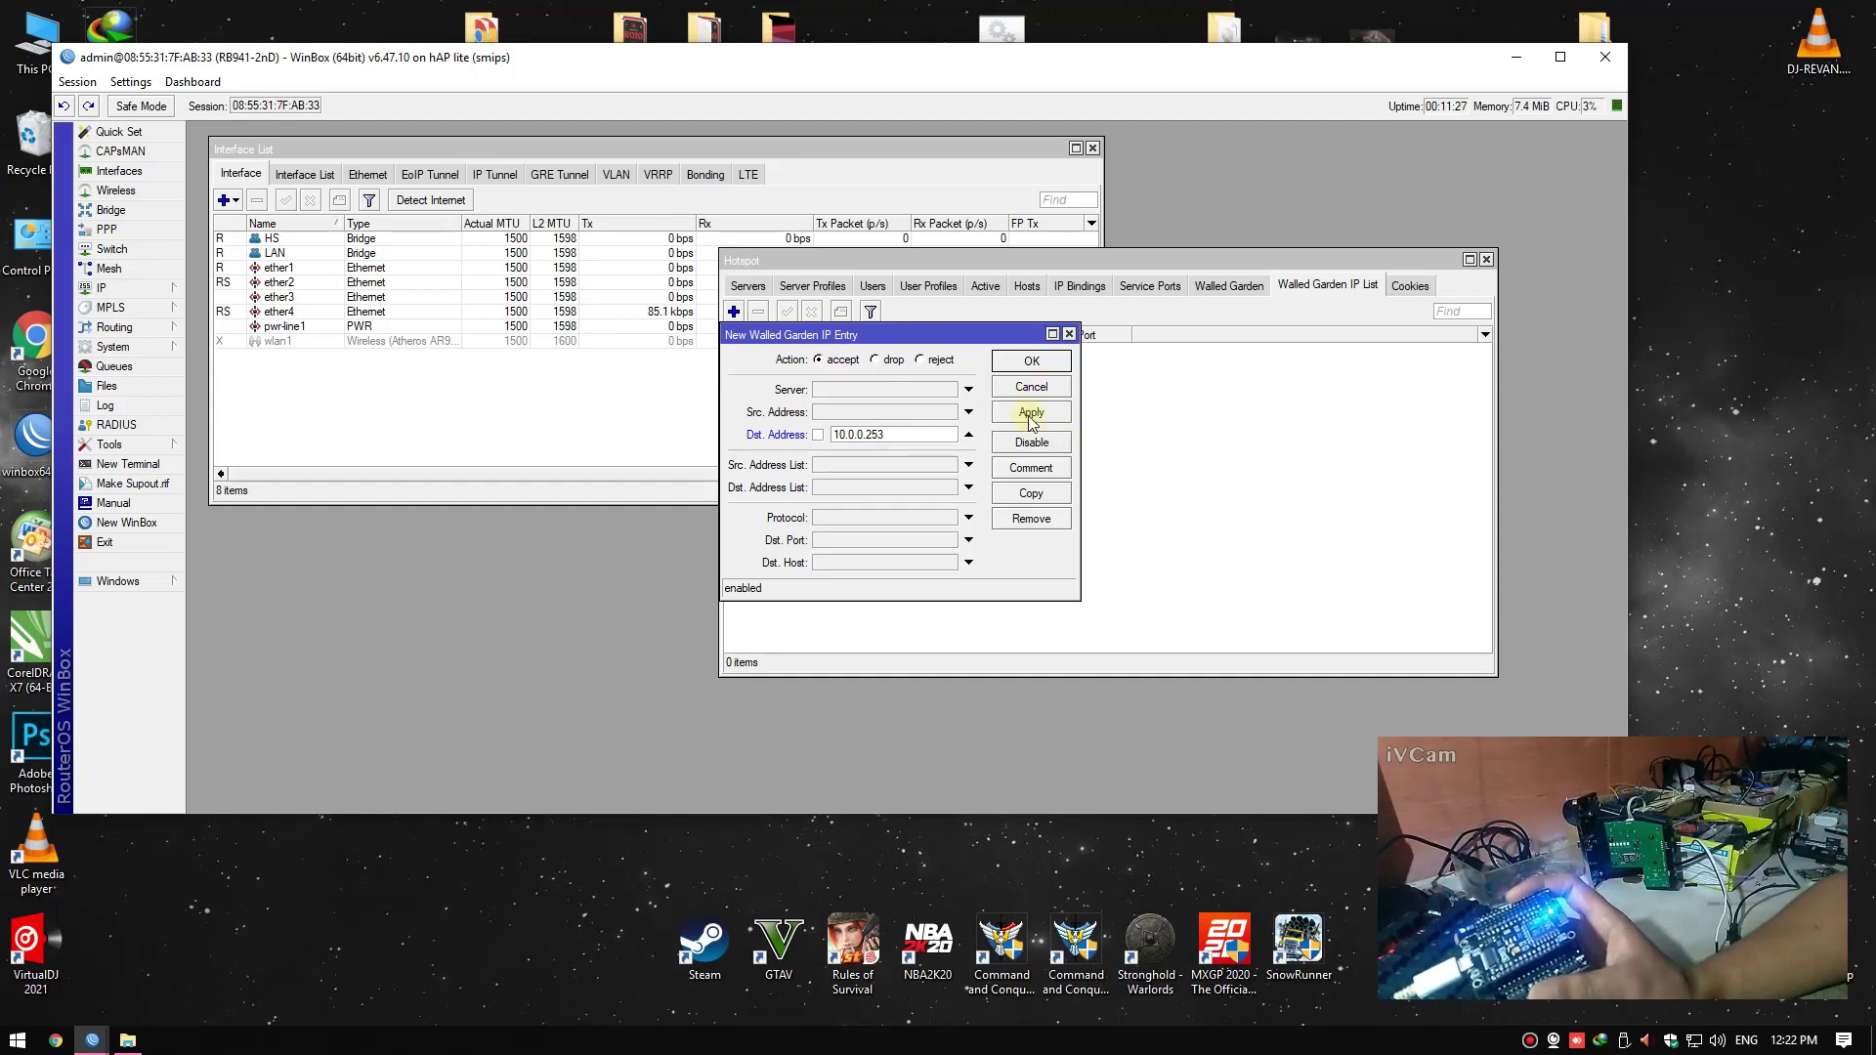
click(1029, 415)
click(1022, 363)
Check the matching allow entry for 10.0.0.253 under Walled Garden
click(1207, 288)
double_click(886, 350)
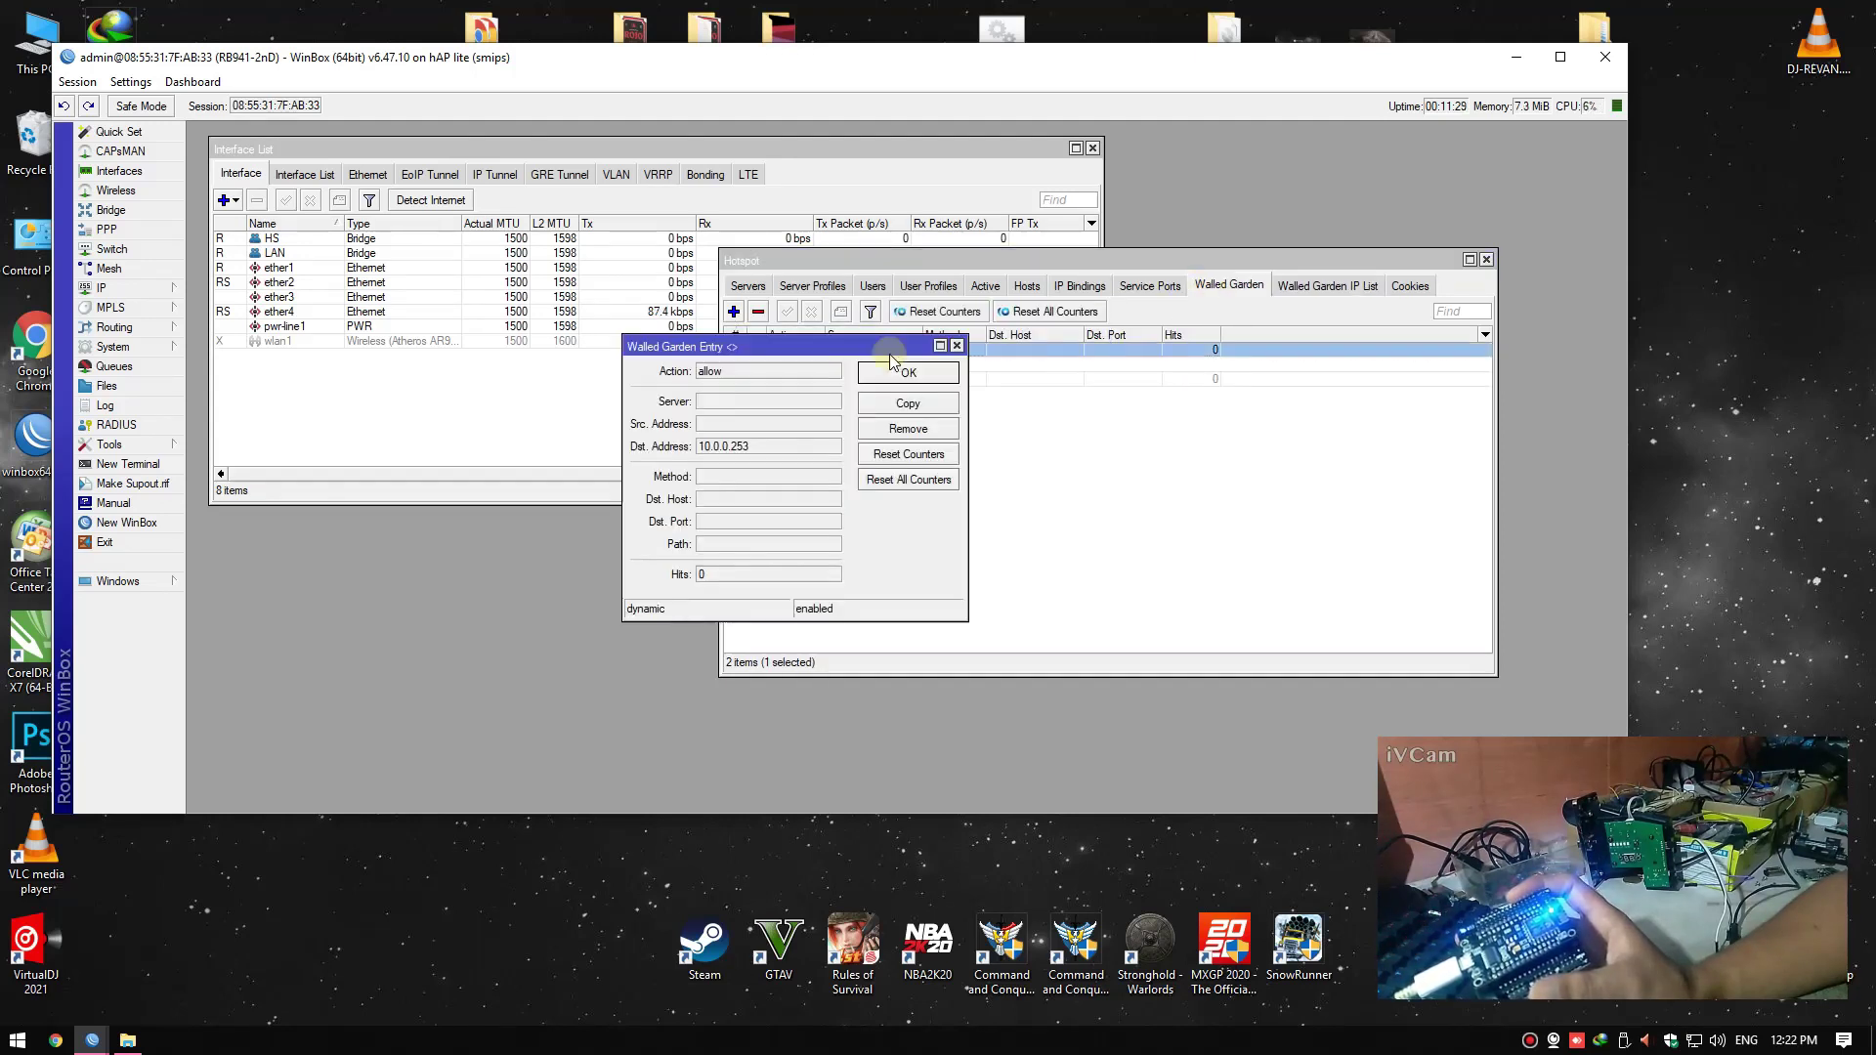
click(907, 375)
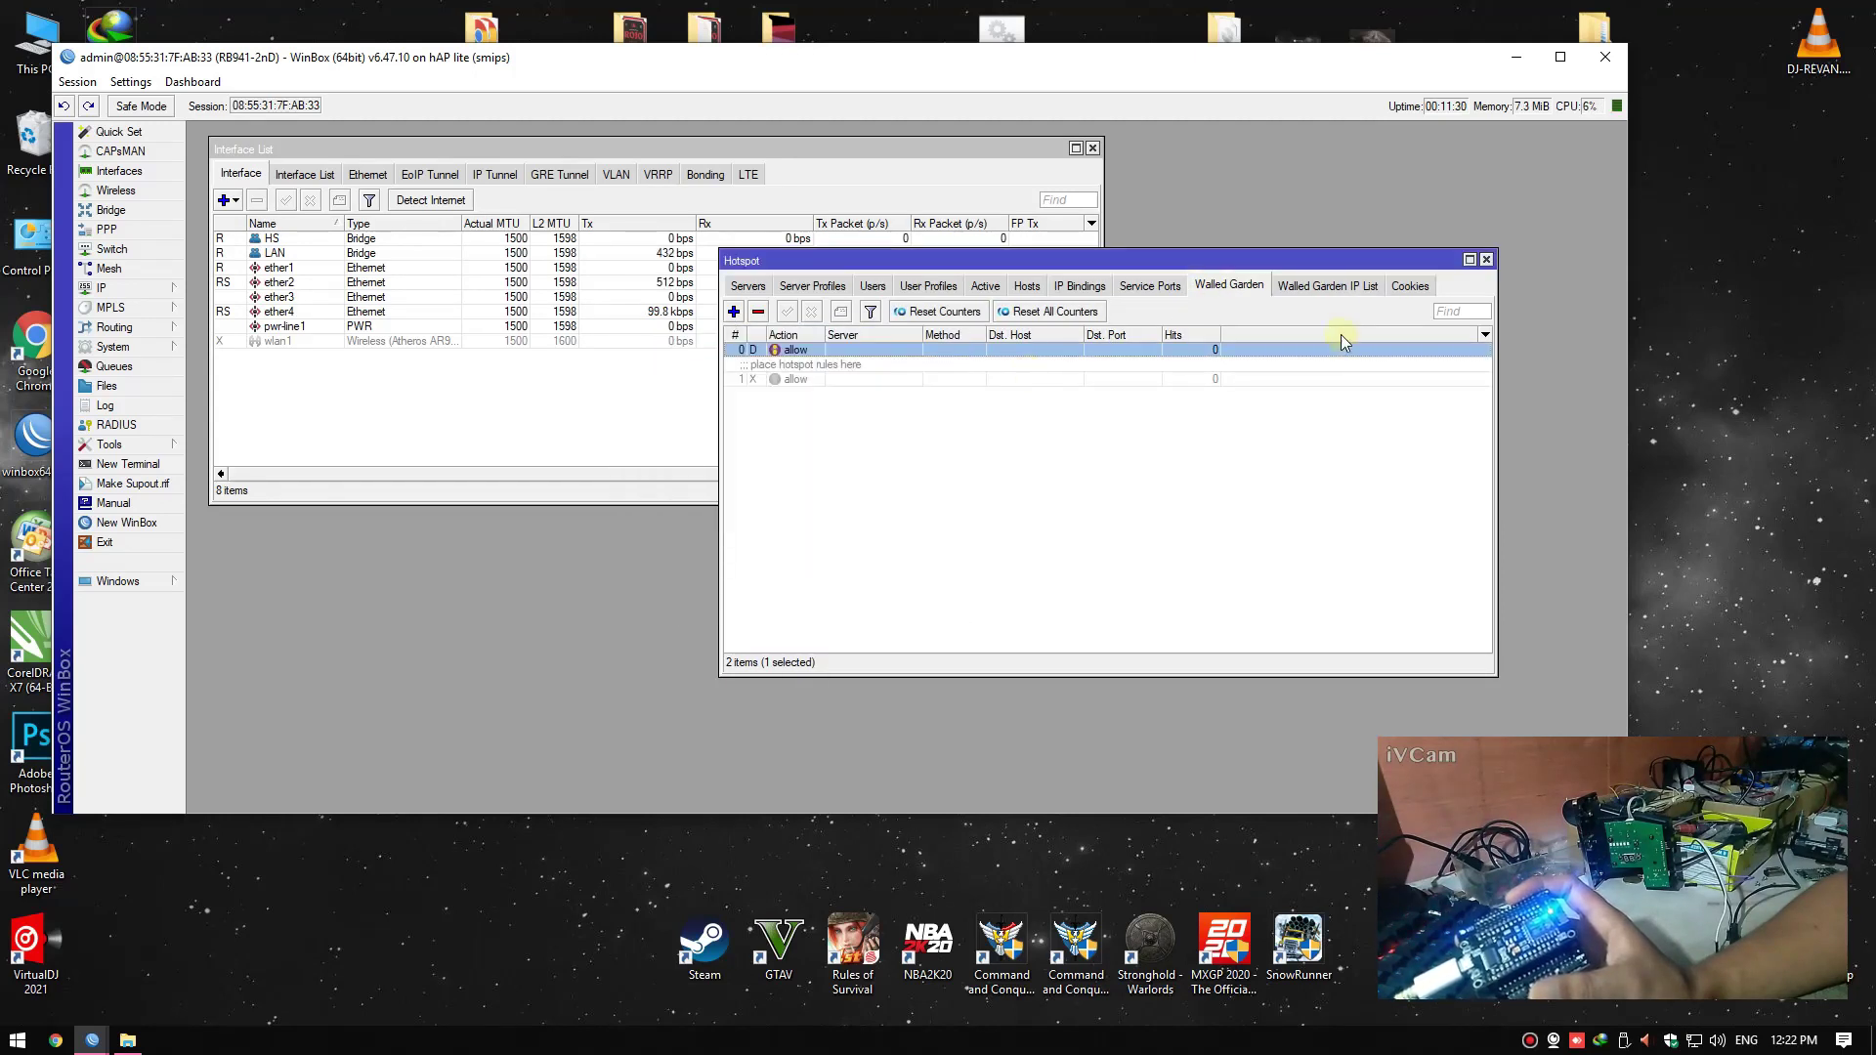
click(1320, 286)
Open IP > Firewall and show the Filter Rules list
click(117, 289)
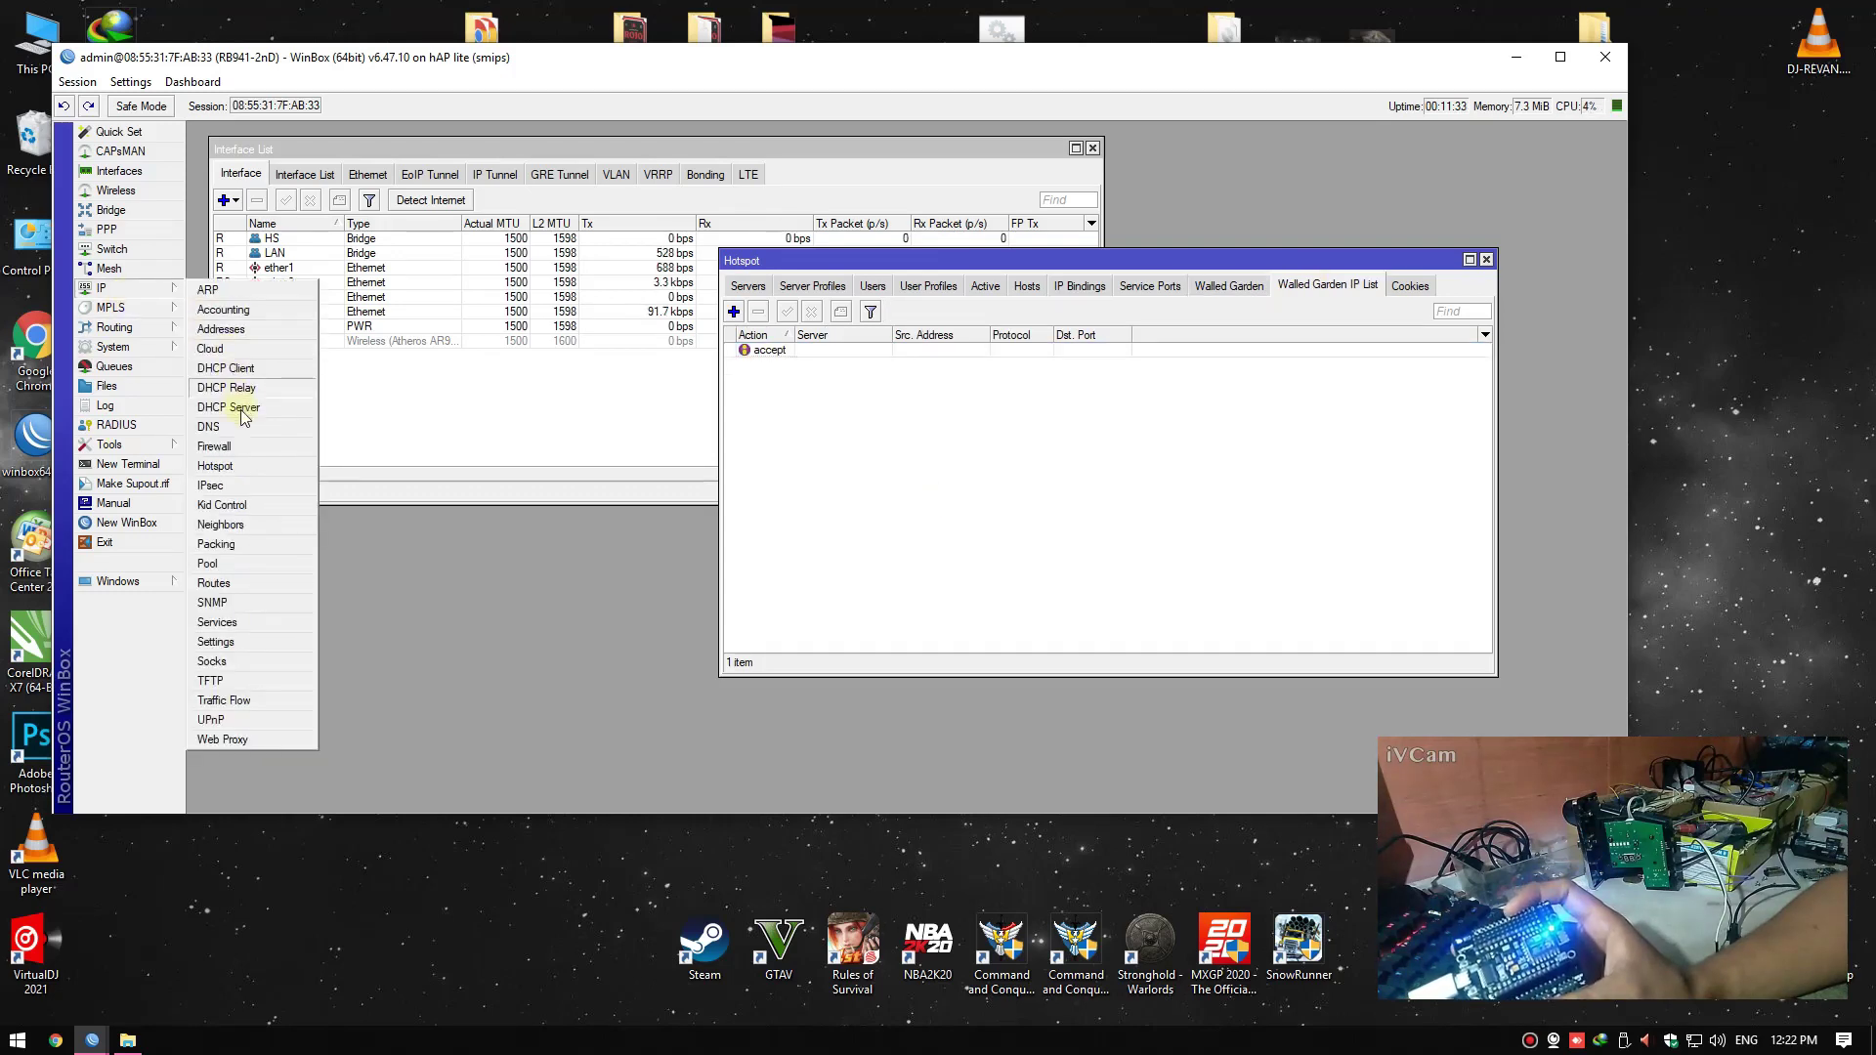
click(233, 446)
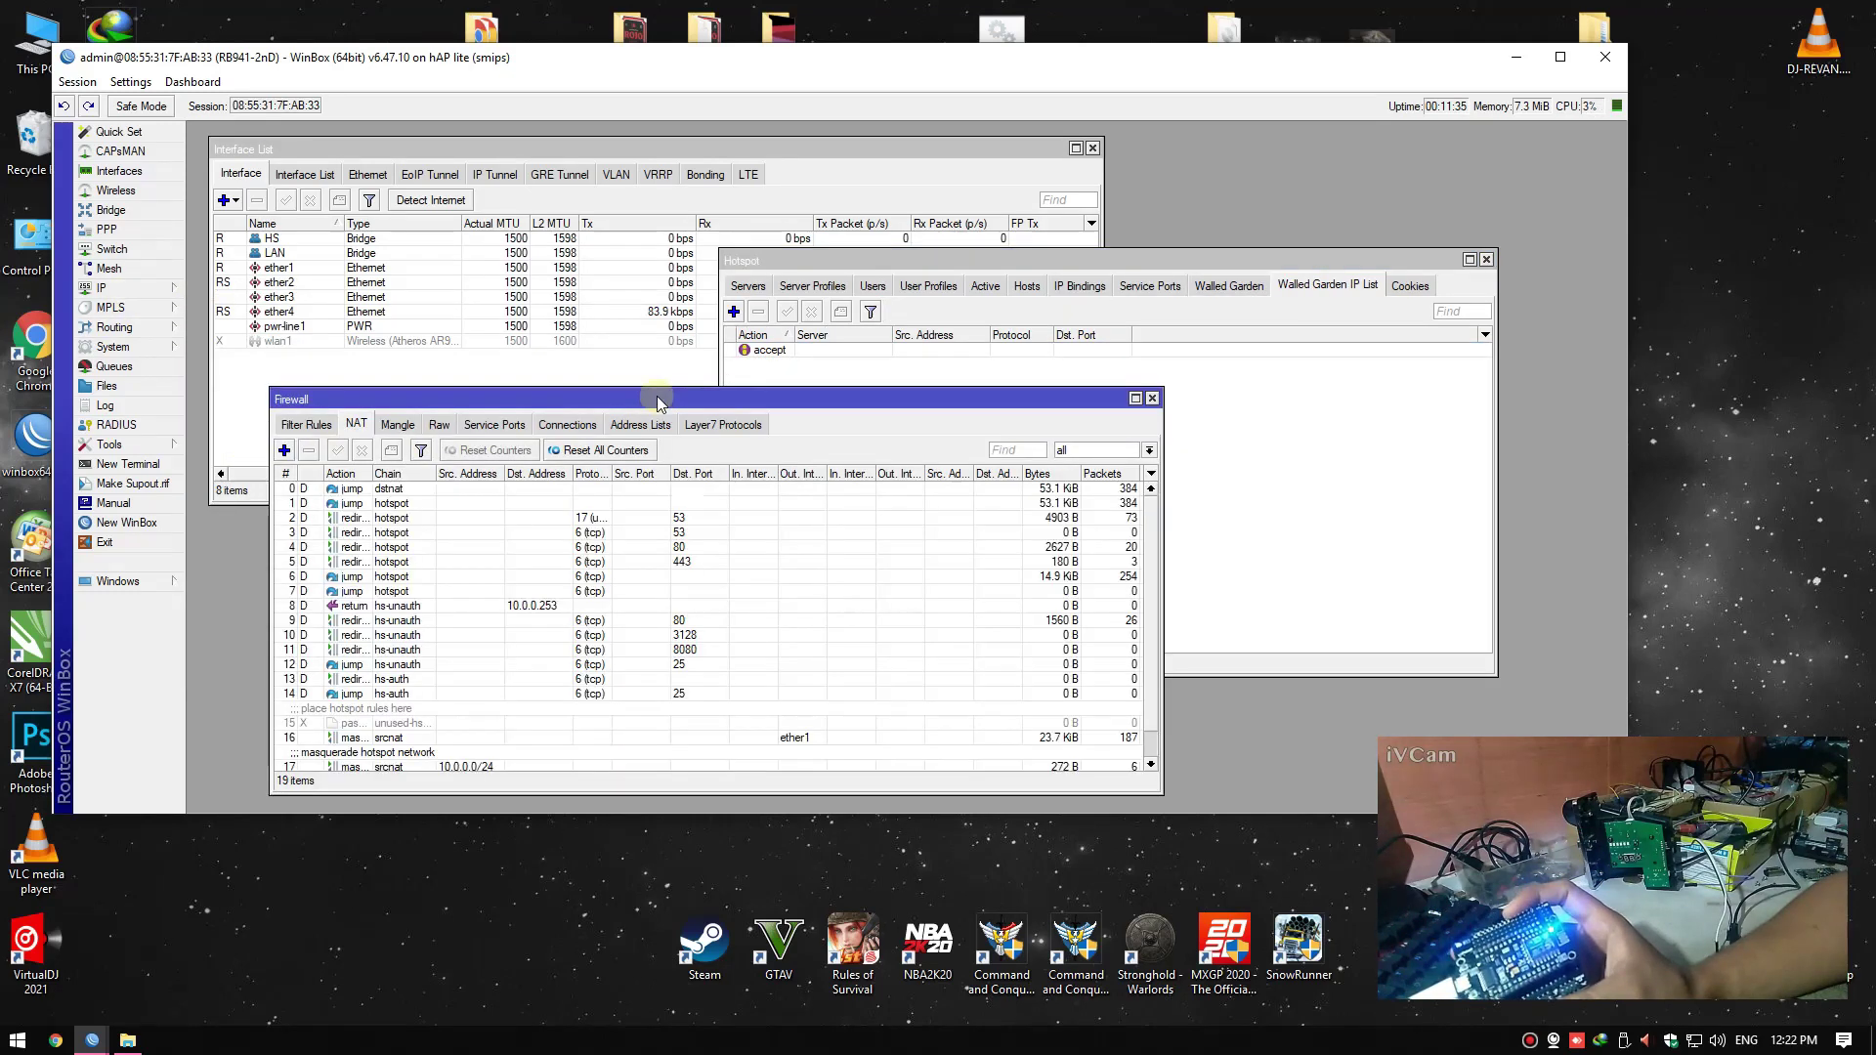
drag(659, 401, 716, 366)
click(363, 389)
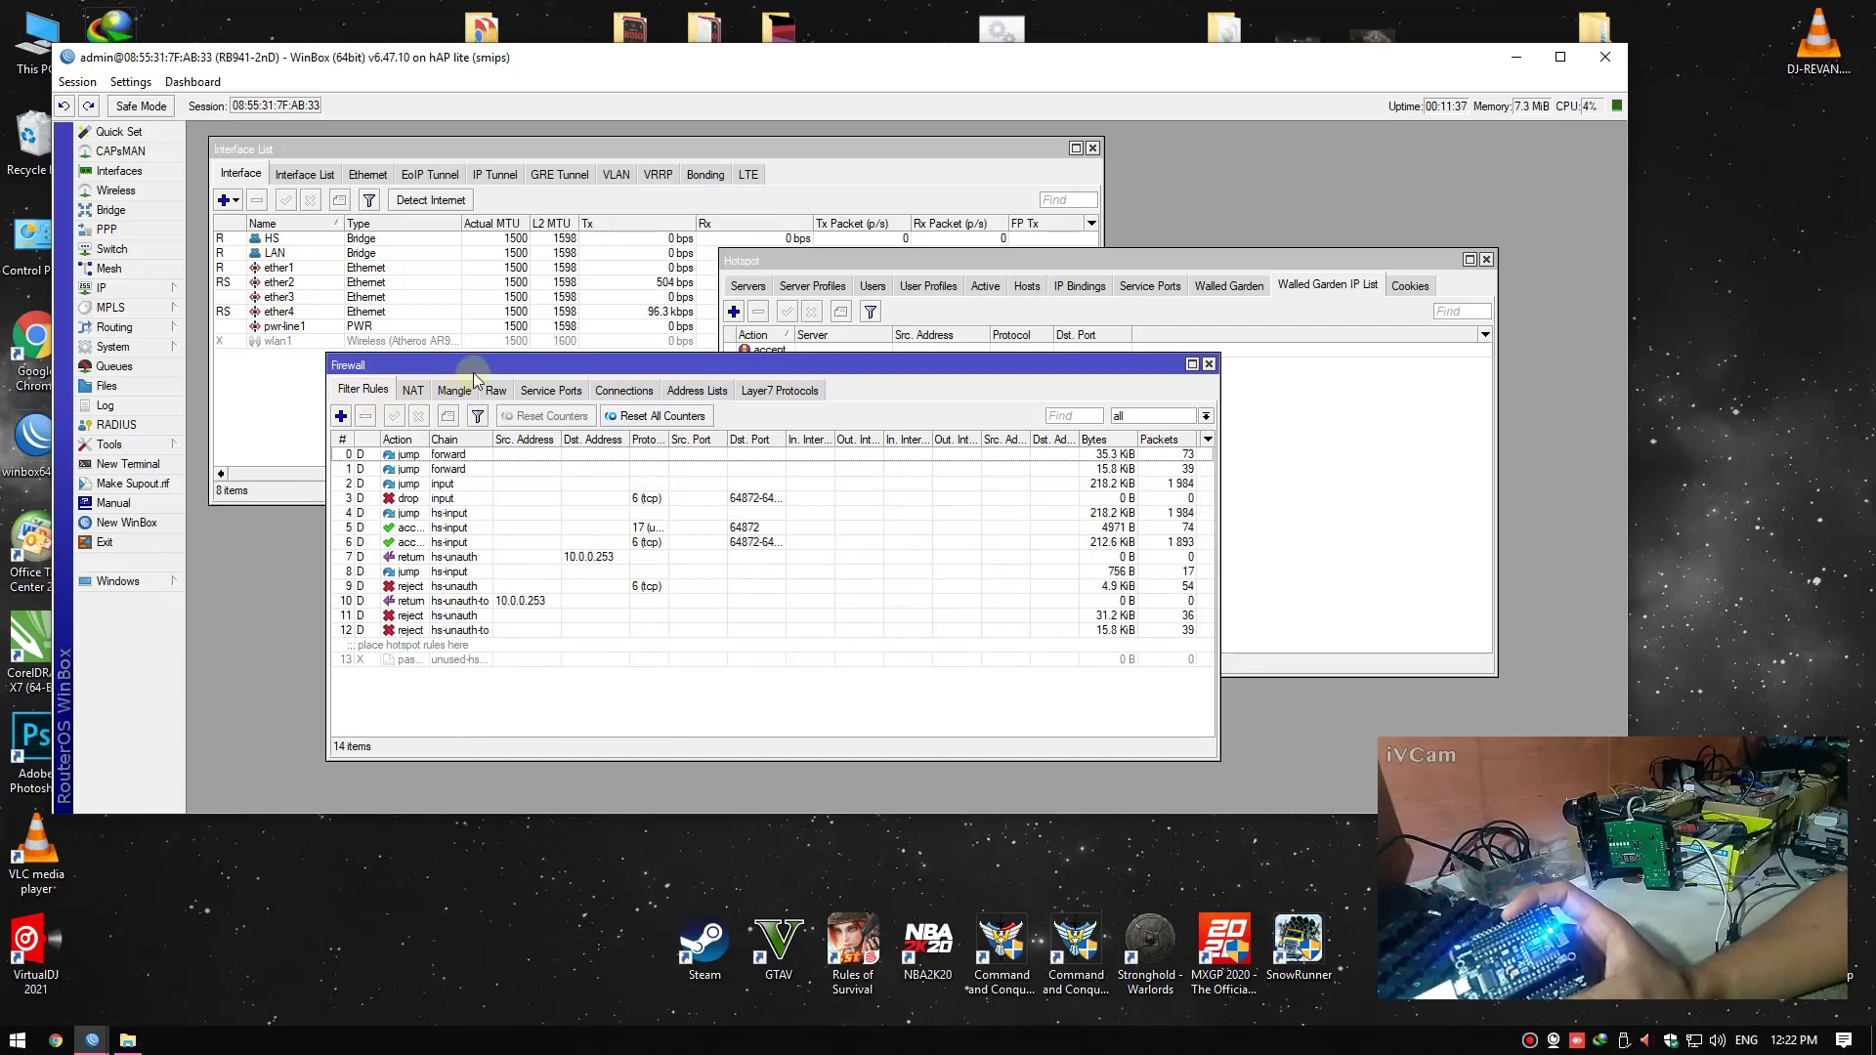
drag(474, 373, 486, 364)
Add an input-chain accept filter rule for Dst. Address 10.0.0.253
click(353, 405)
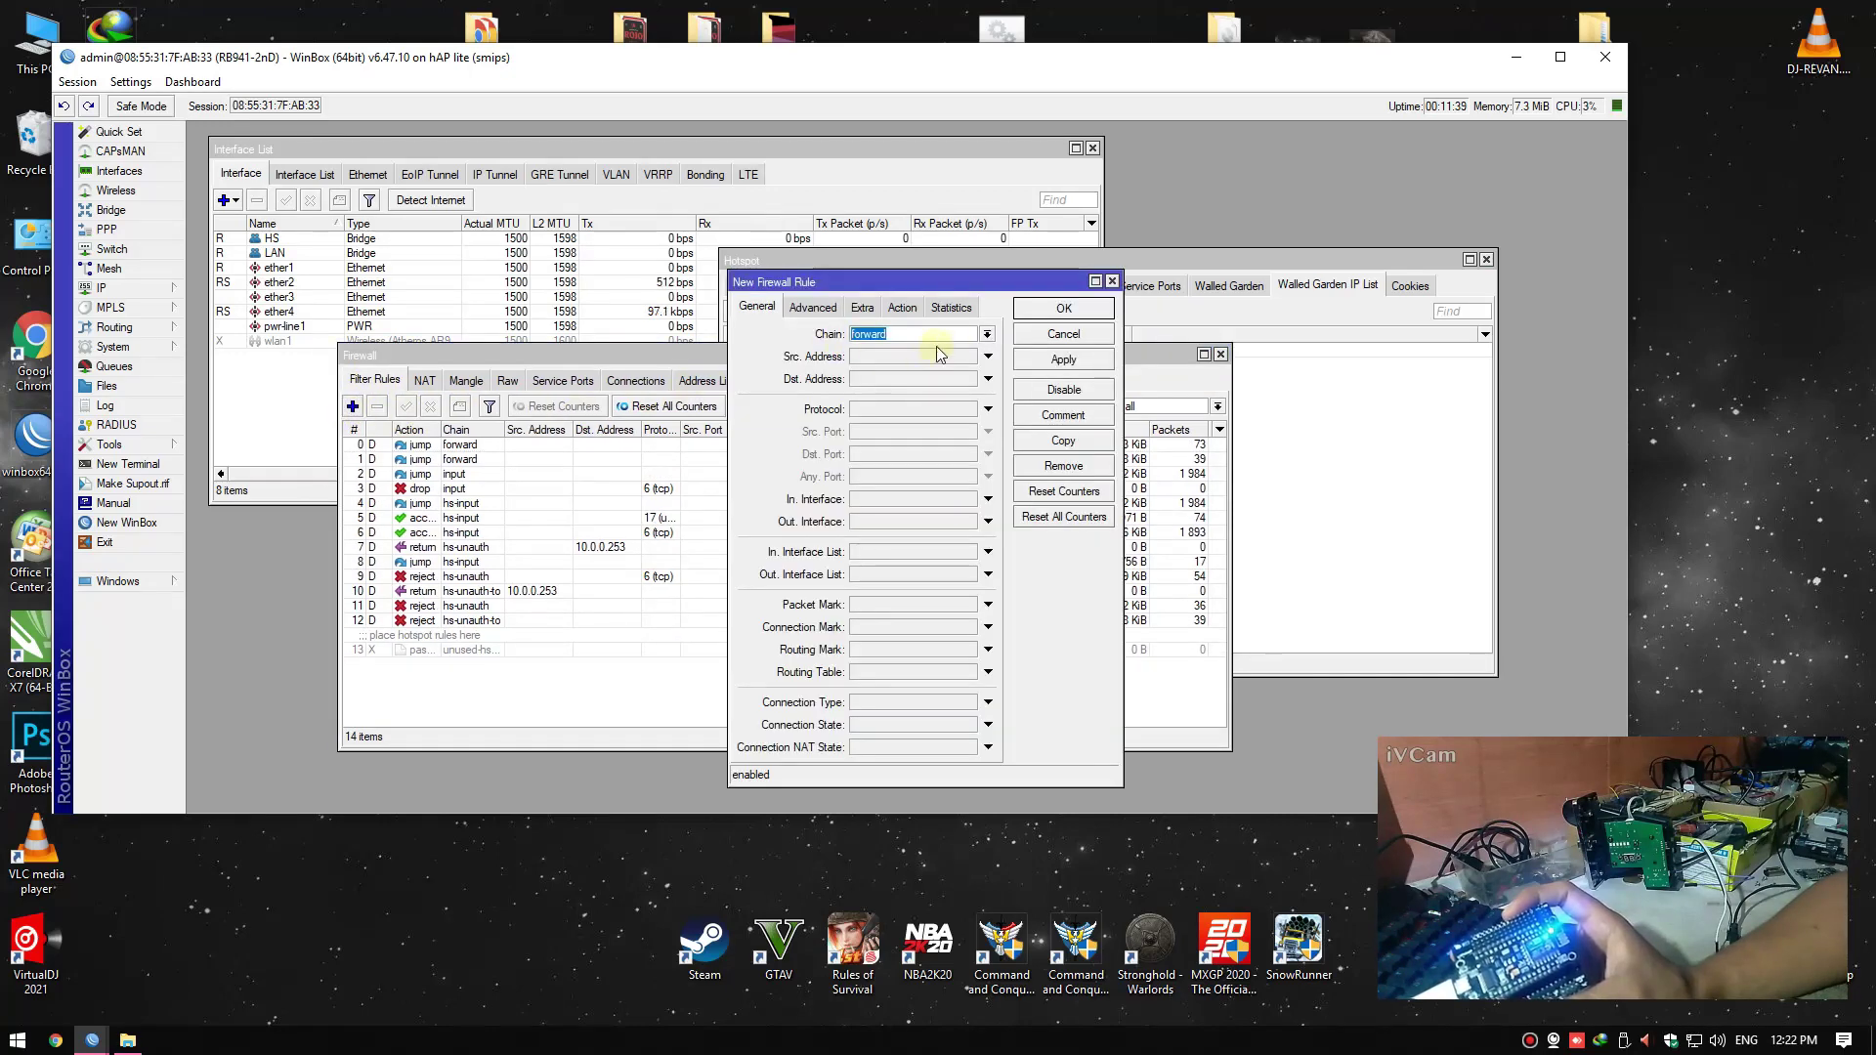
click(985, 335)
click(967, 396)
click(872, 381)
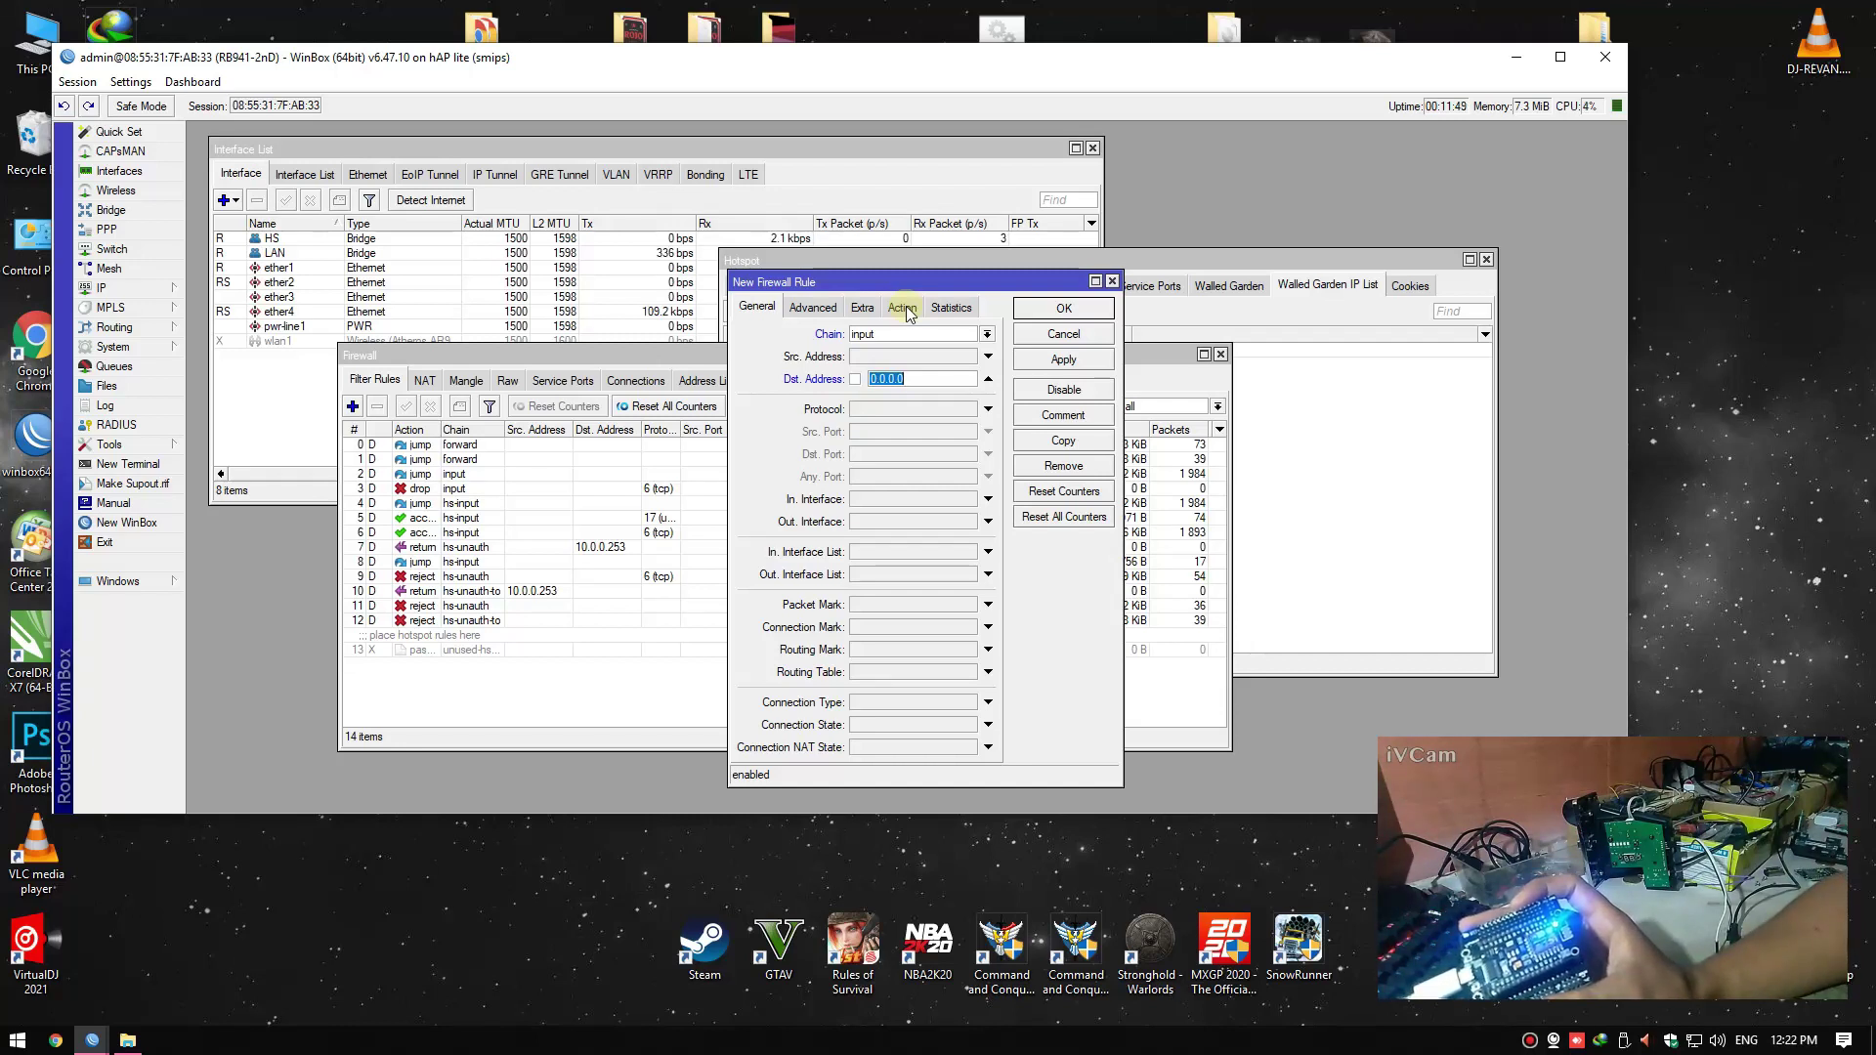
text(10.0)
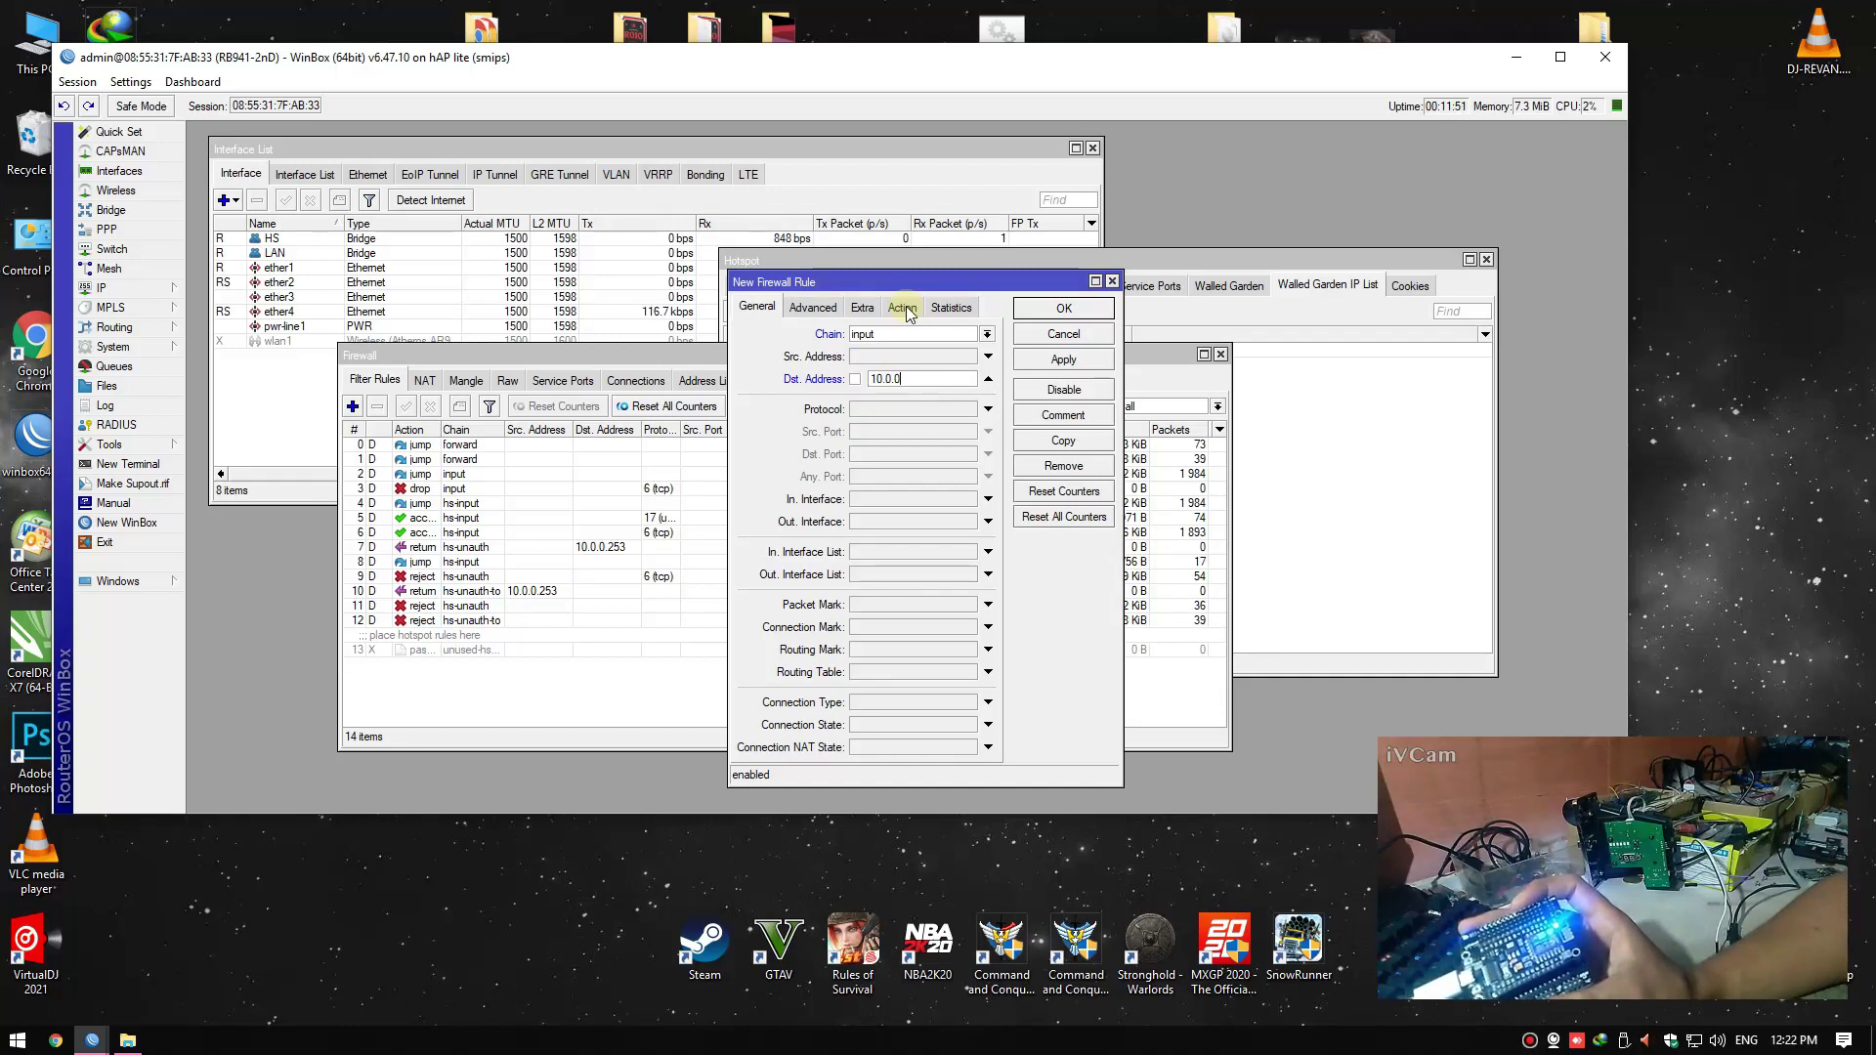
text(.253)
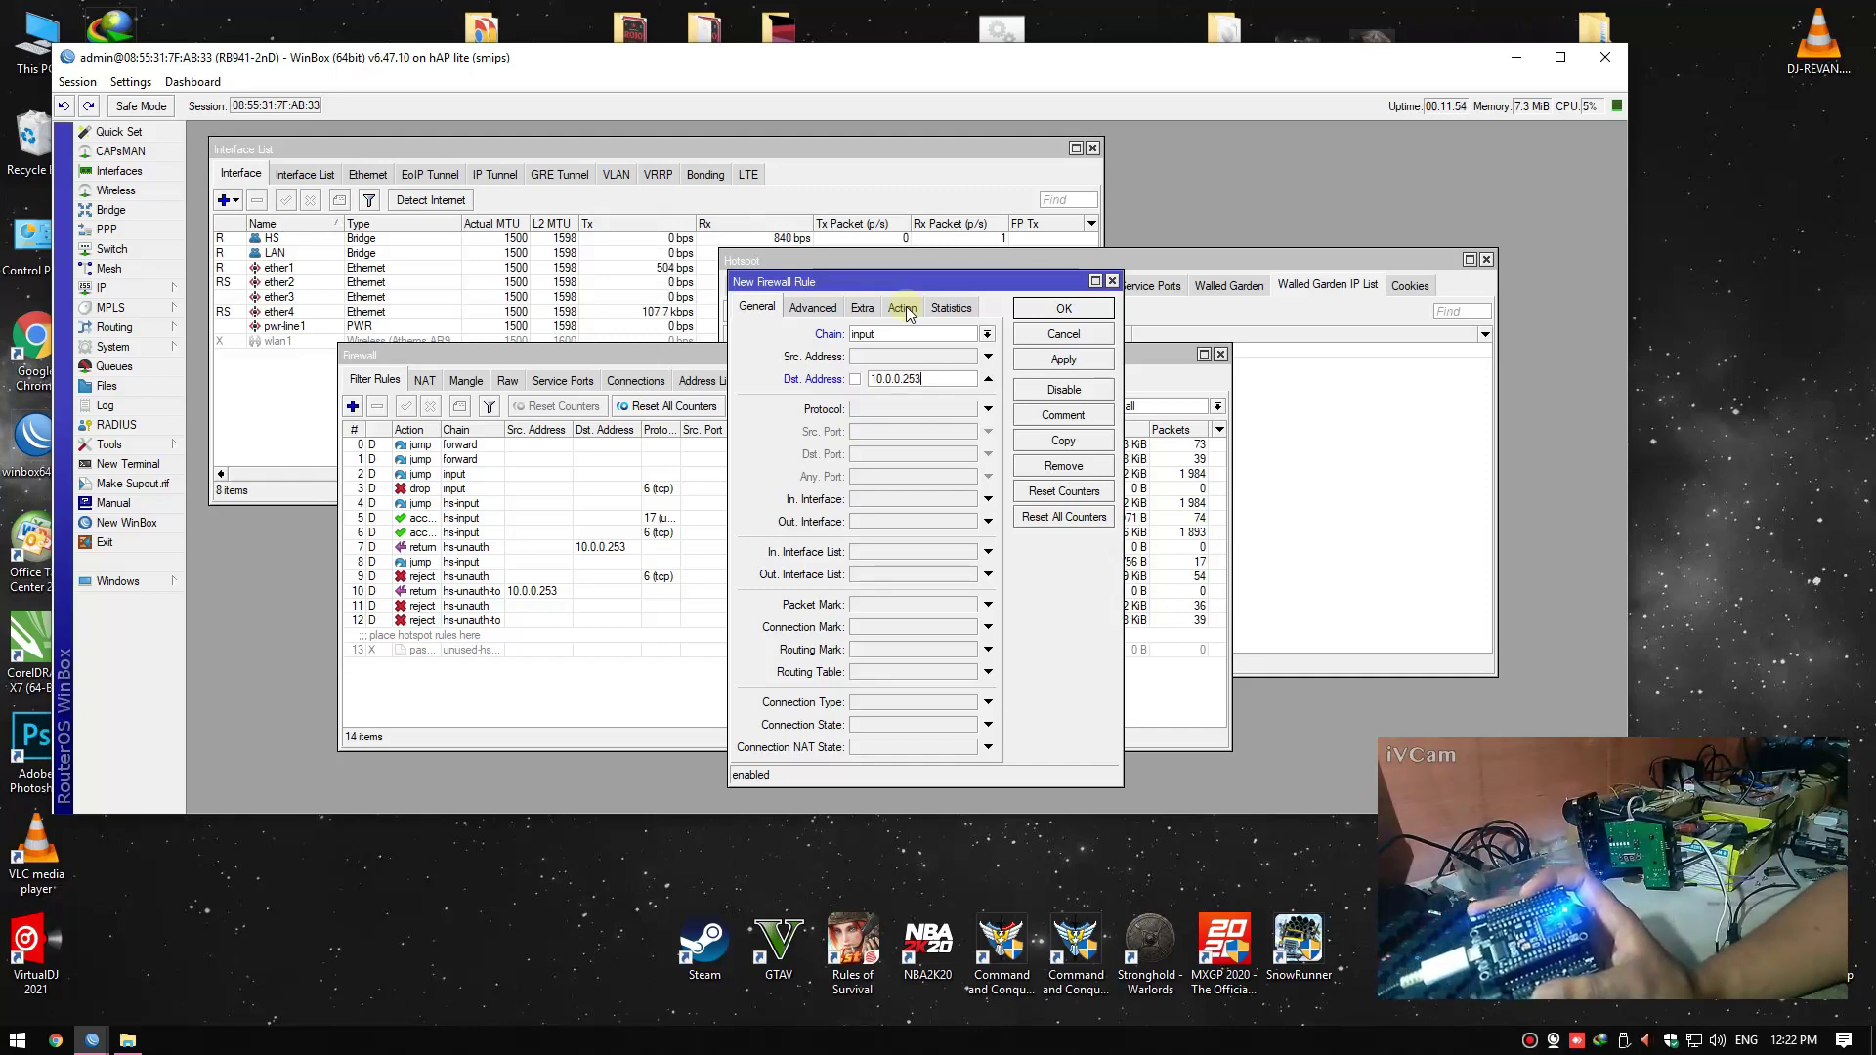
click(902, 308)
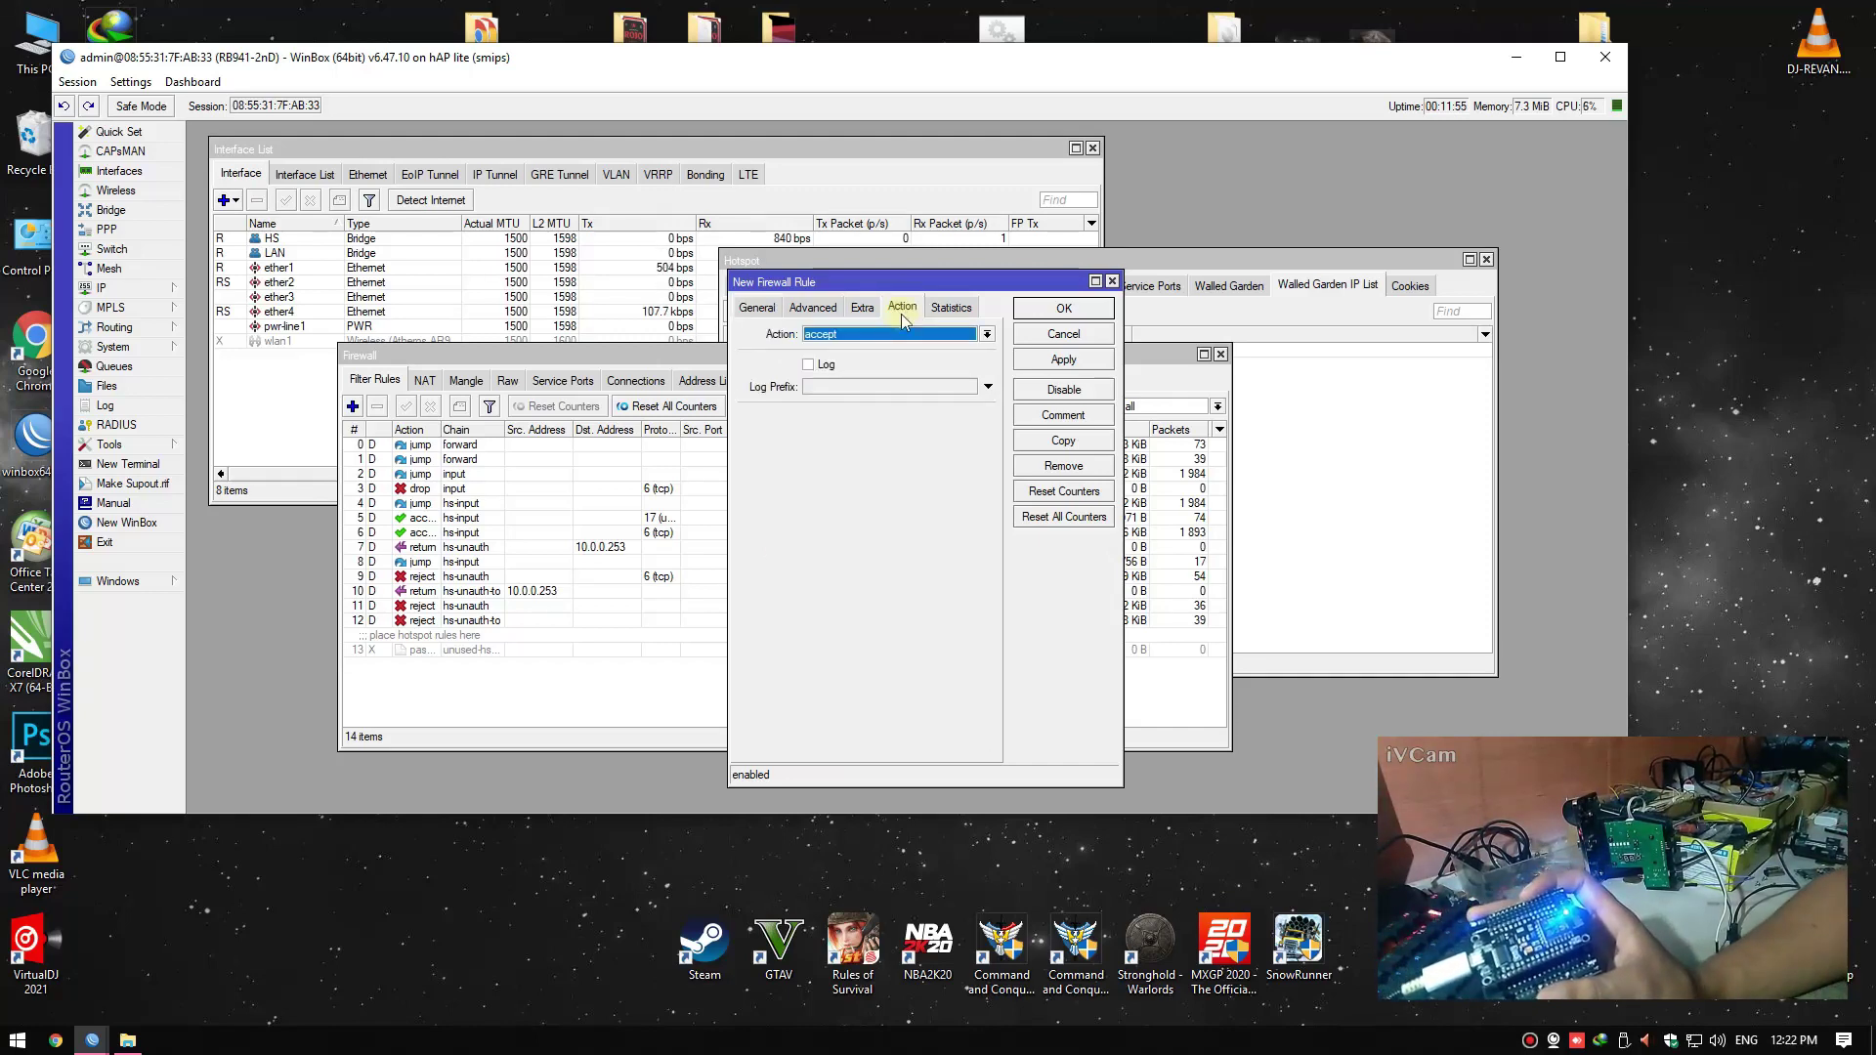
click(758, 308)
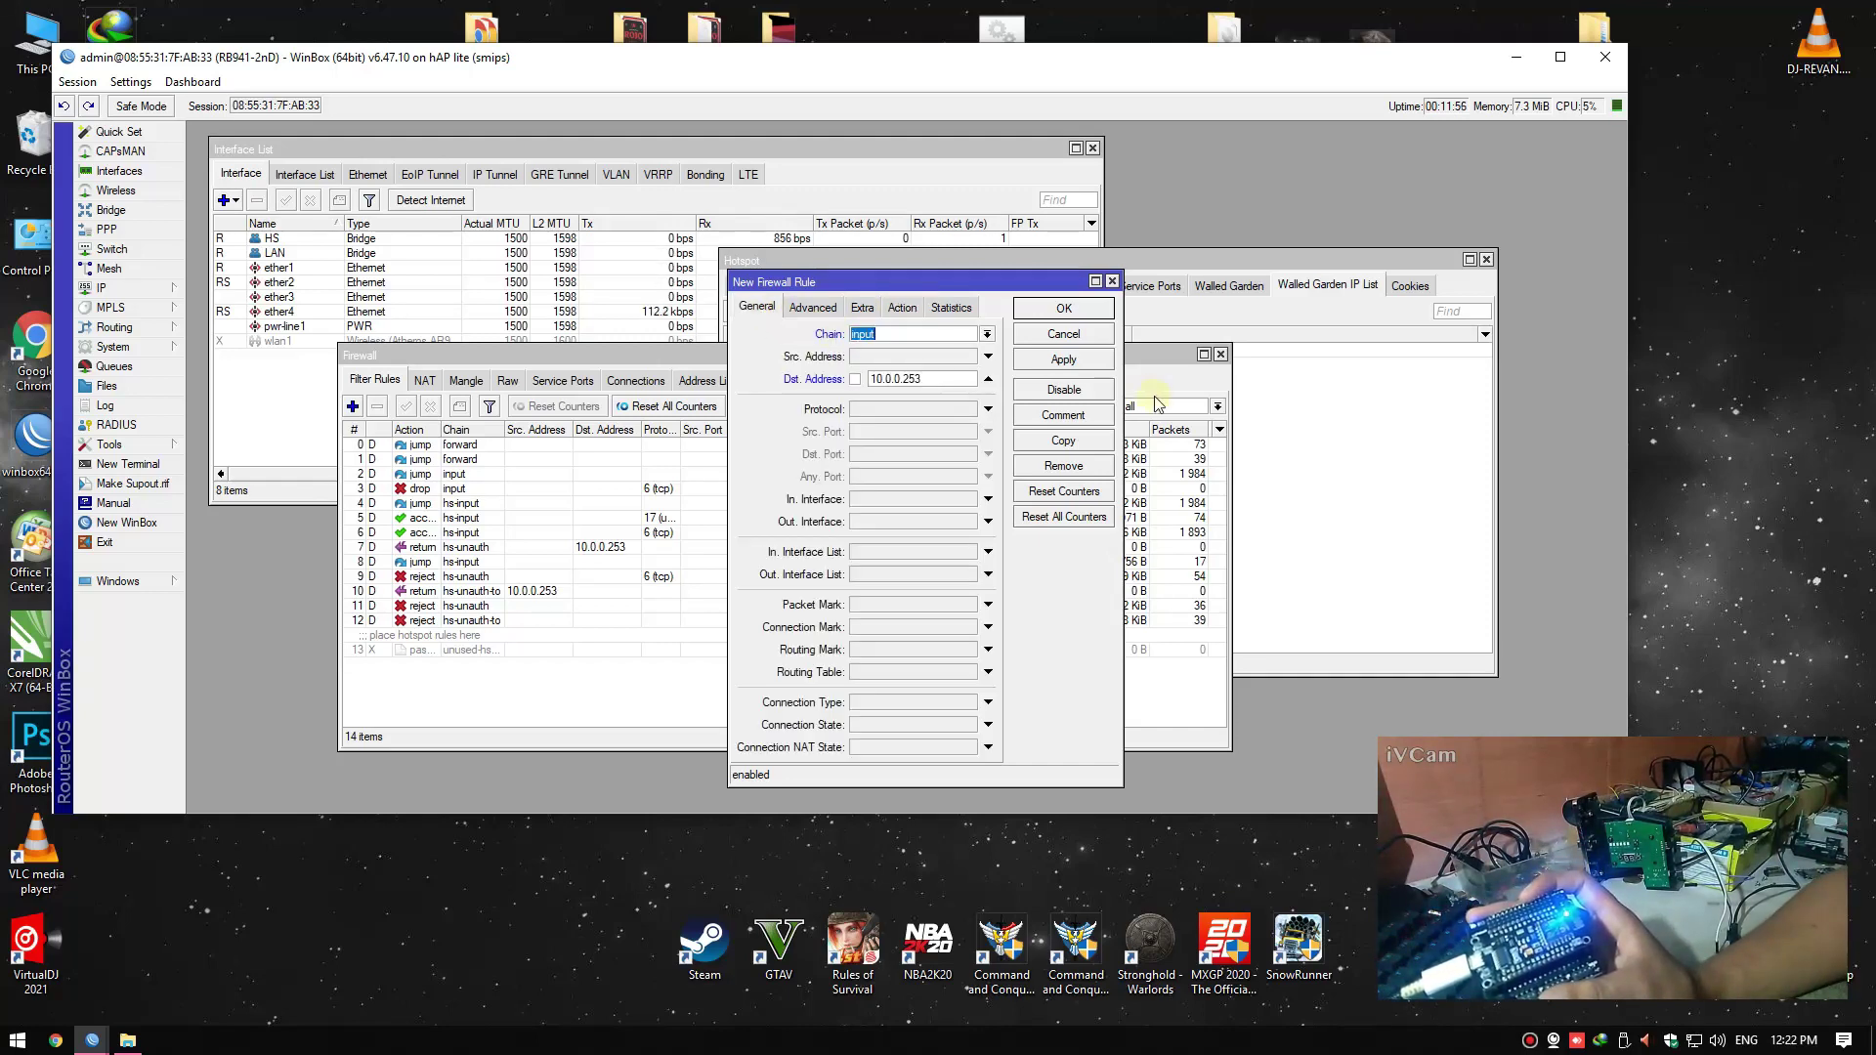
click(1065, 360)
click(1064, 311)
Drag the 10.0.0.253 accept rule to the top of the list as rule 0
drag(640, 664, 645, 457)
drag(637, 430, 637, 436)
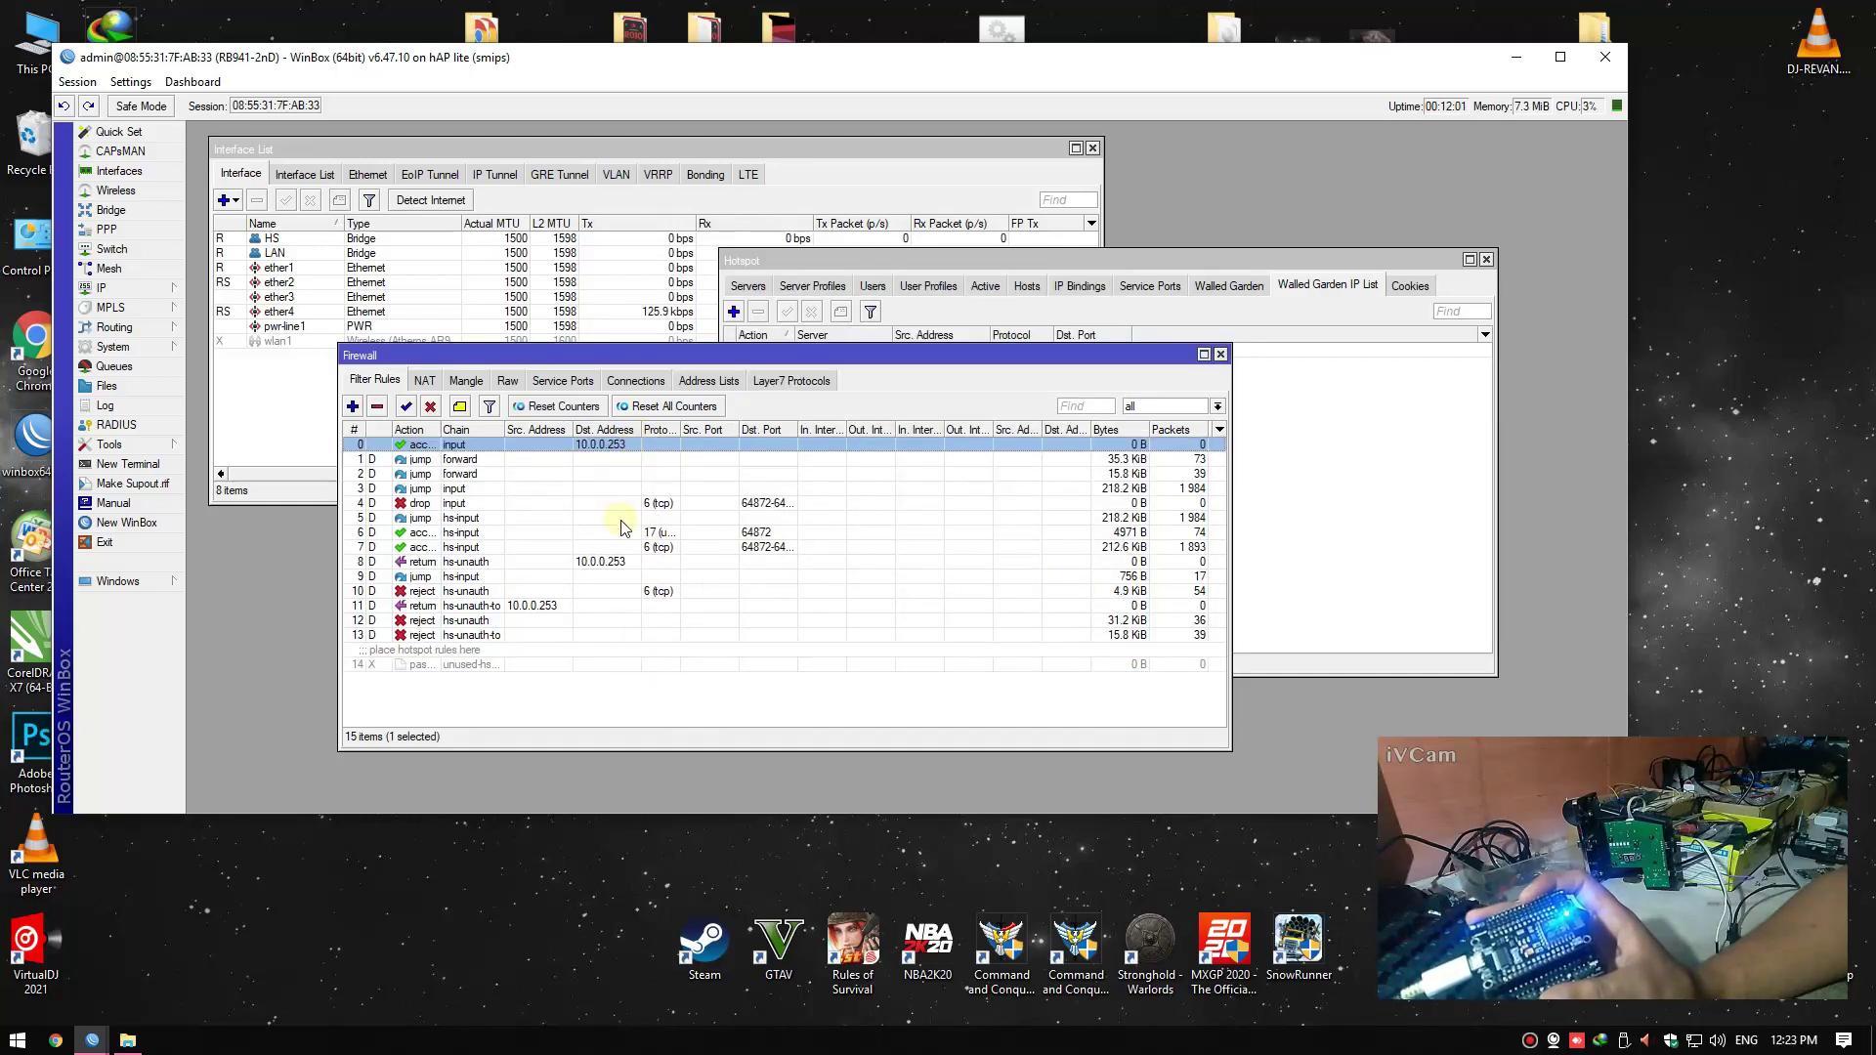
click(554, 565)
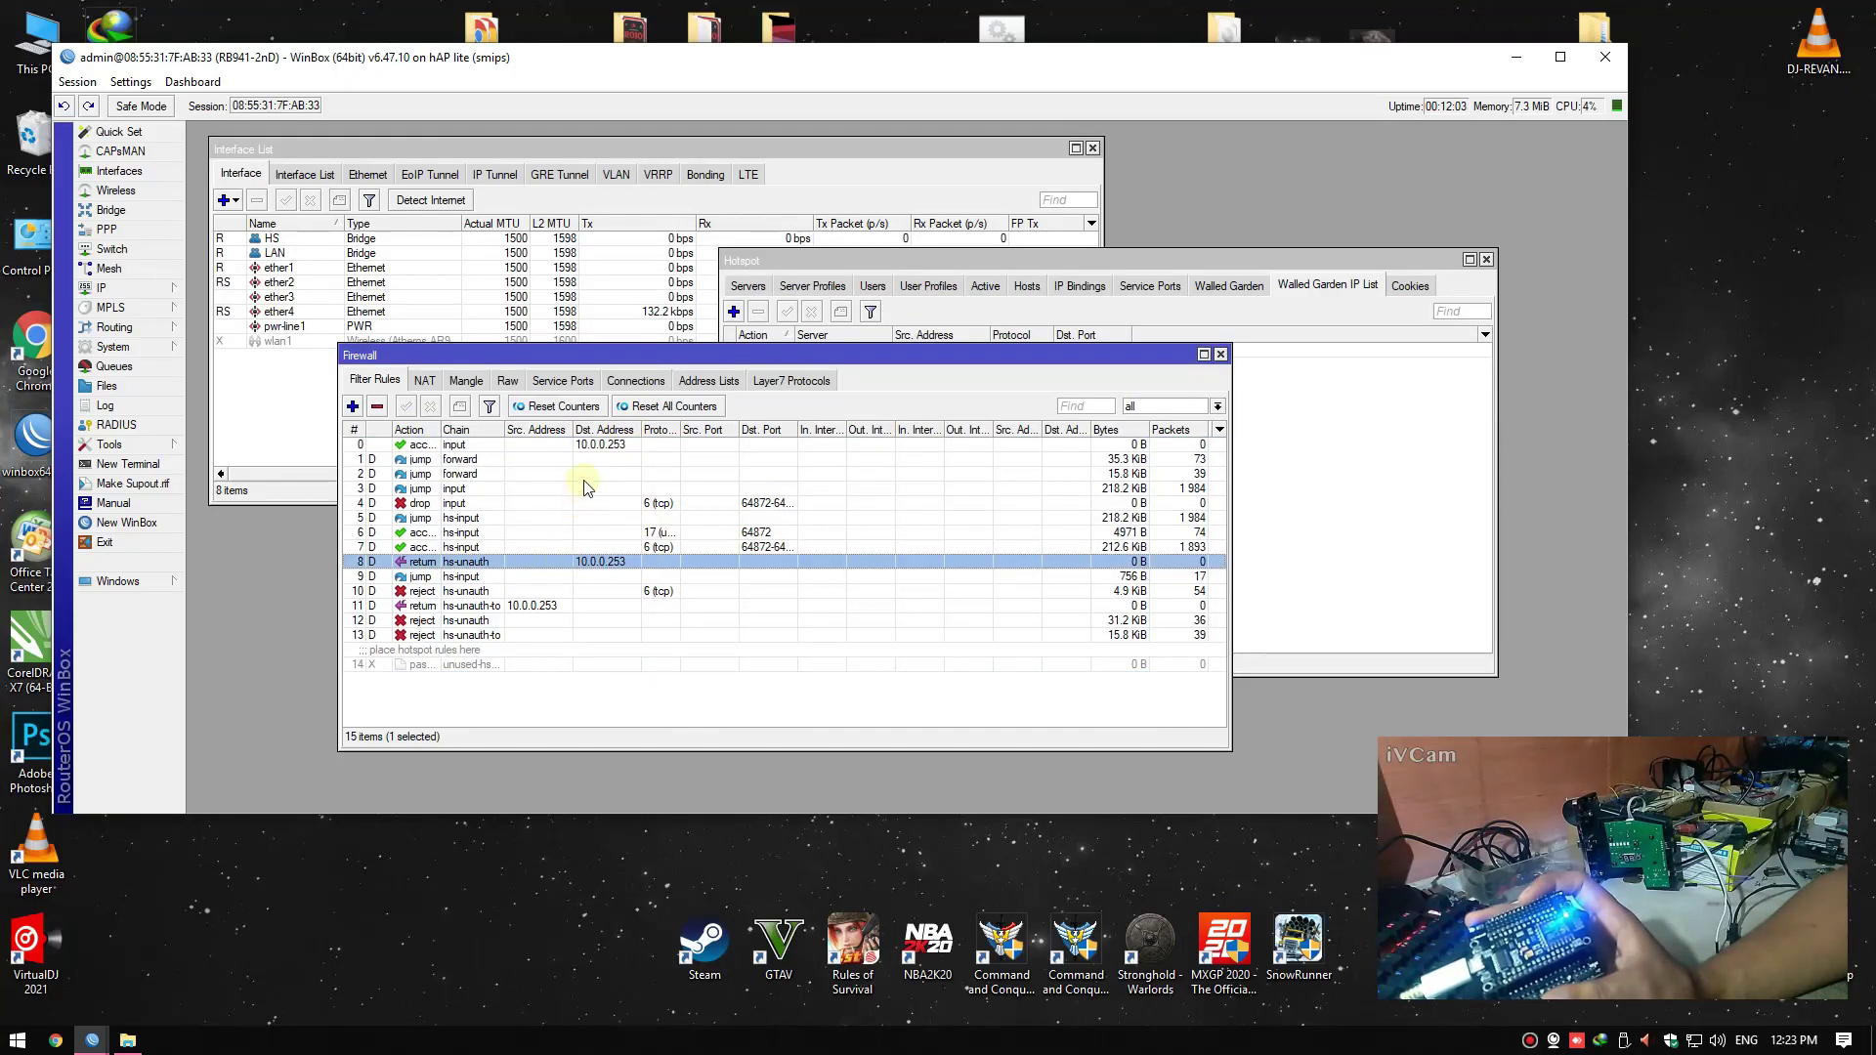
click(583, 445)
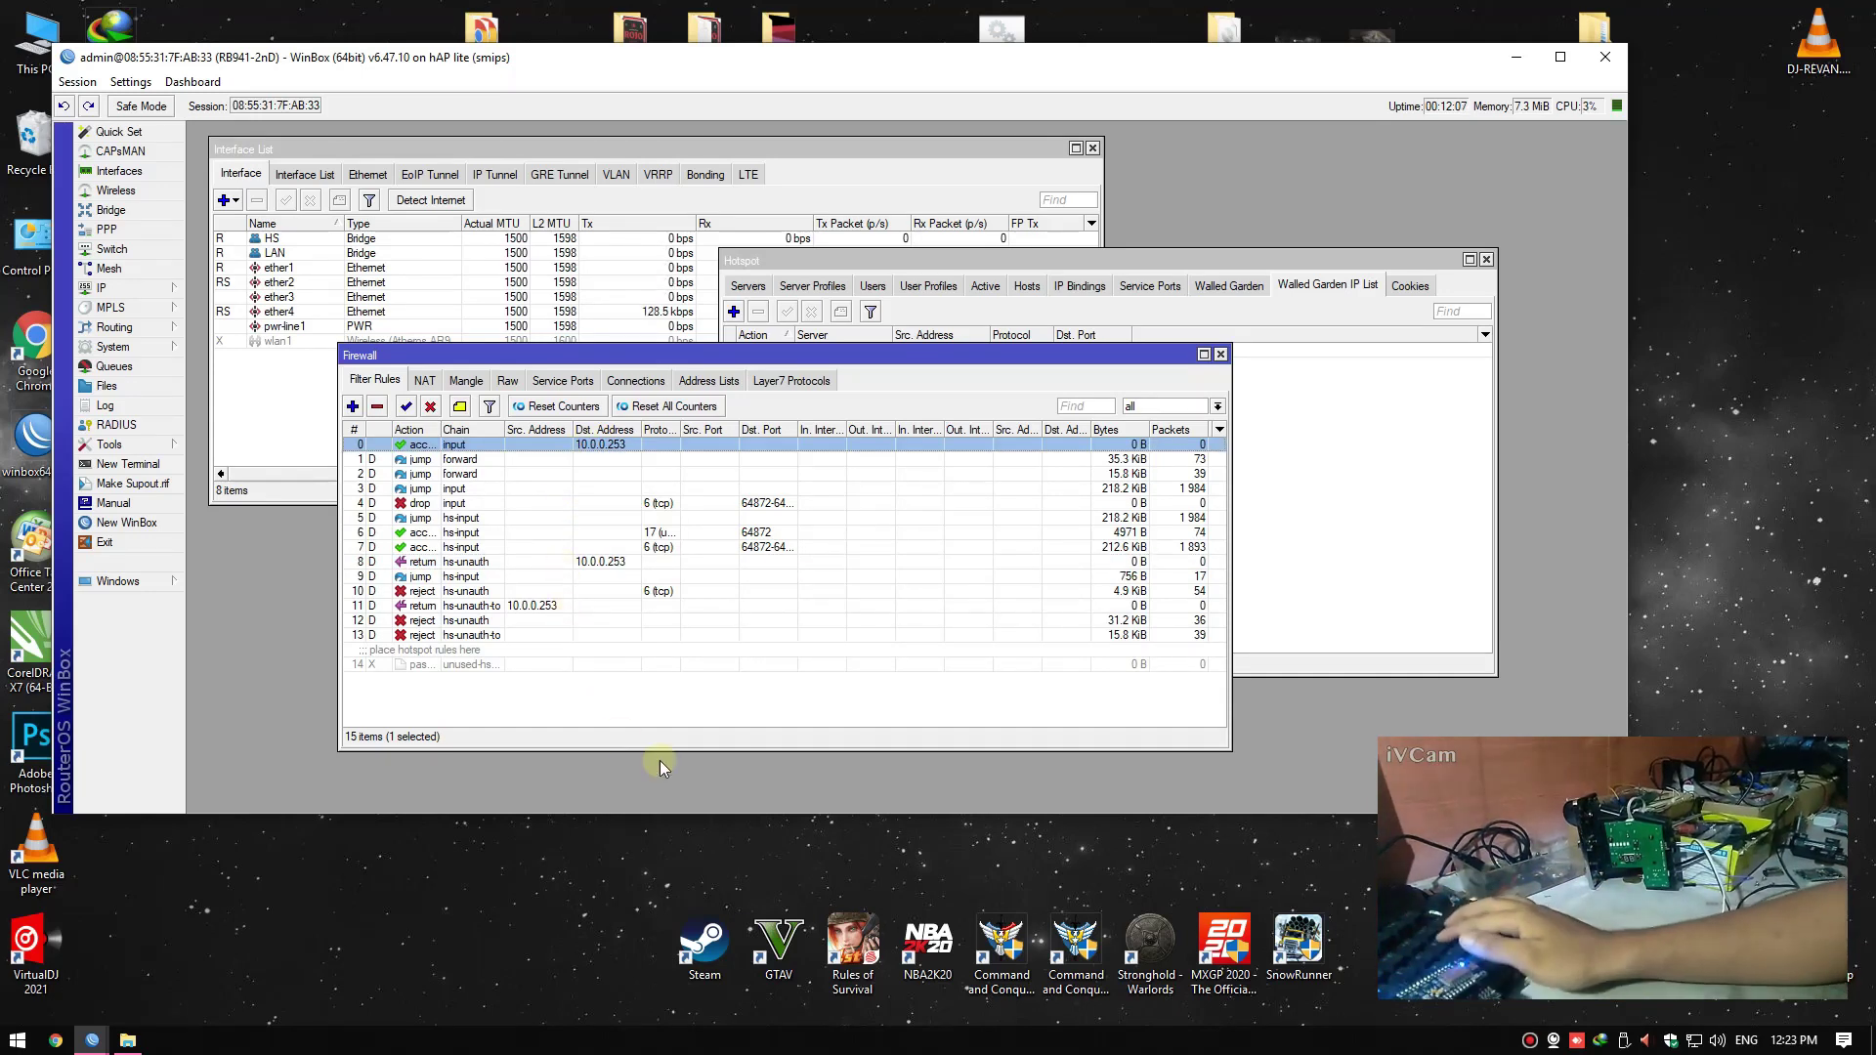
drag(782, 354, 846, 341)
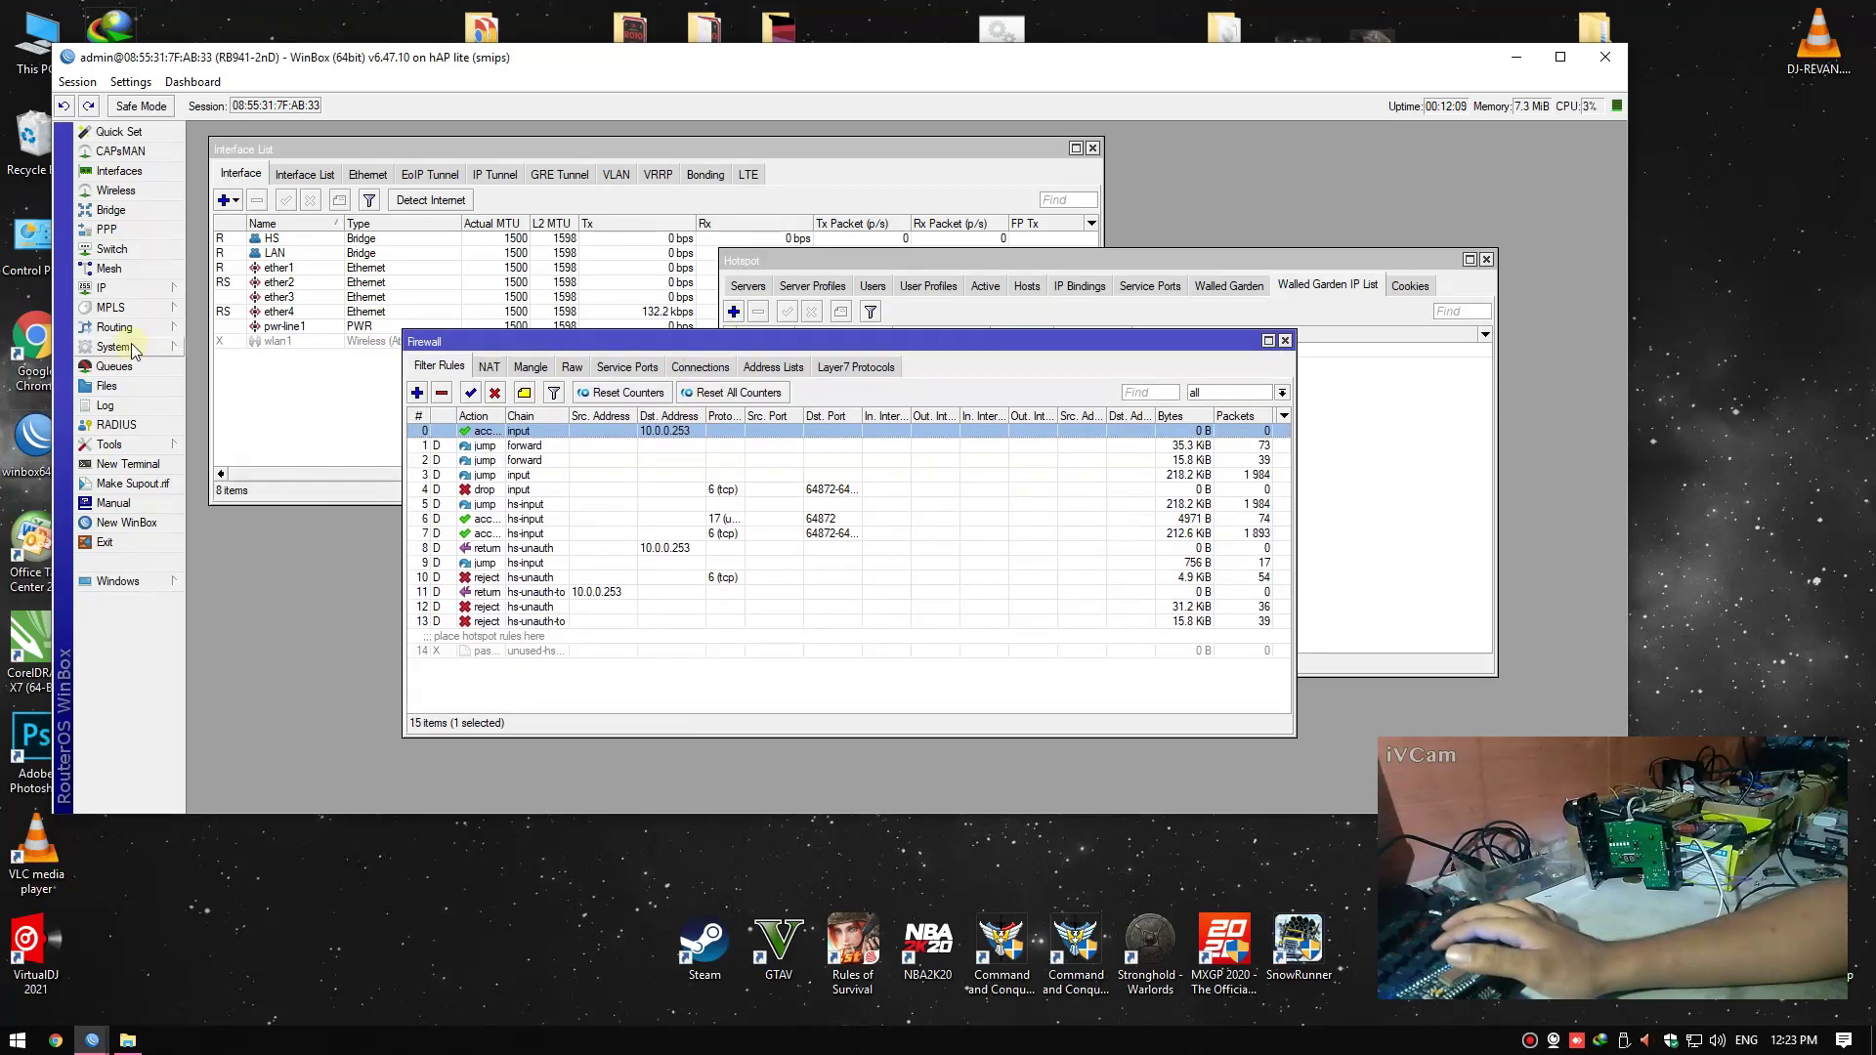
Start a new router user named hotspot in the full group
click(128, 352)
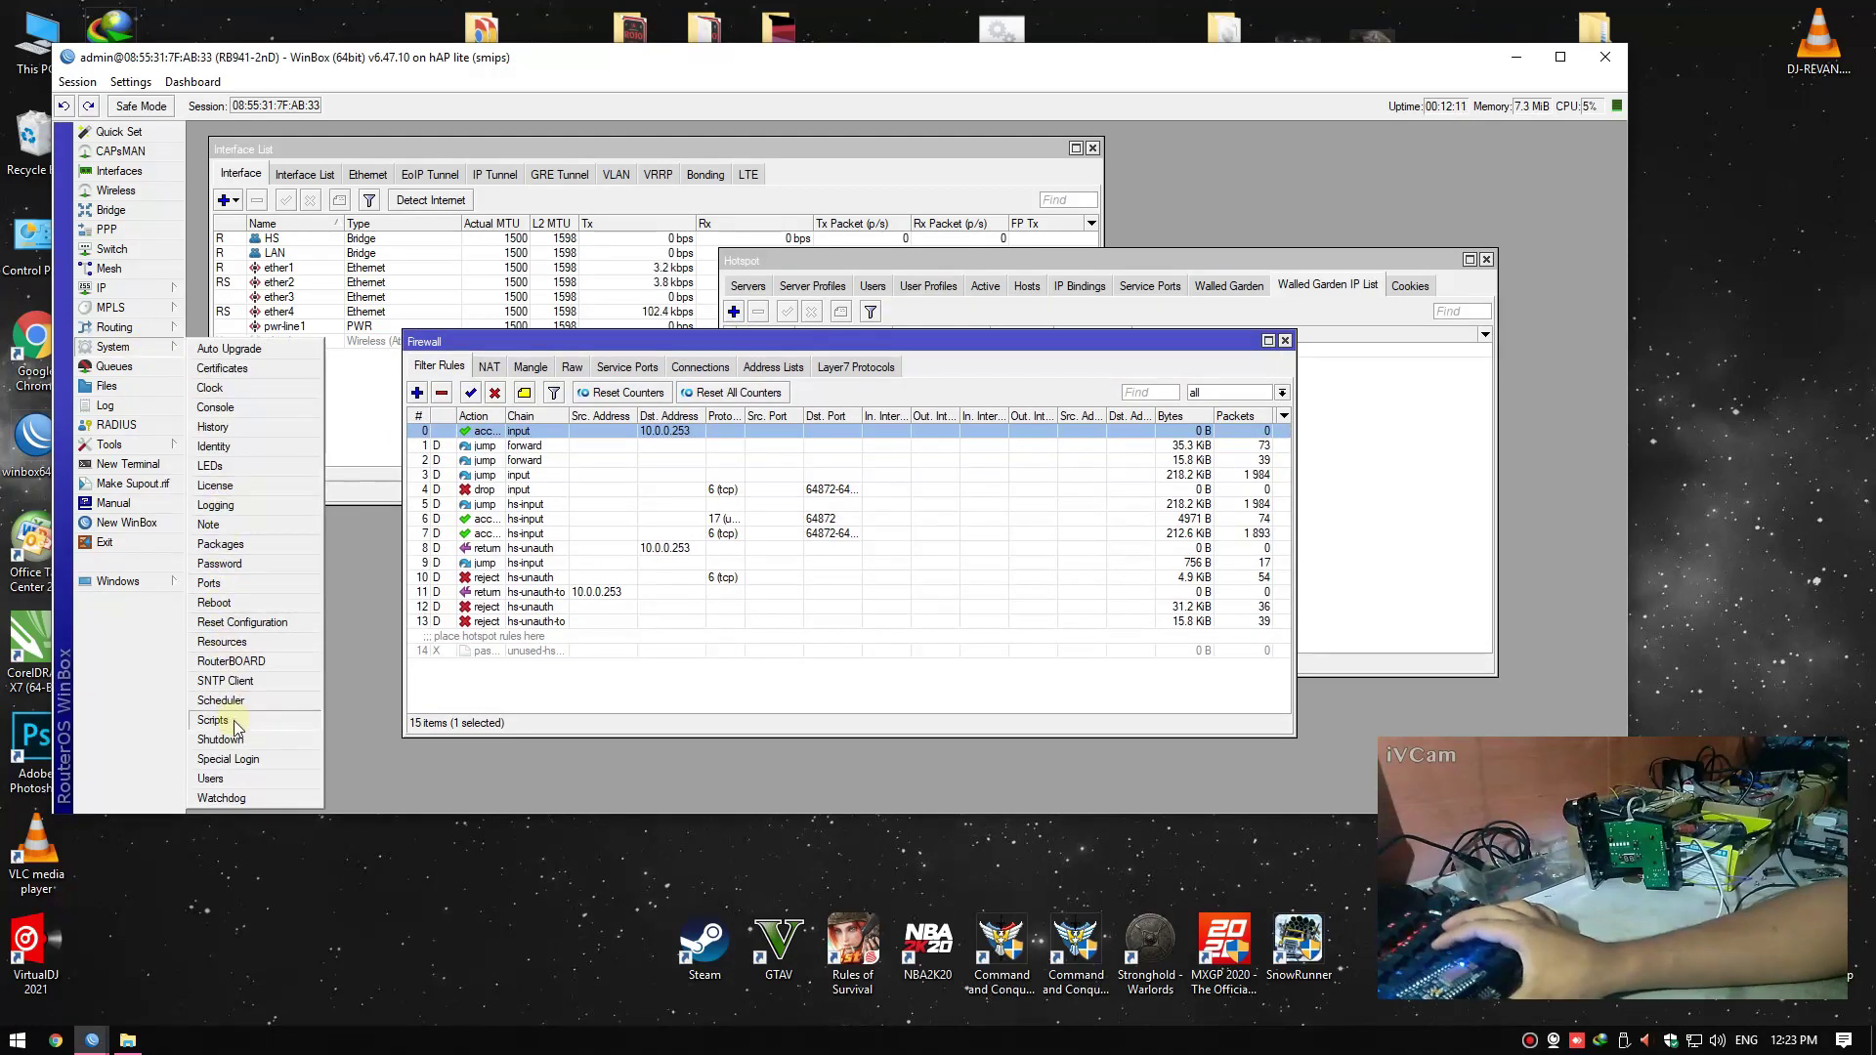
click(213, 779)
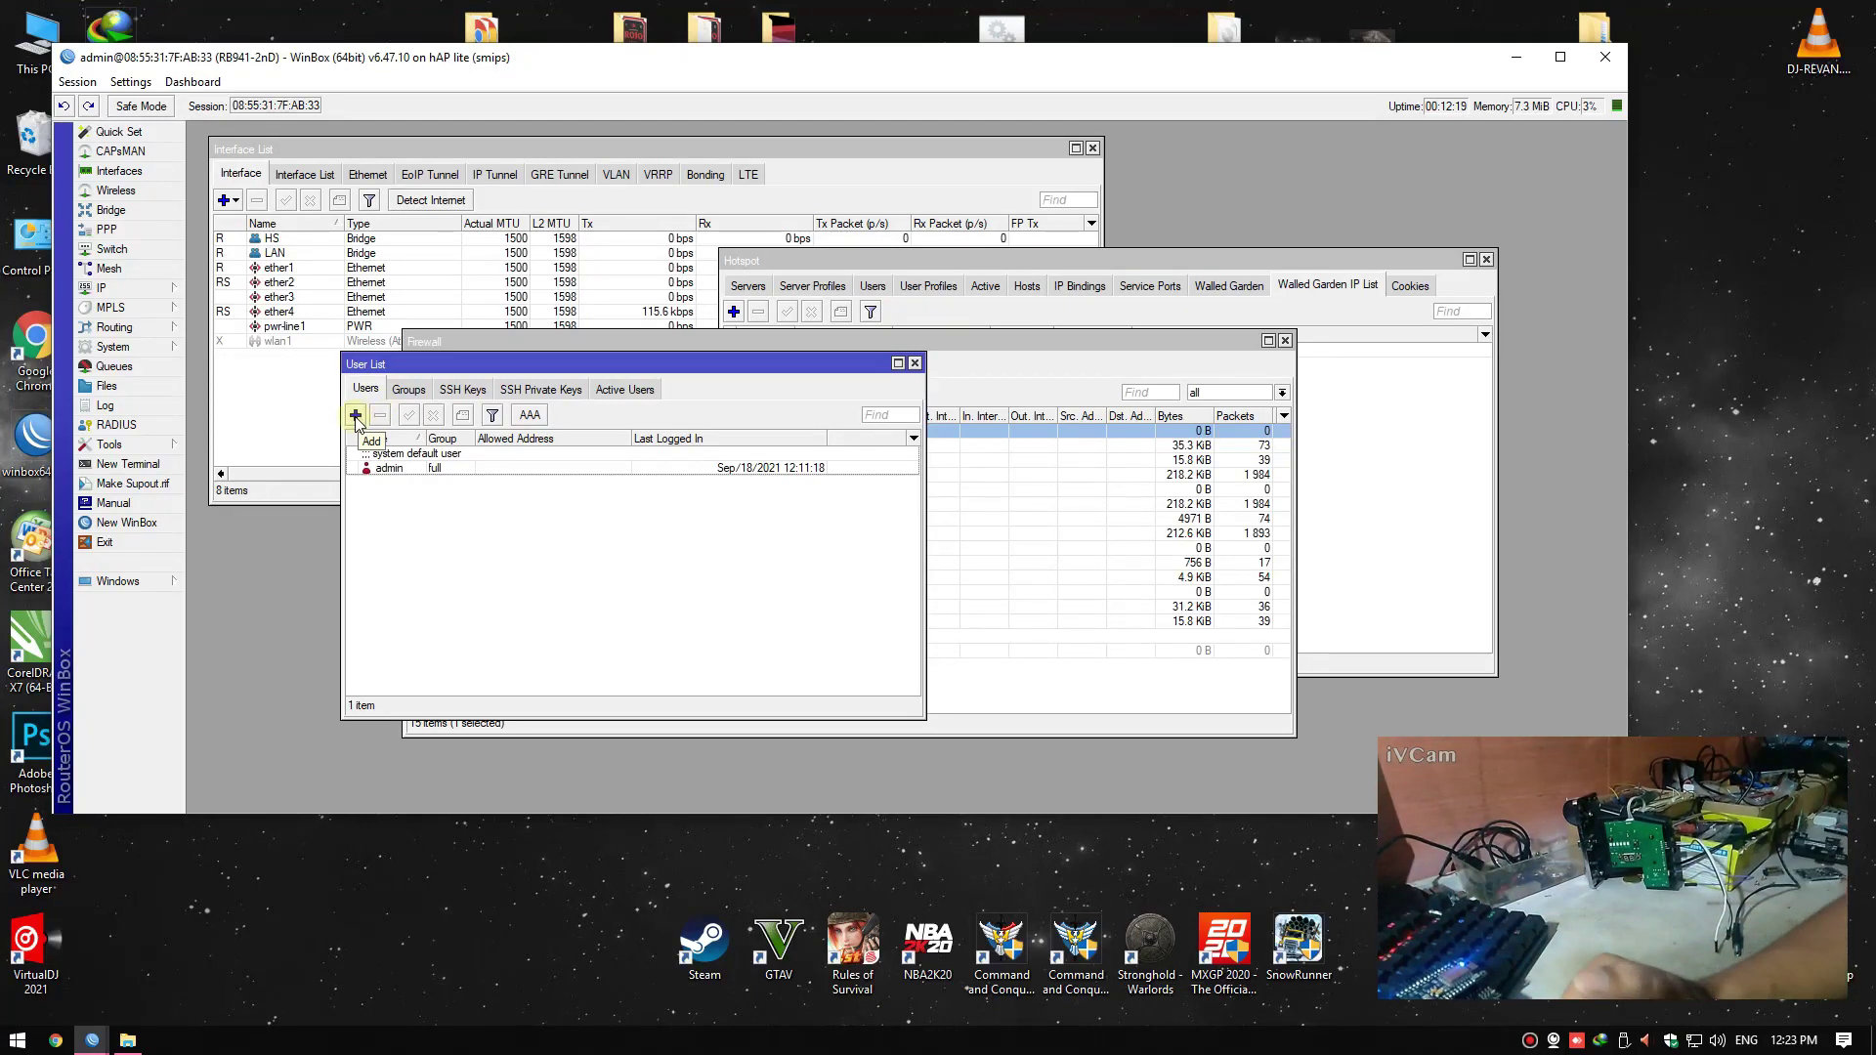
click(355, 416)
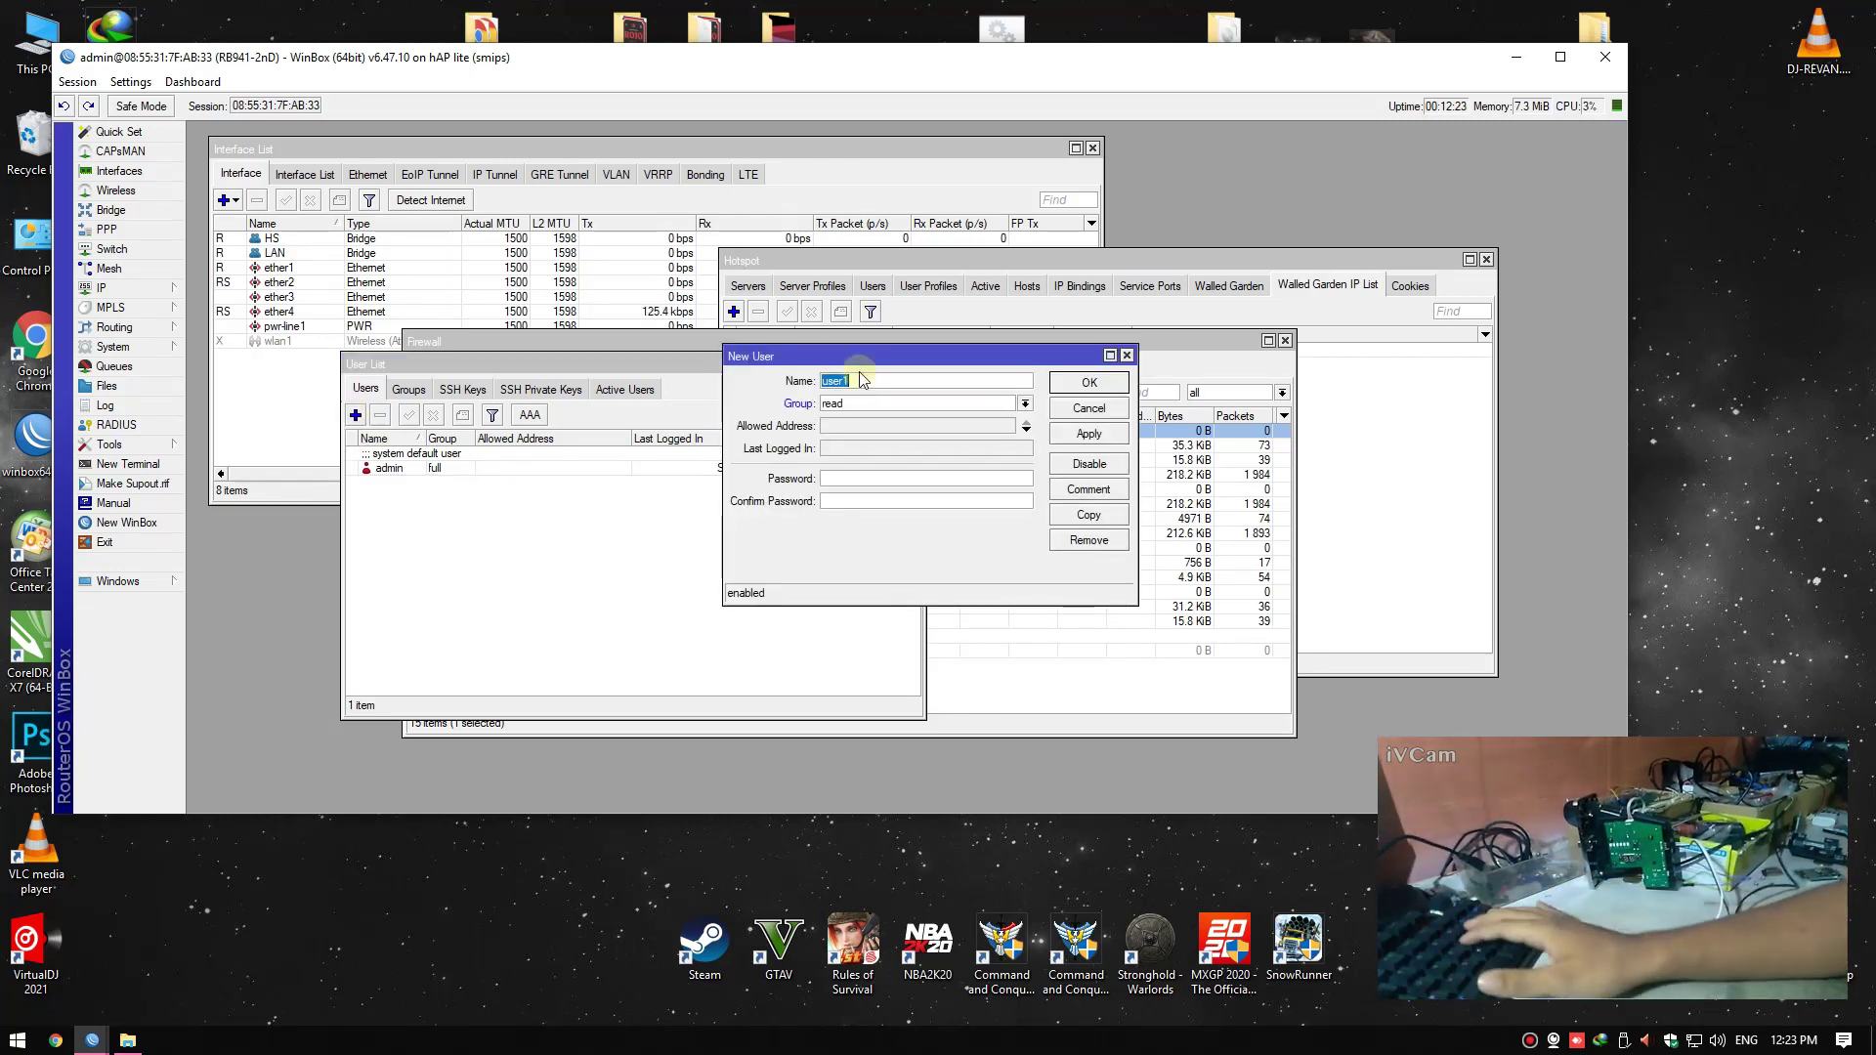
drag(863, 362, 526, 501)
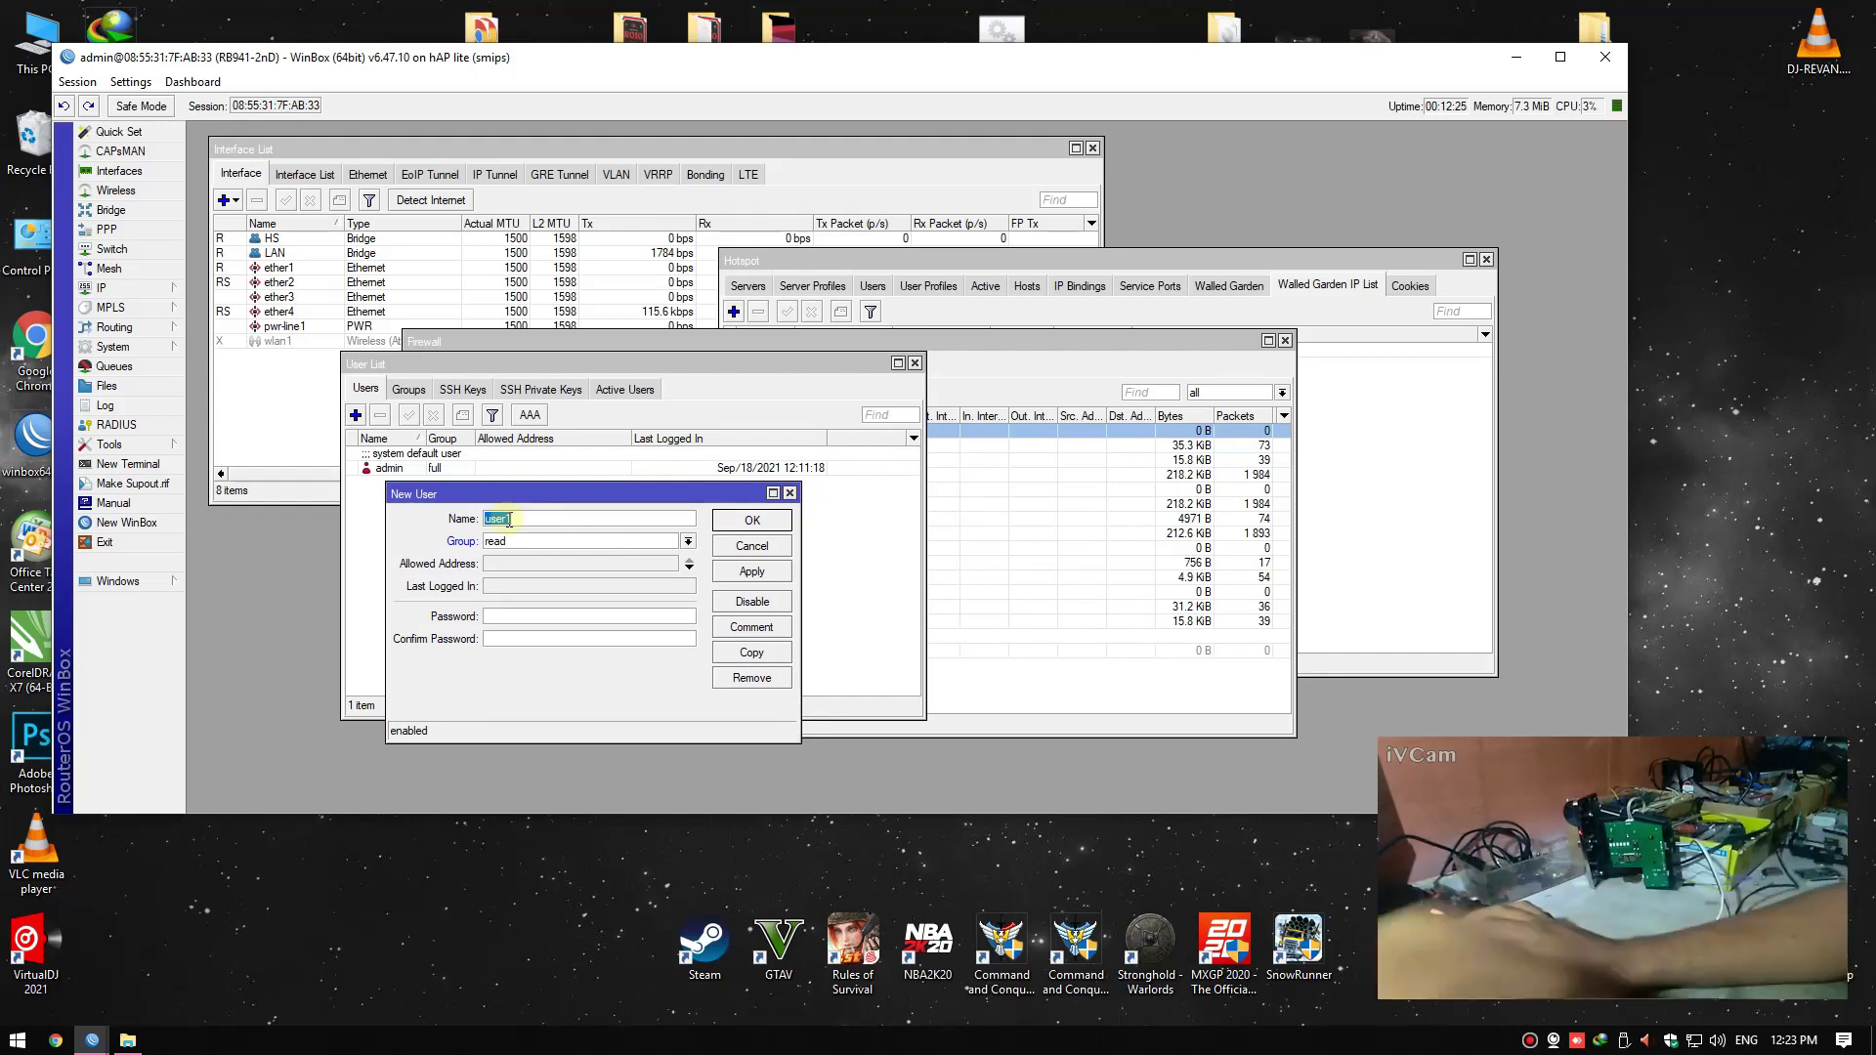
text(hotspot)
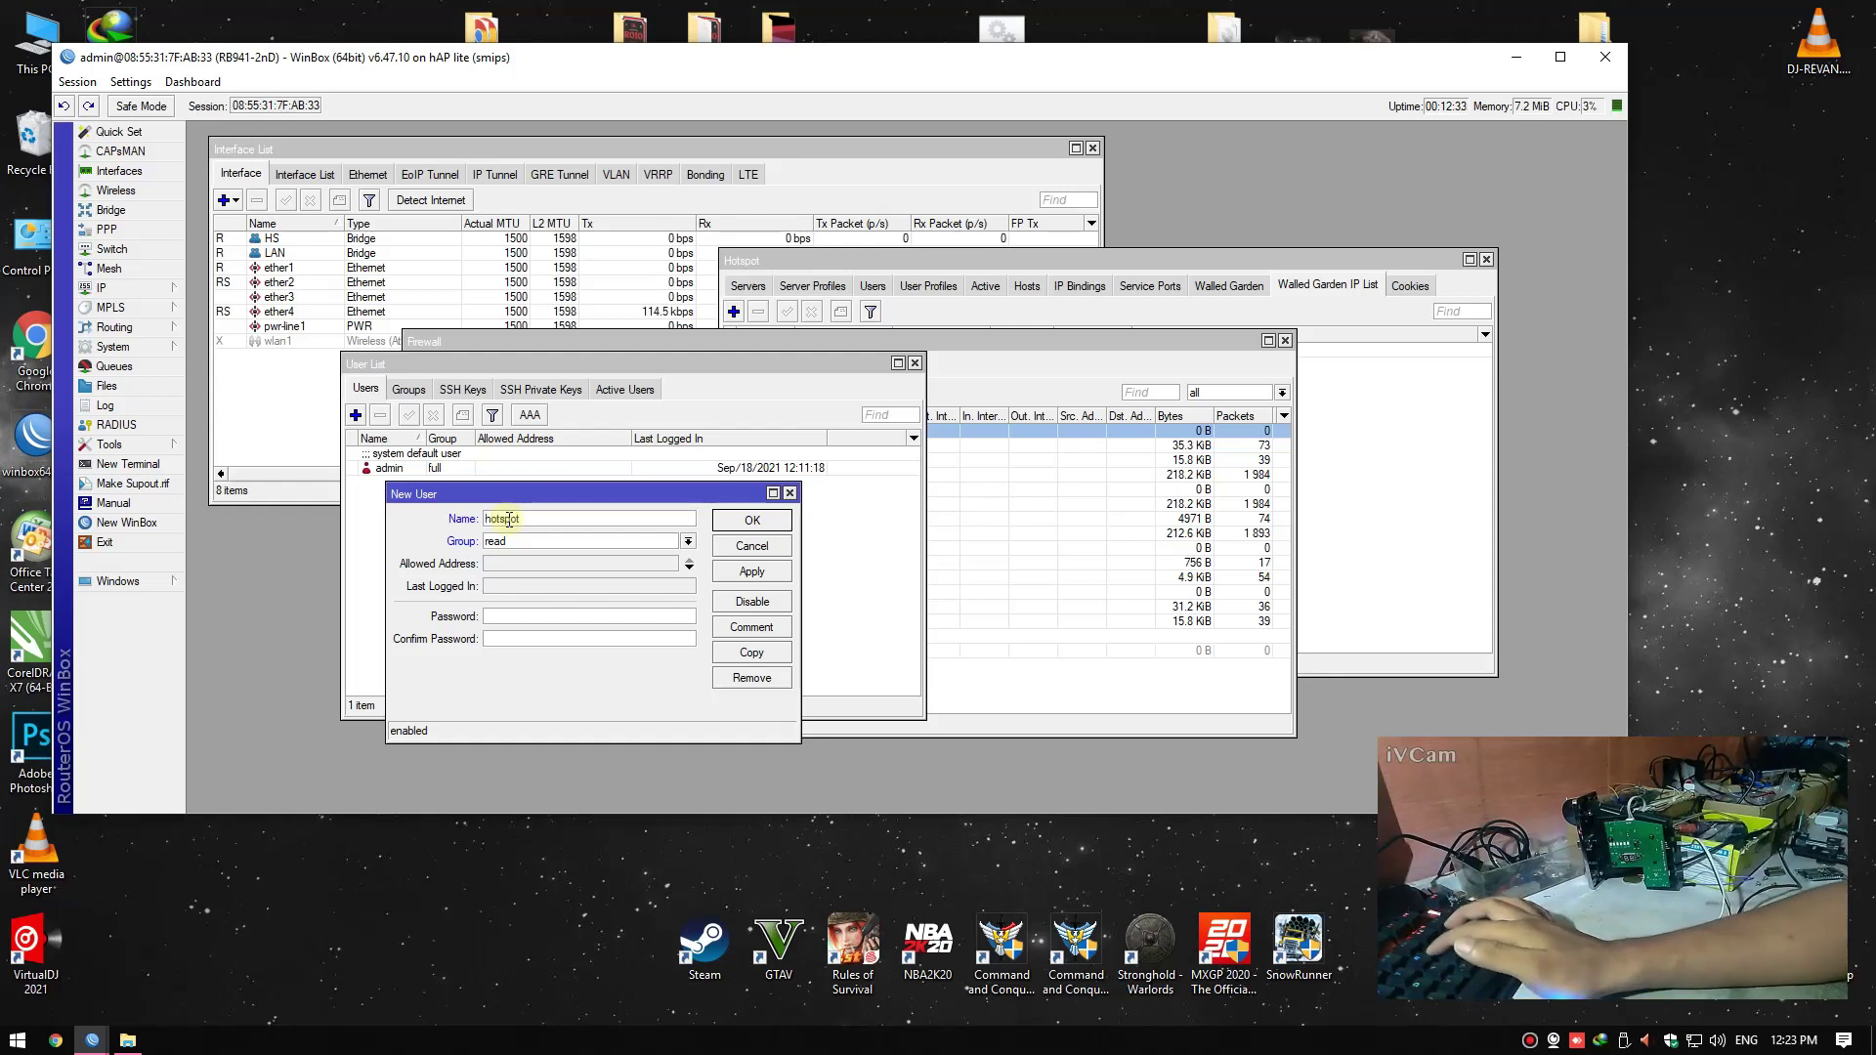
click(499, 540)
click(503, 554)
Set and confirm the user's password, save, and rearrange the User List and Firewall windows
click(504, 617)
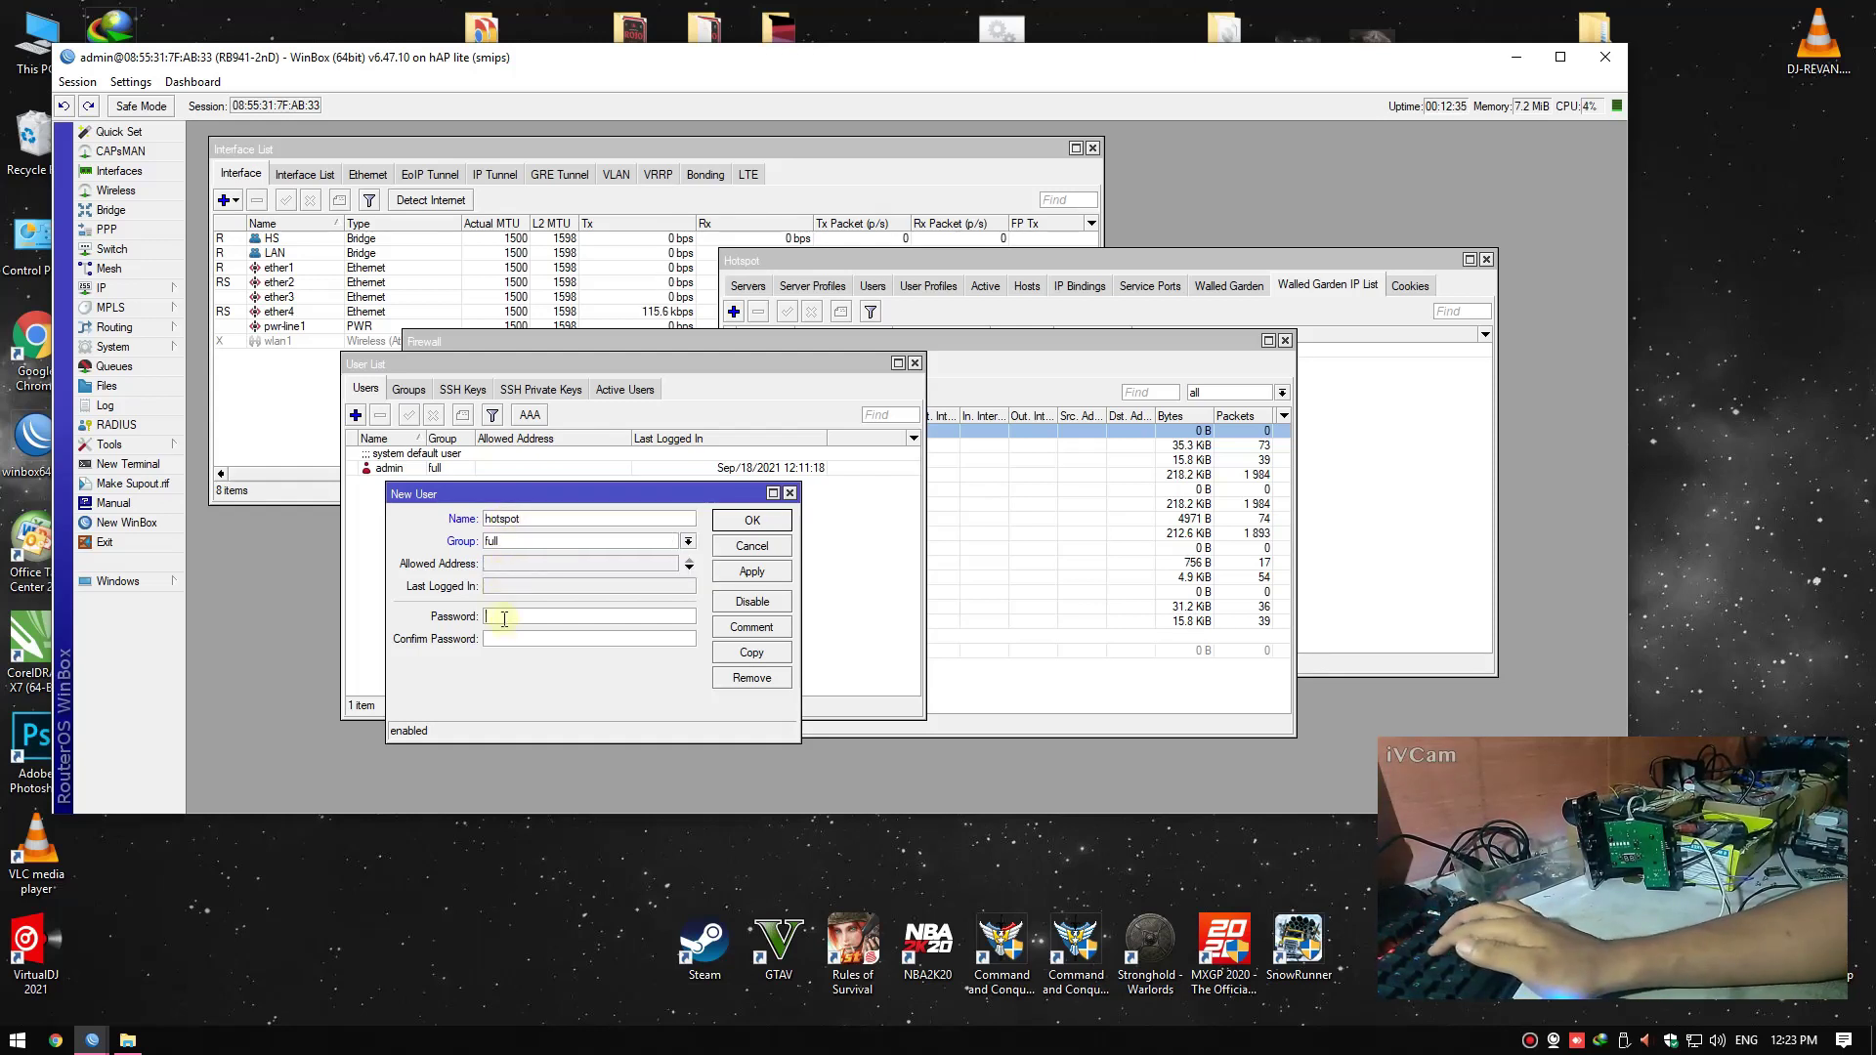
text(12)
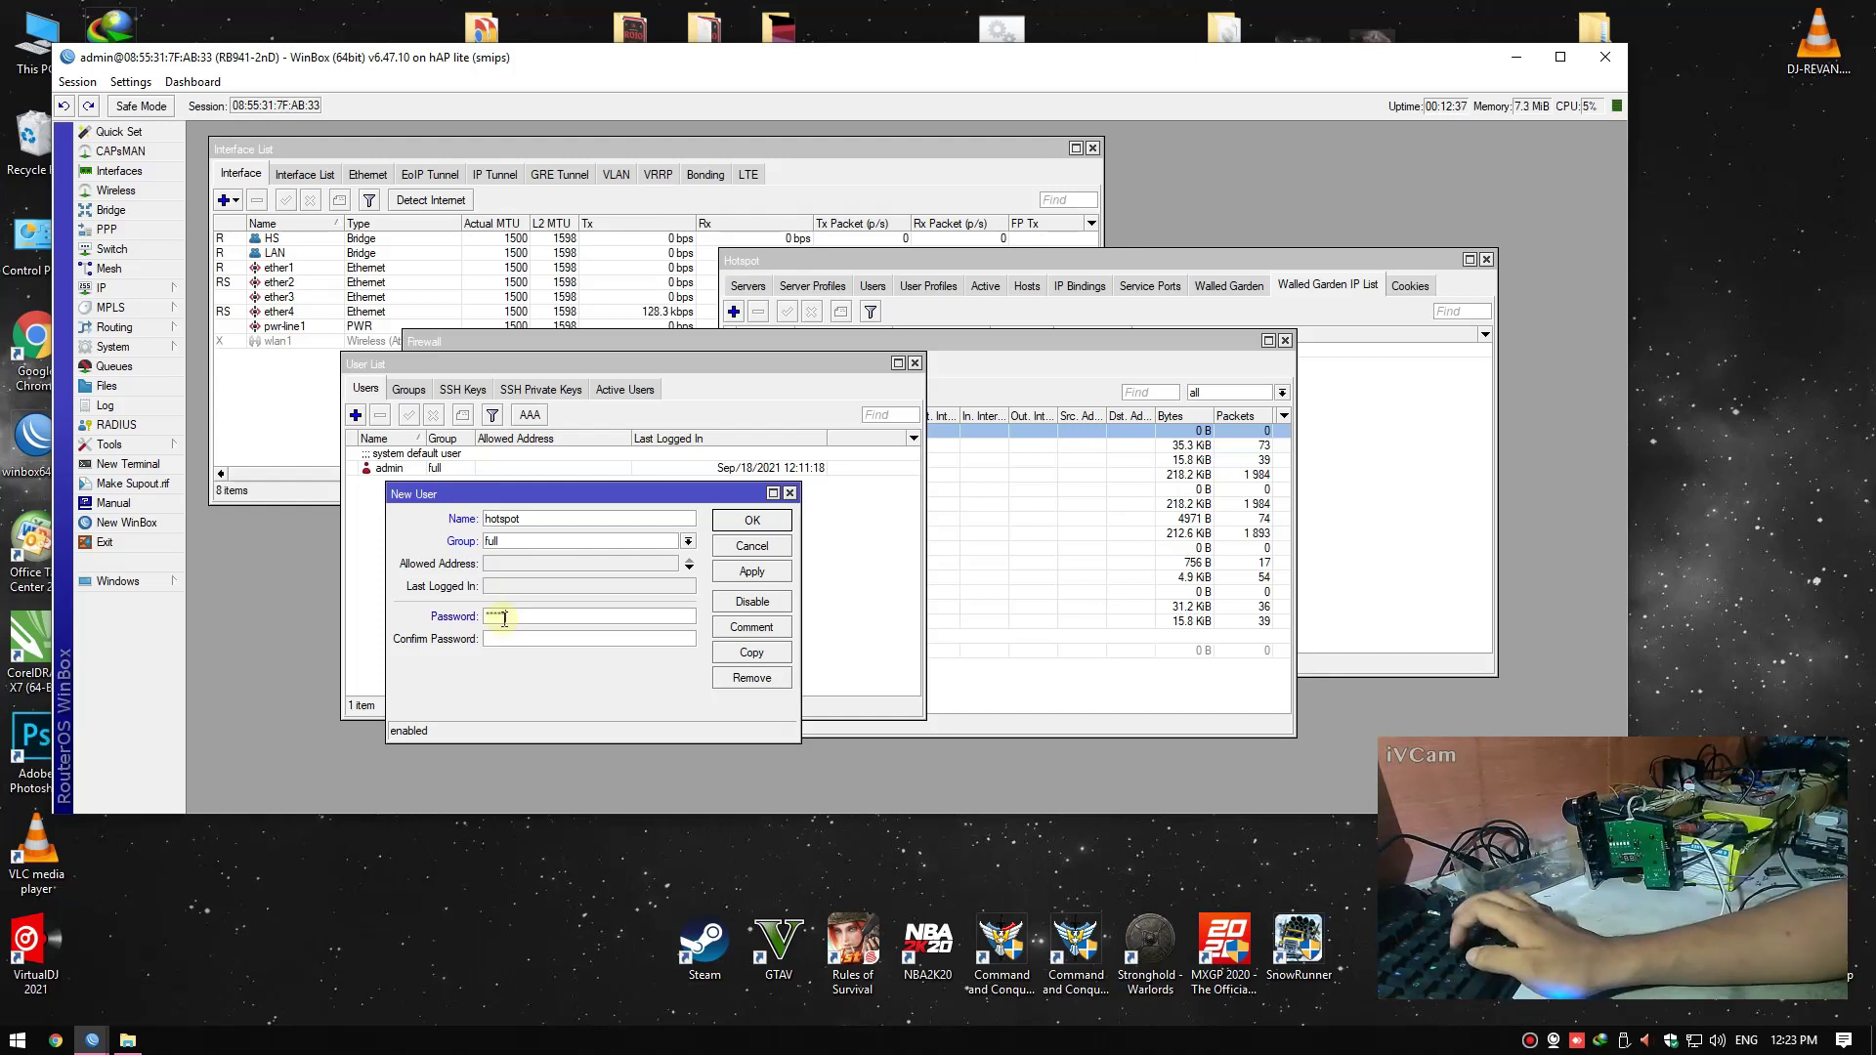
key(Tab)
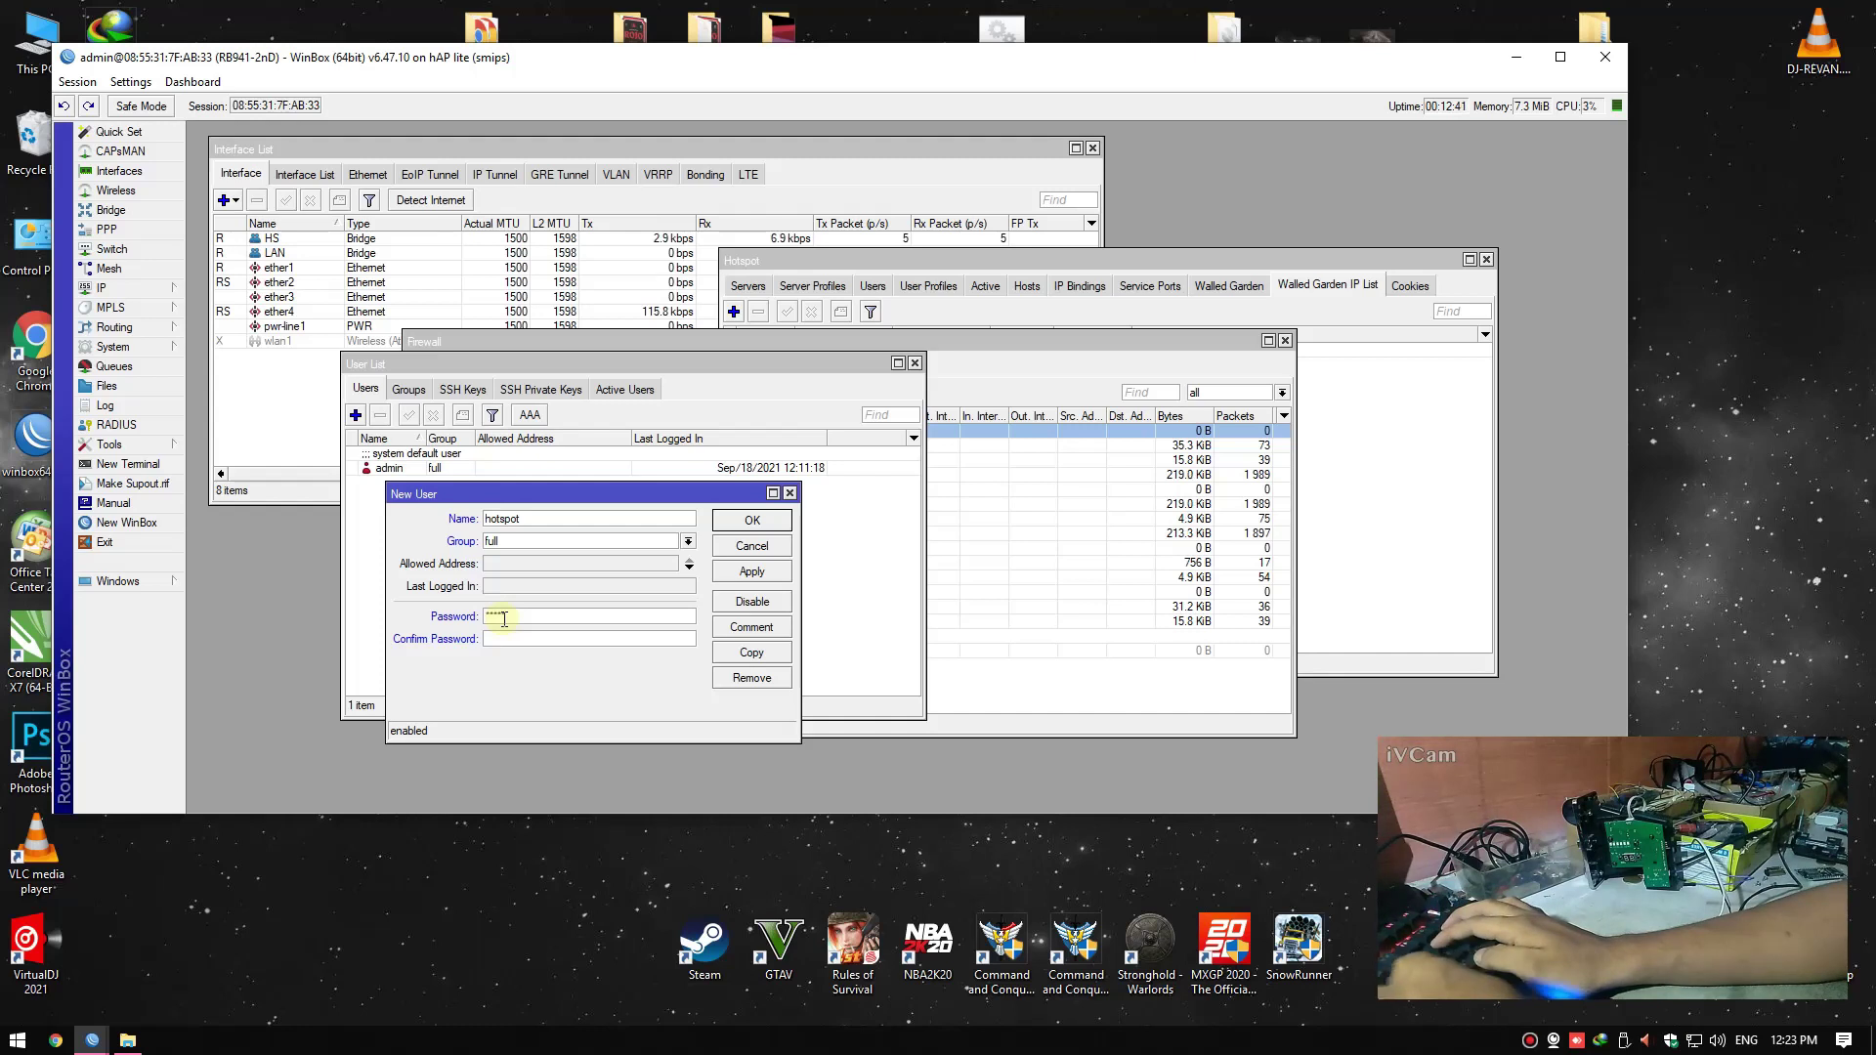
text(12)
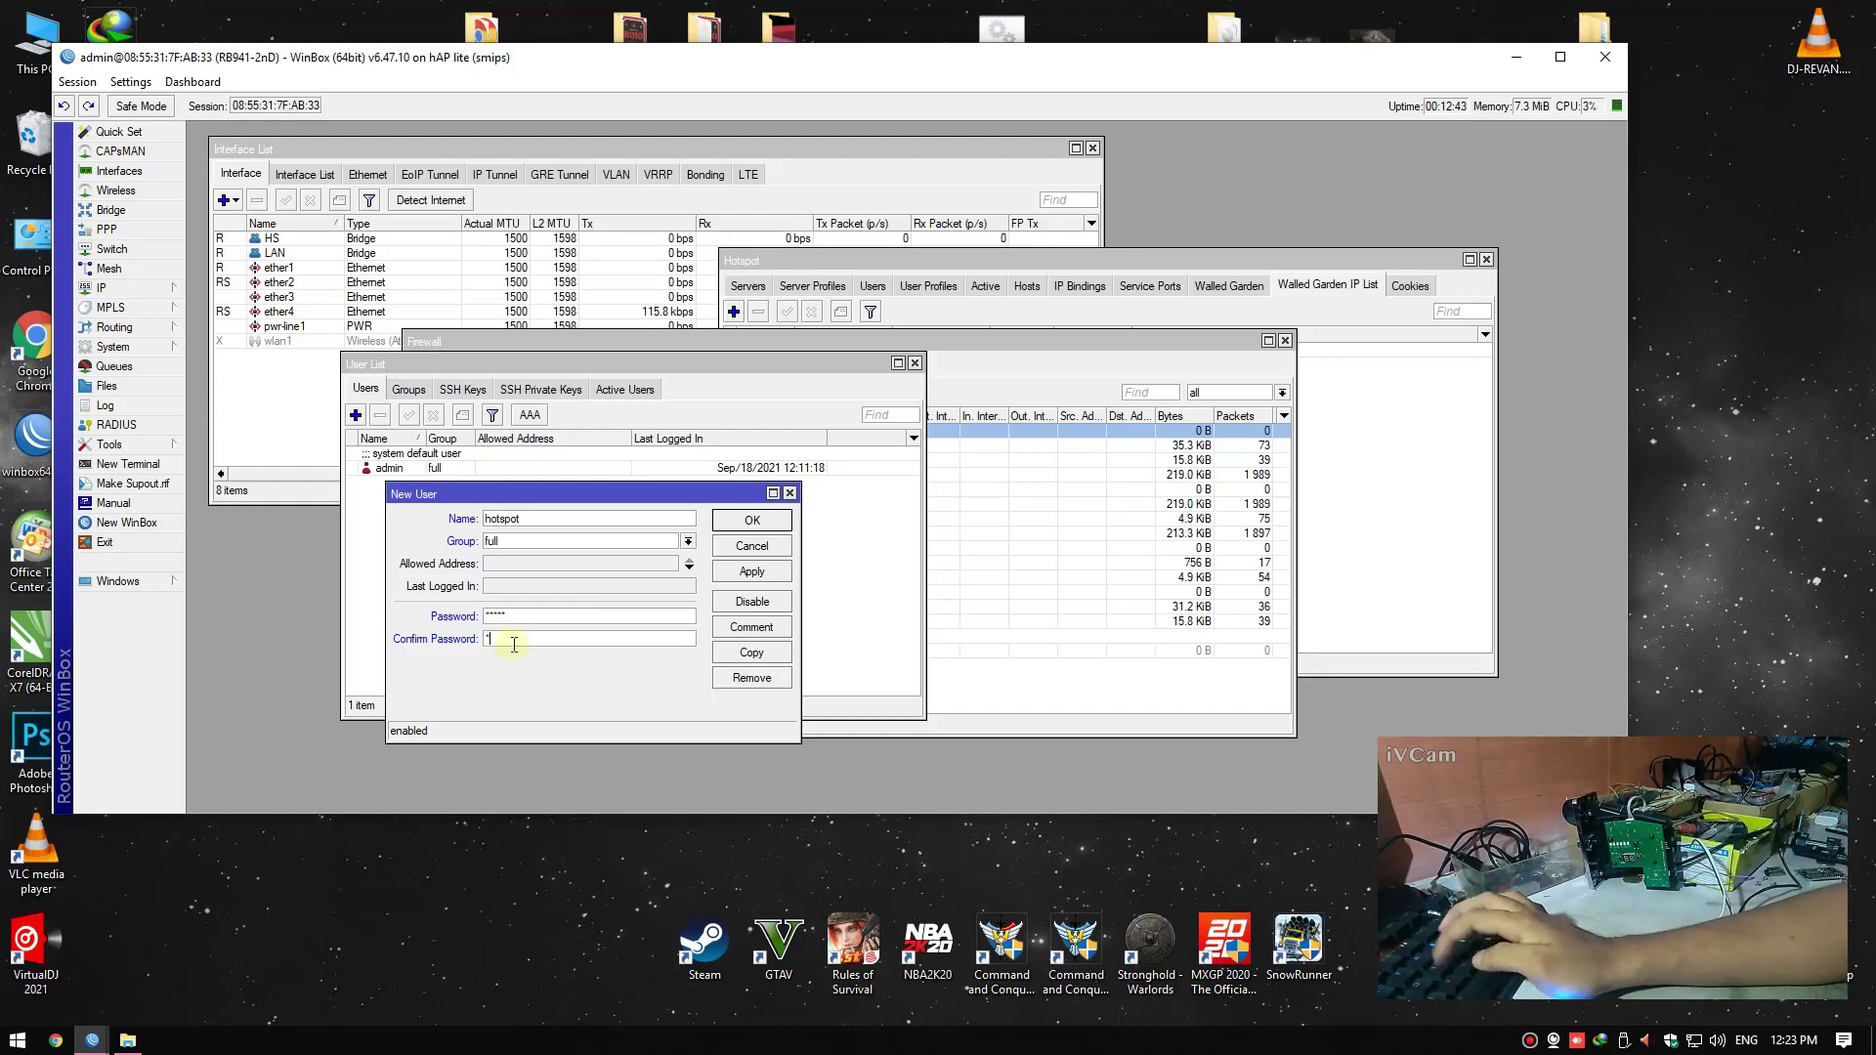
text(345)
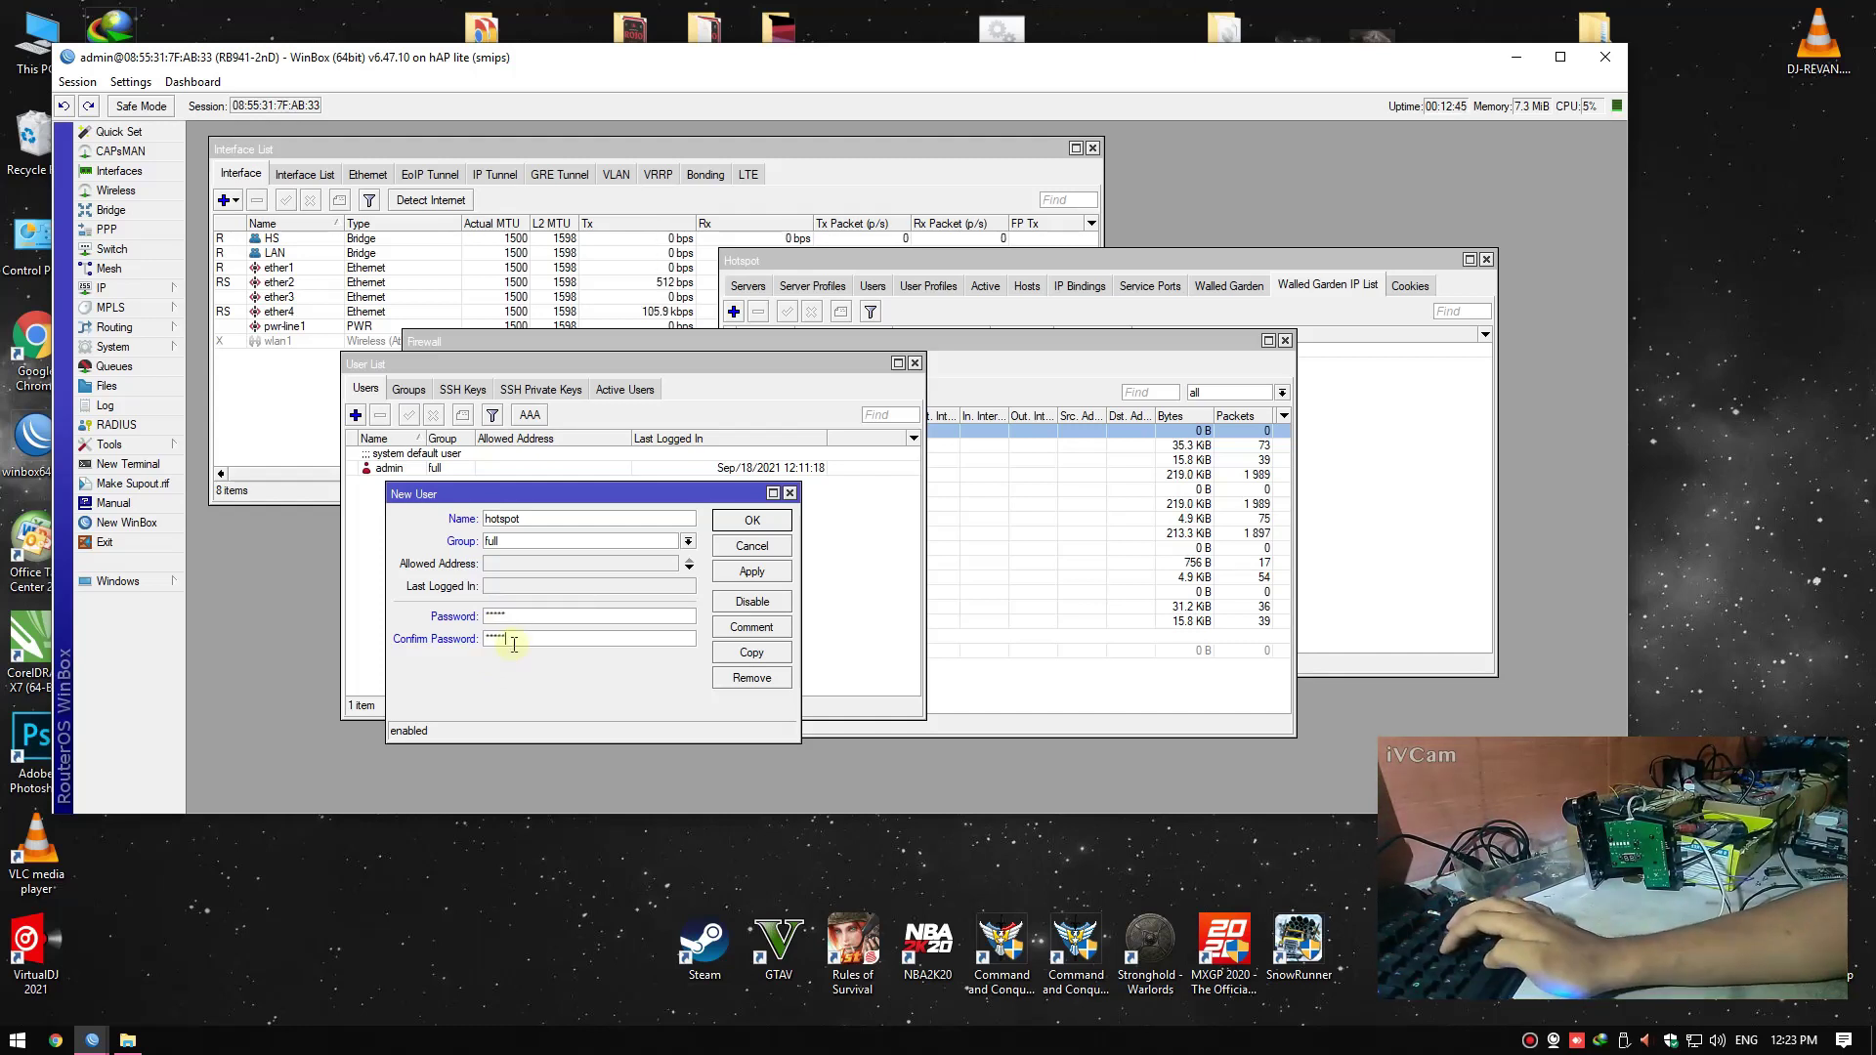
click(752, 572)
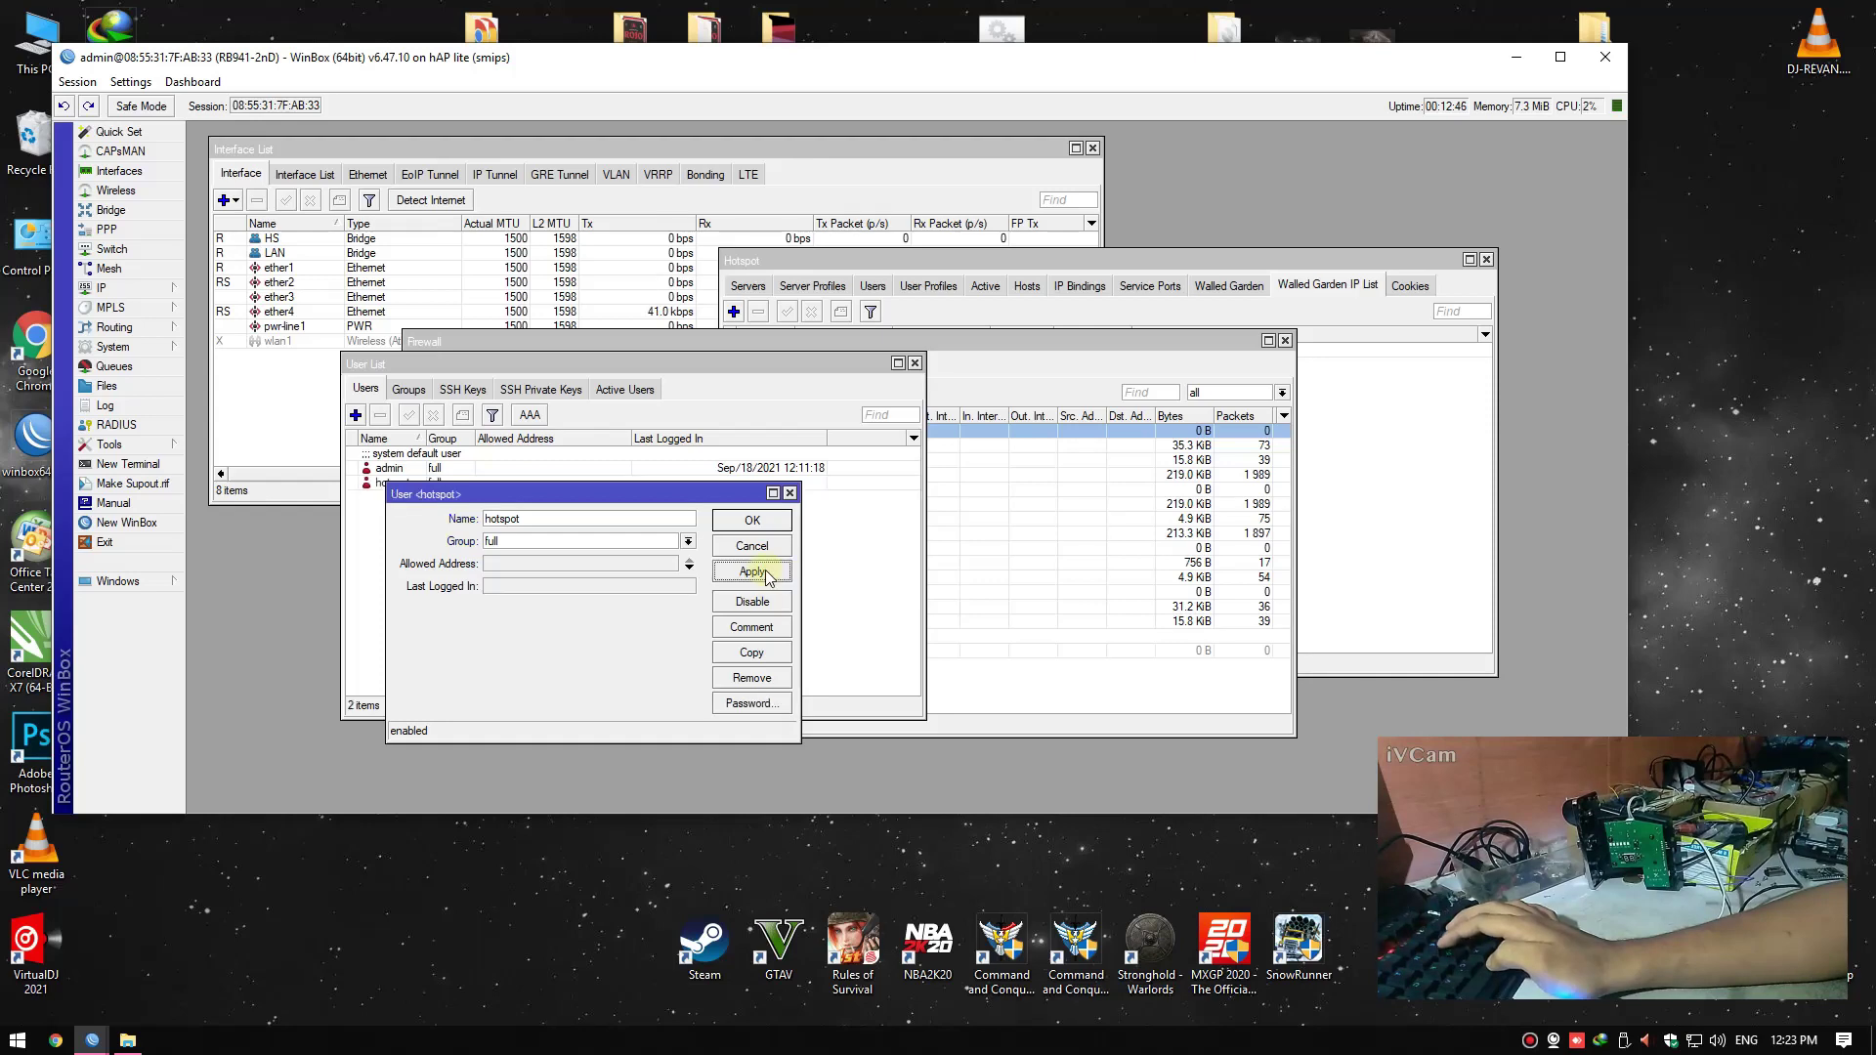
click(752, 520)
drag(711, 363, 599, 407)
drag(929, 334, 1113, 325)
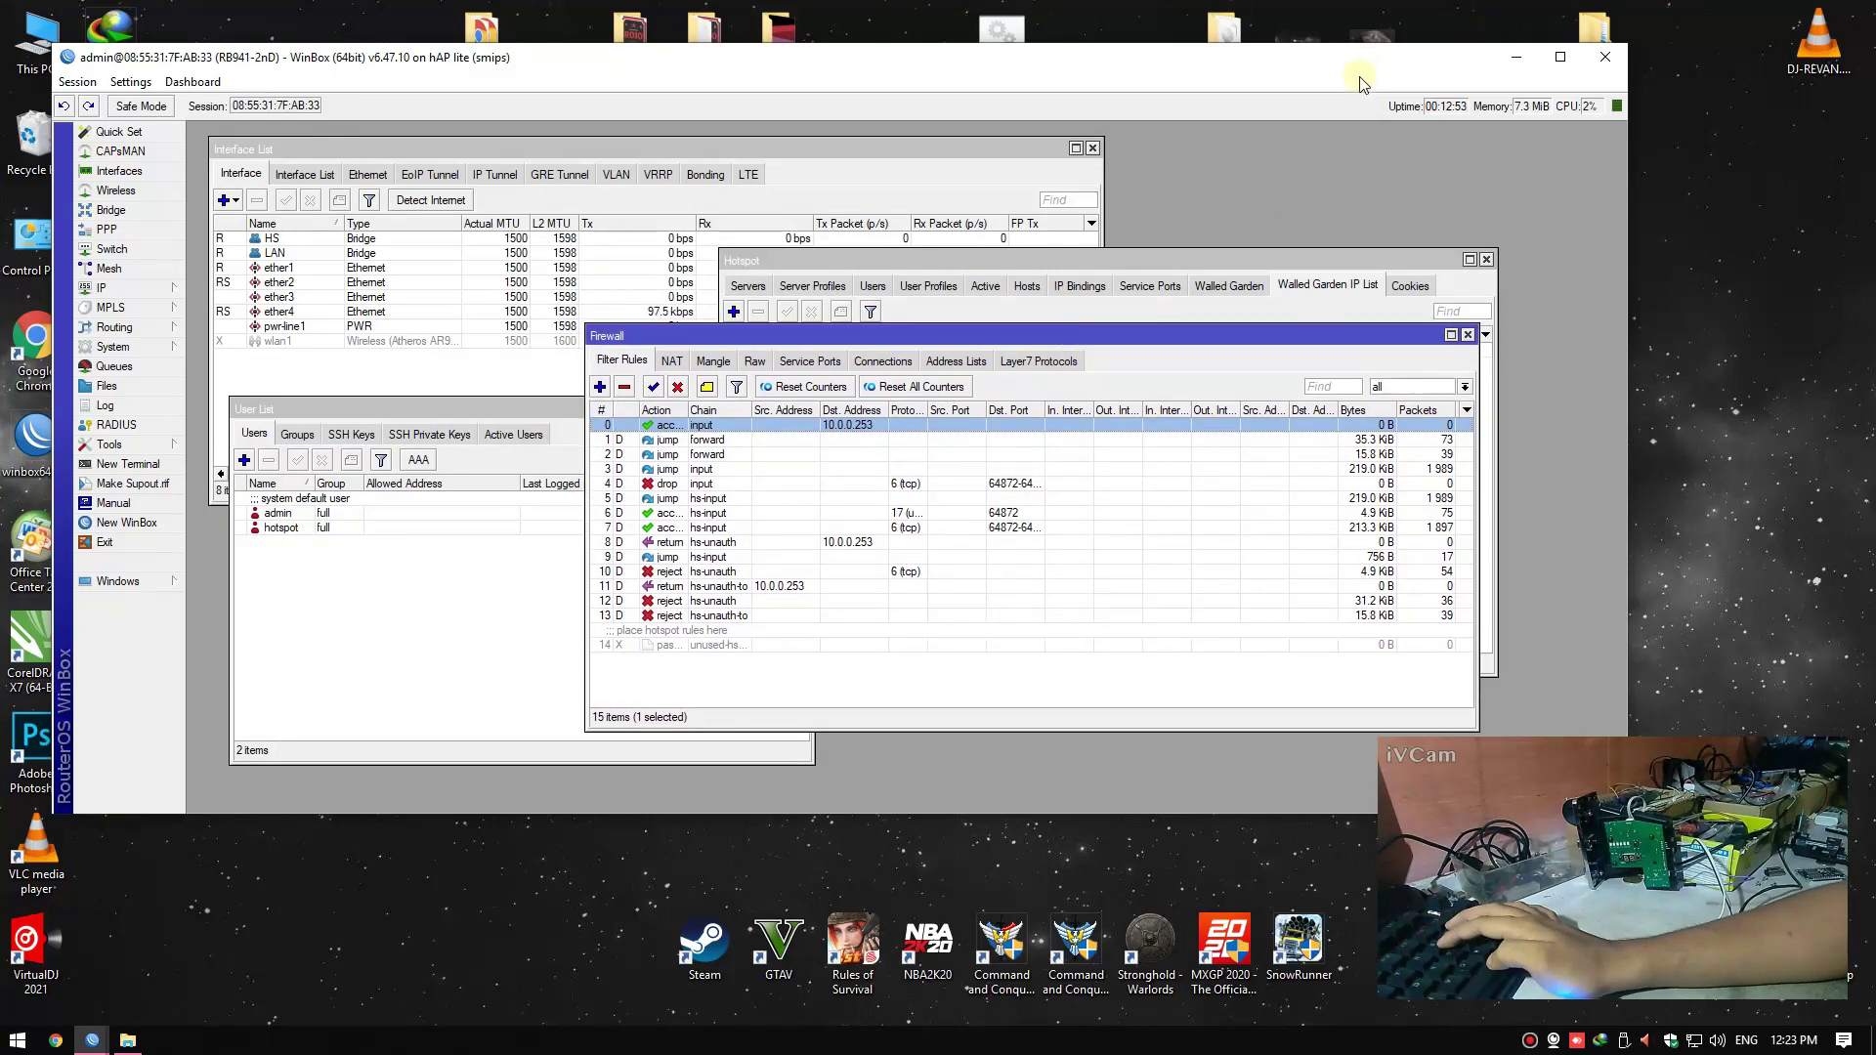
mouse_move(1362, 78)
mouse_down()
mouse_move(1338, 105)
mouse_move(1359, 93)
mouse_up()
click(1593, 35)
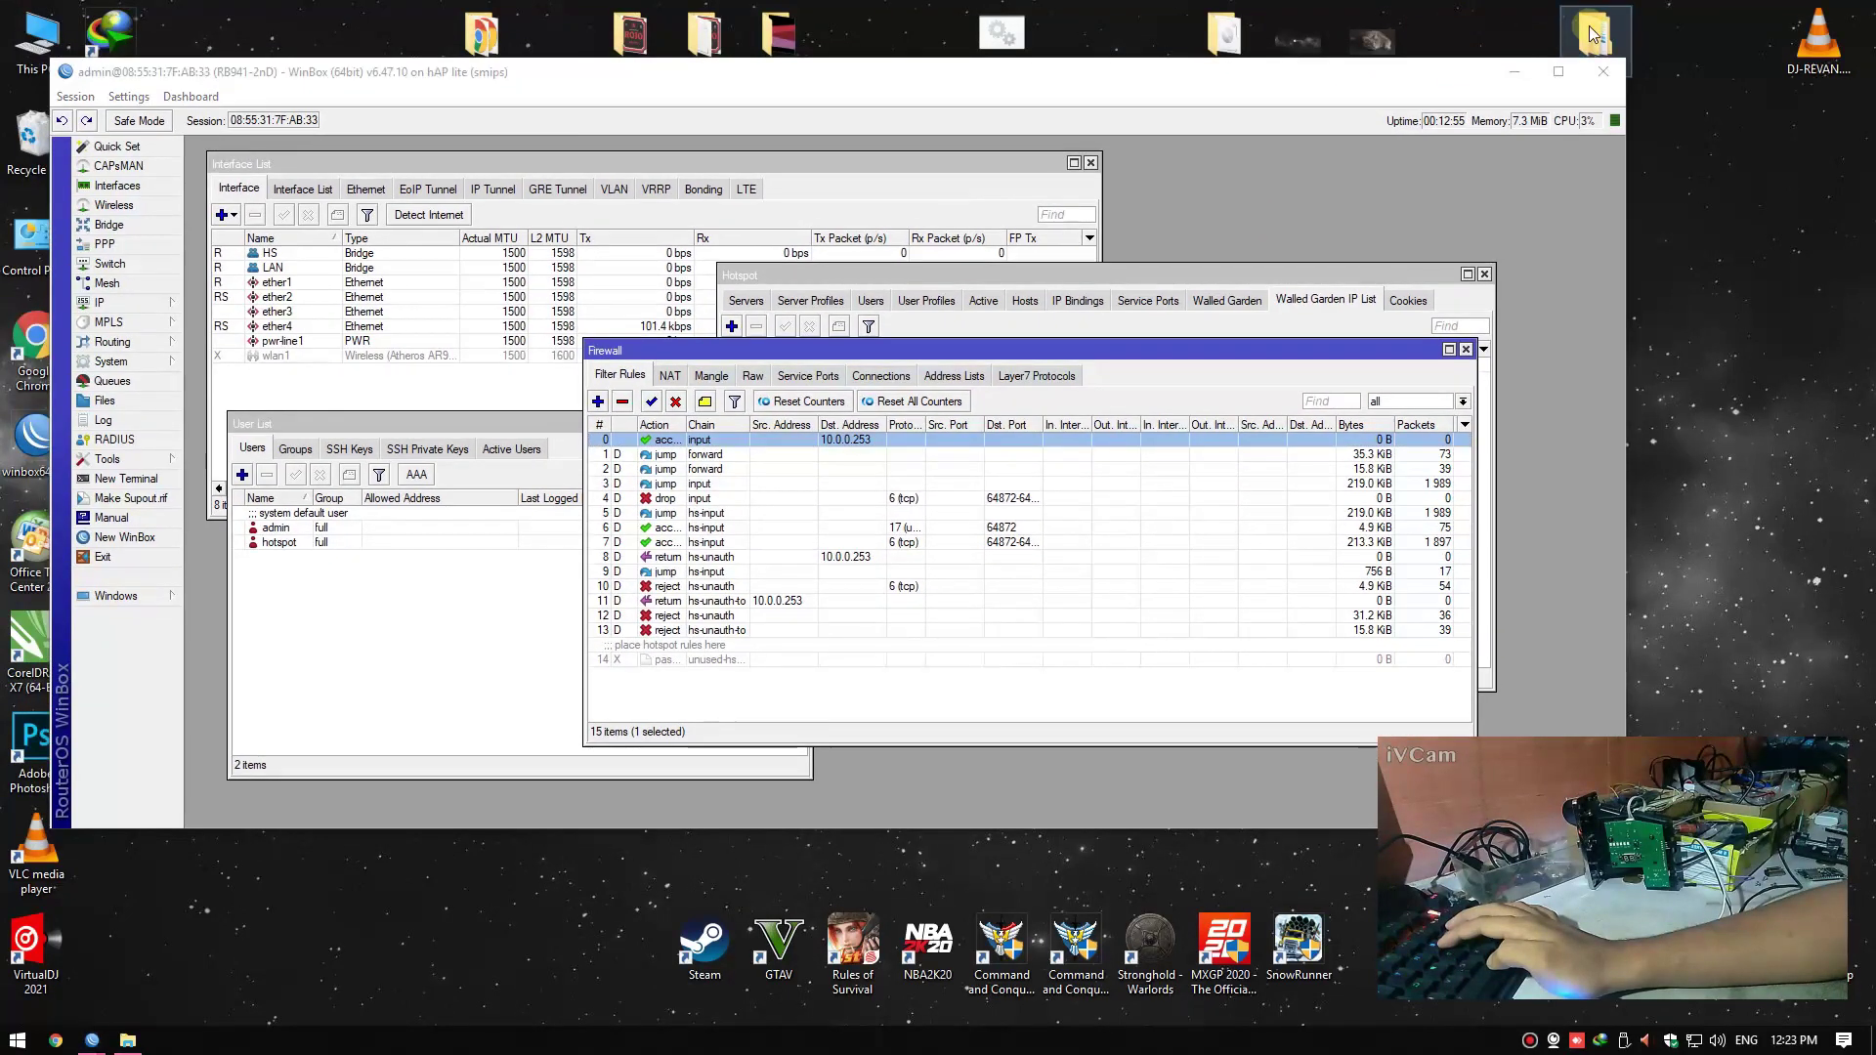
double_click(1593, 34)
double_click(657, 417)
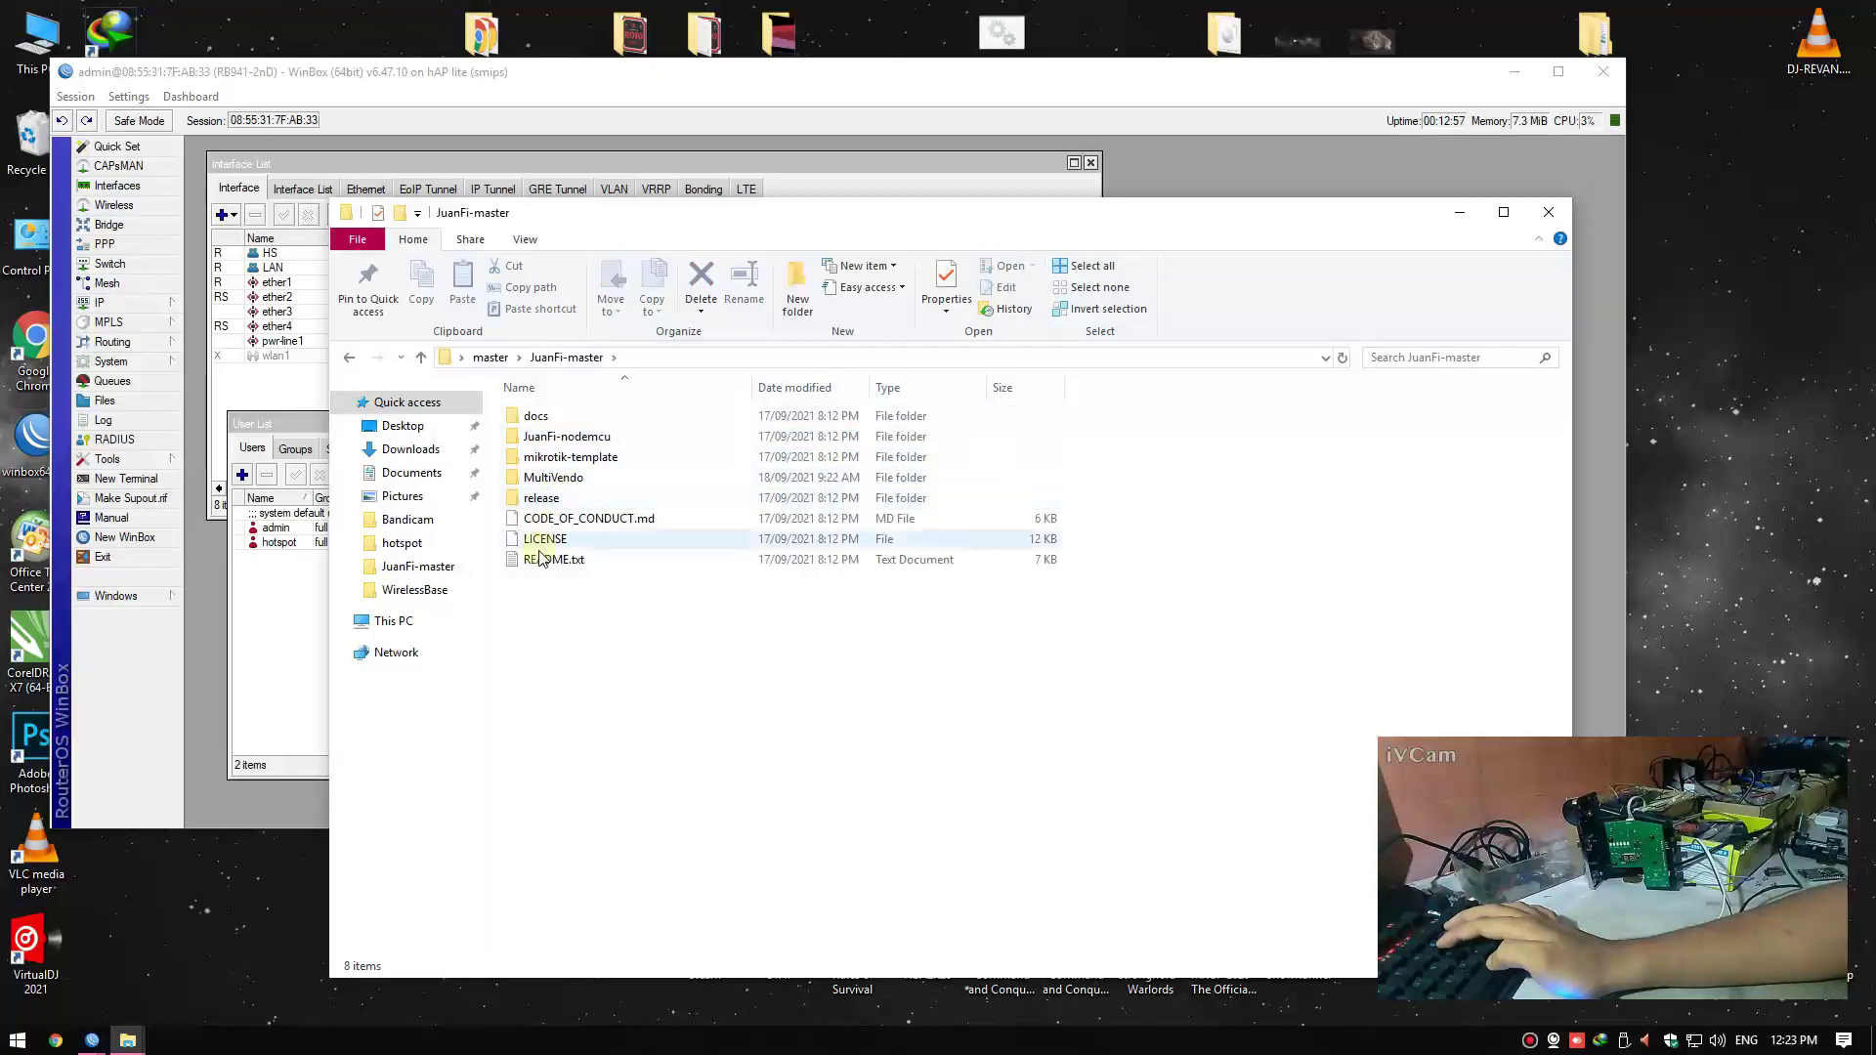
double_click(533, 564)
click(1549, 212)
drag(1139, 243, 1314, 175)
scroll(801, 611, down, 9)
scroll(802, 611, down, 6)
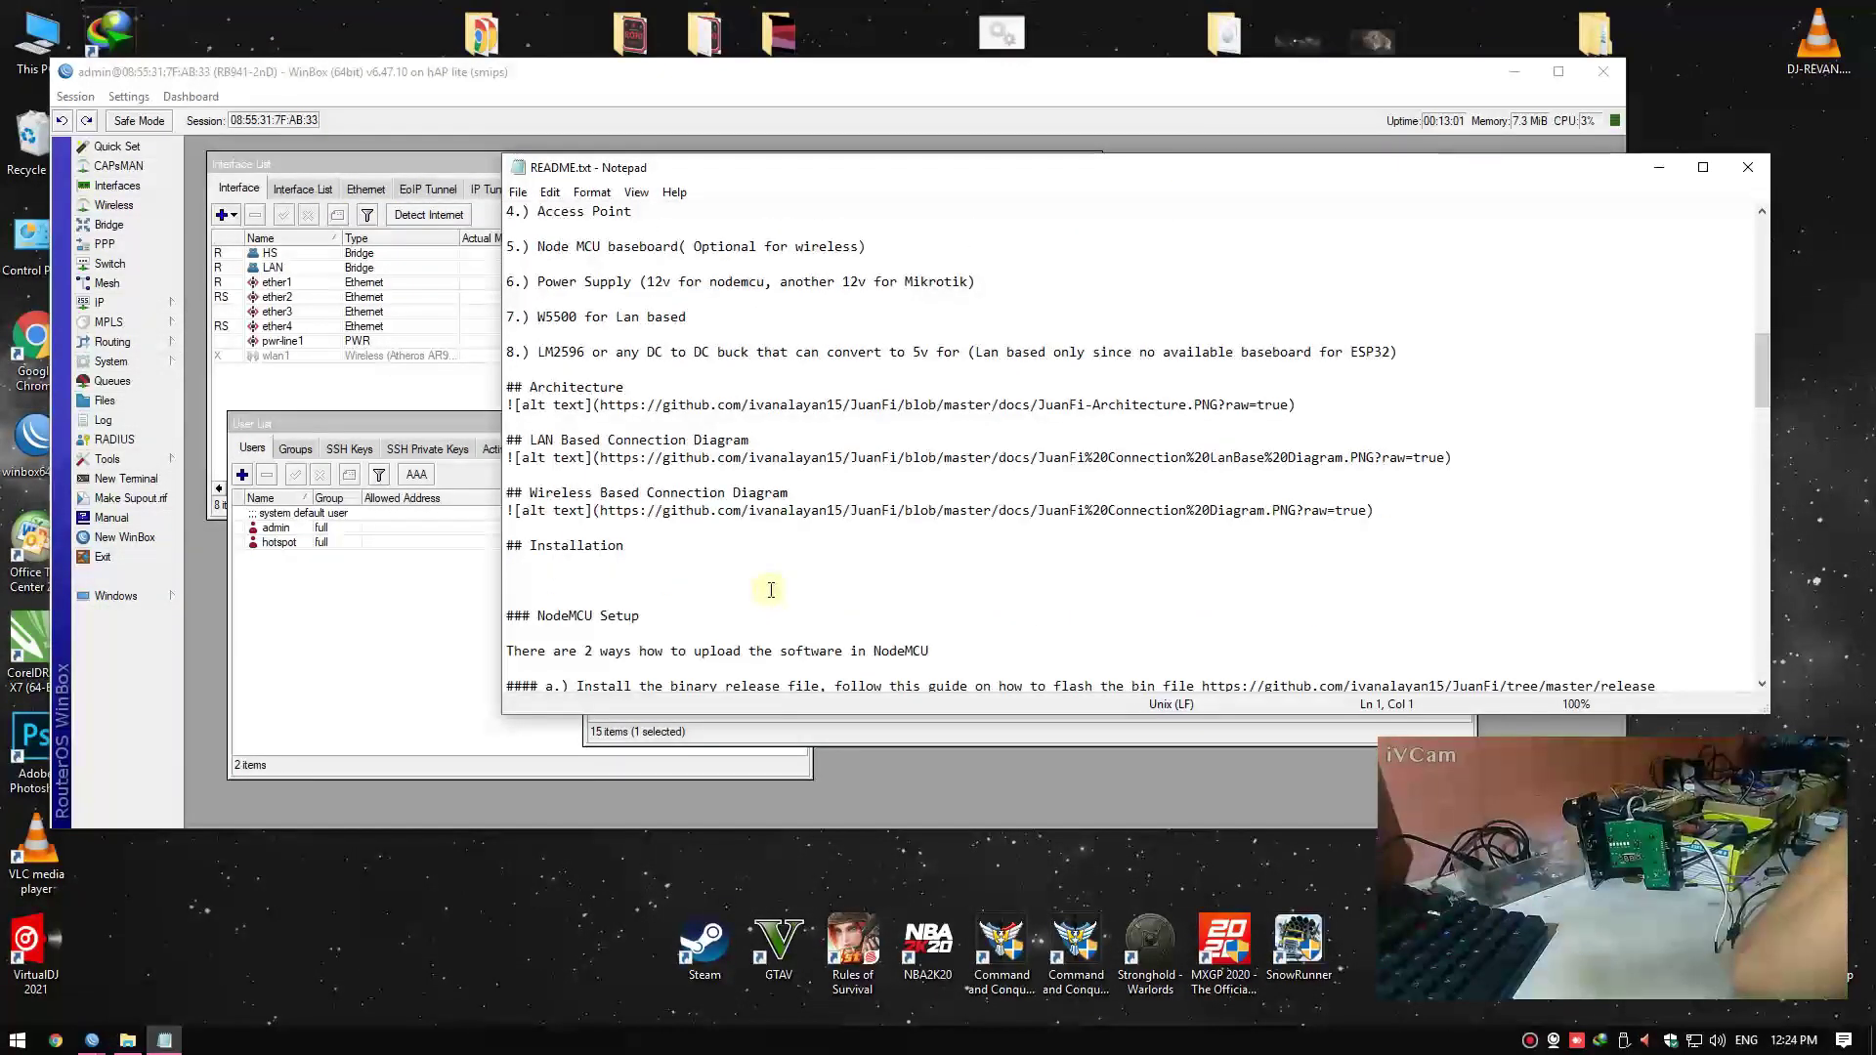
scroll(771, 591, down, 10)
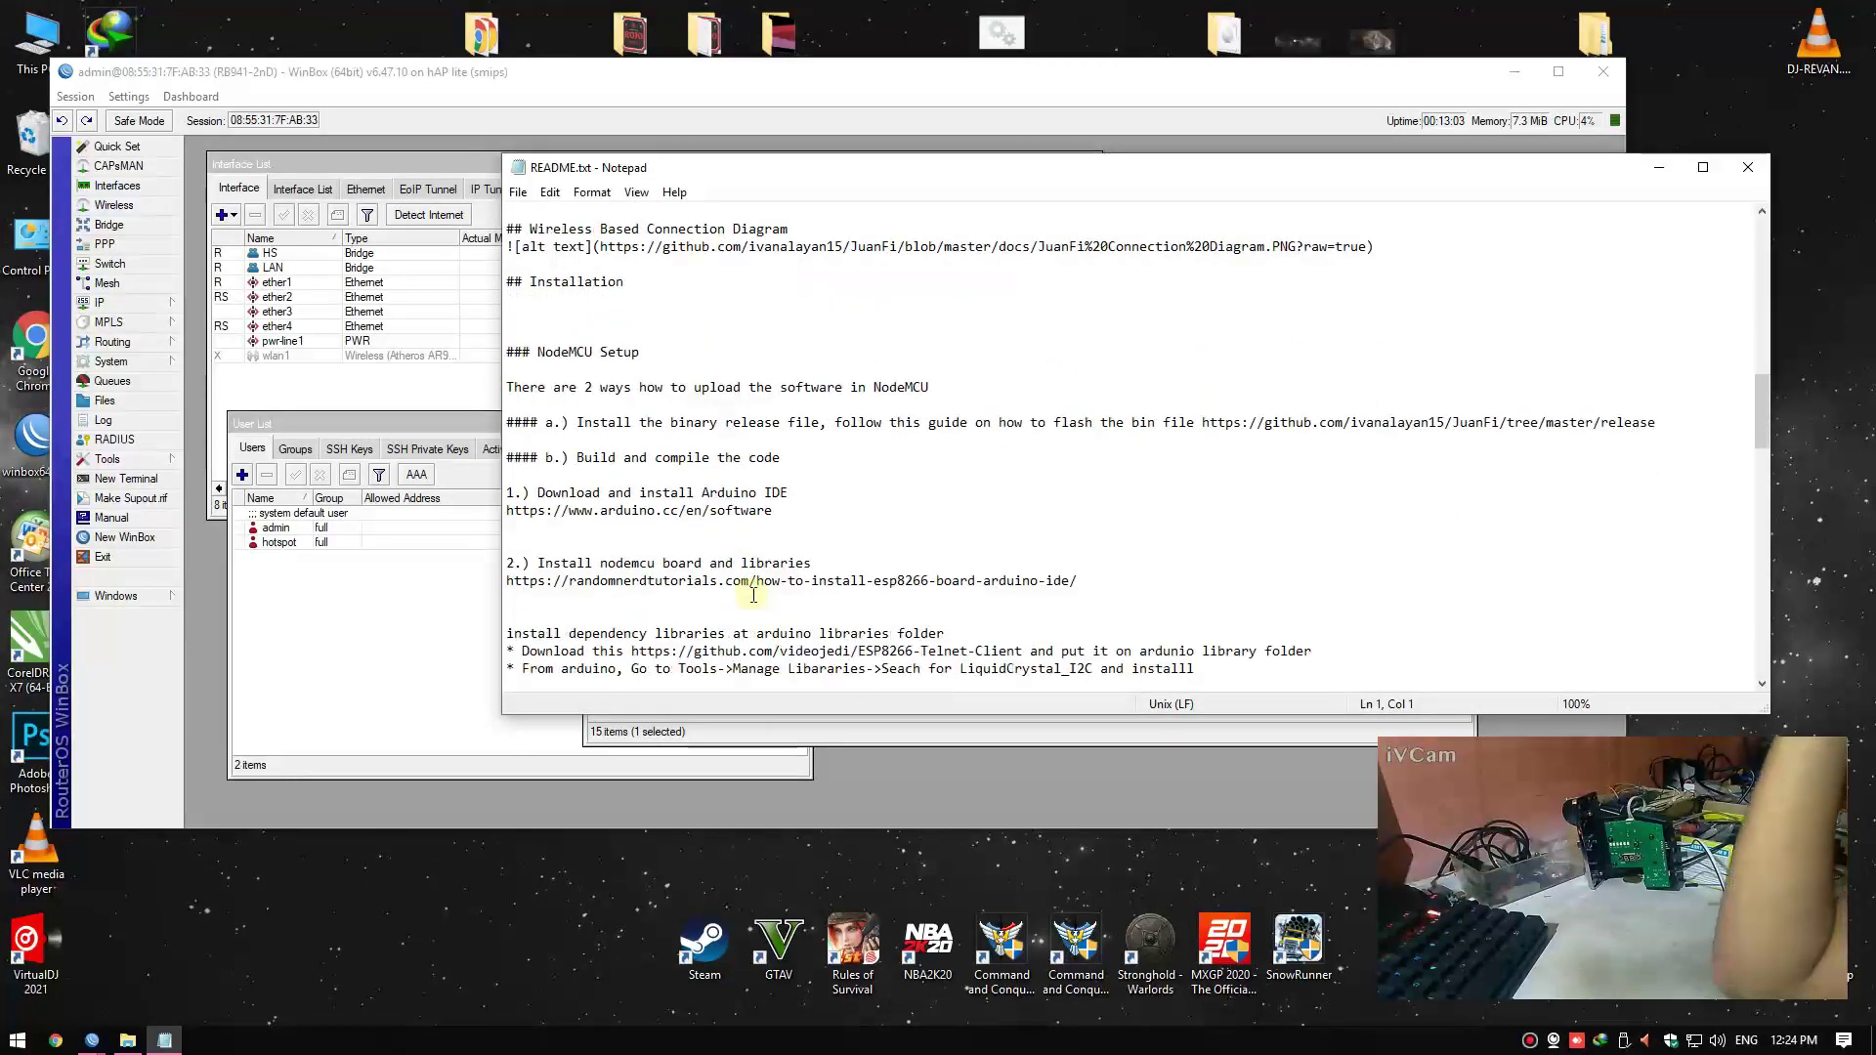
scroll(781, 572, down, 5)
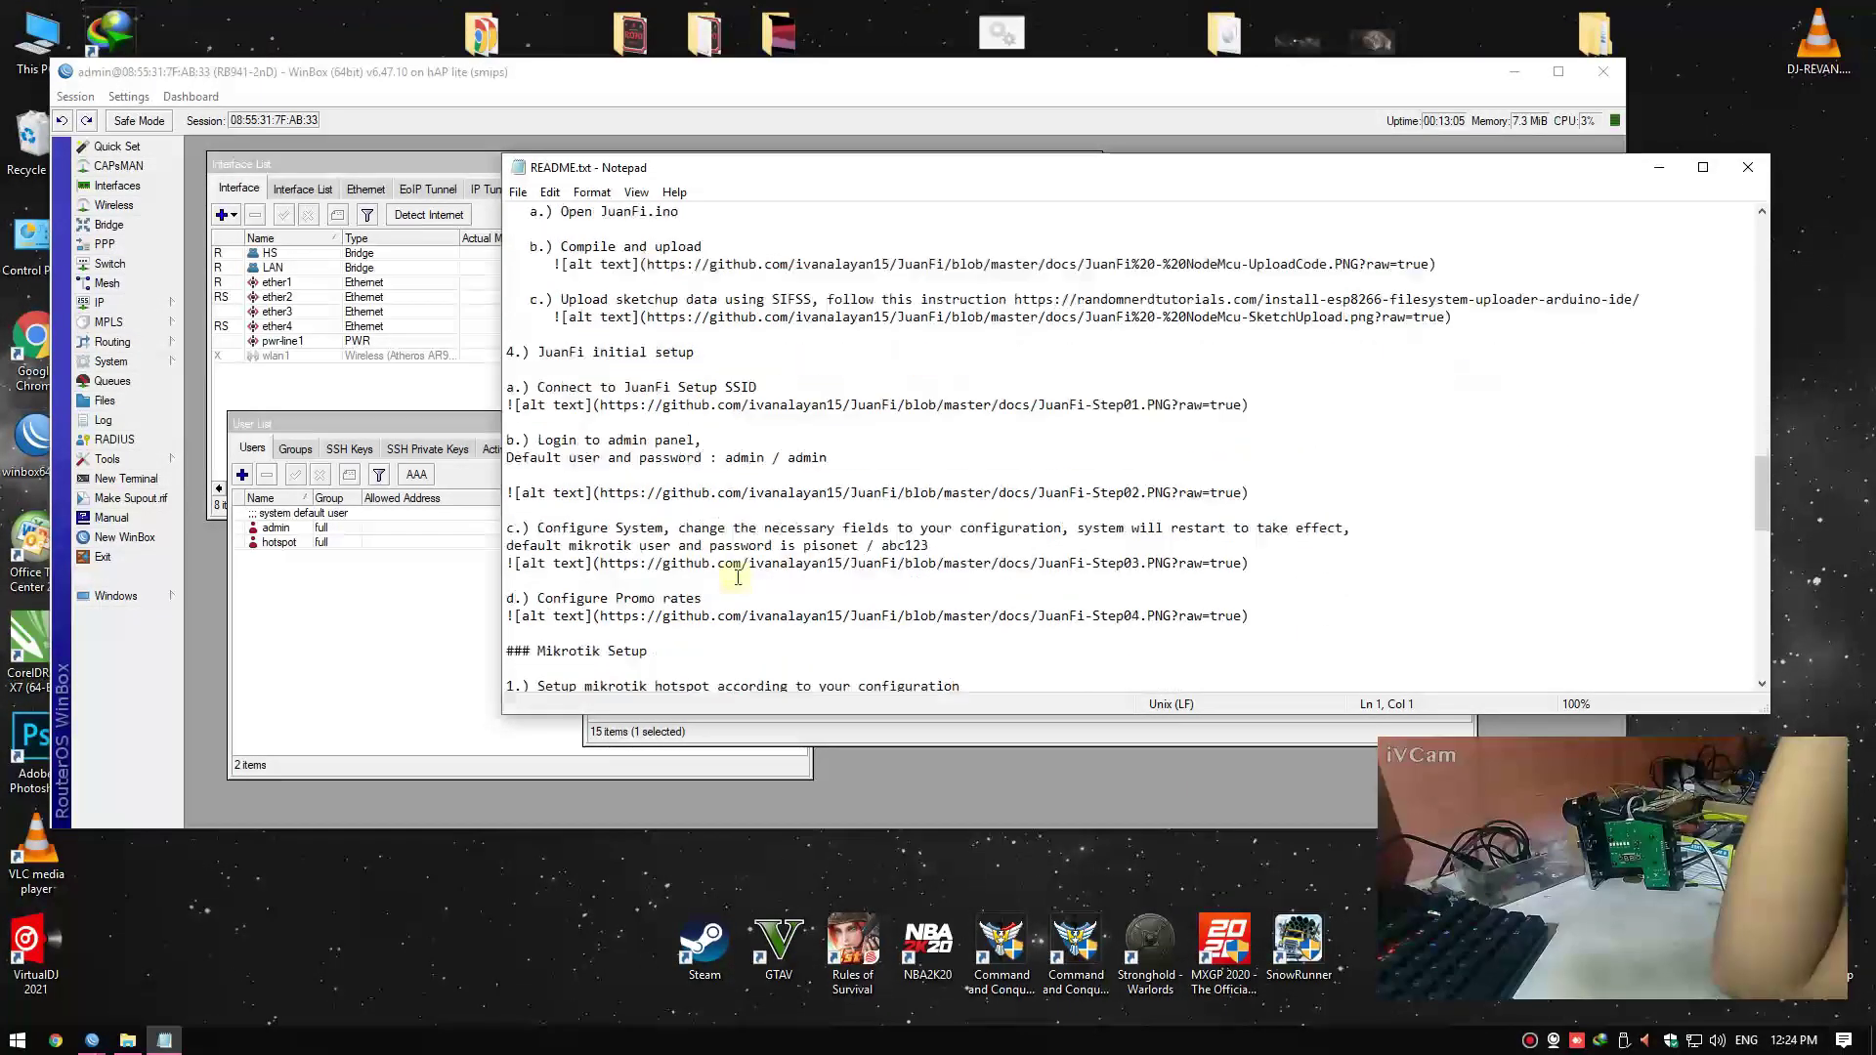
scroll(758, 572, down, 12)
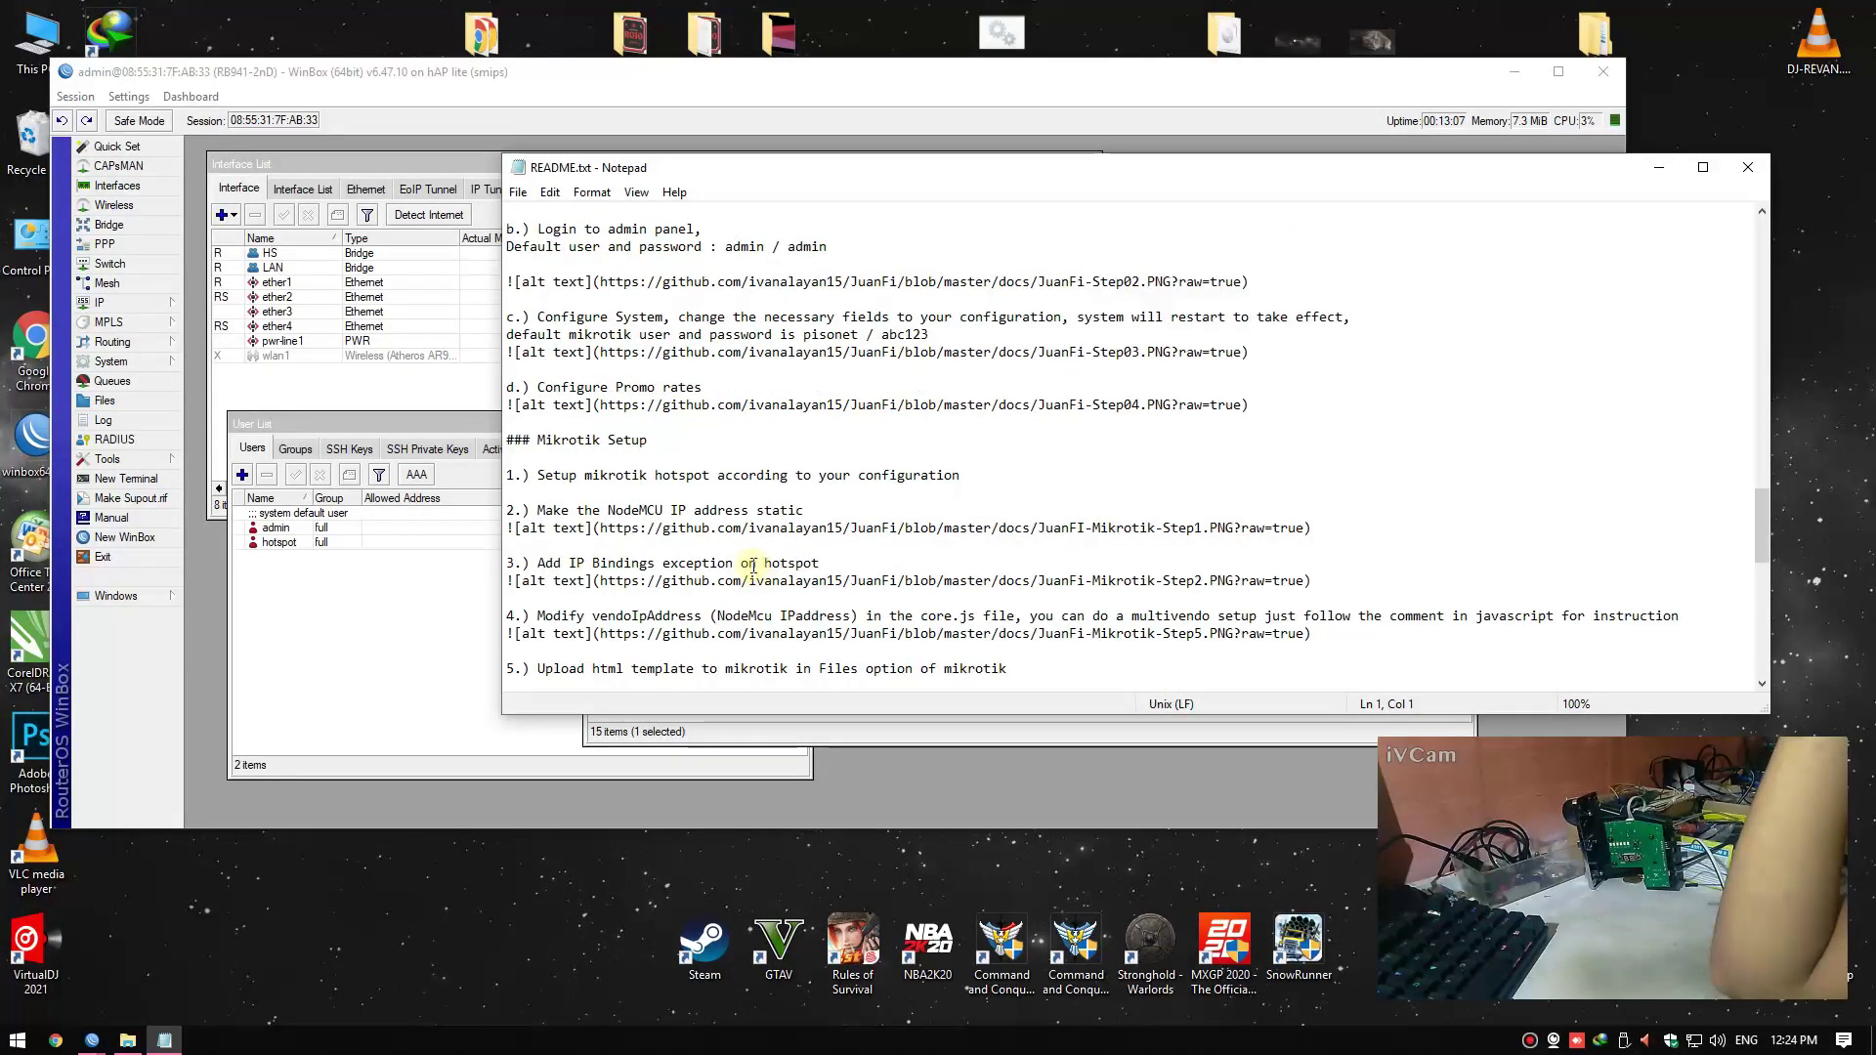
scroll(754, 566, down, 4)
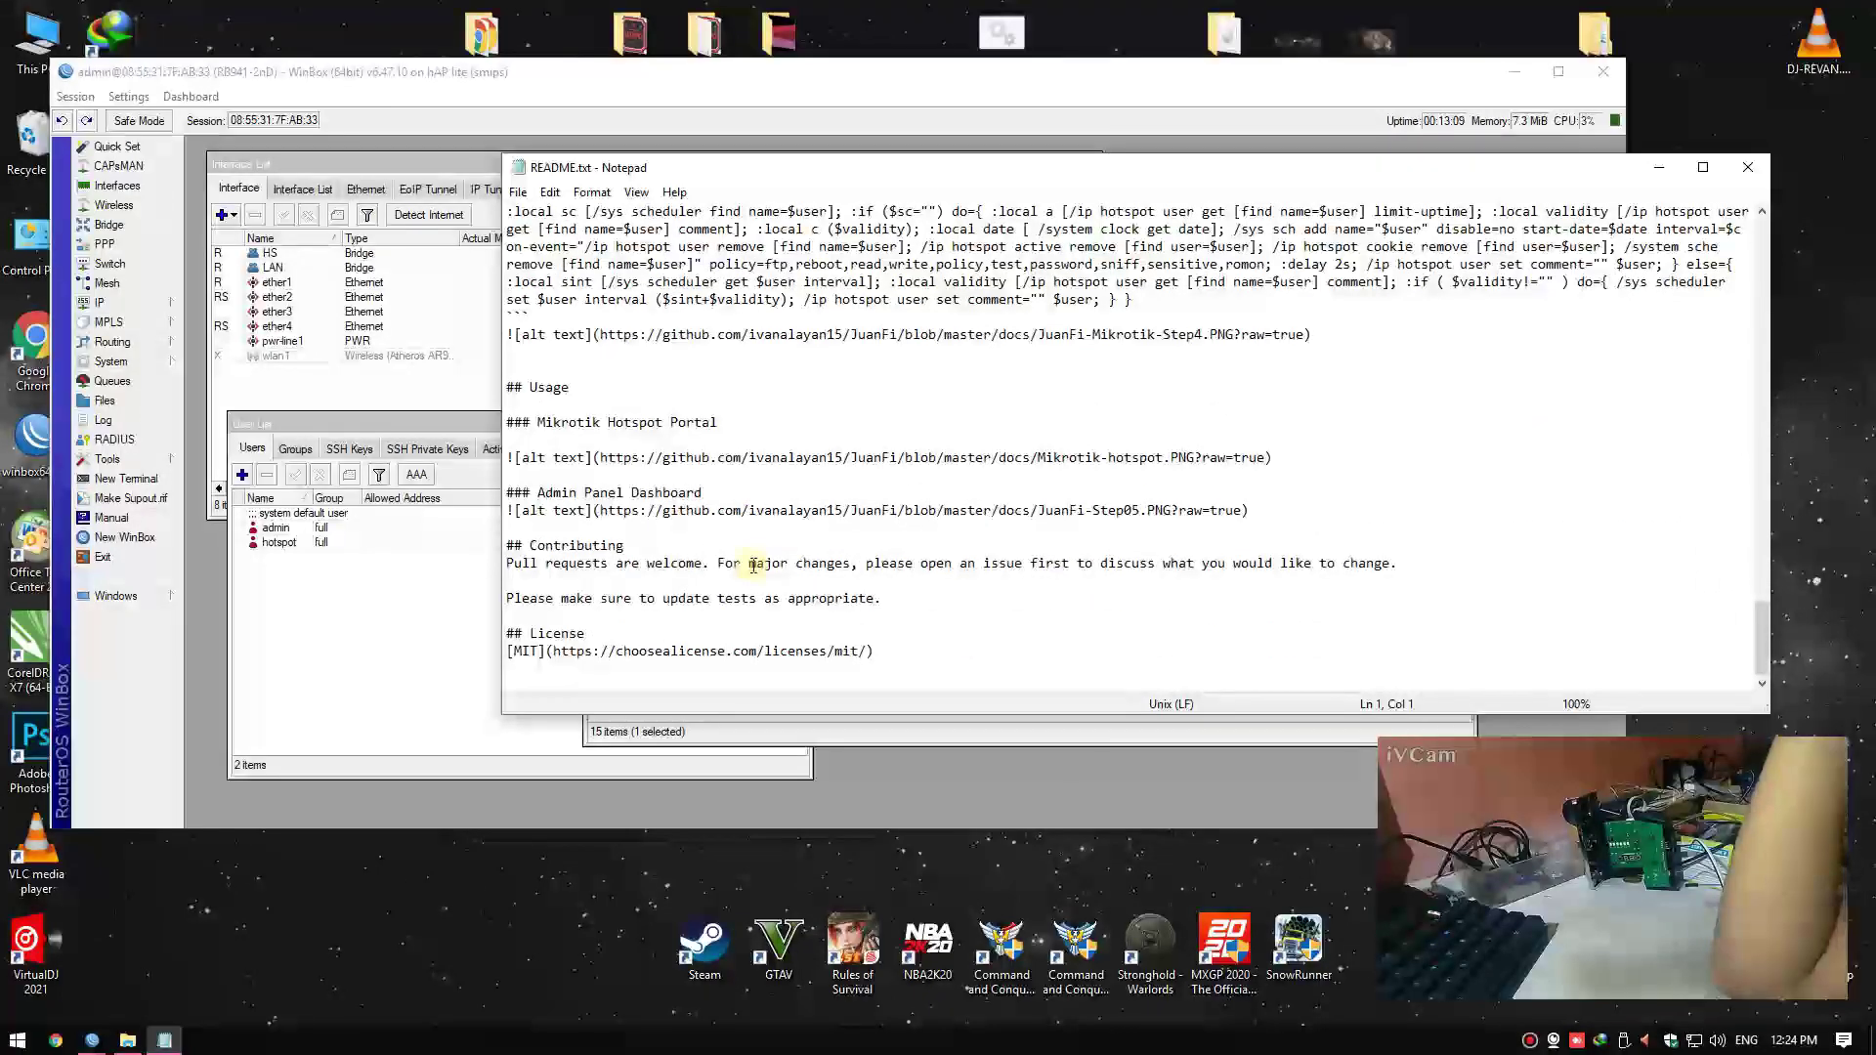
scroll(748, 577, up, 9)
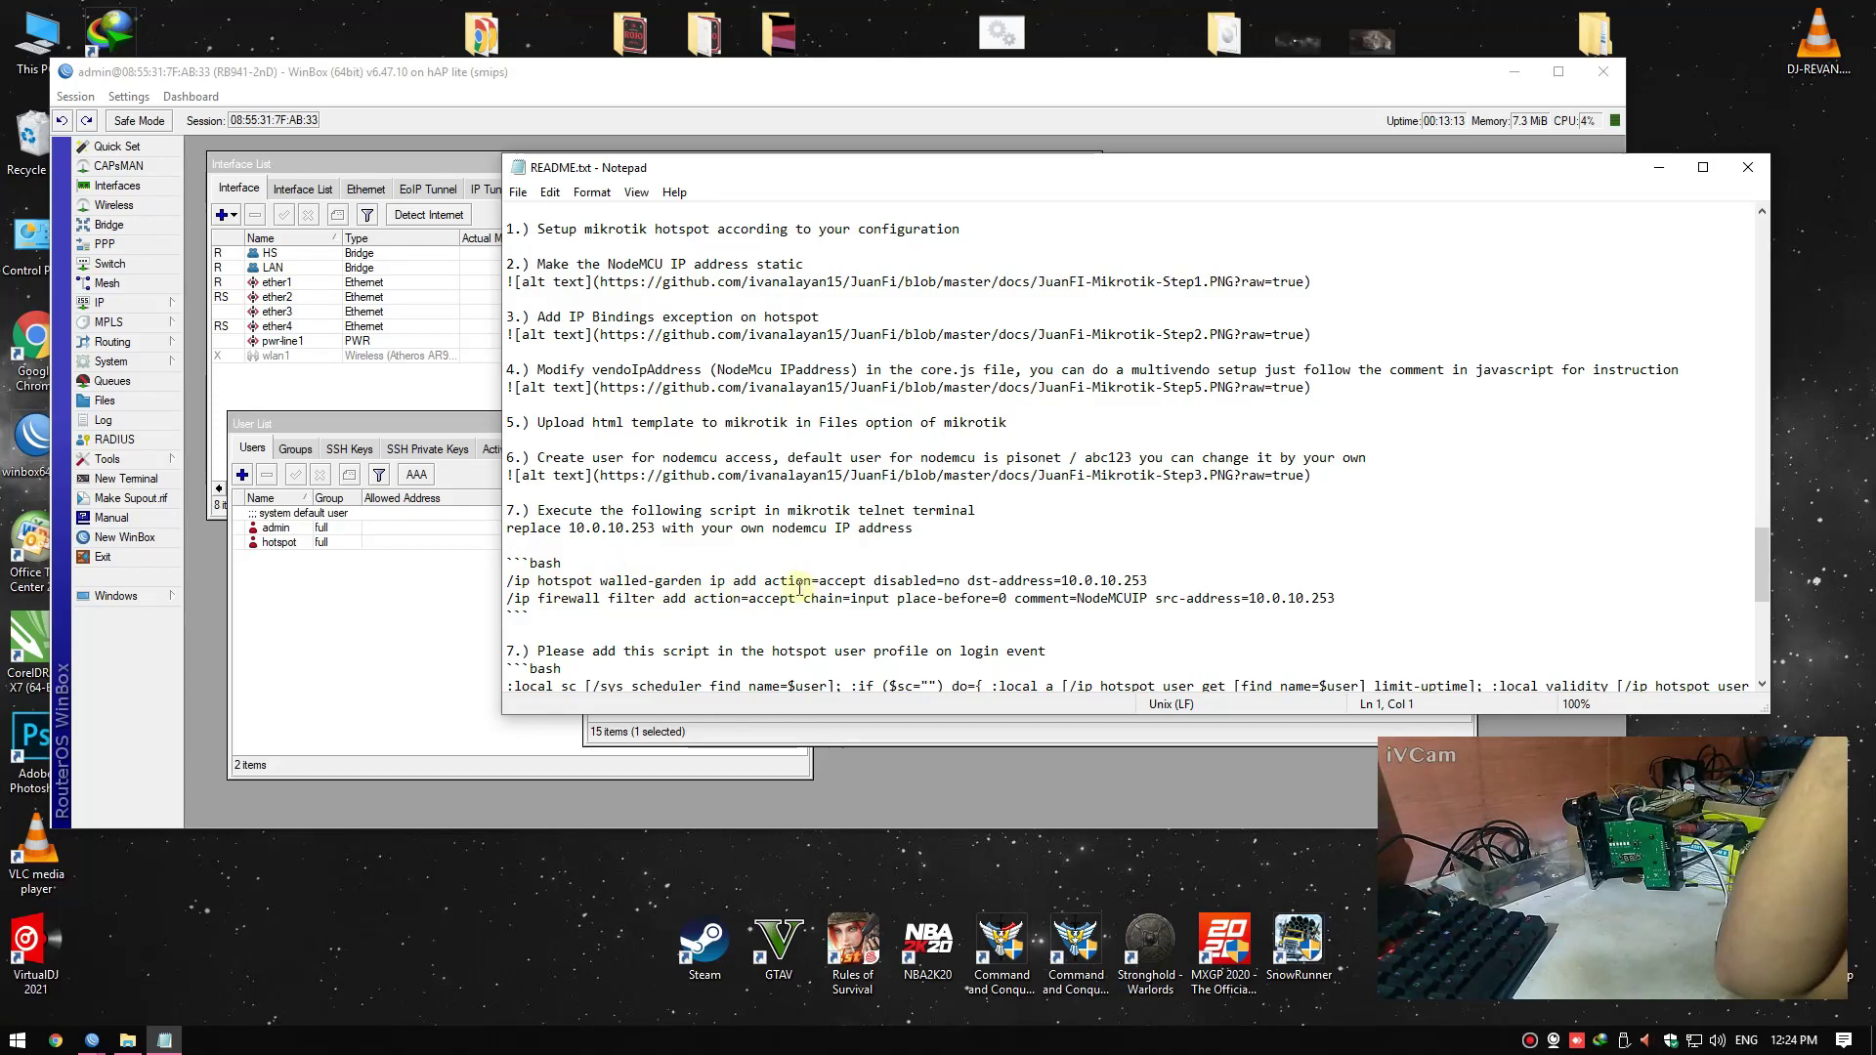
click(999, 581)
key(shift+Home)
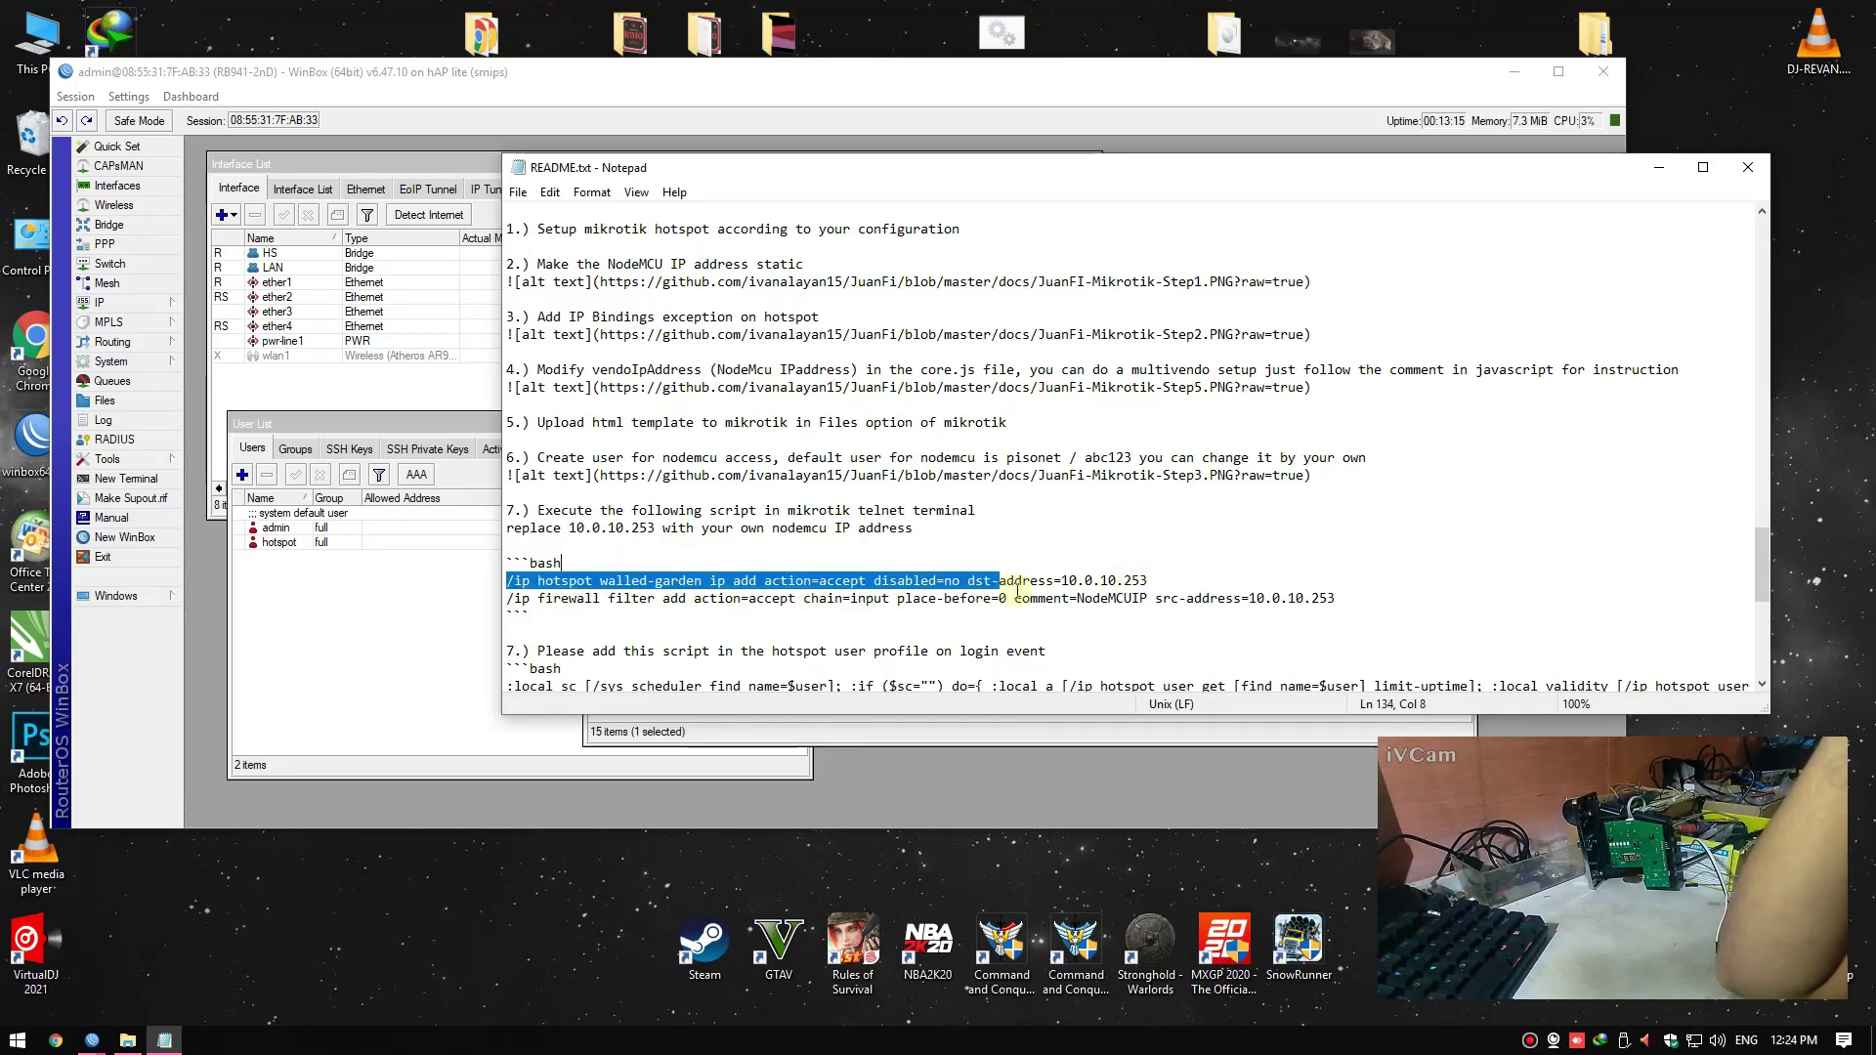
click(1014, 598)
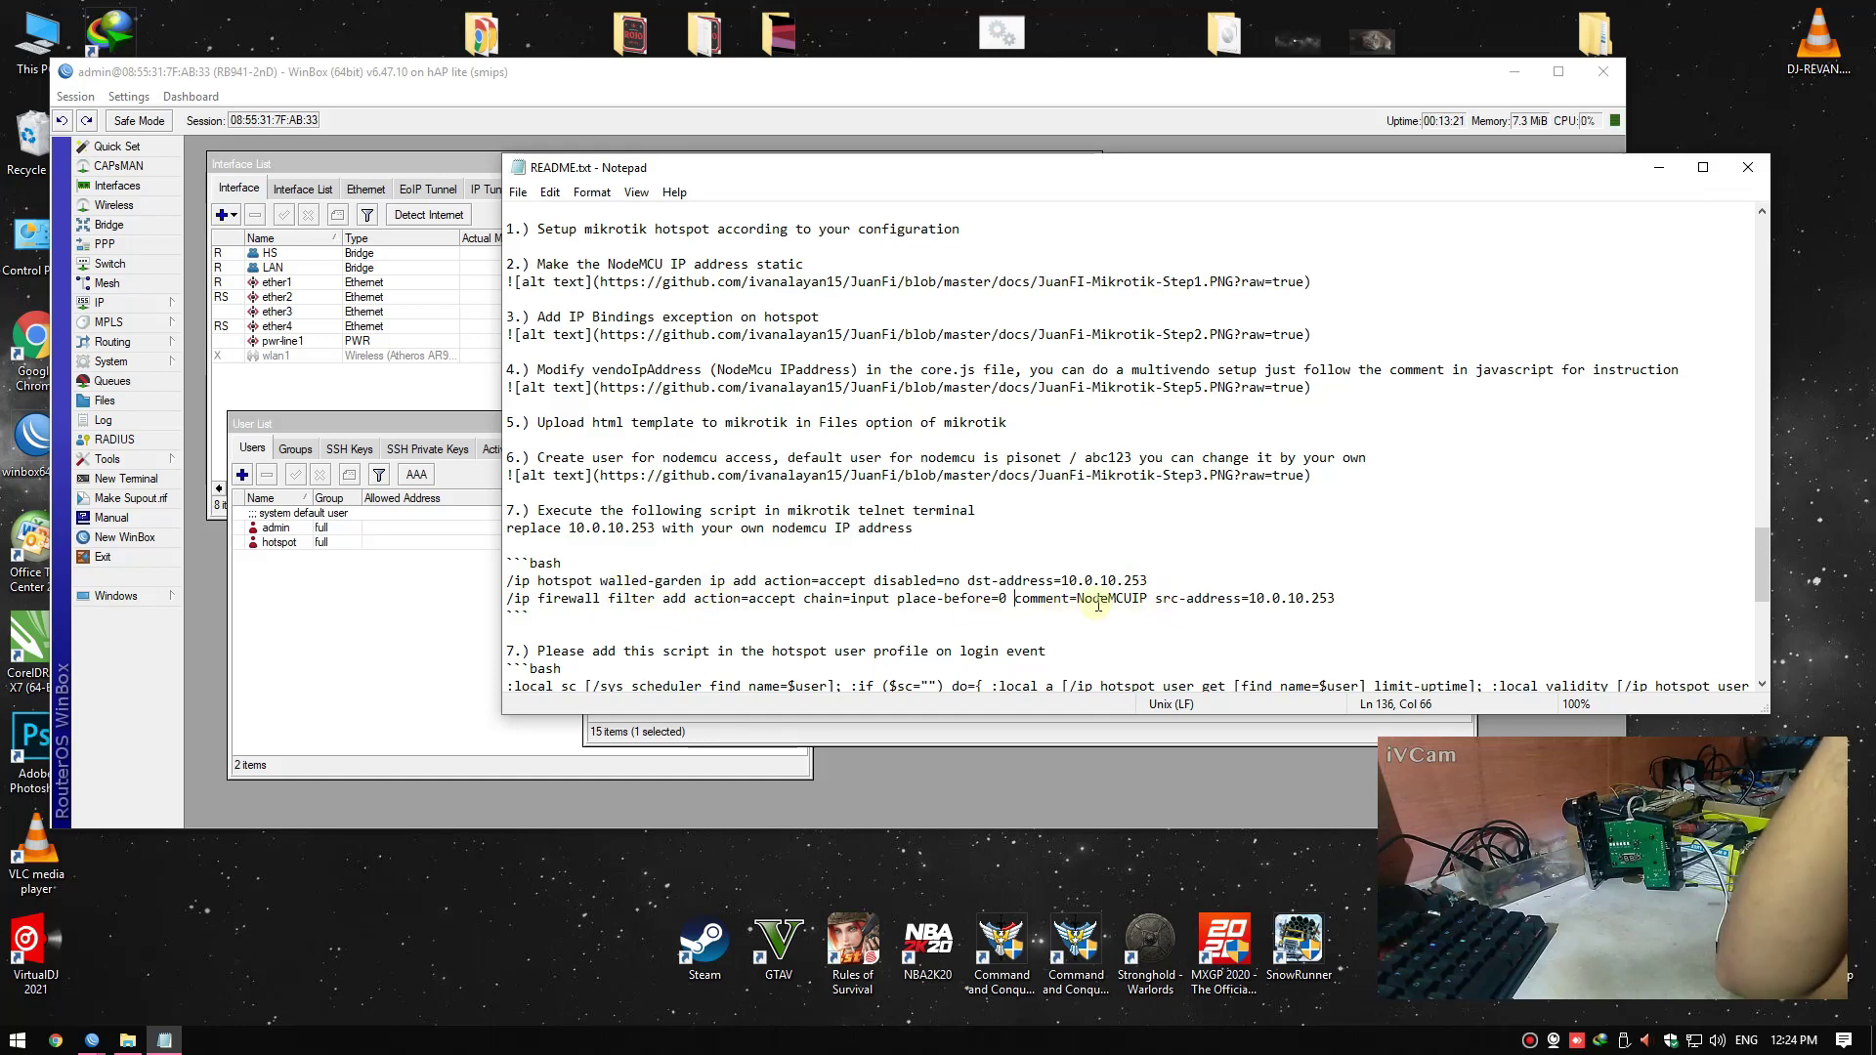
click(1748, 167)
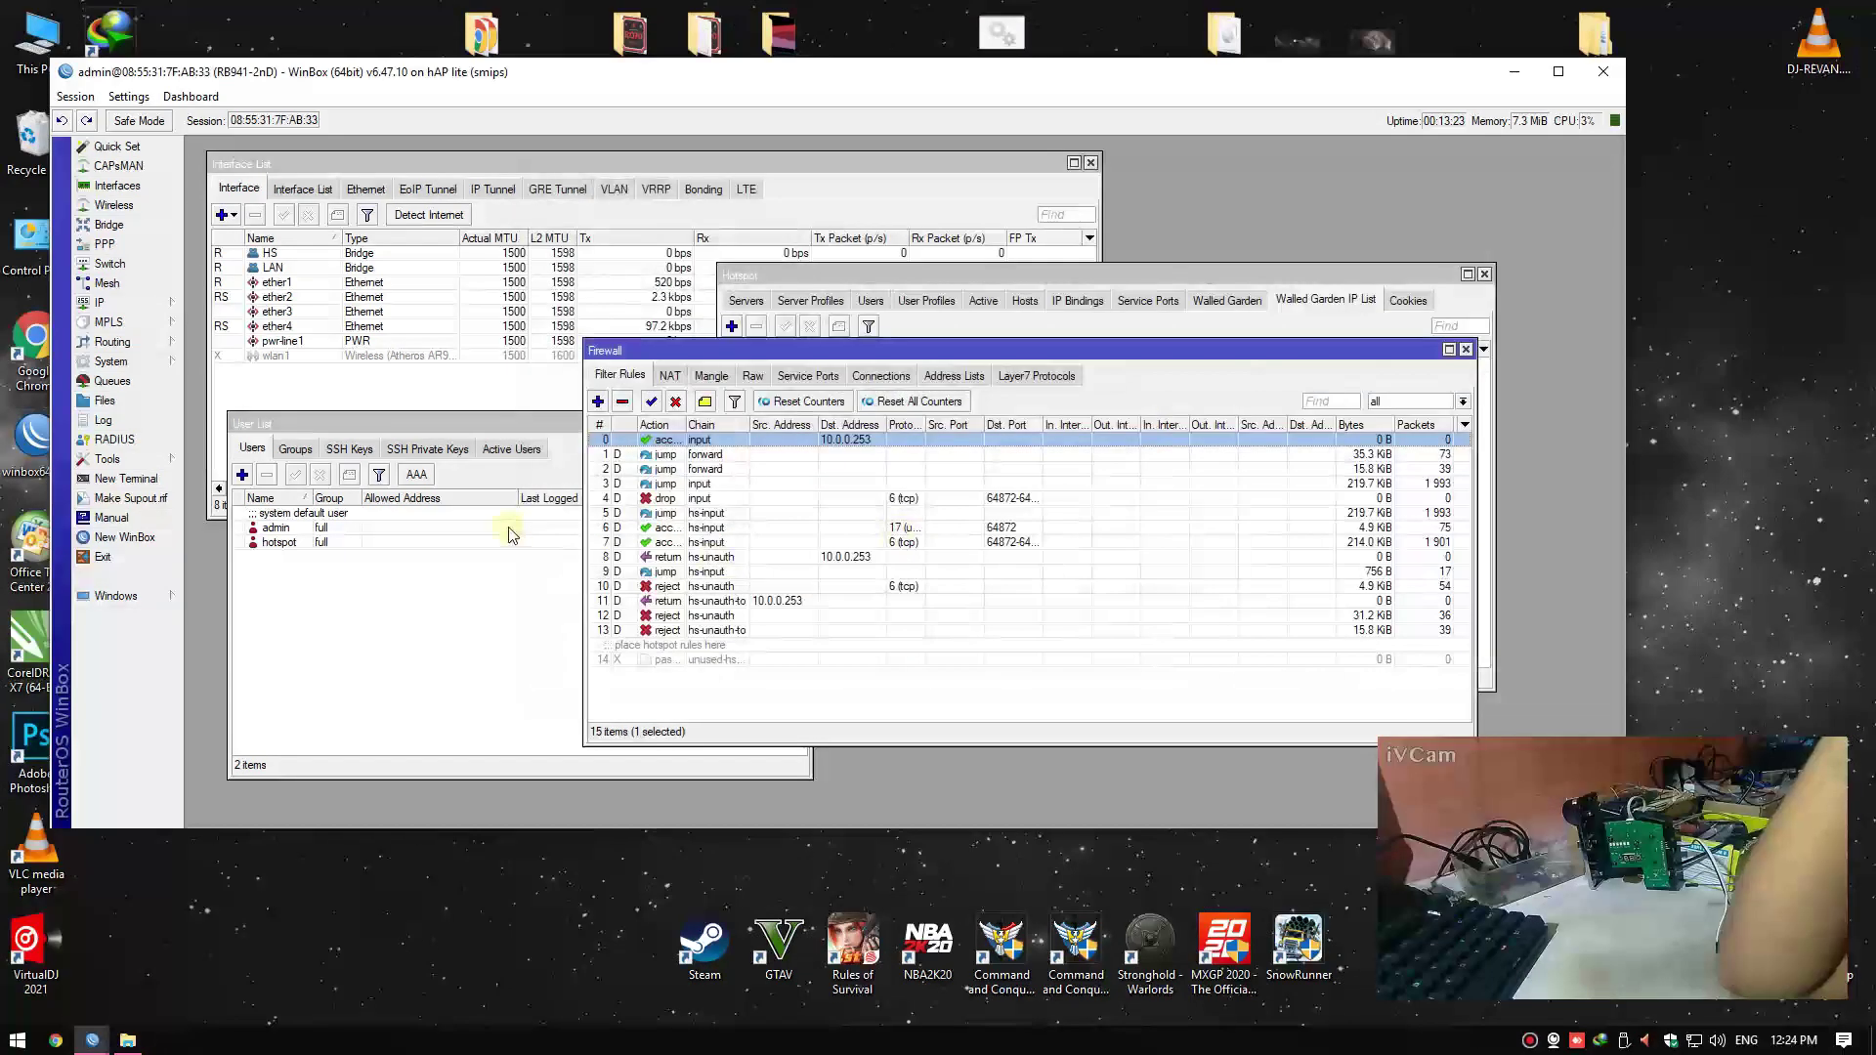
Edit firewall rule 0 to match source 10.0.0.253 with the destination address removed
double_click(849, 440)
key(ctrl+c)
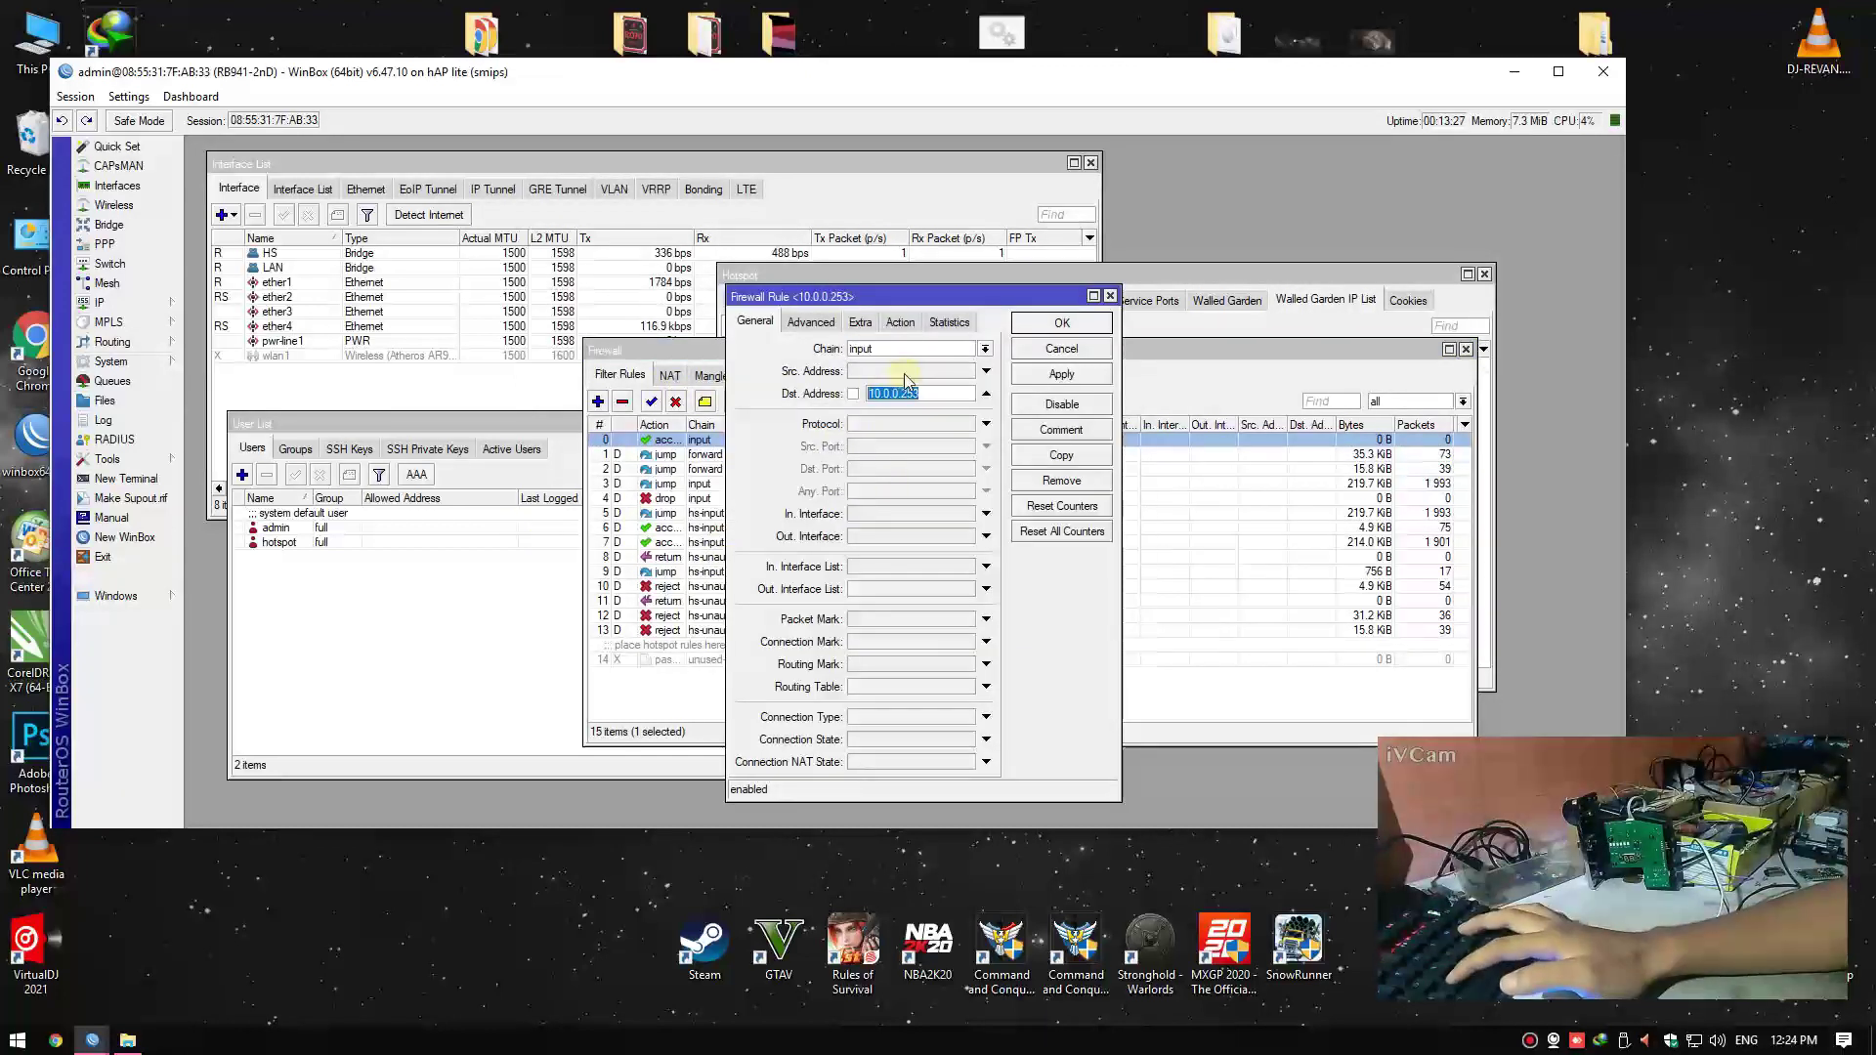
click(986, 370)
key(ctrl+v)
click(987, 395)
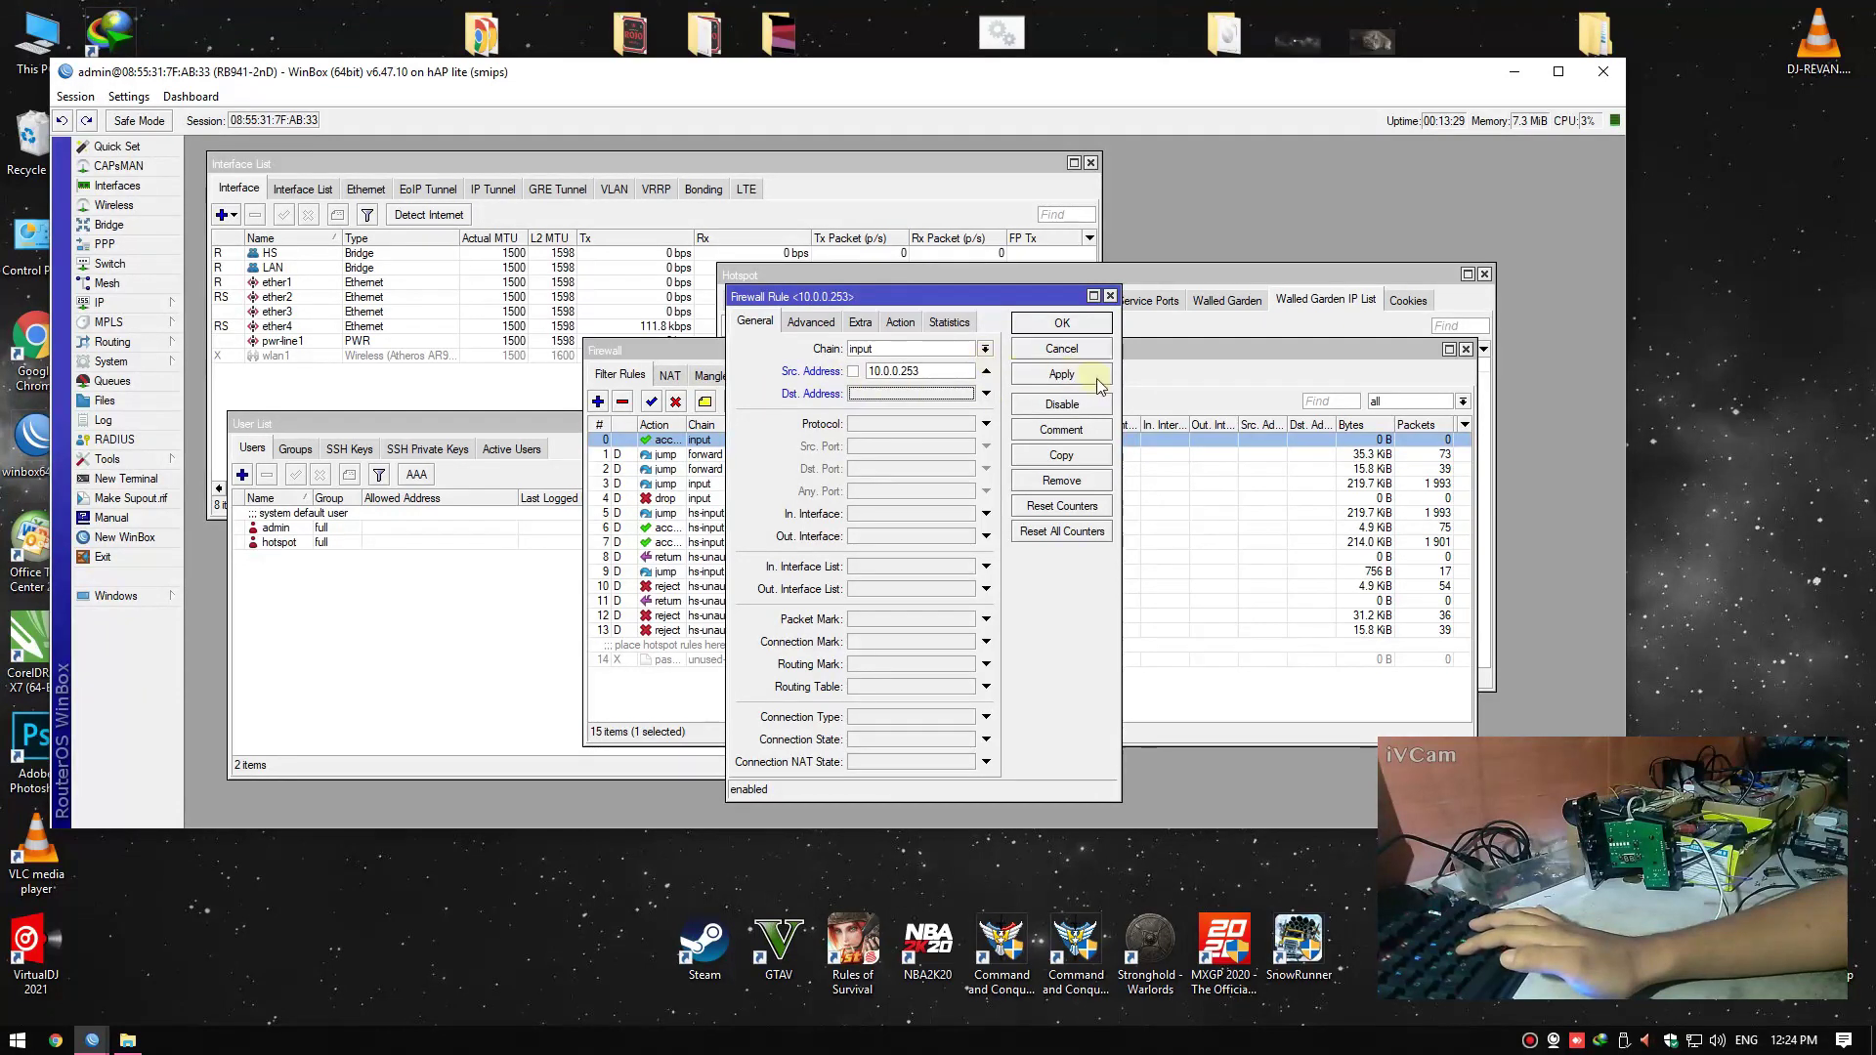
click(1062, 374)
click(1062, 324)
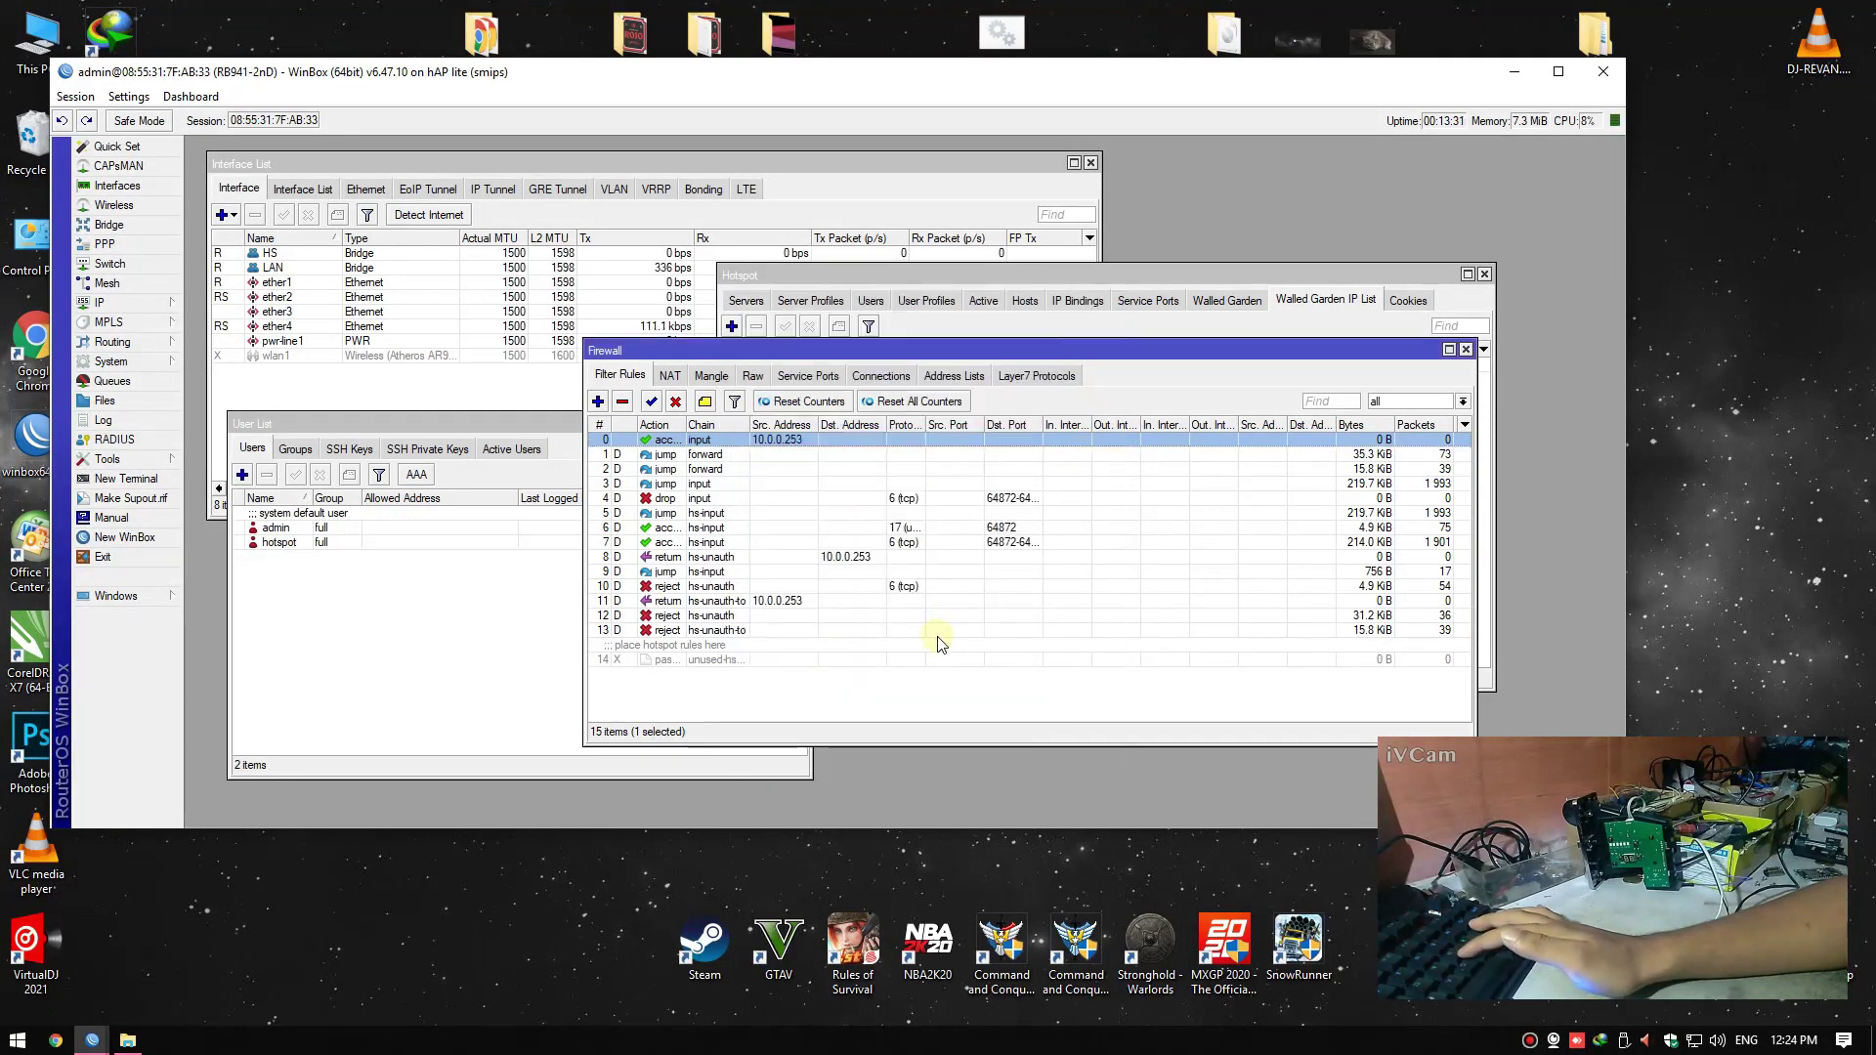
Rearrange the windows and review the hotspot's IP bindings, hosts, active sessions and servers
drag(623, 423, 602, 425)
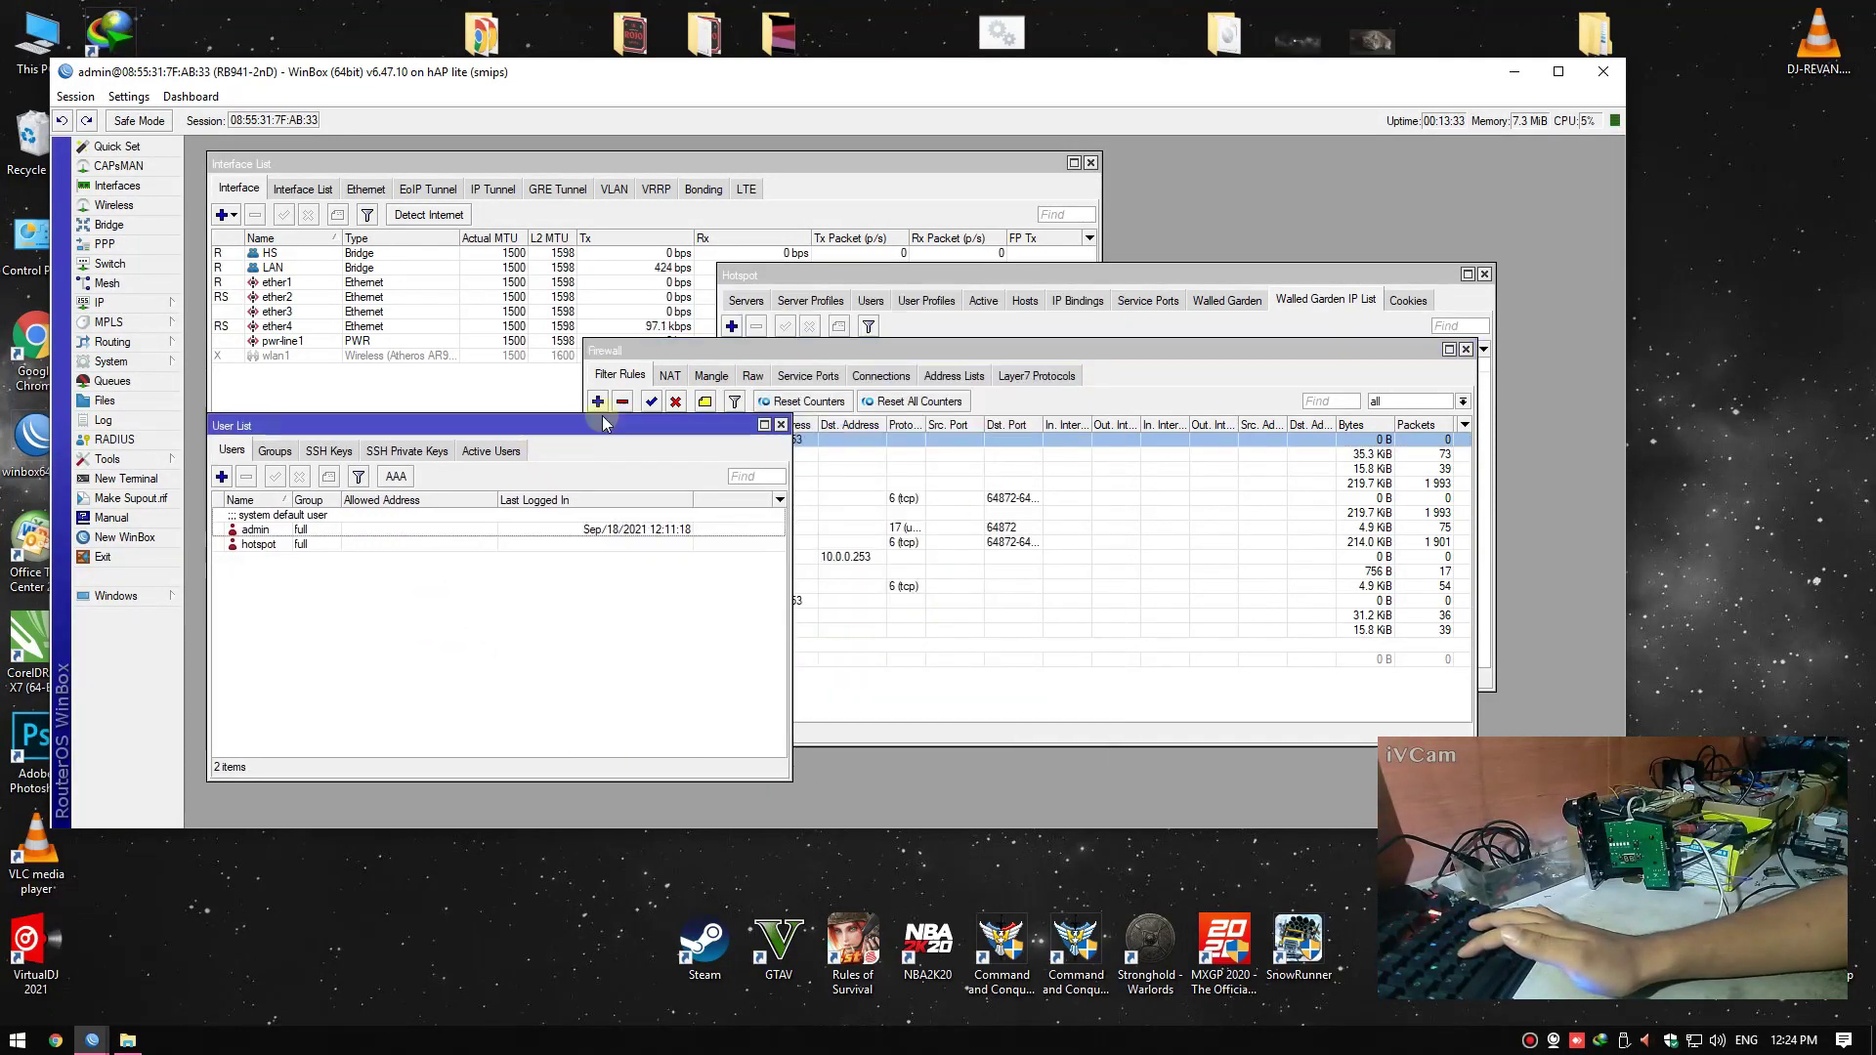
drag(995, 348, 1033, 365)
drag(1026, 275, 1126, 184)
click(1163, 208)
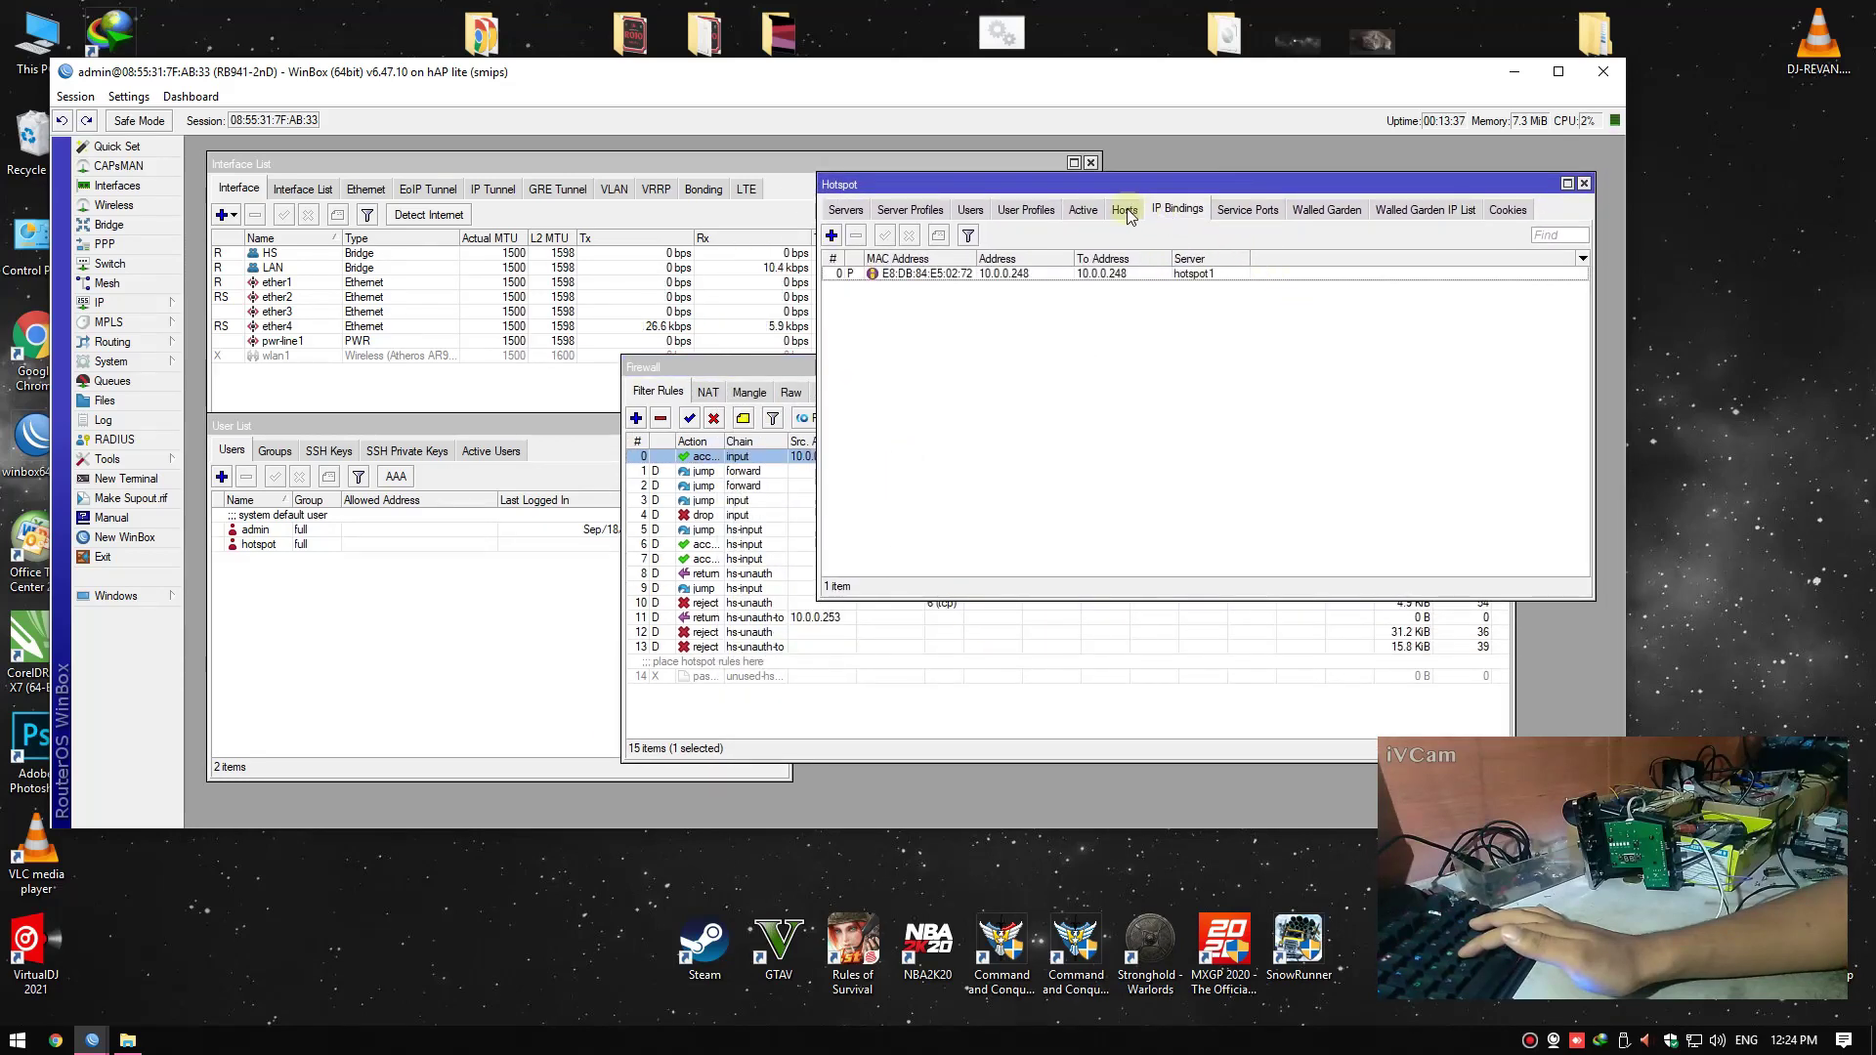
click(1126, 208)
click(1083, 209)
click(846, 209)
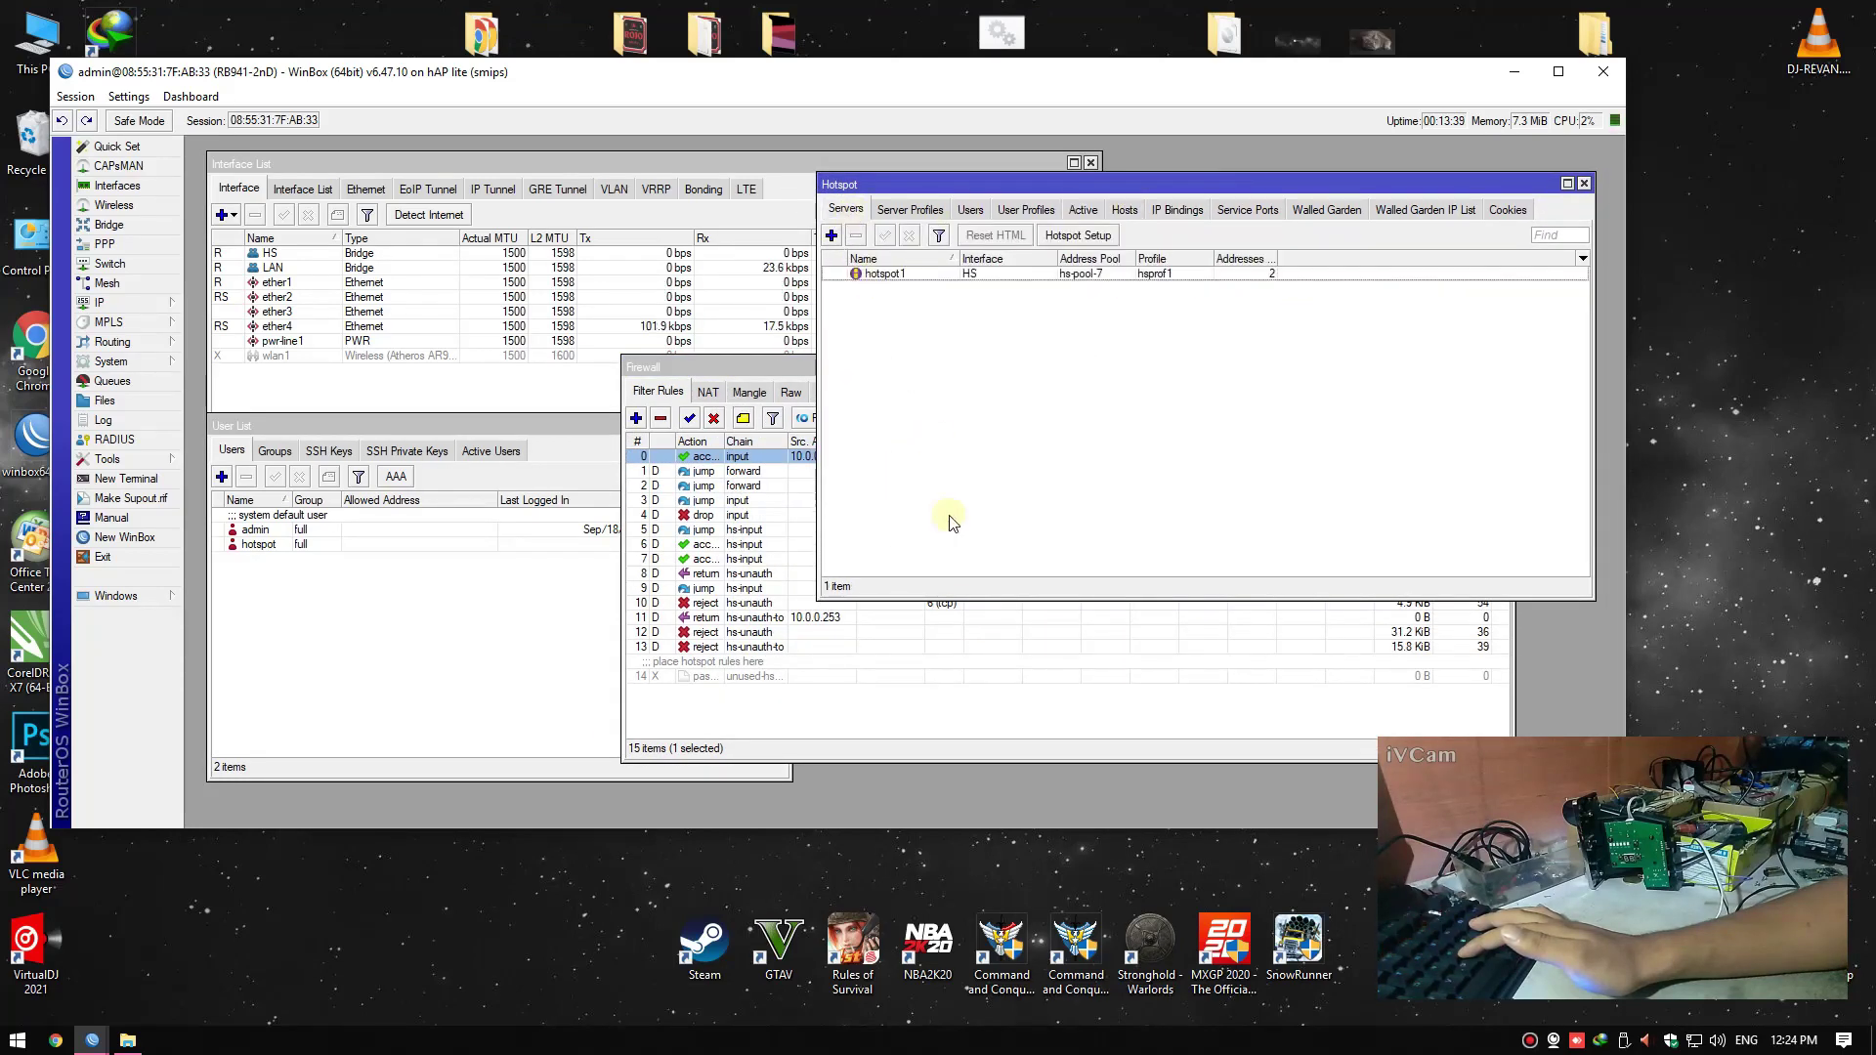
Bring the firewall rules forward and open the IP DHCP Server leases
click(993, 723)
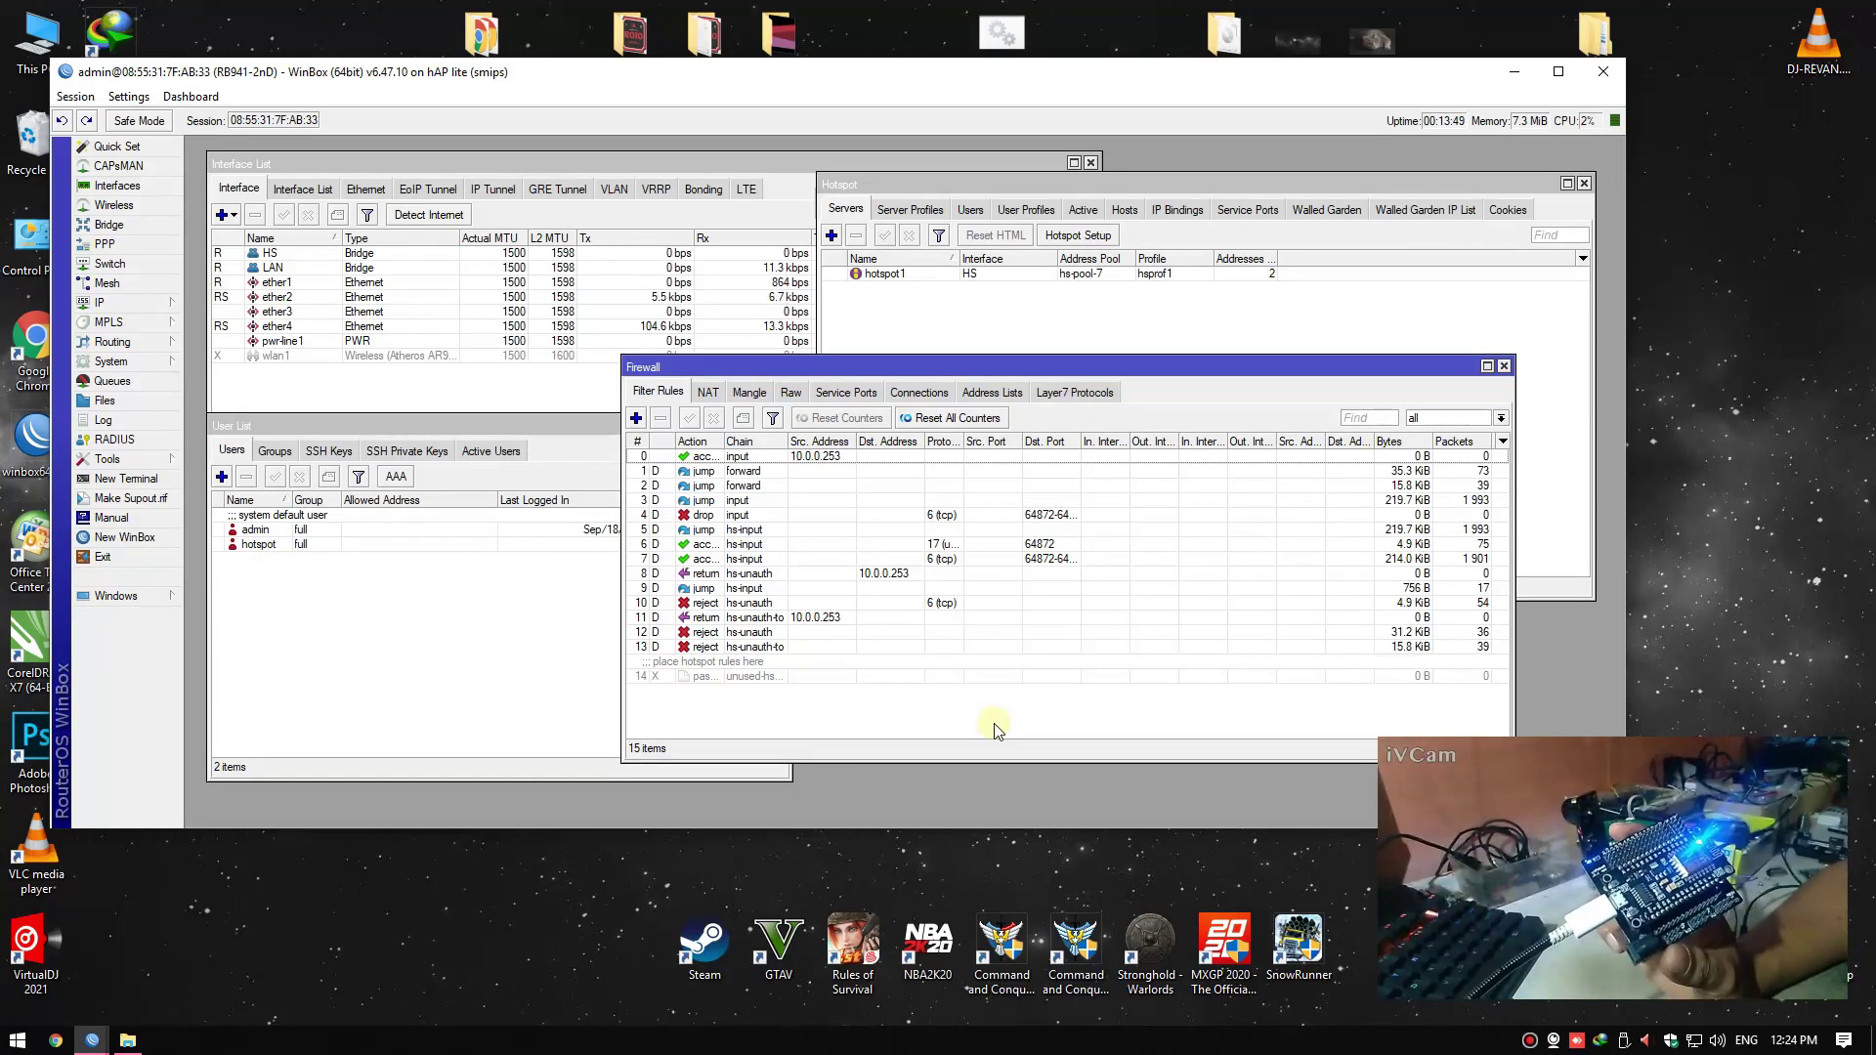
click(117, 309)
click(215, 428)
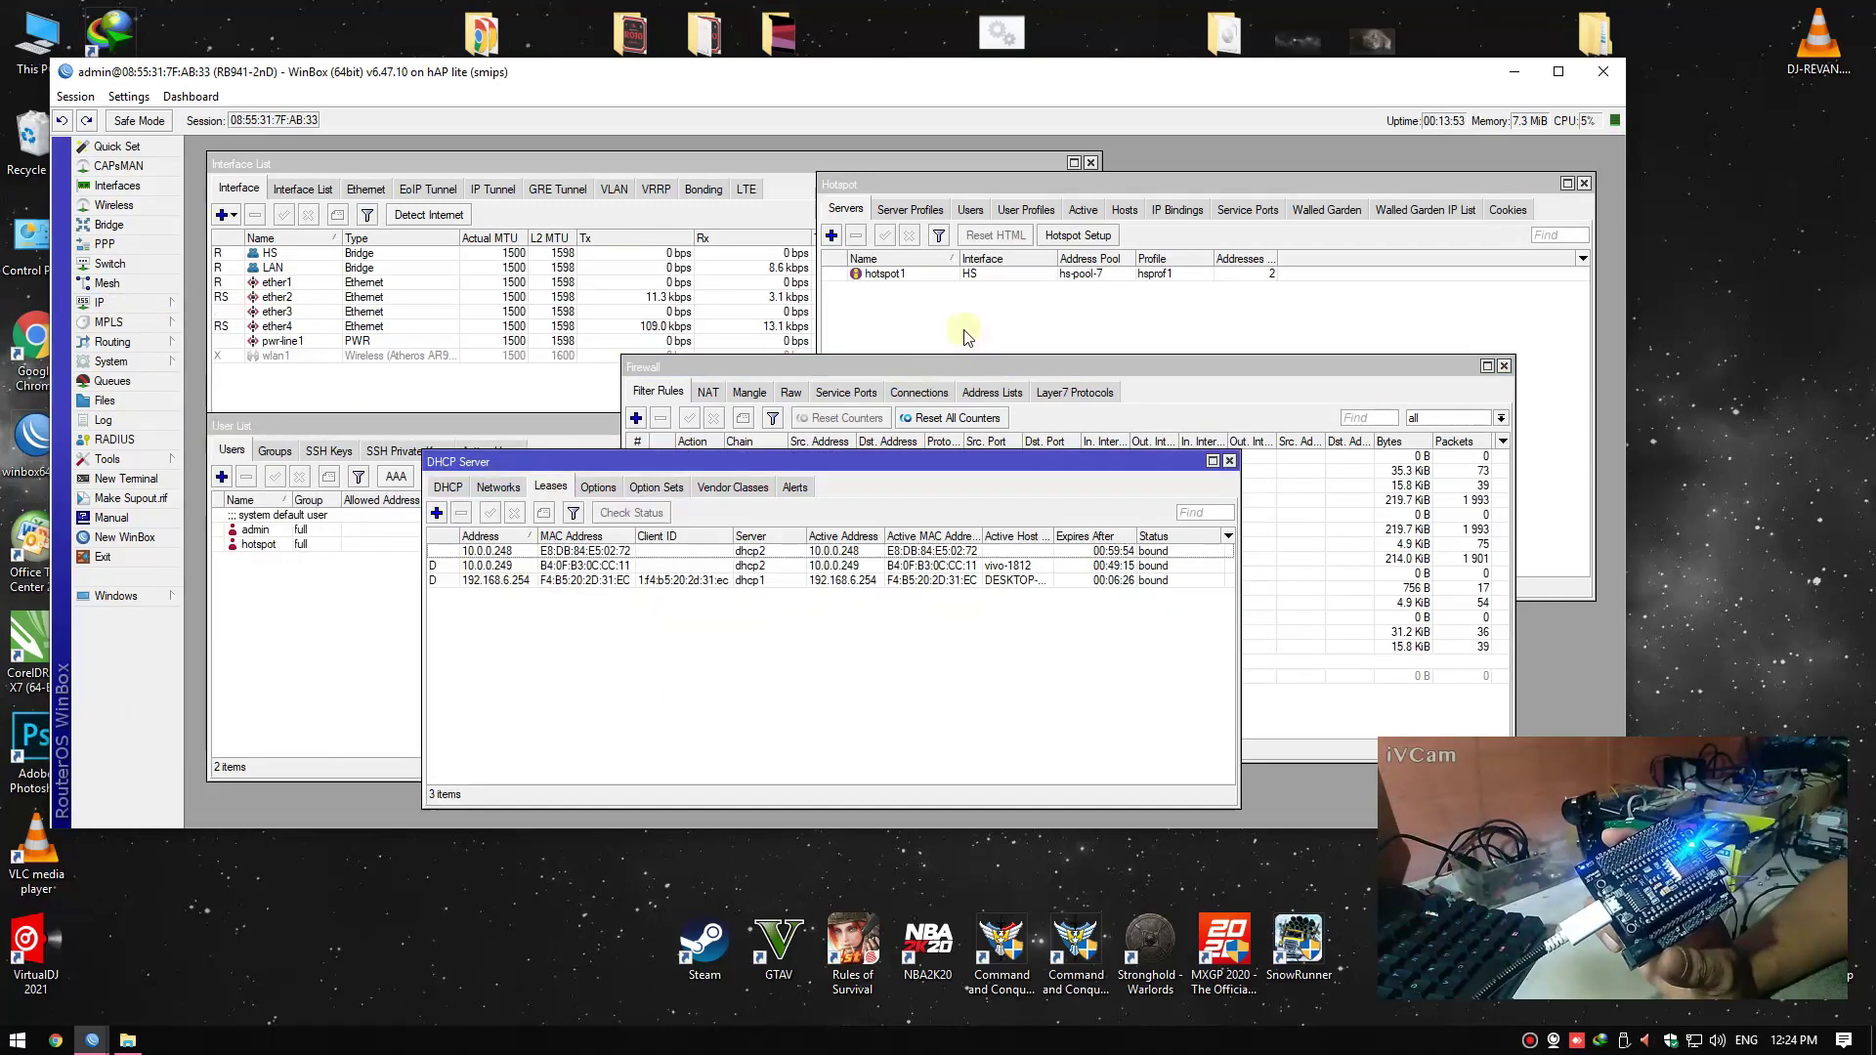
Inspect the NodeMCU's 10.0.0.248 DHCP lease details without changing them
drag(923, 466, 878, 223)
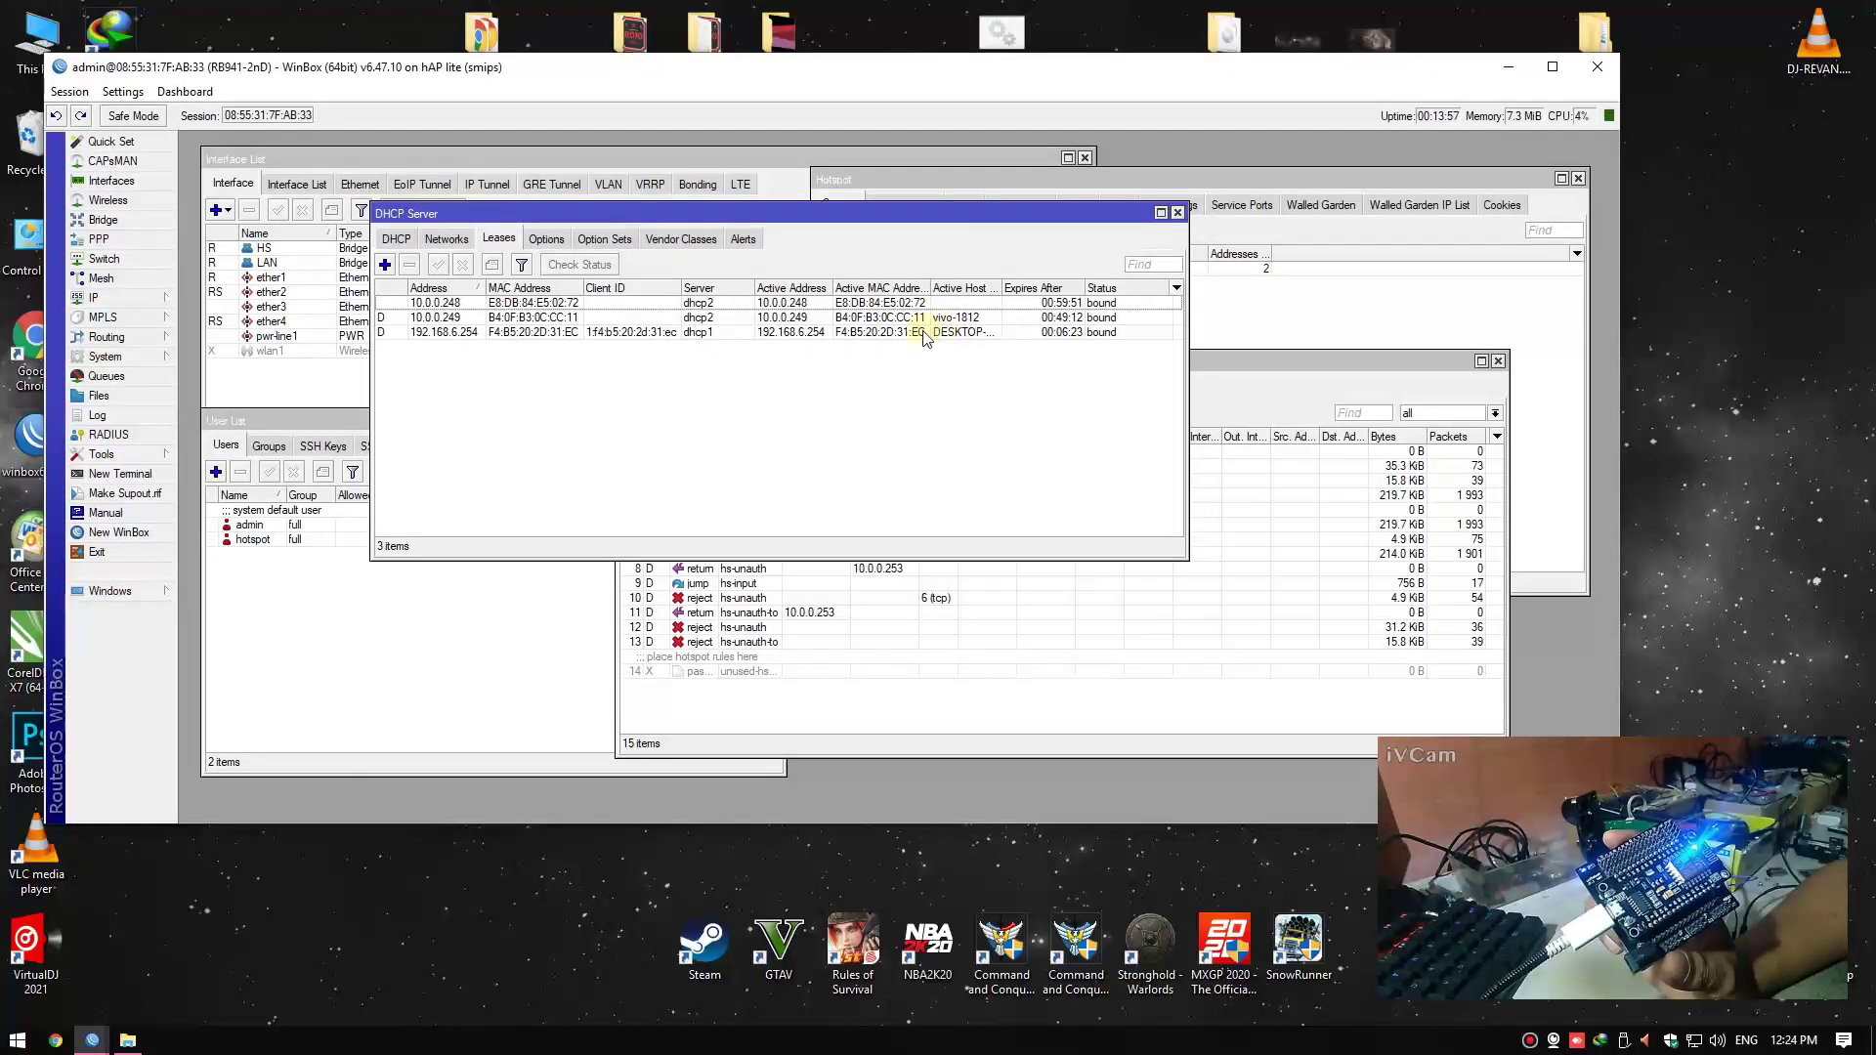
click(860, 305)
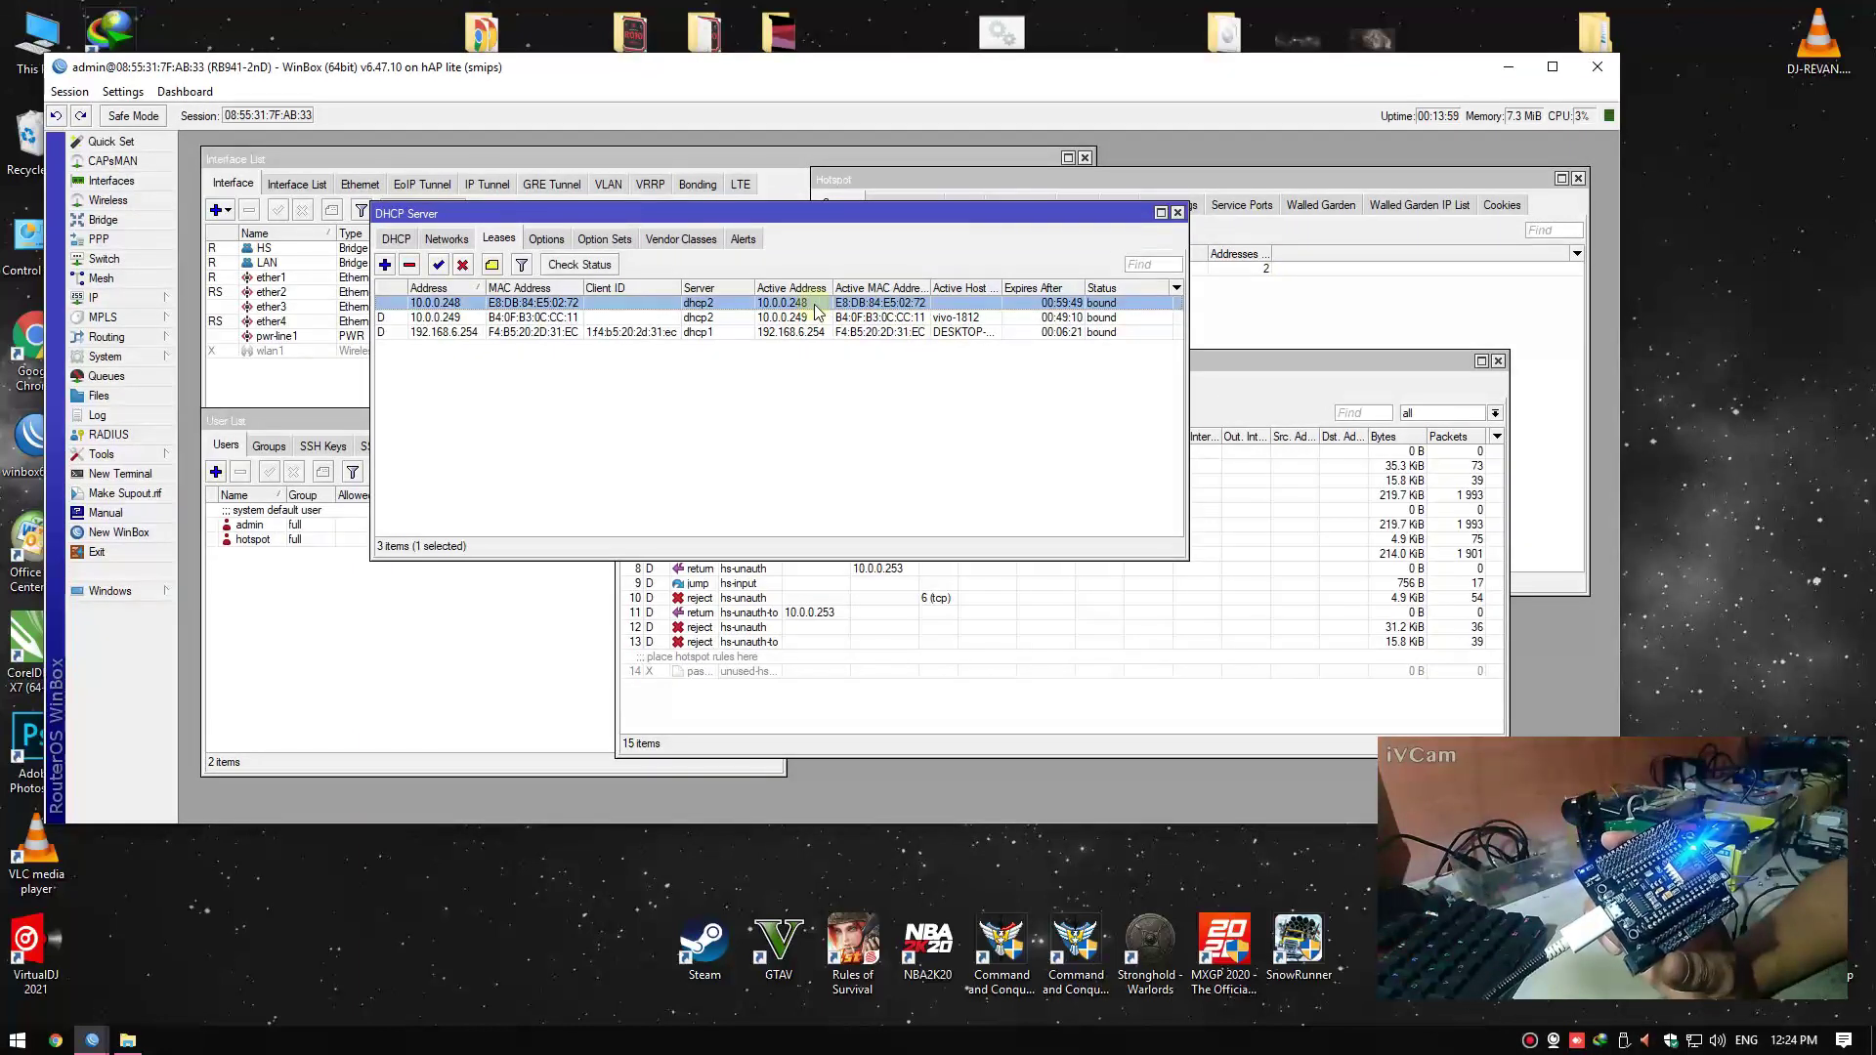
double_click(735, 305)
click(989, 434)
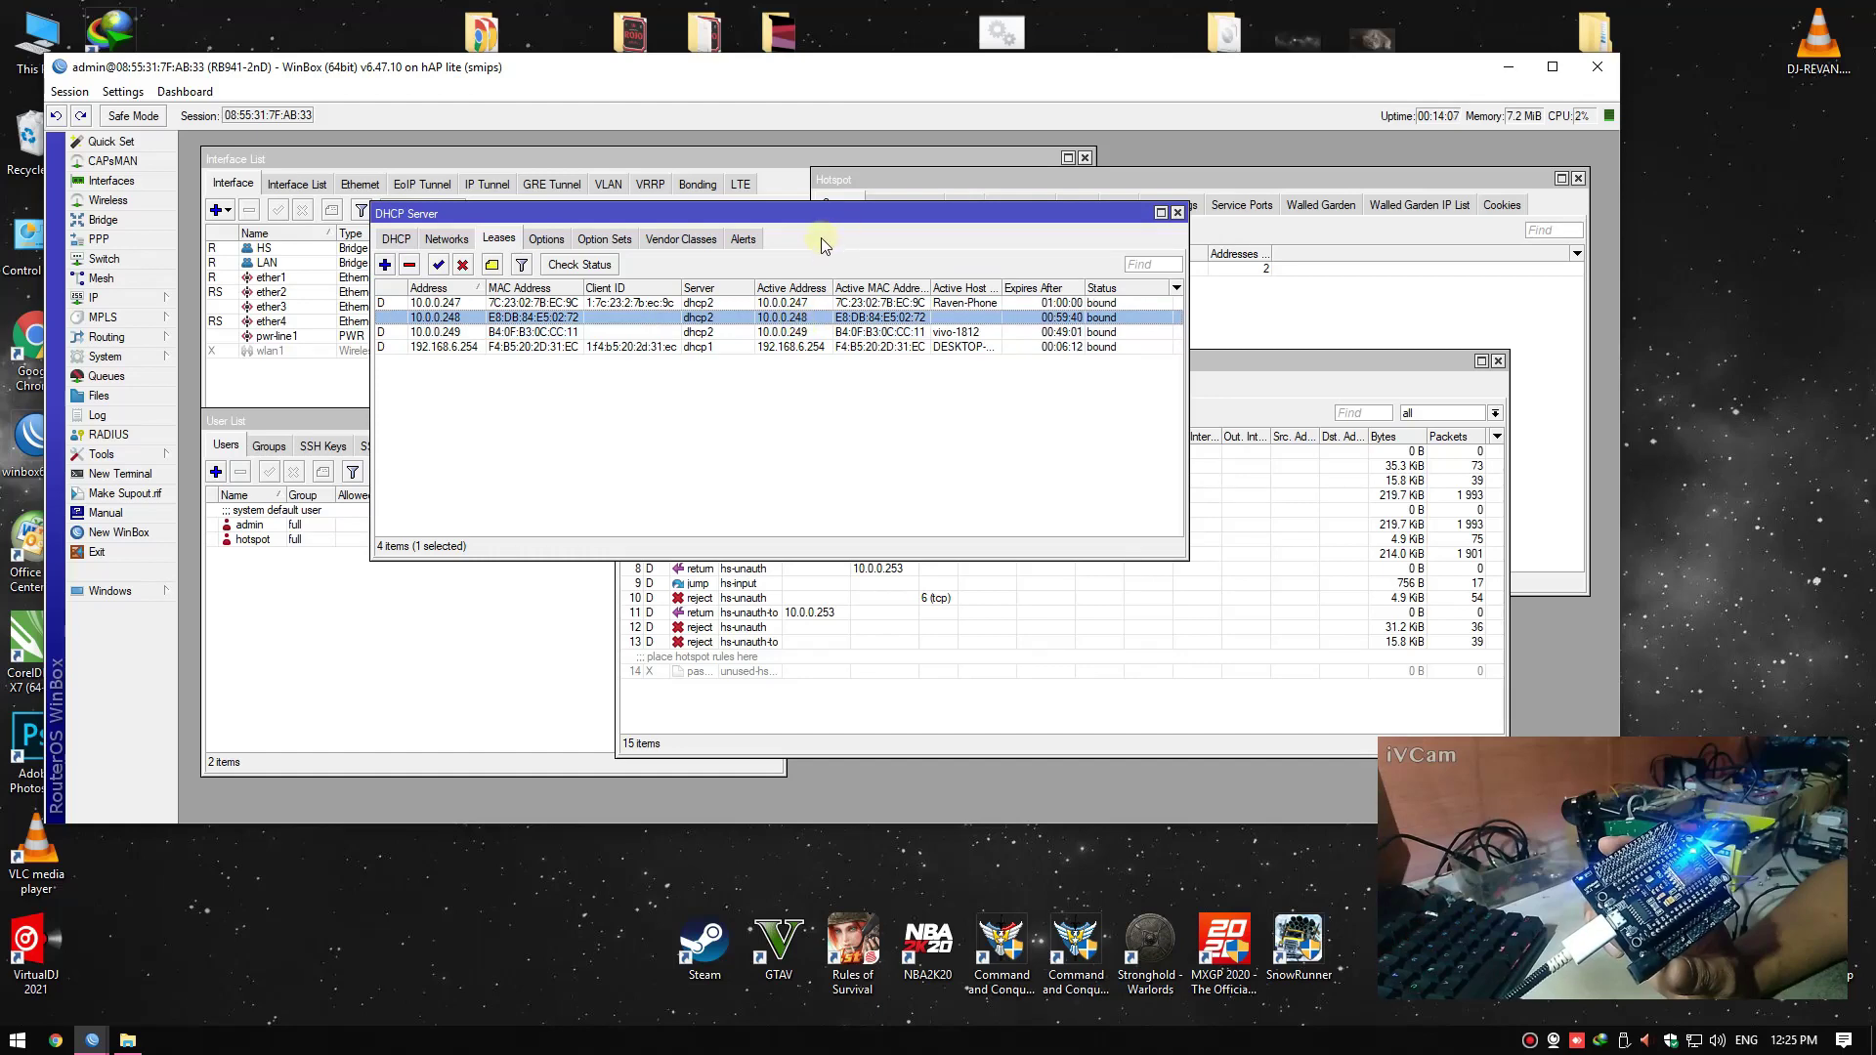
Change firewall rule 0's source address from 10.0.0.253 to 10.0.0.248
click(835, 725)
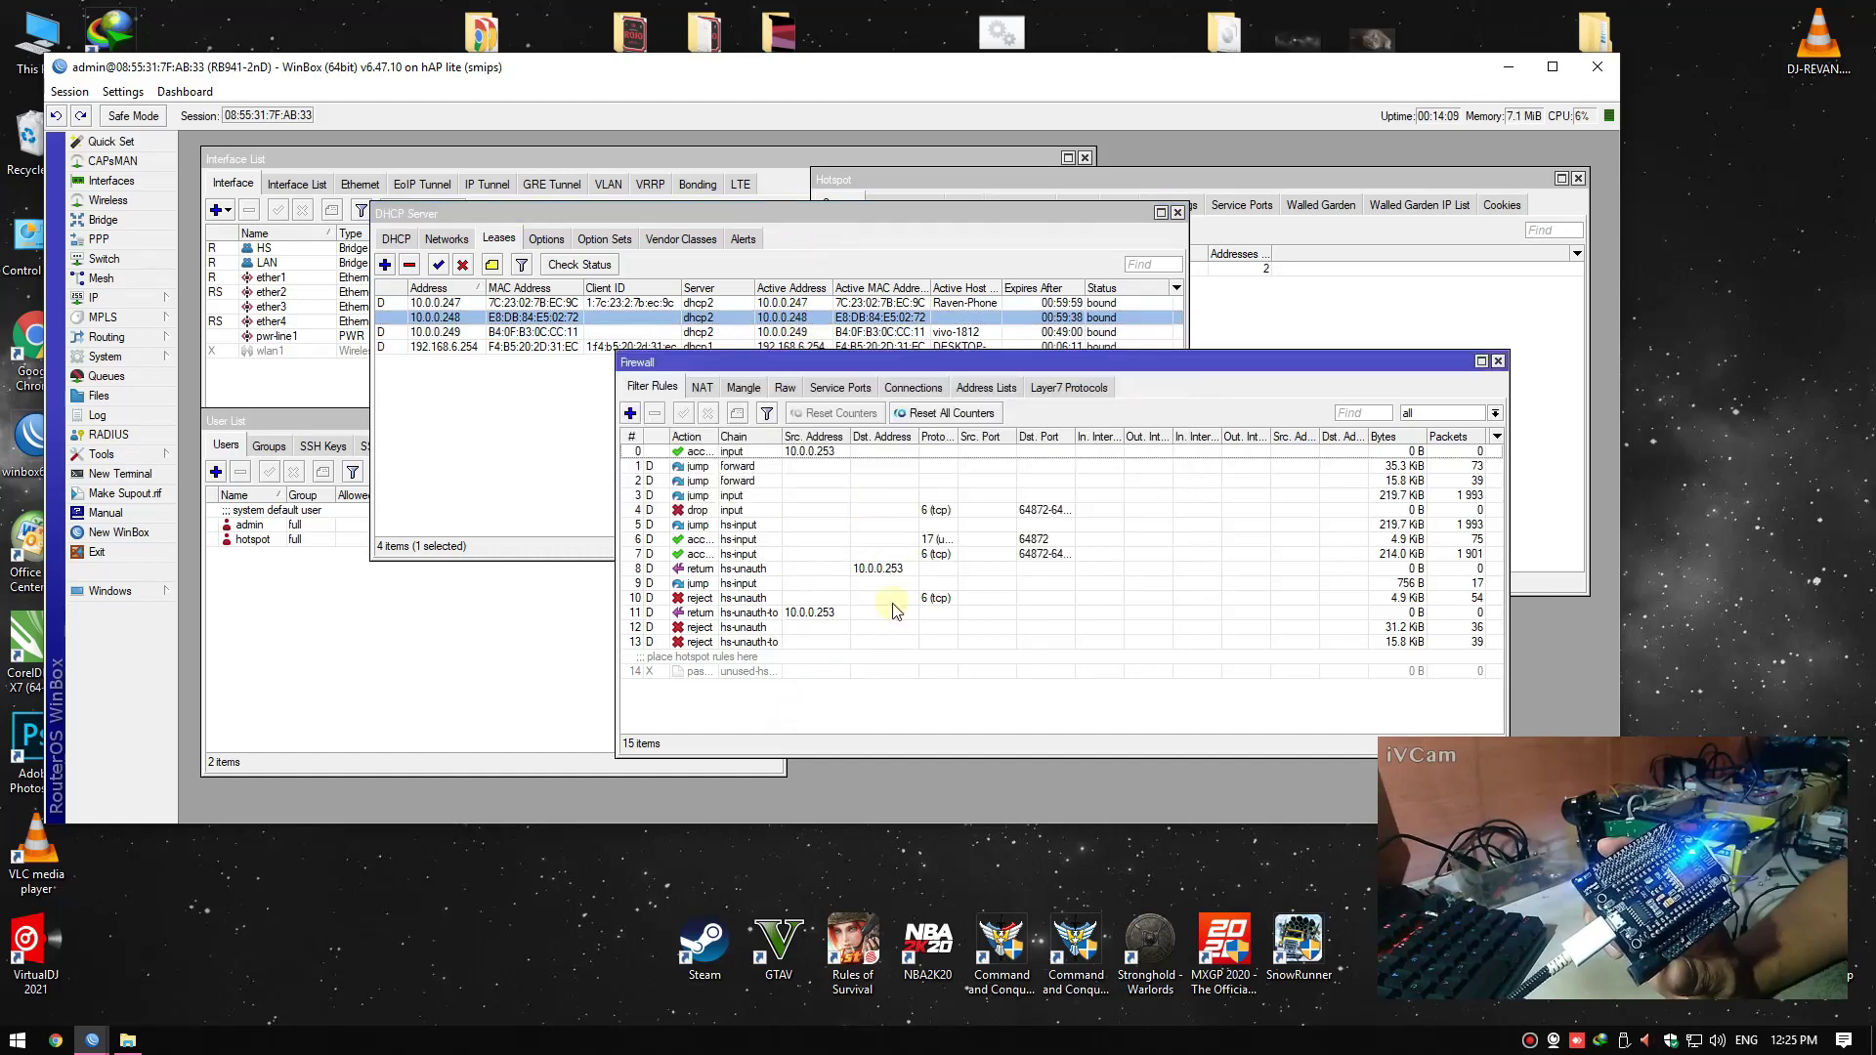
double_click(819, 451)
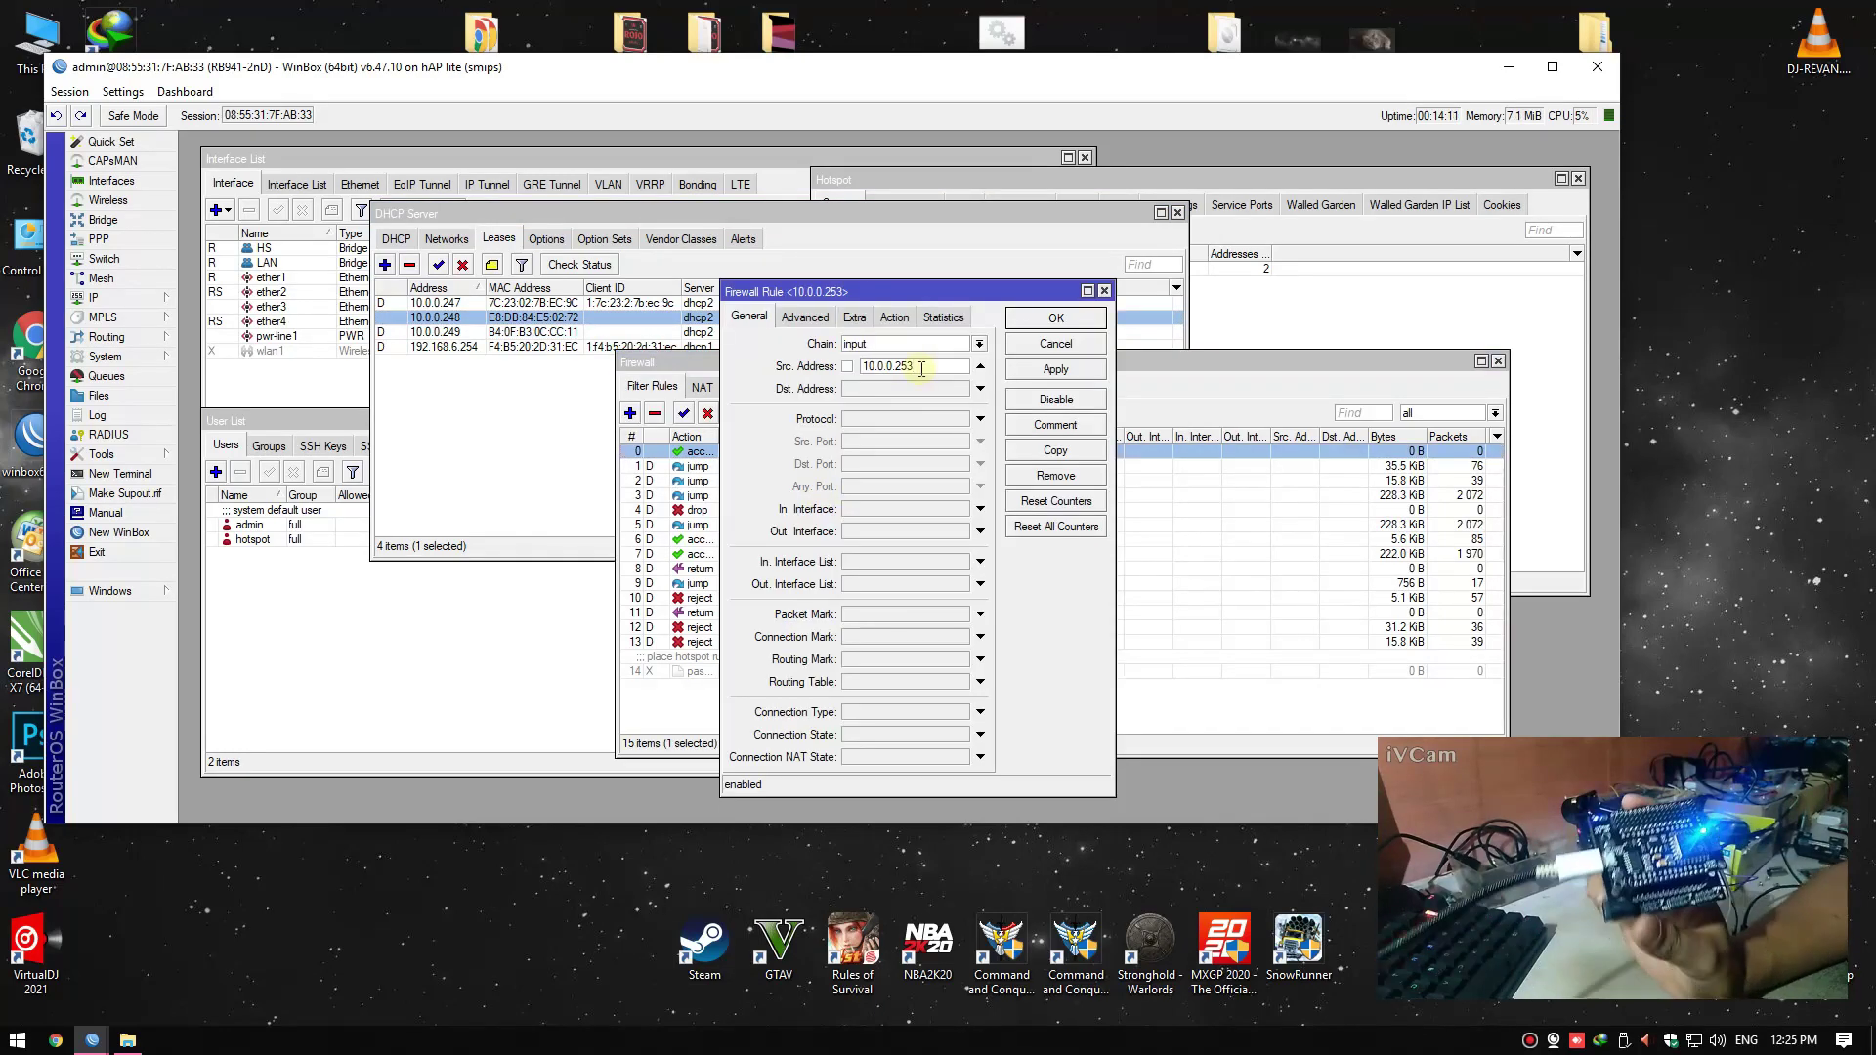
key(BackSpace)
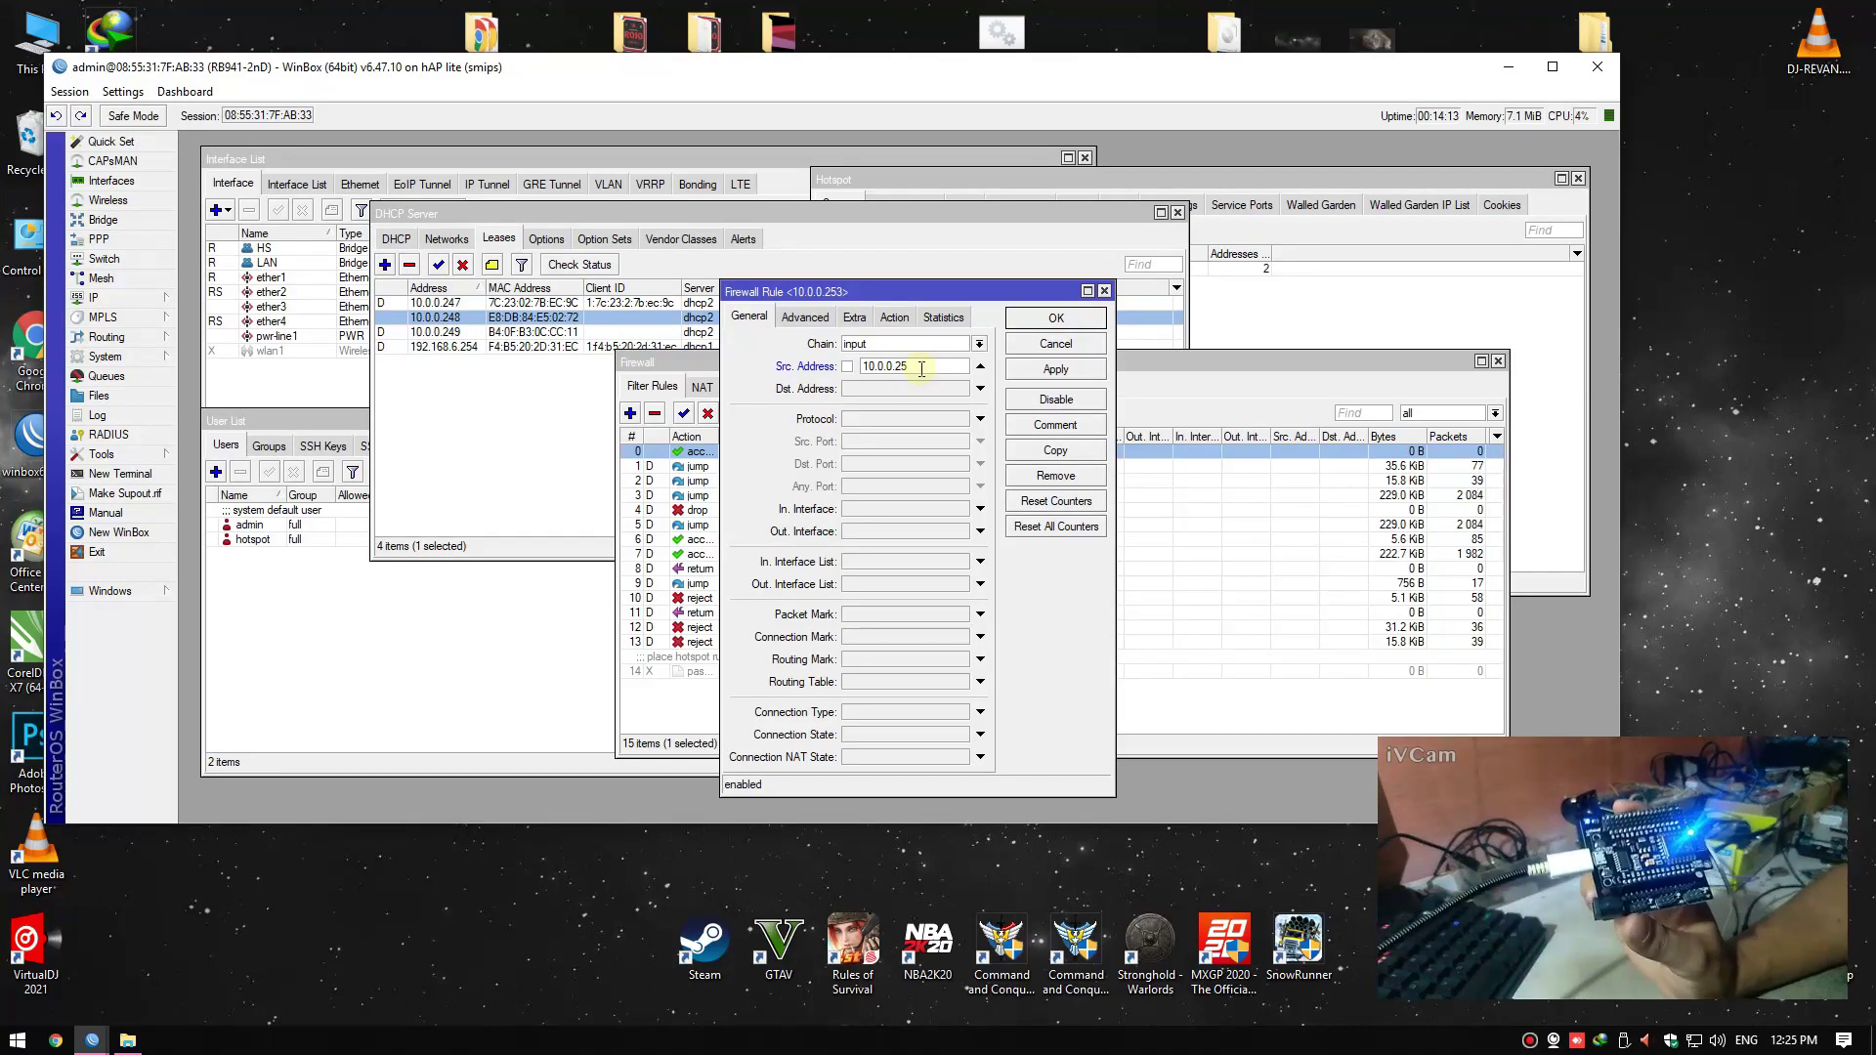
text(48)
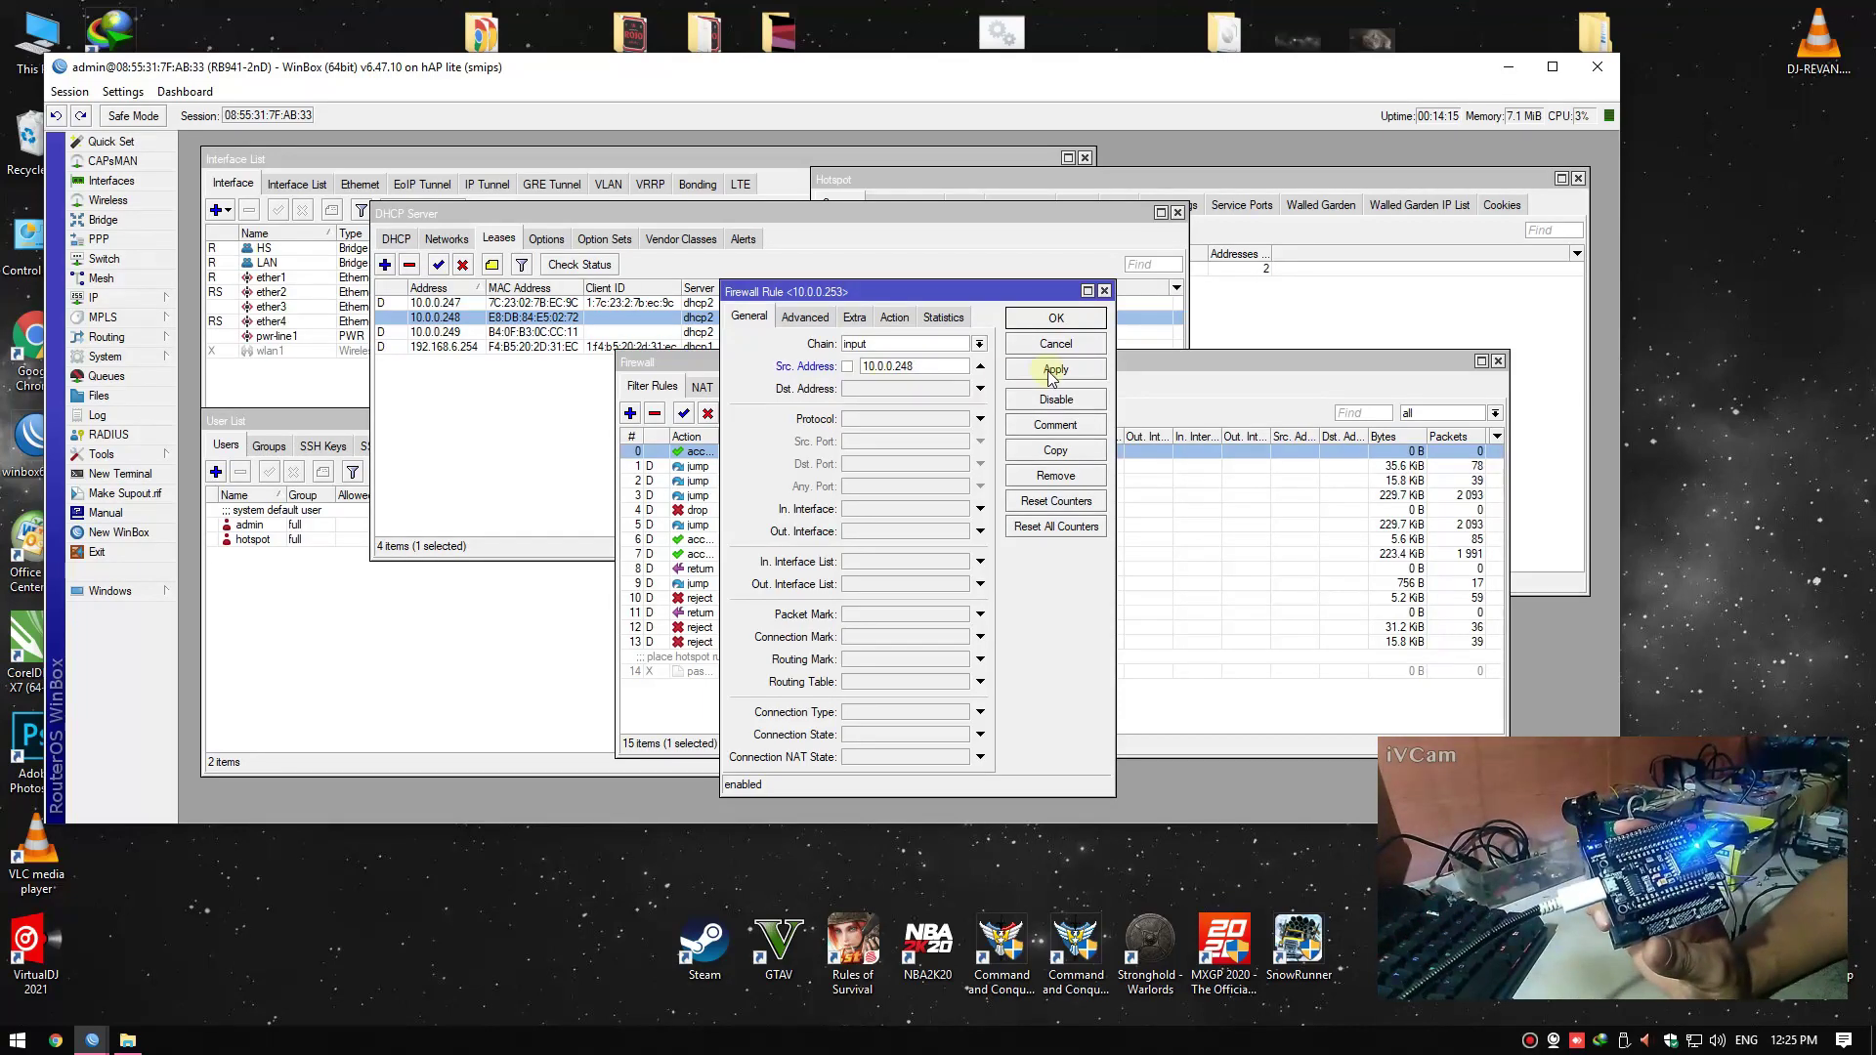
click(1056, 321)
click(442, 645)
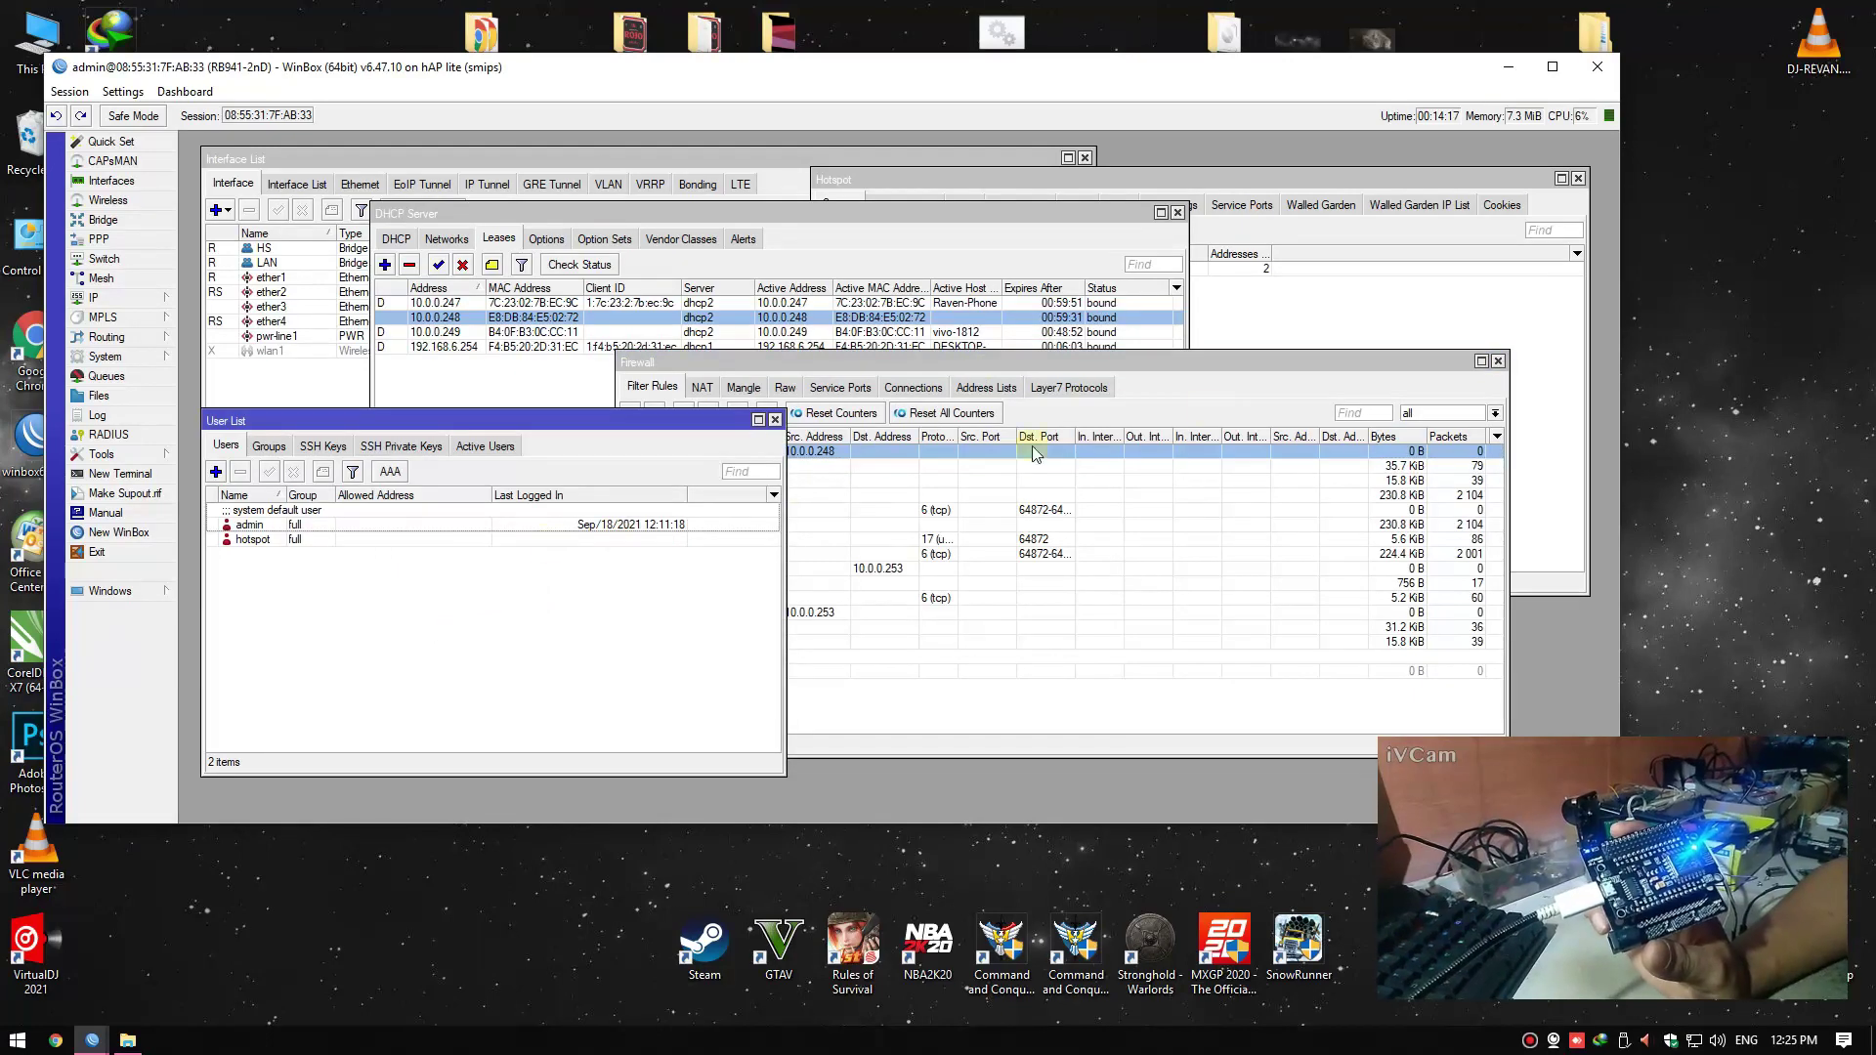
click(1290, 314)
Point the walled-garden accept entry's destination to 10.0.0.248 instead of 10.0.0.253
click(1159, 207)
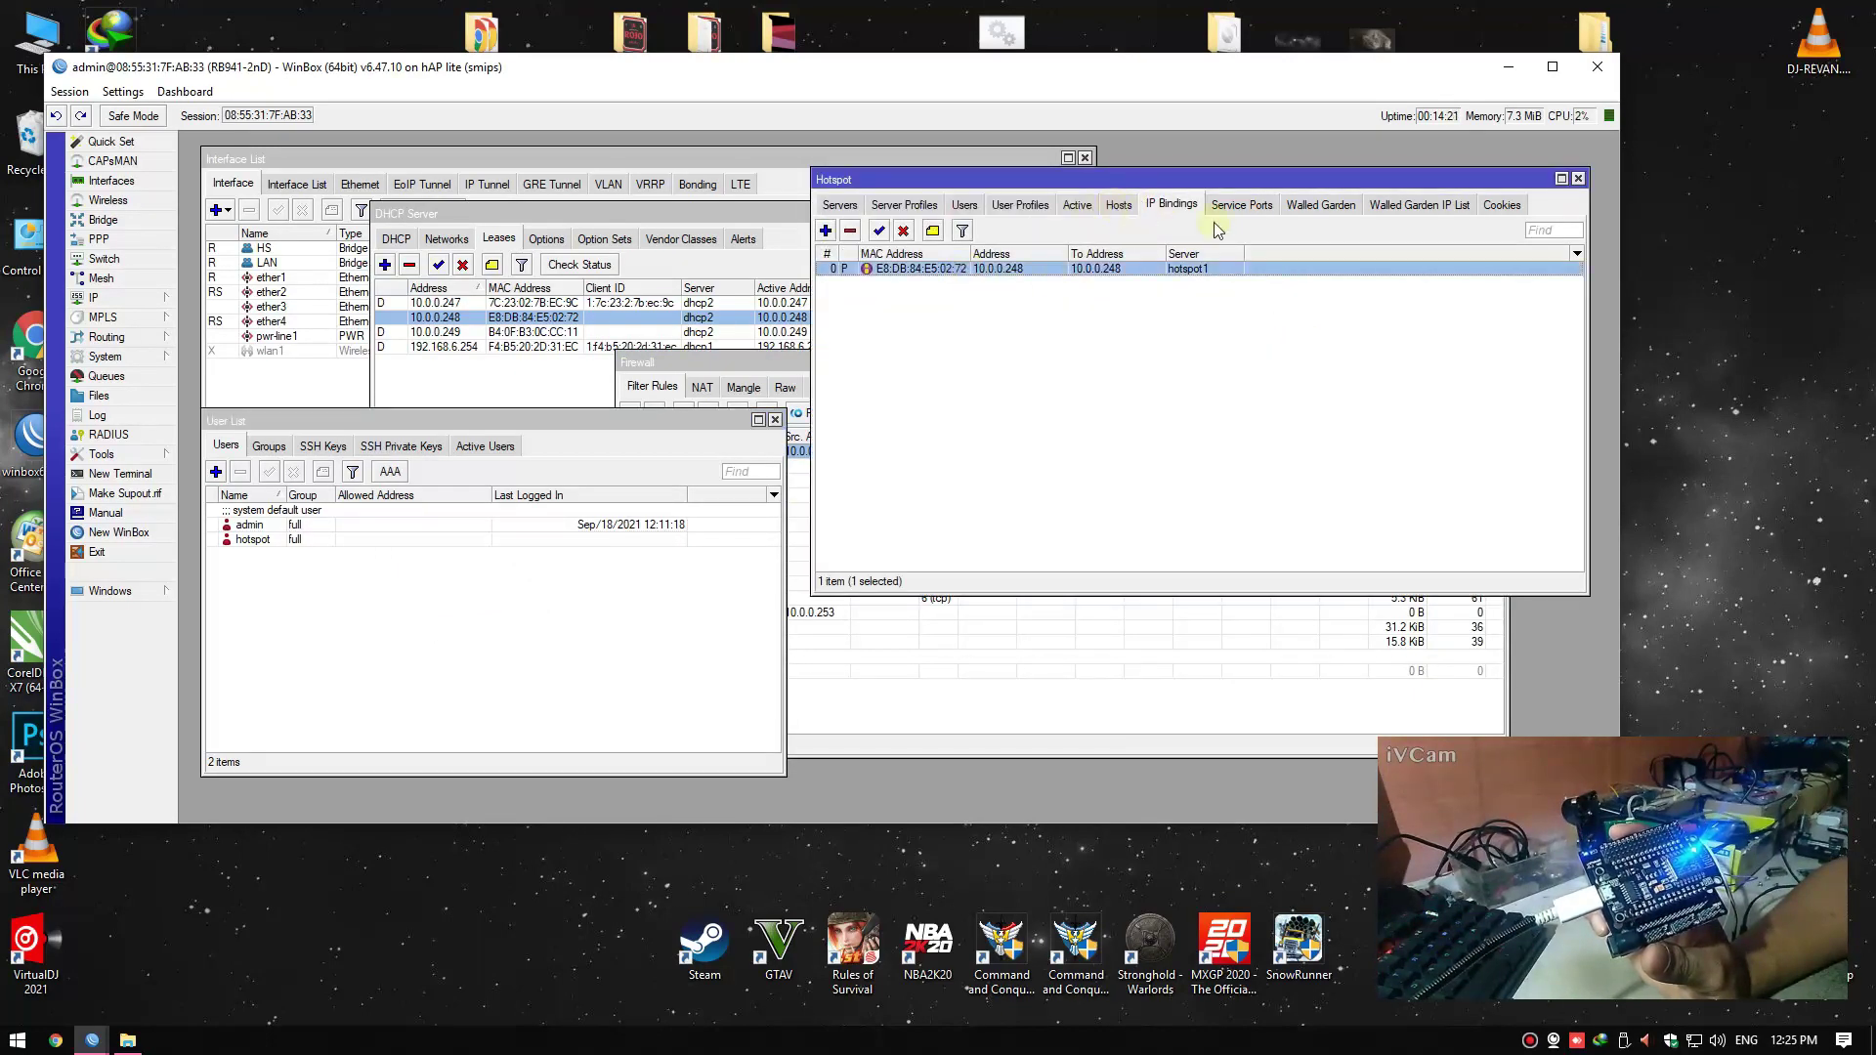
click(1120, 205)
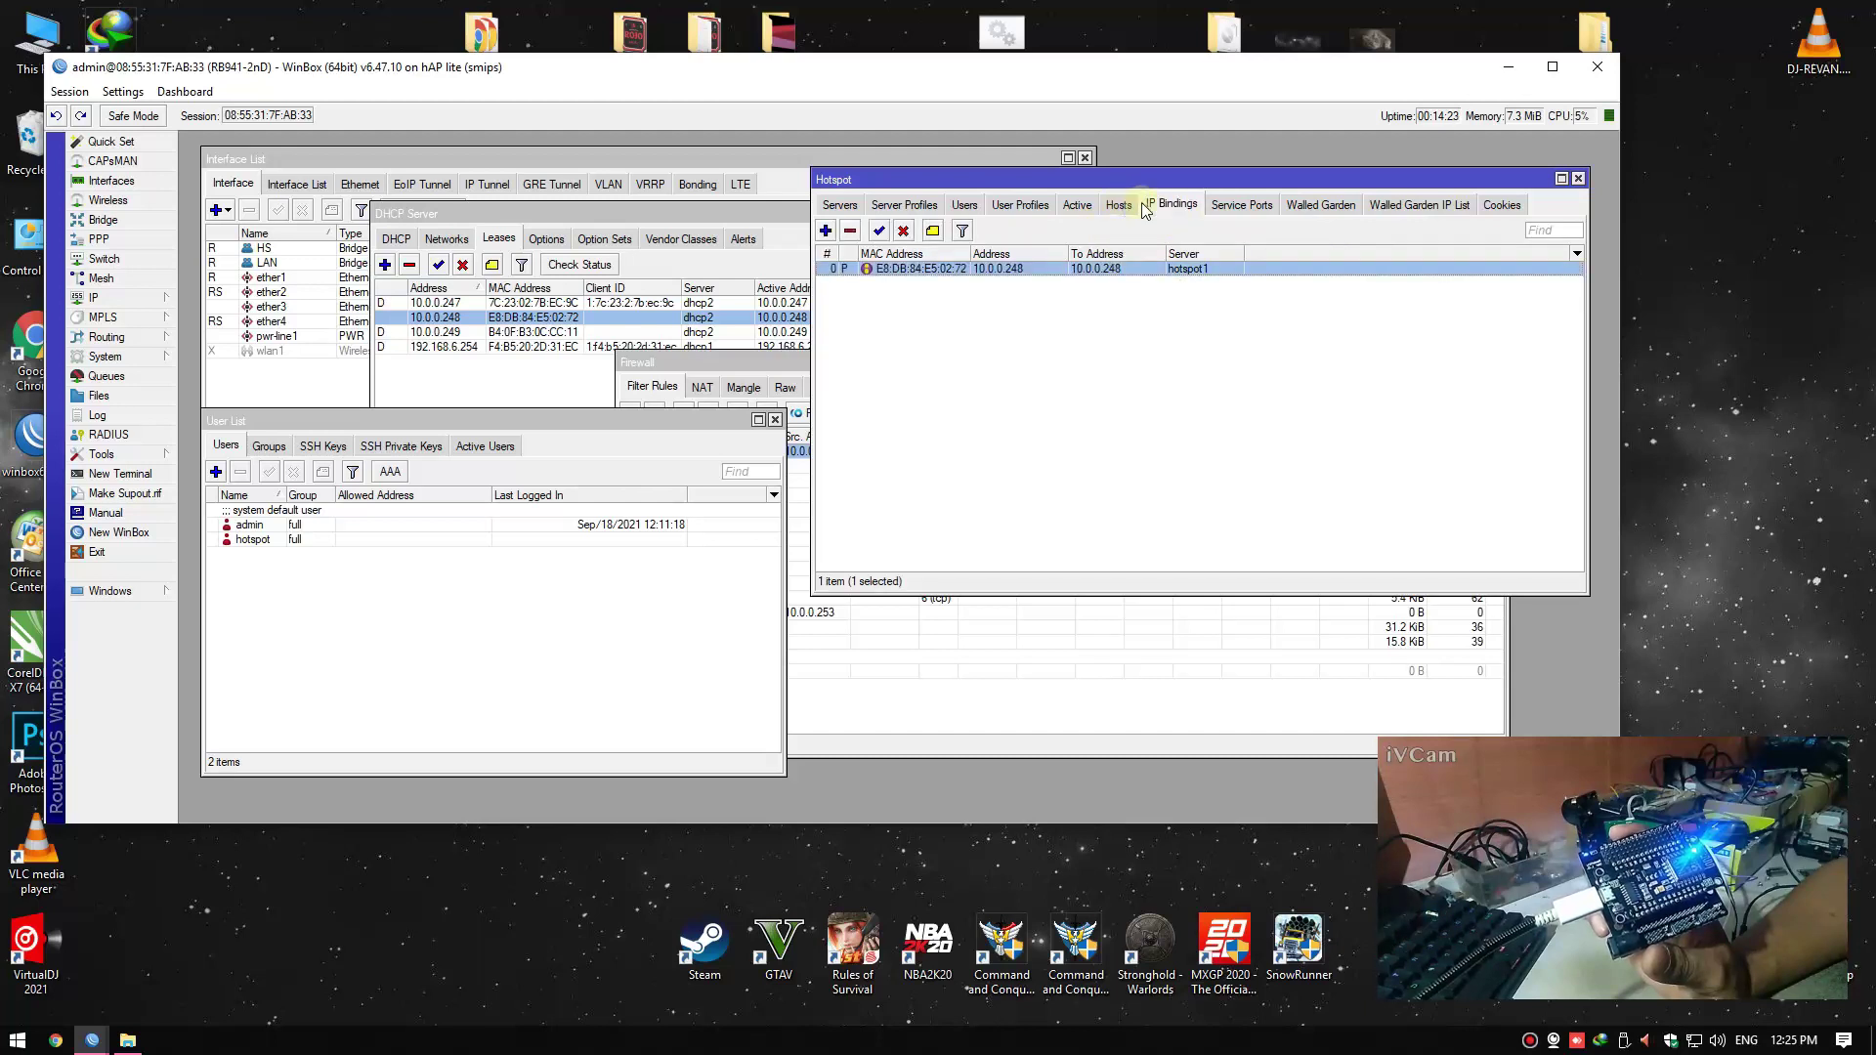
click(1410, 208)
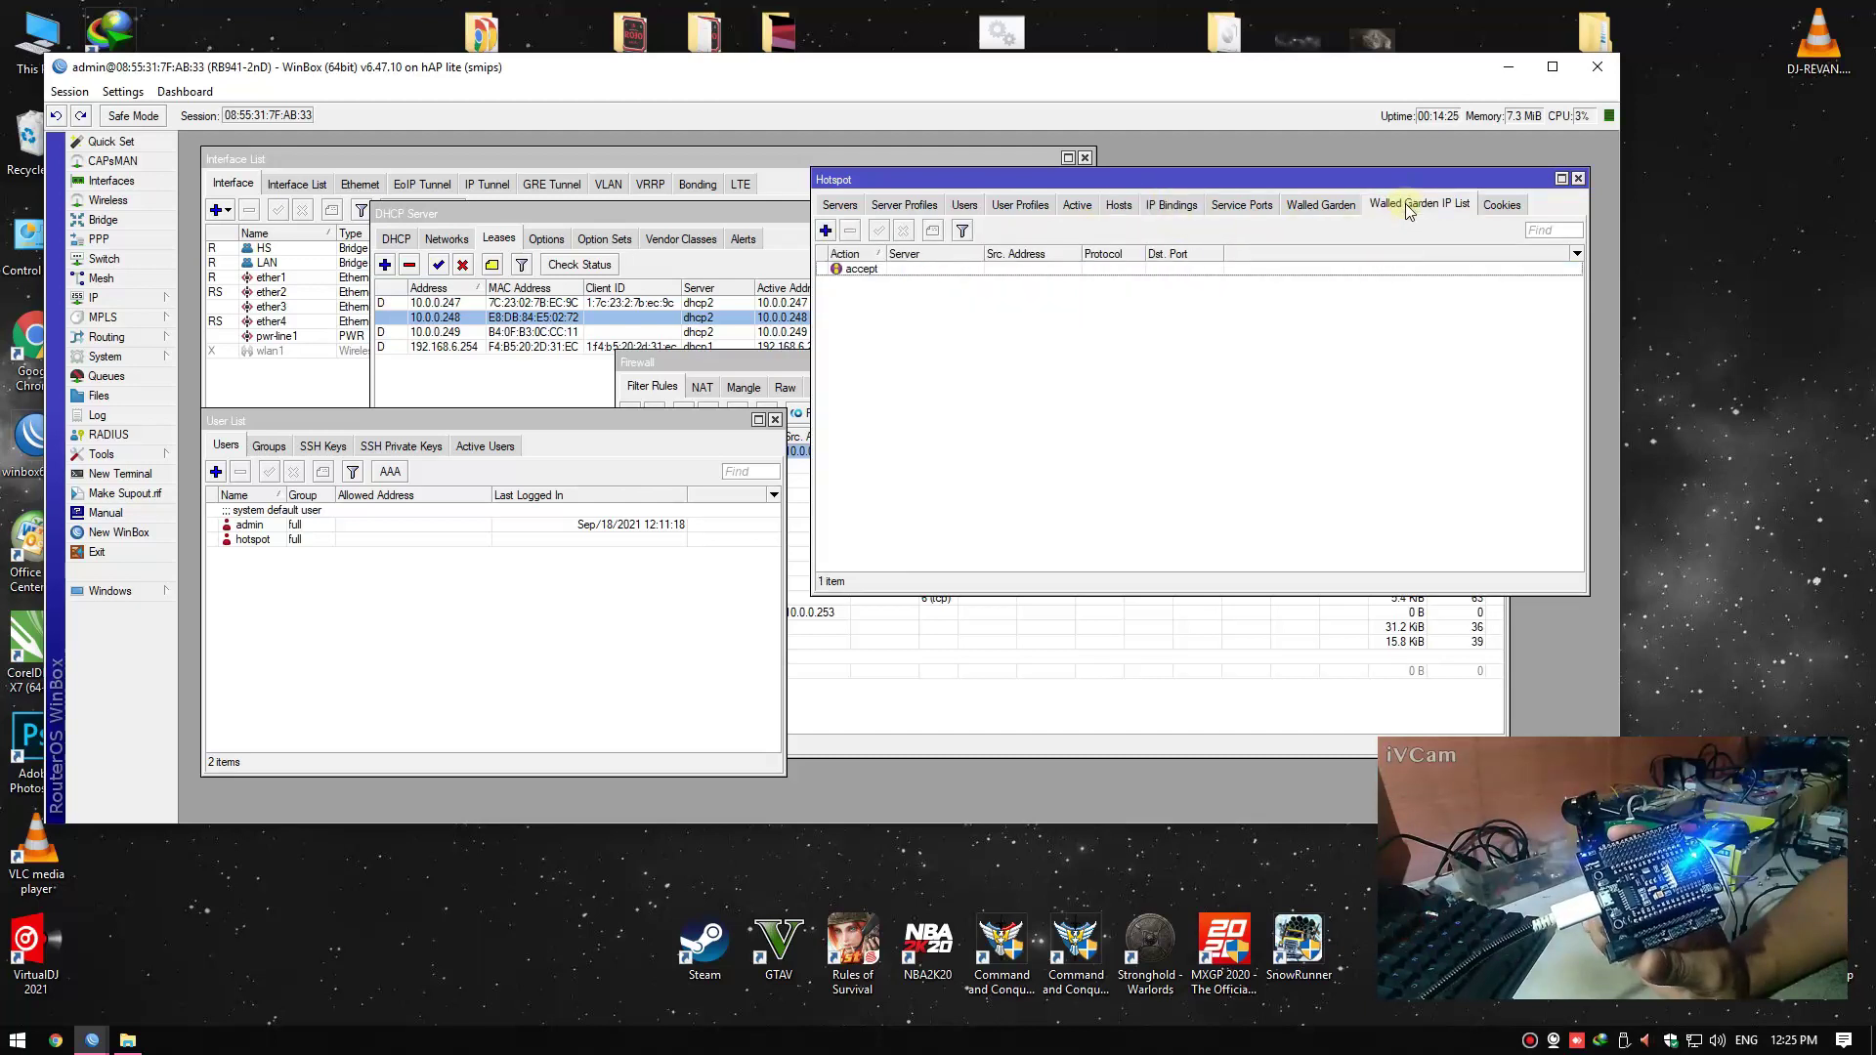
click(936, 269)
double_click(936, 271)
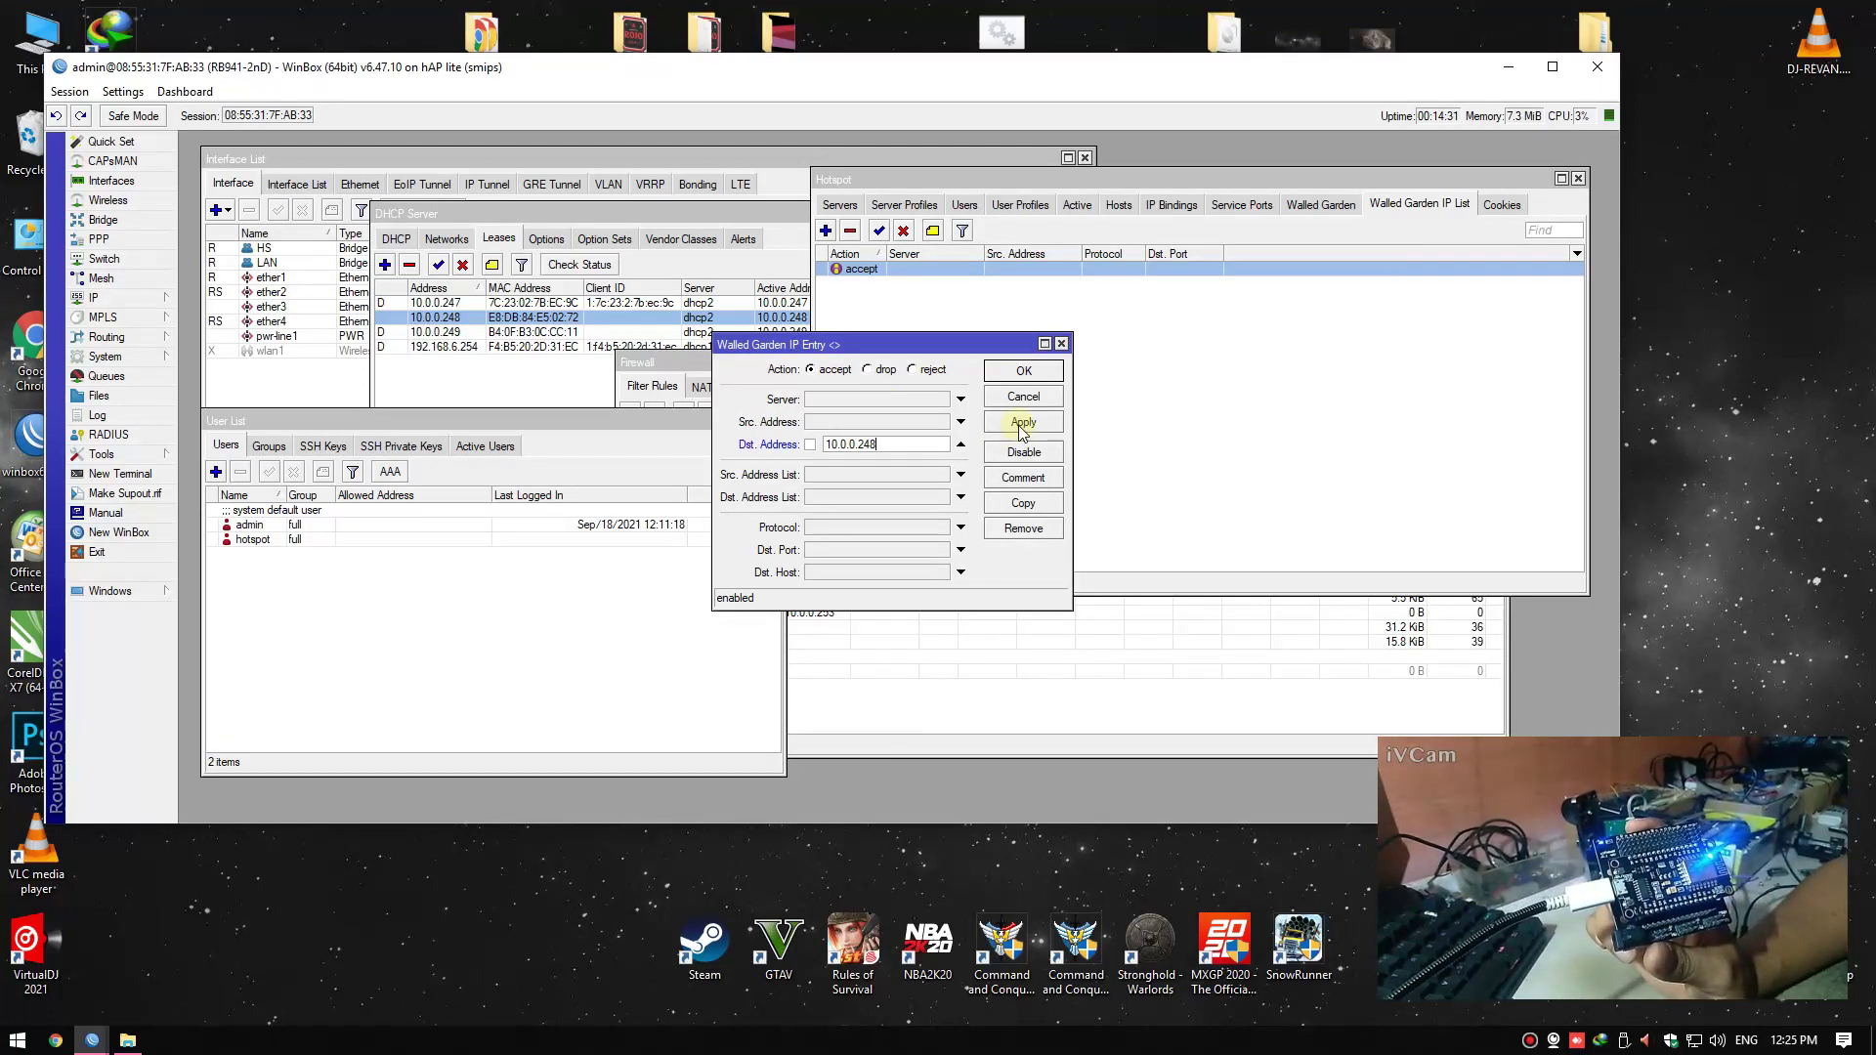
click(1024, 370)
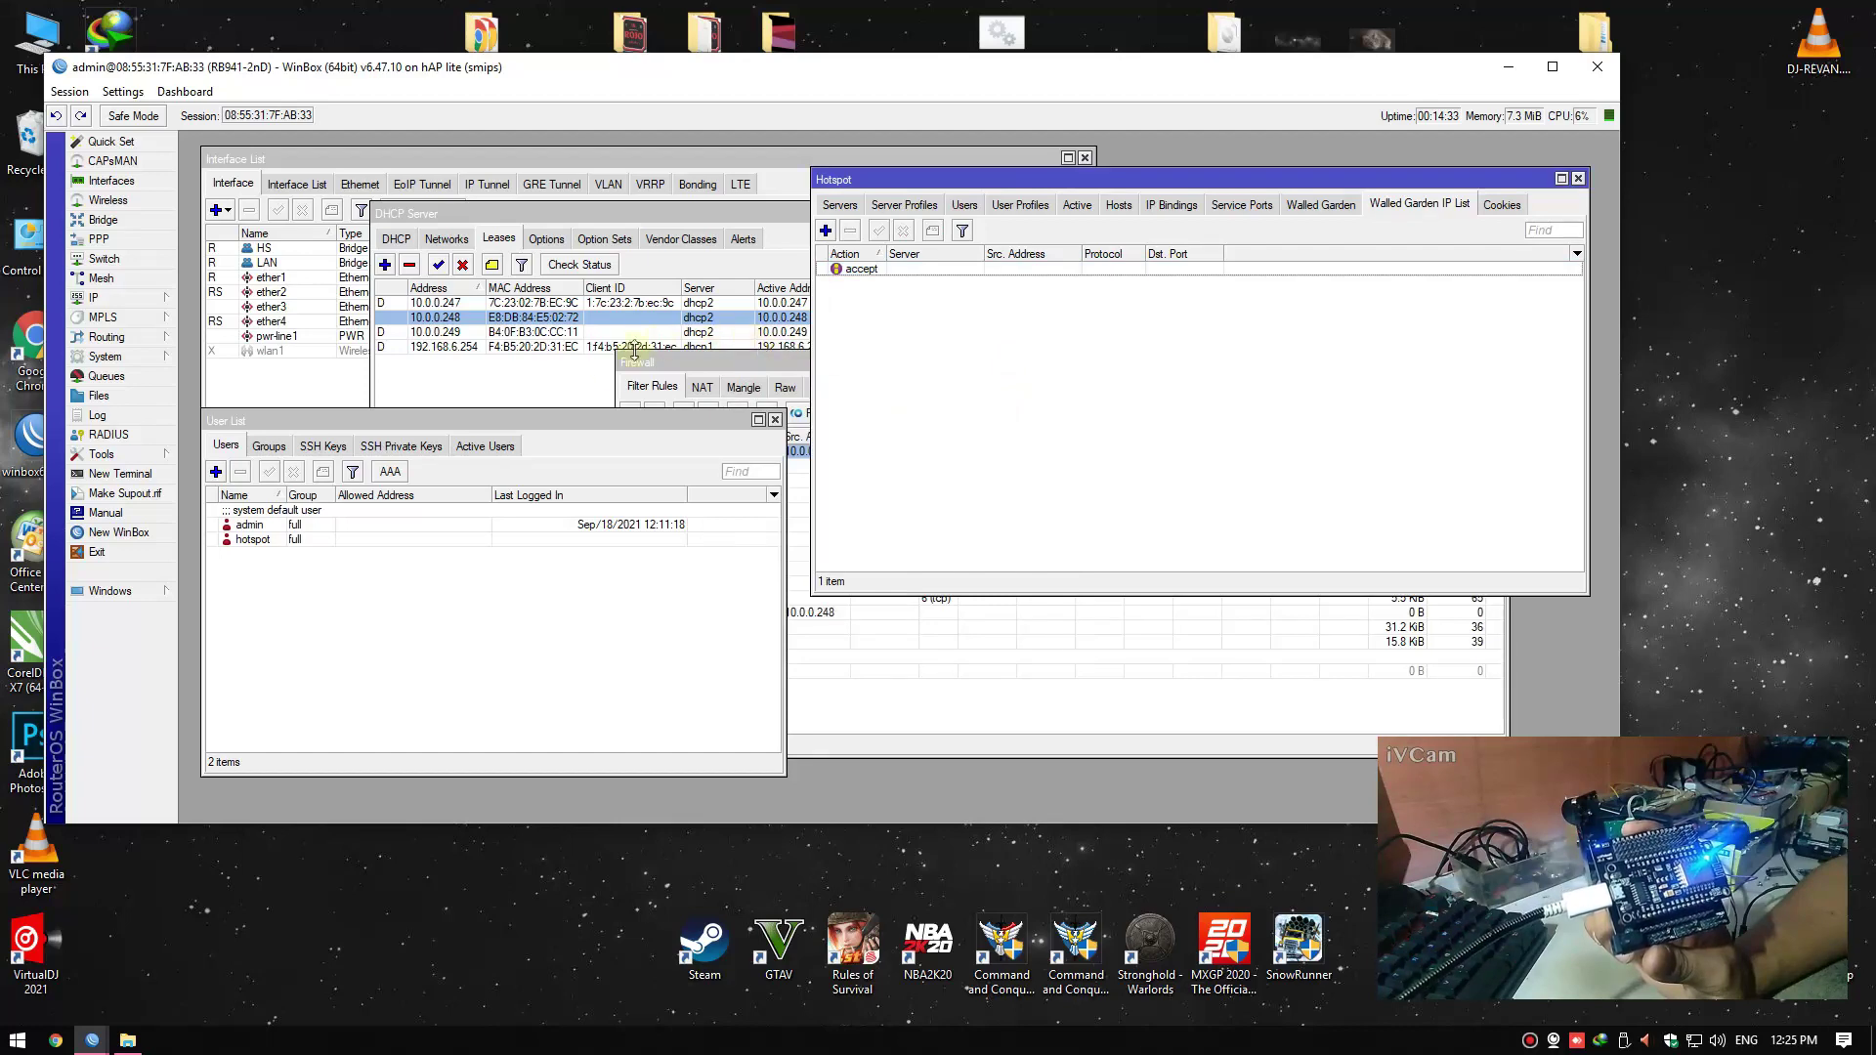
click(576, 390)
click(692, 684)
click(1000, 687)
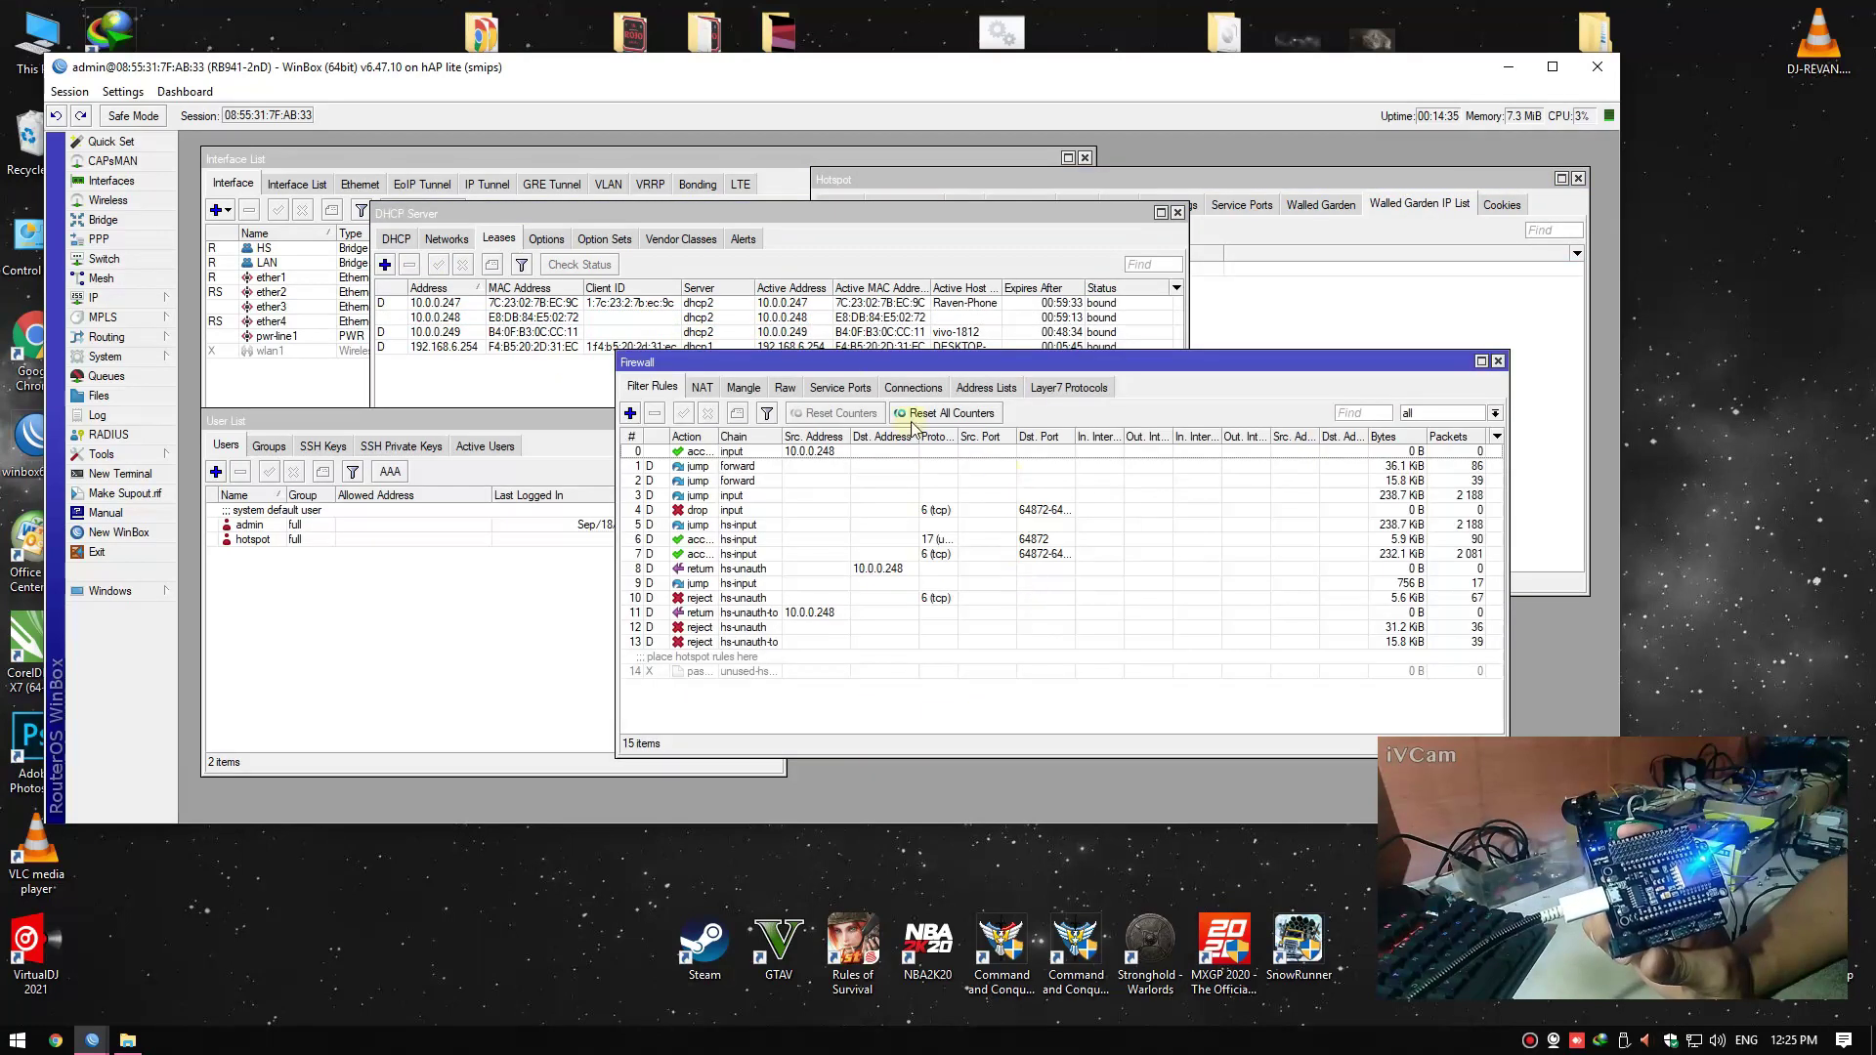
Verify the 10.0.0.248 DHCP lease and the NodeMCU's hotspot host and bypass binding
click(870, 318)
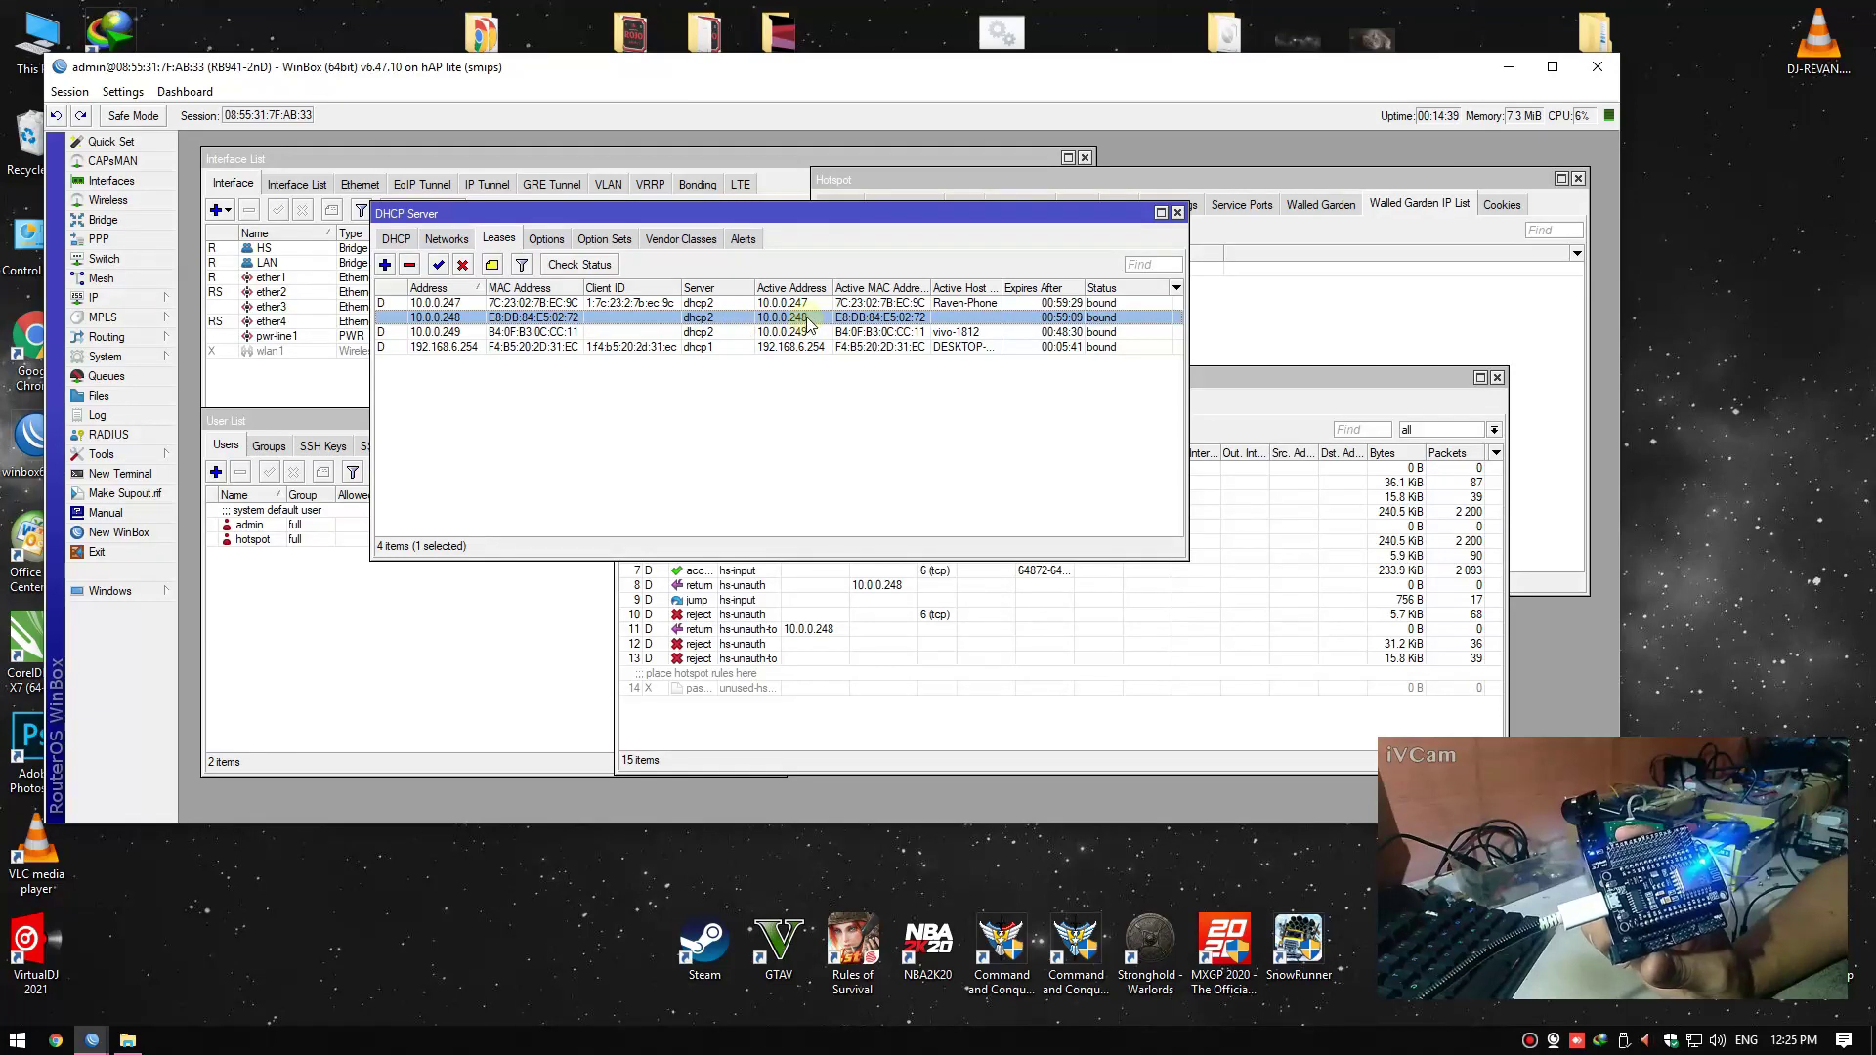
click(1286, 328)
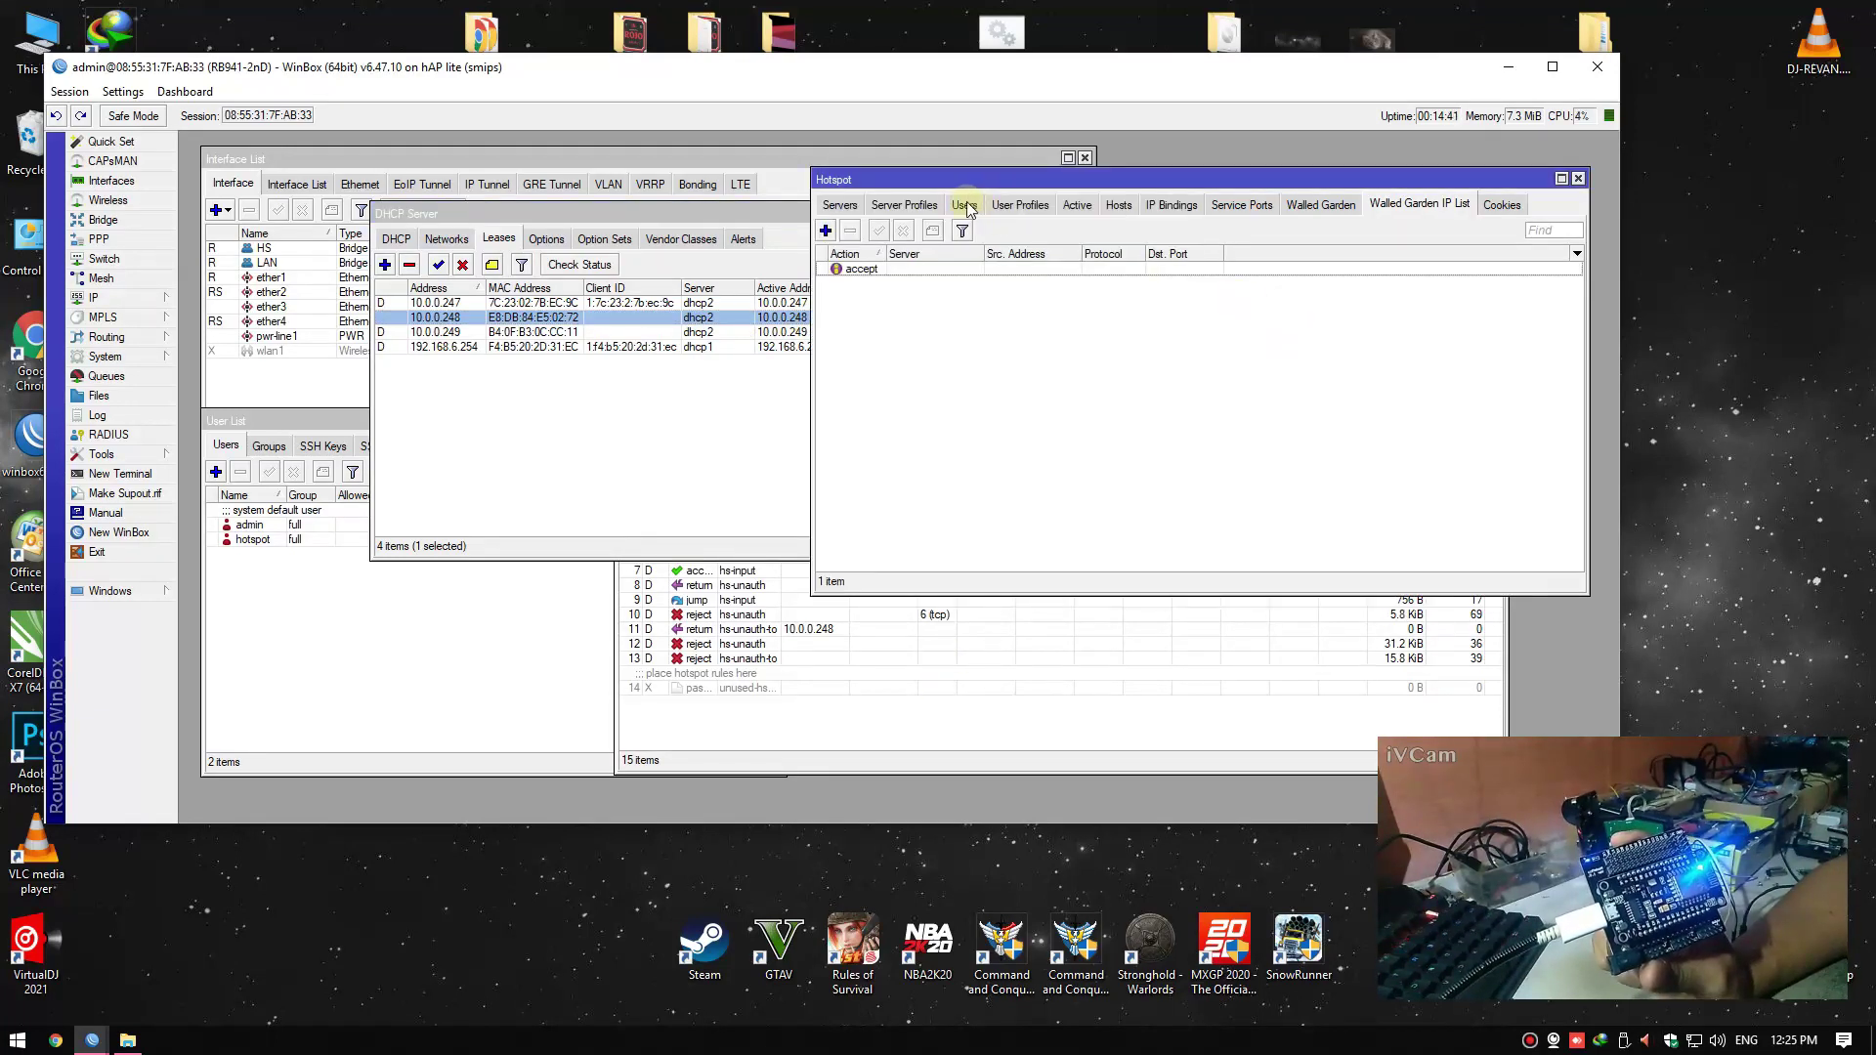
click(1119, 205)
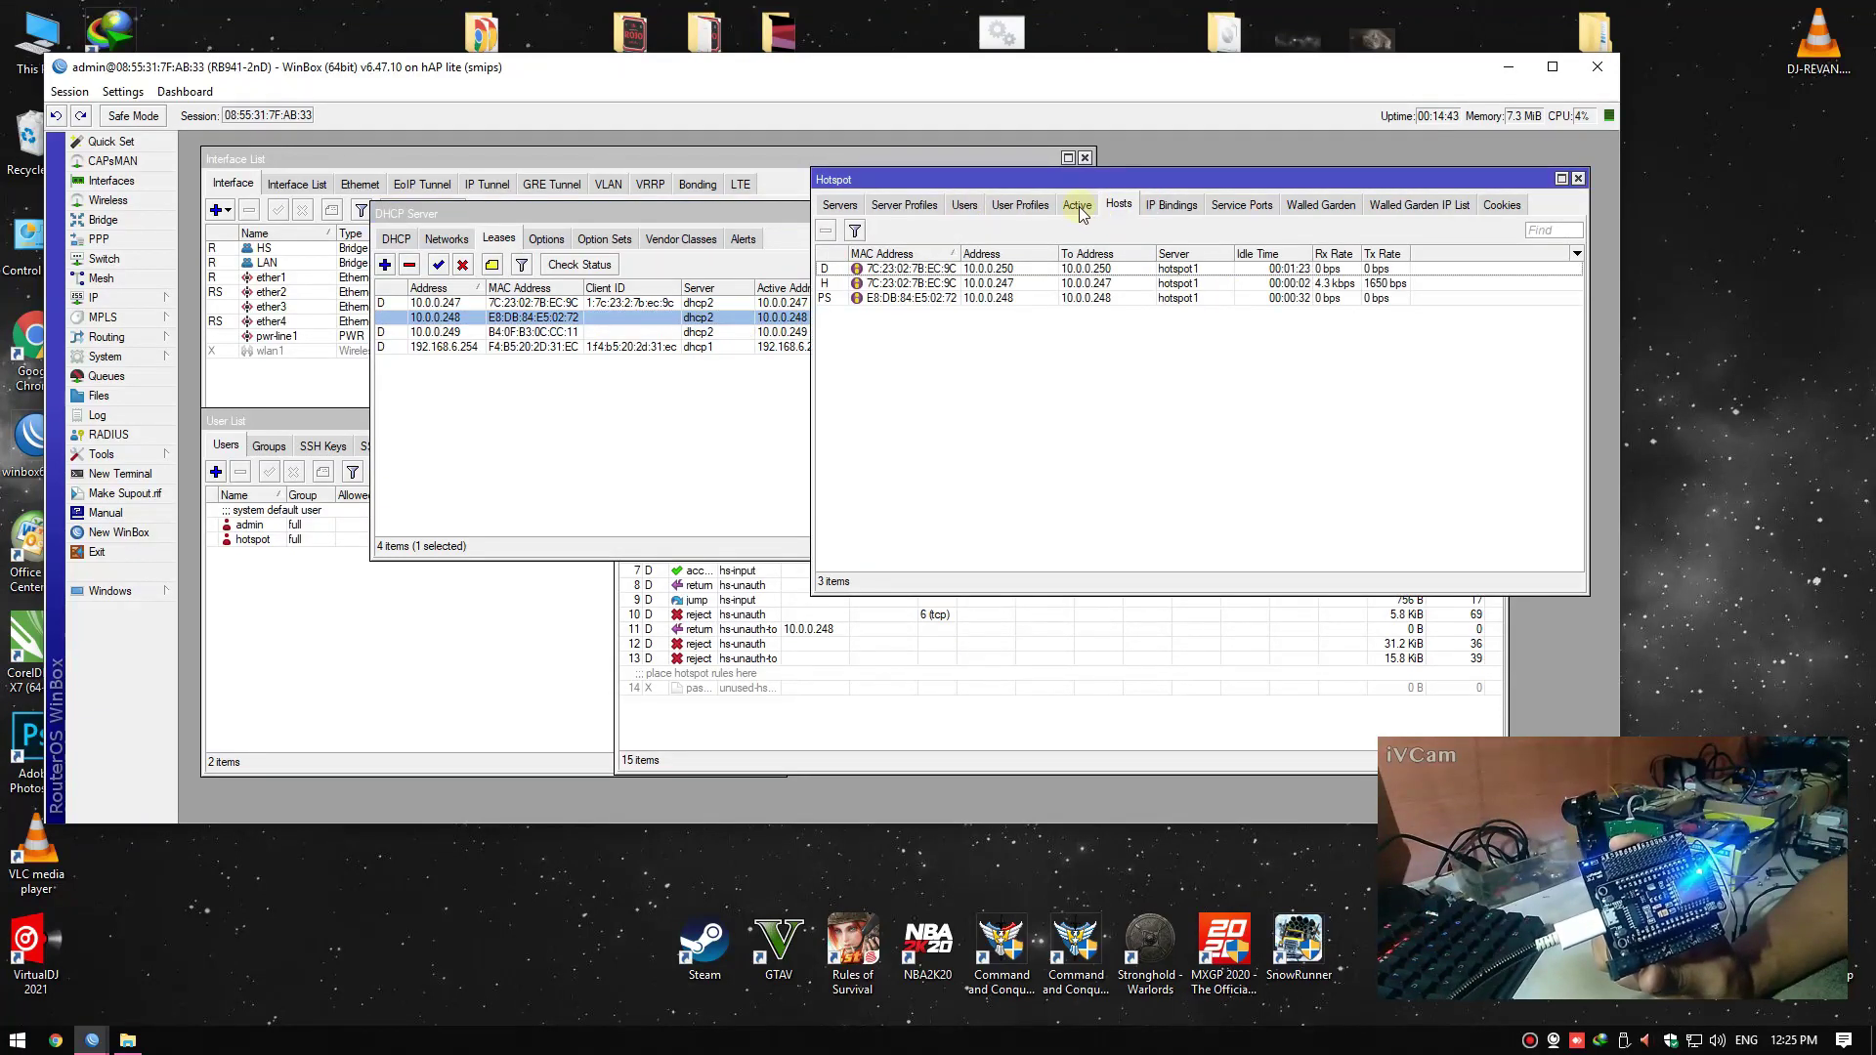
click(1172, 204)
click(907, 706)
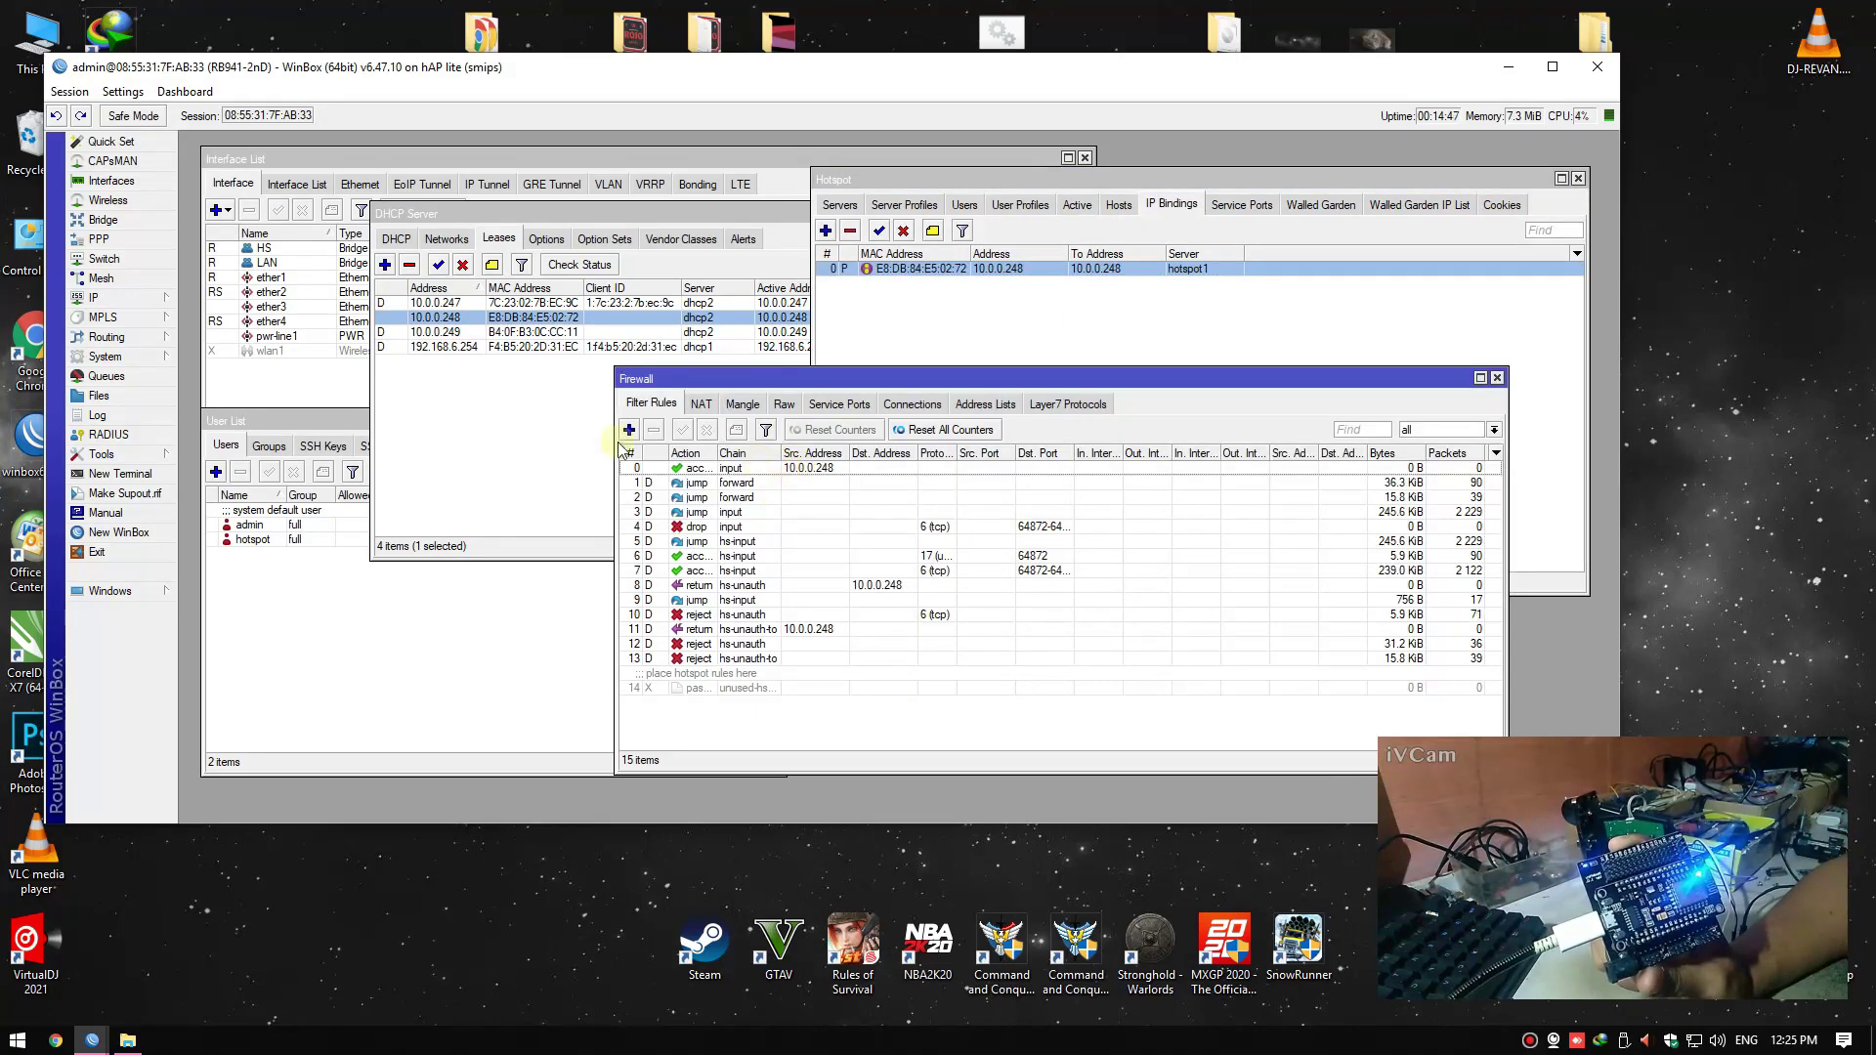
click(526, 450)
click(536, 701)
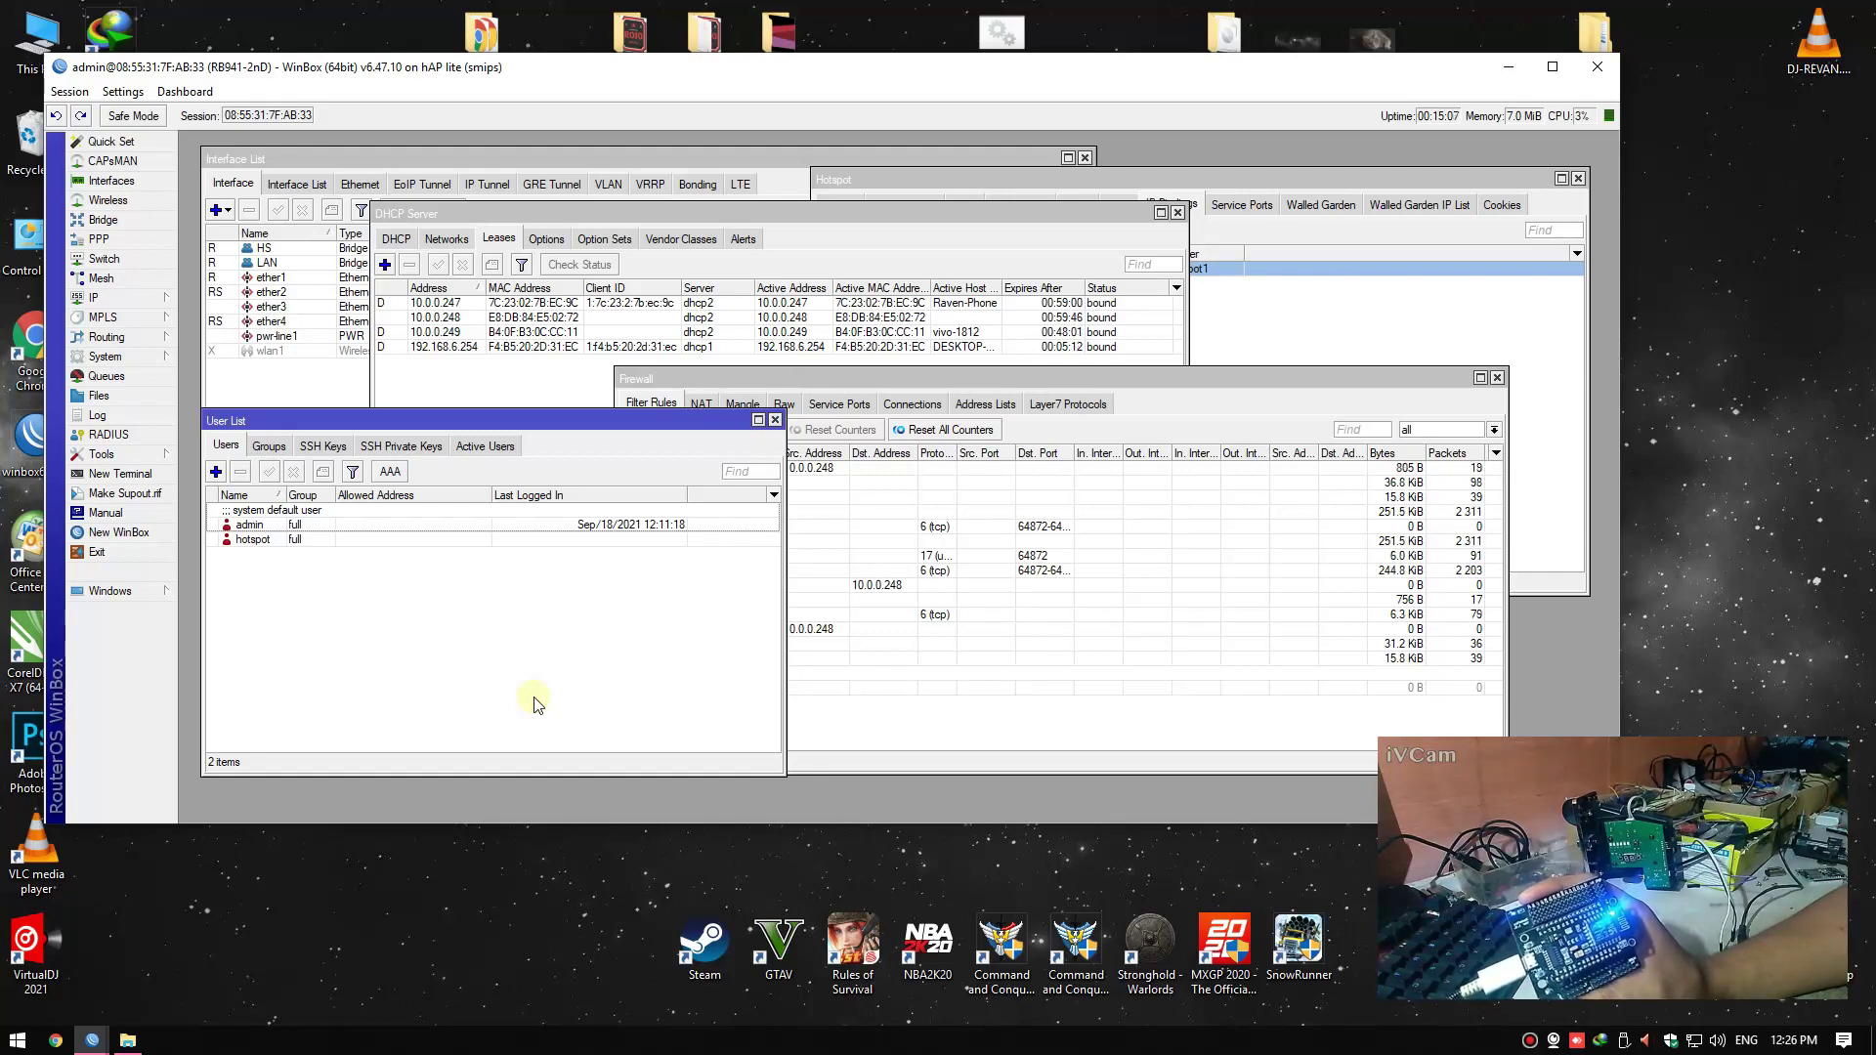
Confirm the firewall rules reference 10.0.0.248, then start a new Chrome window
click(909, 584)
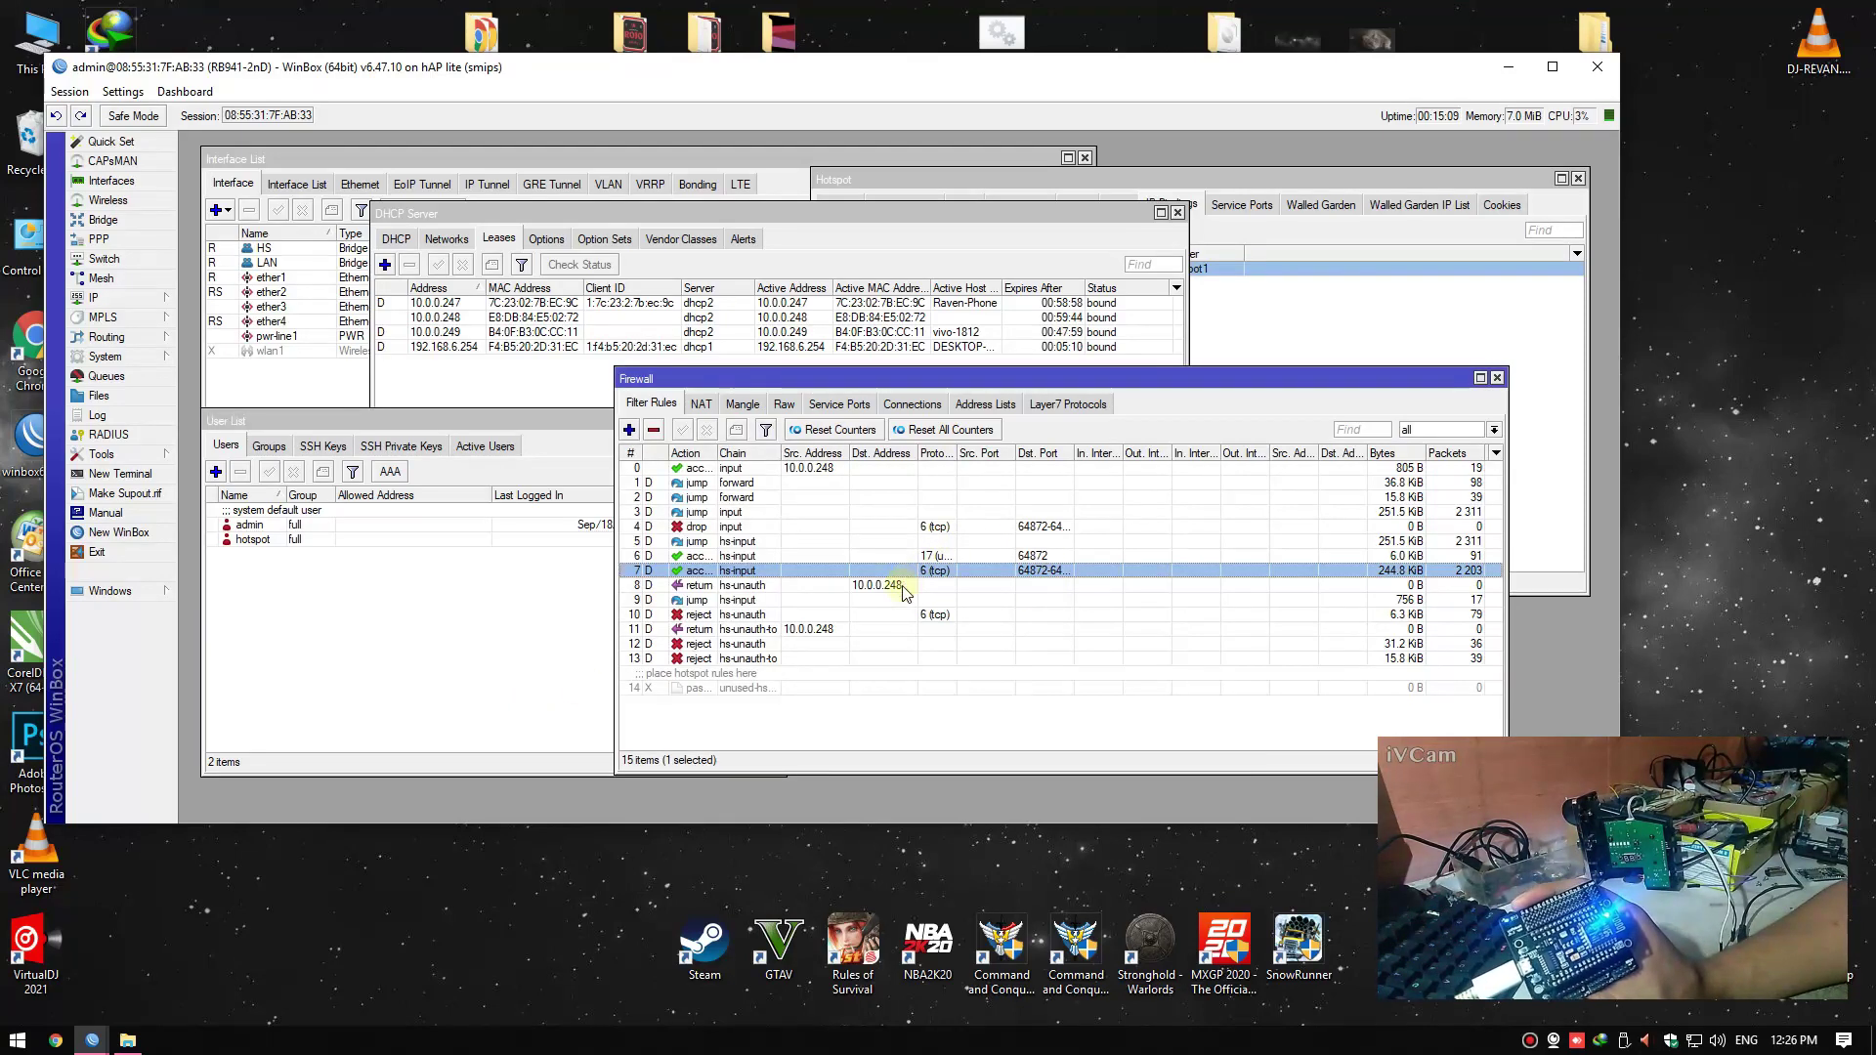
click(901, 586)
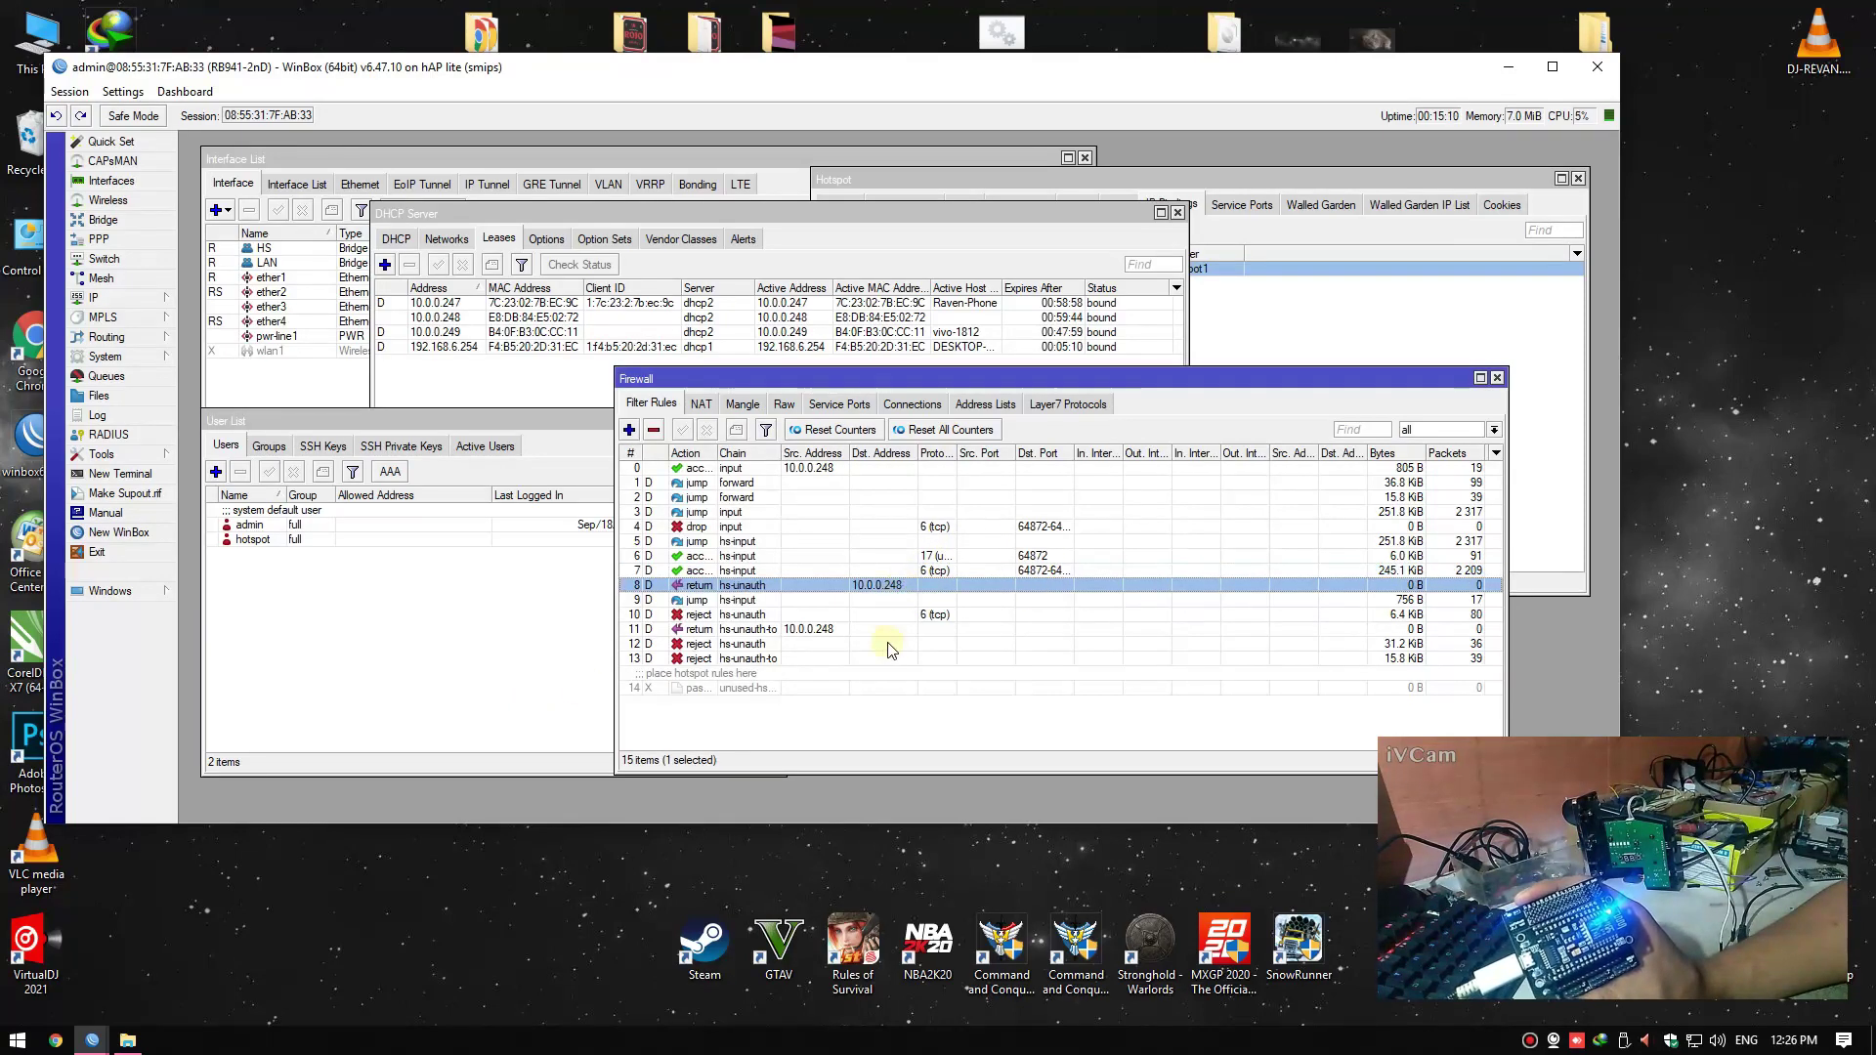
click(897, 473)
click(278, 692)
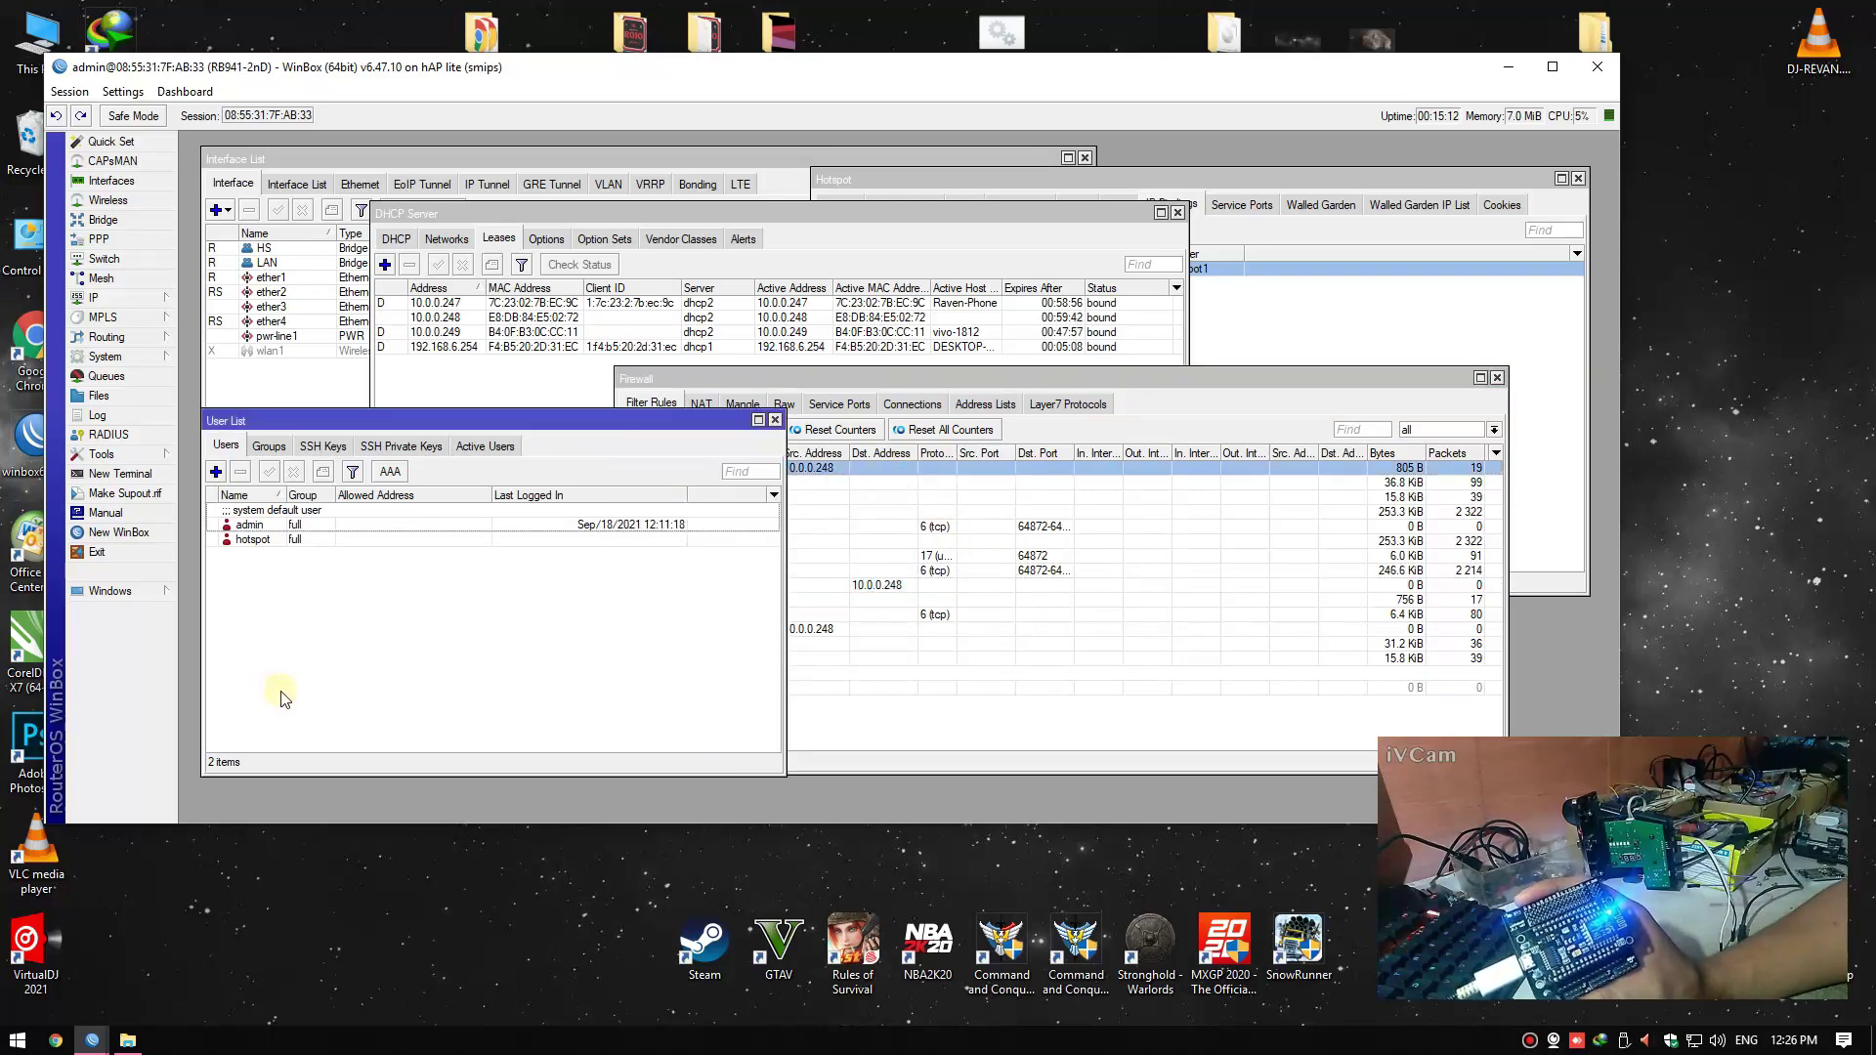
click(56, 1039)
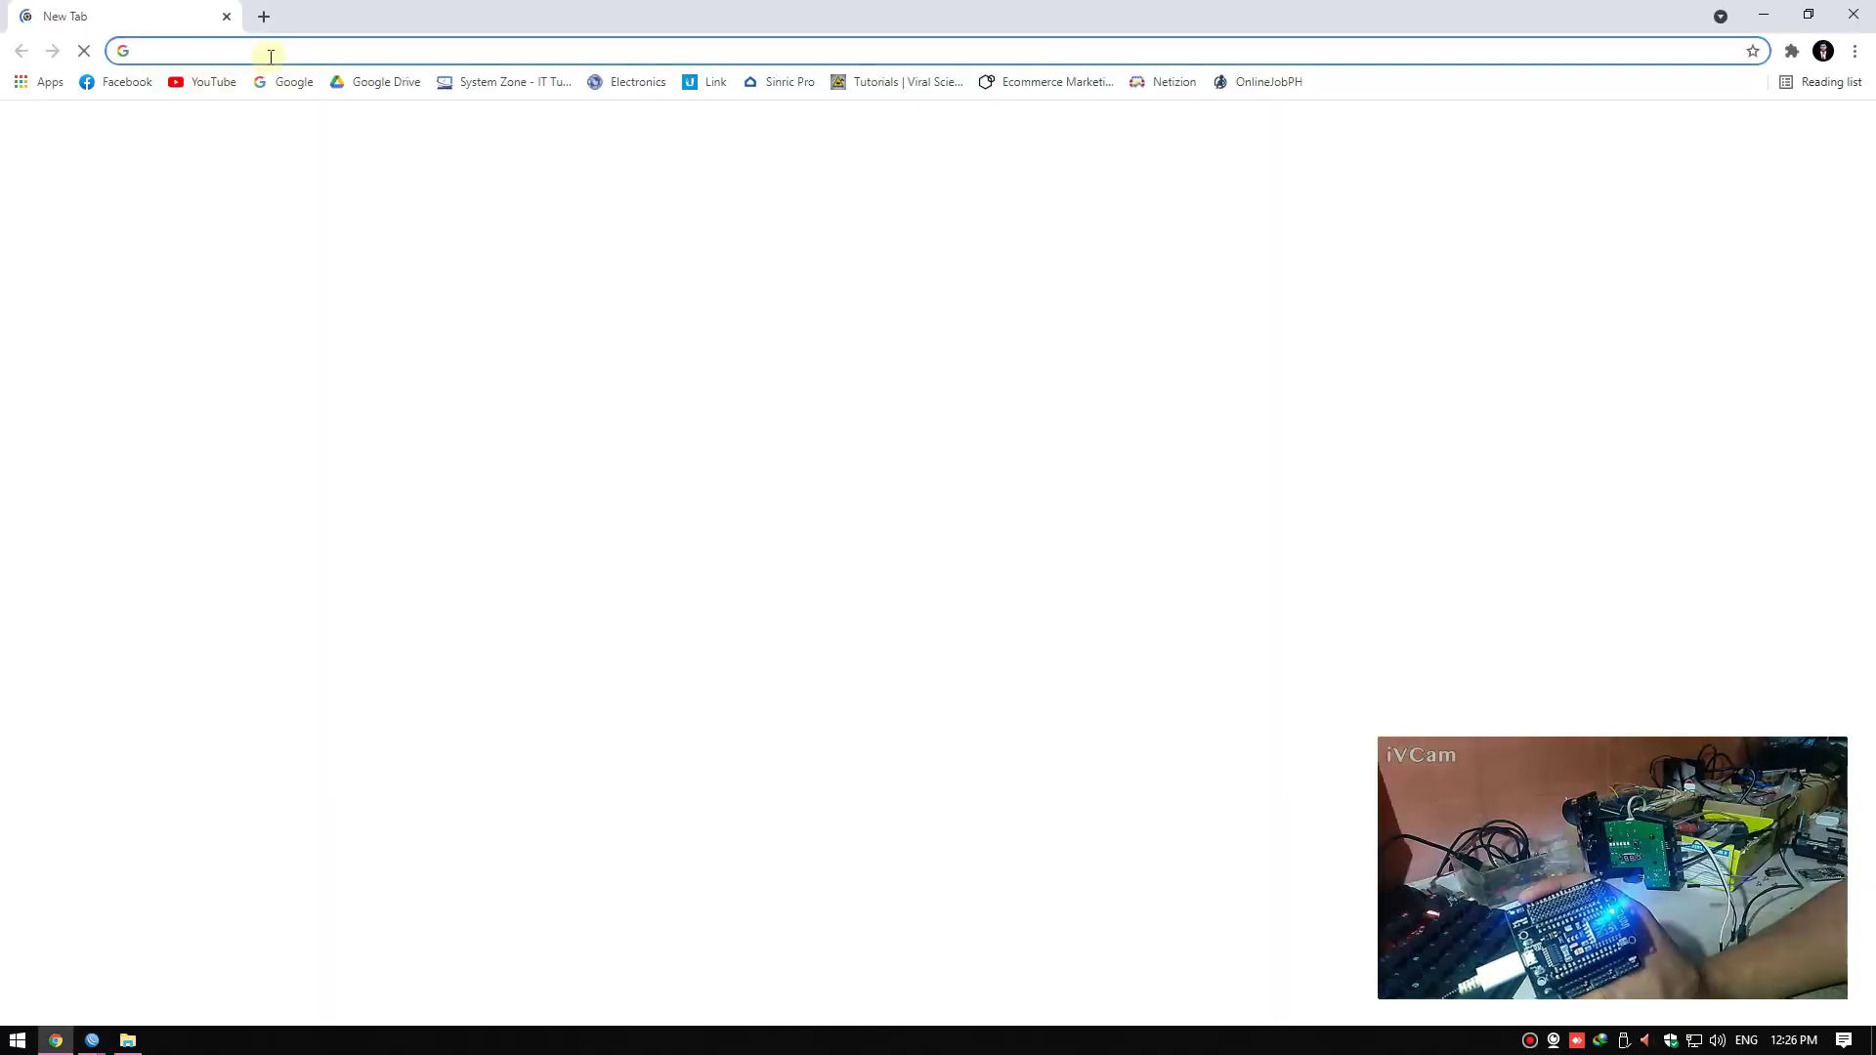
Load the NodeMCU admin page at 10.0.0.248/admin in Chrome
click(270, 56)
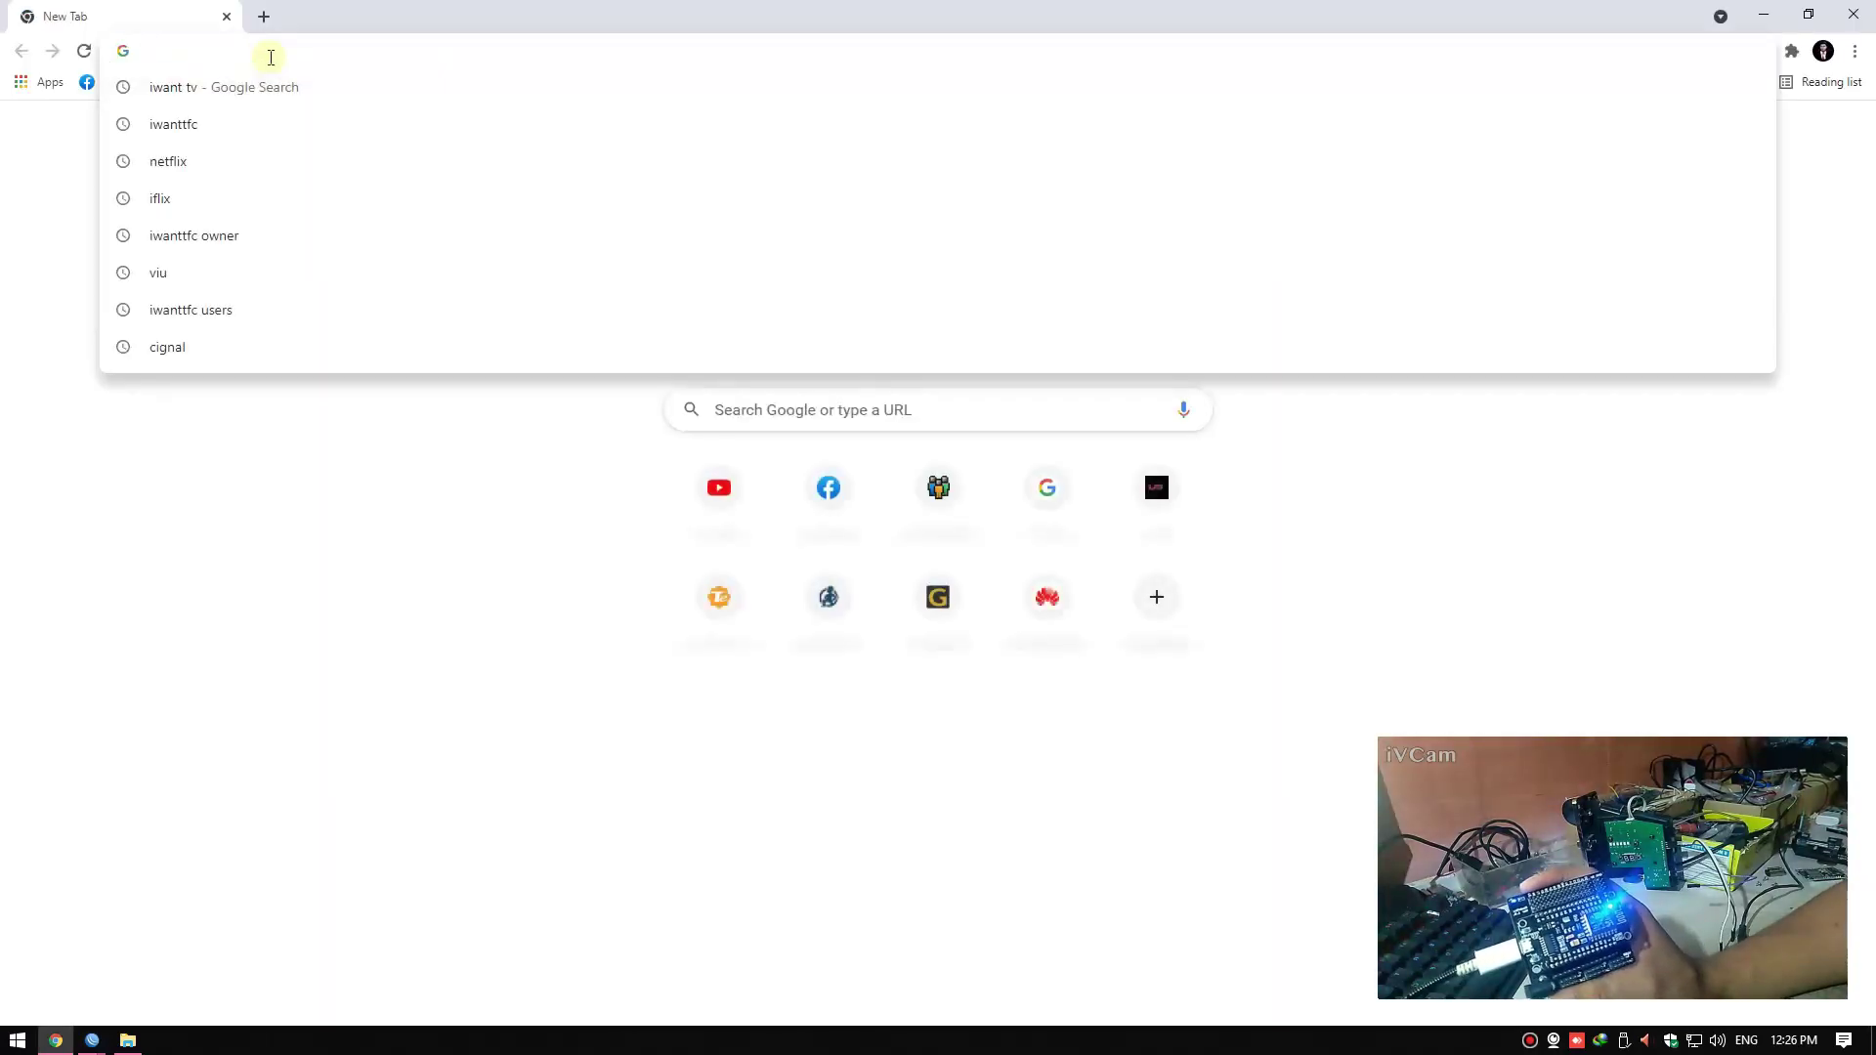
text(10.0.01)
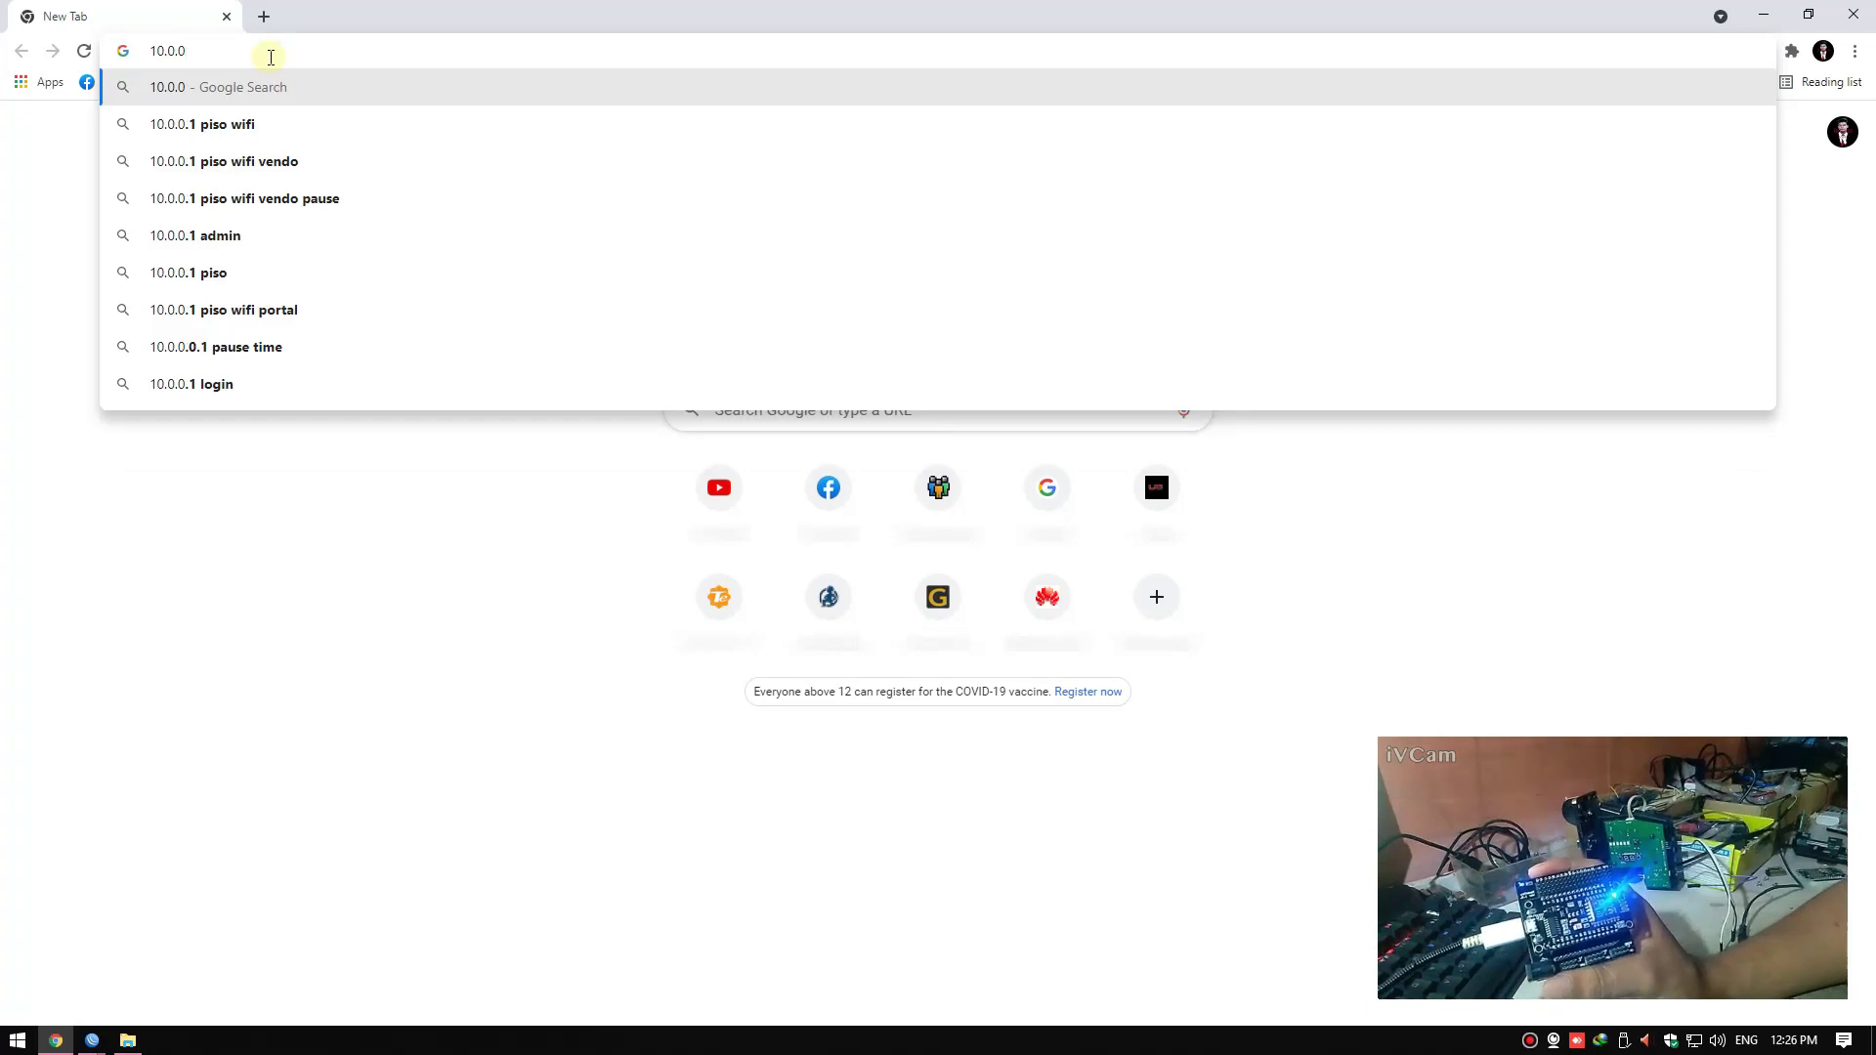
text(.243)
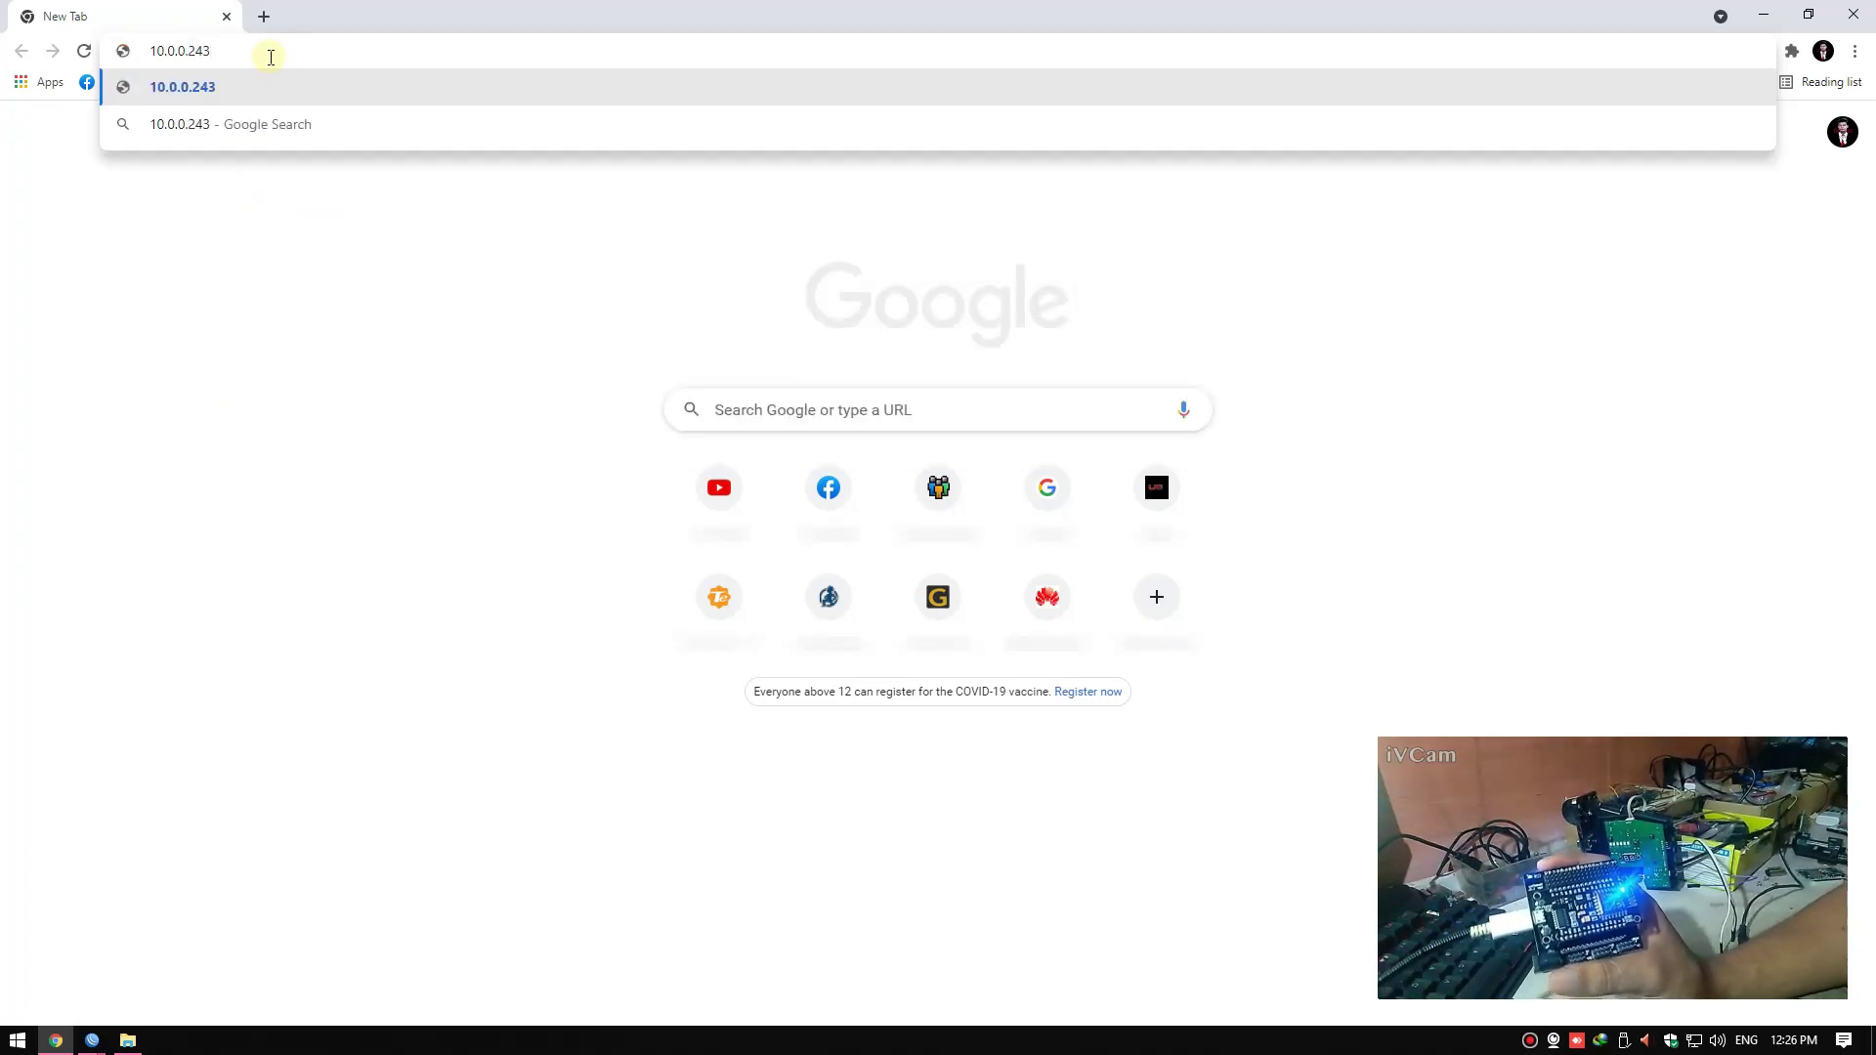
key(BackSpace)
text(8)
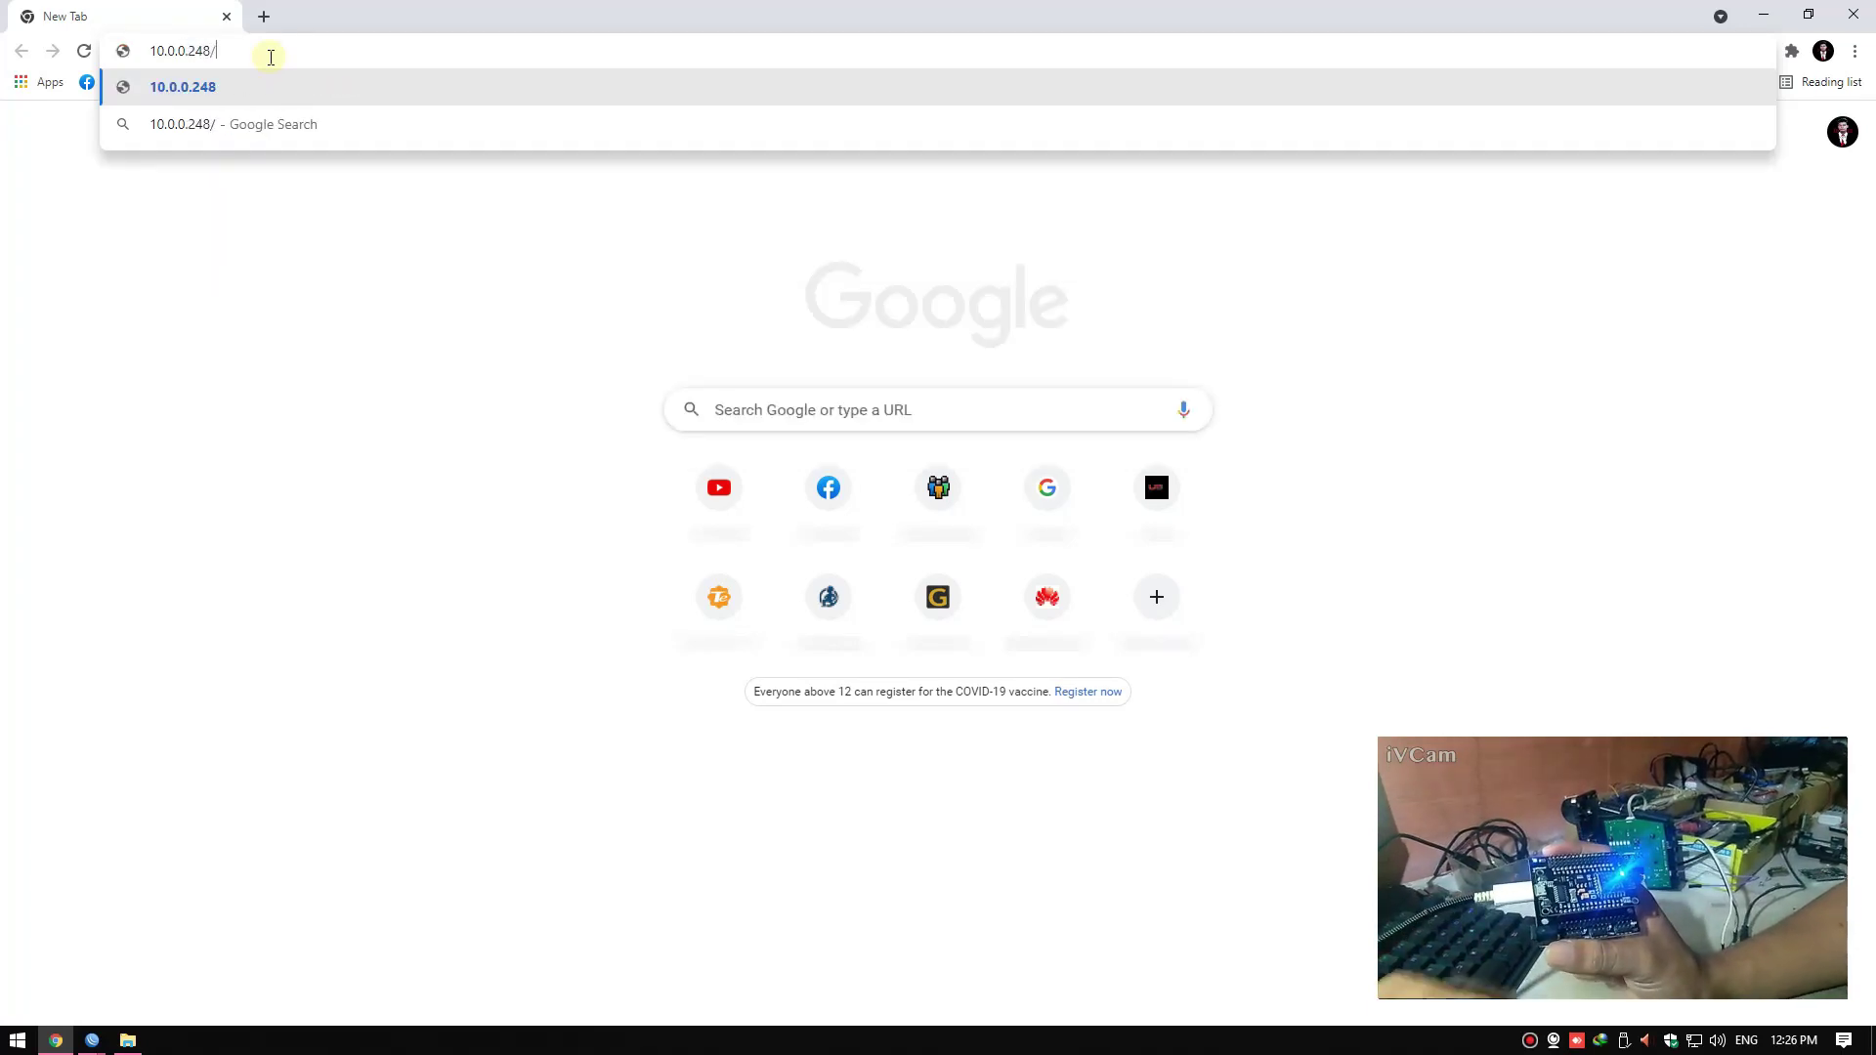
text(/admin)
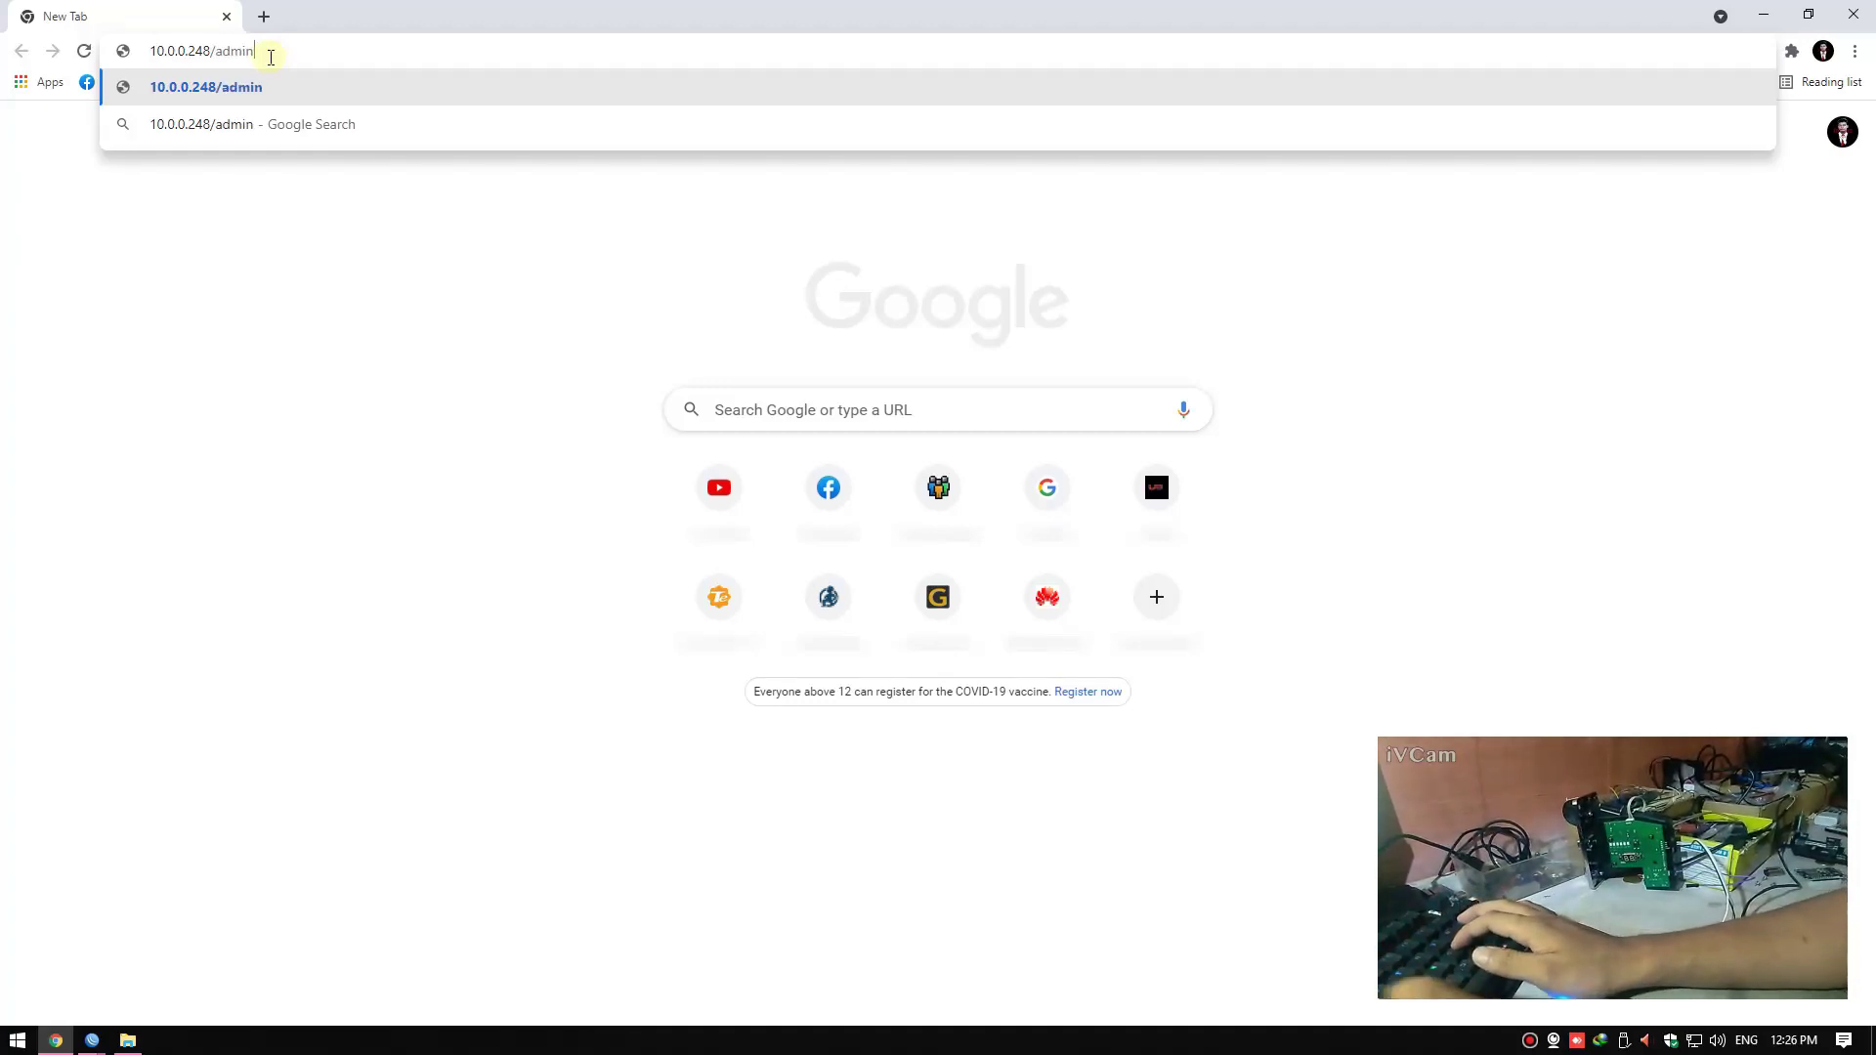
key(Return)
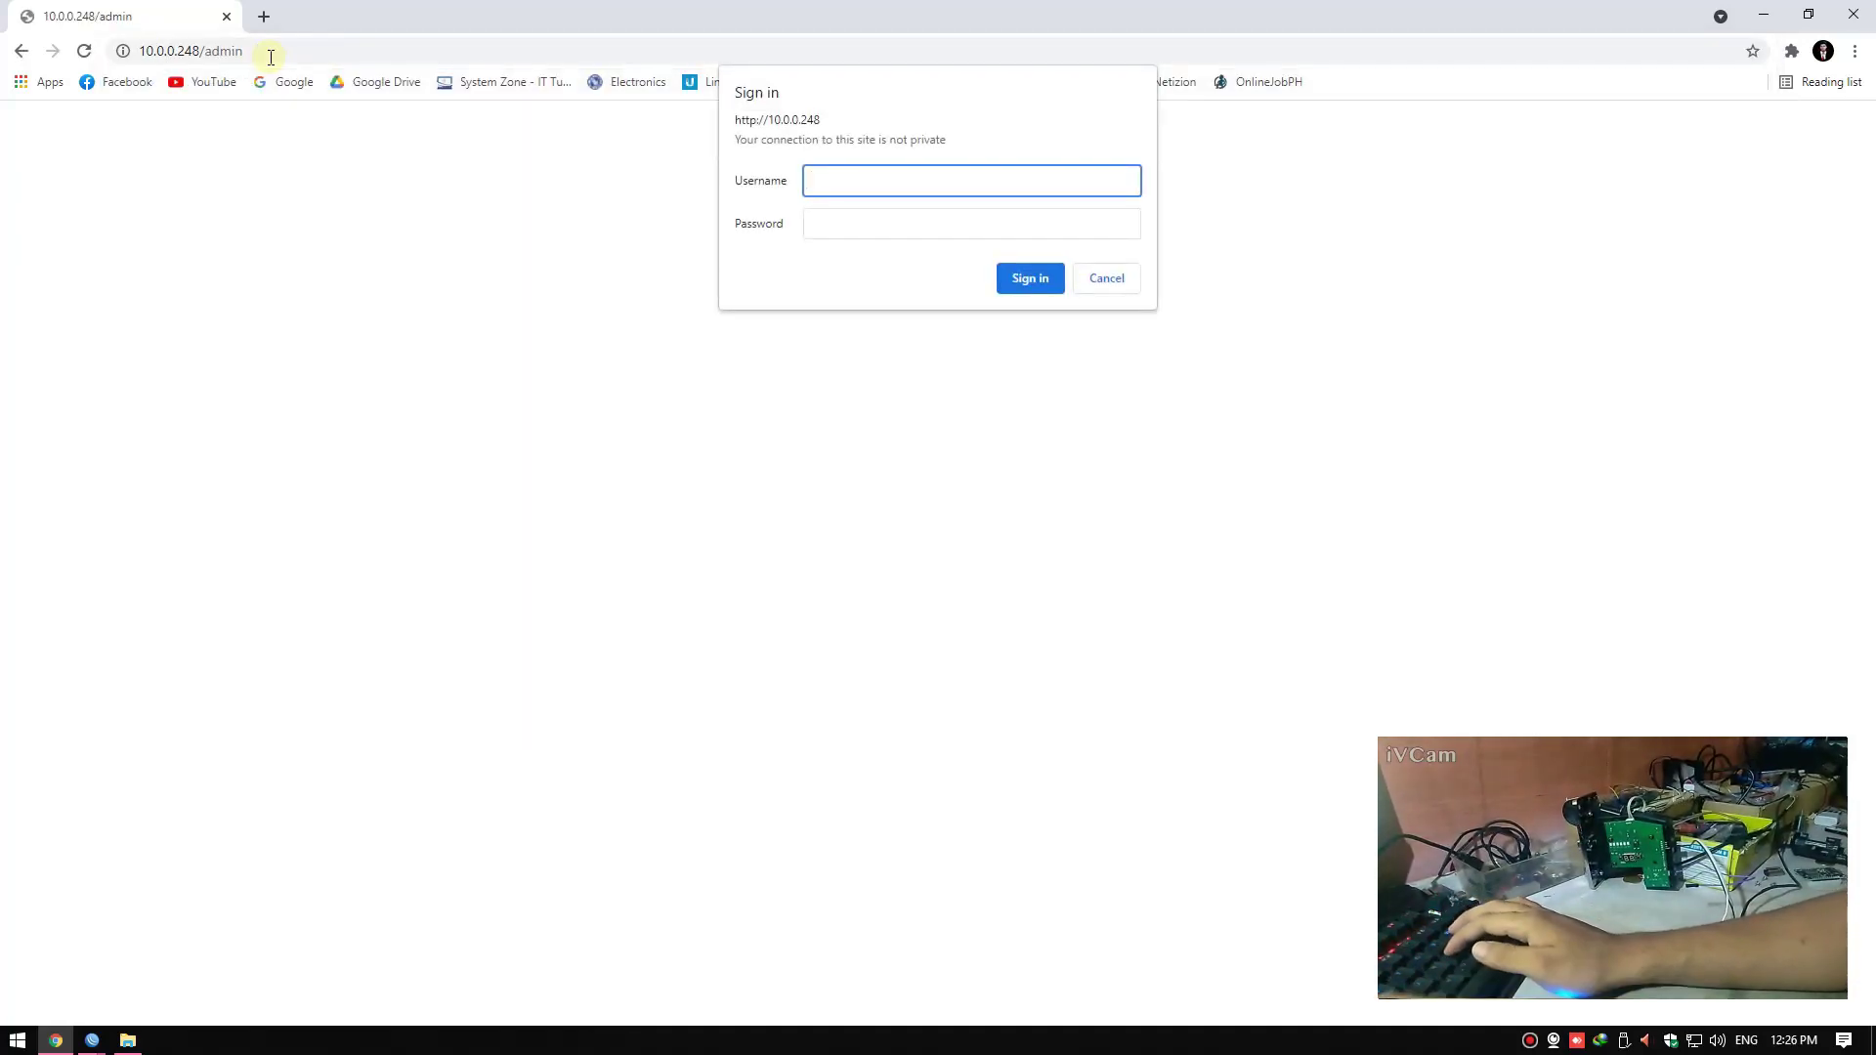
Sign in to the JuanFi Admin Console with the admin credentials, declining password saving
text(admin)
key(Tab)
text(adm)
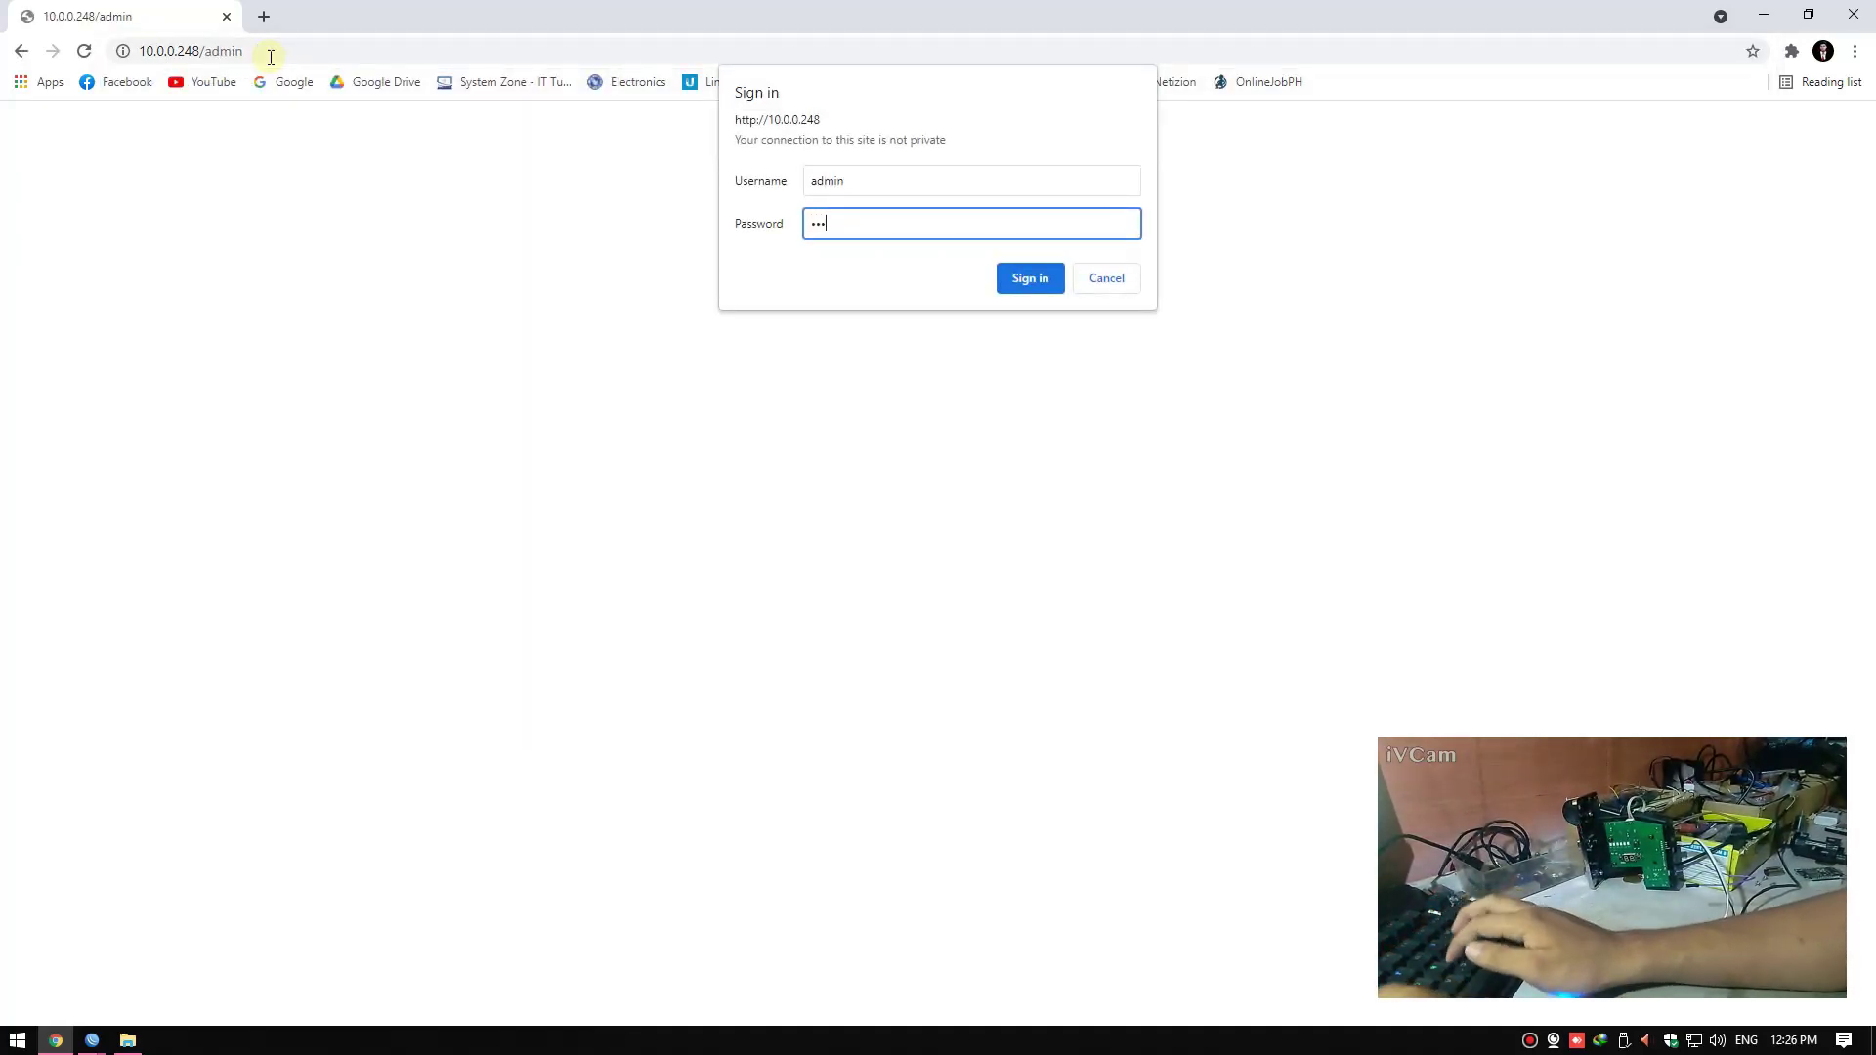
text(in)
key(Return)
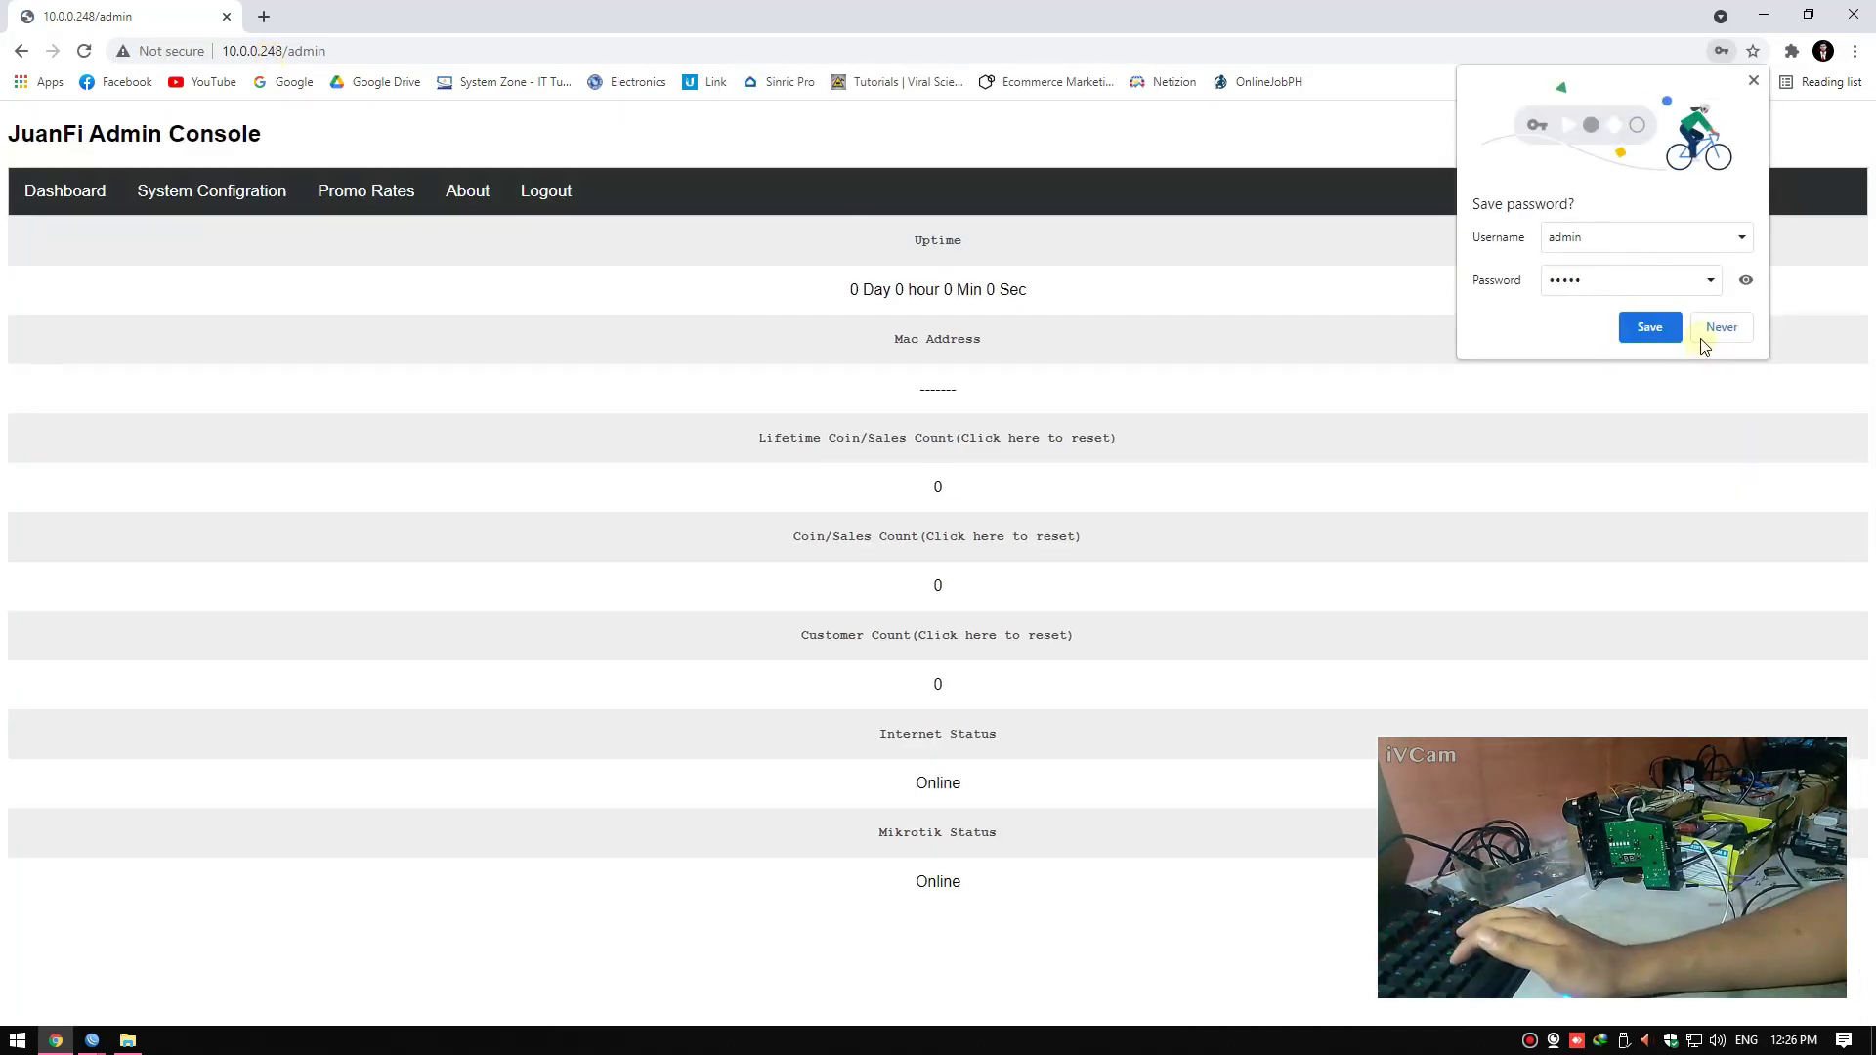
click(1702, 339)
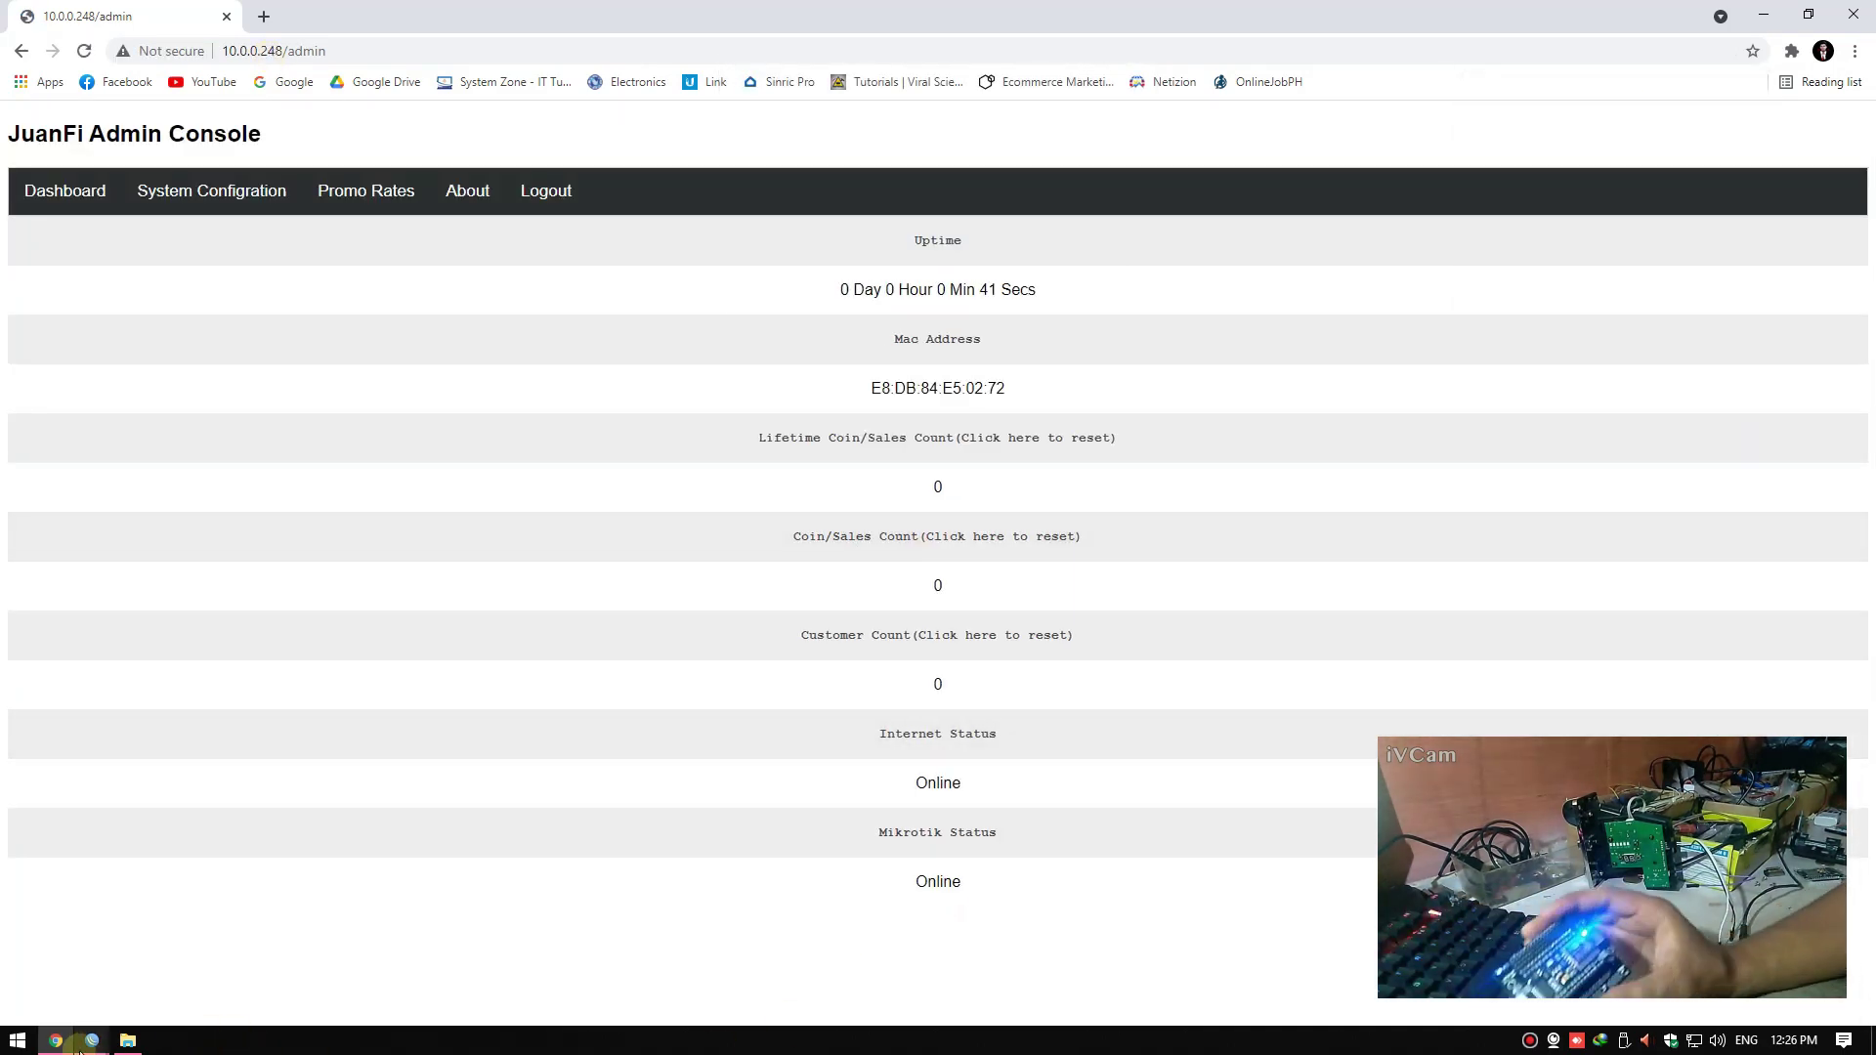
Check the Dashboard shows Internet and Mikrotik Online, then minimize the browser
click(78, 1044)
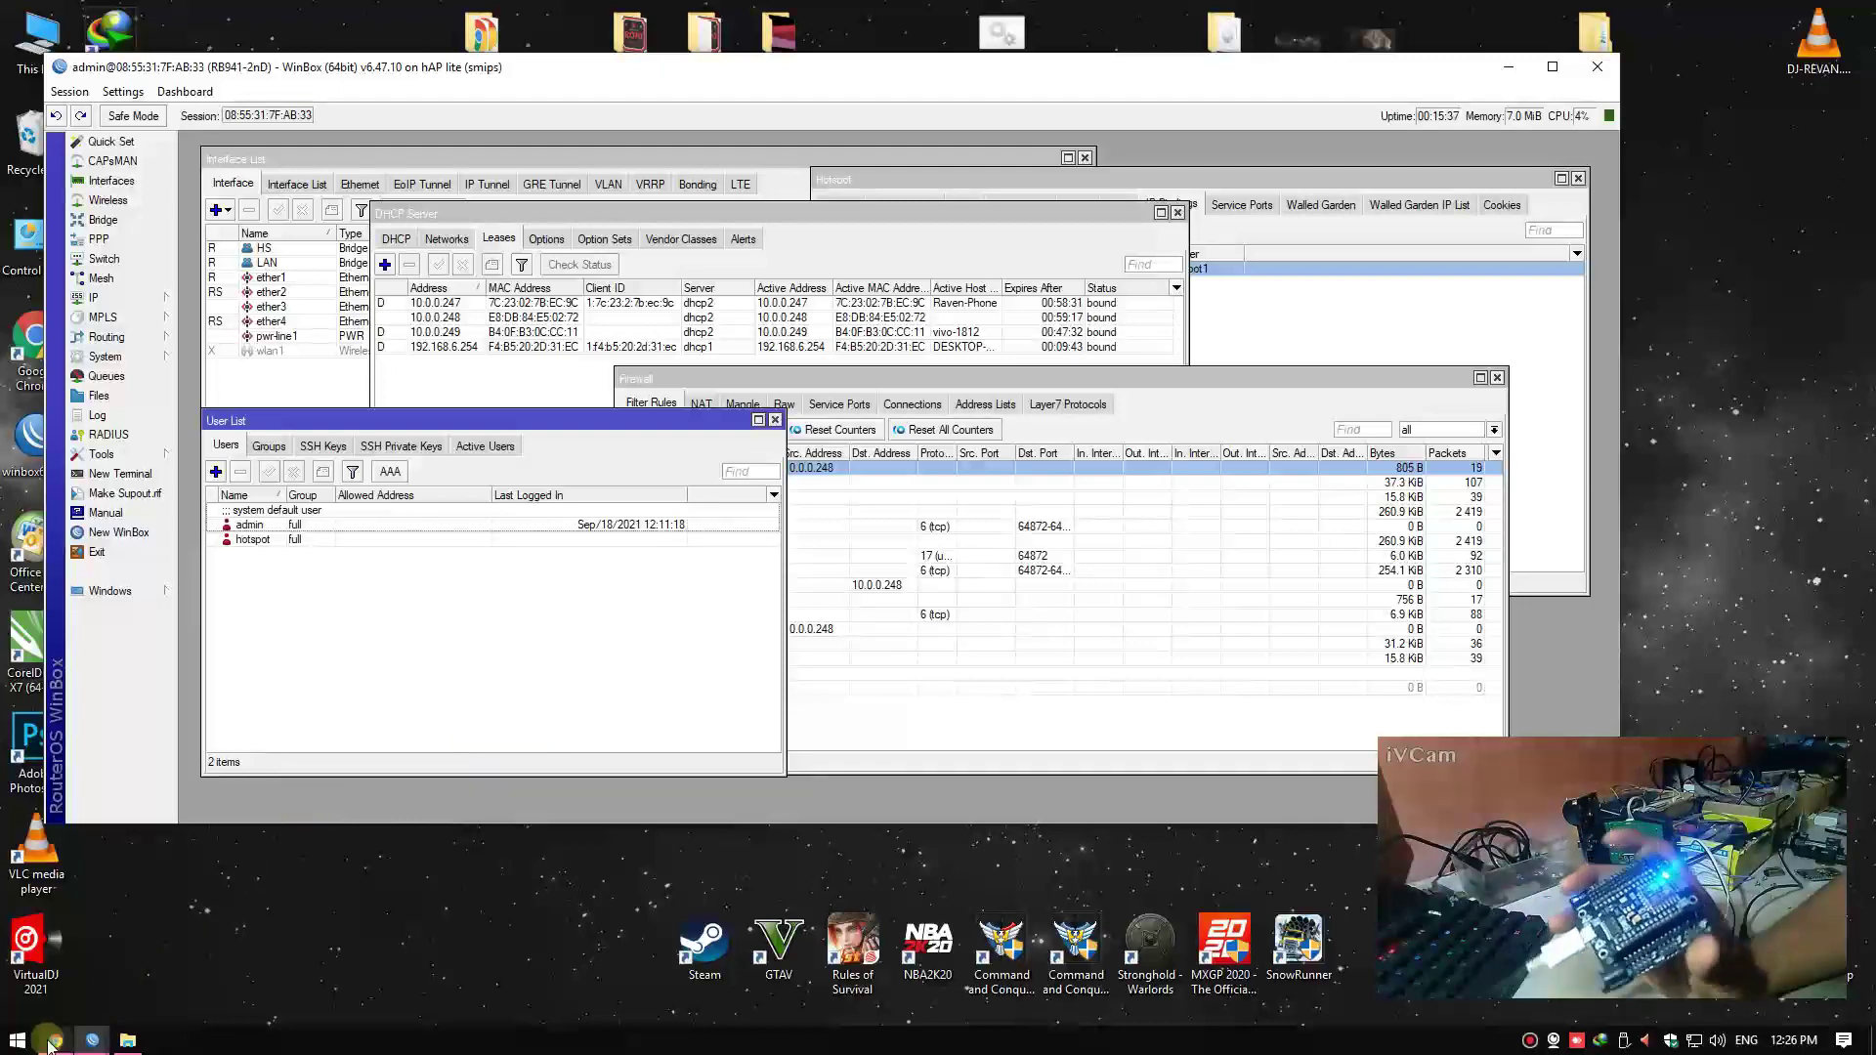
click(55, 1040)
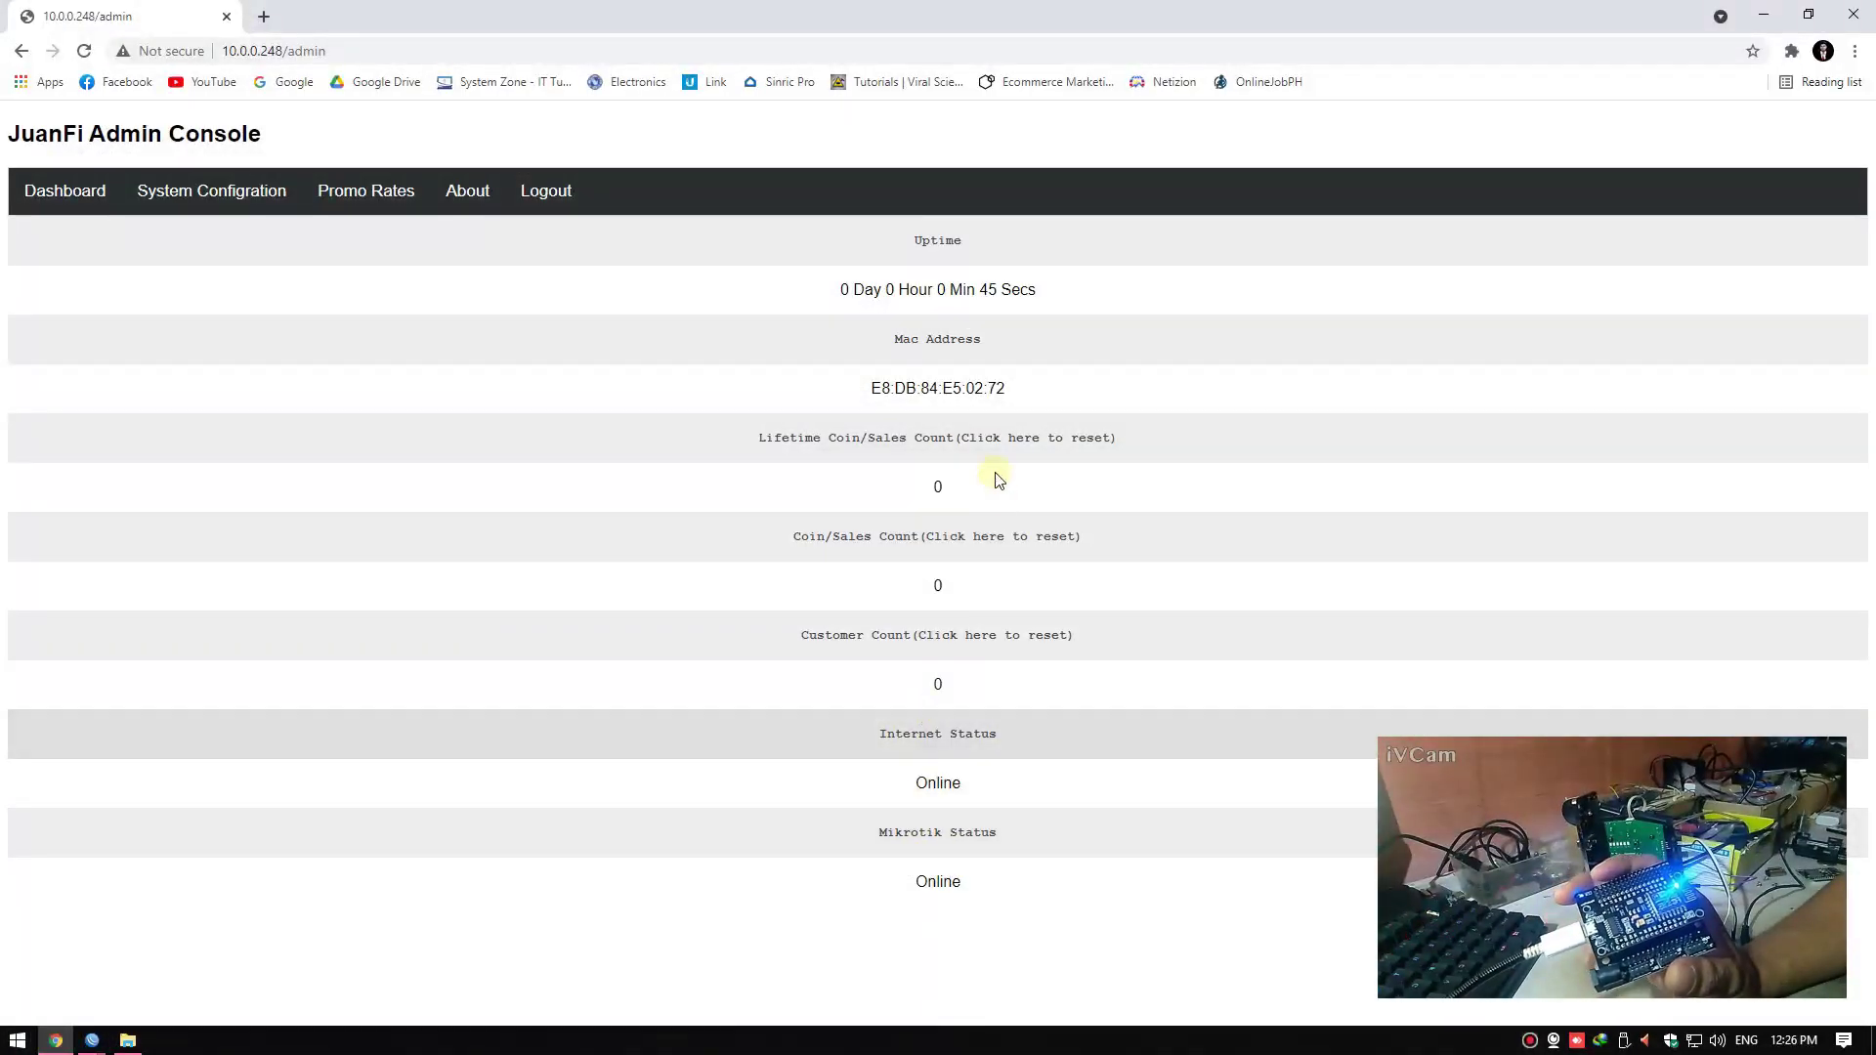
click(209, 190)
click(83, 203)
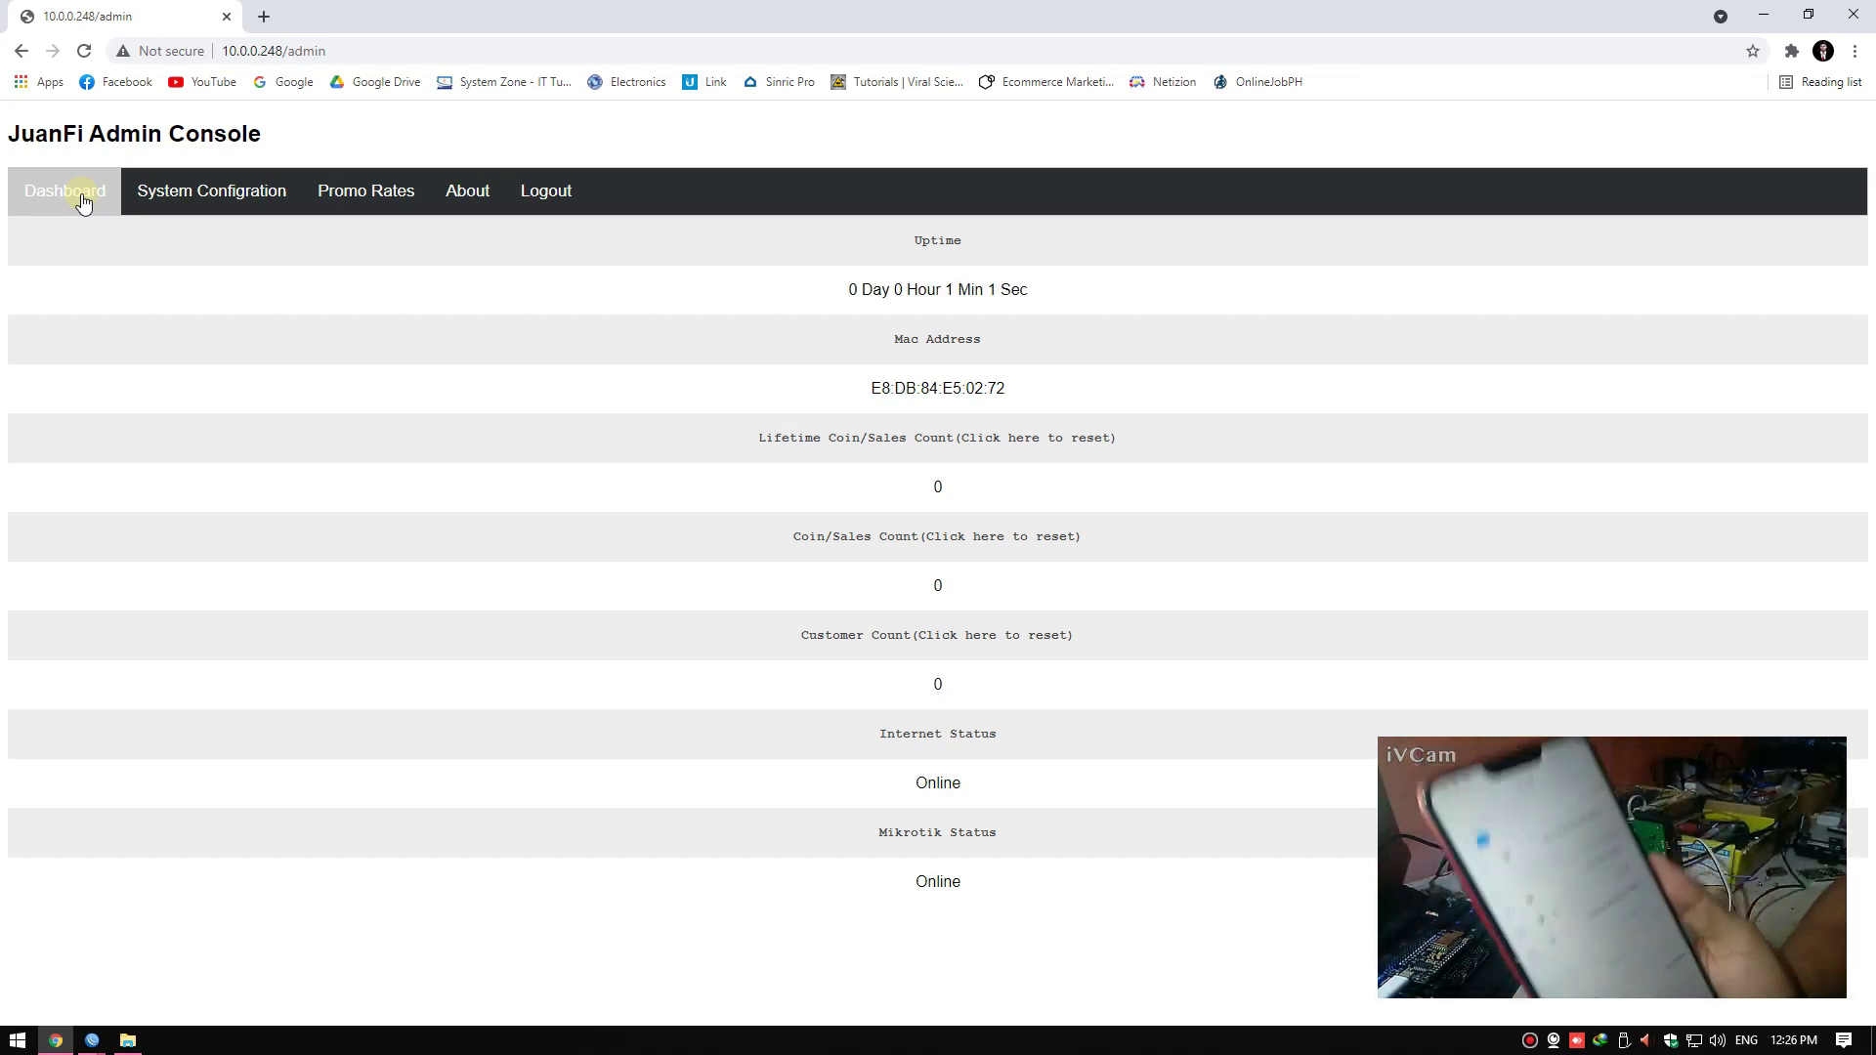
click(60, 1042)
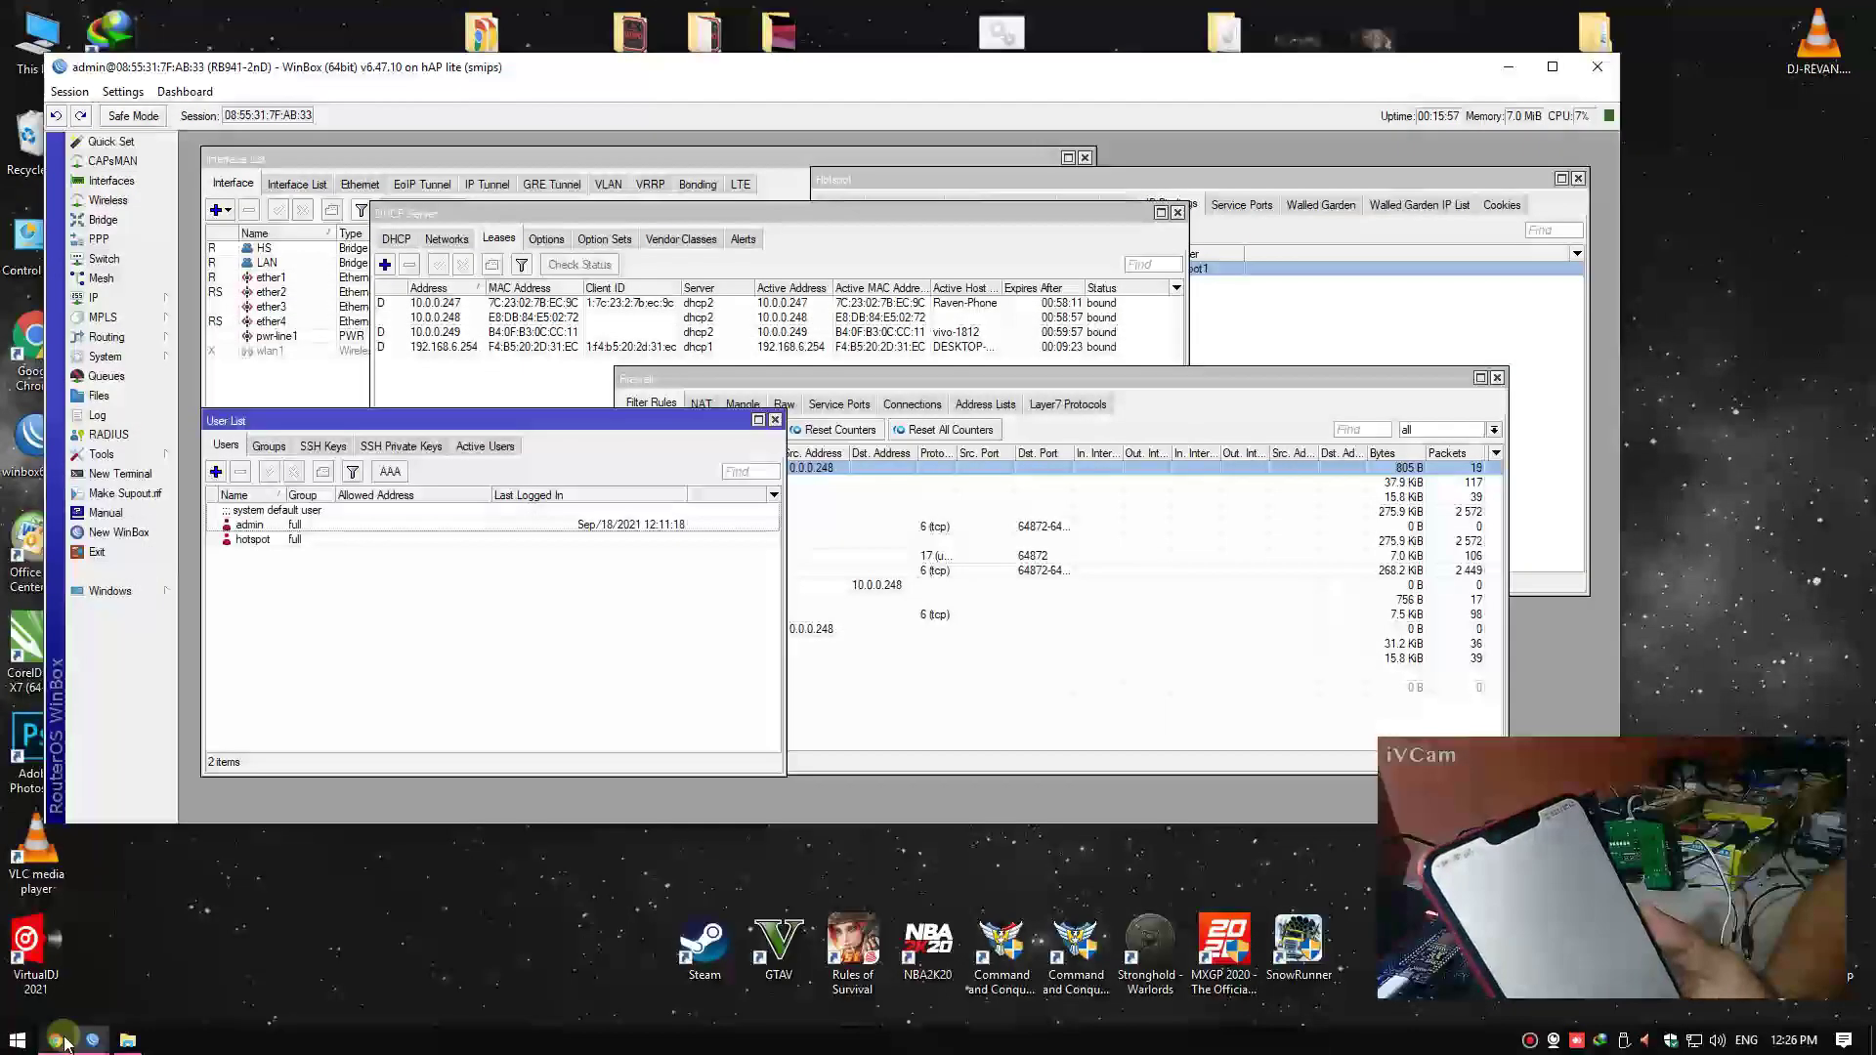
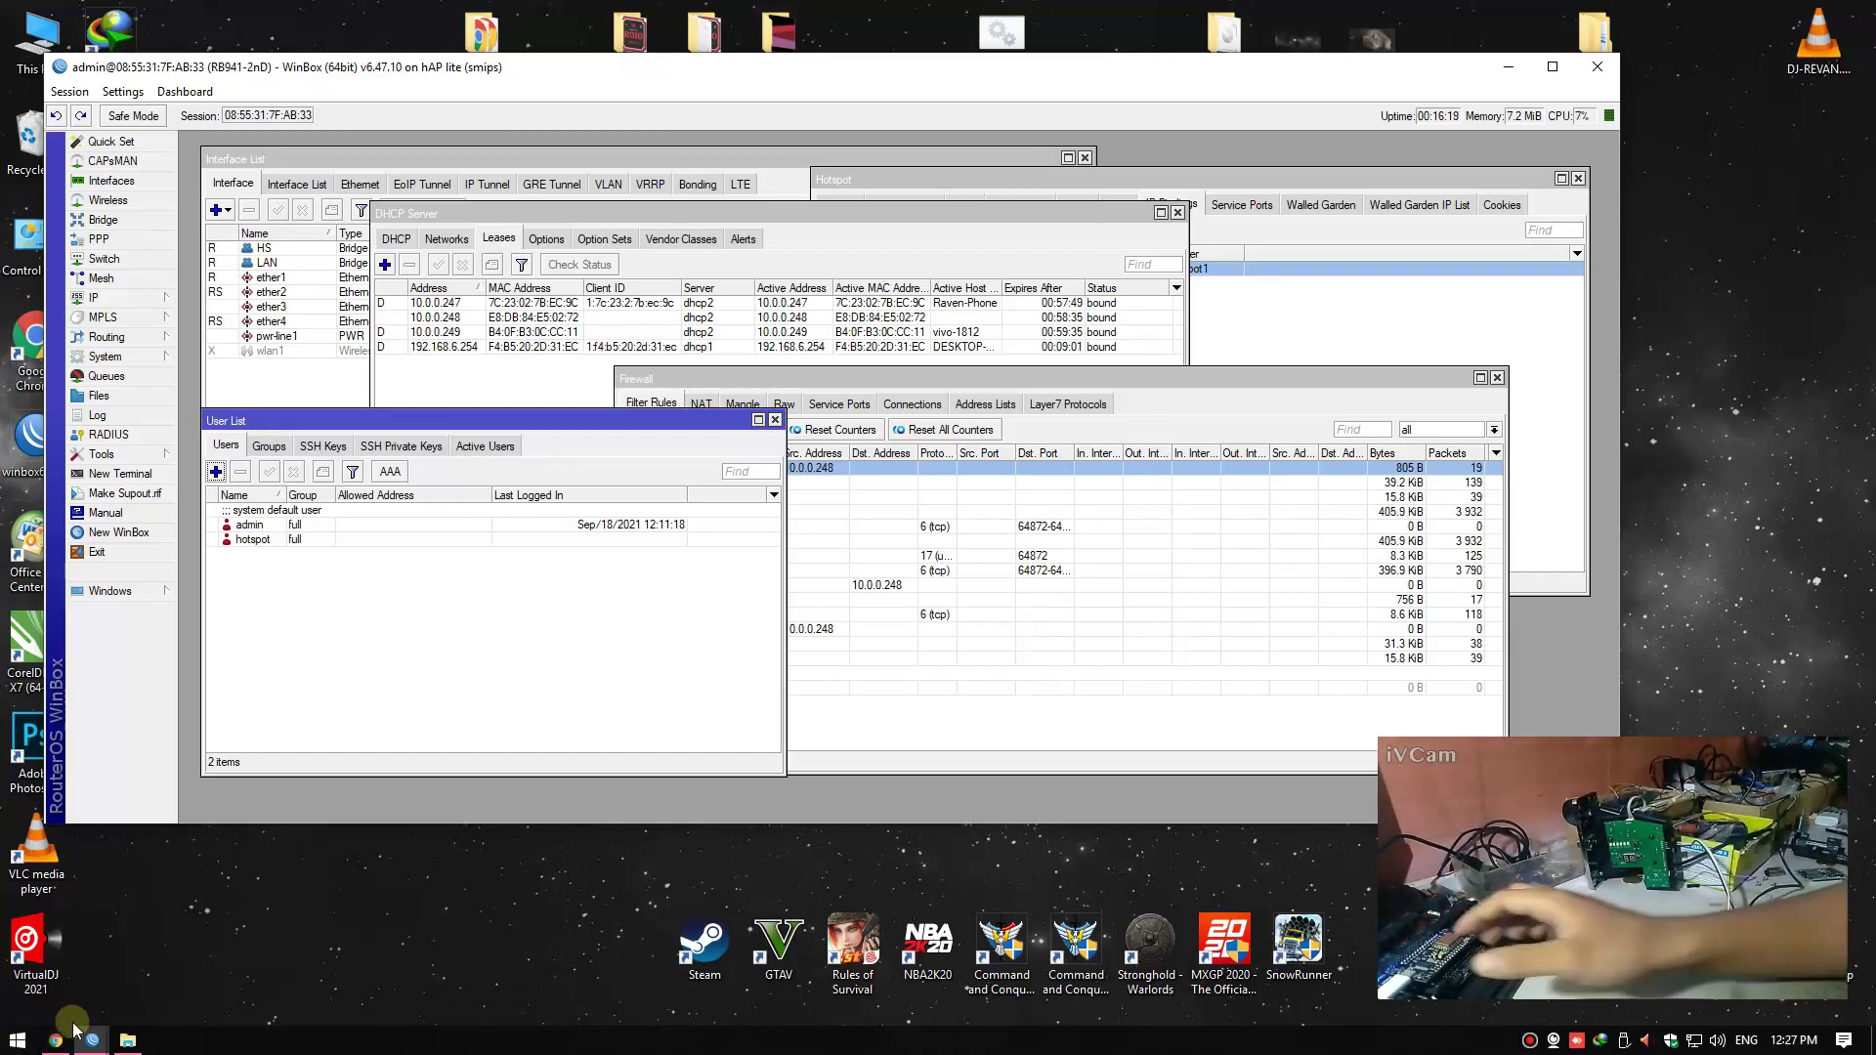
Open the JuanFi System Configuration and review the Vendo Name setting
click(69, 1034)
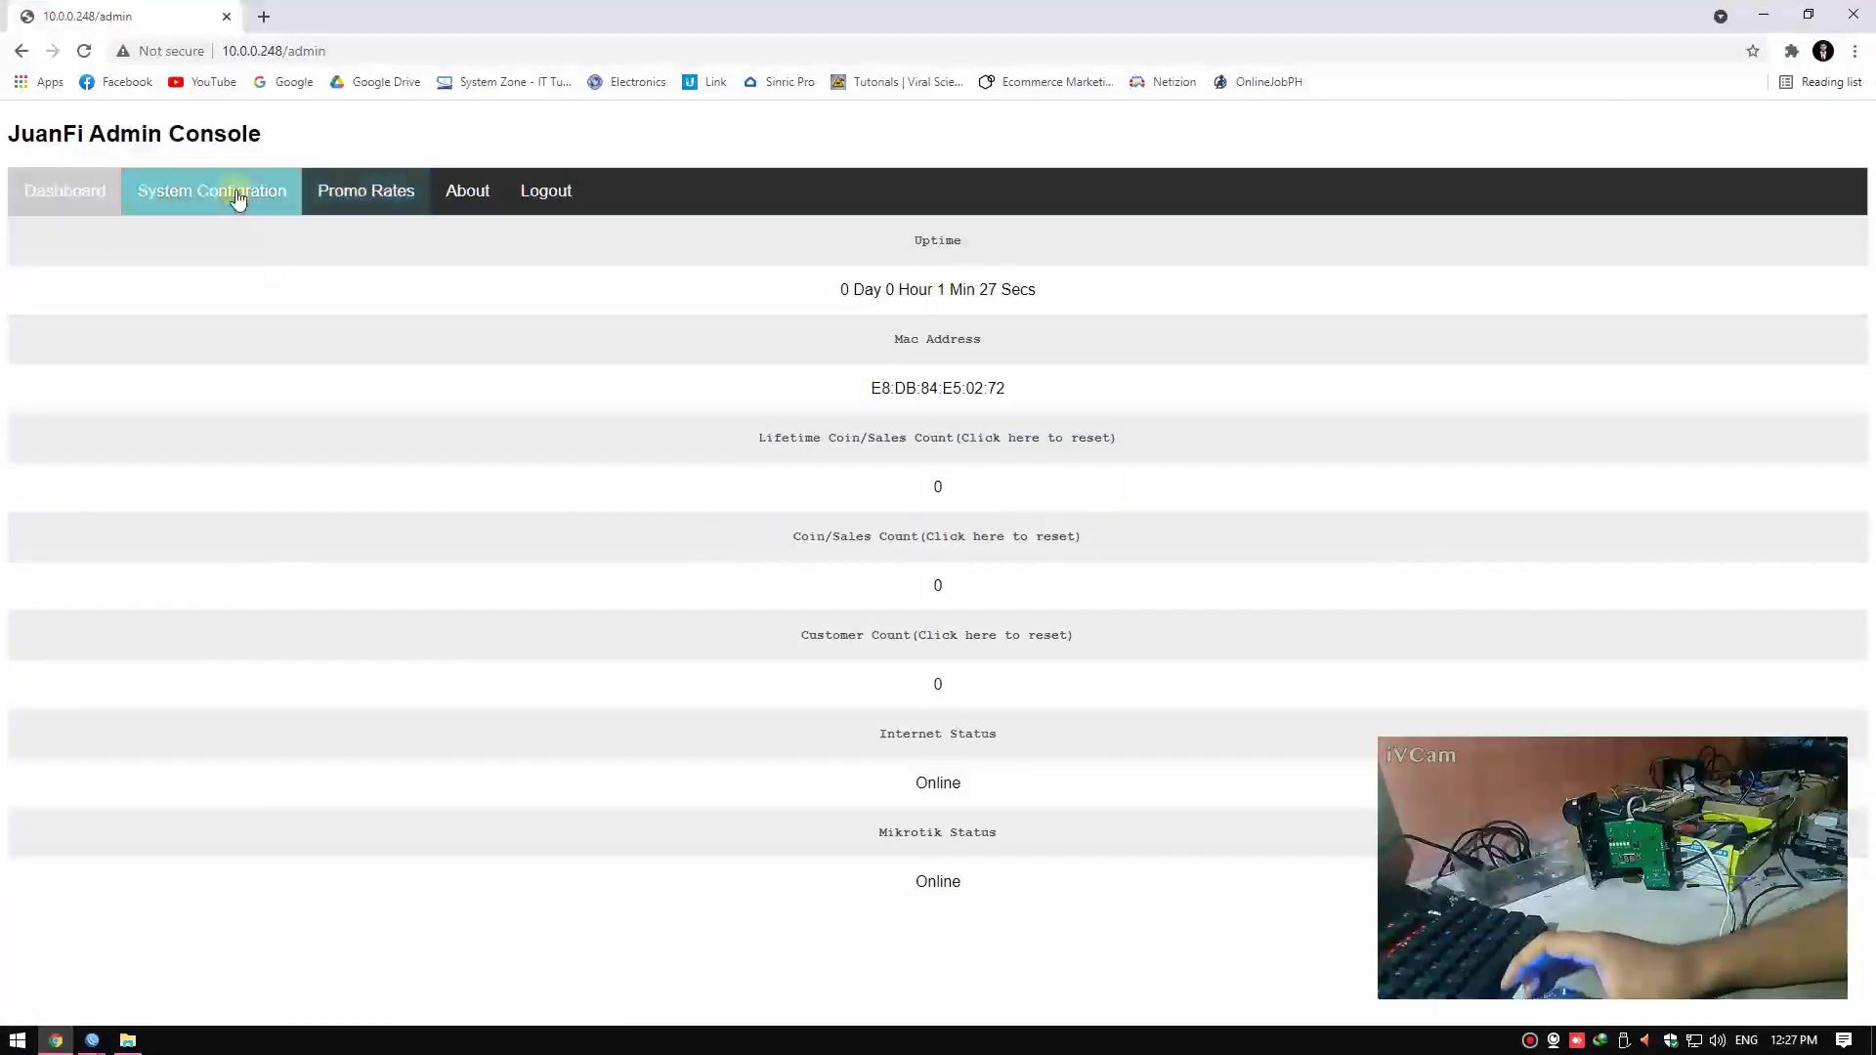
click(237, 198)
click(188, 280)
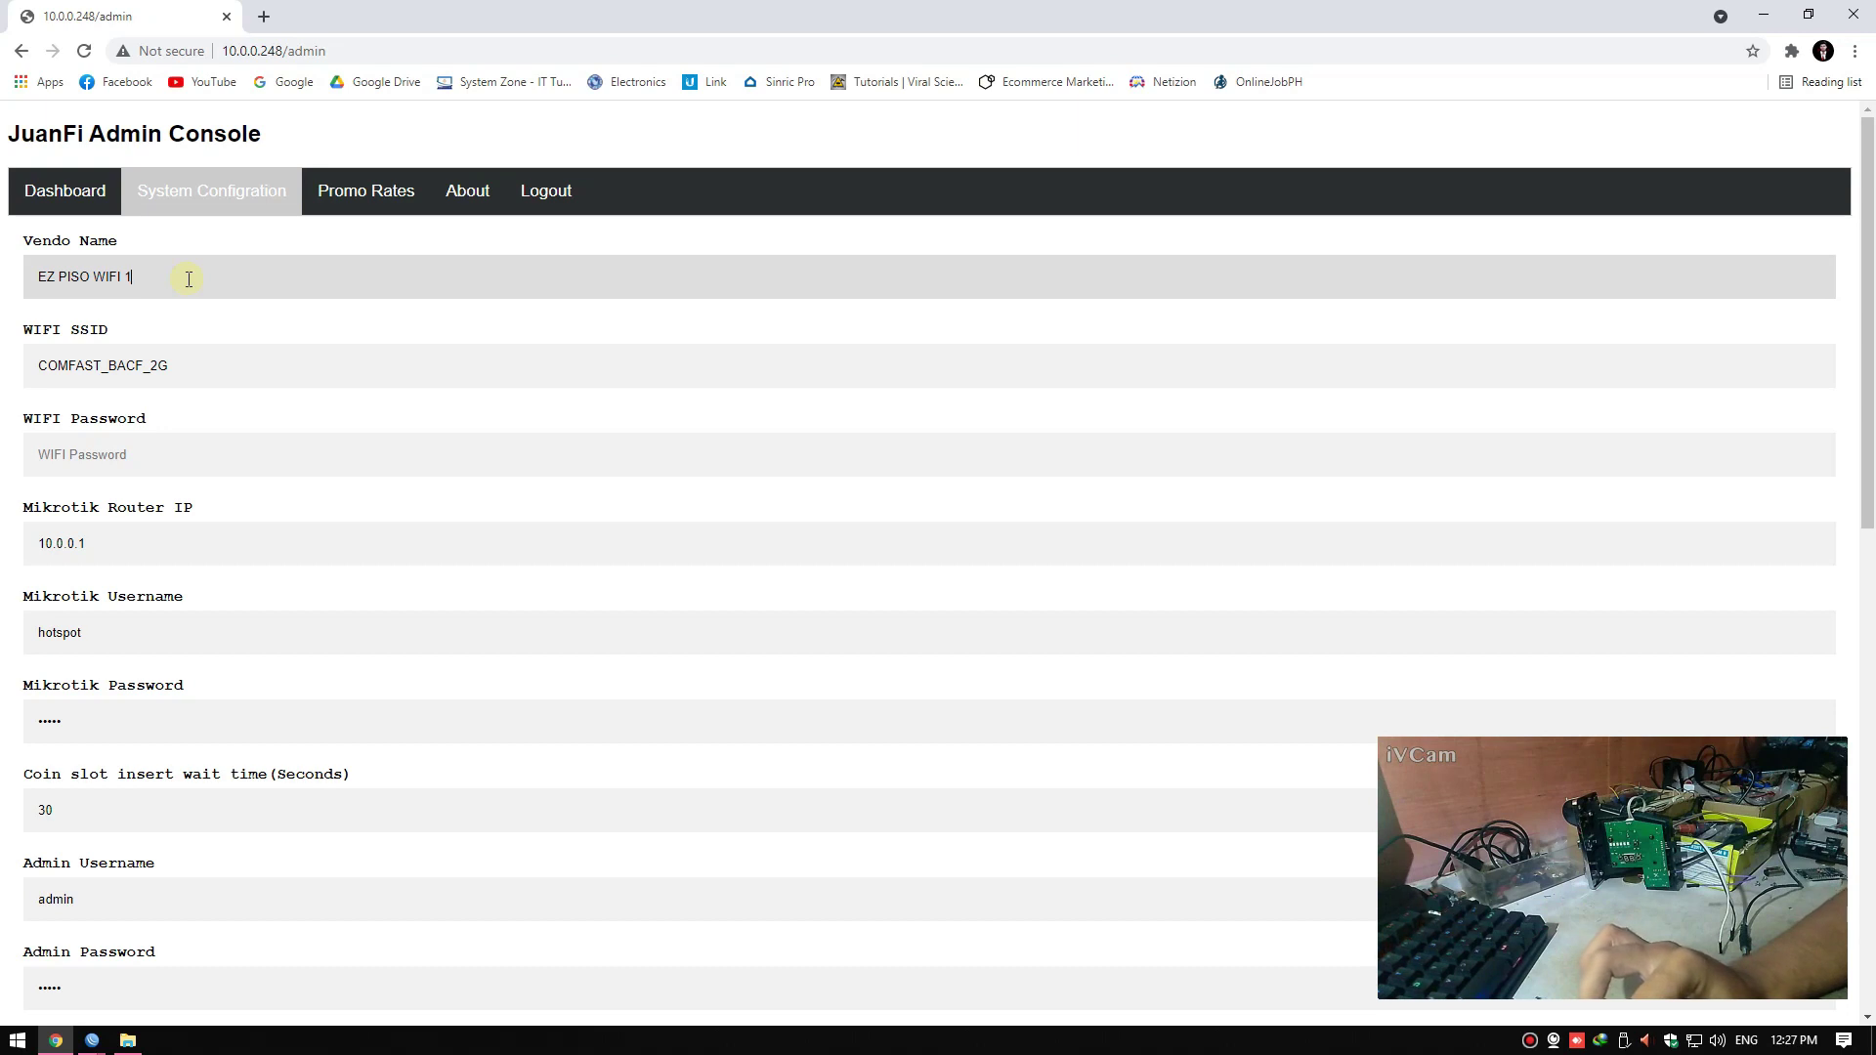
scroll(175, 459, down, 2)
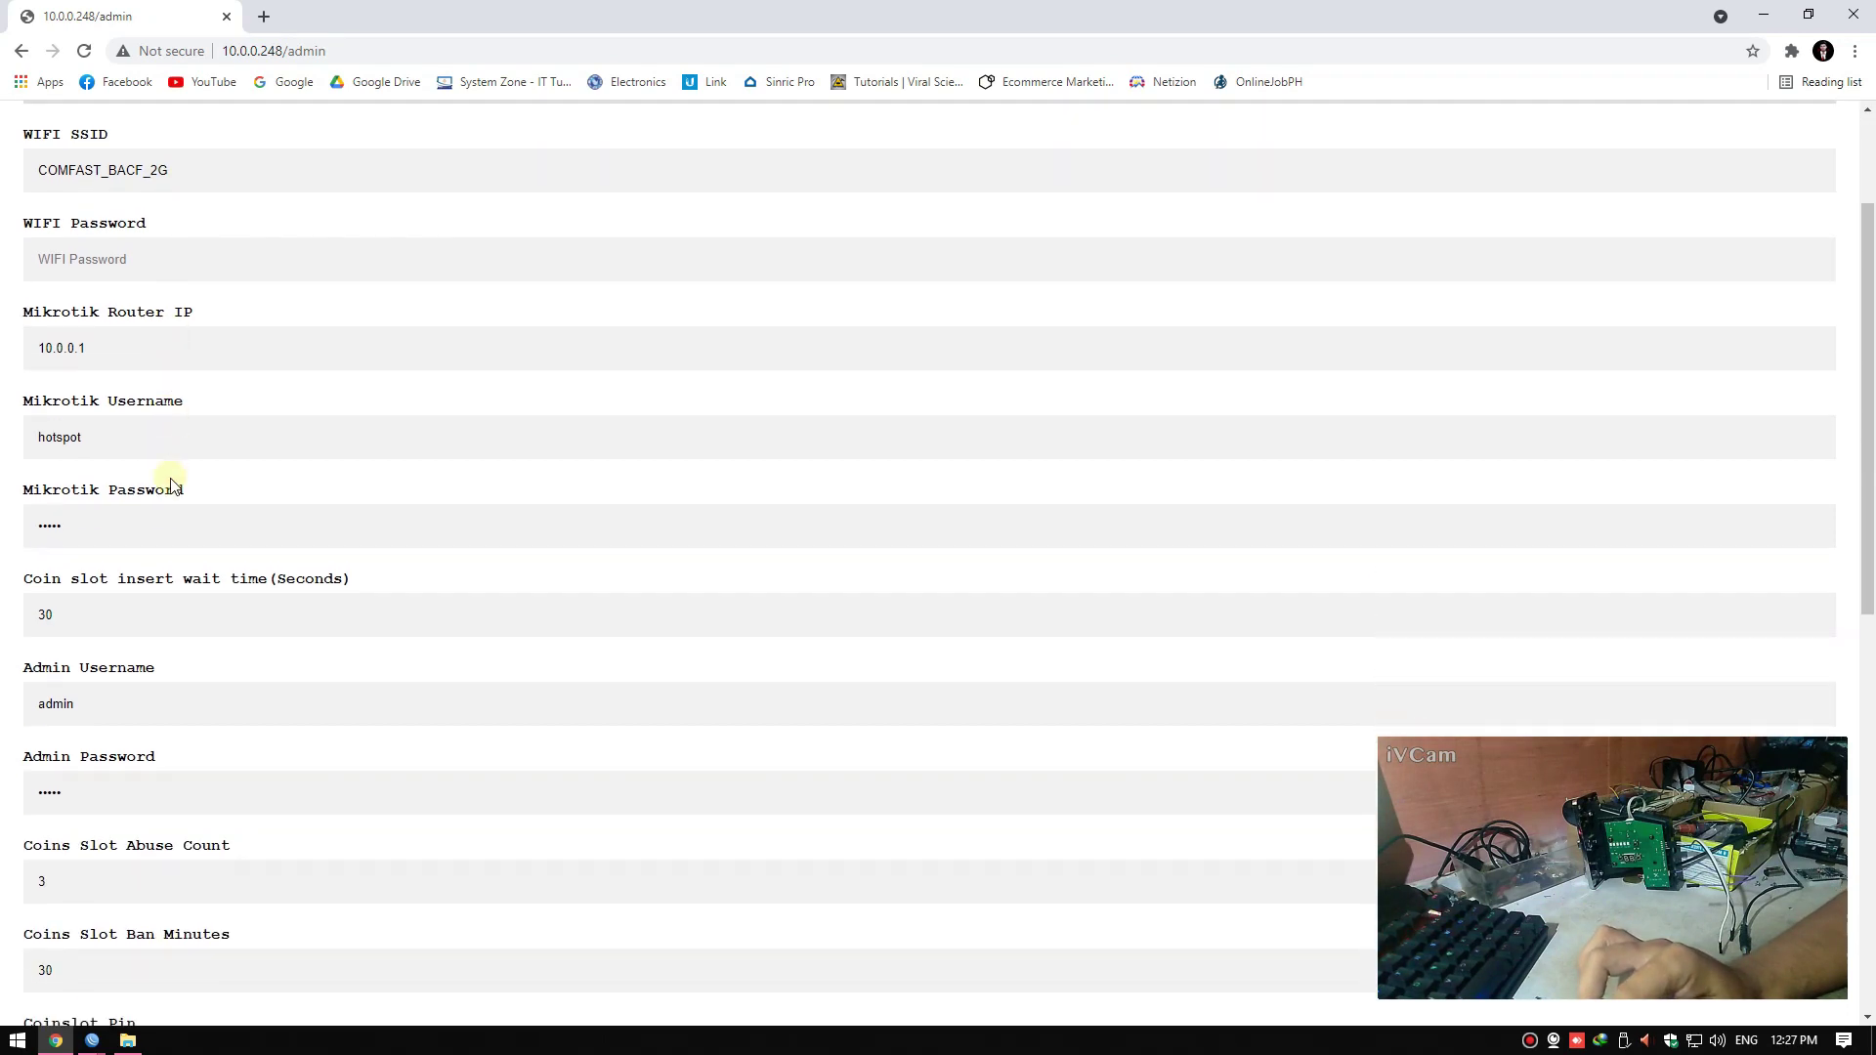
scroll(156, 515, down, 2)
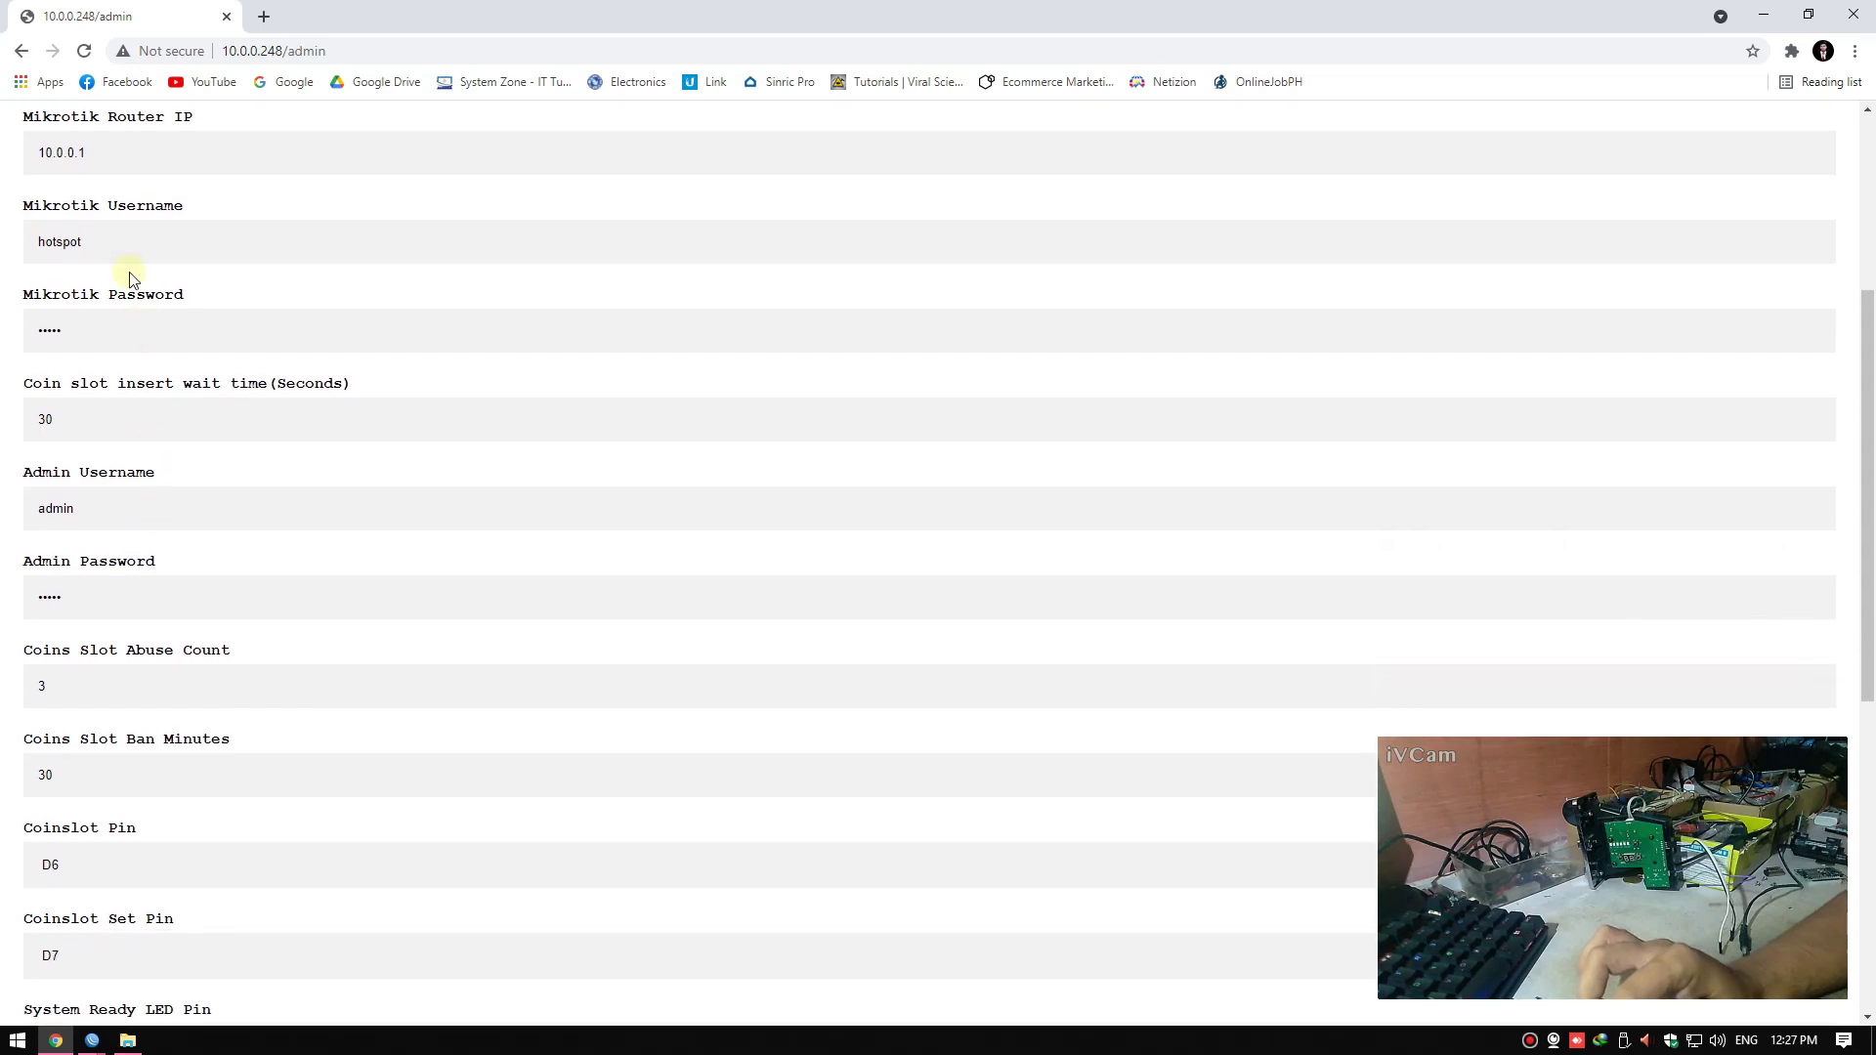
Re-enter the Mikrotik Password and save the system configuration
double_click(127, 239)
key(Tab)
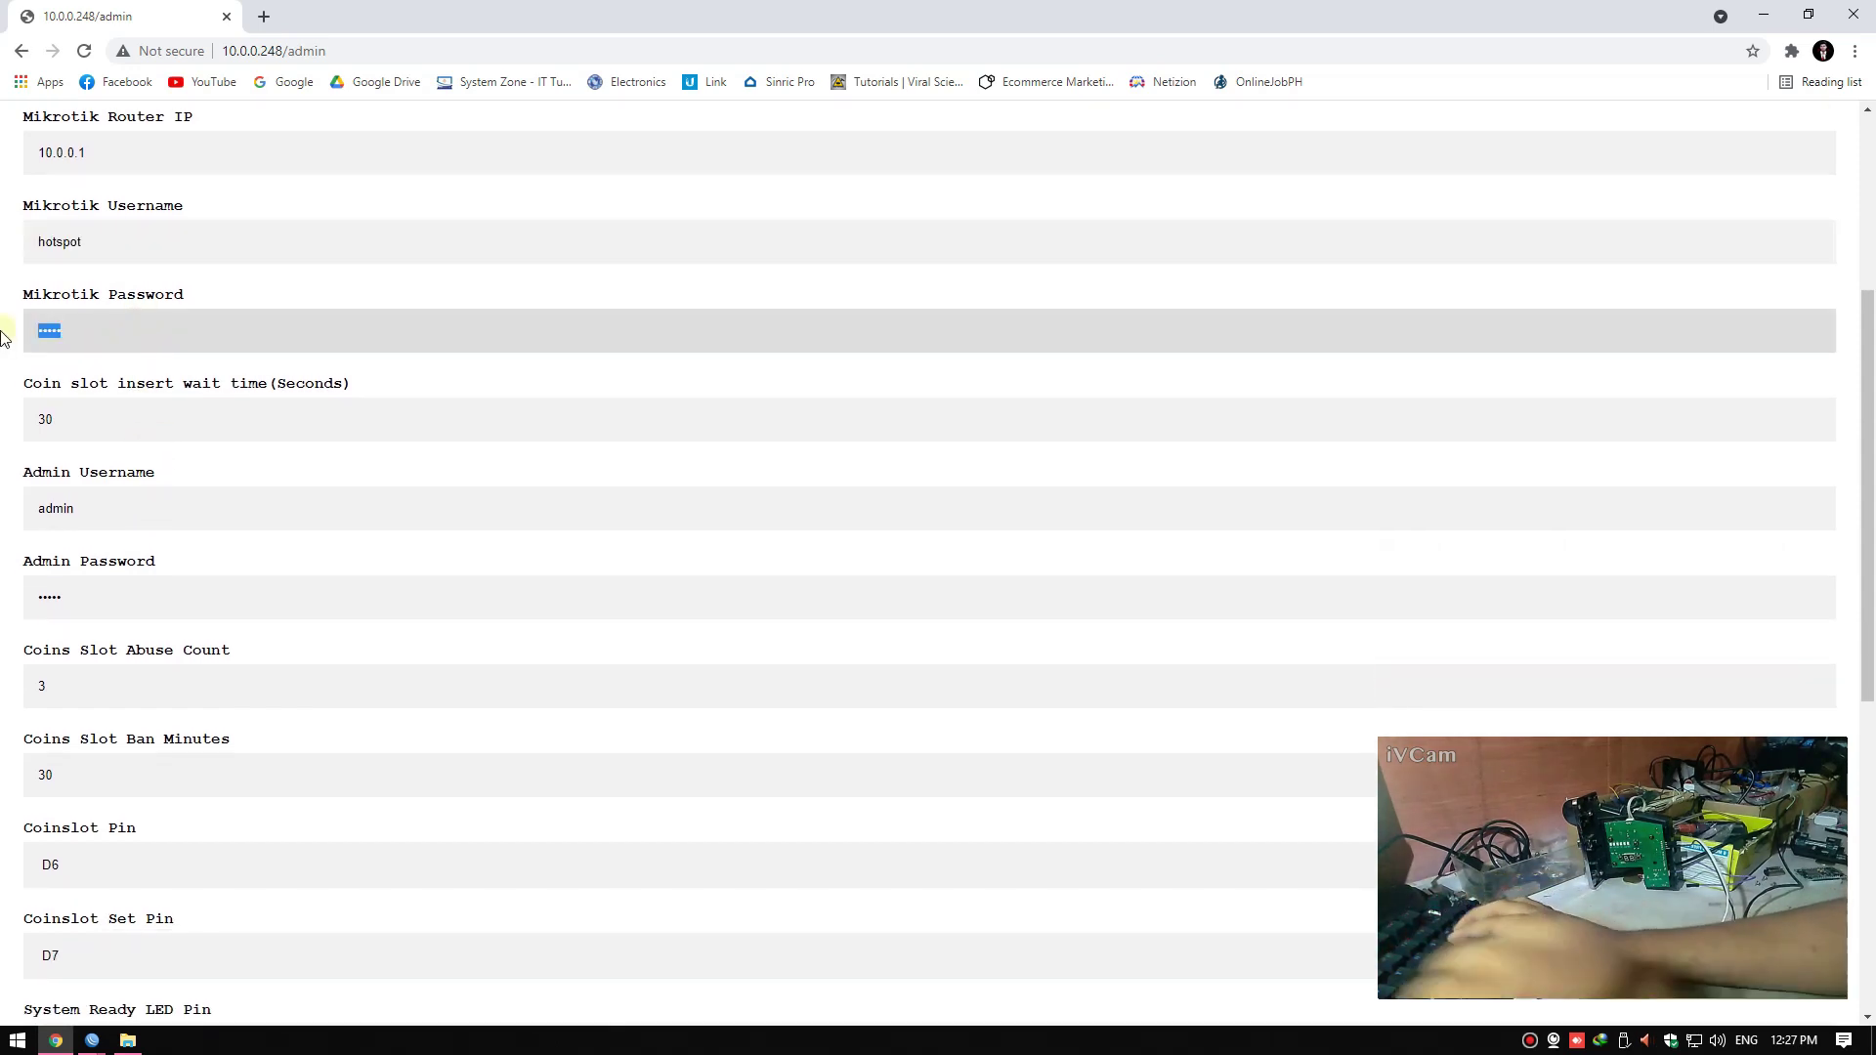
text(123)
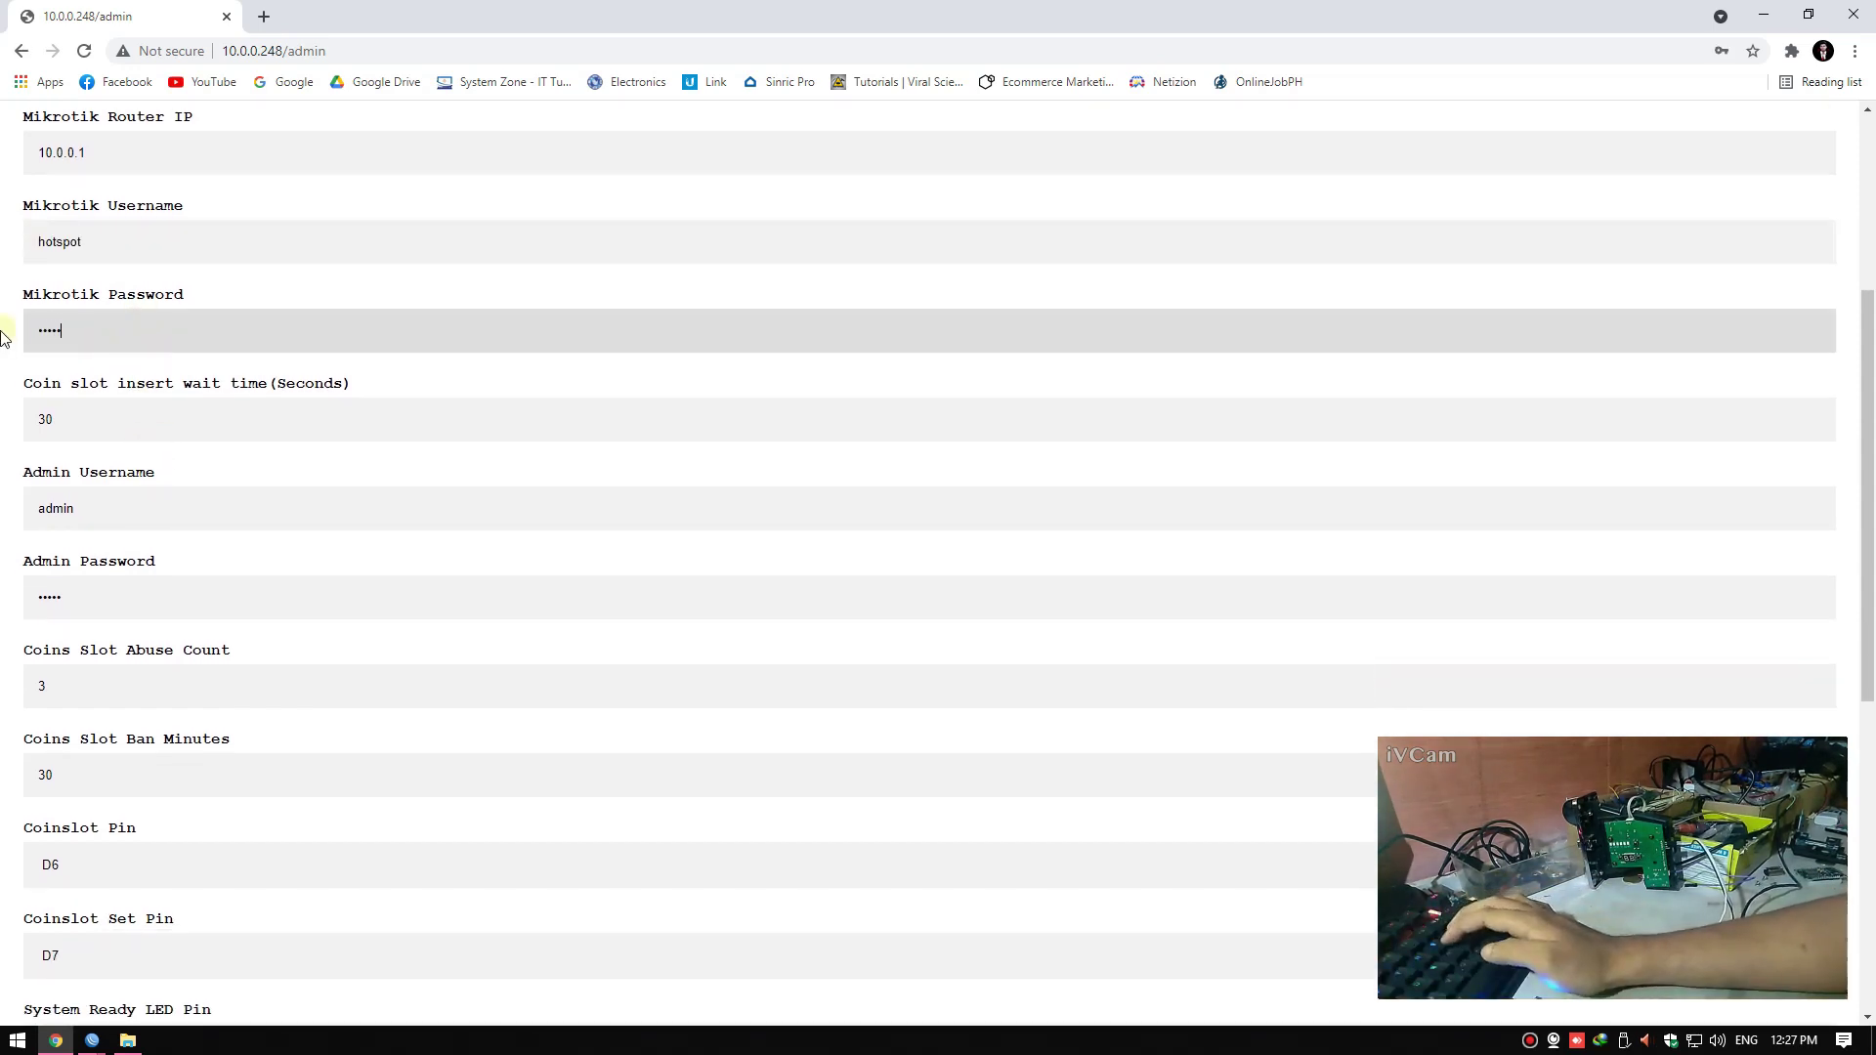
scroll(209, 493, down, 7)
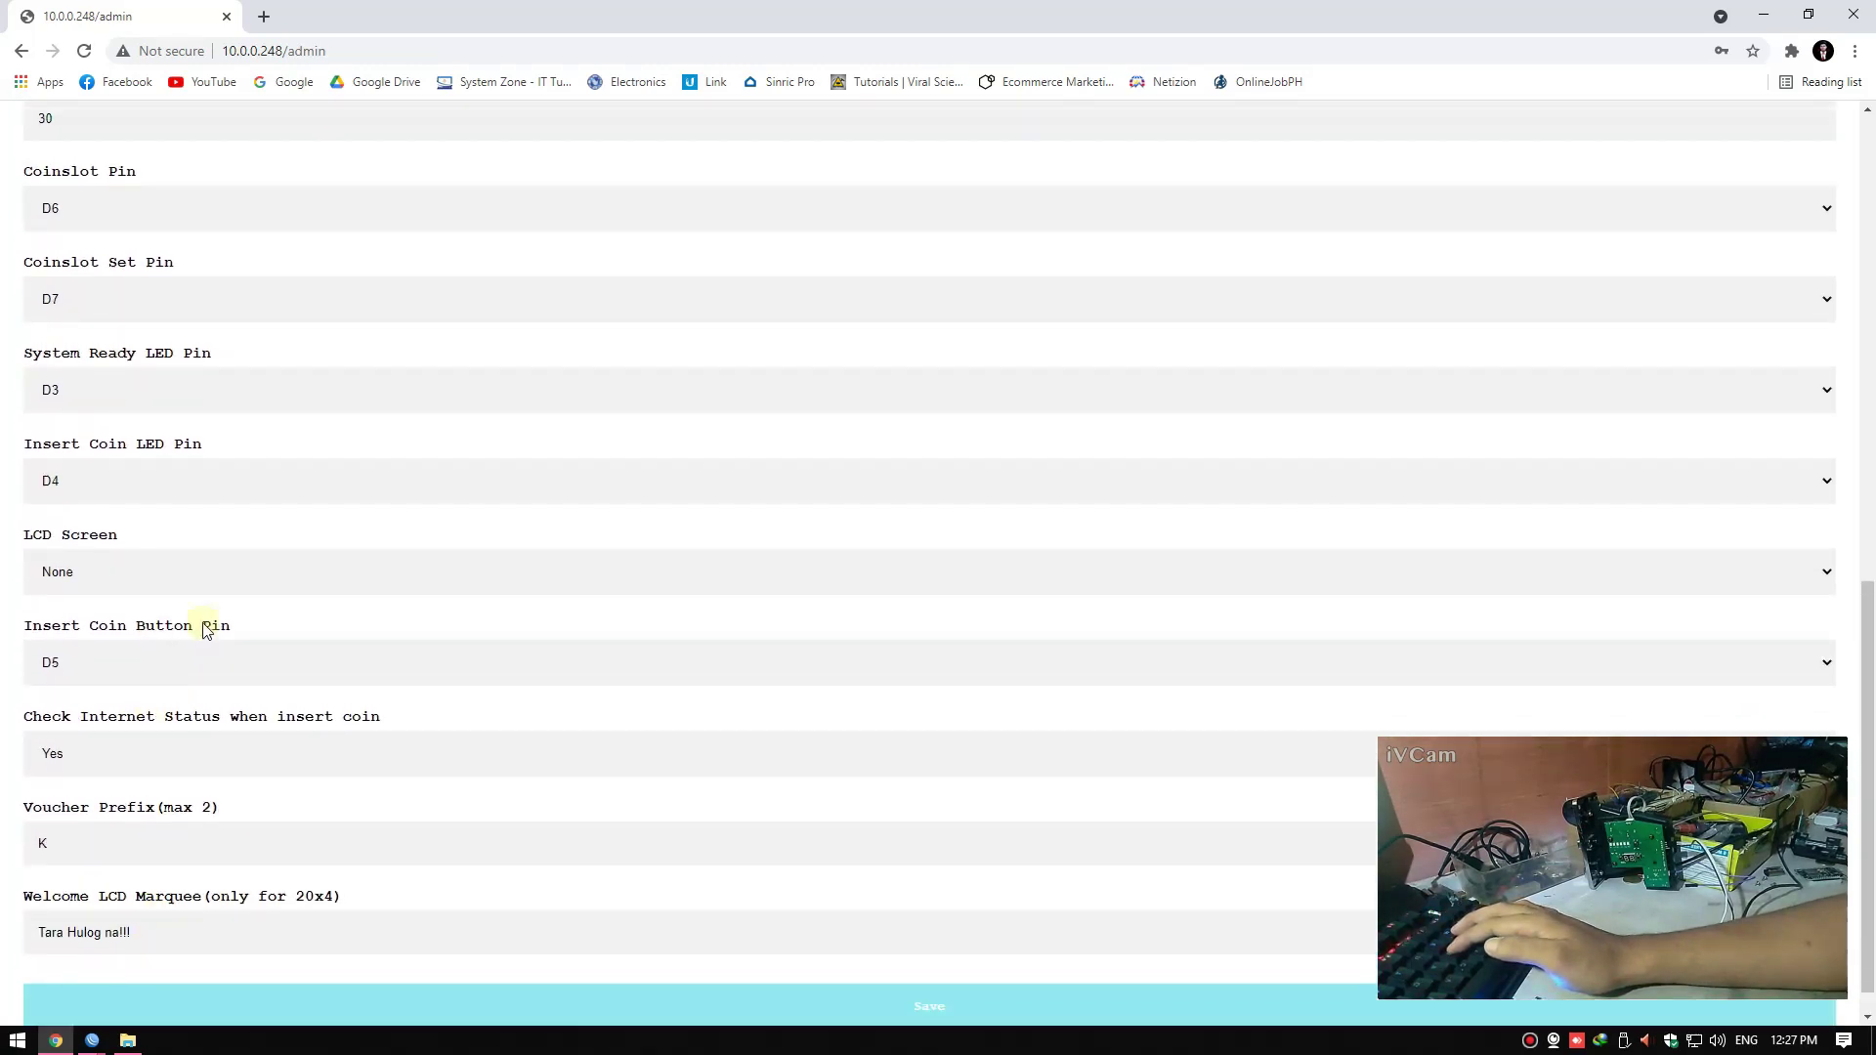
scroll(73, 289, up, 5)
scroll(69, 276, up, 2)
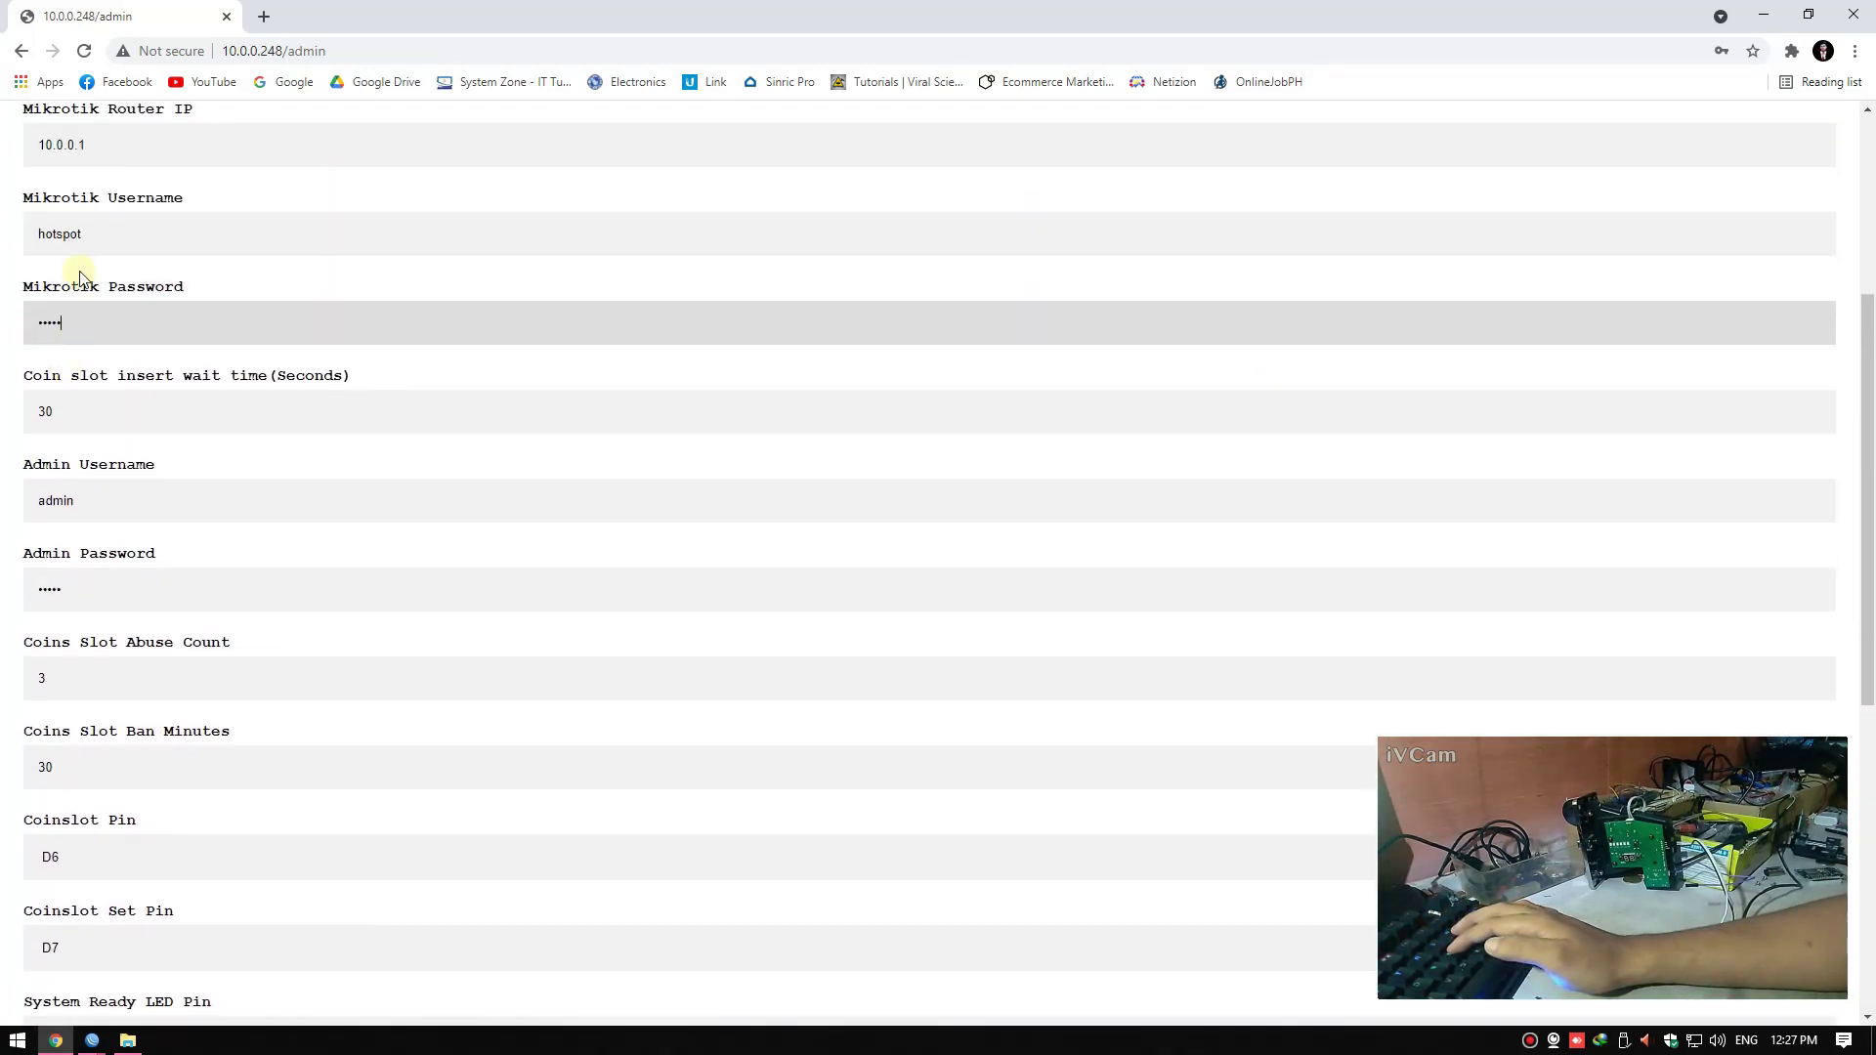
scroll(159, 720, down, 7)
click(474, 977)
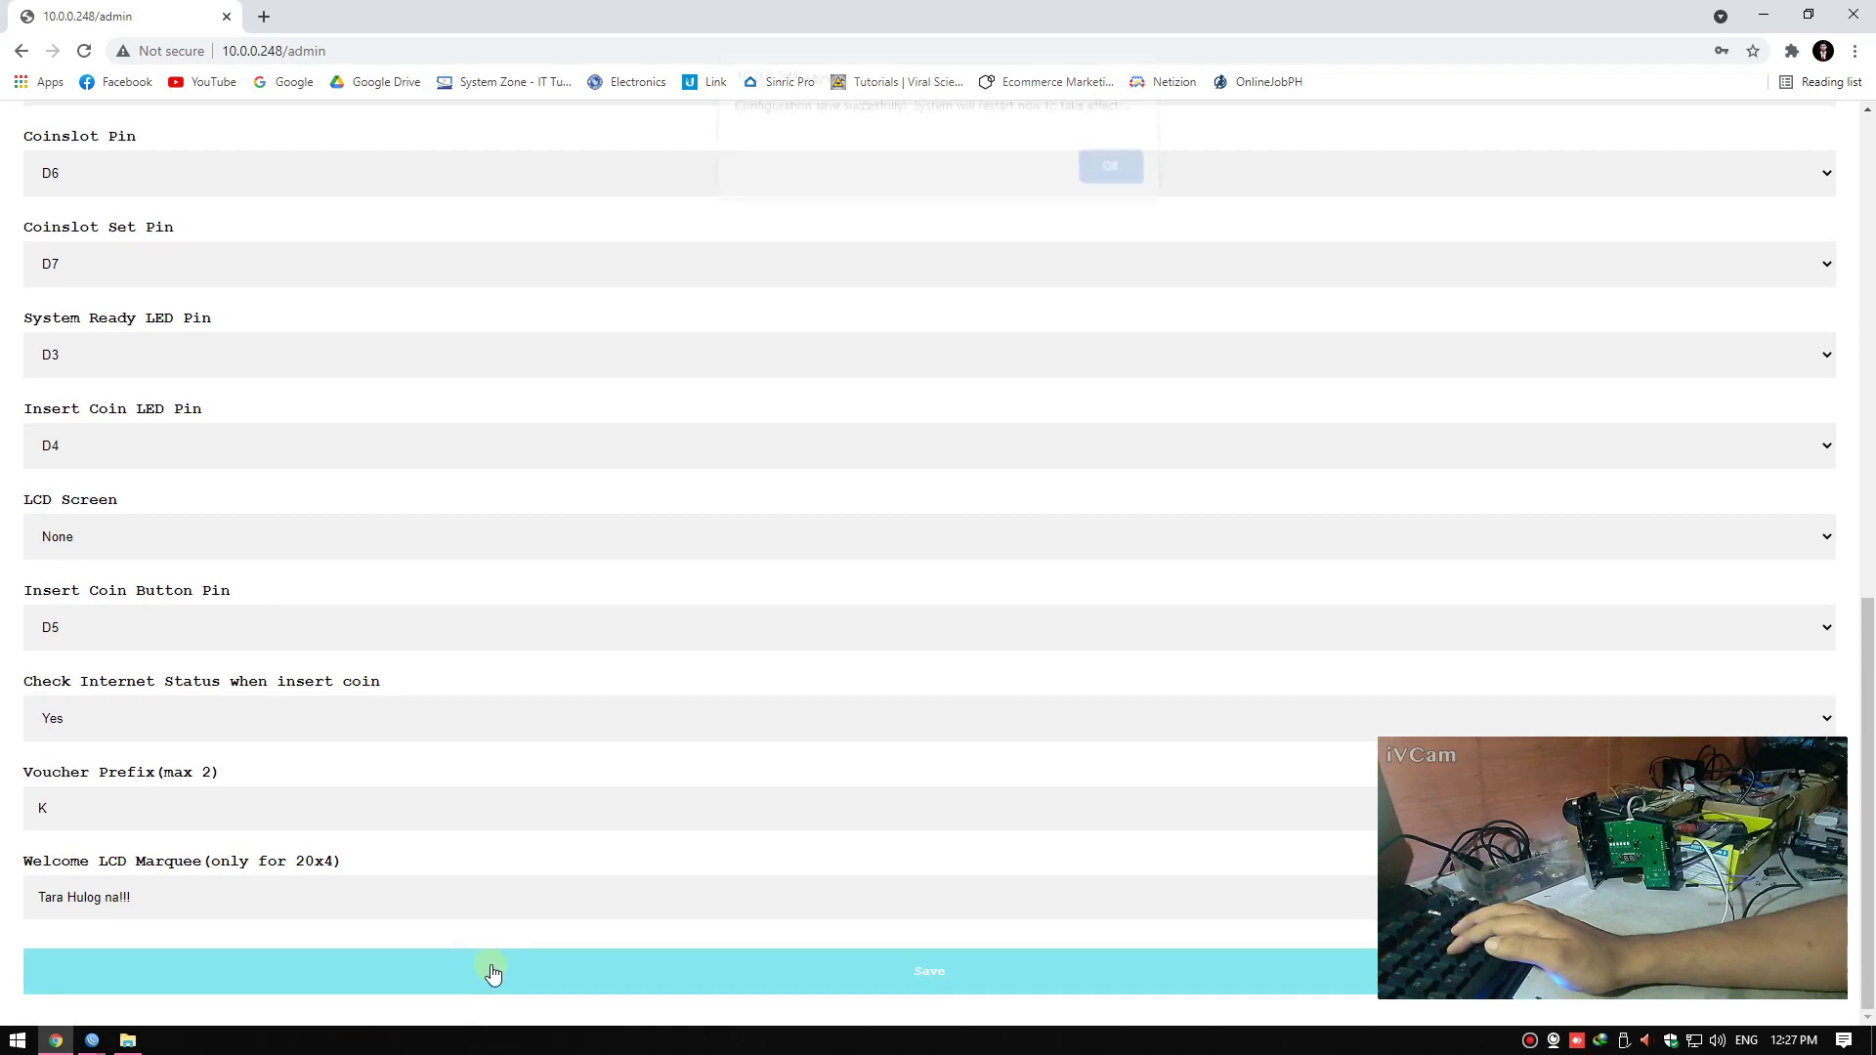
click(1091, 167)
key(alt+Tab)
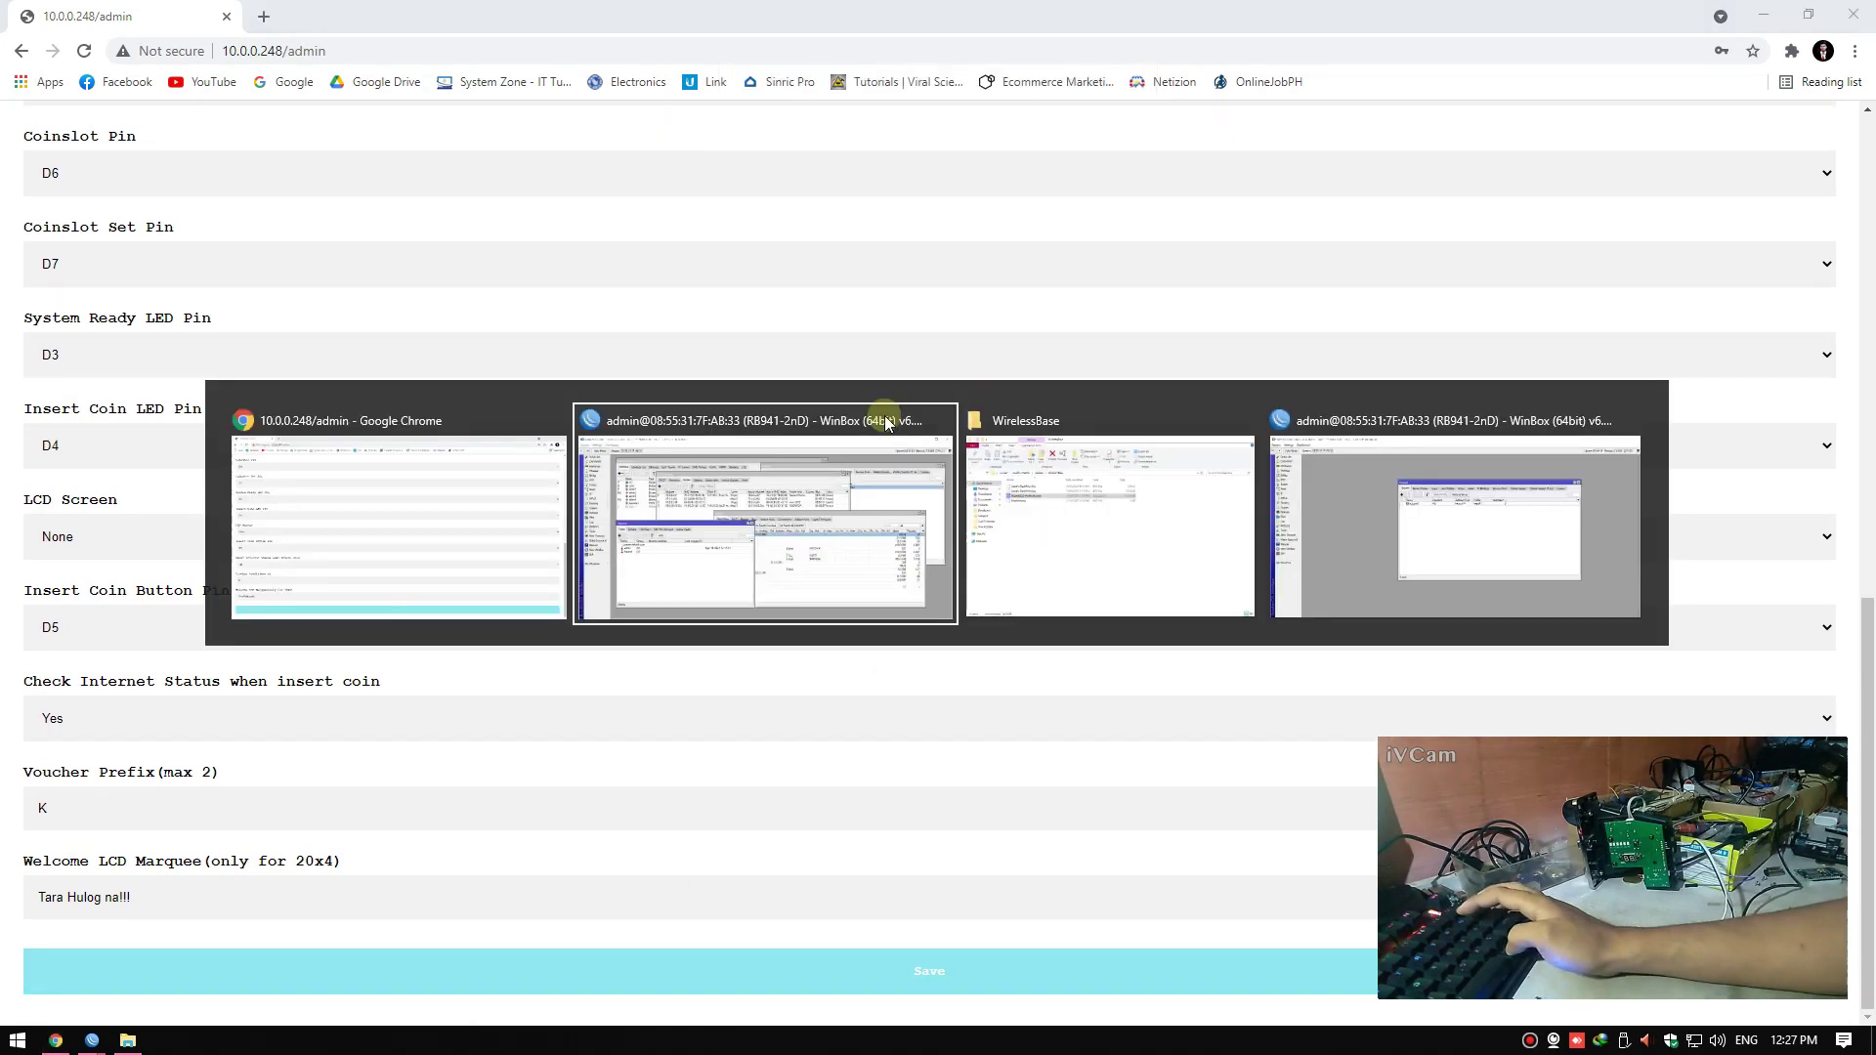
Check the hotspot user's group without changes, then minimise WinBox and Chrome to show the desktop
click(298, 540)
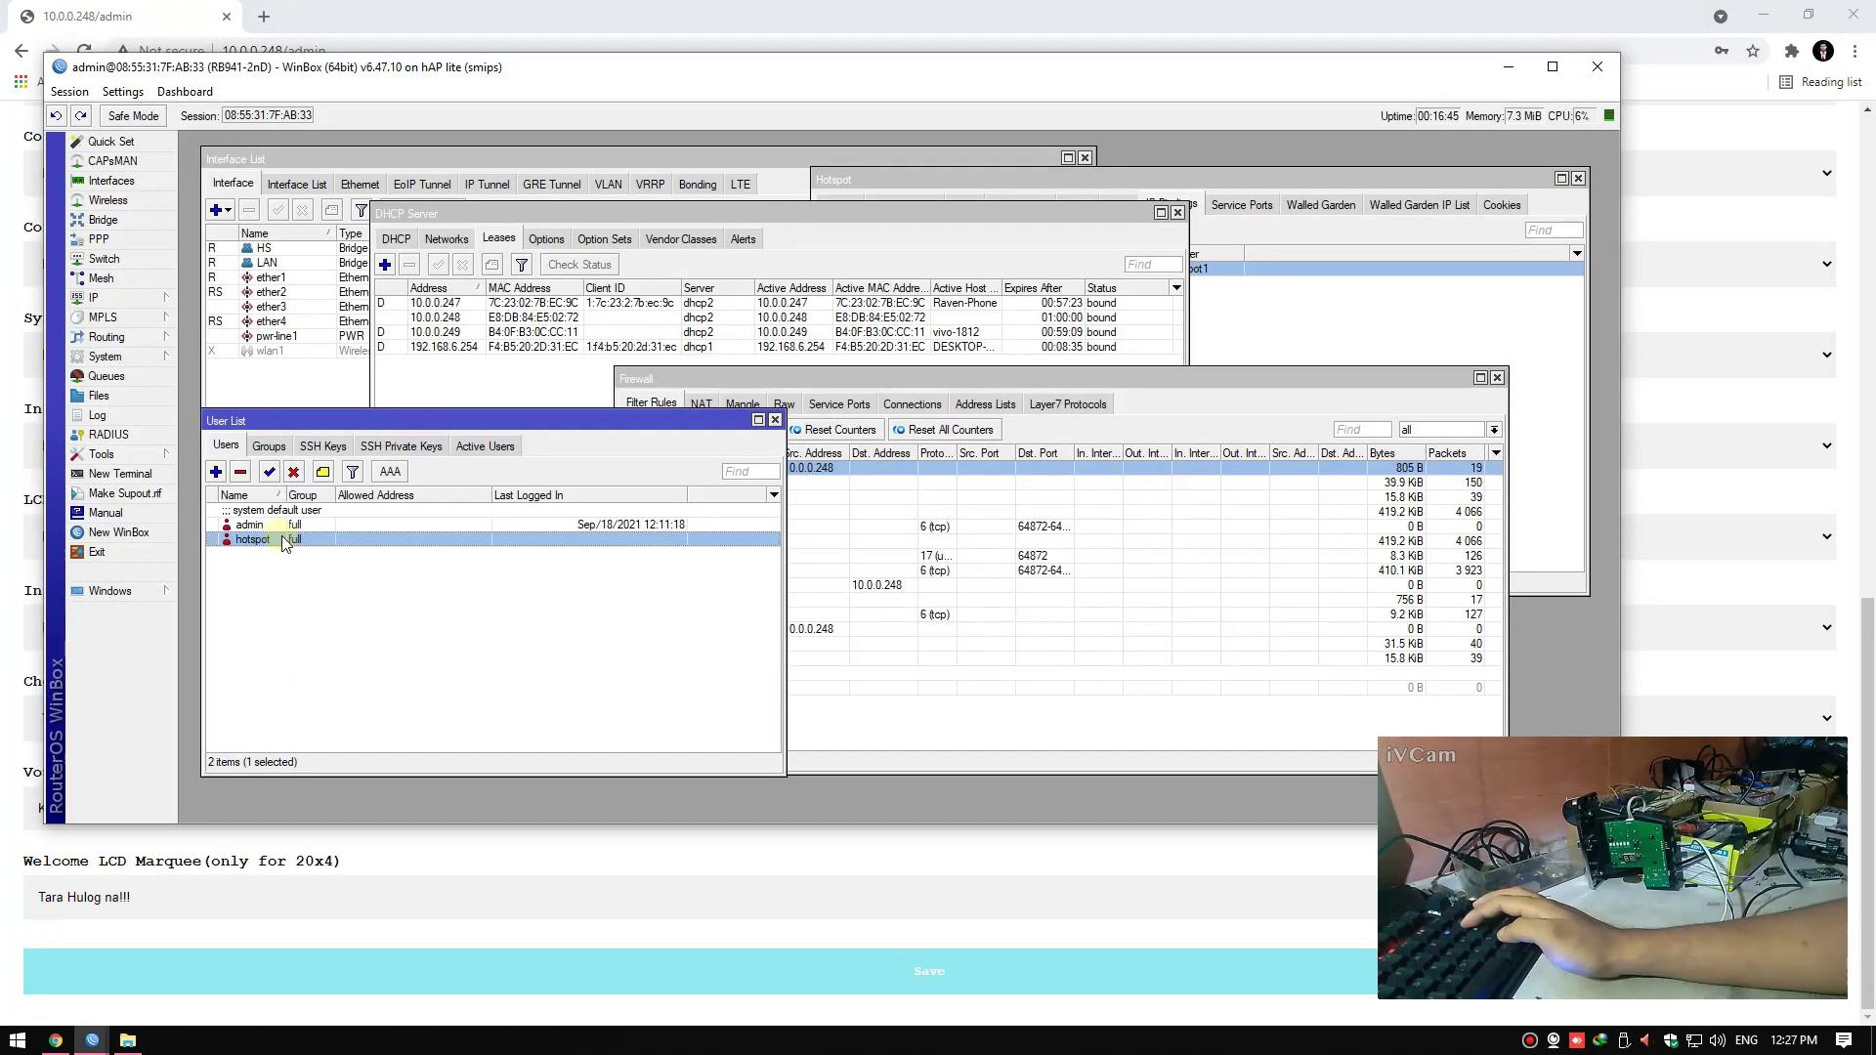
double_click(469, 542)
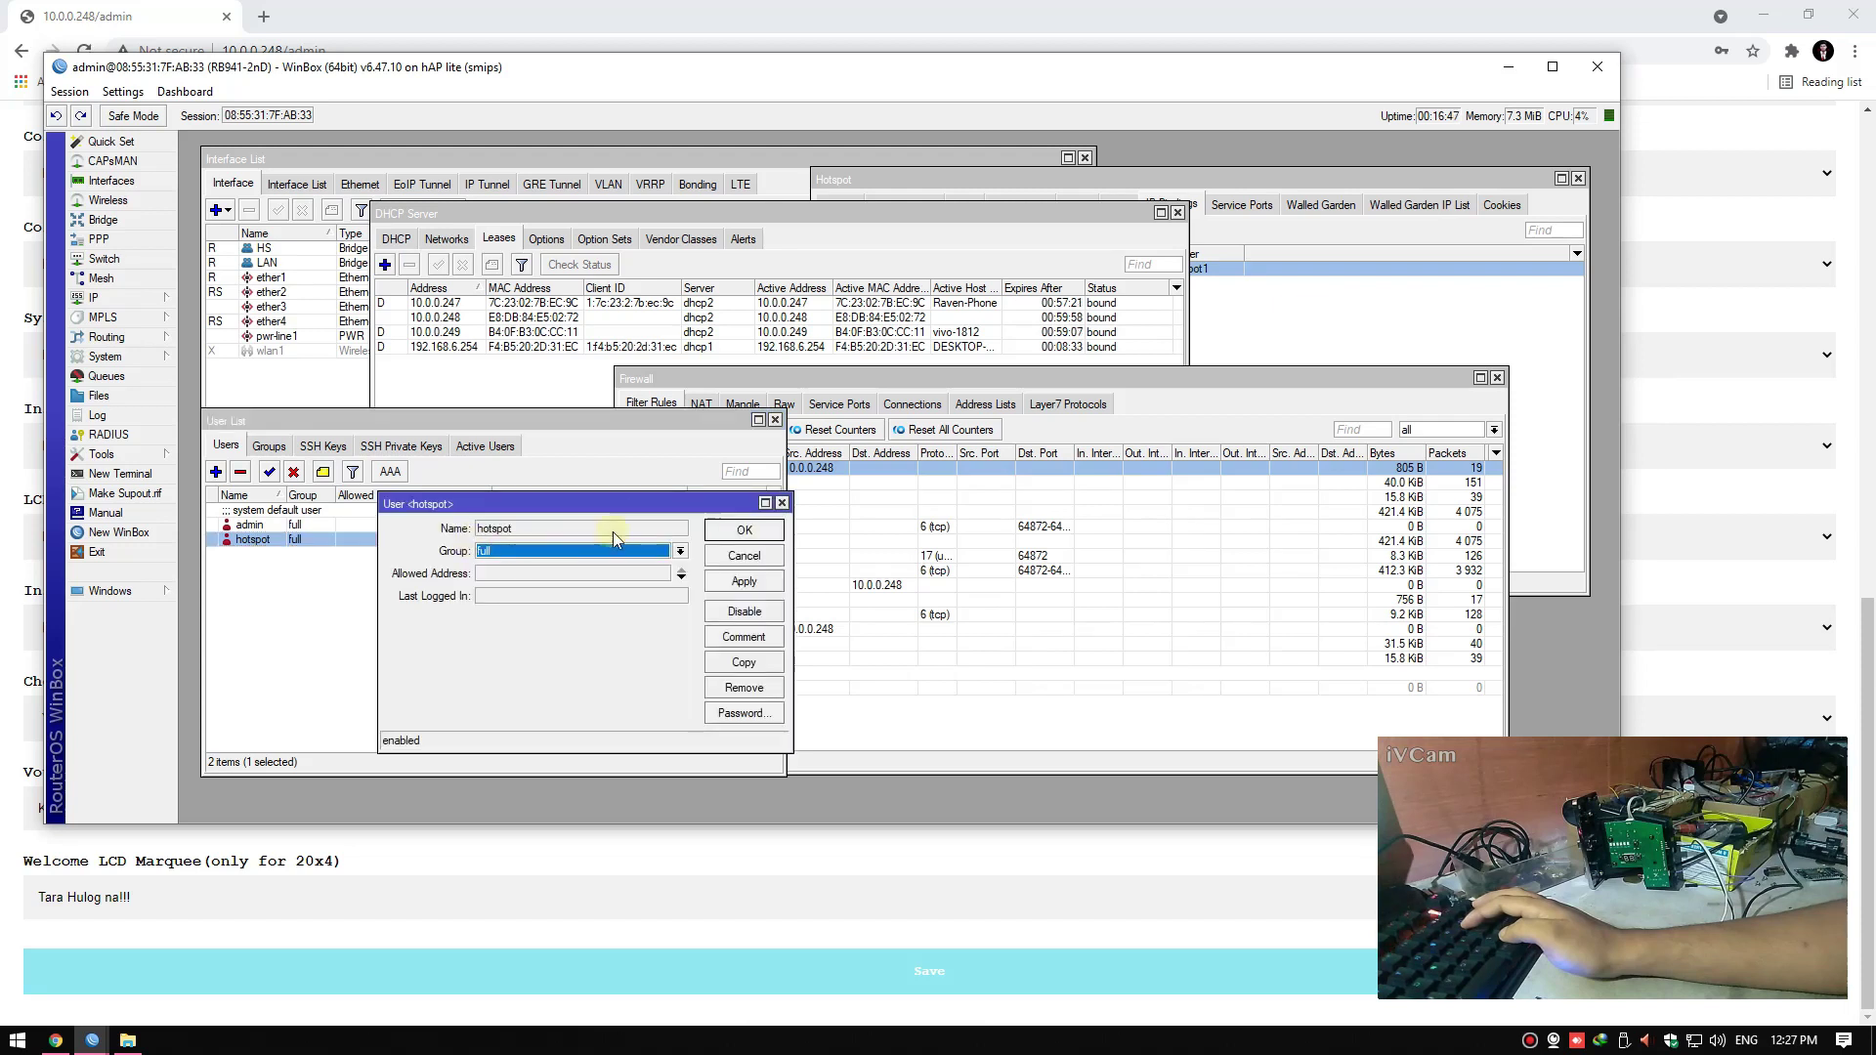
click(739, 556)
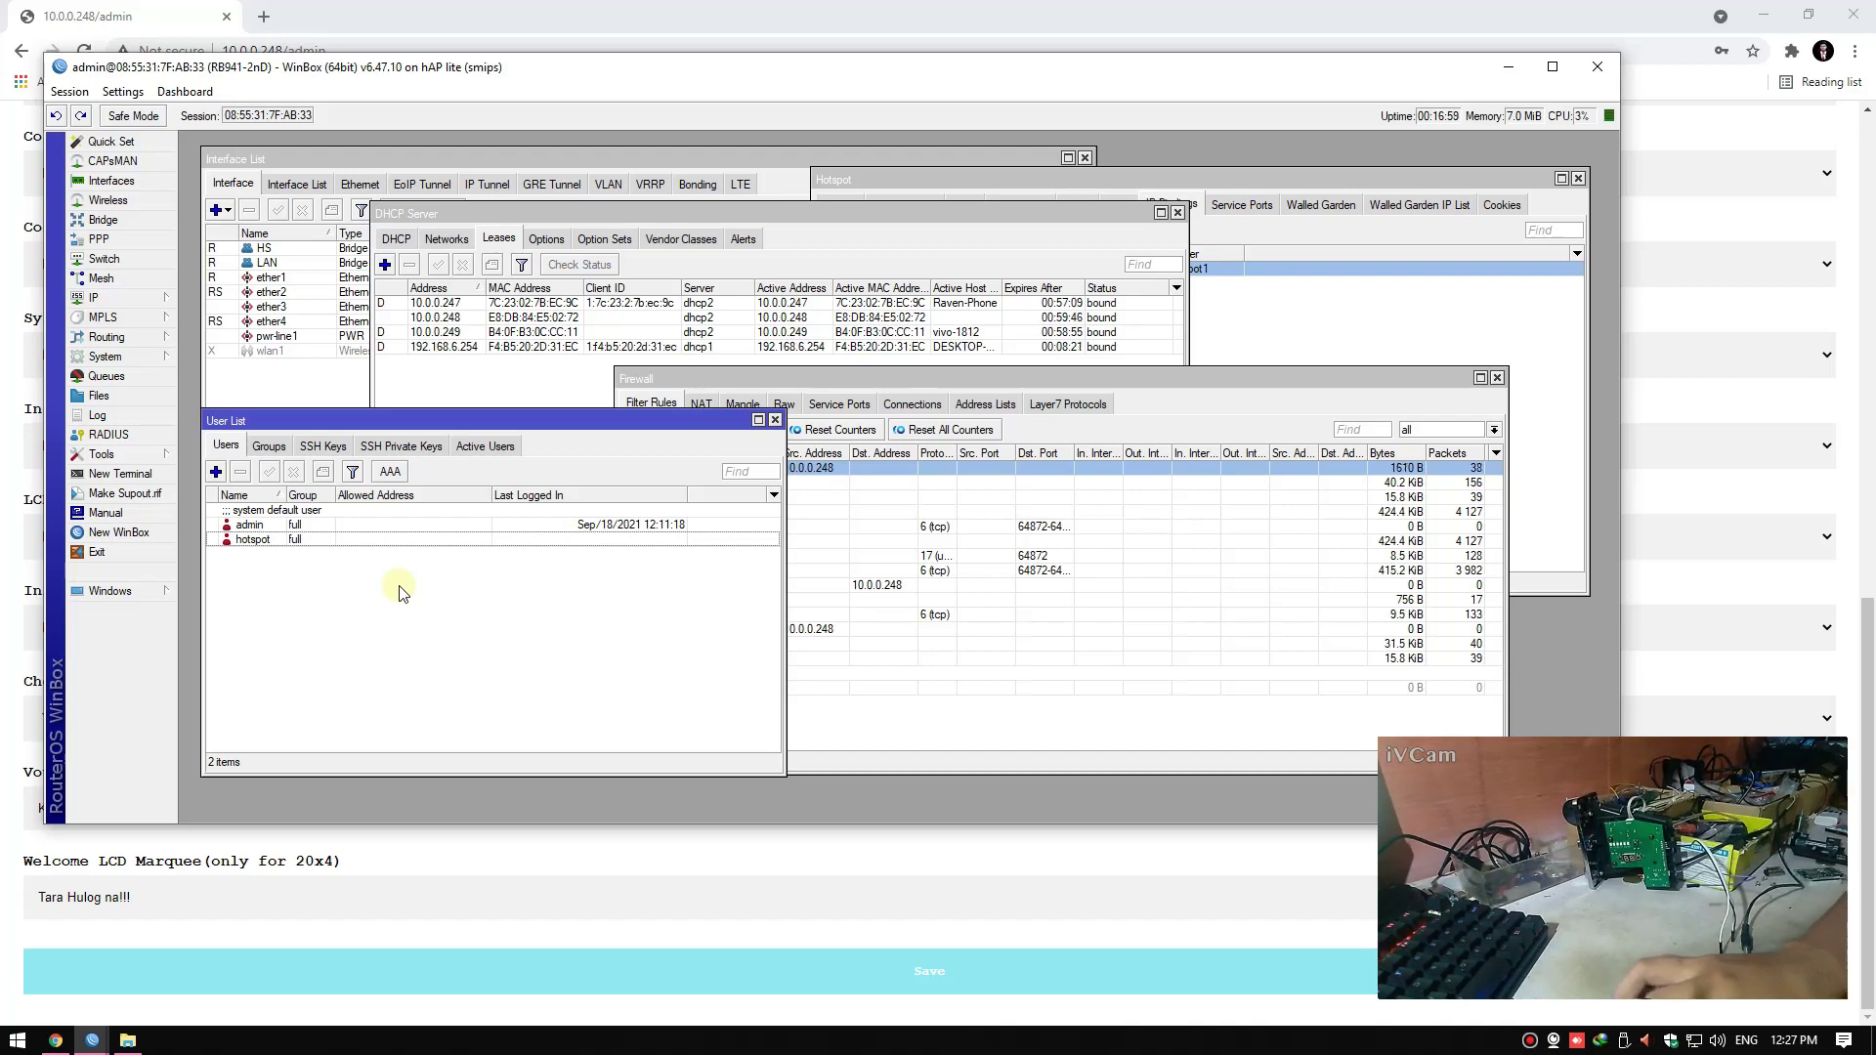
click(1508, 66)
click(1764, 16)
Refresh the desktop several times
right_click(808, 297)
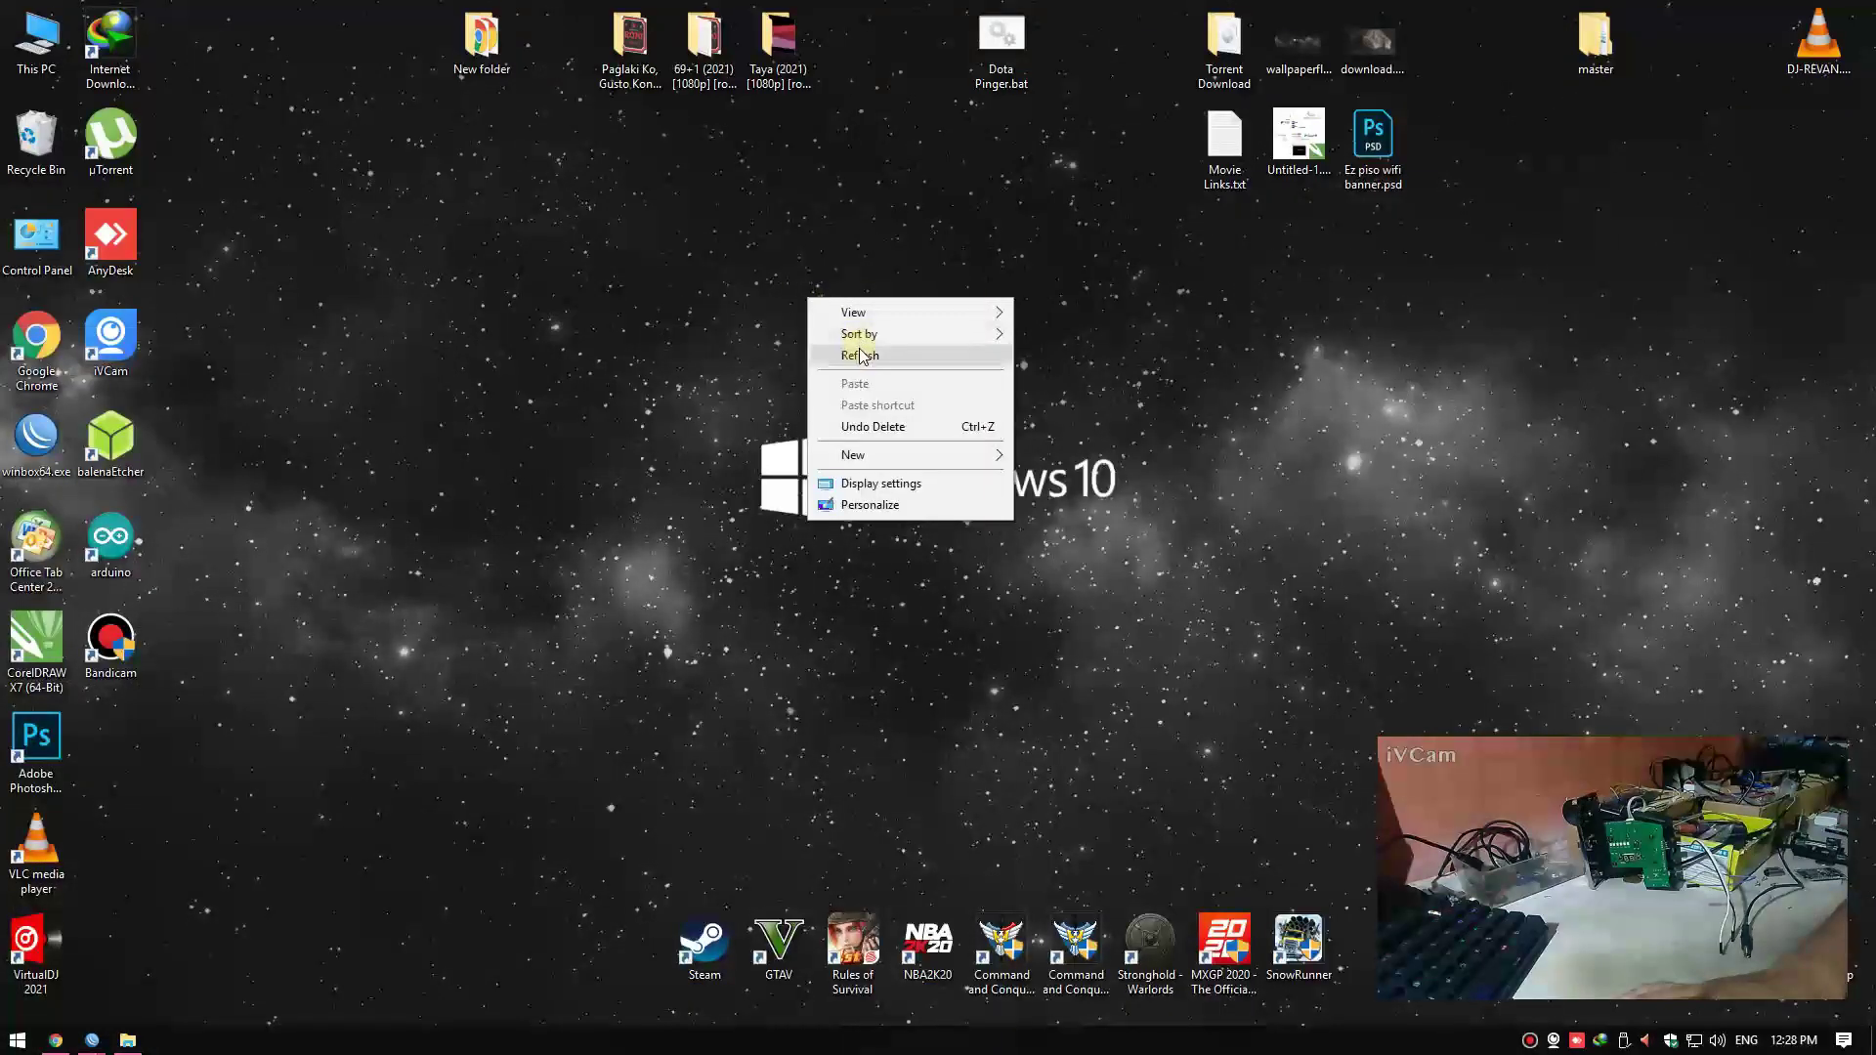
click(852, 352)
right_click(293, 436)
click(343, 495)
right_click(353, 444)
click(394, 500)
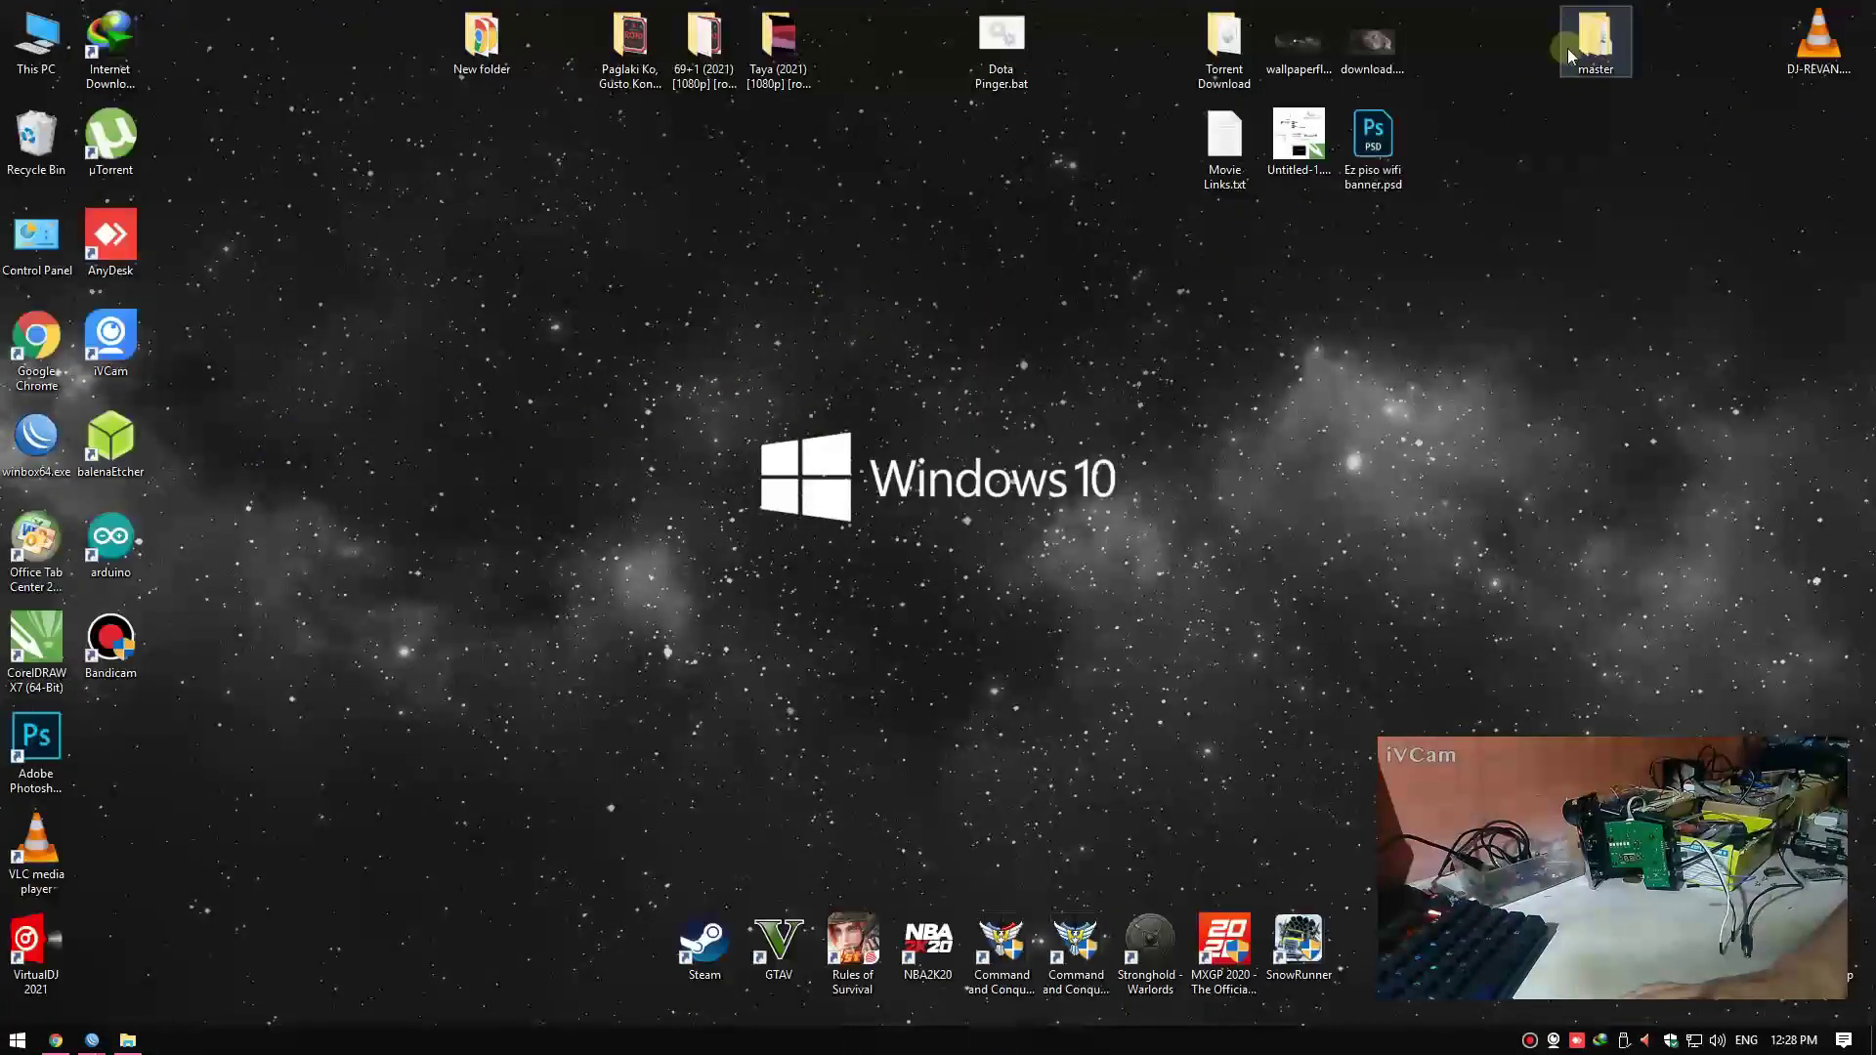
Browse to master > JuanFi-master > mikrotik-template > assets > js in File Explorer
double_click(1595, 37)
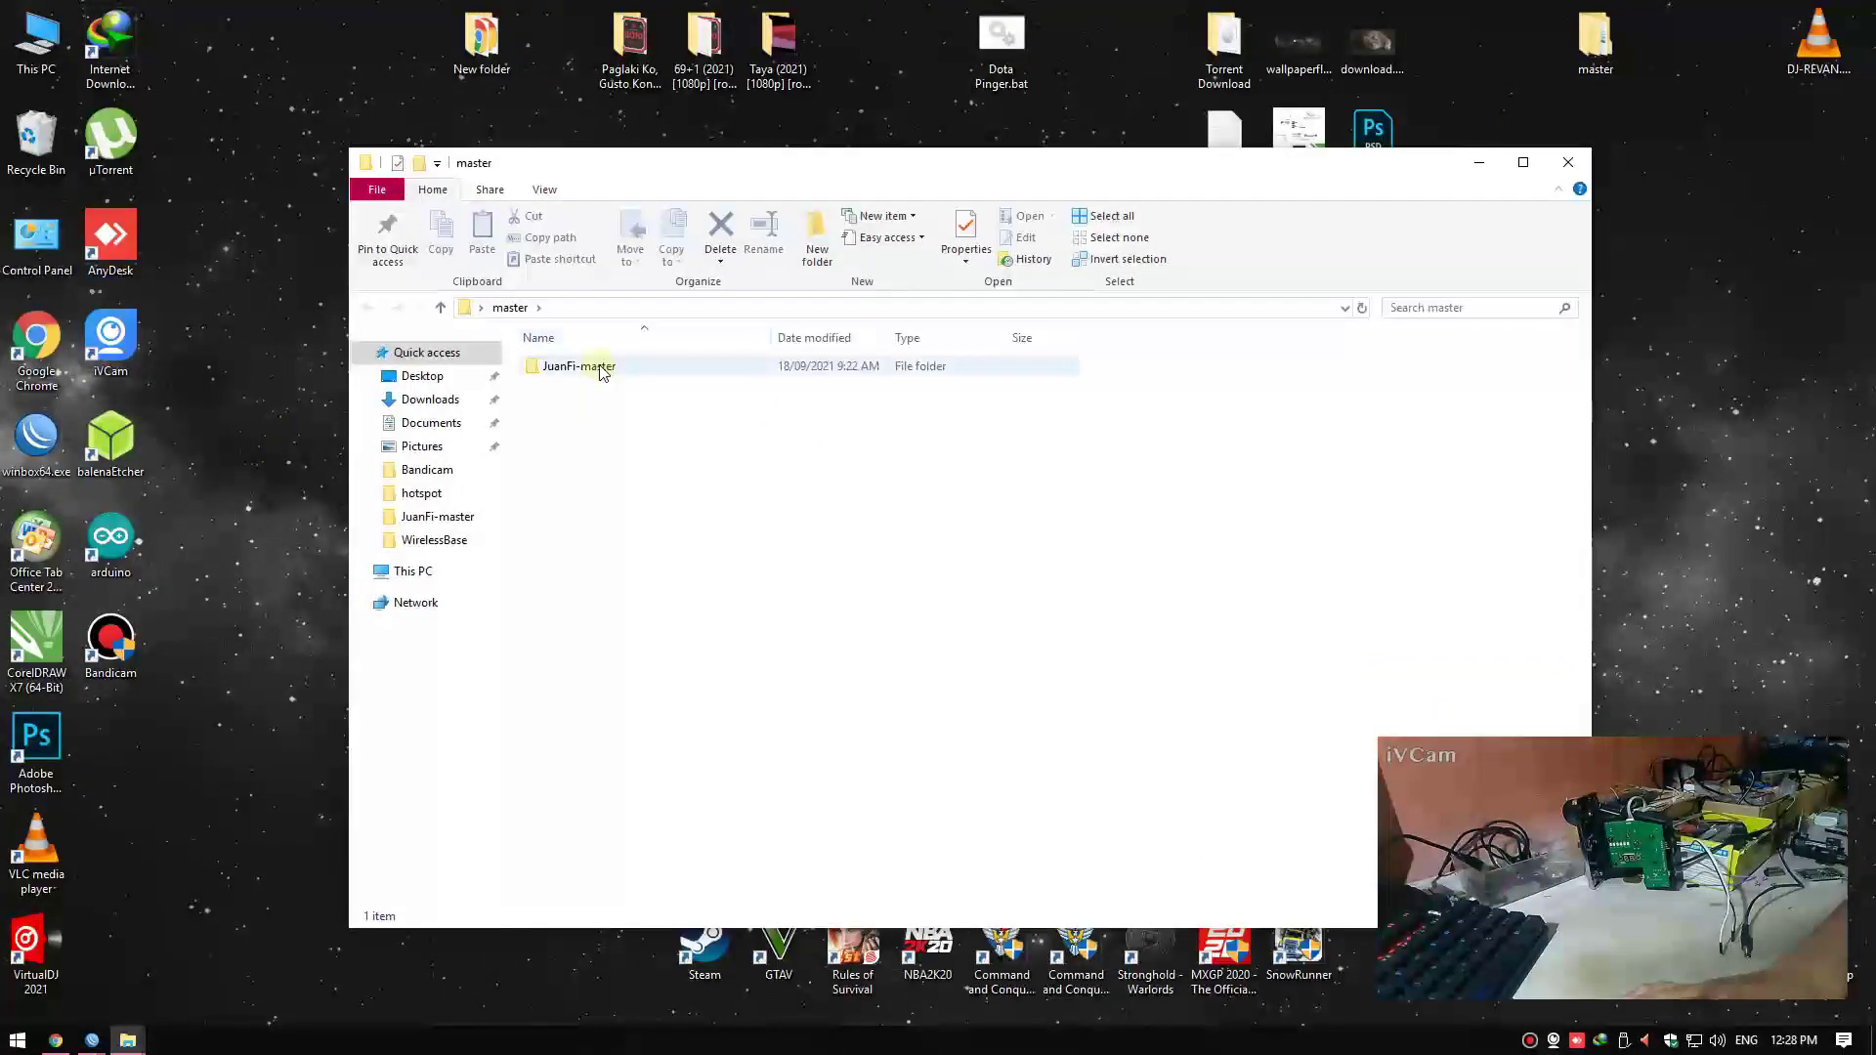
double_click(587, 366)
double_click(580, 389)
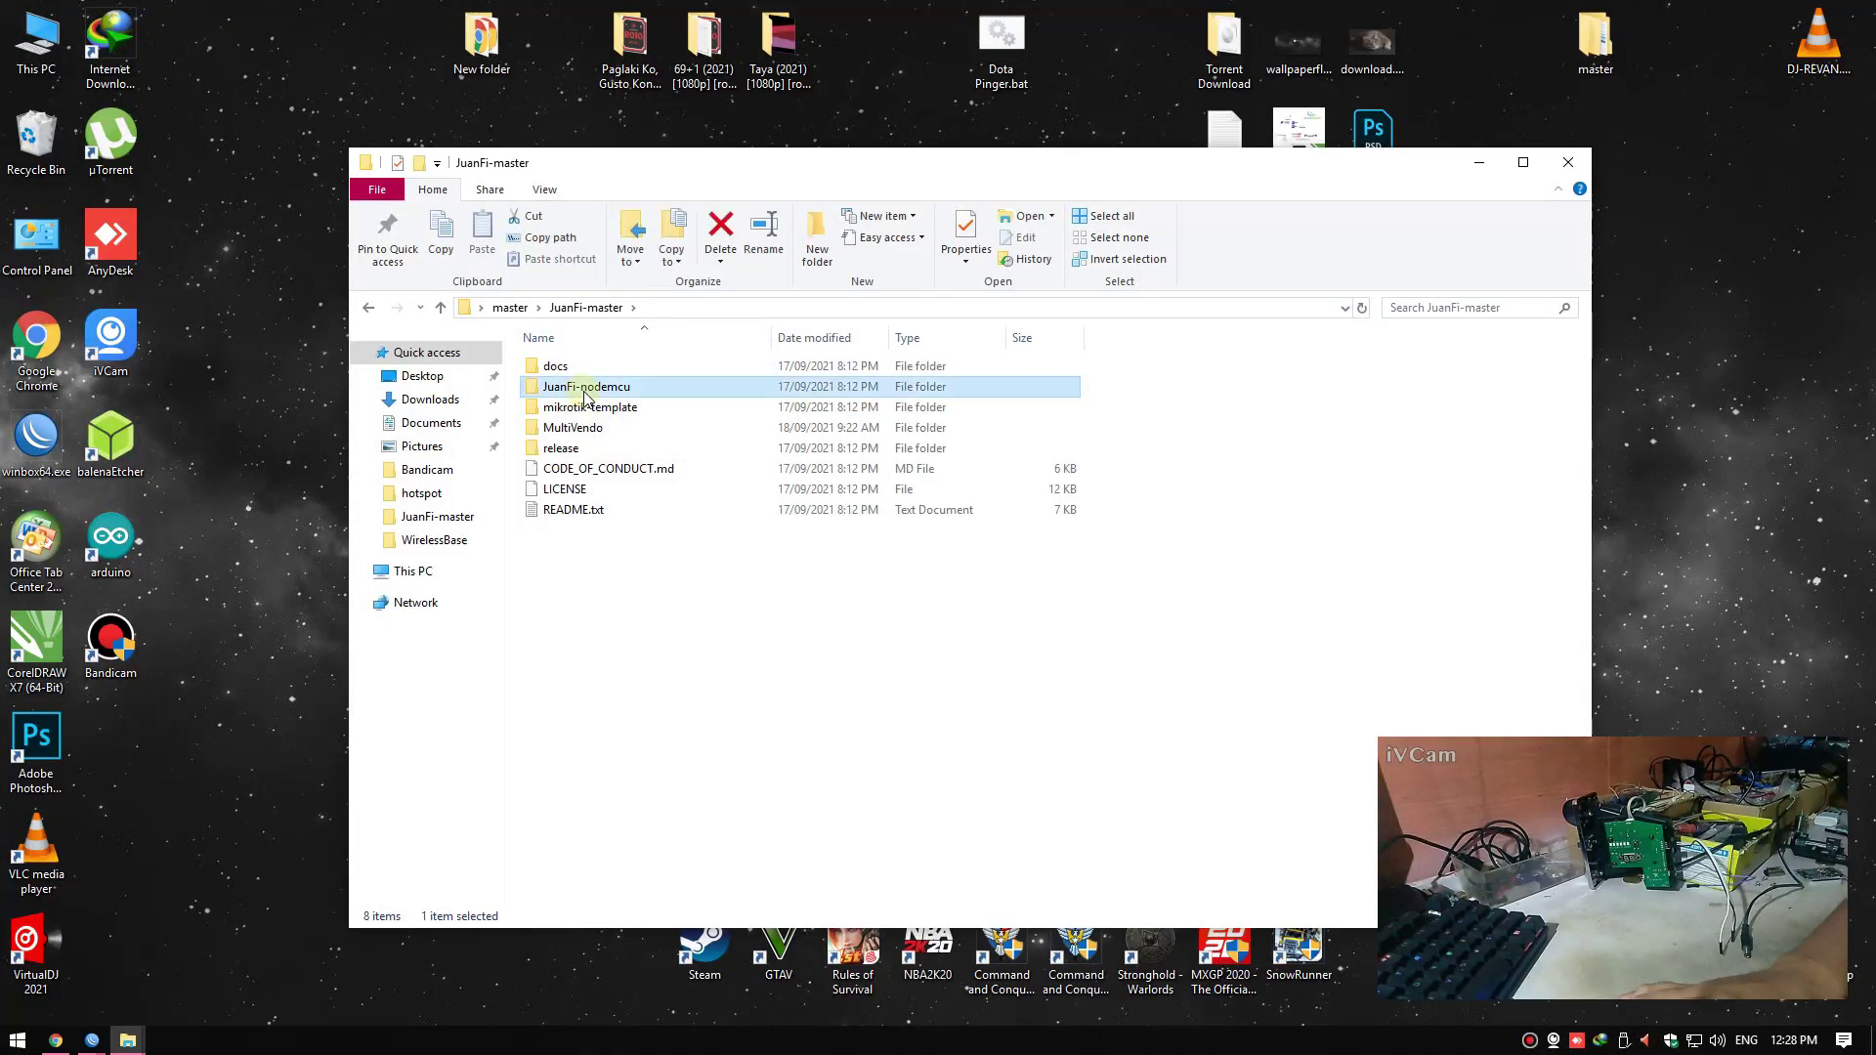
key(BackSpace)
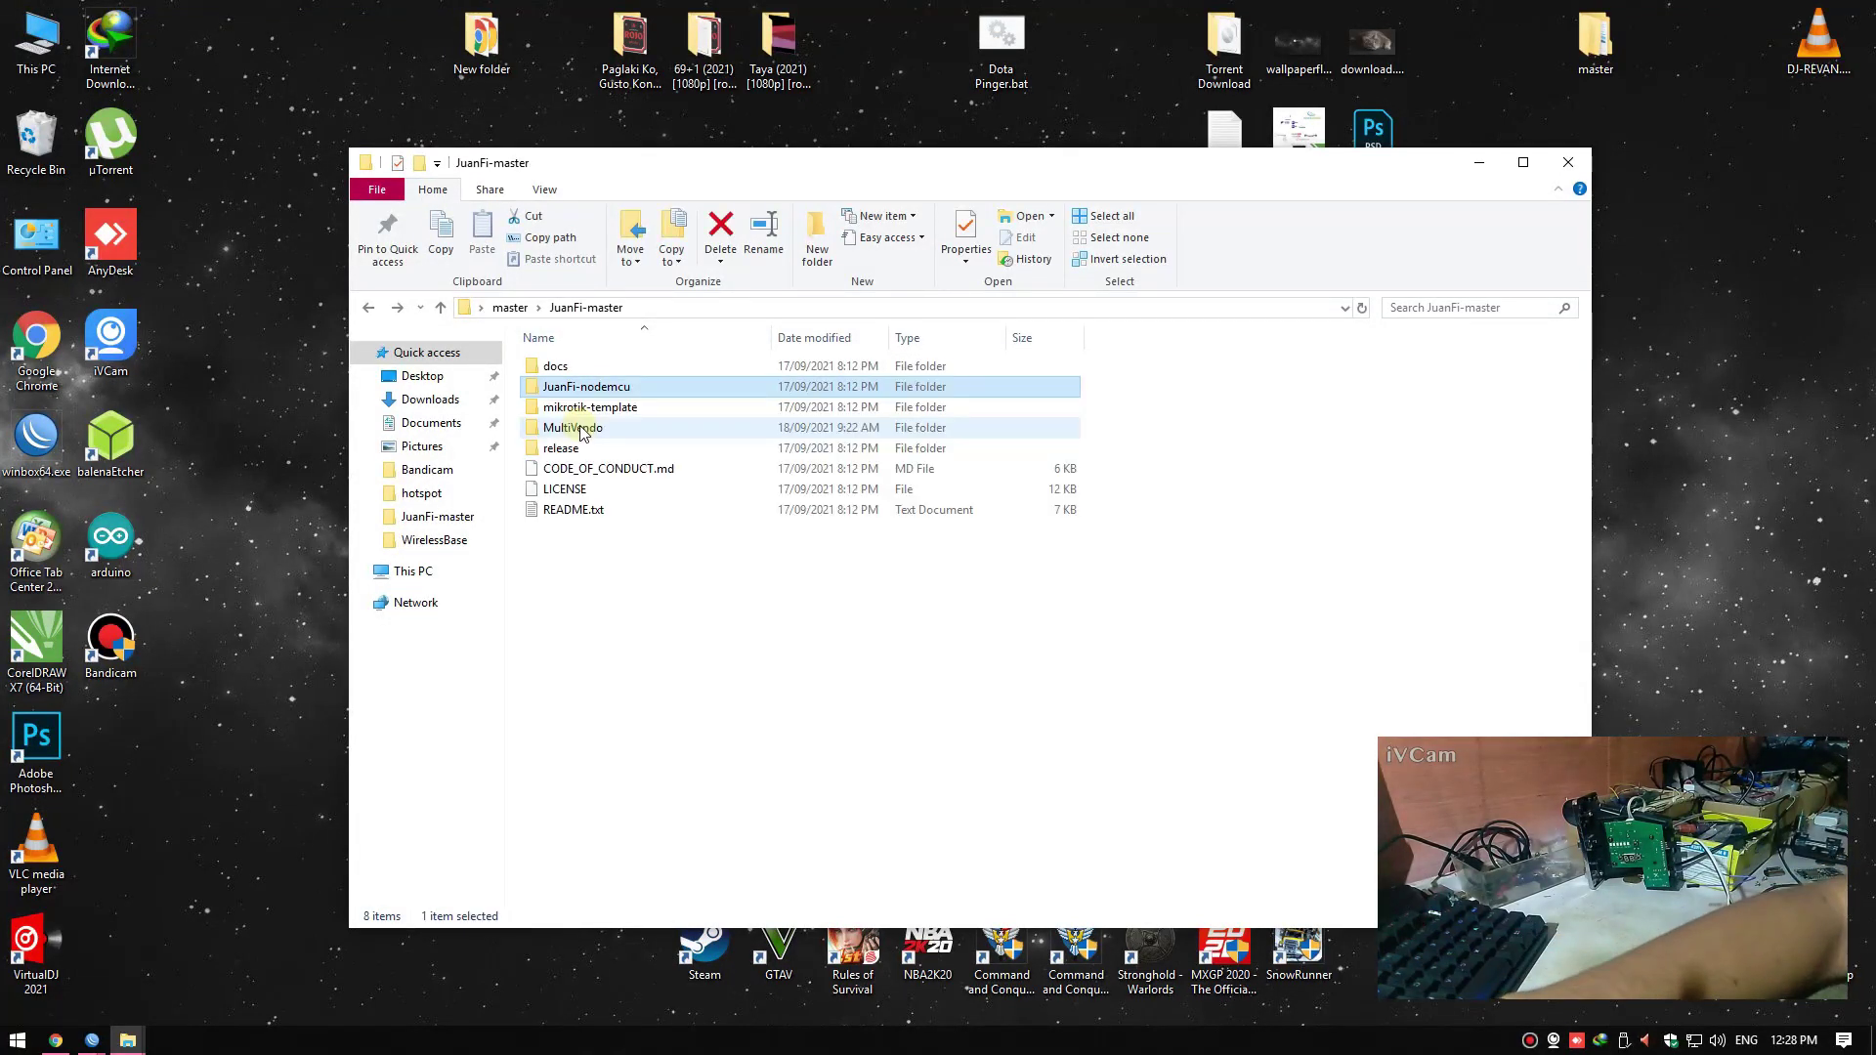
double_click(582, 407)
double_click(579, 371)
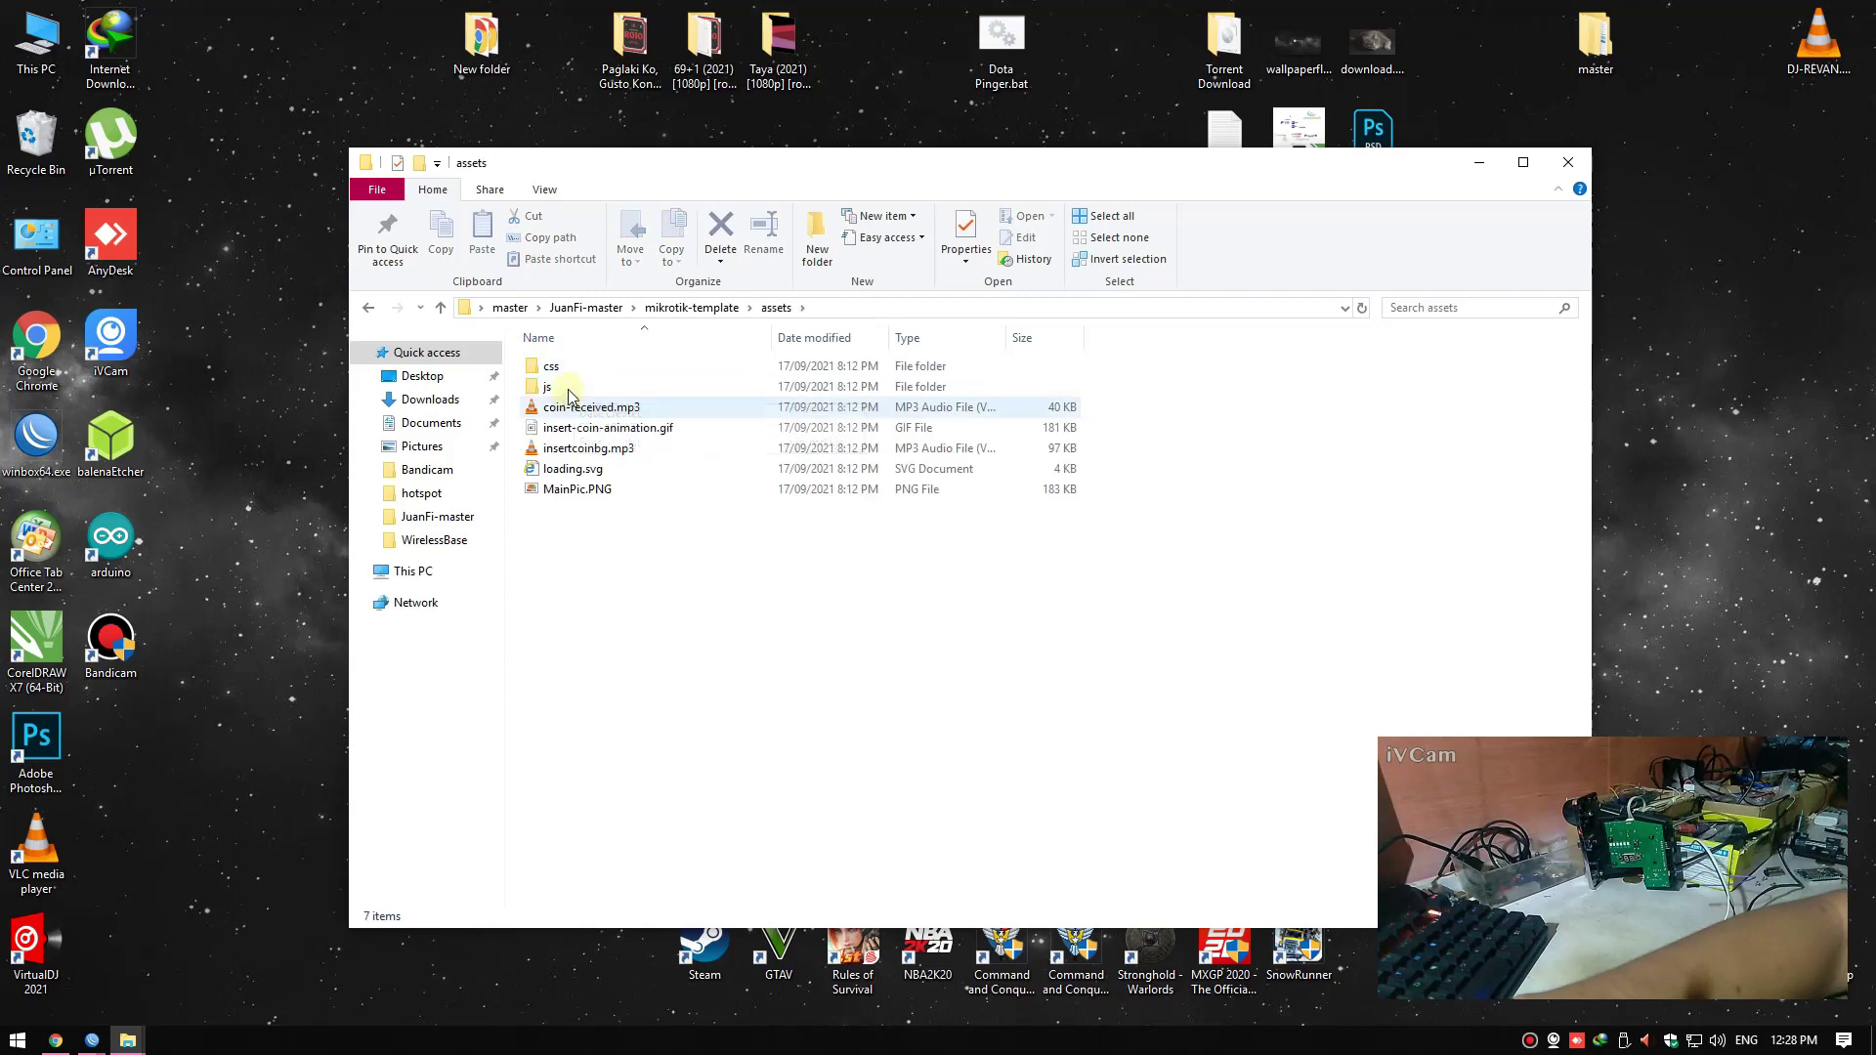
double_click(565, 388)
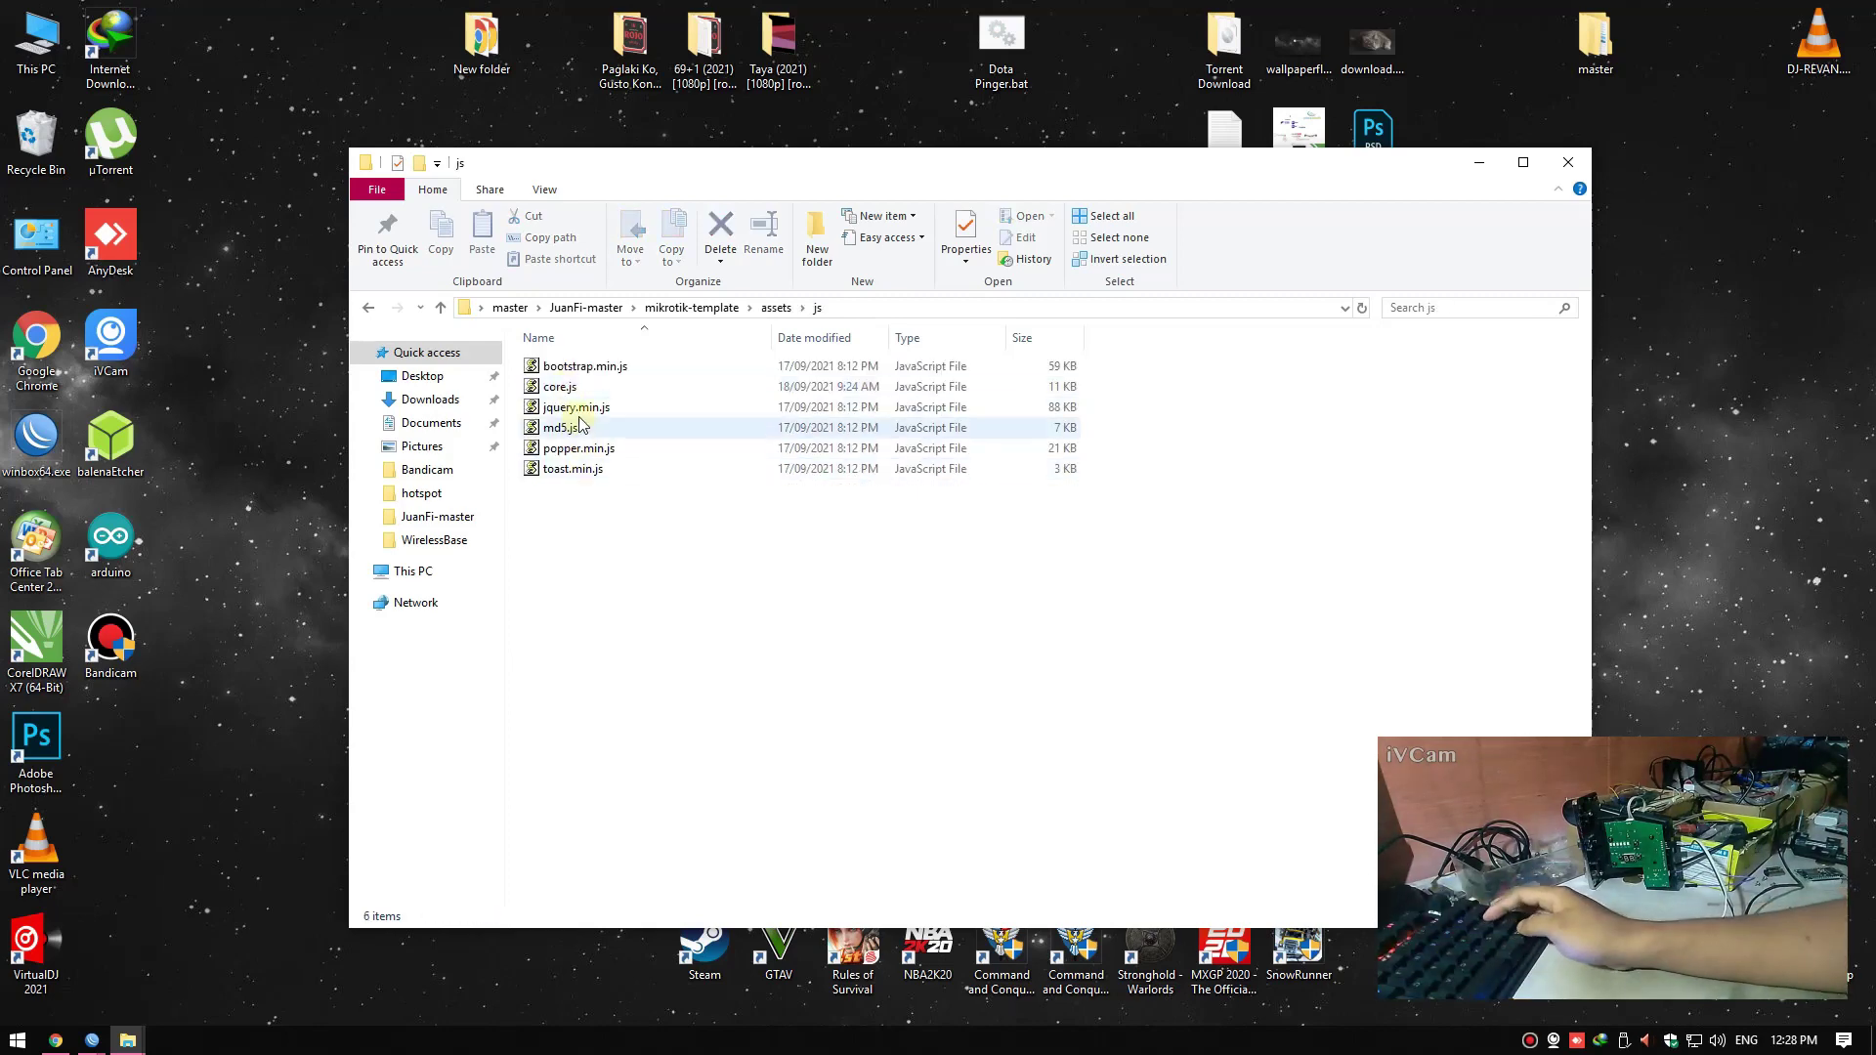
Launch Notepad++ from the Start search
key(super)
text(note)
key(Return)
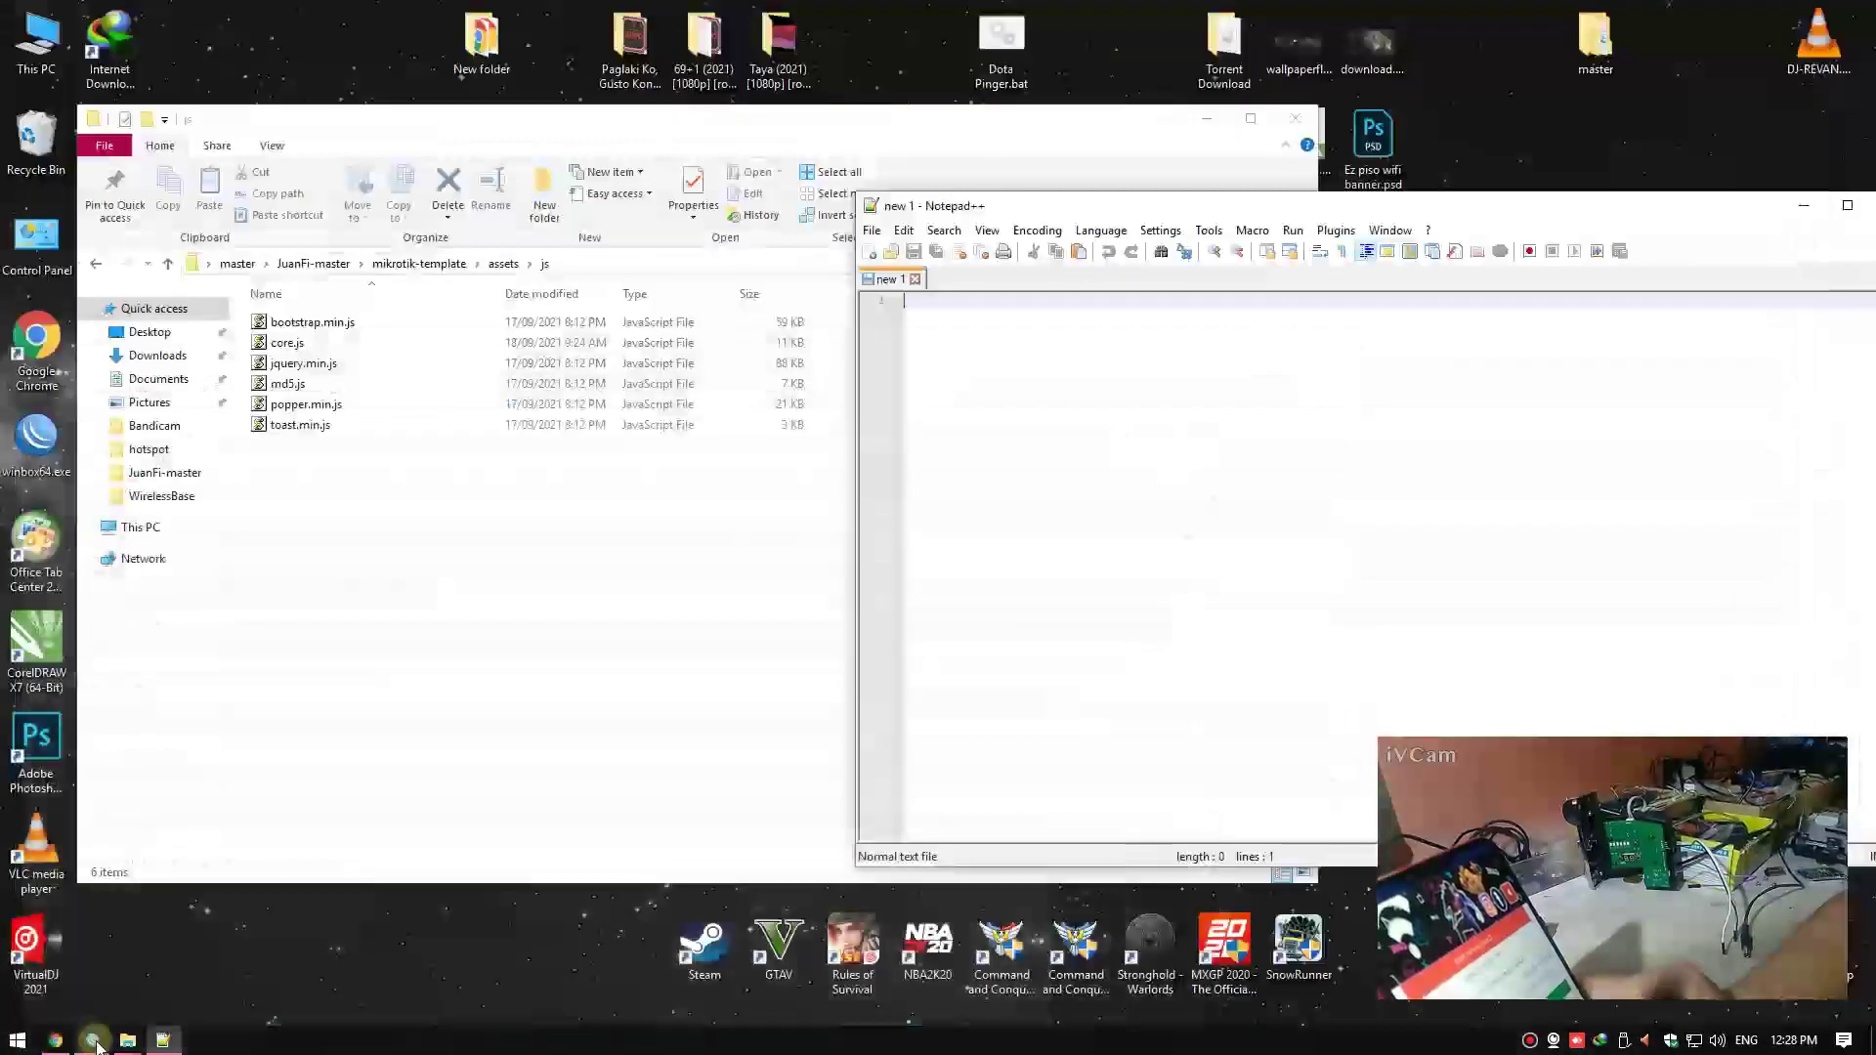
Close the duplicate WinBox session that shows only the Hotspot window
click(93, 1042)
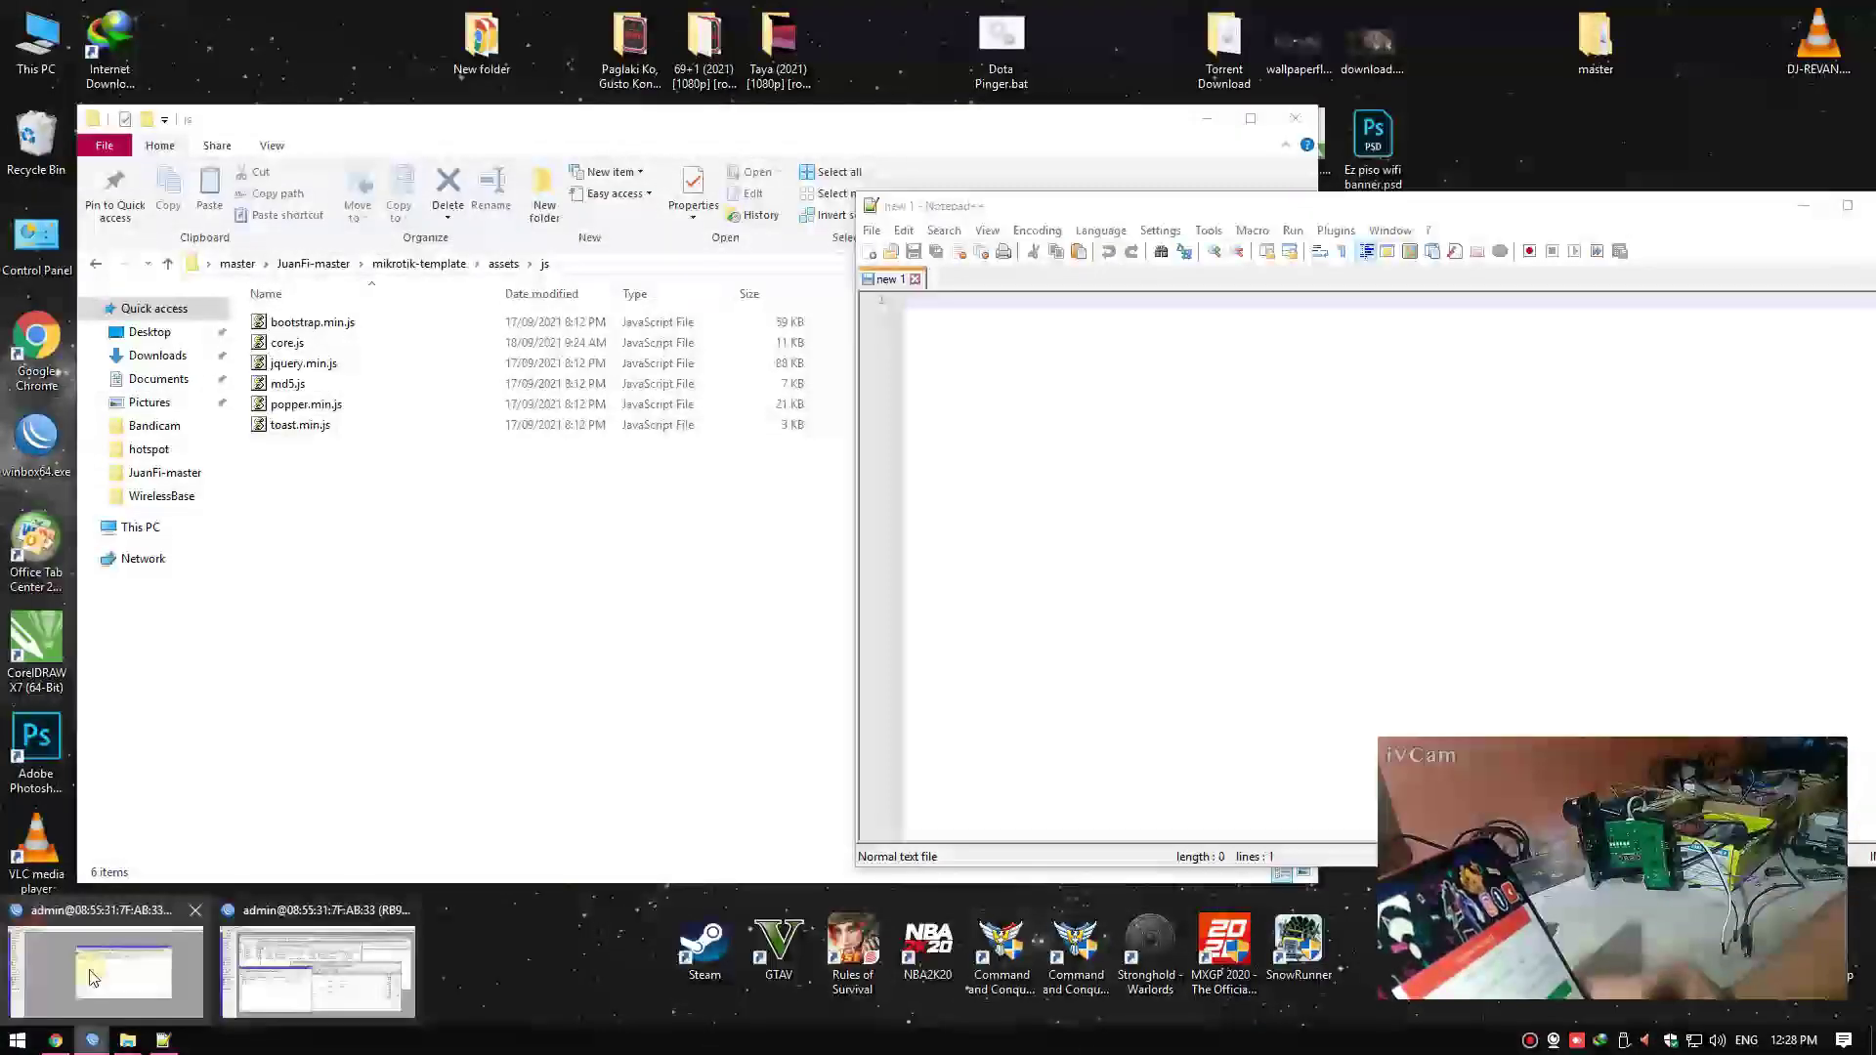
click(108, 973)
click(290, 987)
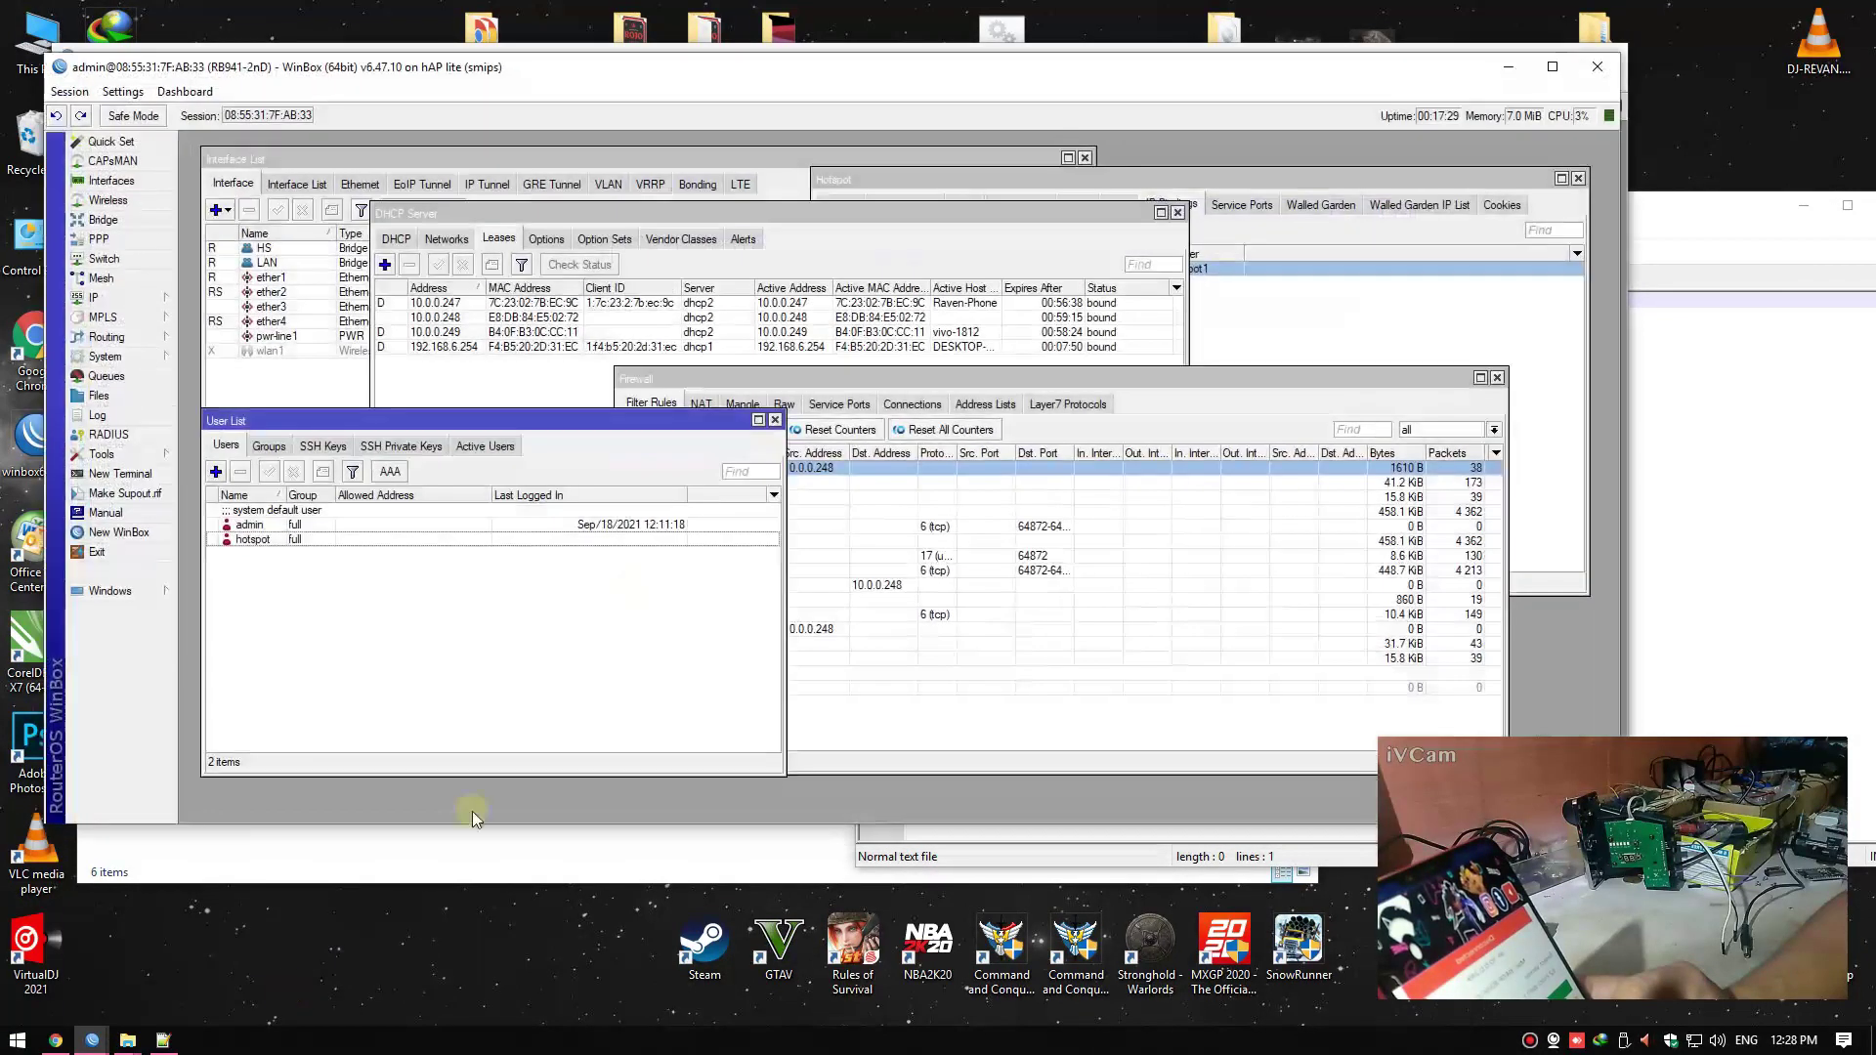
drag(1466, 73, 1477, 111)
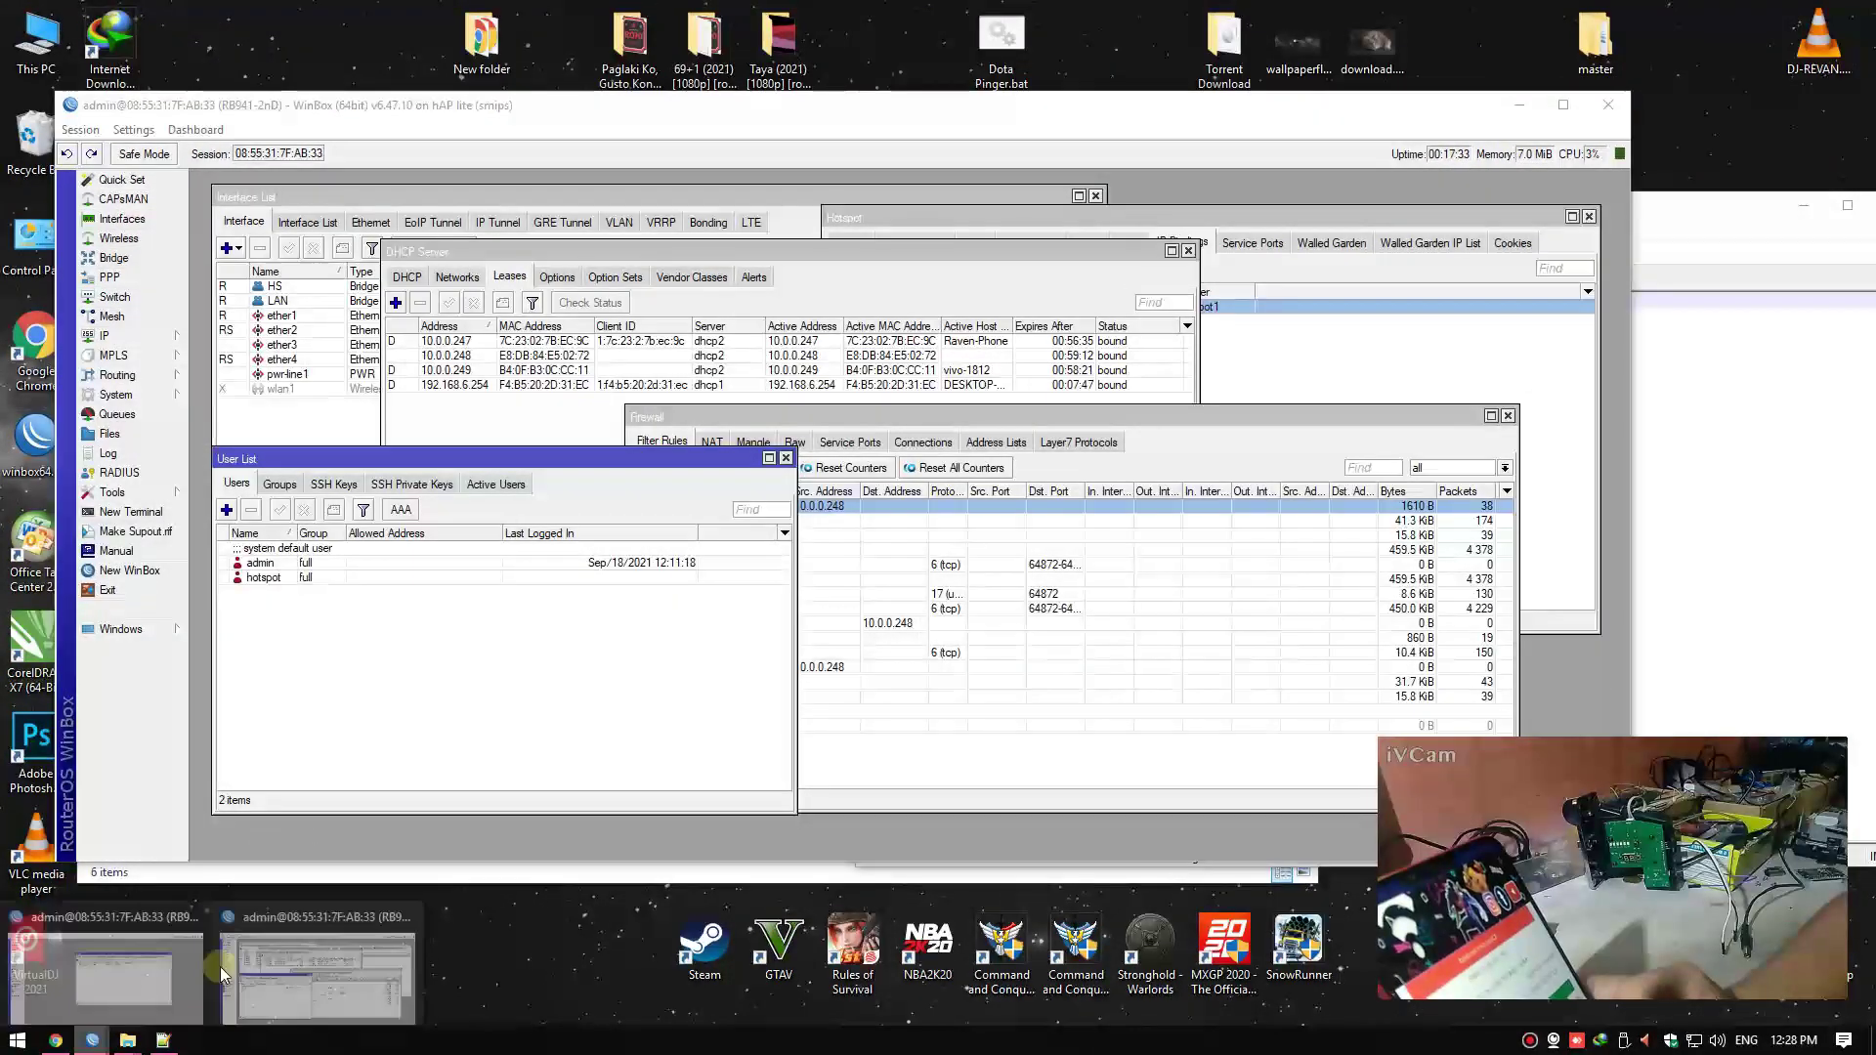
click(1609, 104)
click(1609, 56)
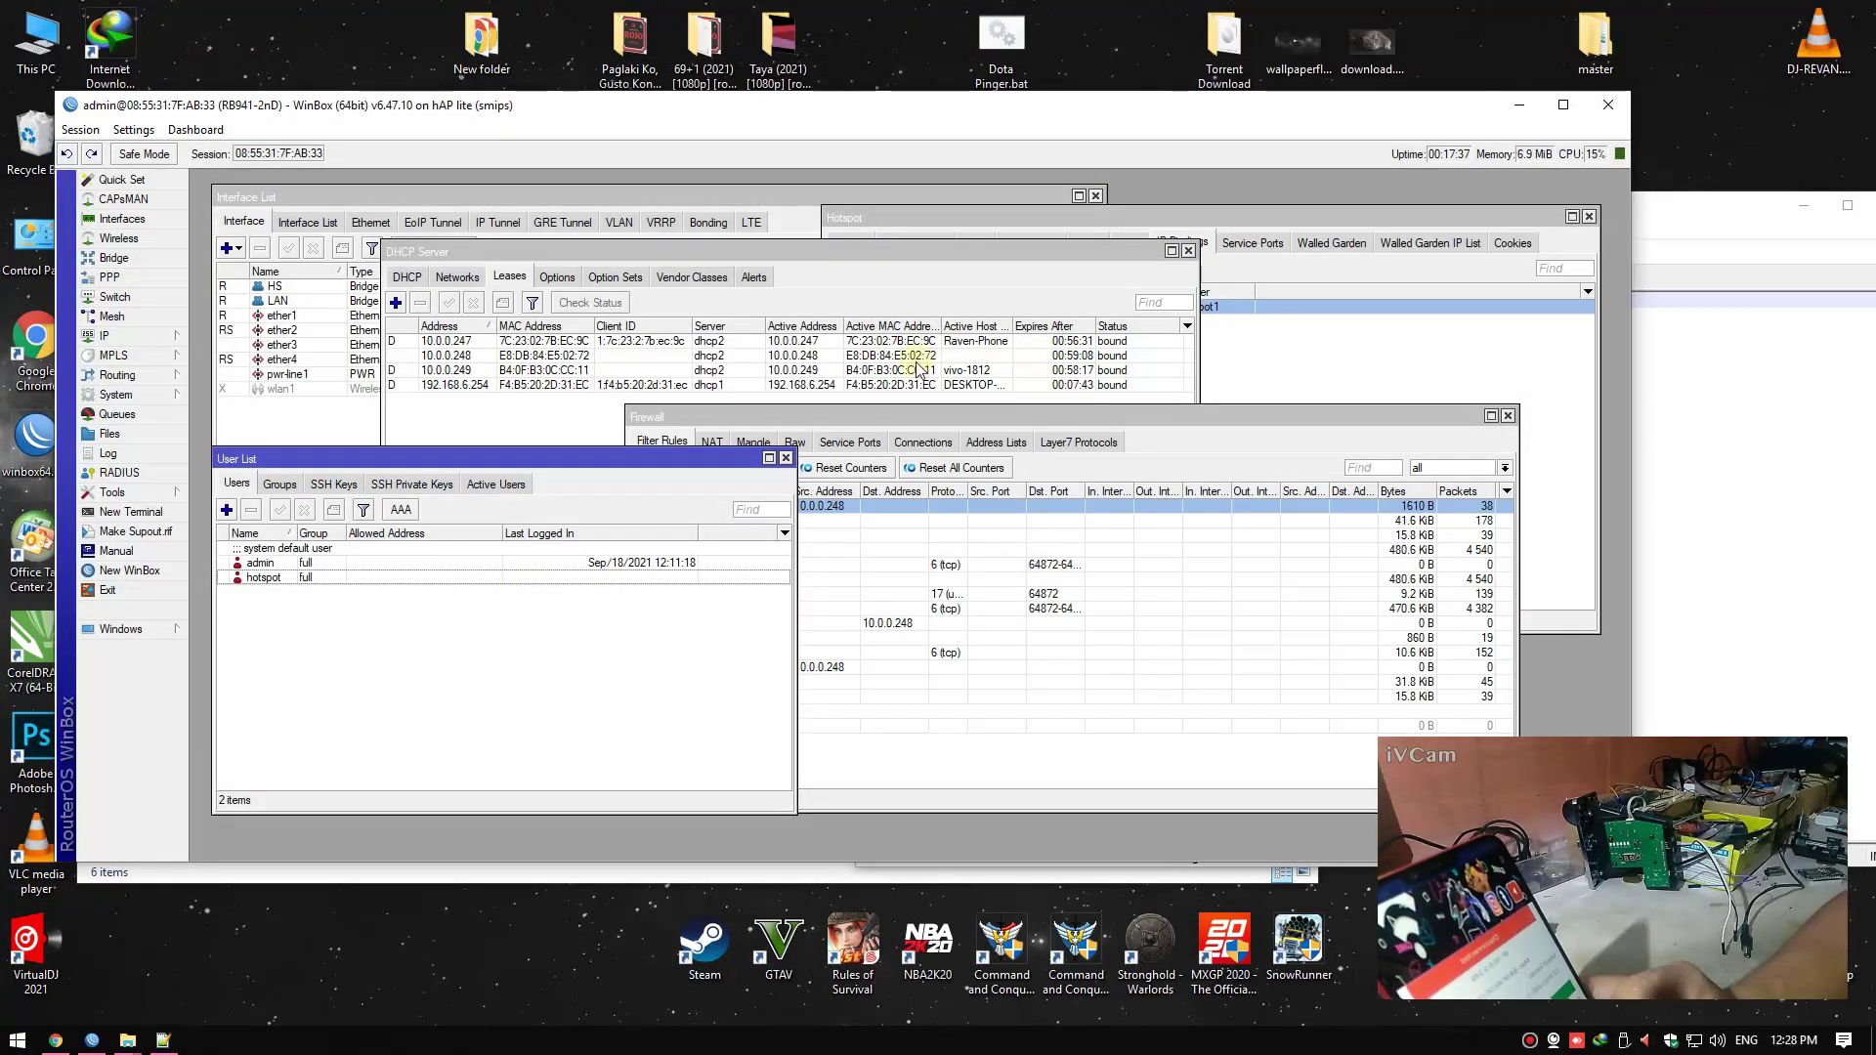
Check the DHCP lease for 10.0.0.248 and briefly return to the admin console
click(691, 356)
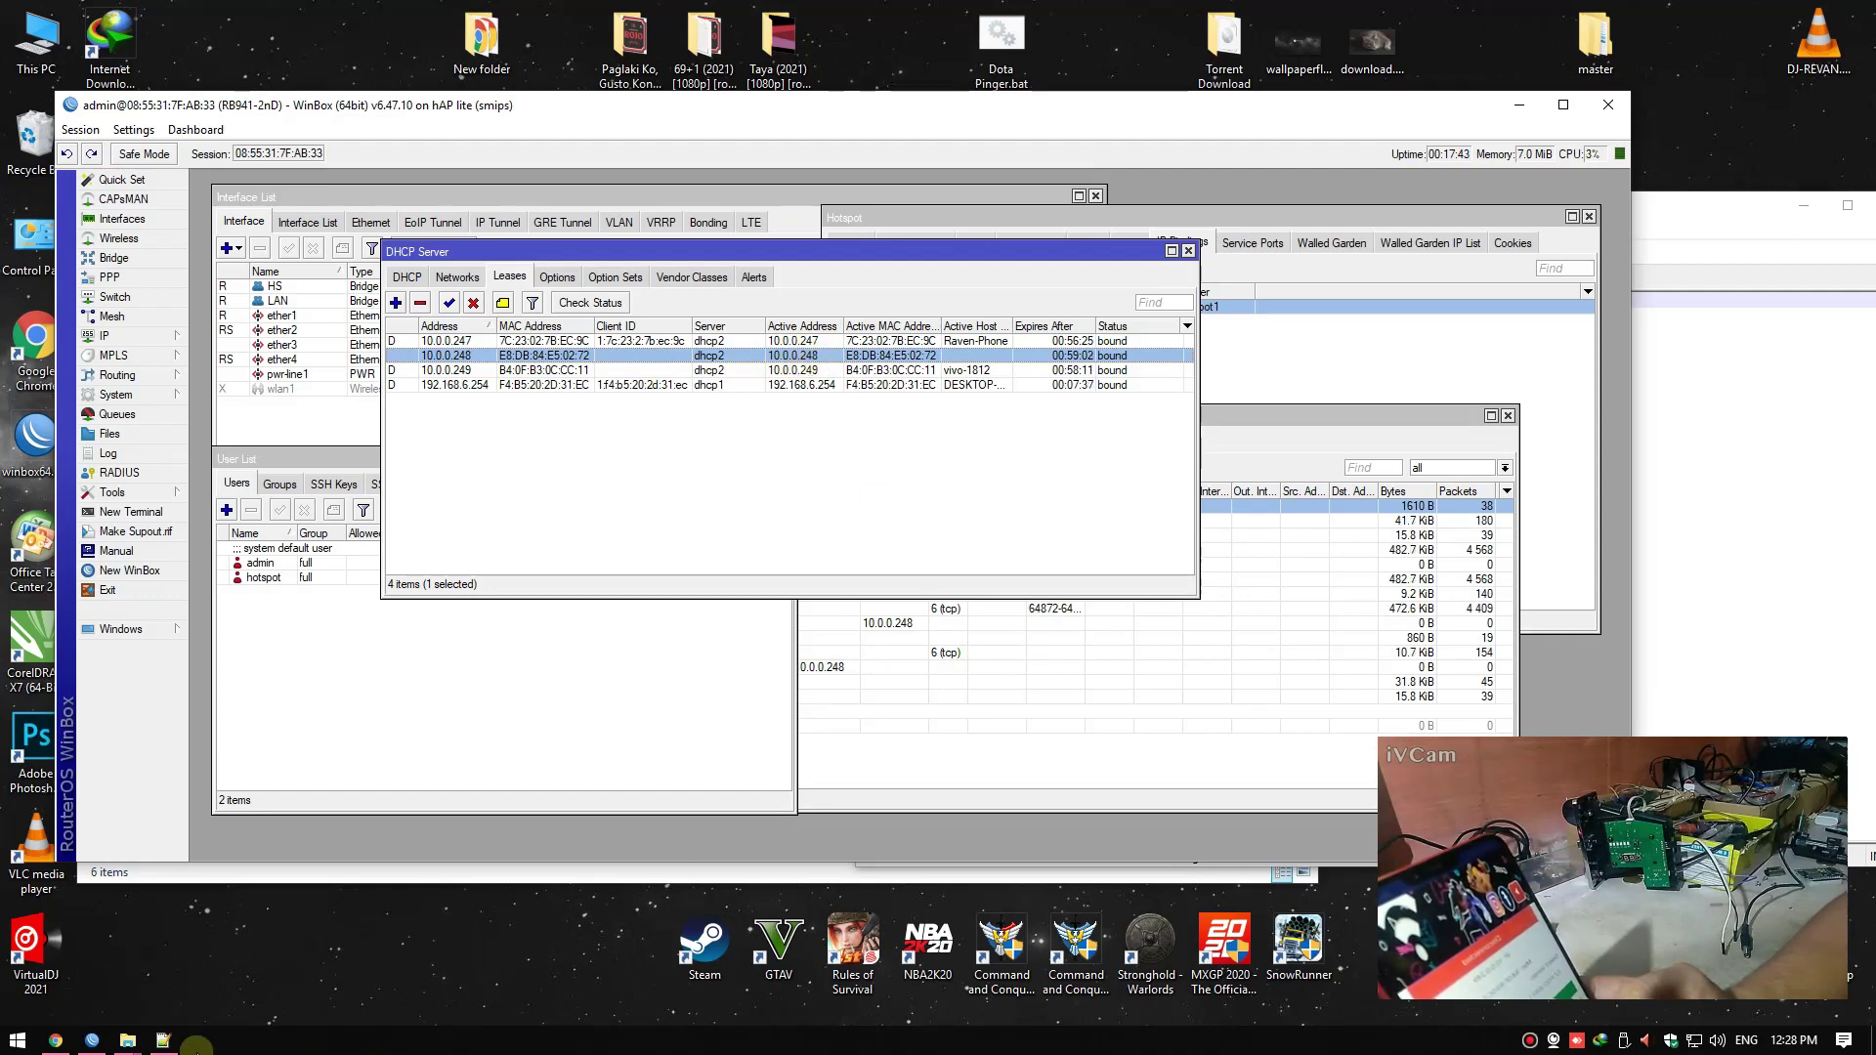
click(56, 1039)
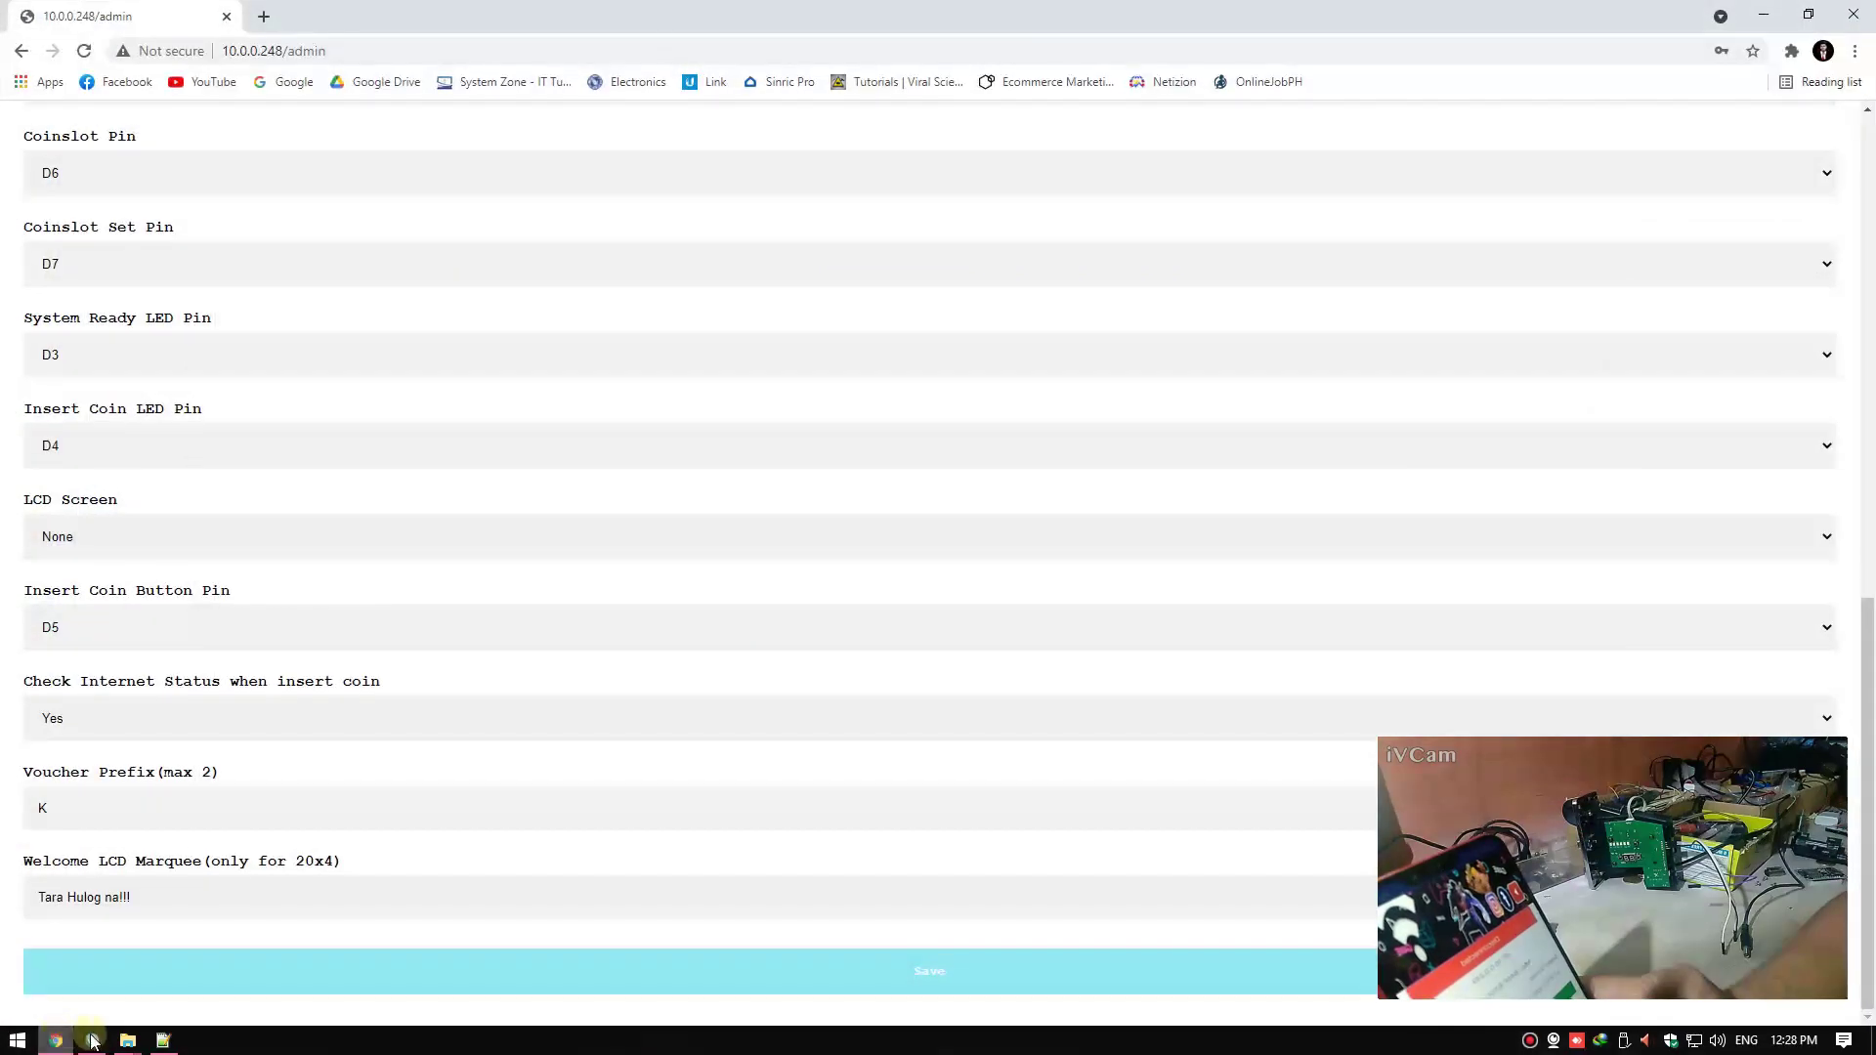
click(55, 1040)
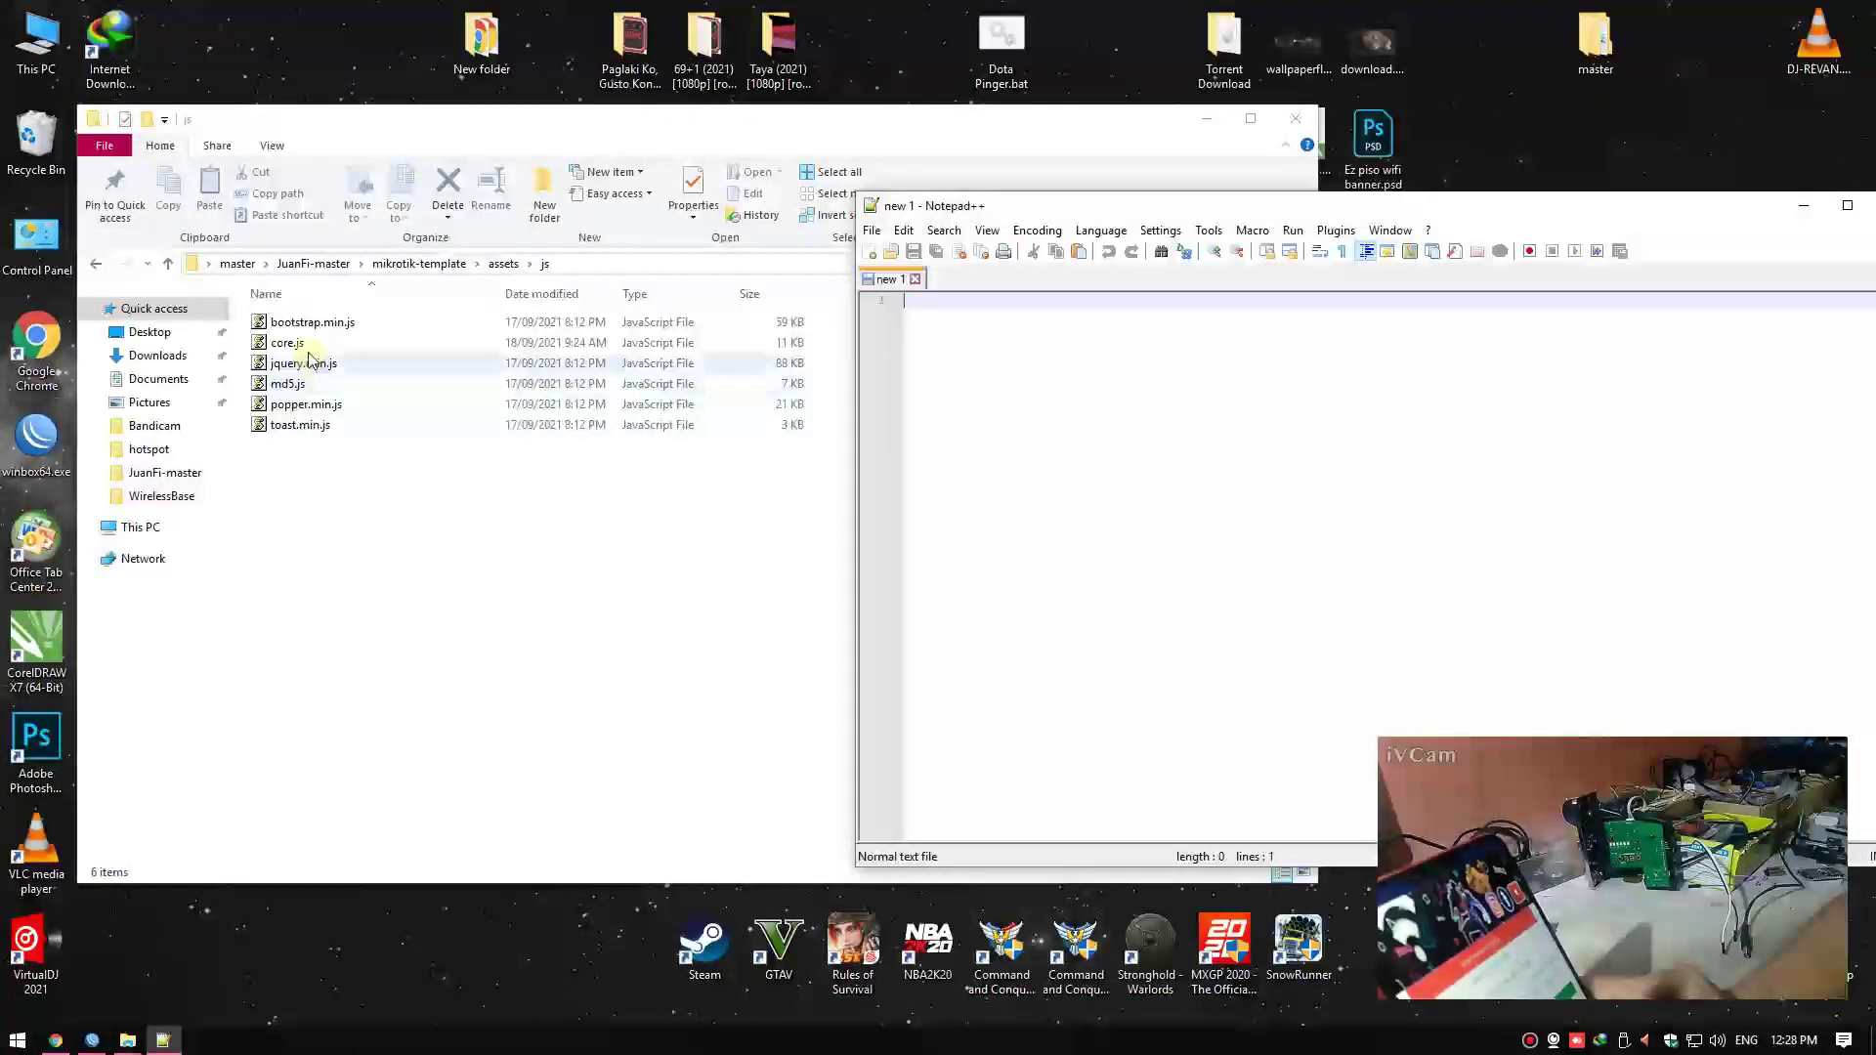
Open core.js in Notepad++ and locate the vendo address settings
drag(288, 343, 1370, 413)
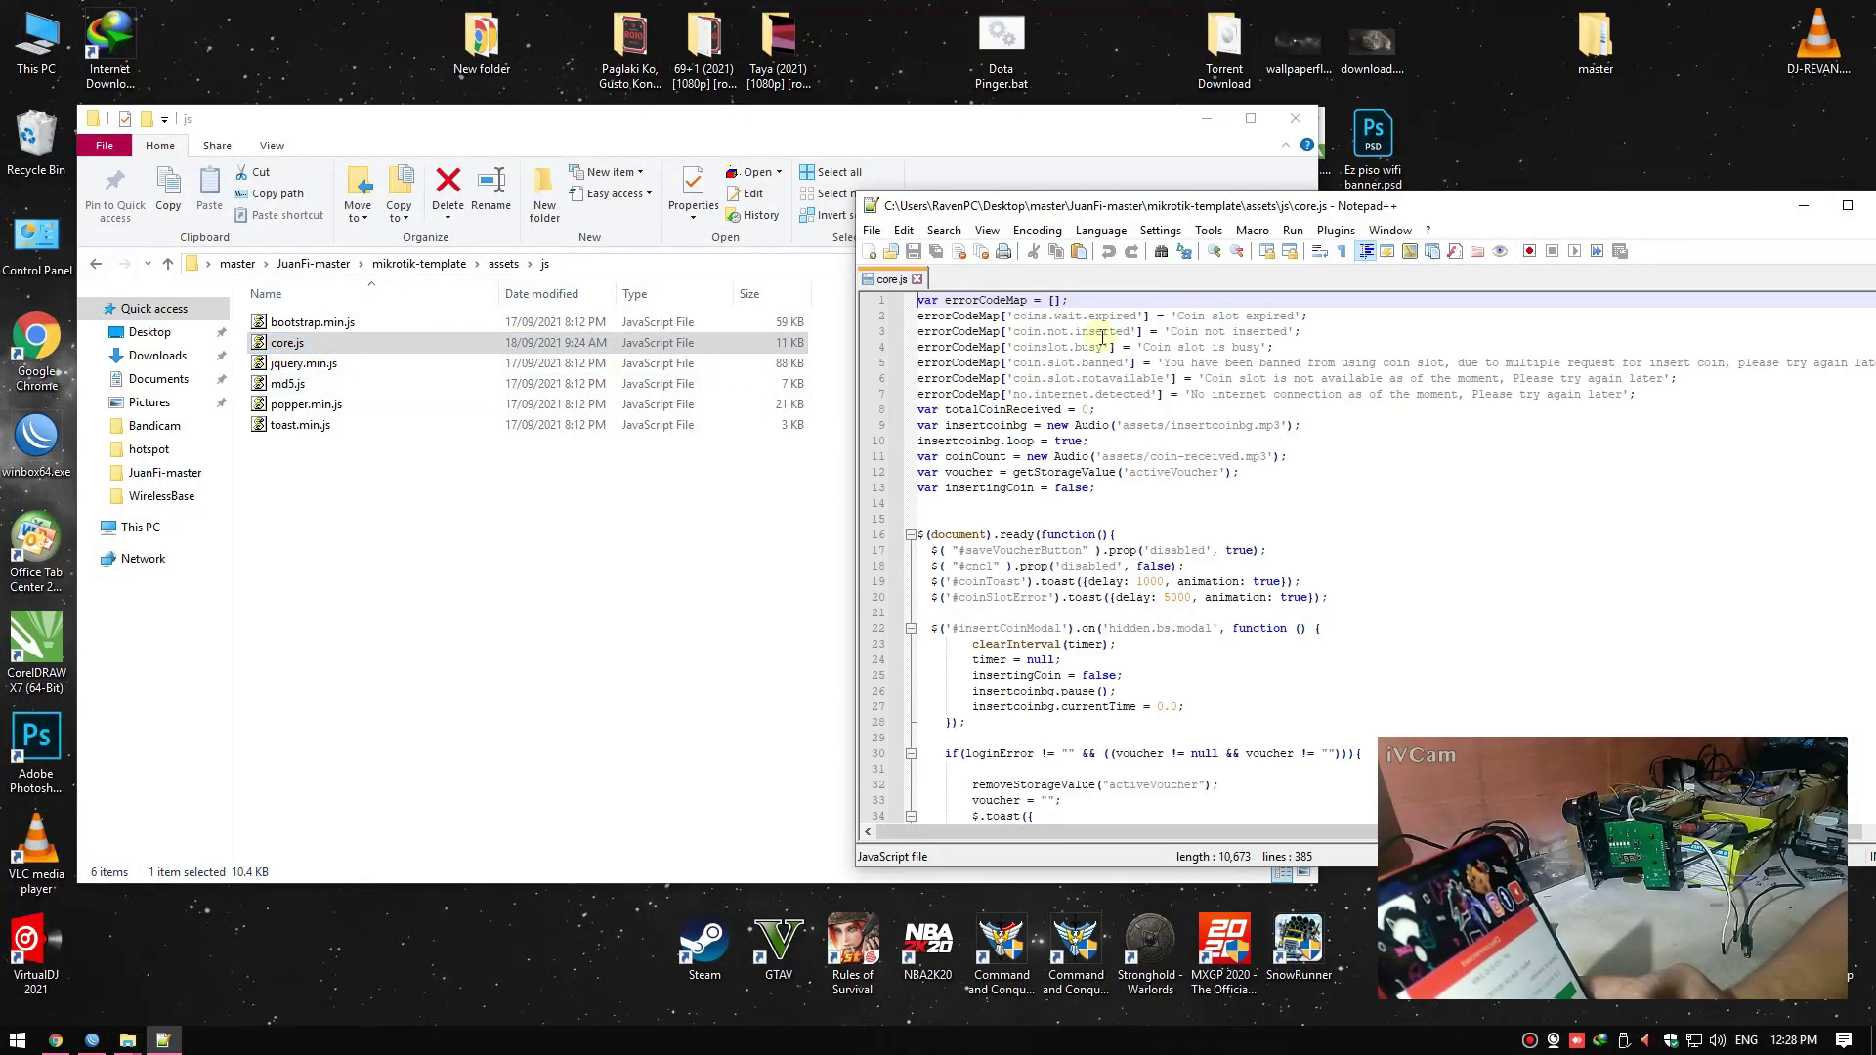
drag(1091, 217, 950, 180)
scroll(953, 513, down, 13)
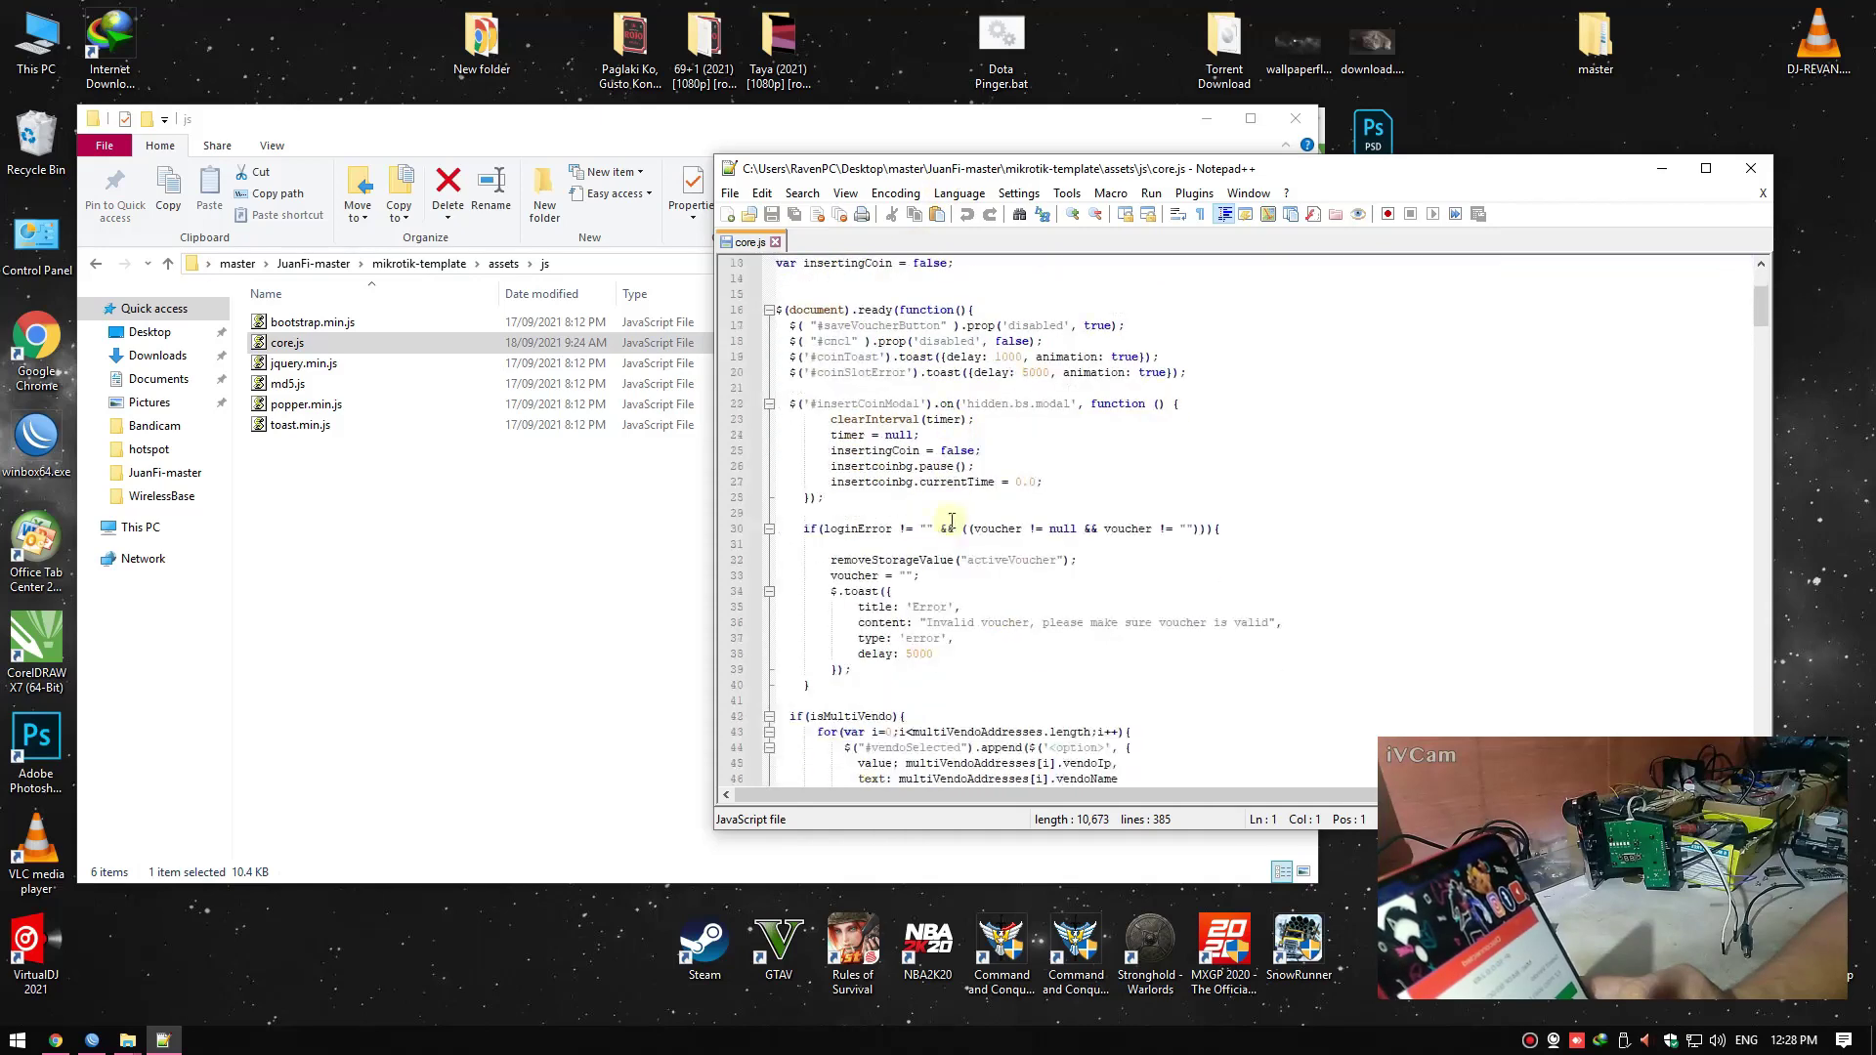
scroll(940, 522, down, 9)
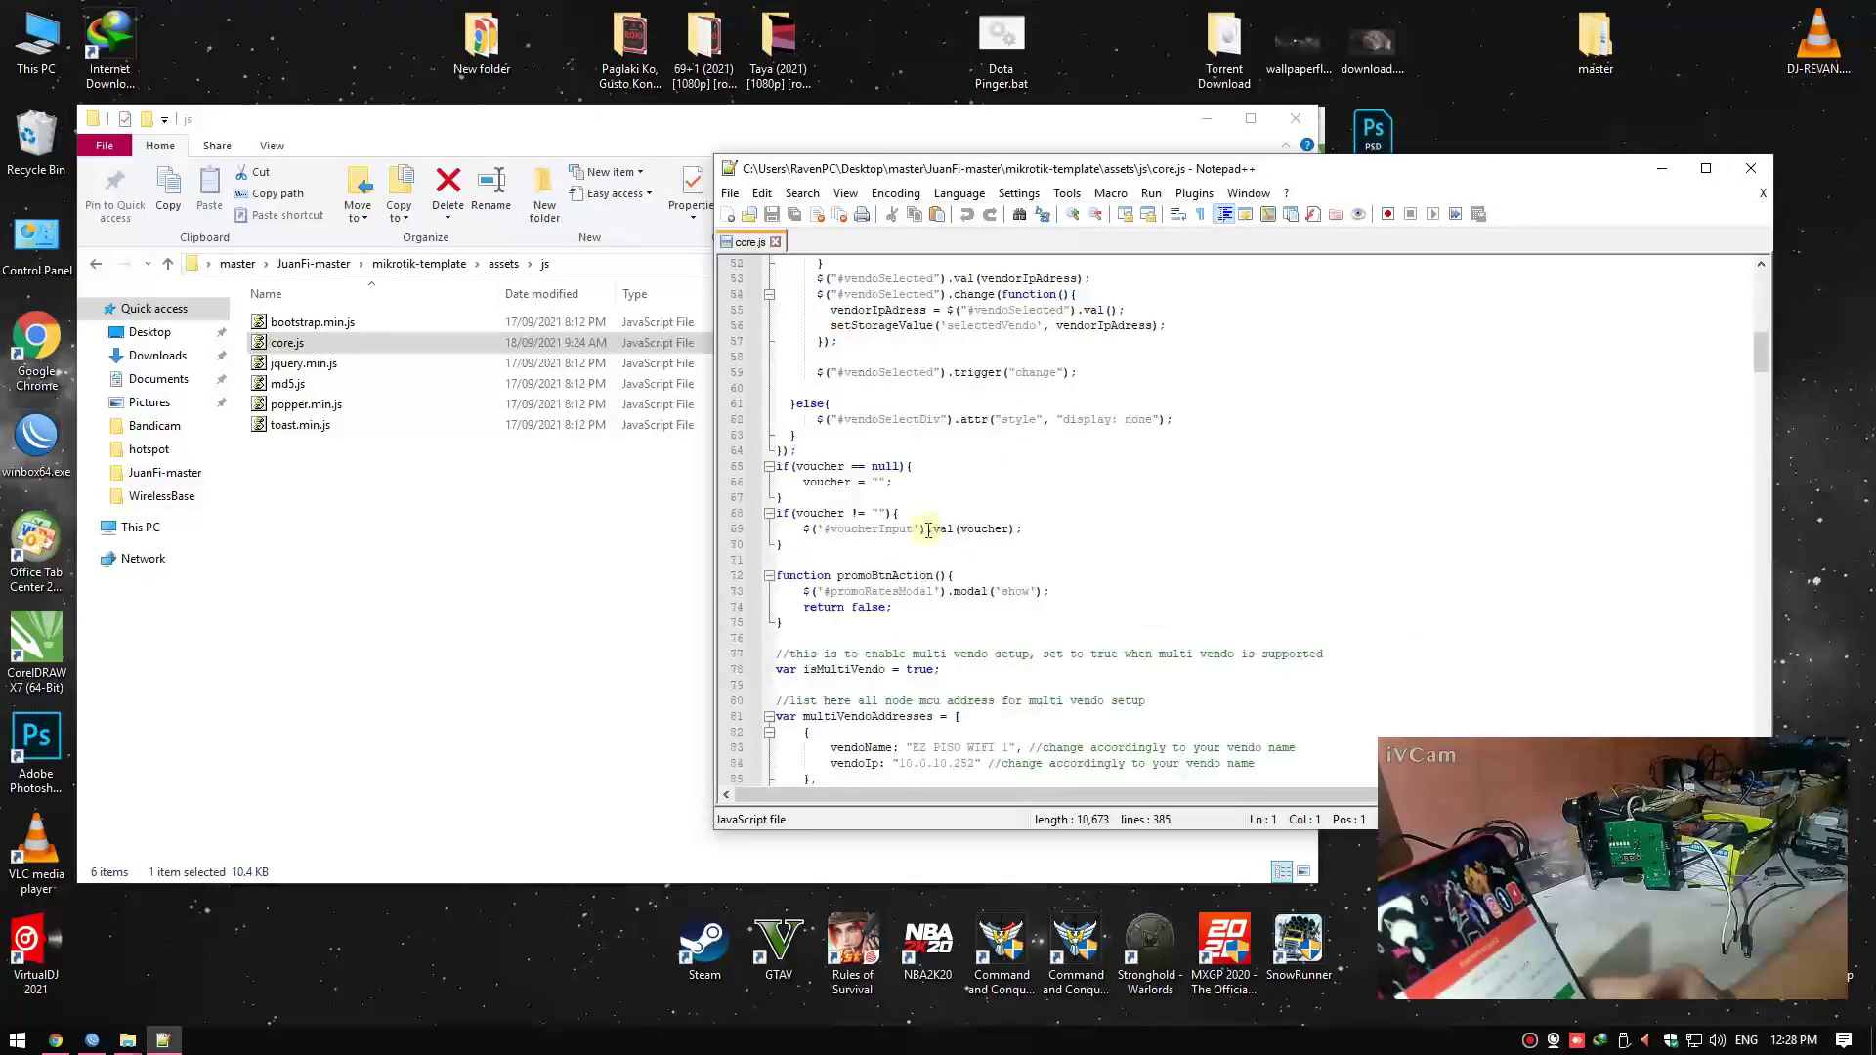
drag(978, 547, 930, 511)
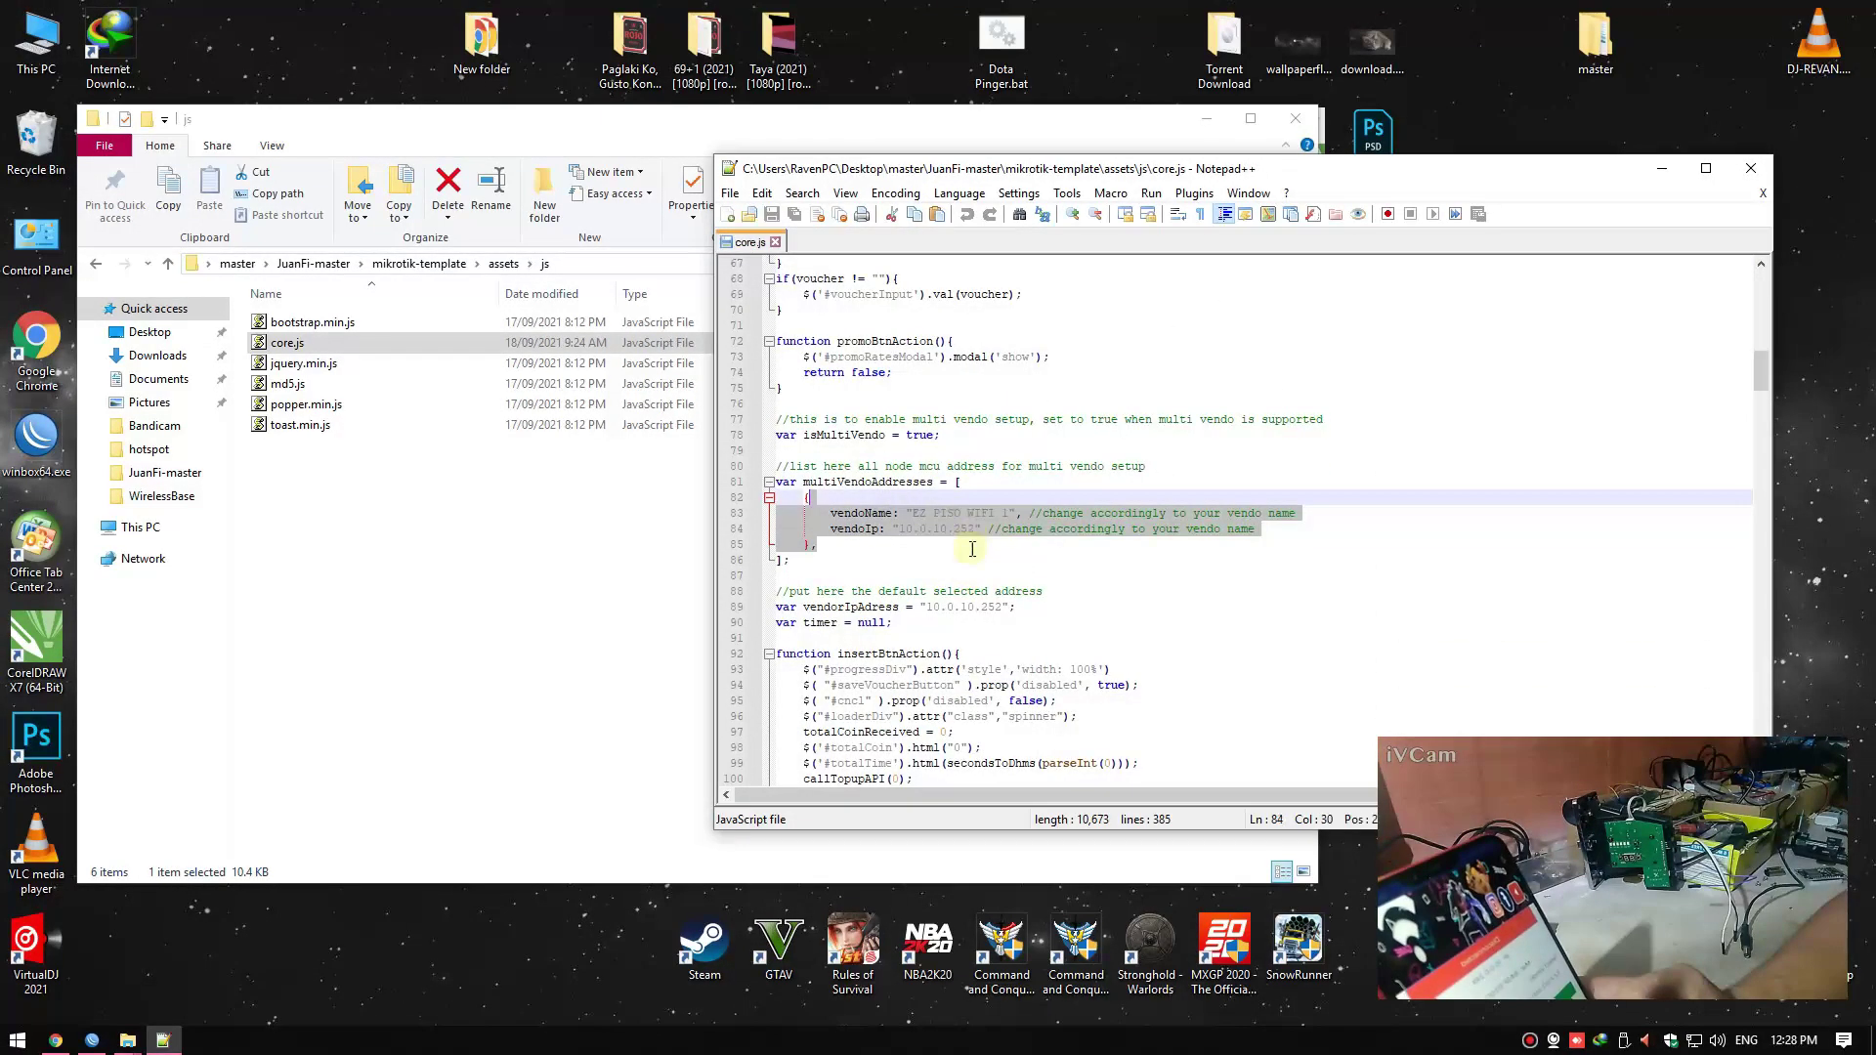
click(933, 528)
scroll(938, 528, down, 2)
drag(1057, 669, 954, 638)
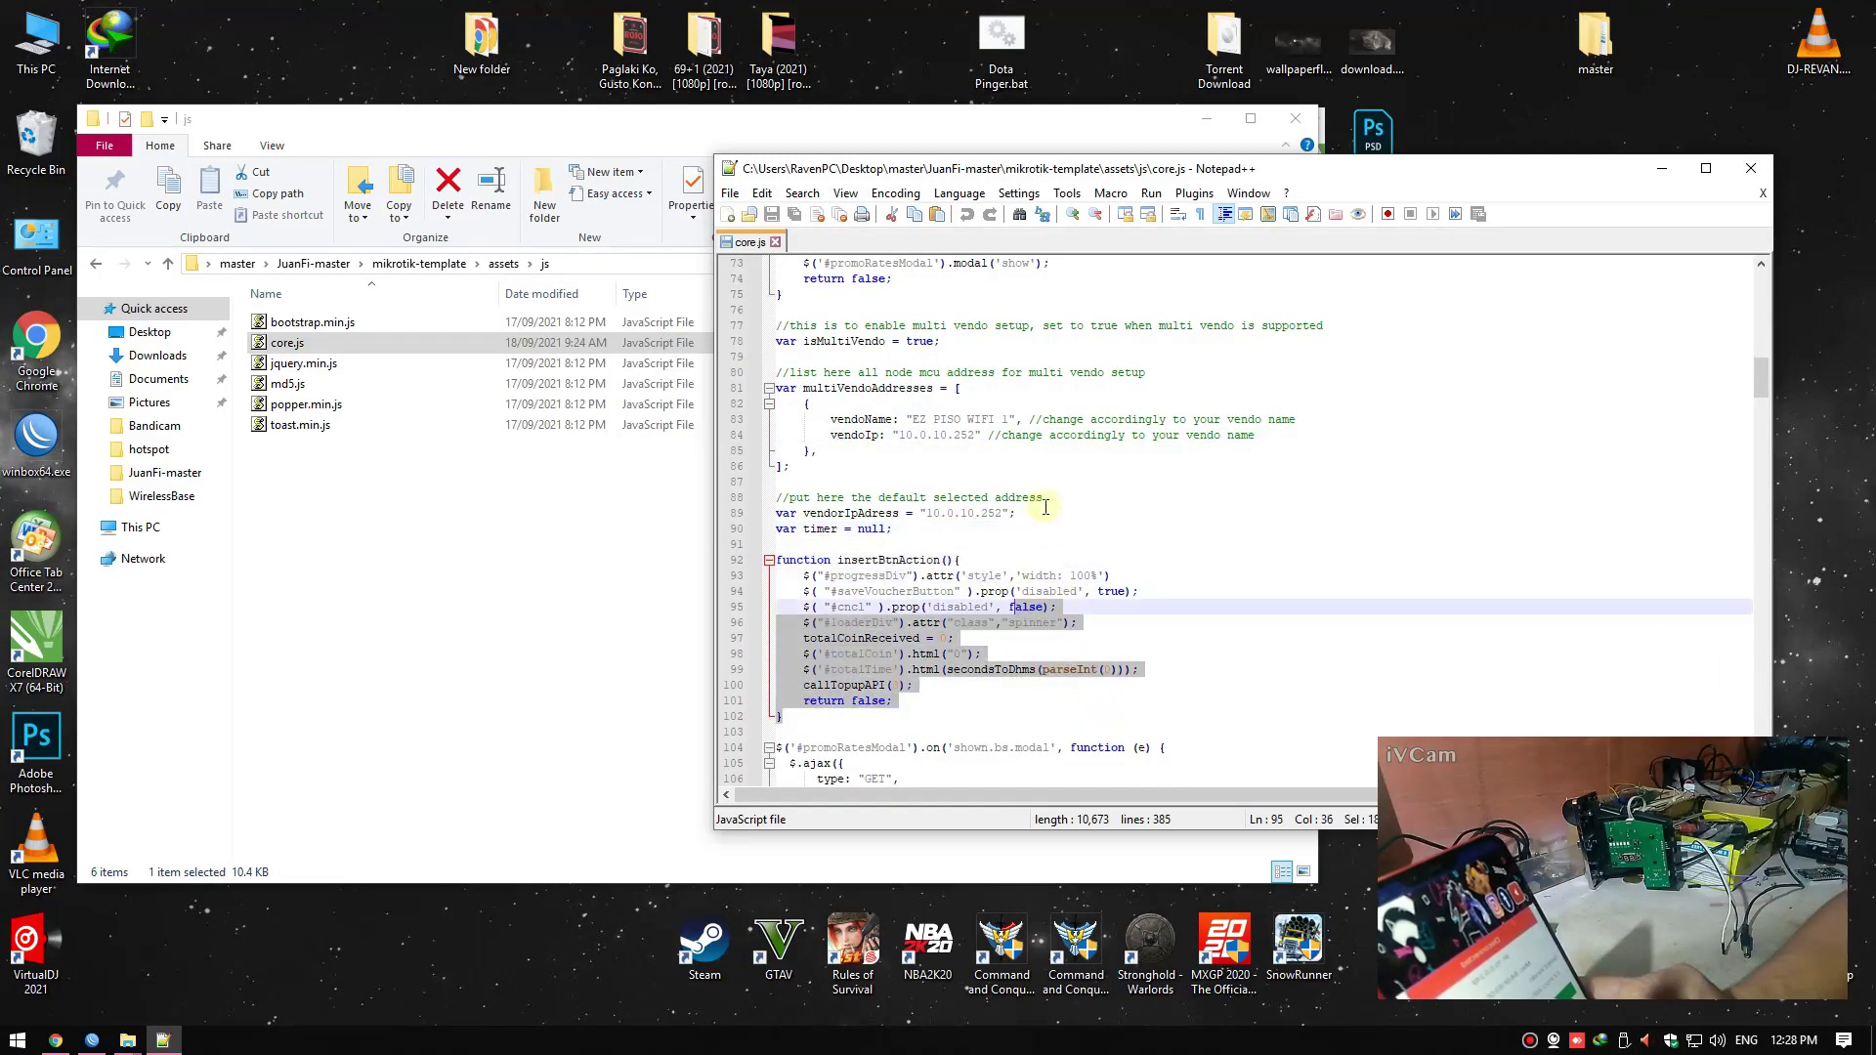
Edit the default vendorIpAddress value in core.js
double_click(991, 514)
click(998, 543)
click(1001, 516)
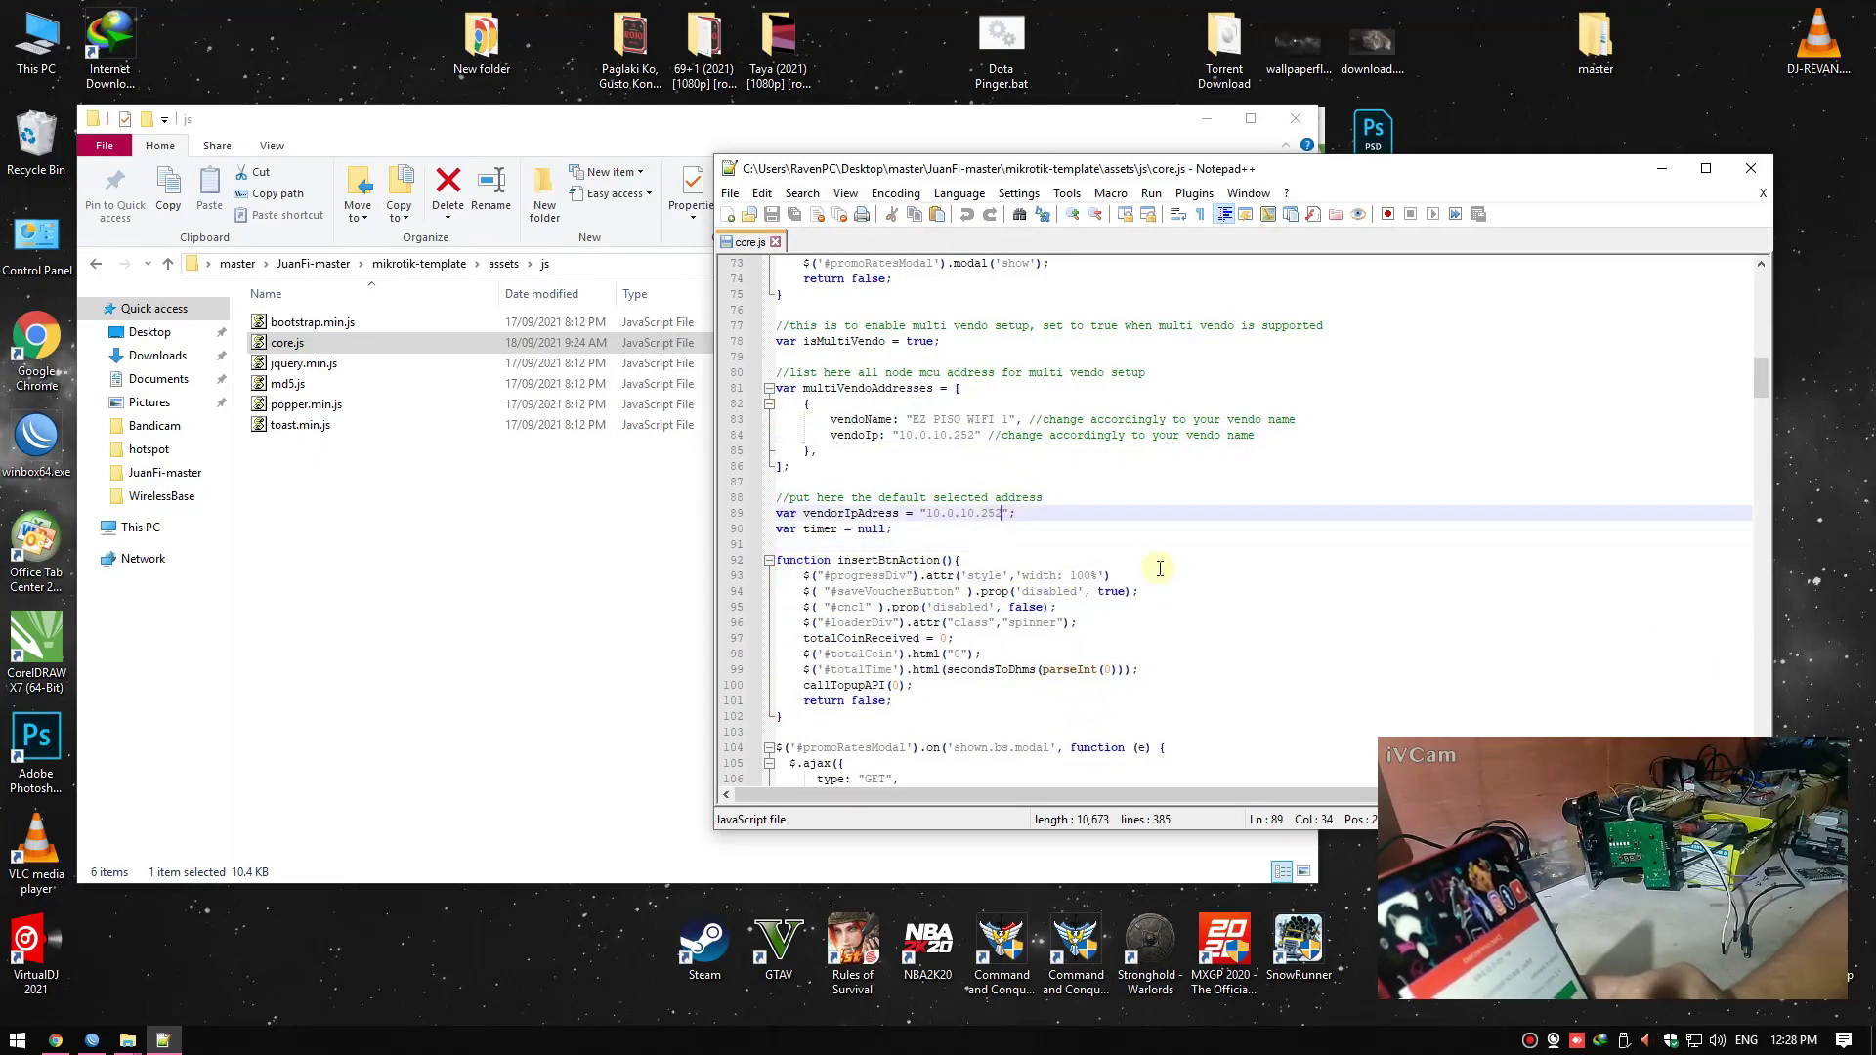
key(BackSpace)
text(2)
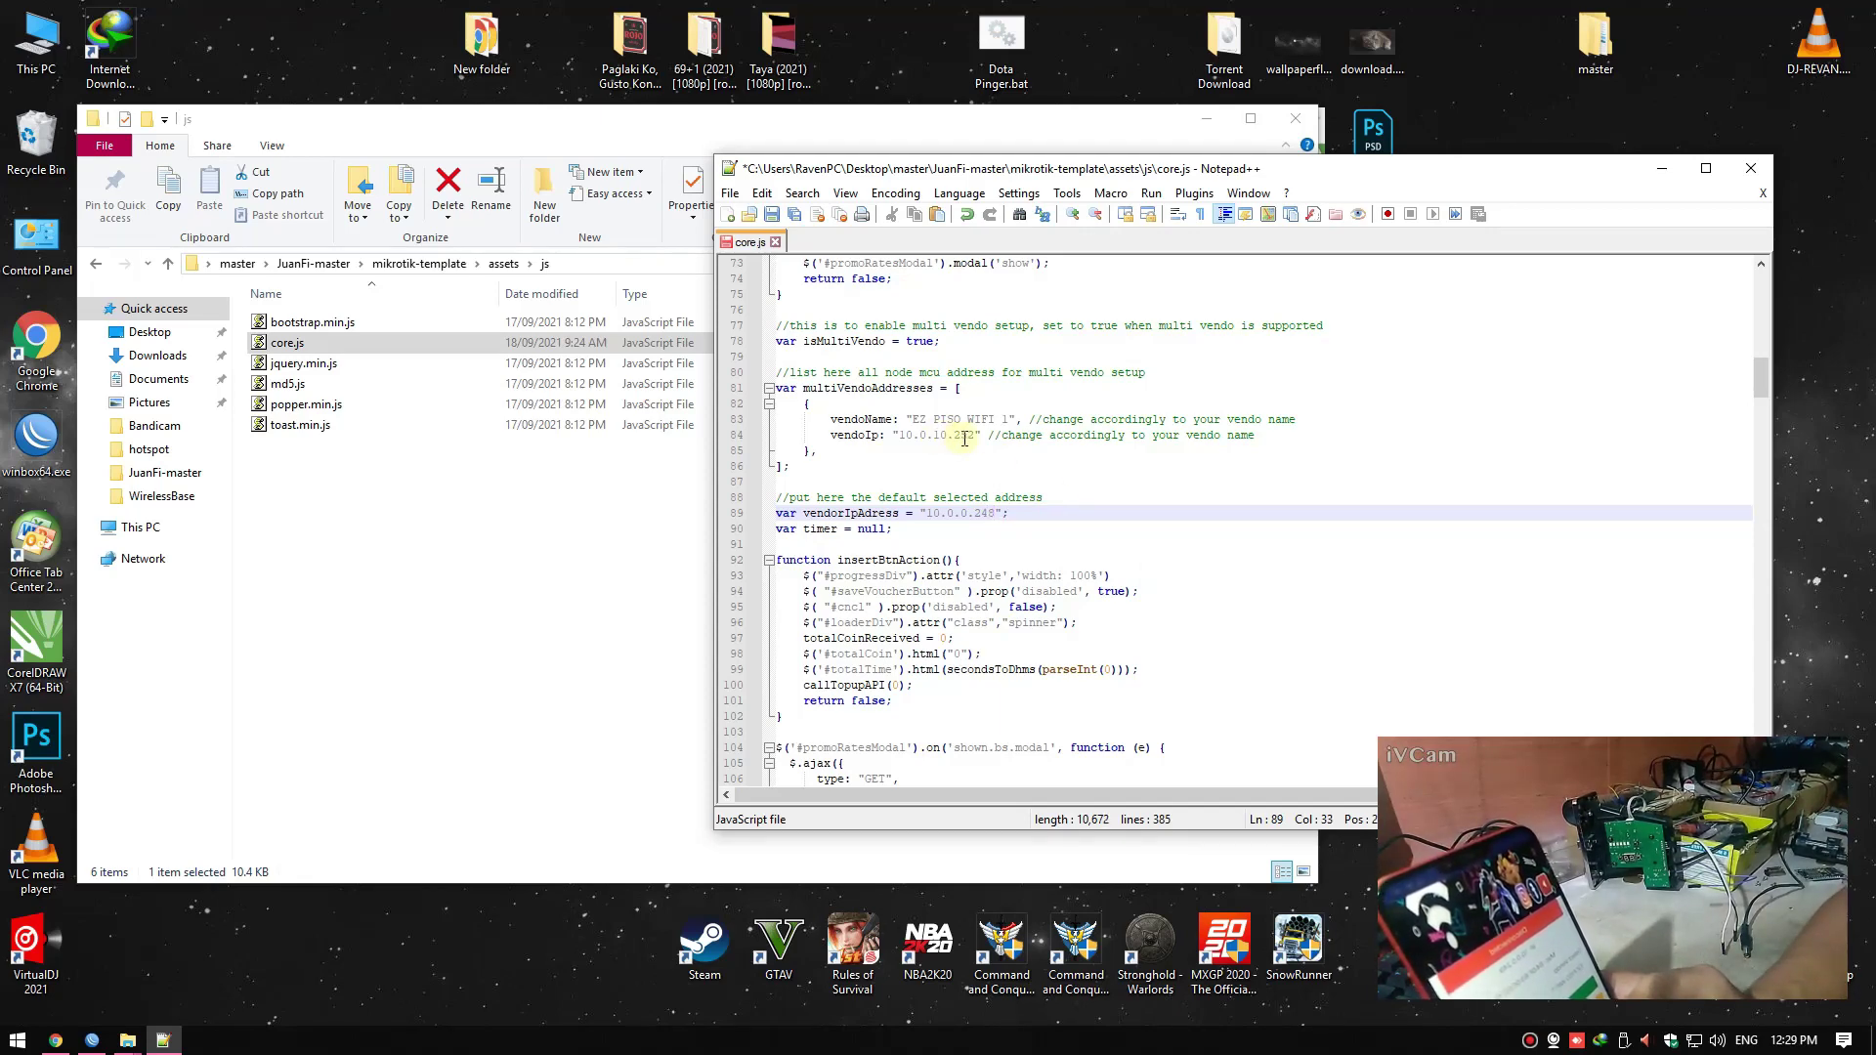
Set vendoIp in core.js to 10.0.0.248
drag(977, 436, 923, 434)
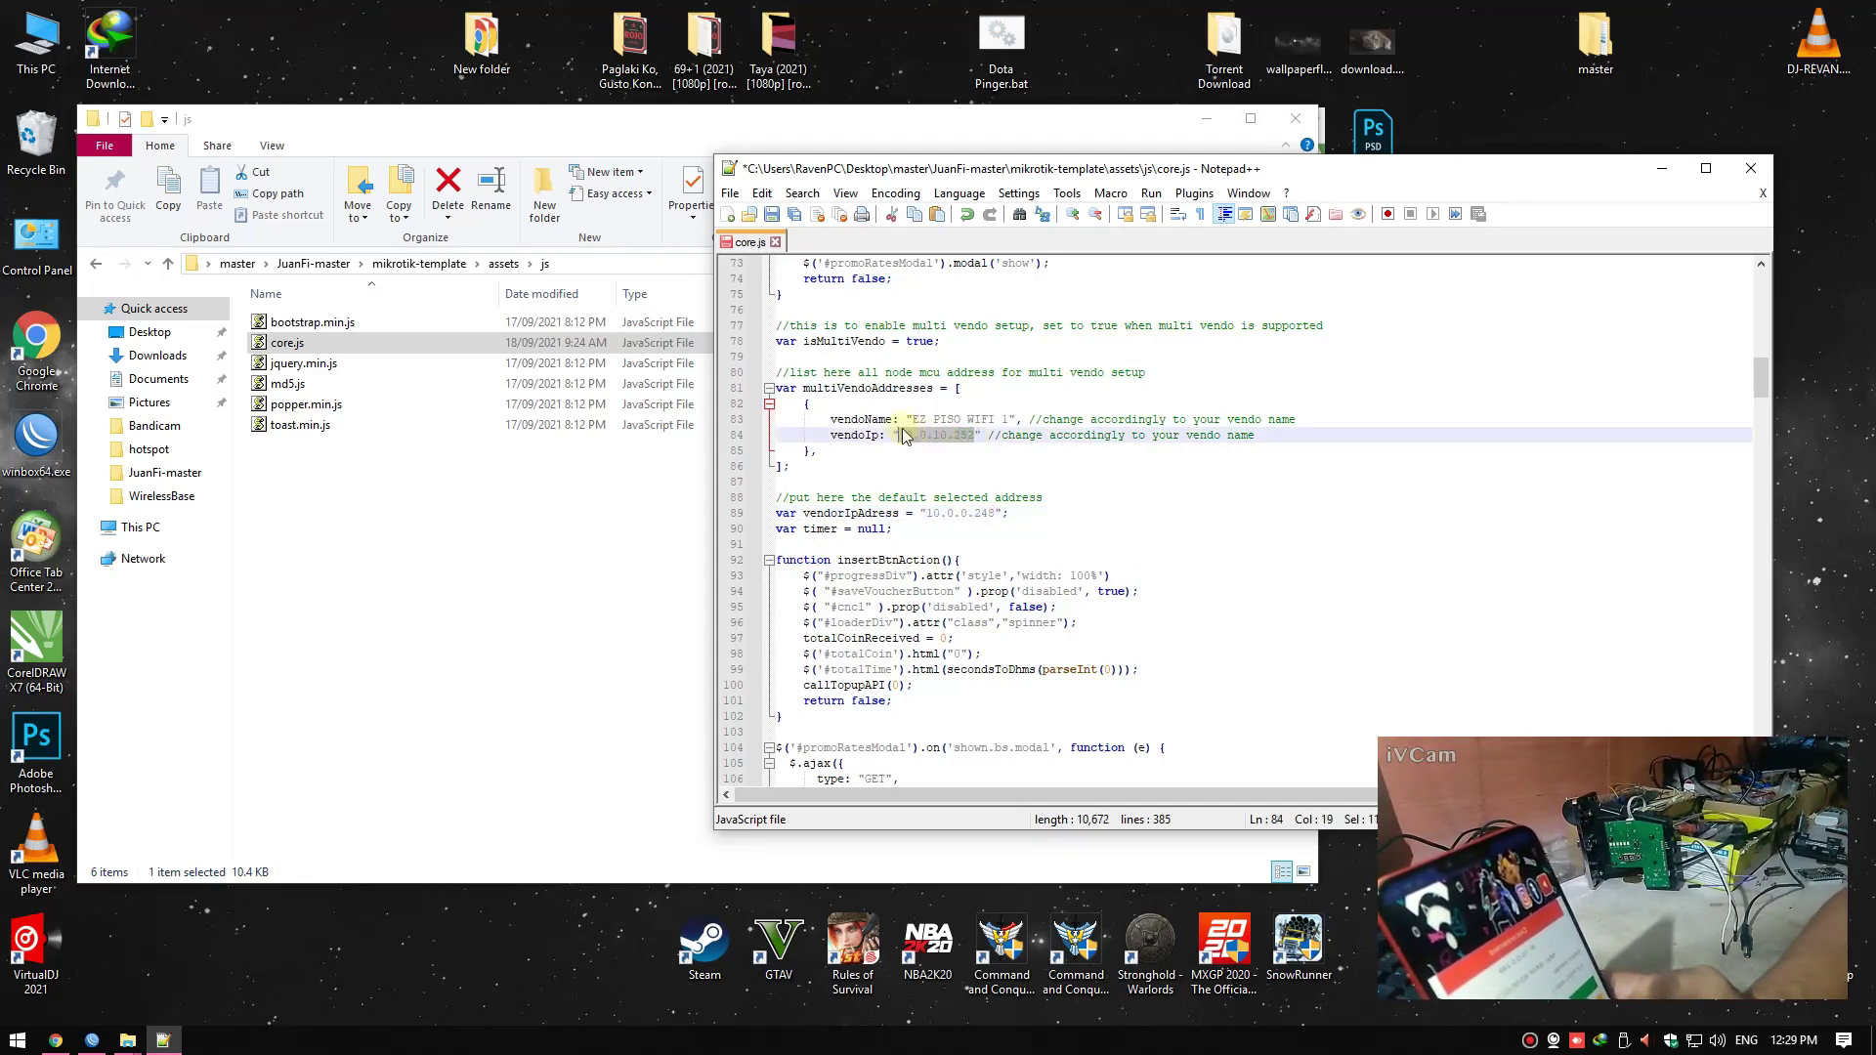
text(10)
key(Return)
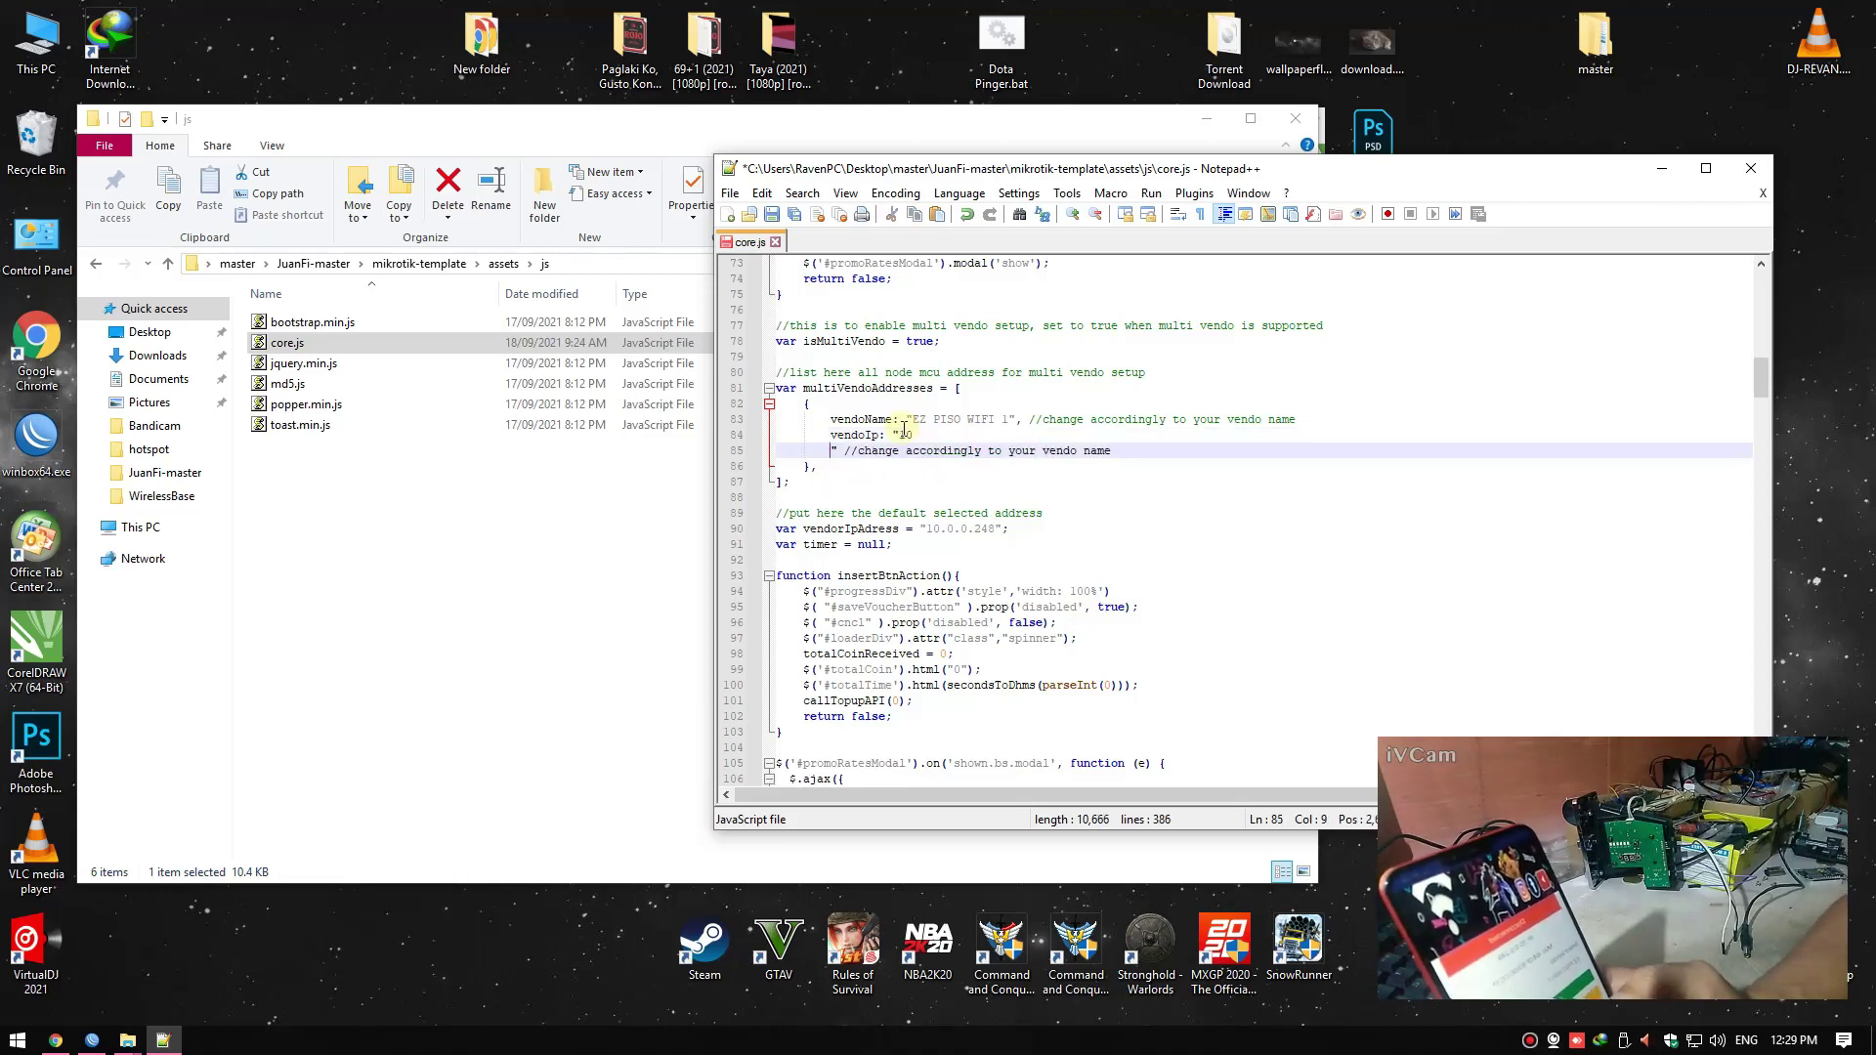
key(BackSpace)
key(BackSpace)
key(BackSpace)
text(.0.0.)
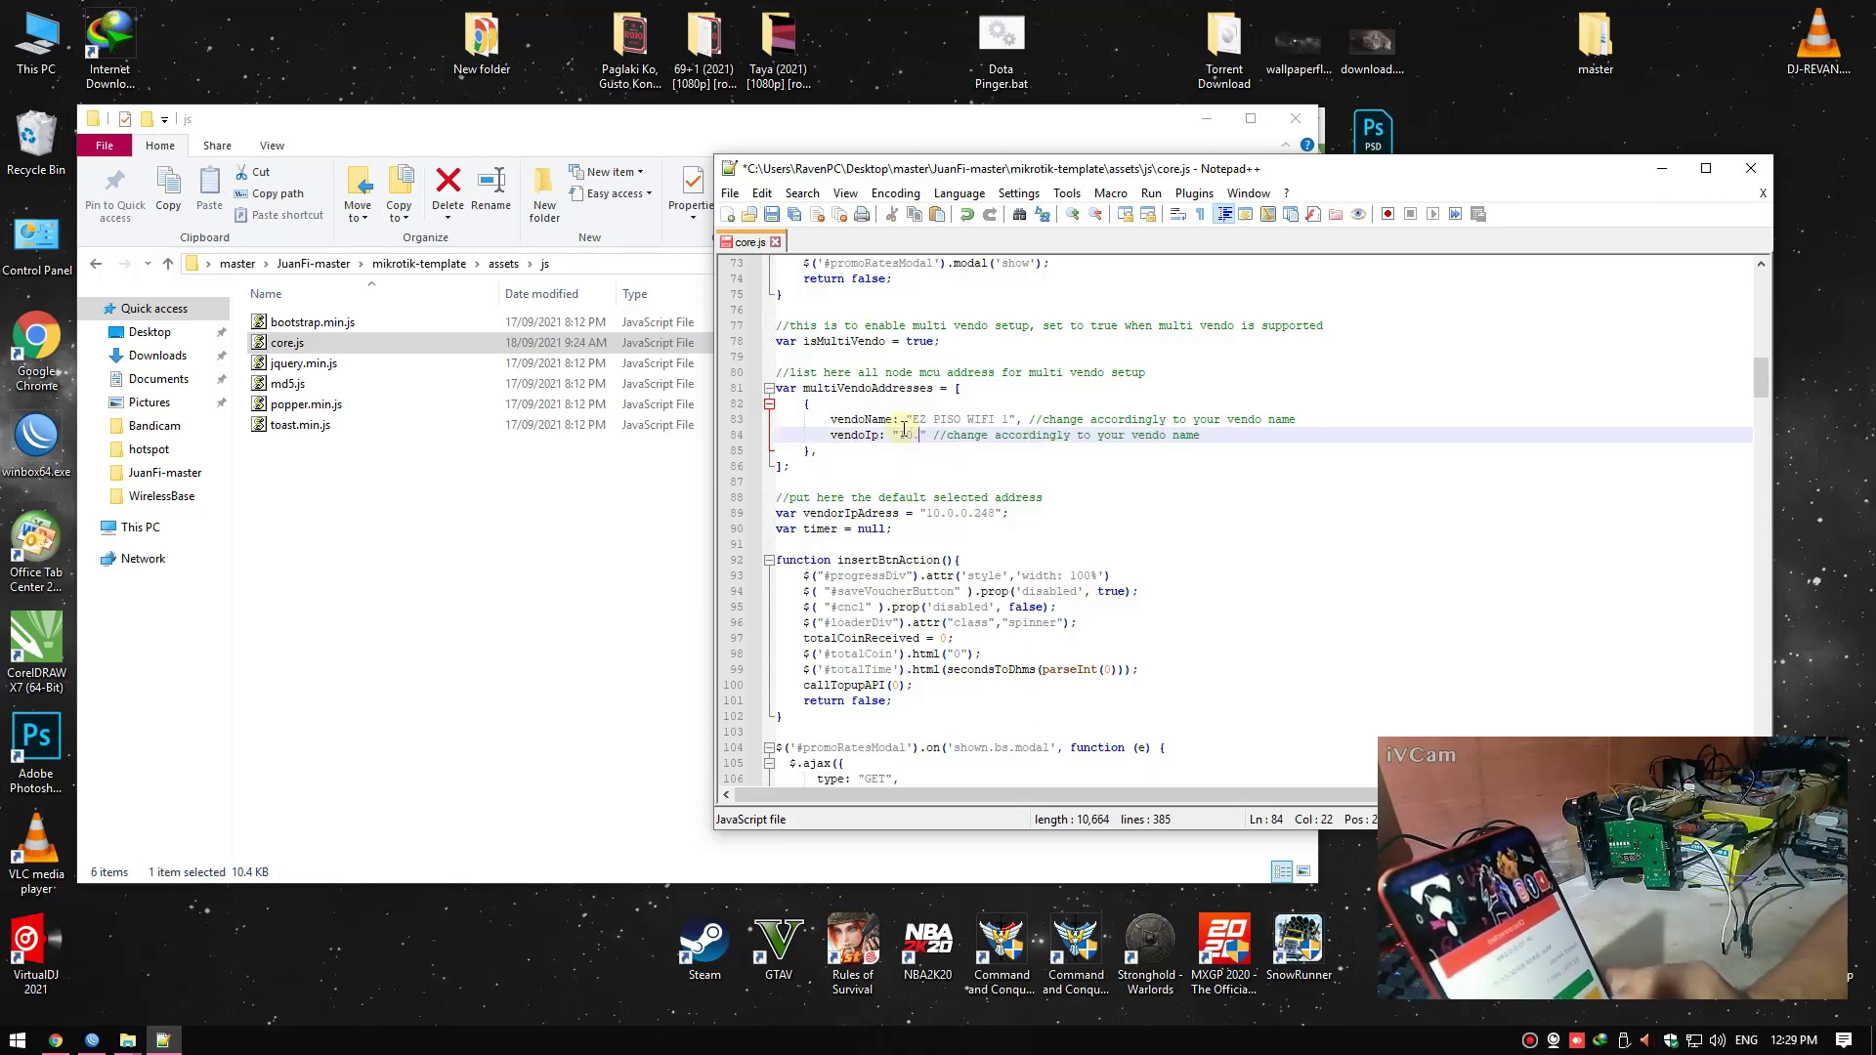
text(248)
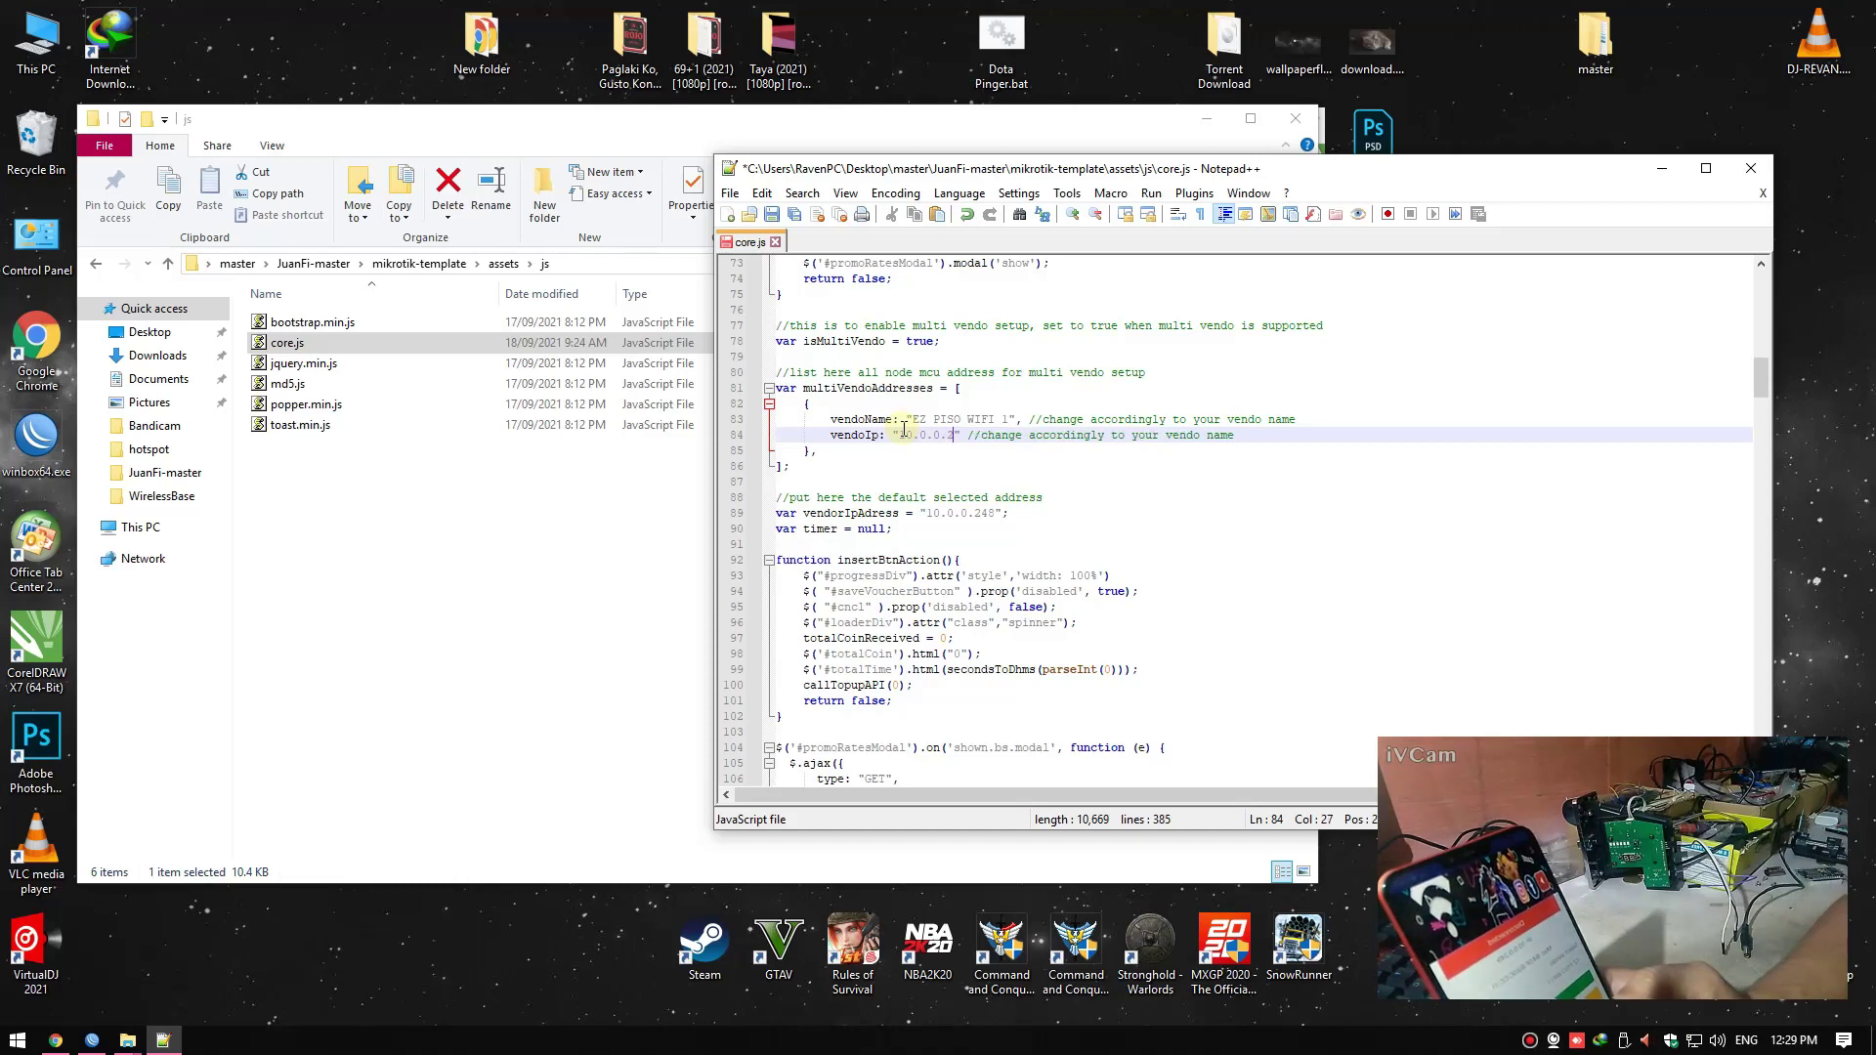
Save core.js and exit Notepad++
click(769, 215)
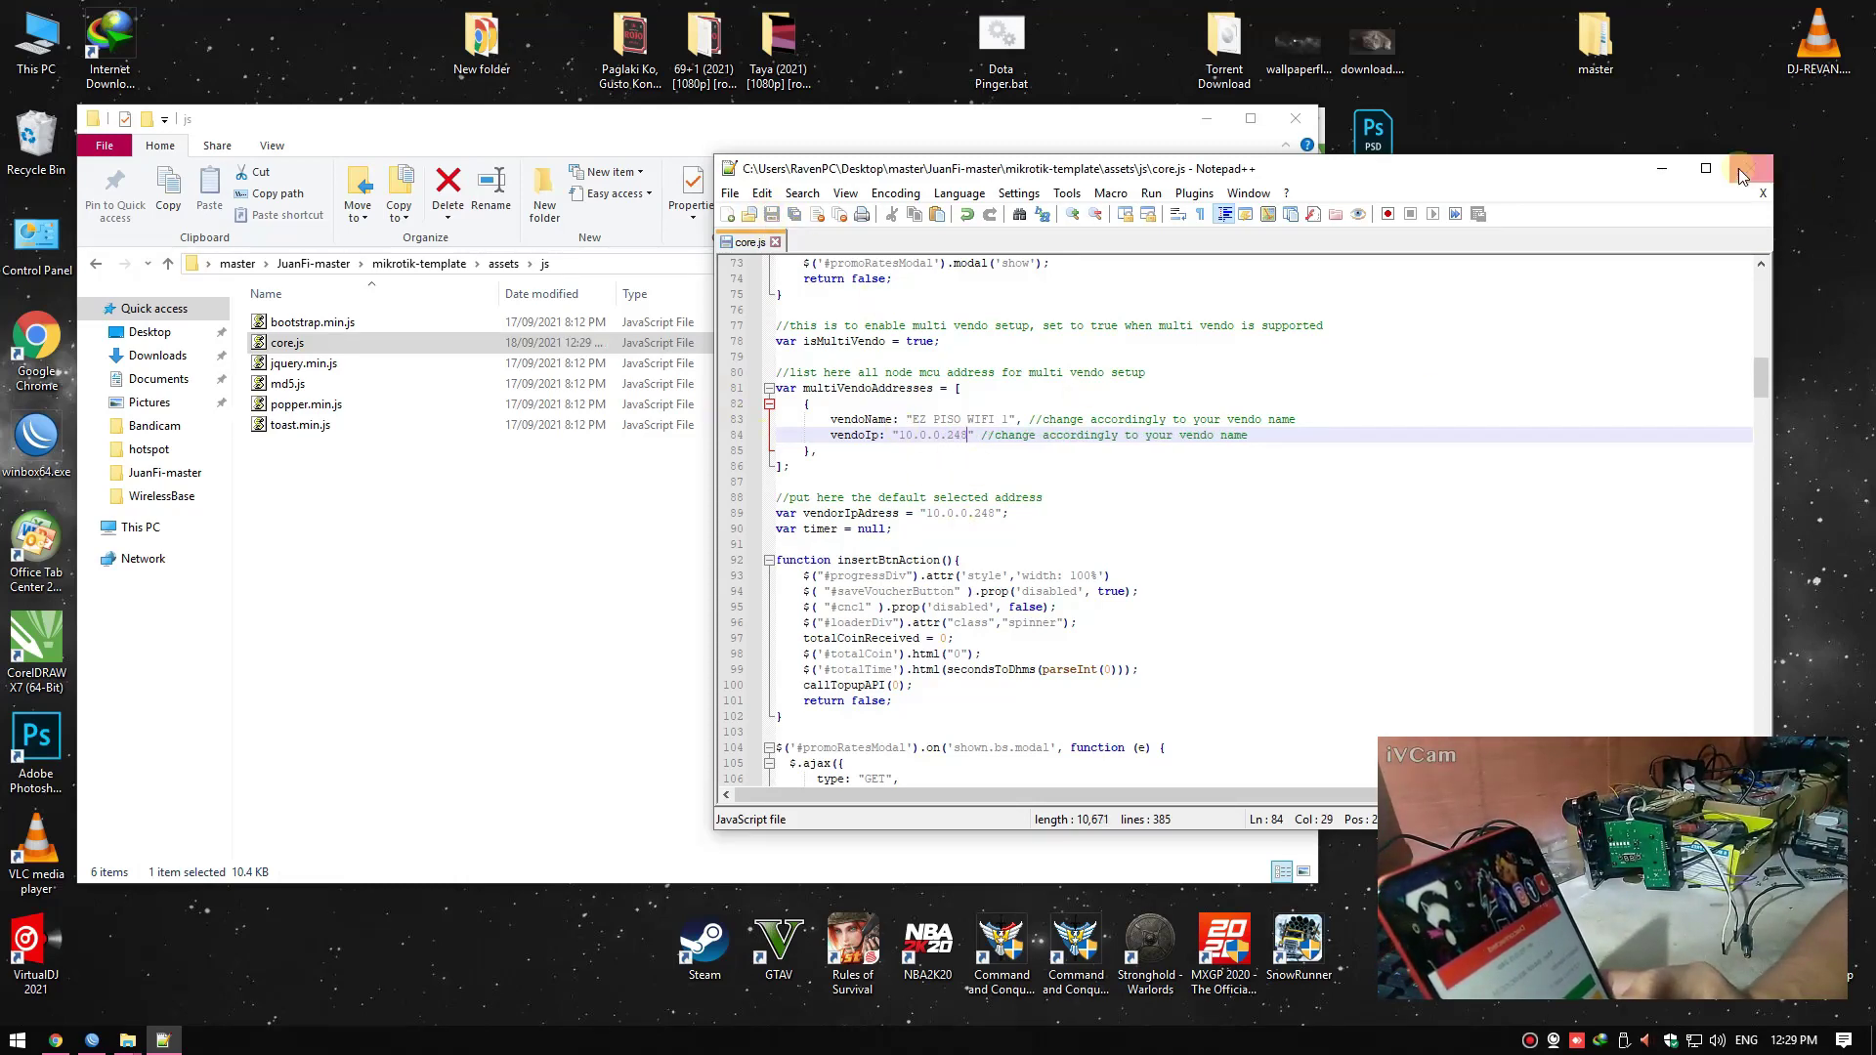
click(775, 241)
click(730, 193)
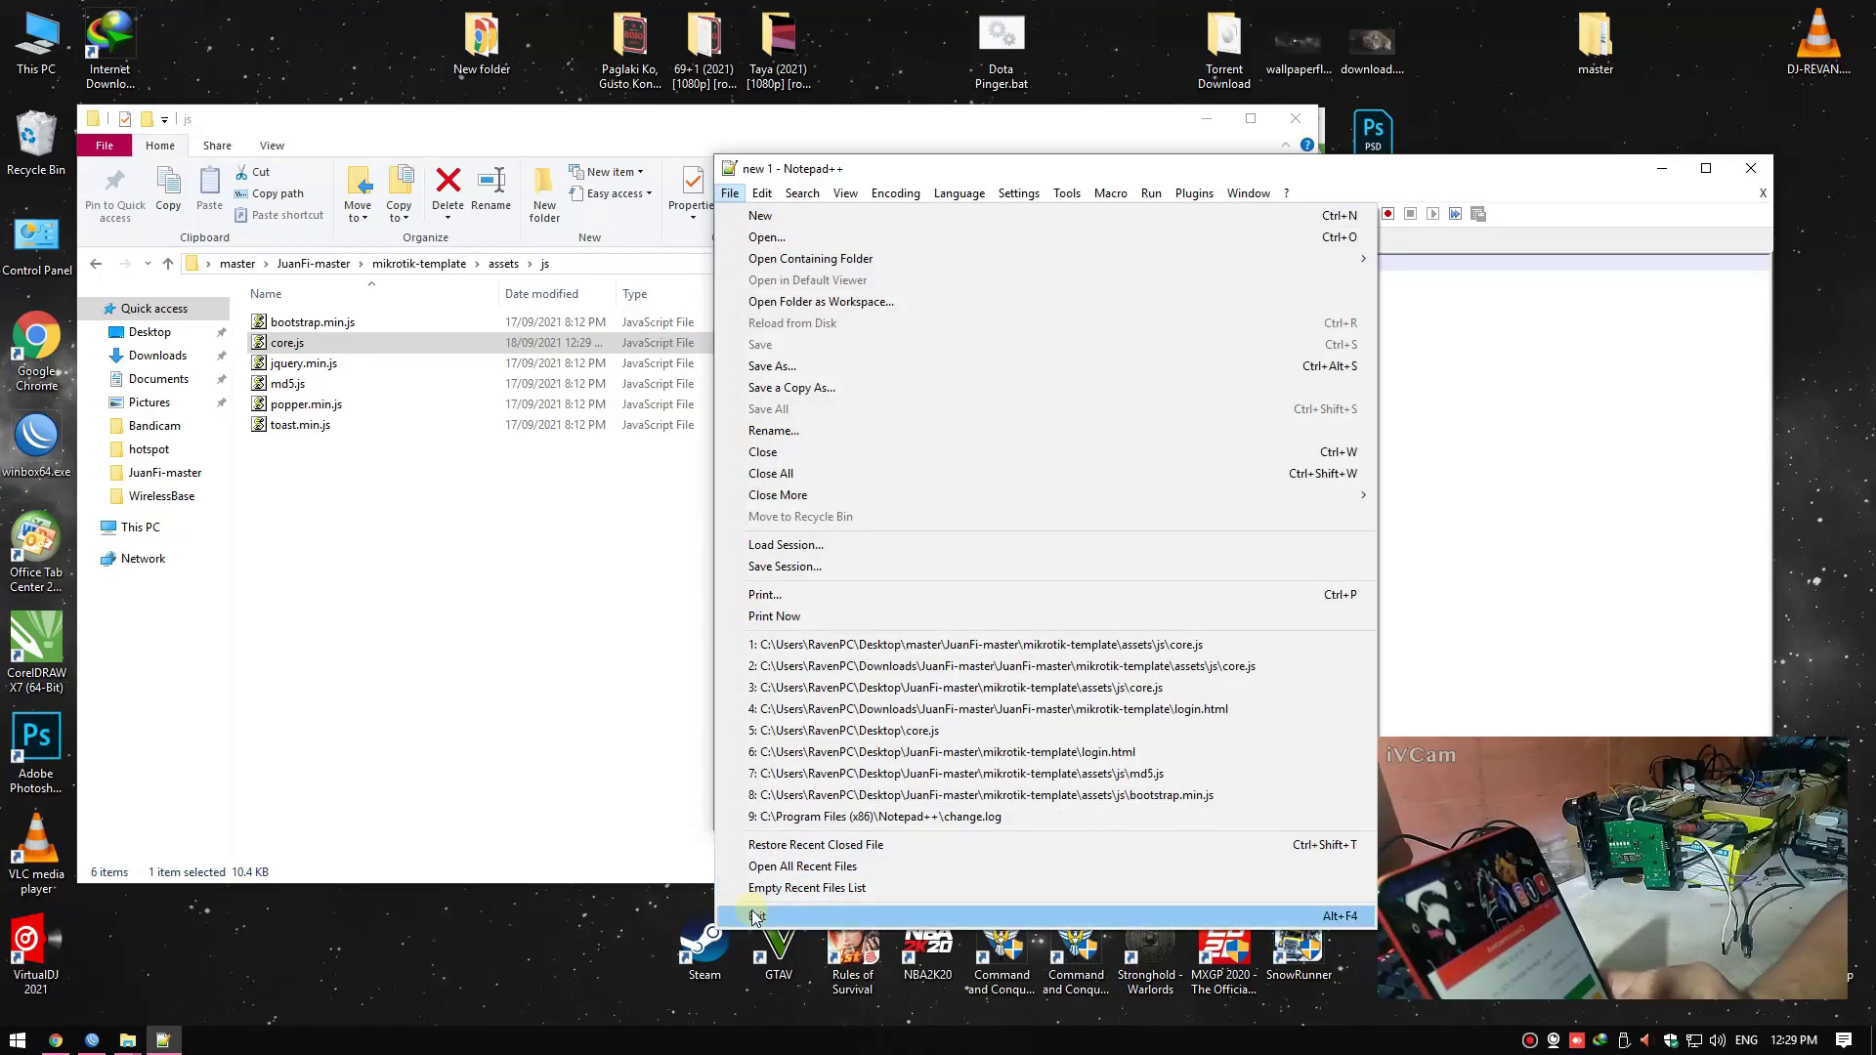
click(757, 916)
Copy core.js from the local js folder to the clipboard
drag(862, 125, 942, 135)
drag(1105, 142, 1494, 131)
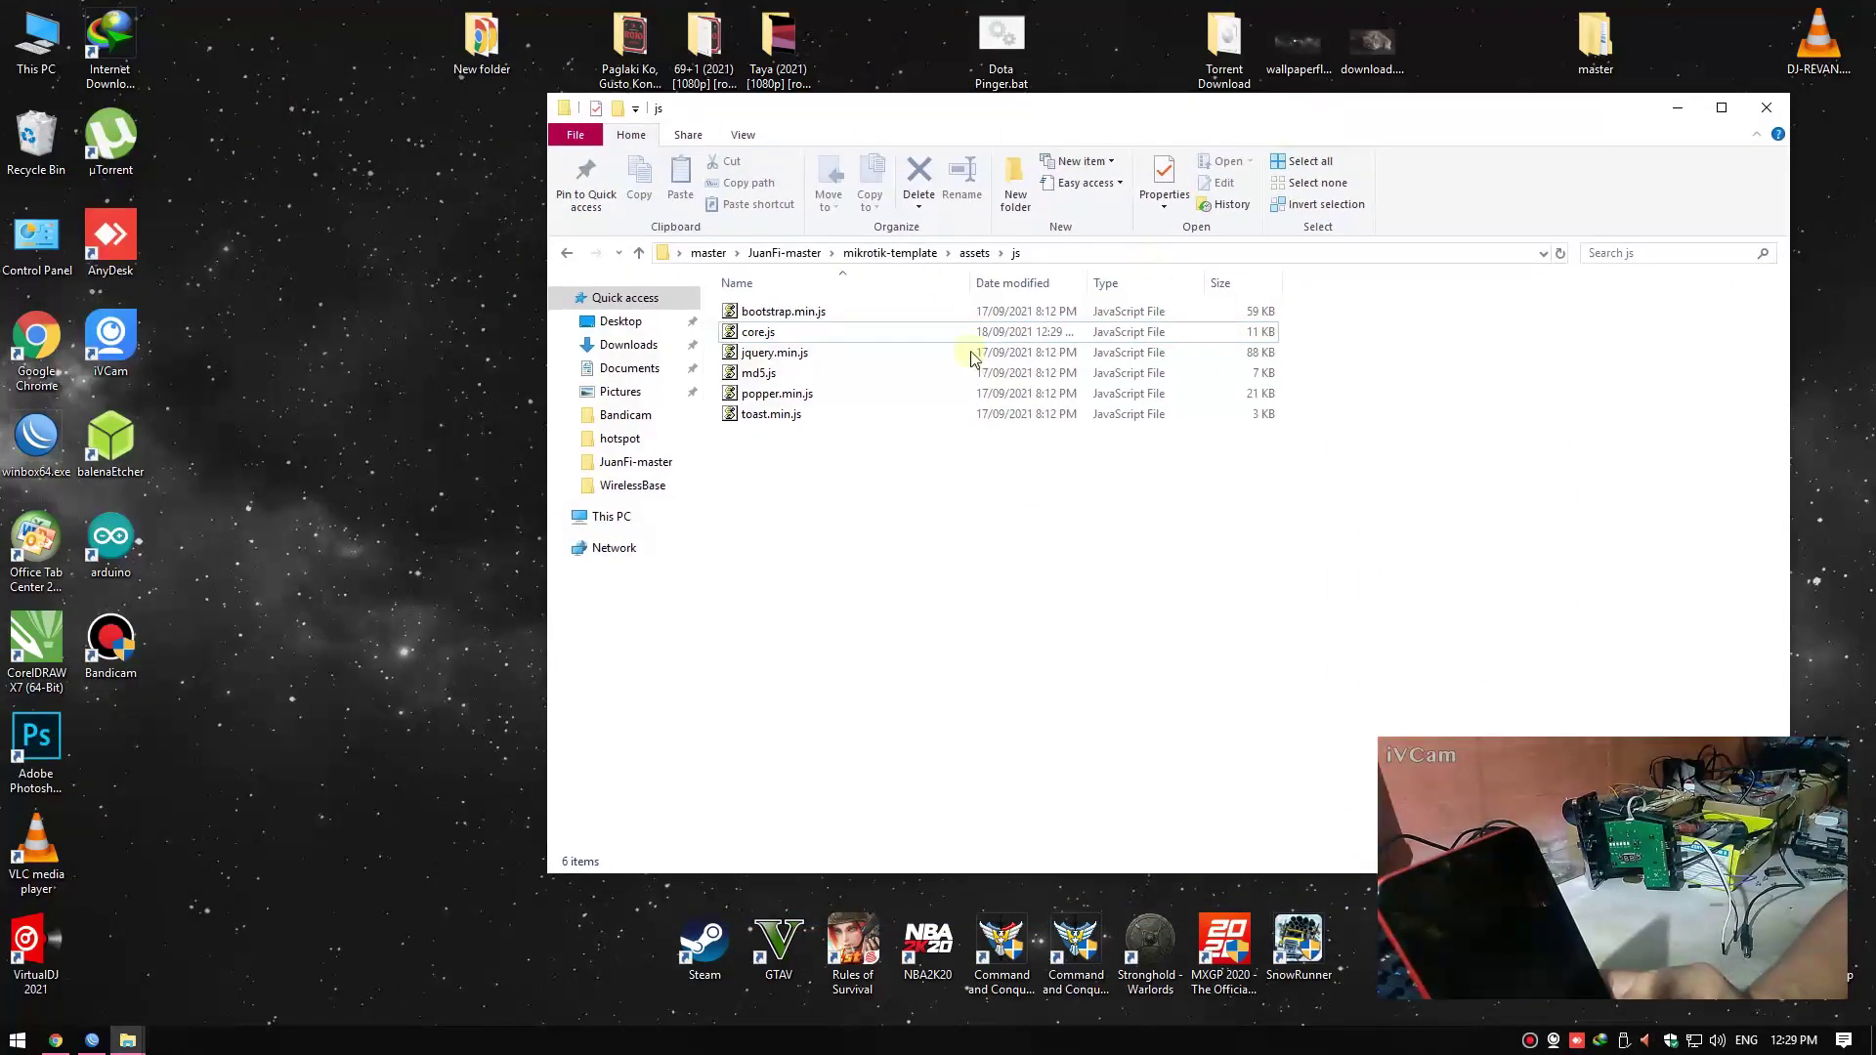
click(782, 332)
right_click(813, 331)
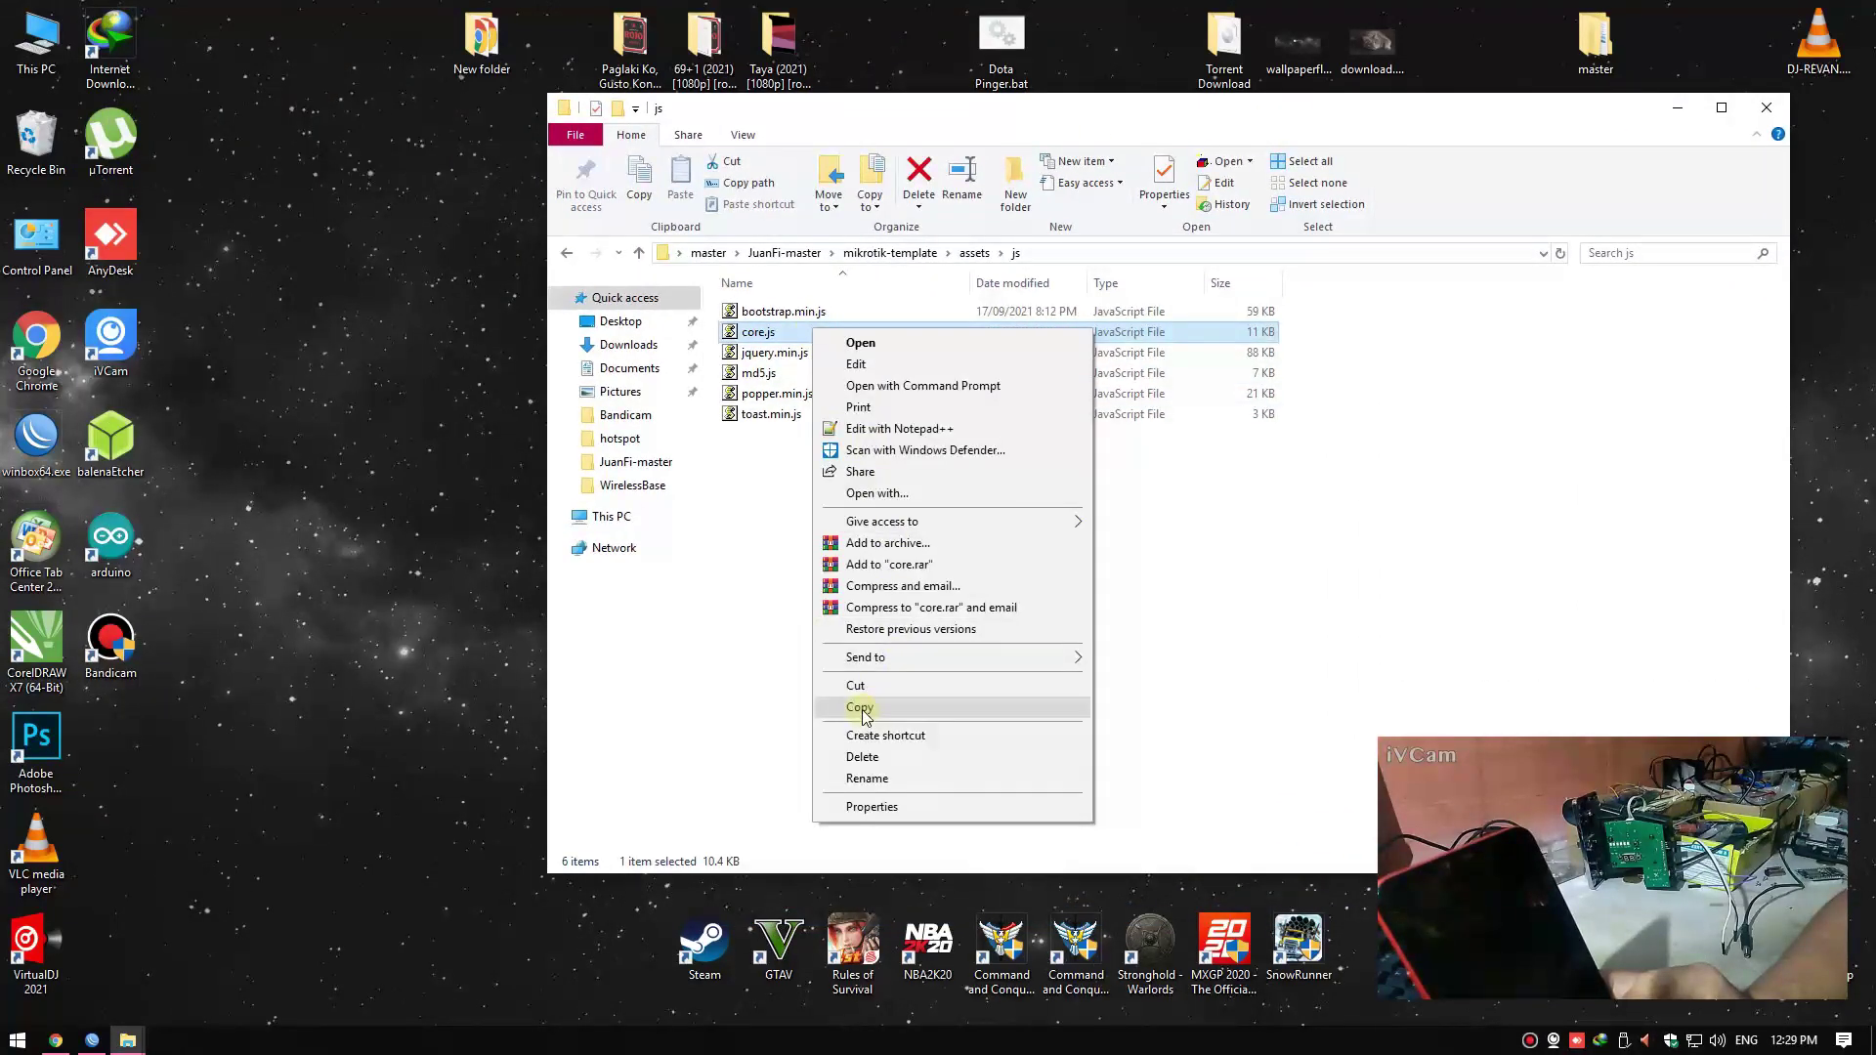
click(867, 709)
In a new Explorer window, try connecting to ftp://172.0.66.1/ and dismiss the error
key(super)
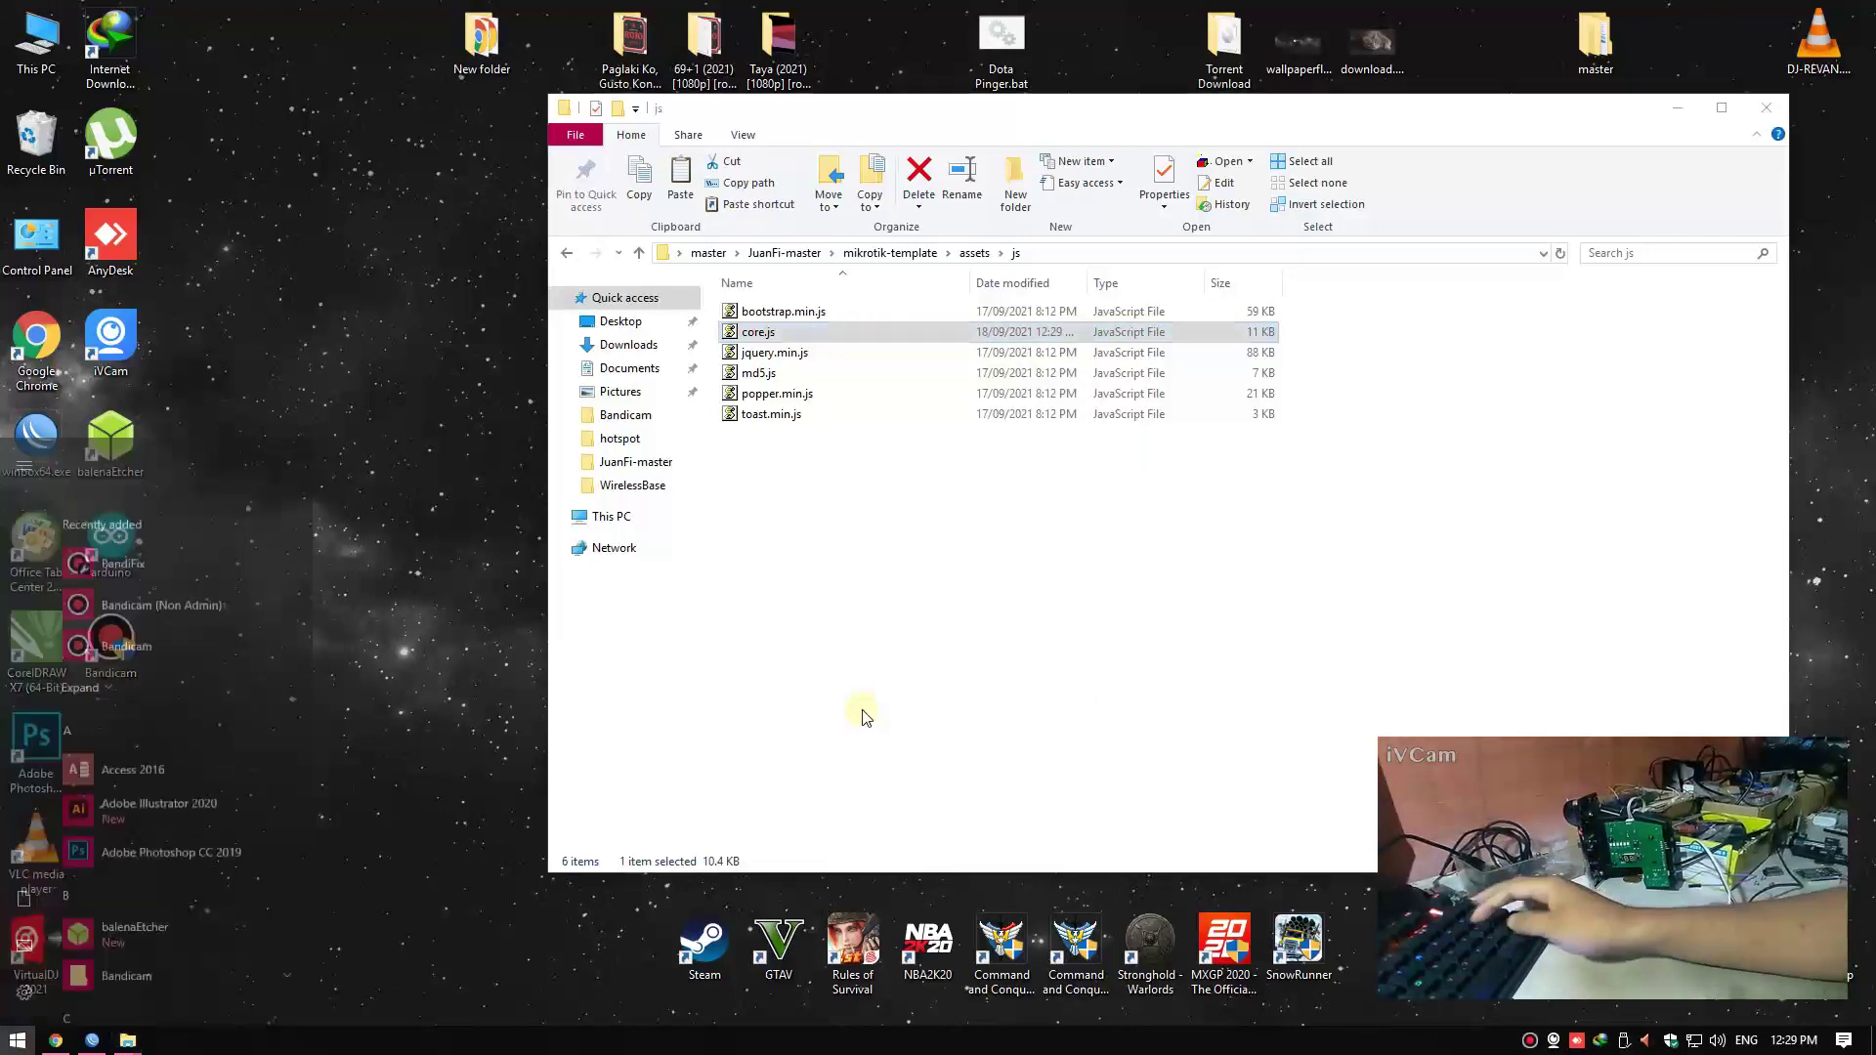
key(super+e)
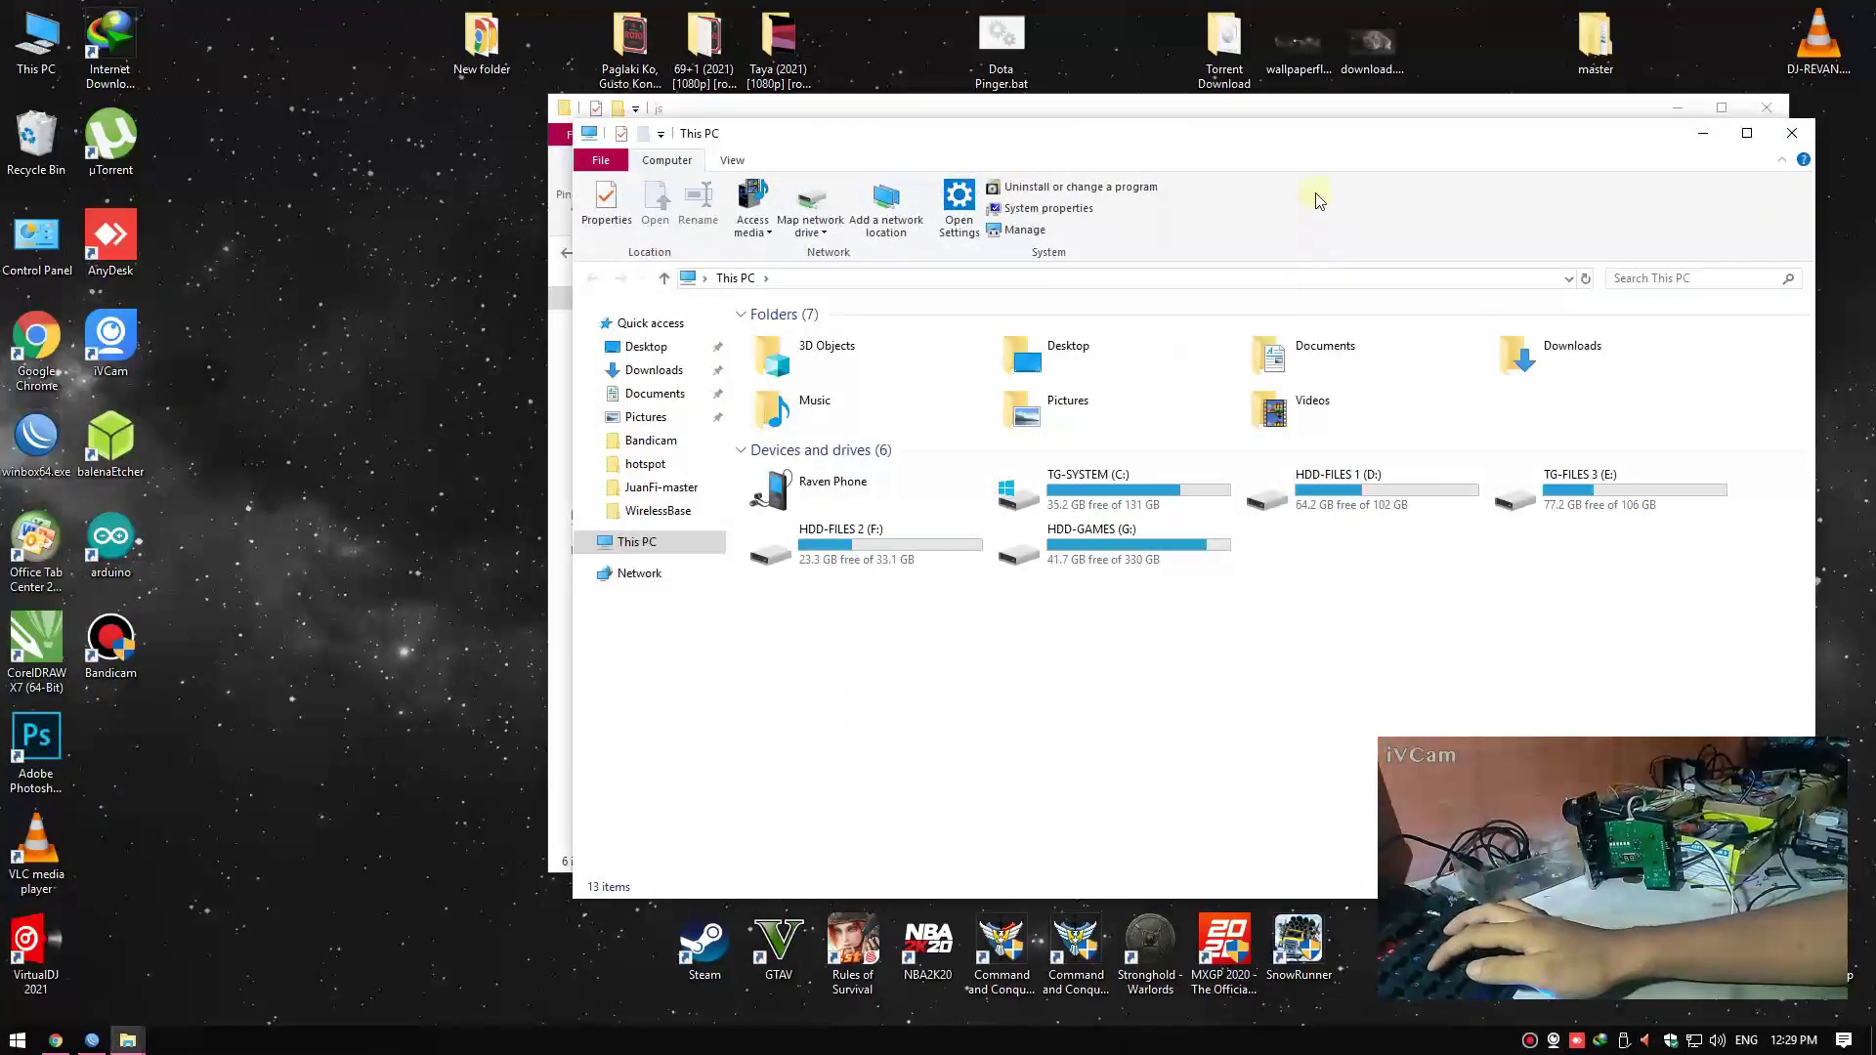
drag(1264, 149, 782, 98)
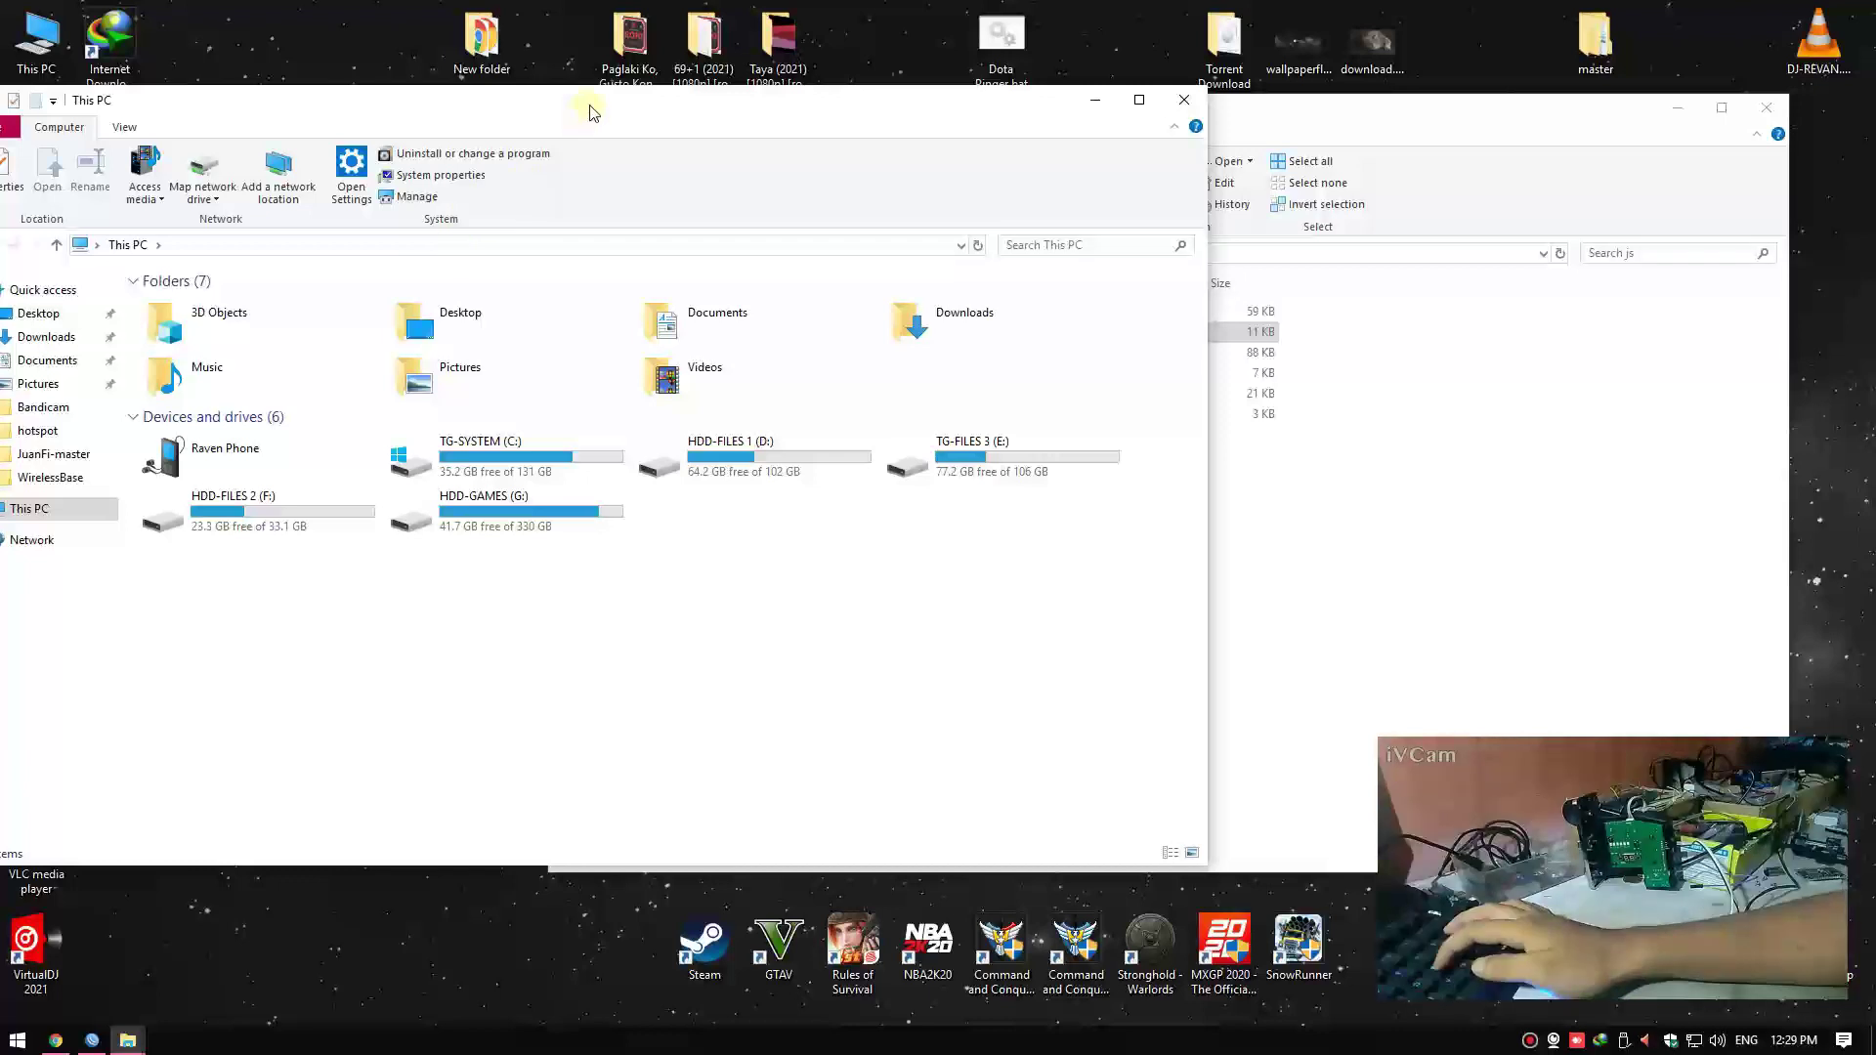
click(387, 228)
text(ft)
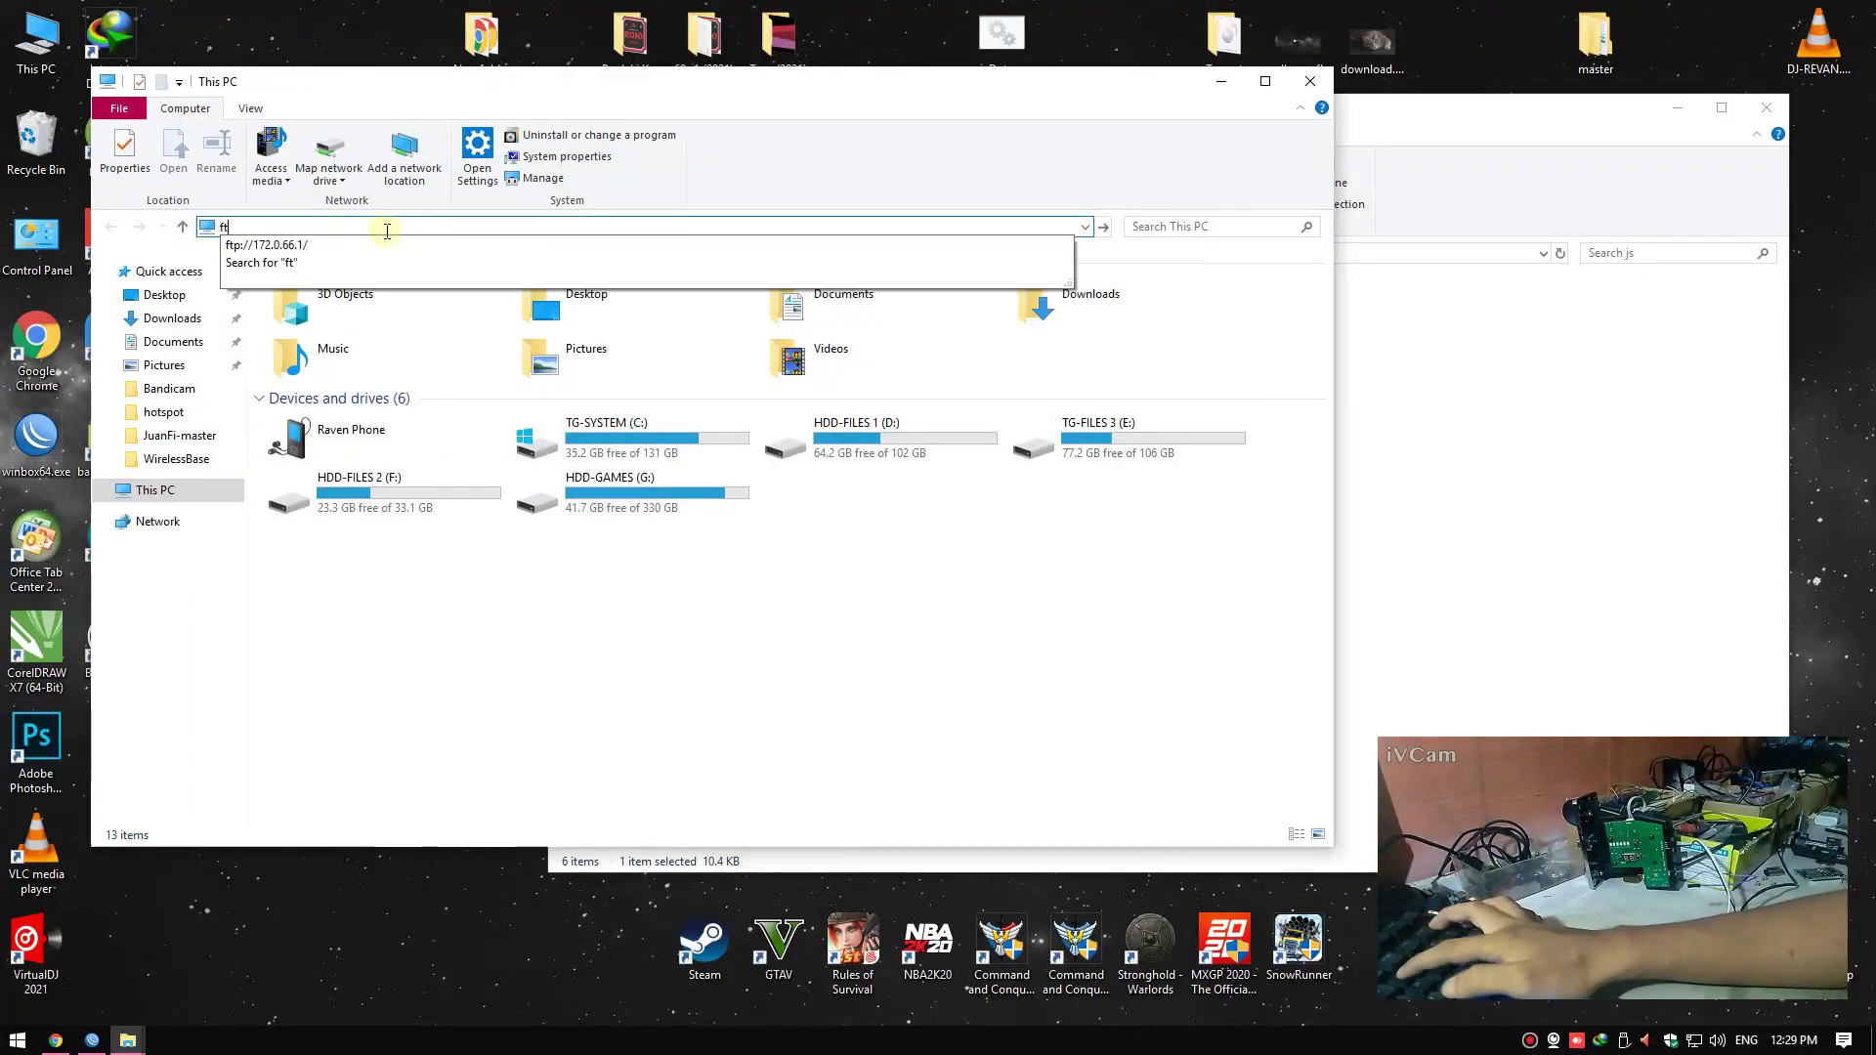
click(344, 257)
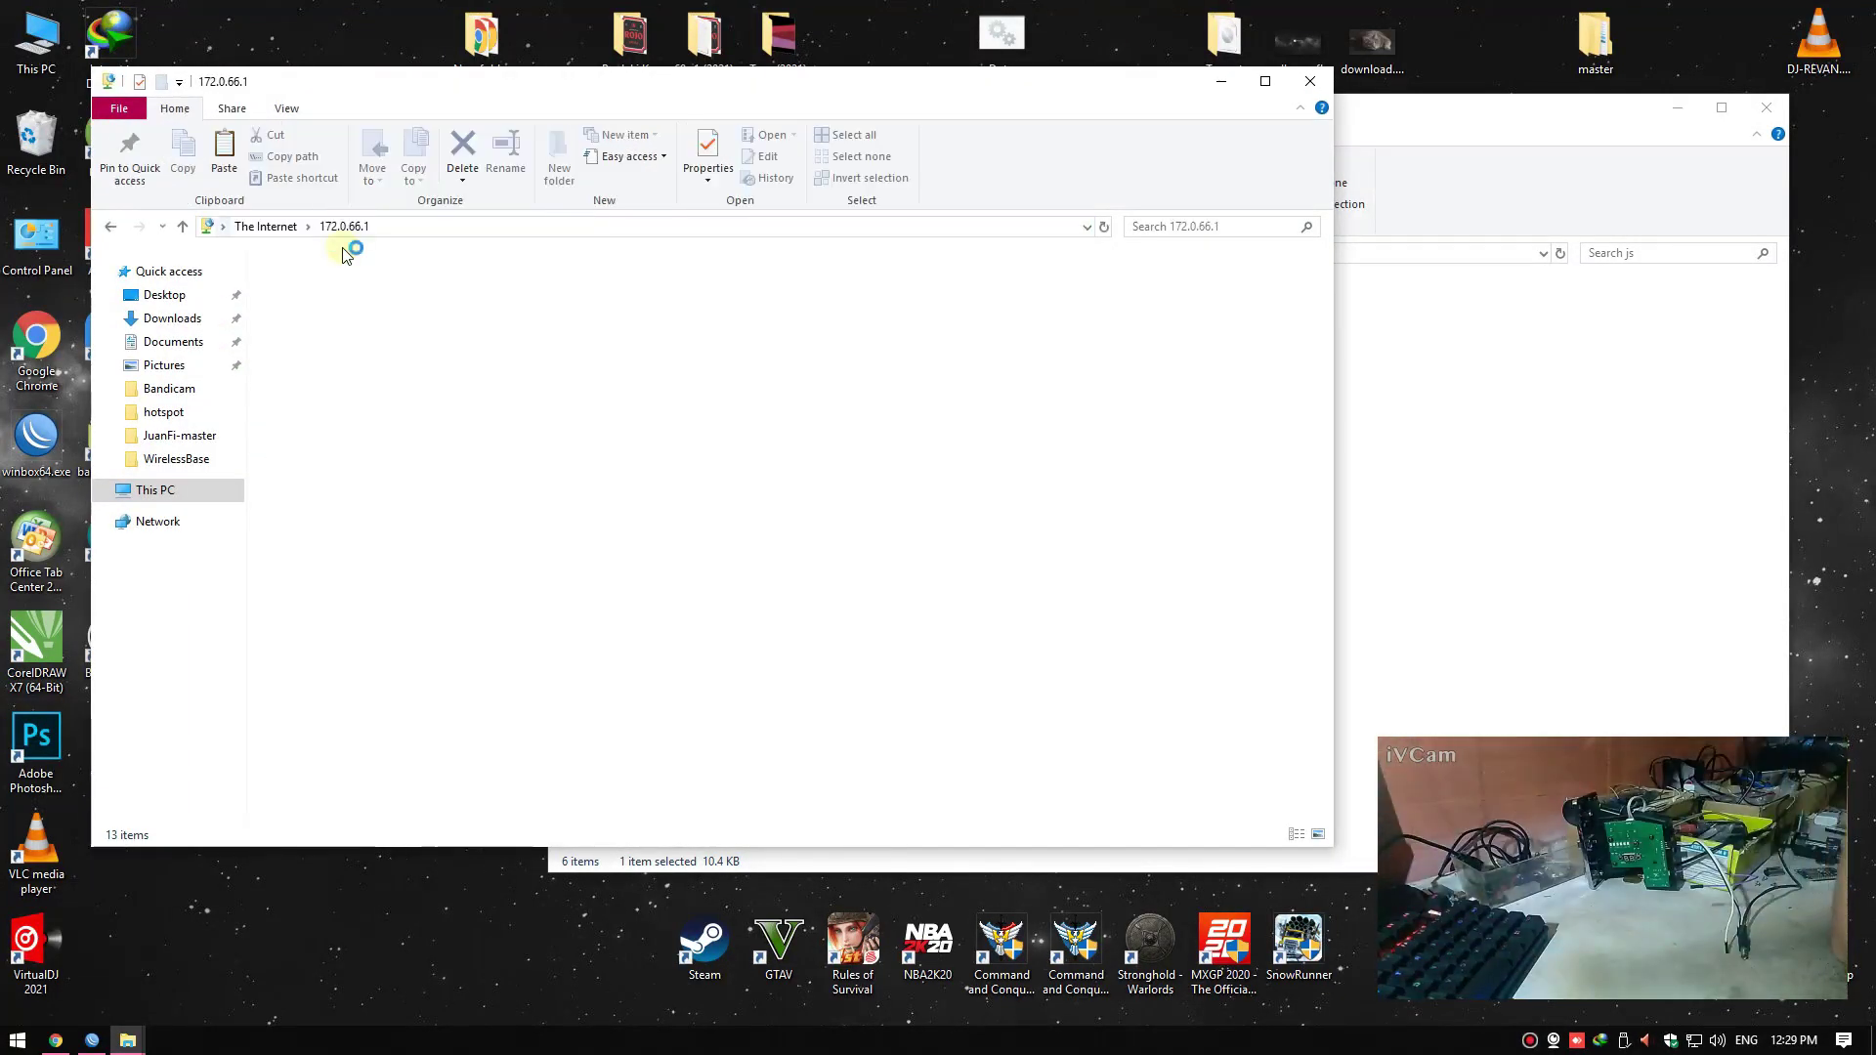
click(384, 226)
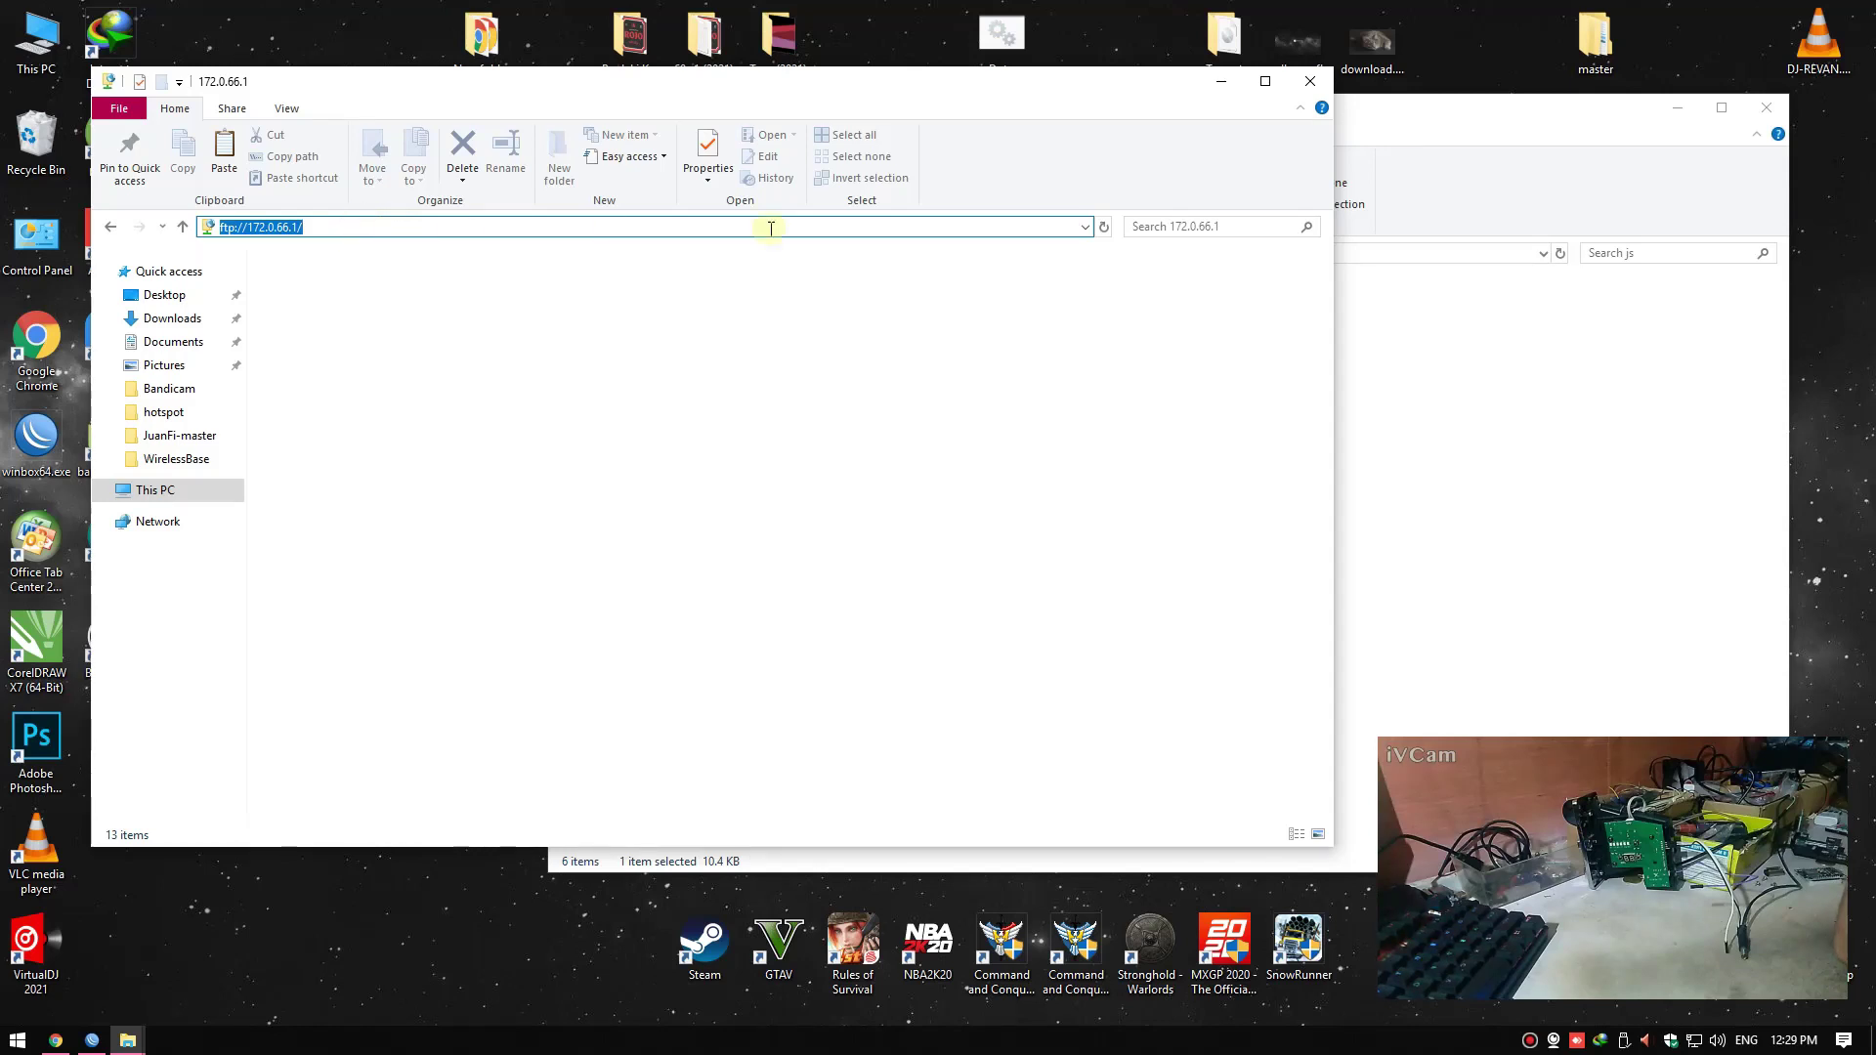
key(Return)
text(ft)
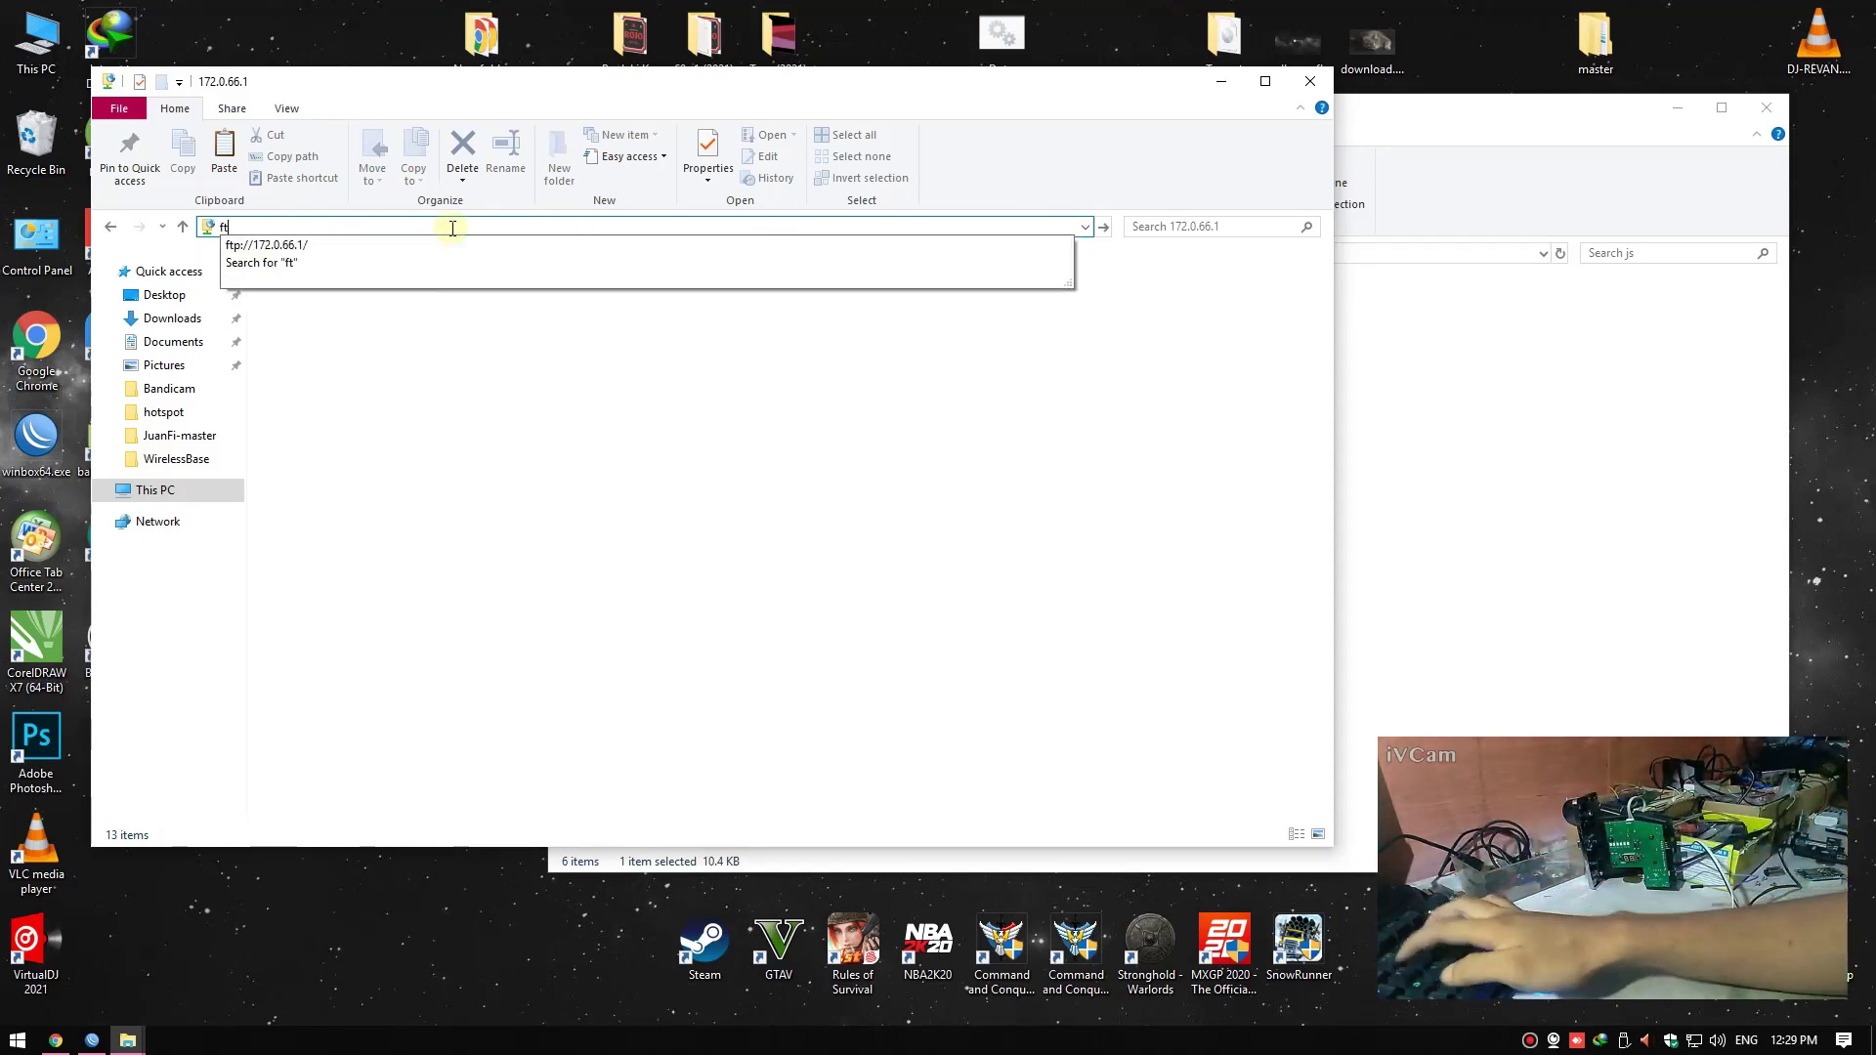
text(p:)
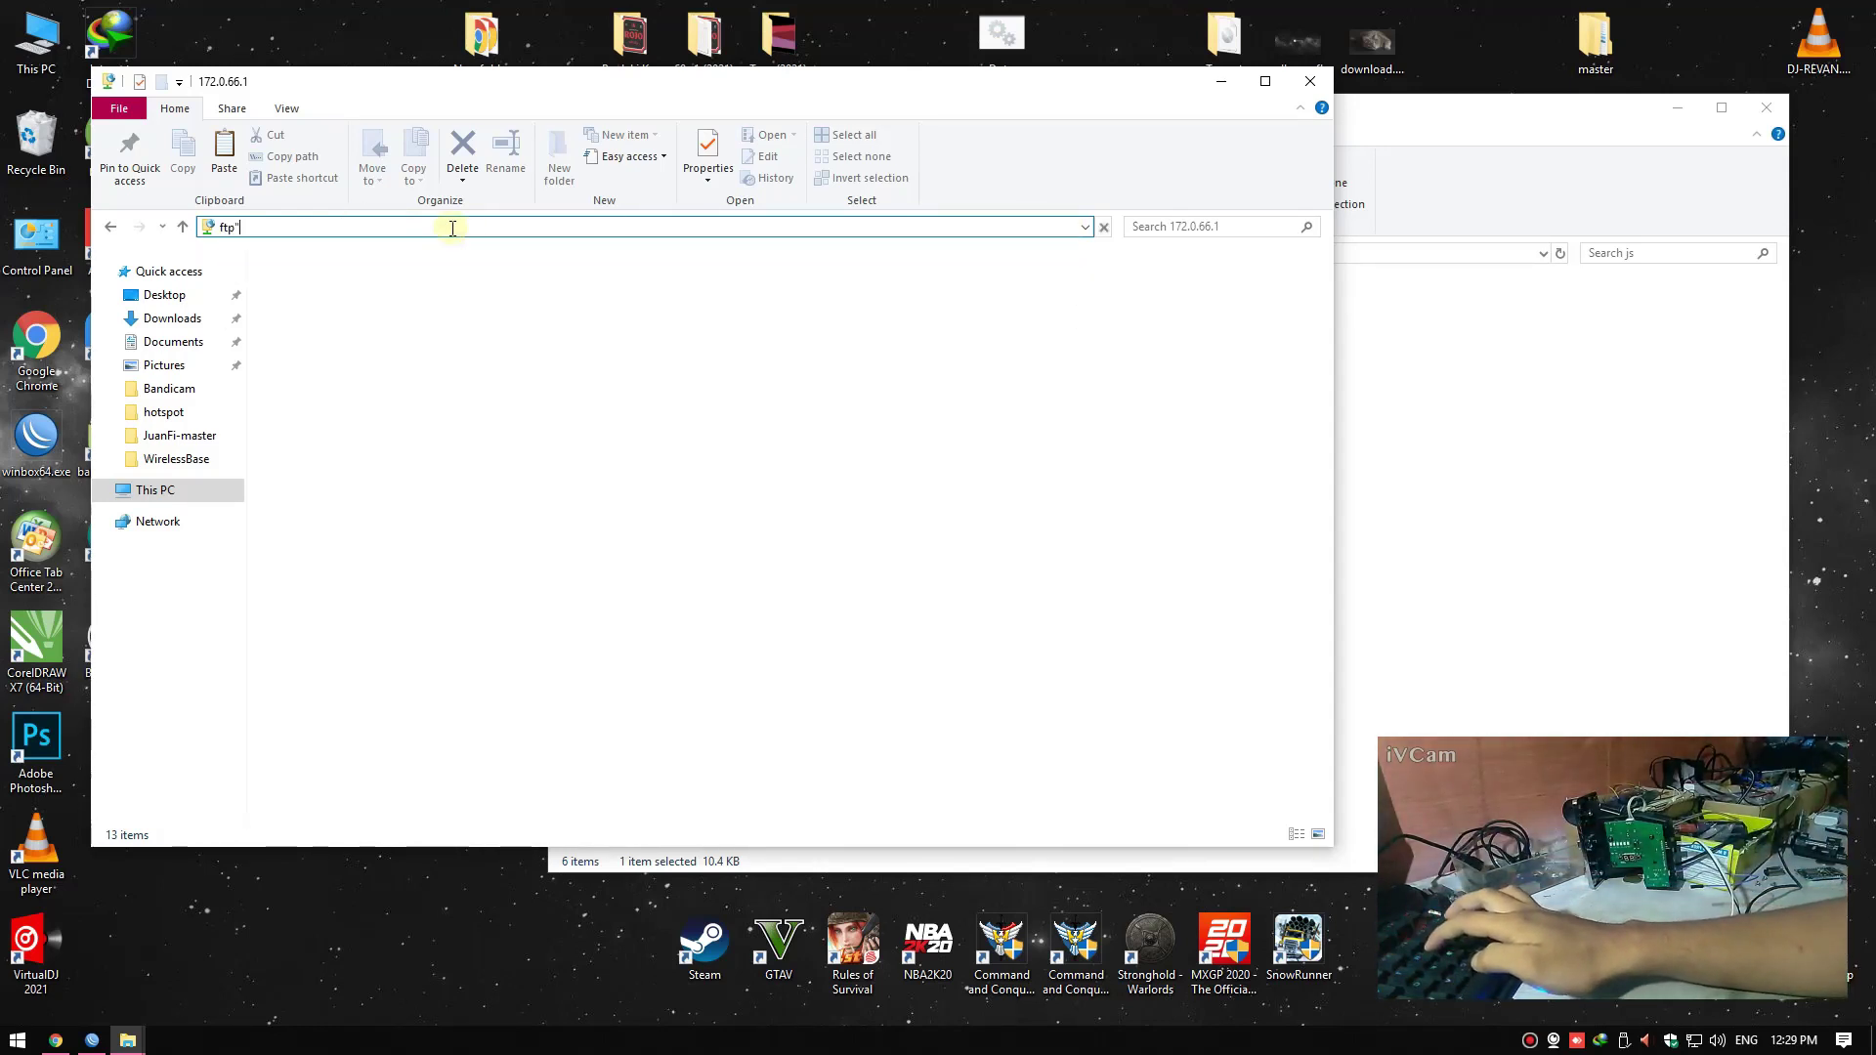
key(Return)
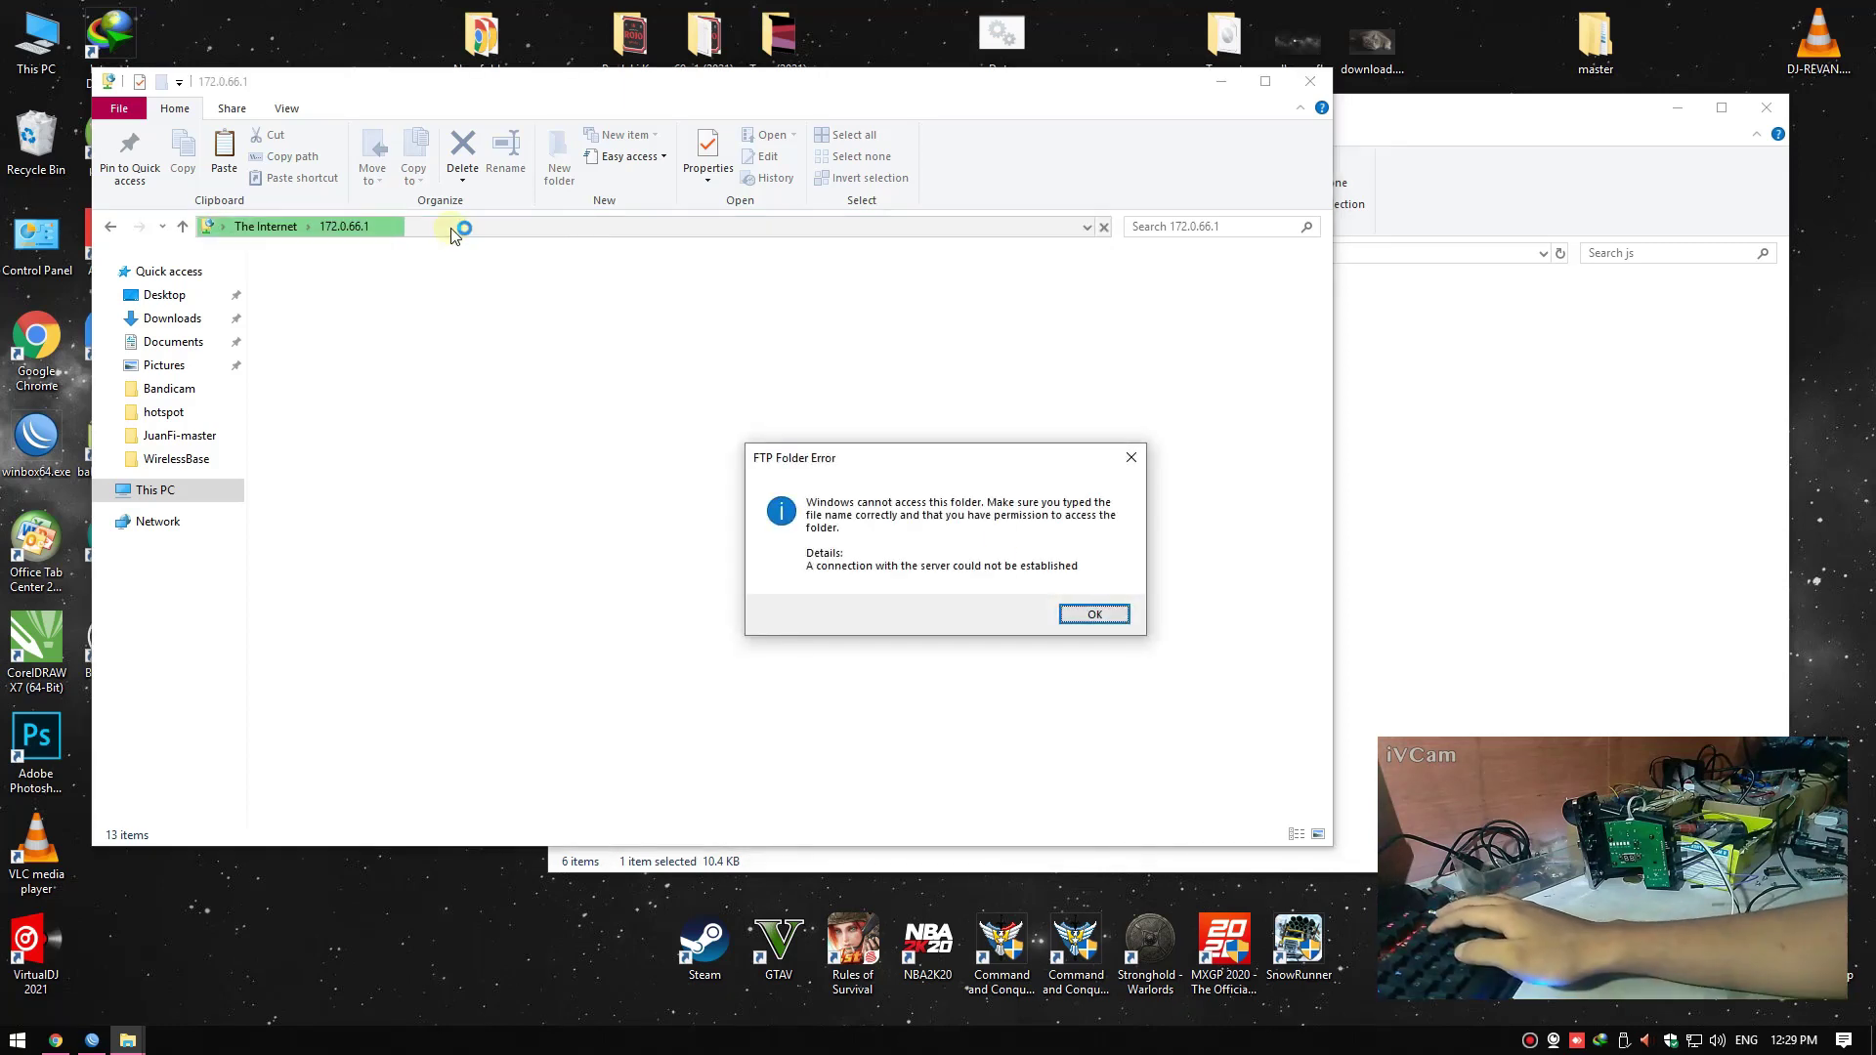
click(1107, 621)
Connect to the FTP server at ftp:192.168.6.1
click(491, 228)
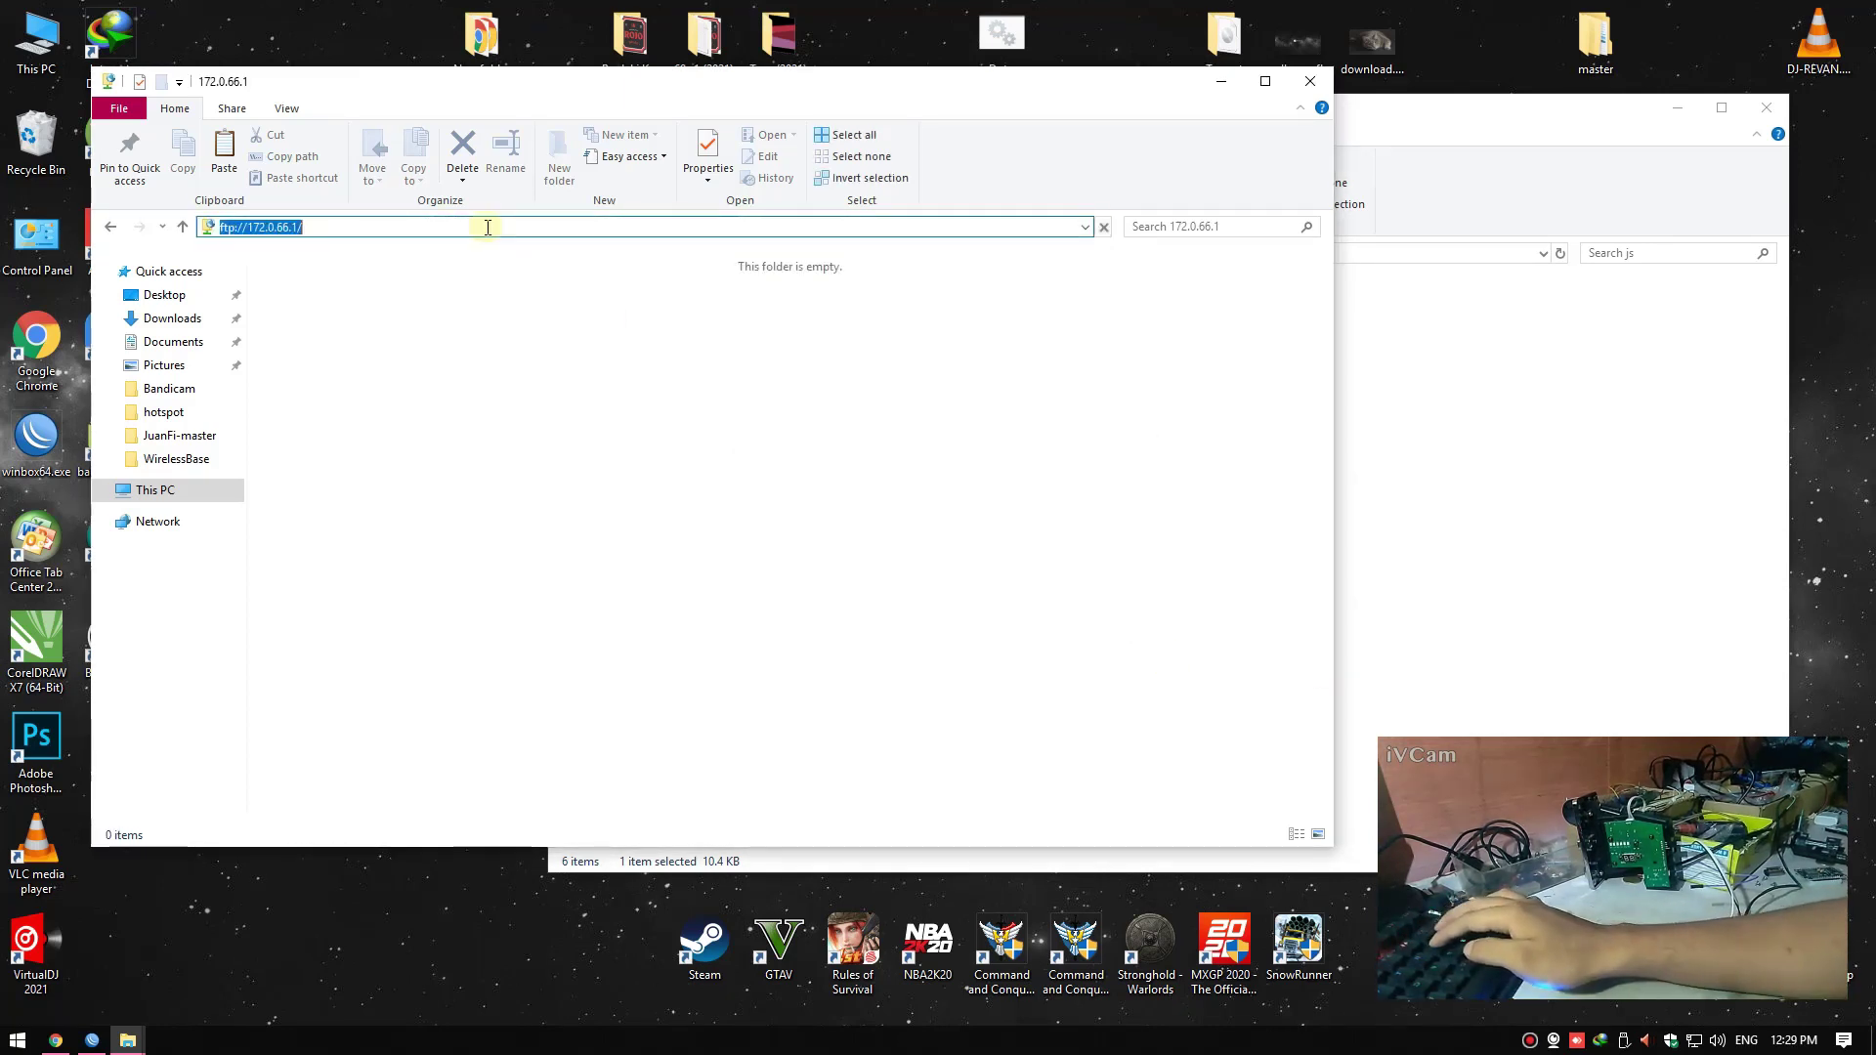
text(ftp)
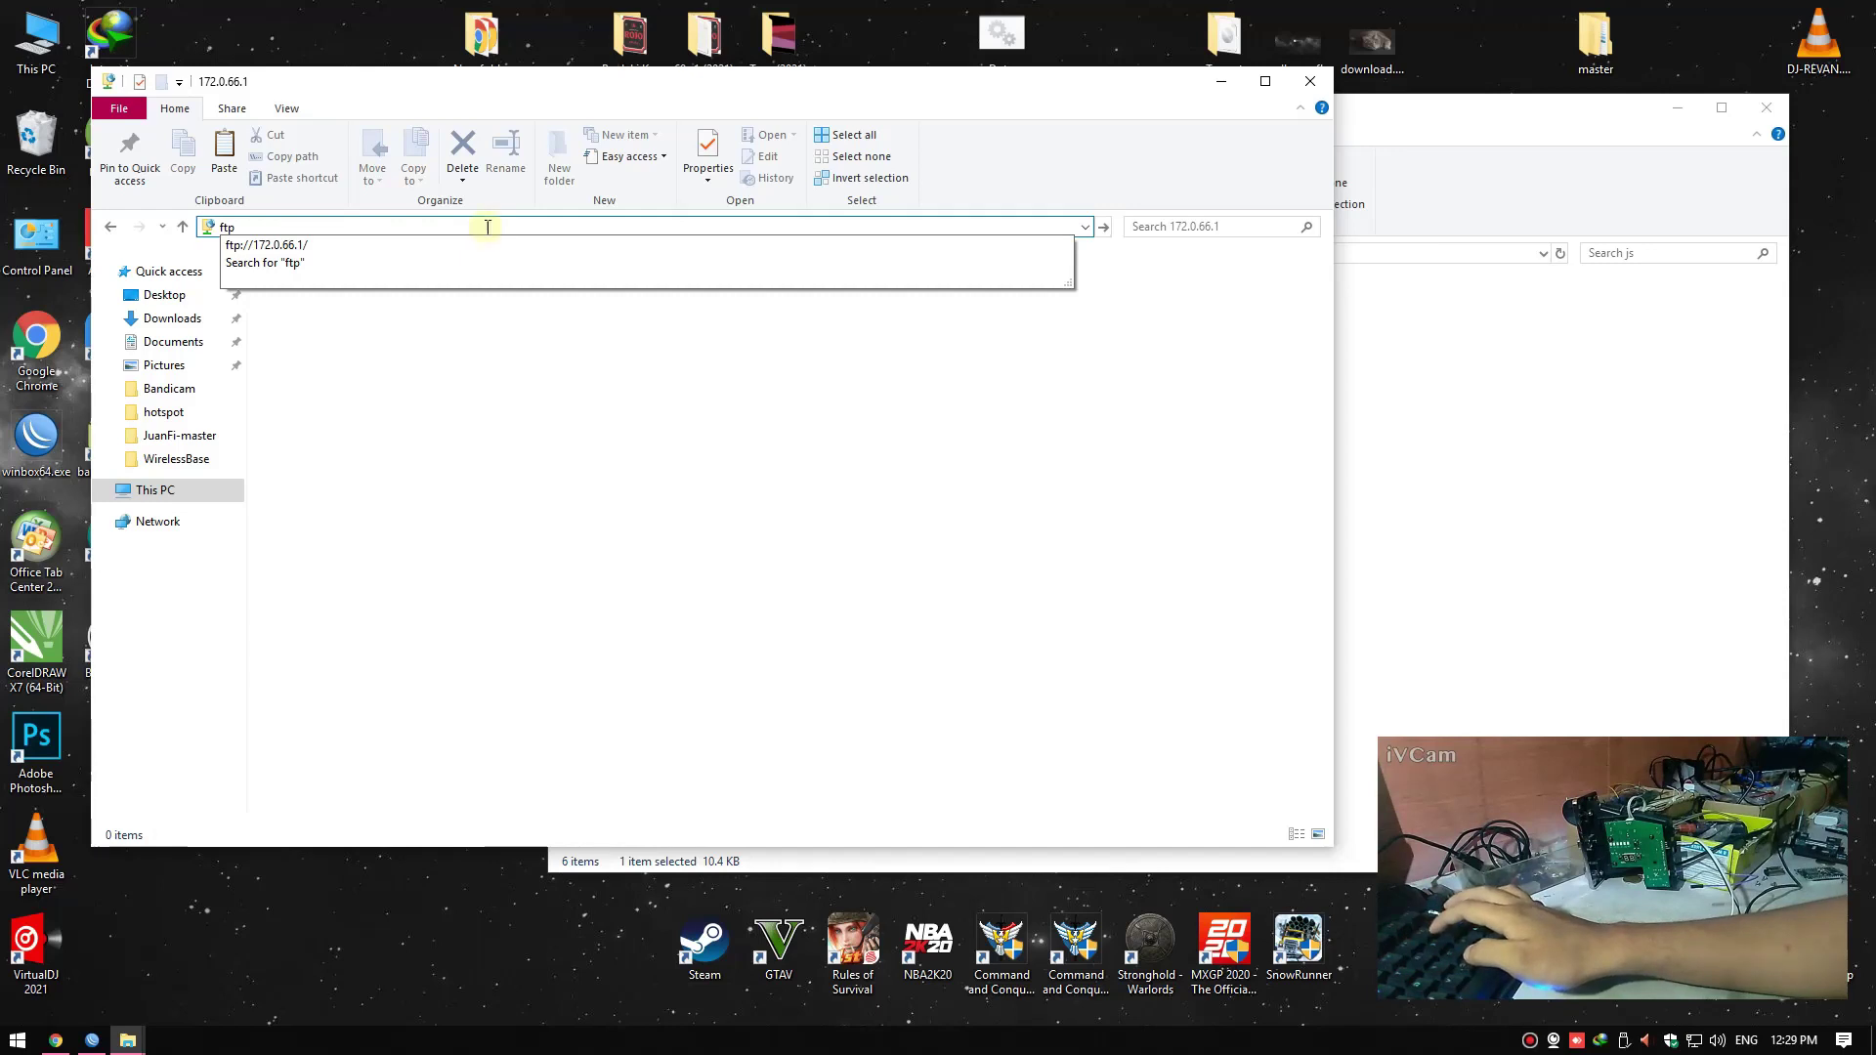
text(:192.)
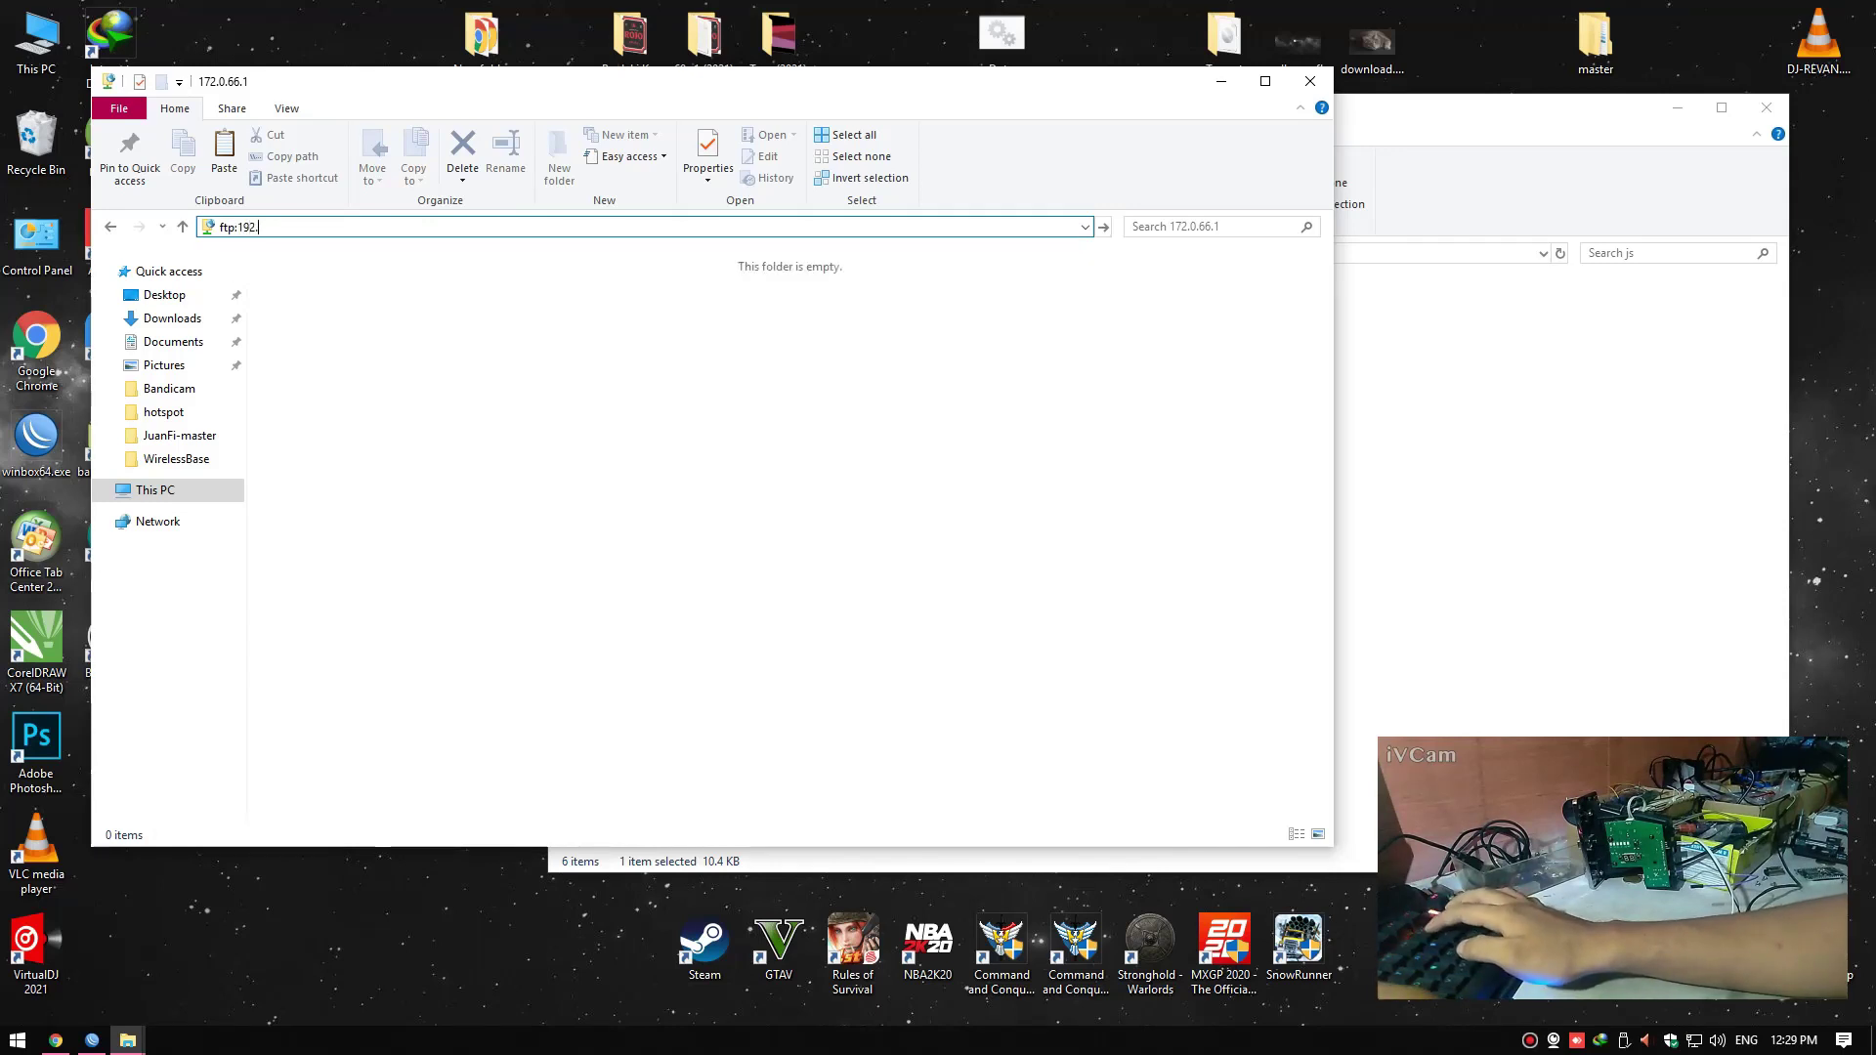
text(168.)
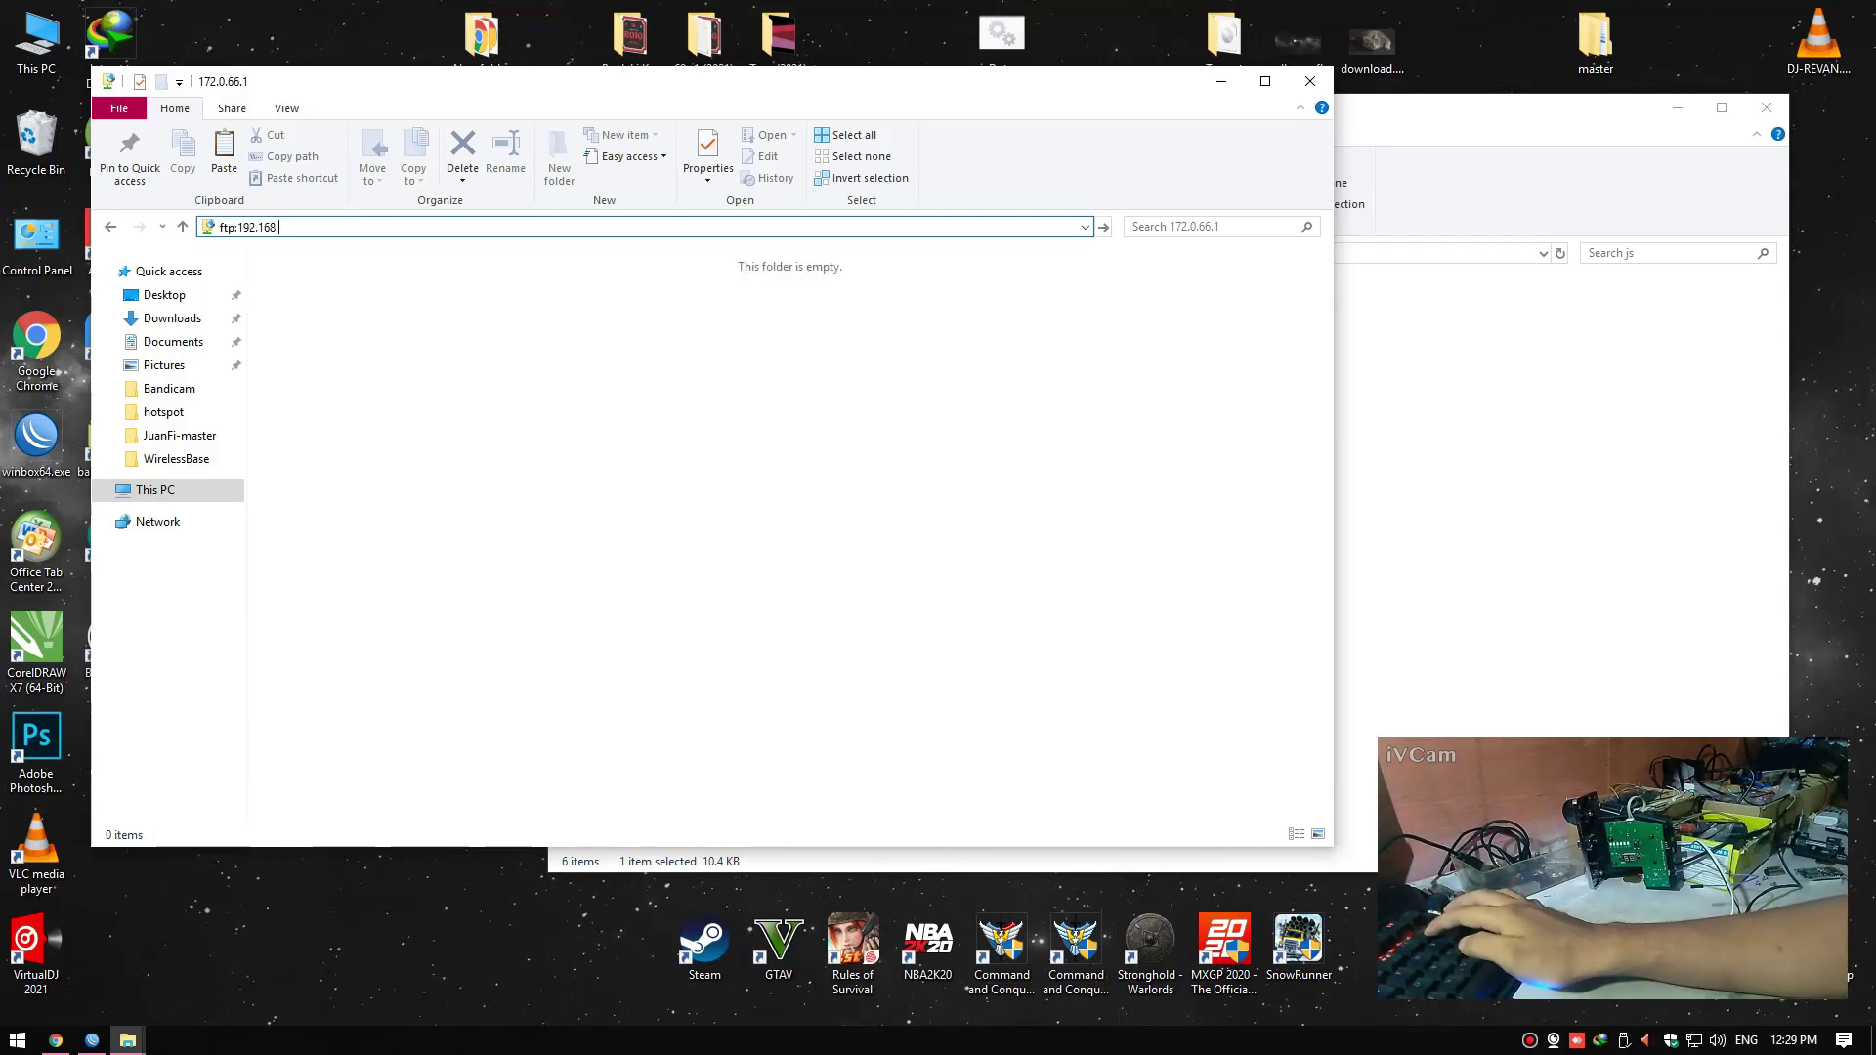
text(6.1)
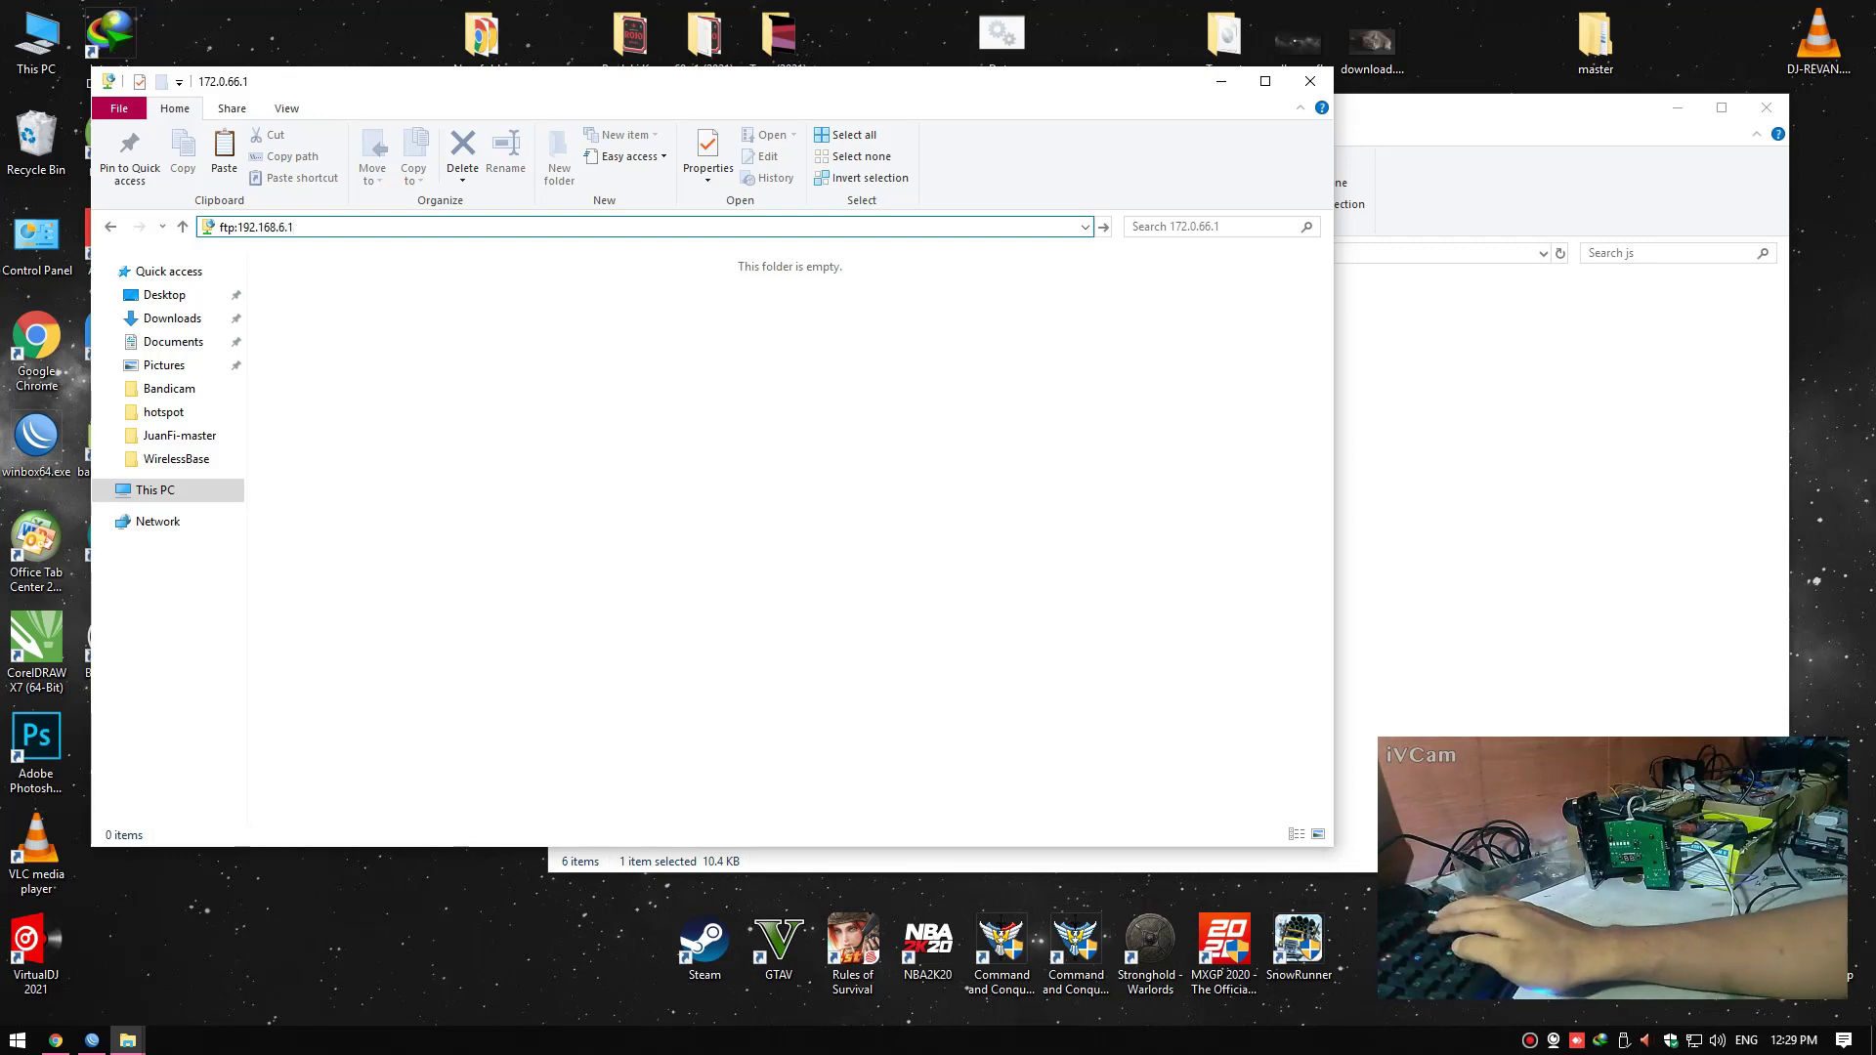
key(Return)
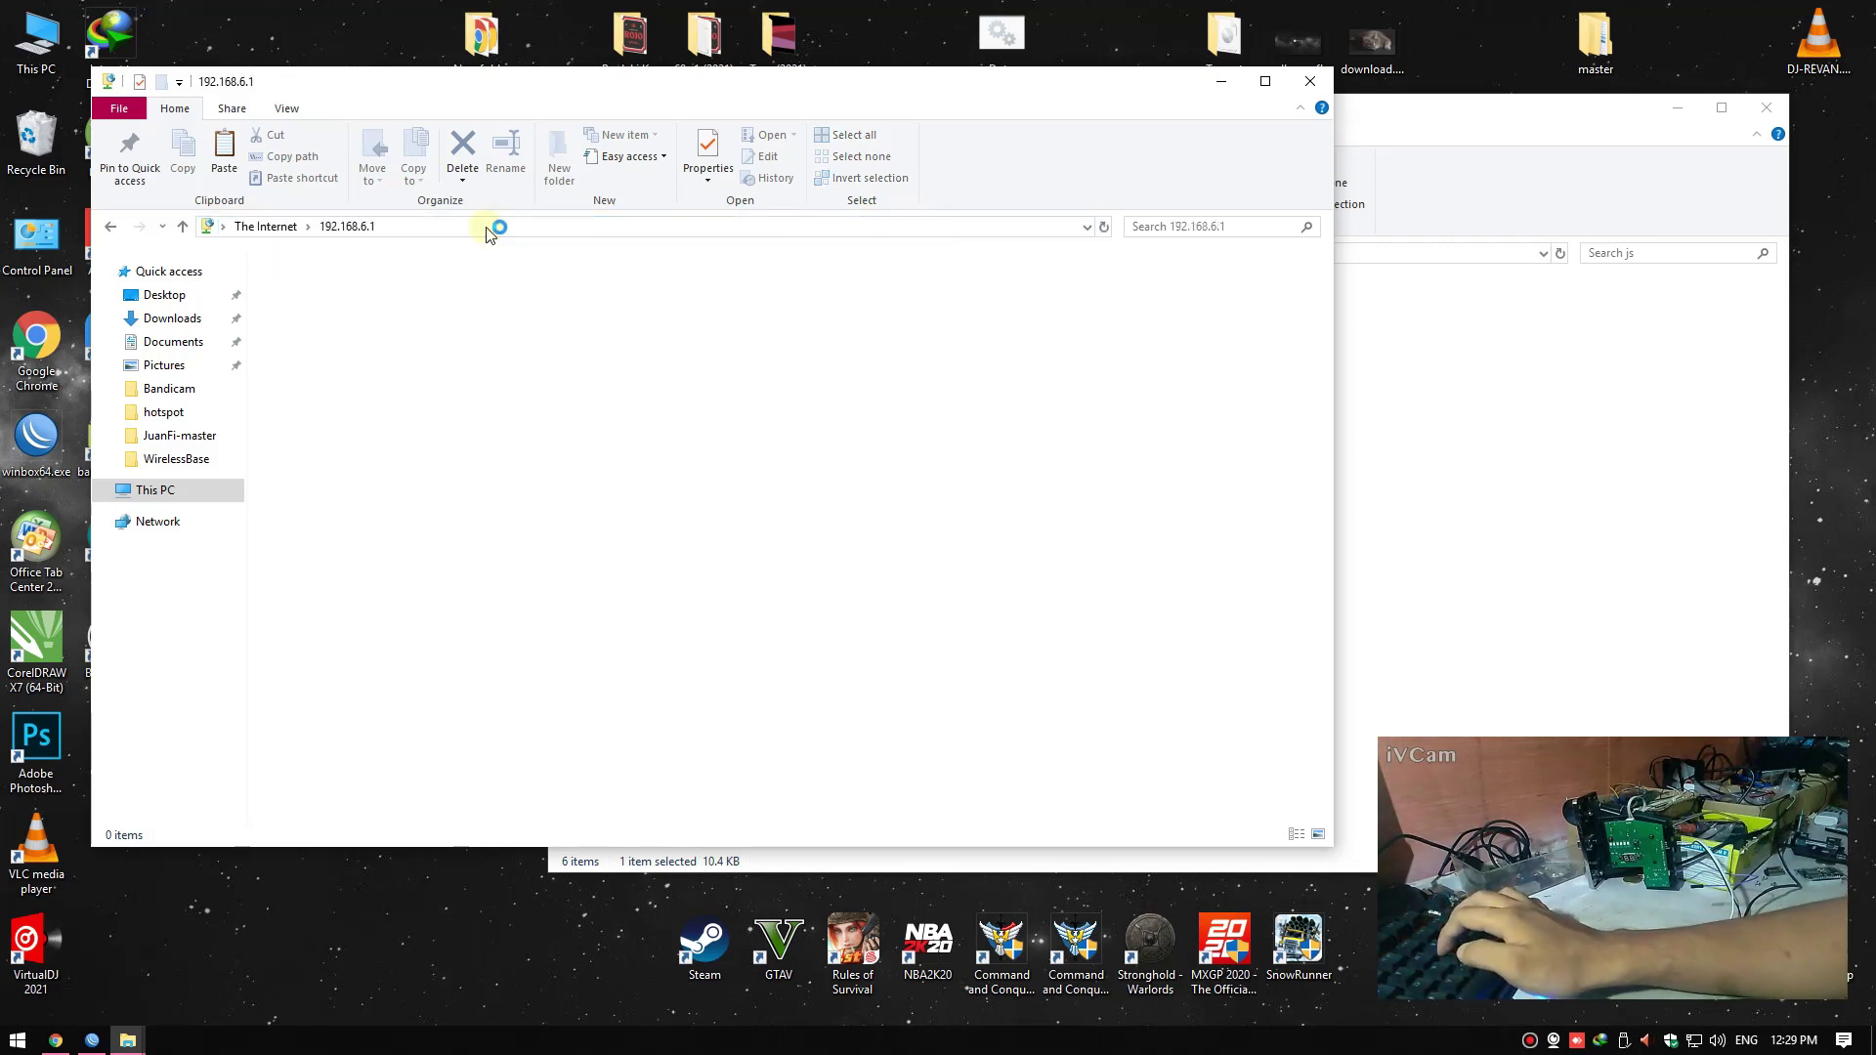
Log in to the router's FTP share and open hotspot > assets > js
text(a)
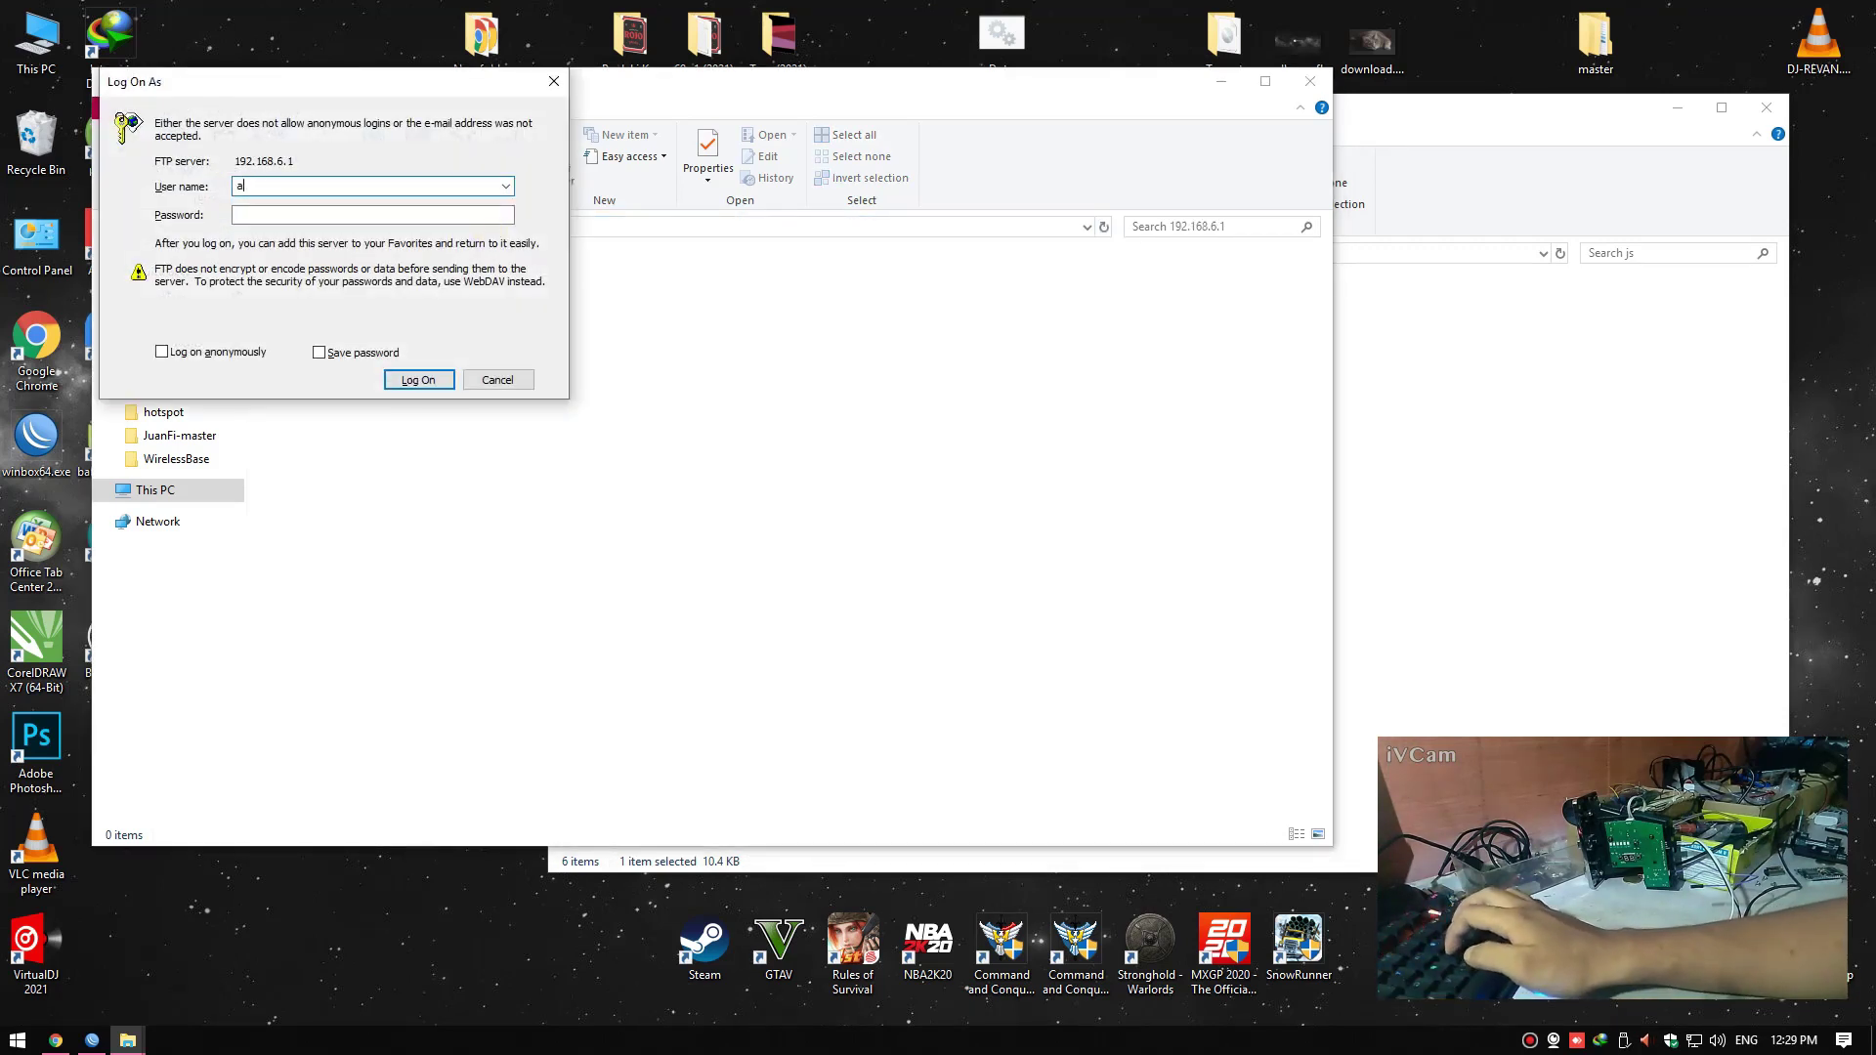
text(dmin)
key(Return)
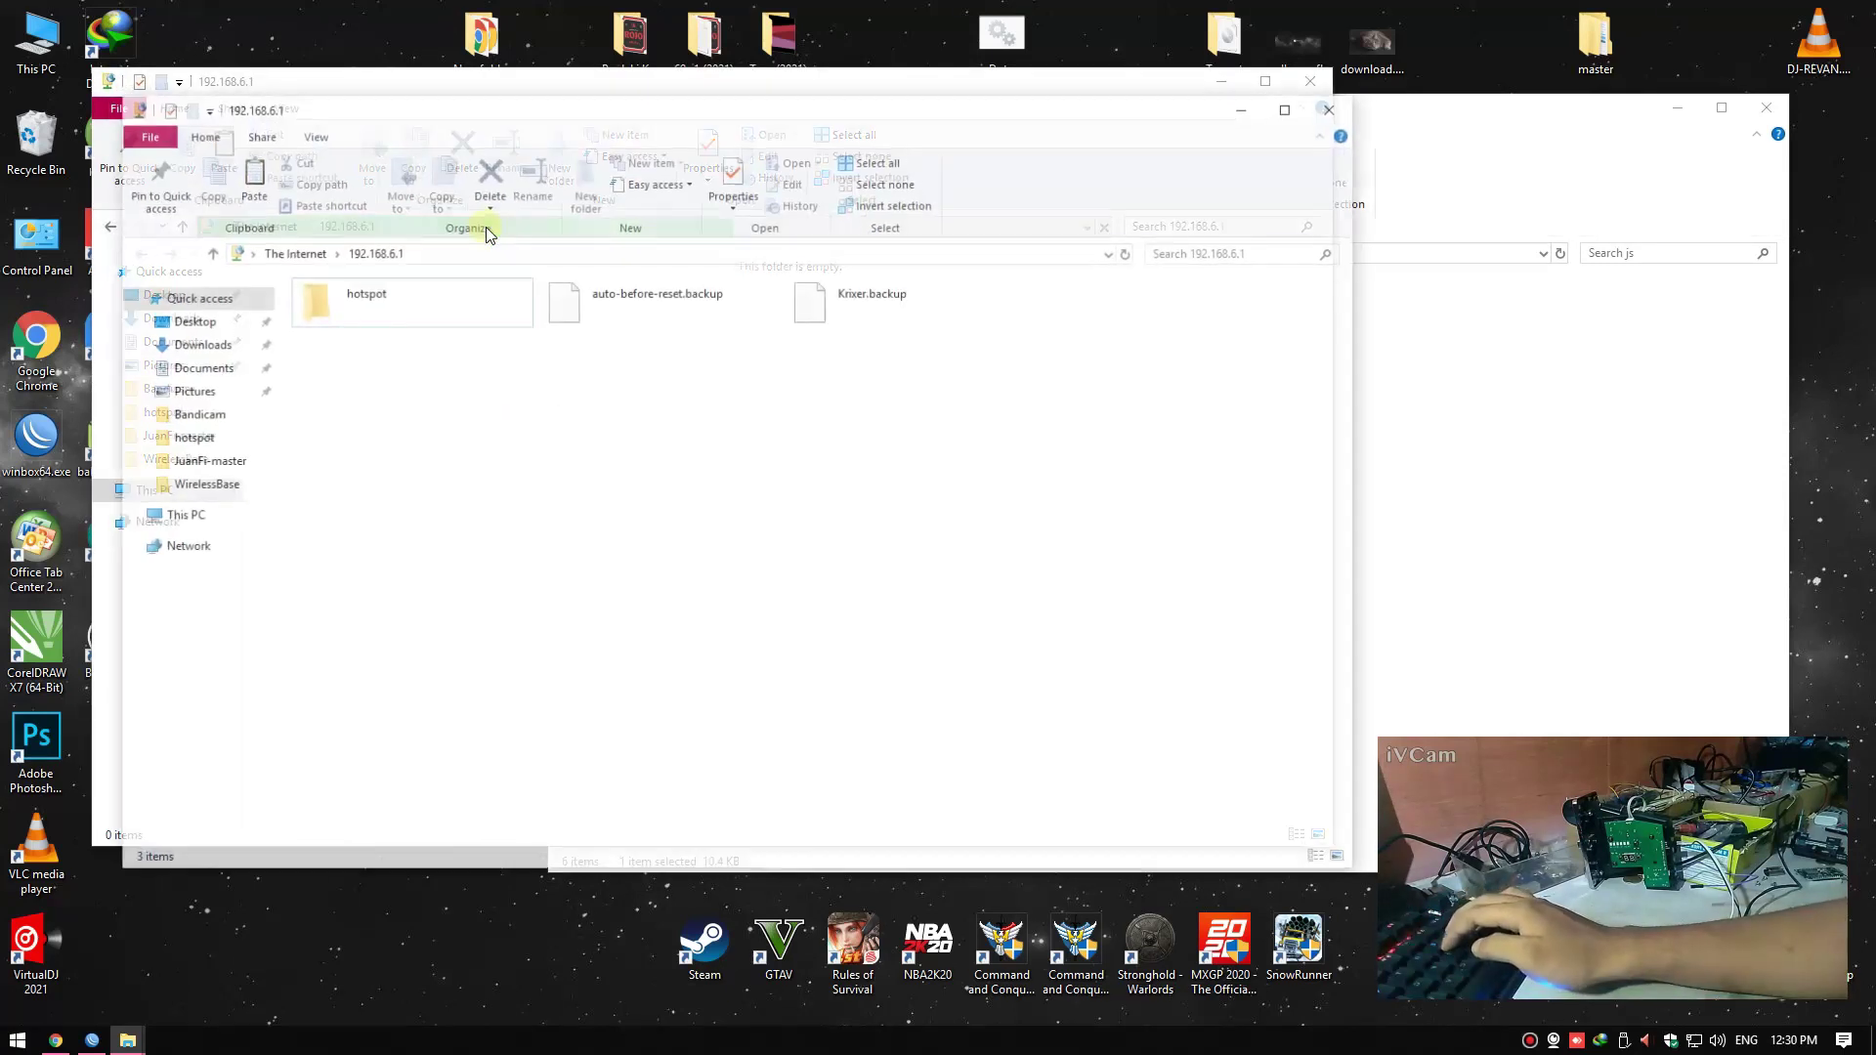
double_click(383, 288)
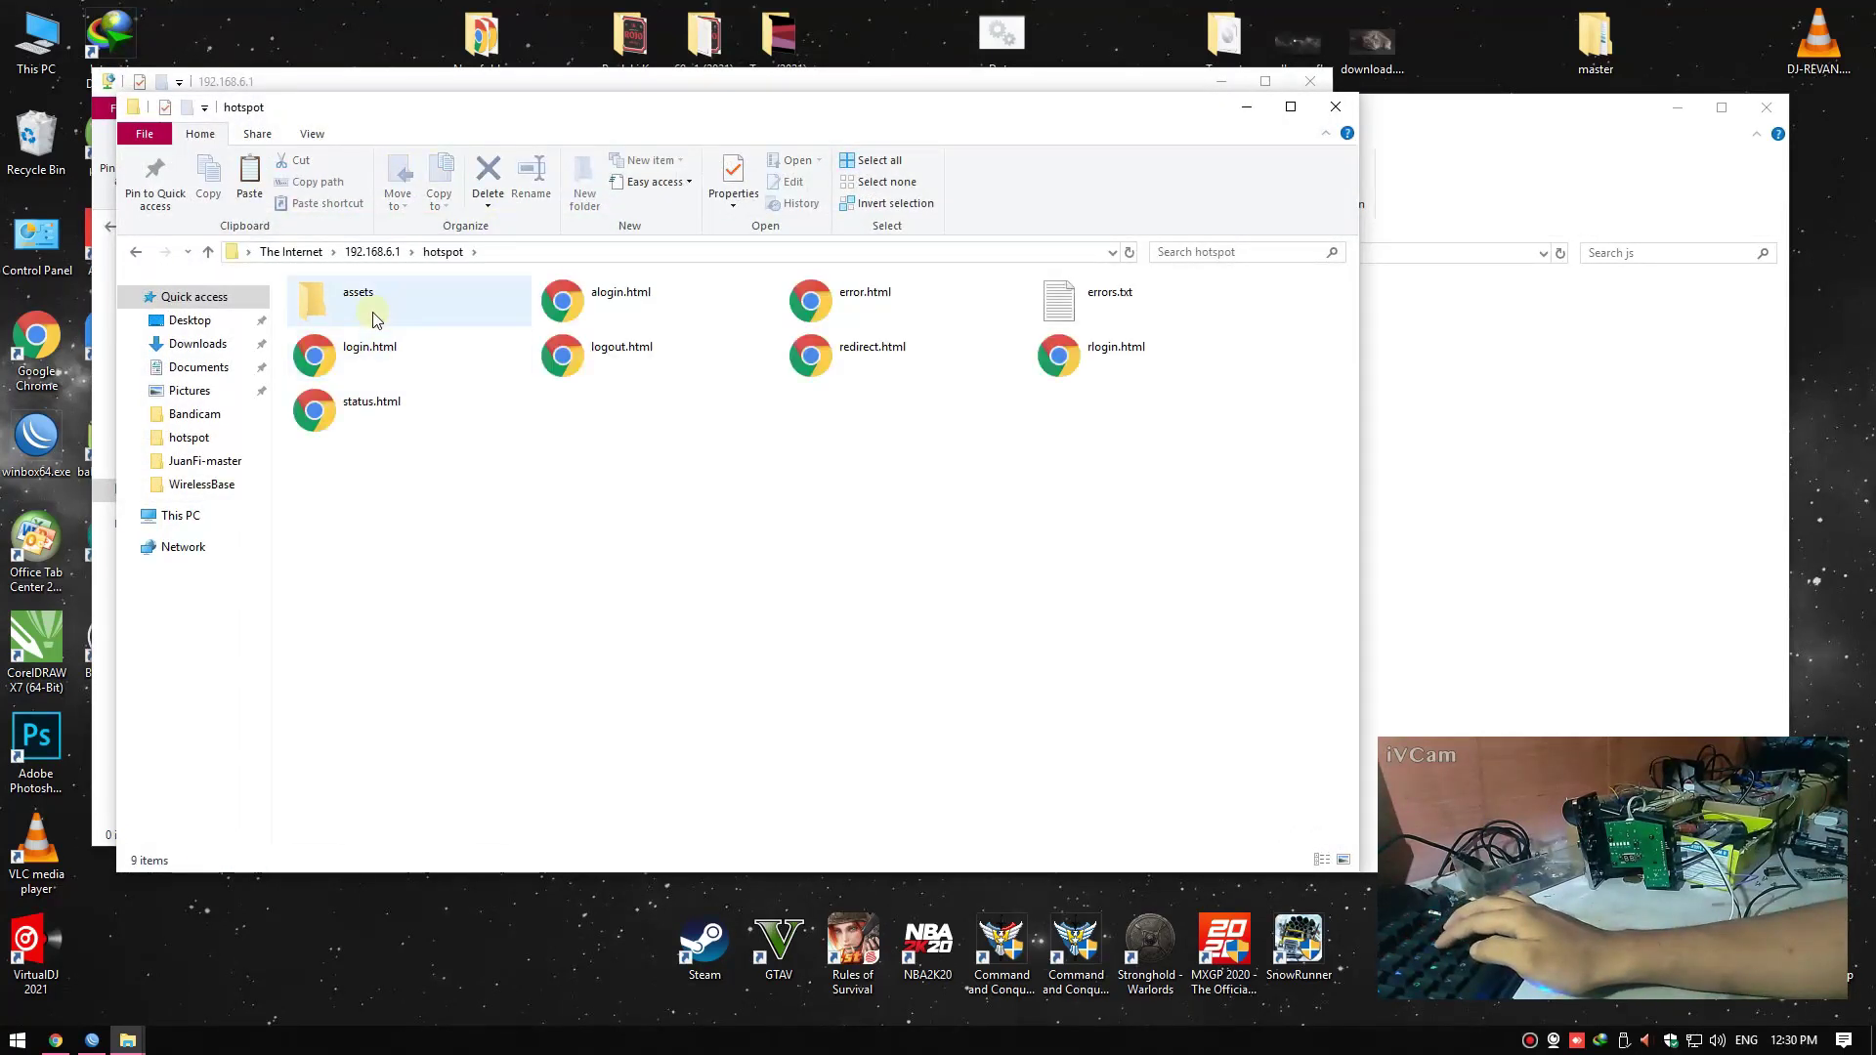
double_click(377, 305)
double_click(642, 303)
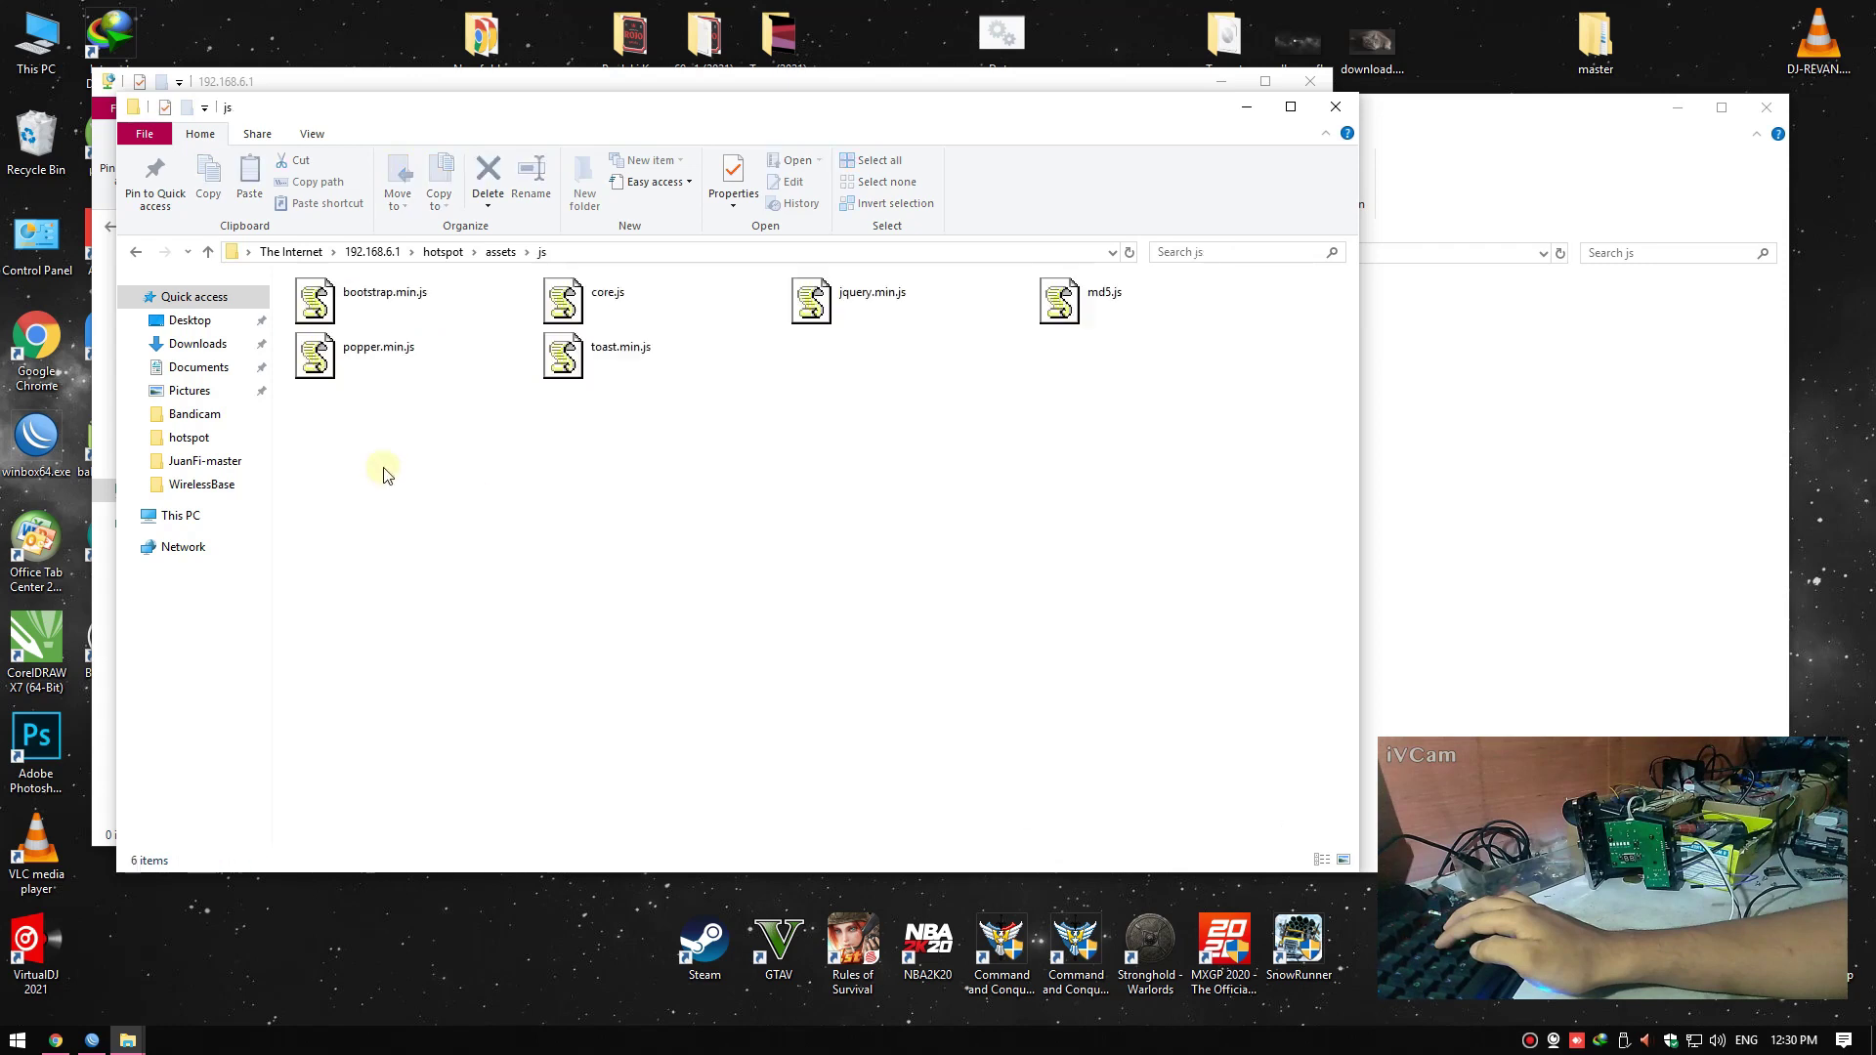
Paste core.js into the js folder, replacing the existing copy
right_click(677, 431)
click(695, 539)
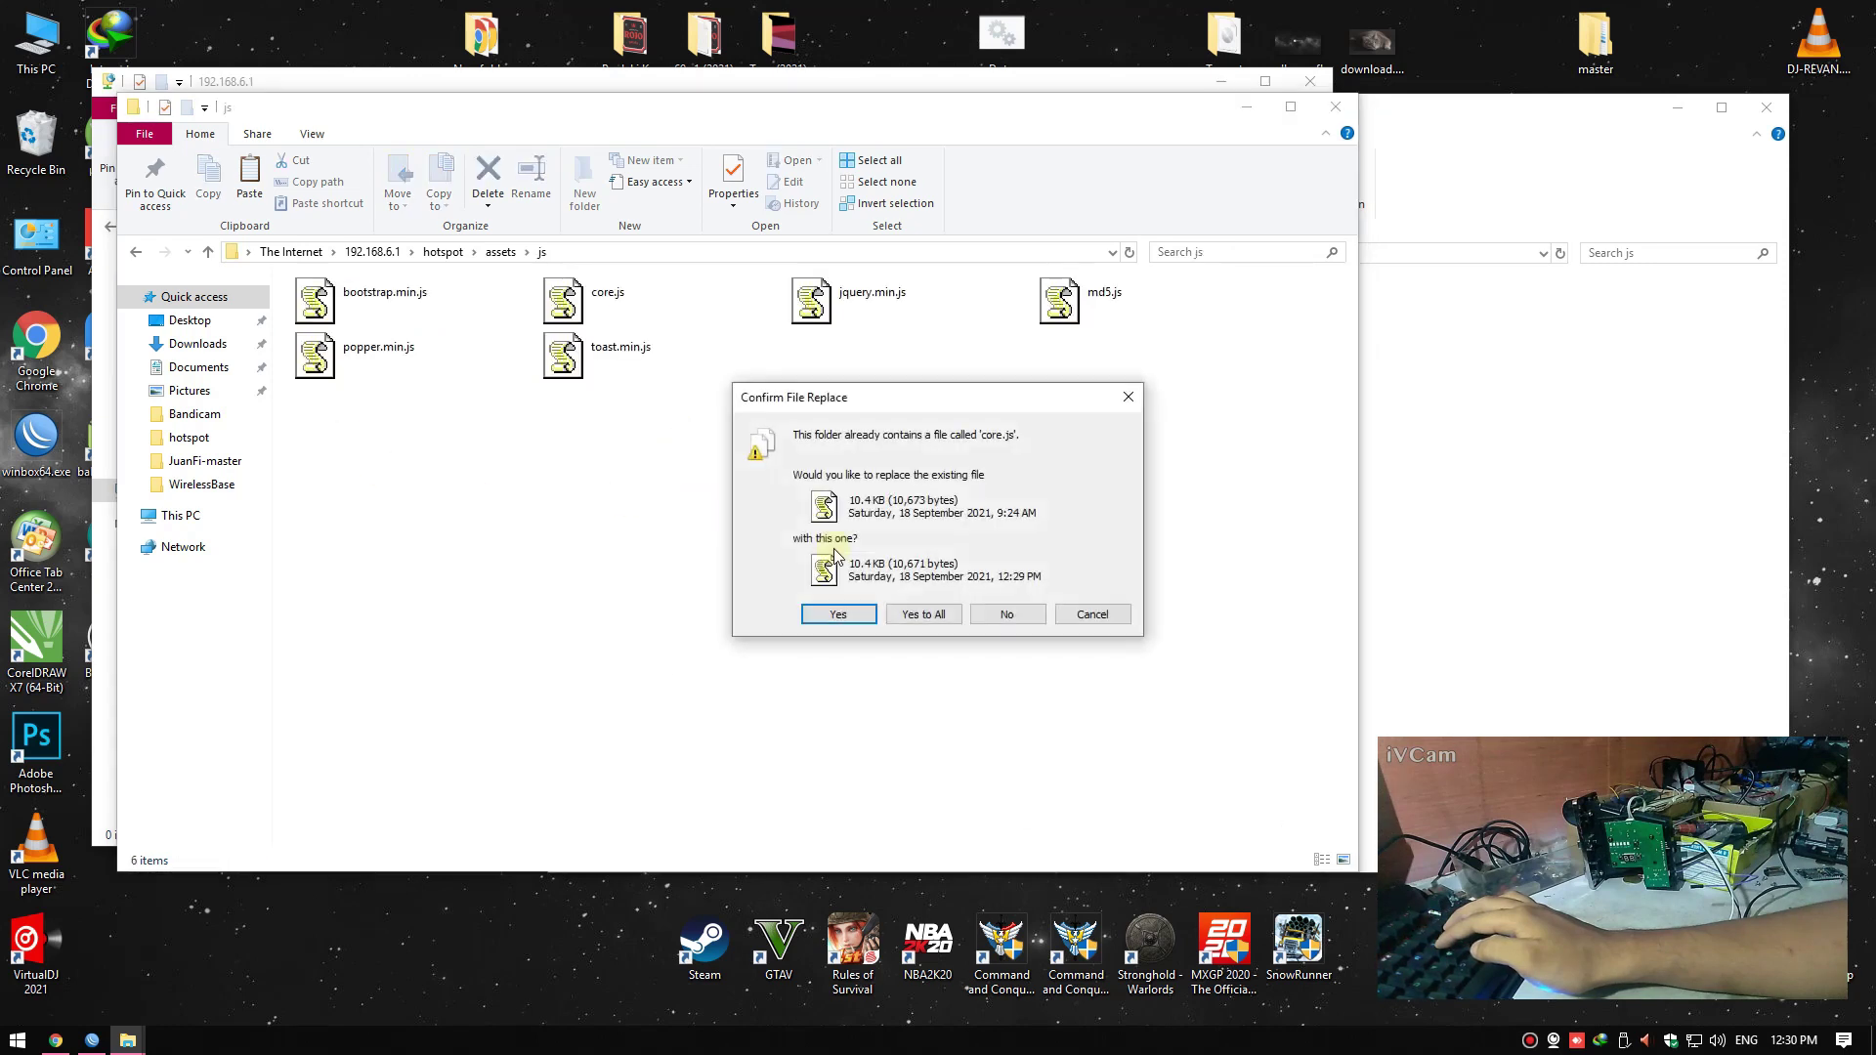
click(838, 614)
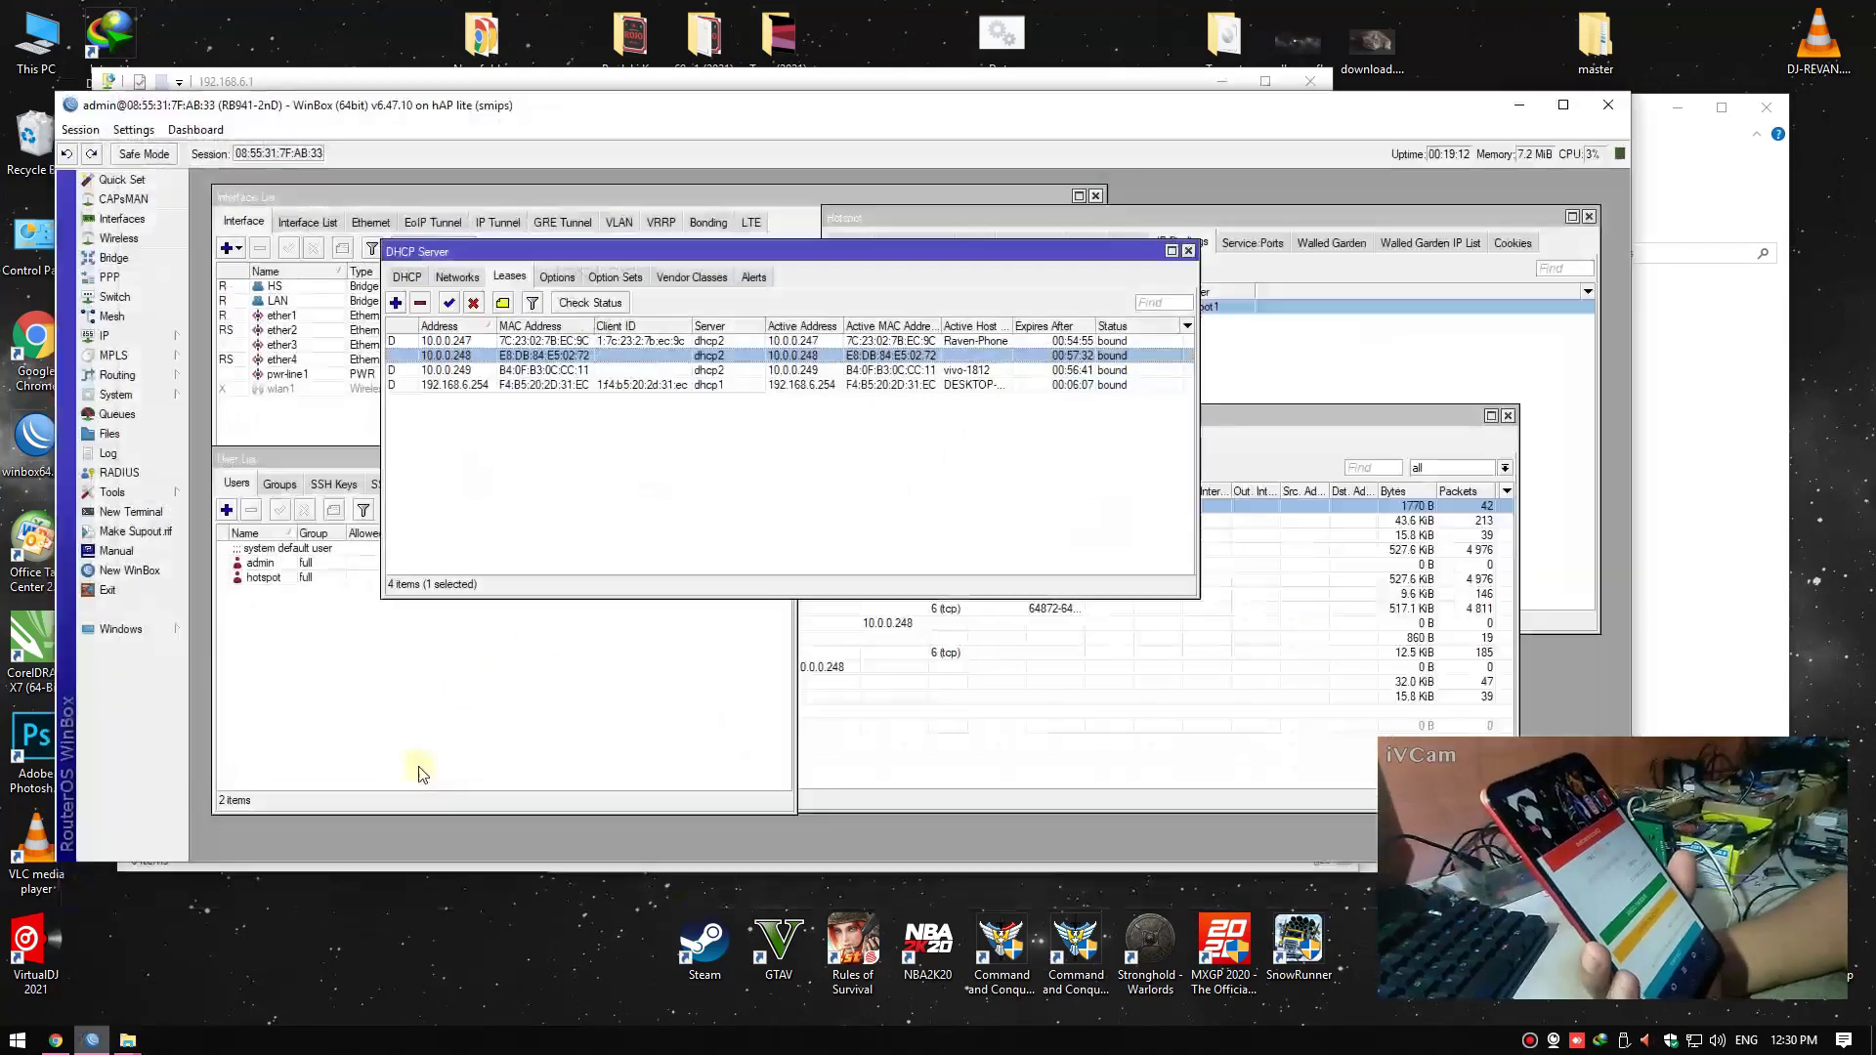
Bring WinBox's user list forward, then move the local js folder window aside
click(92, 1040)
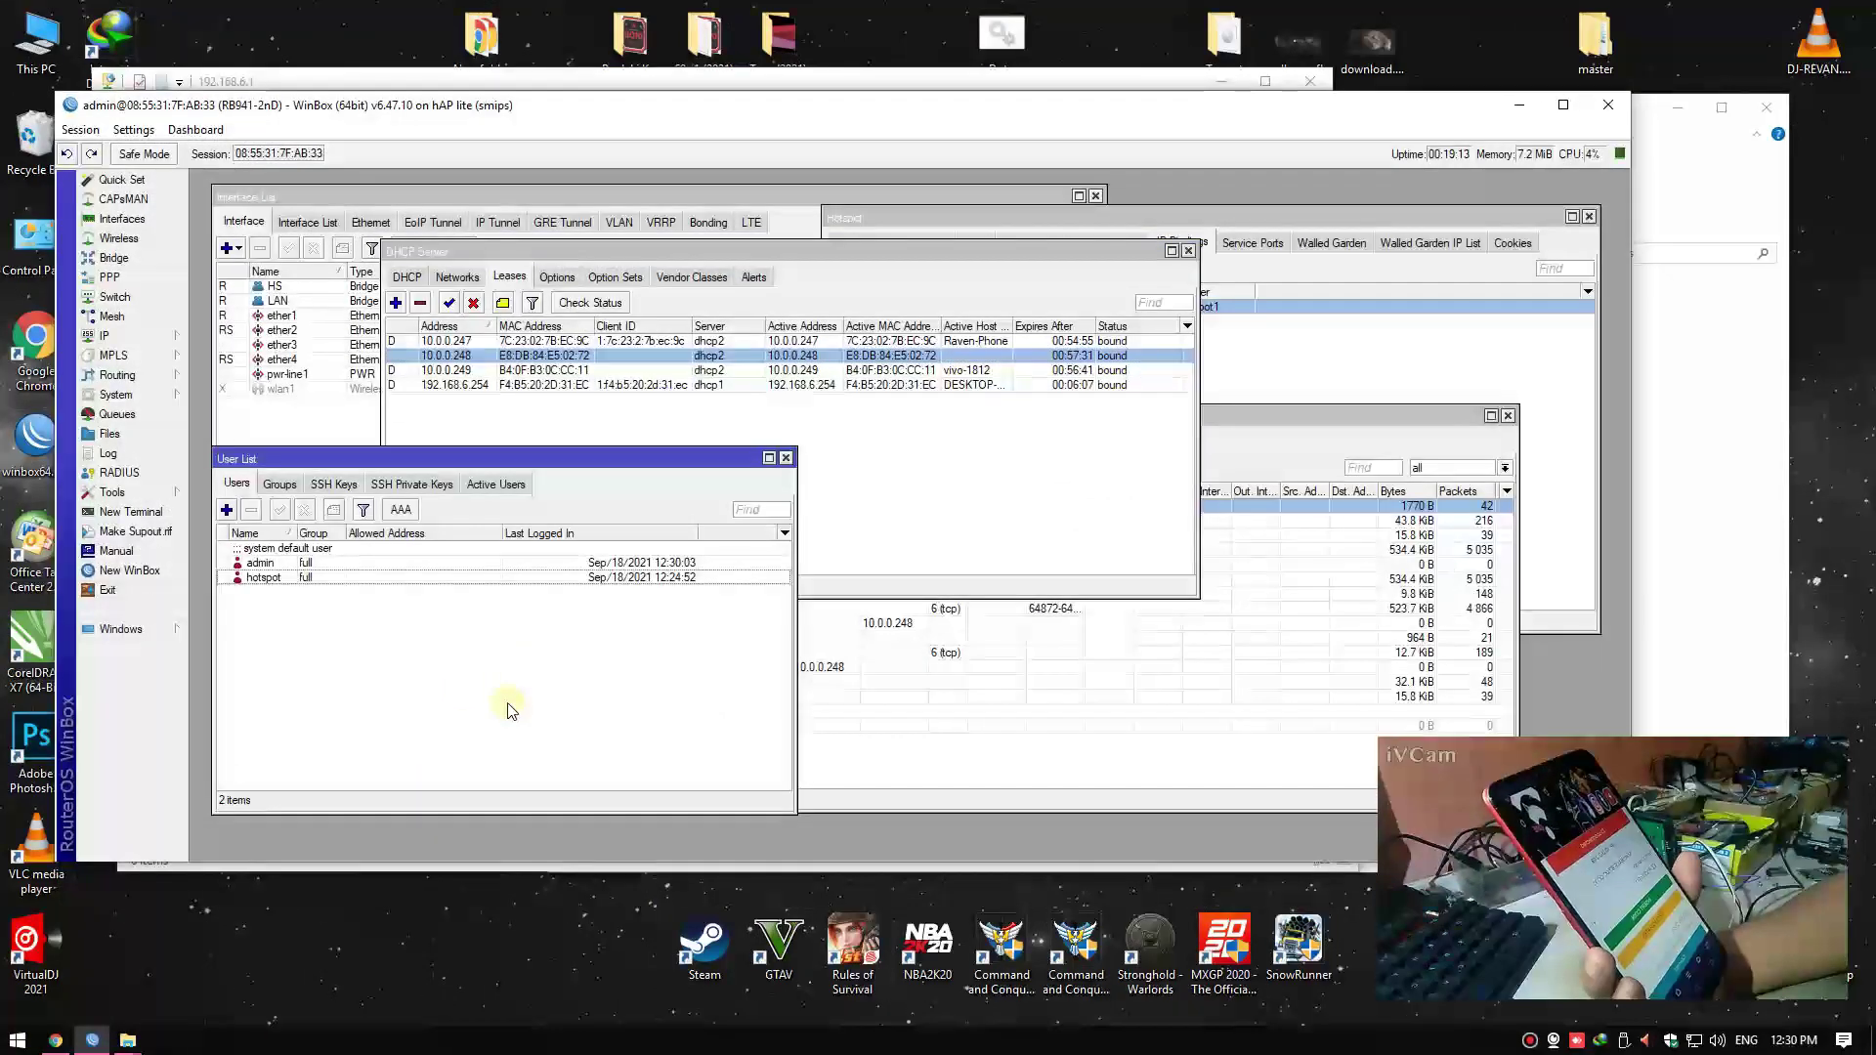
click(588, 577)
click(614, 612)
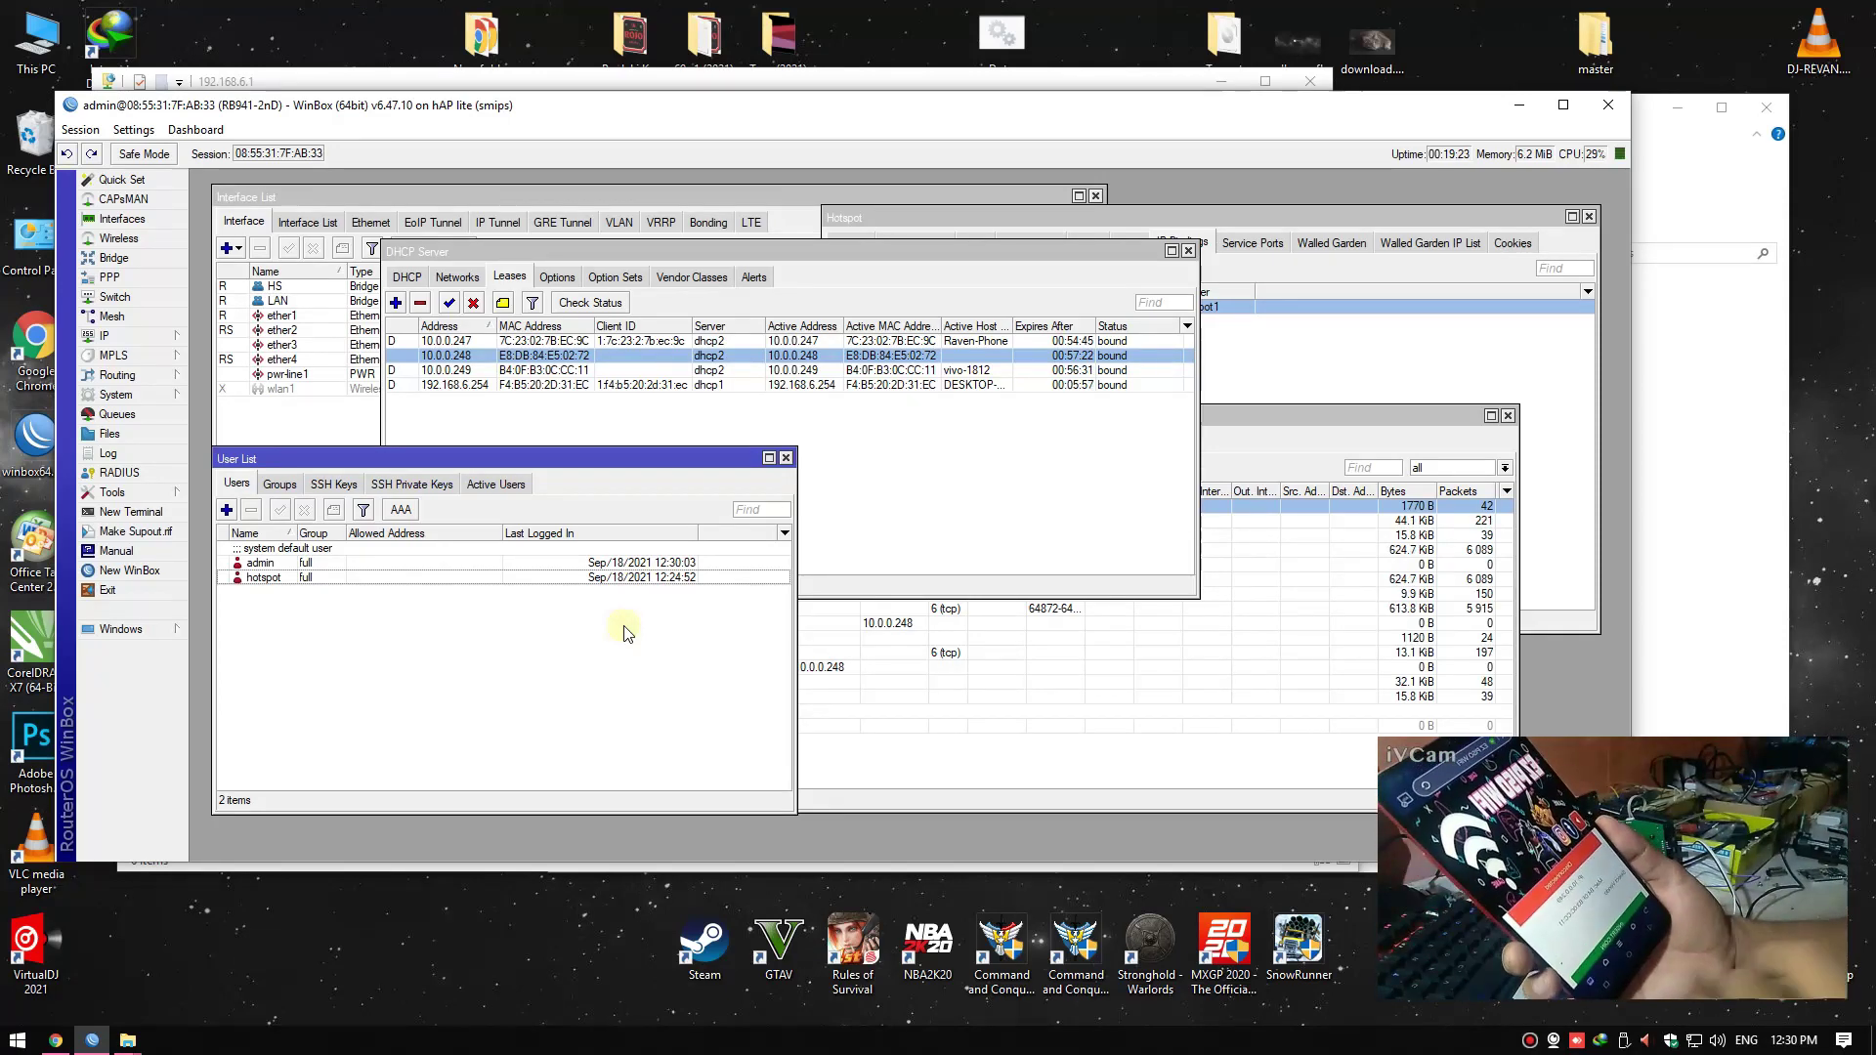
click(1735, 460)
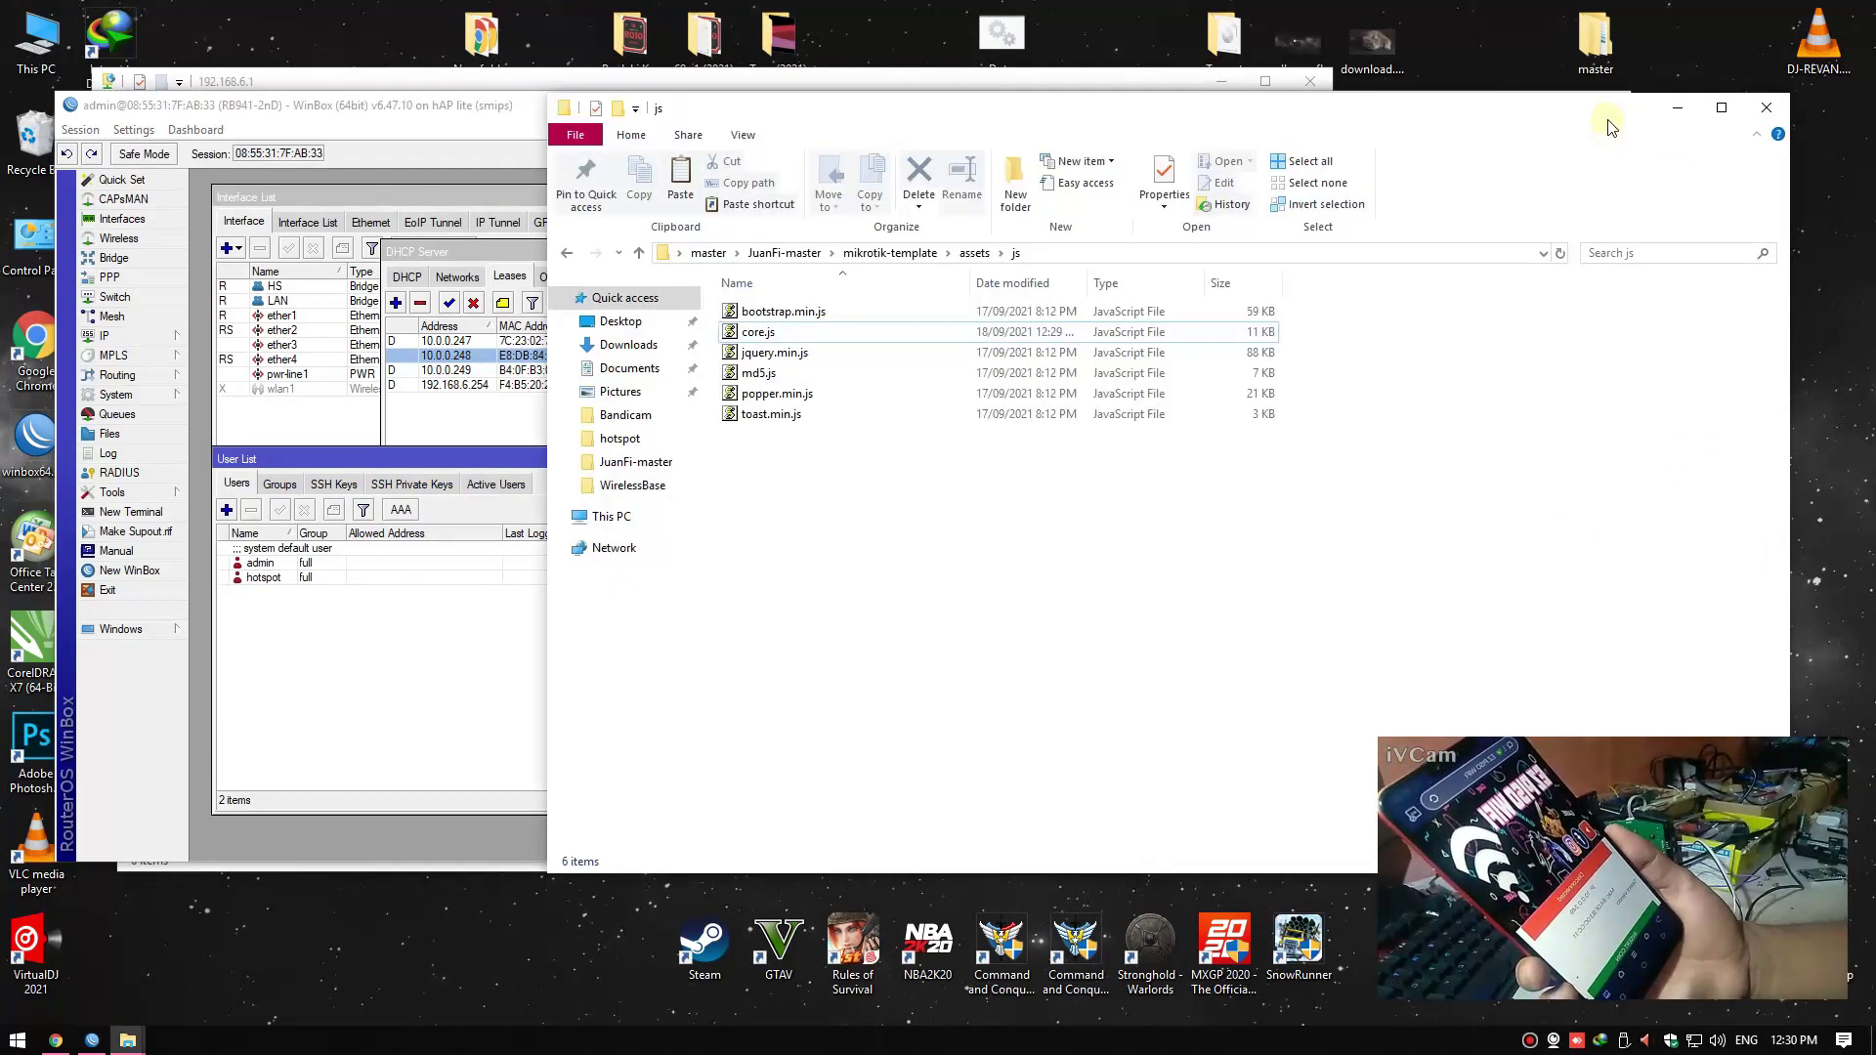
drag(1611, 117, 1476, 67)
Minimise the File Explorer window to reveal WinBox's DHCP leases and user list
click(1543, 58)
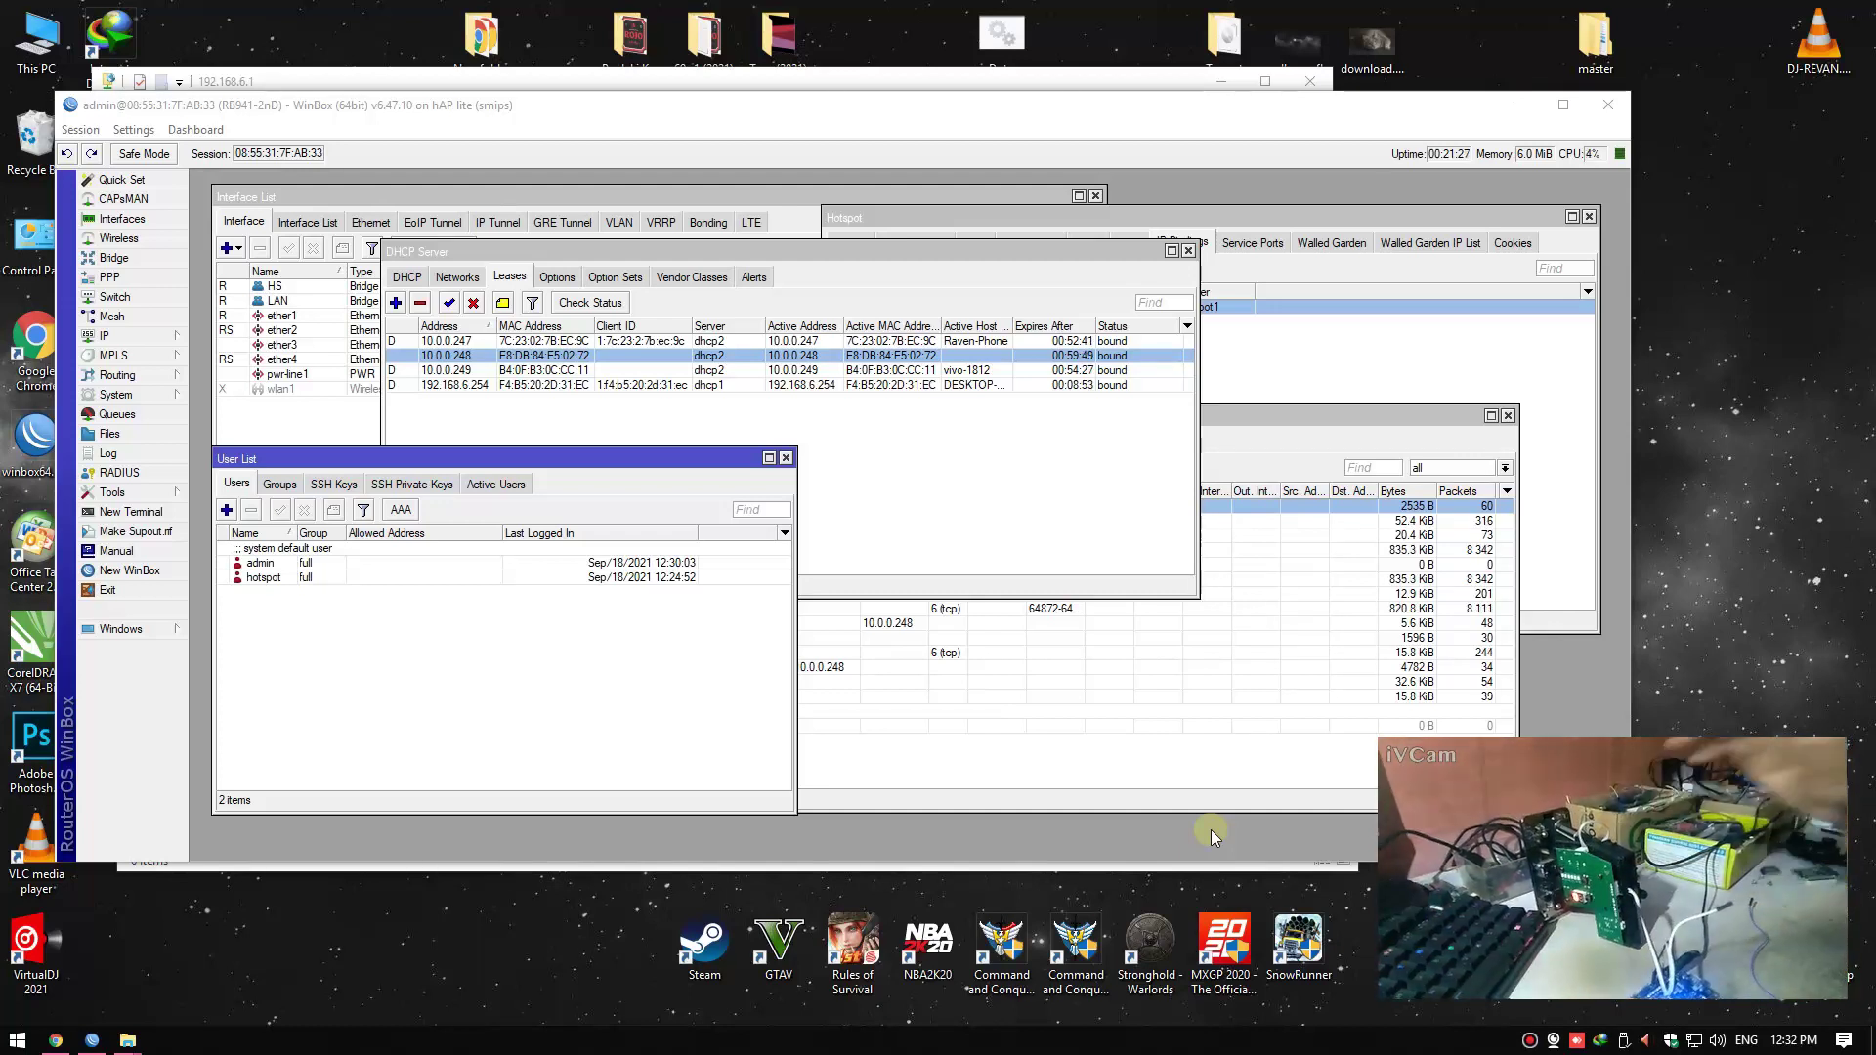
Reload the JuanFi admin page and open System Configuration
click(56, 1040)
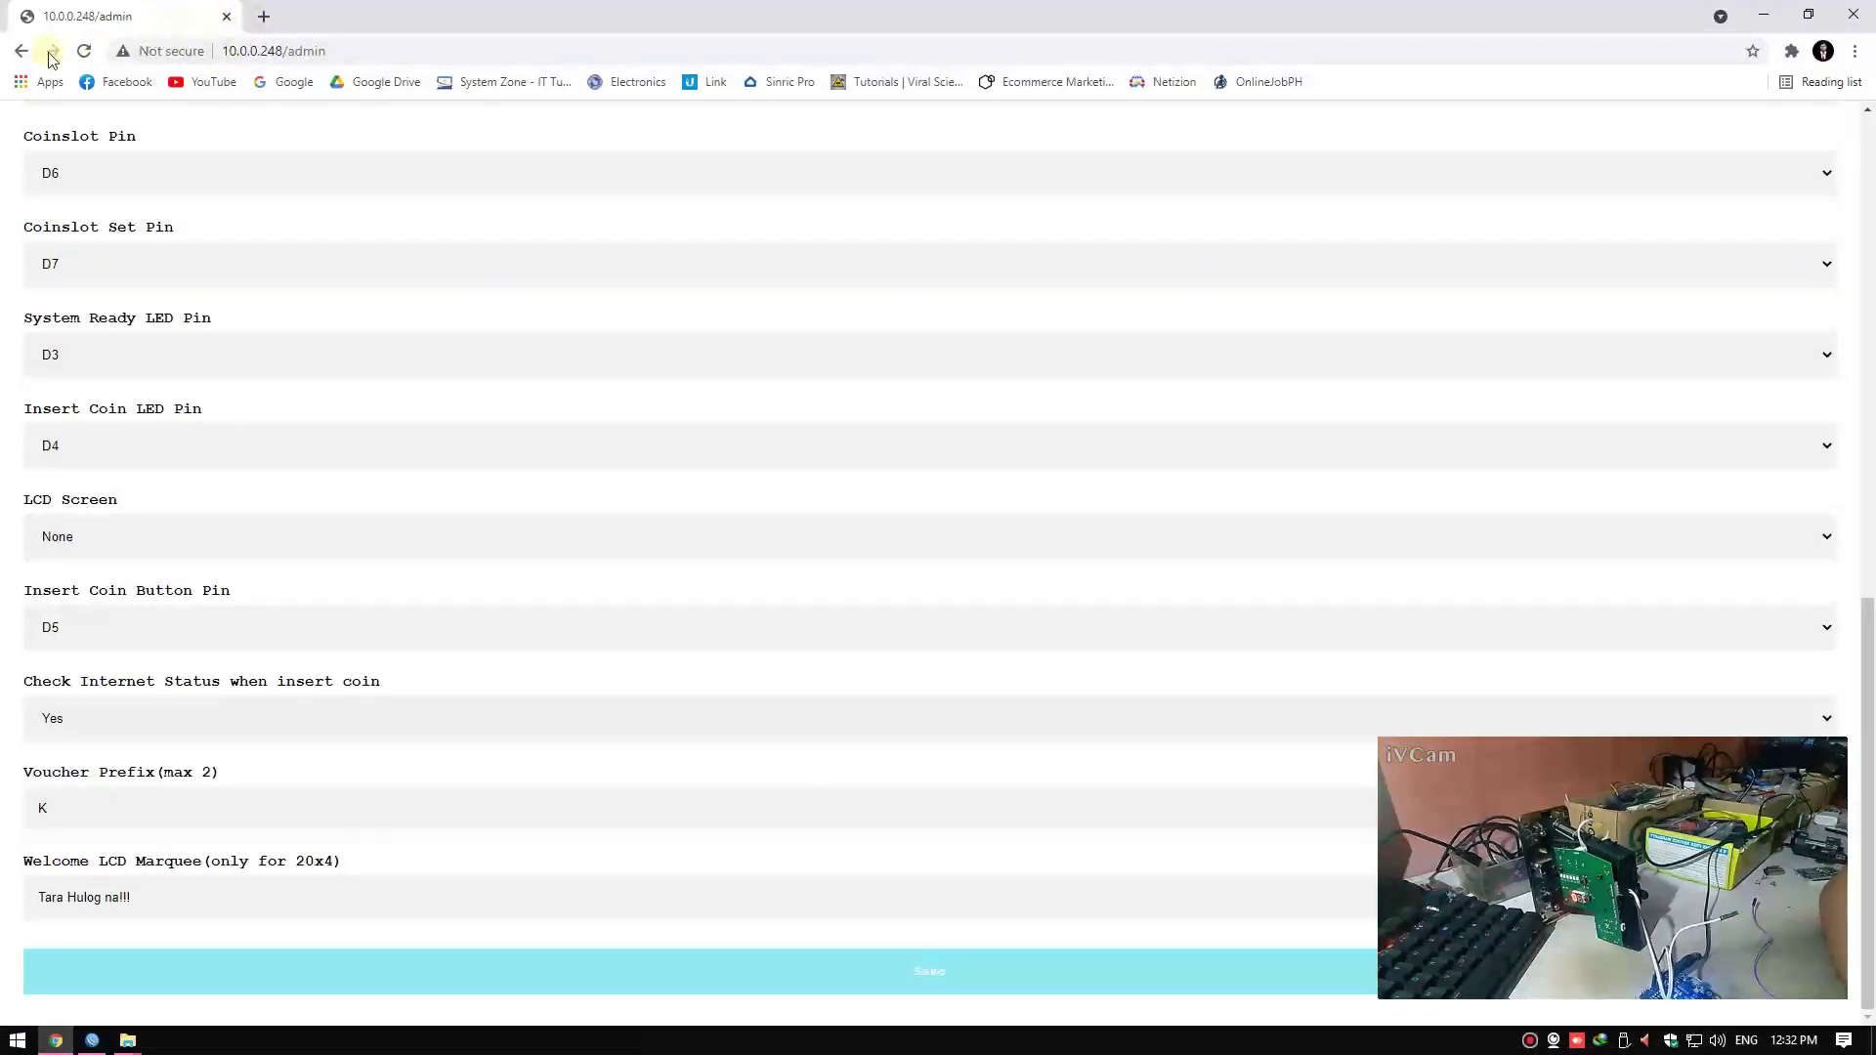
click(84, 51)
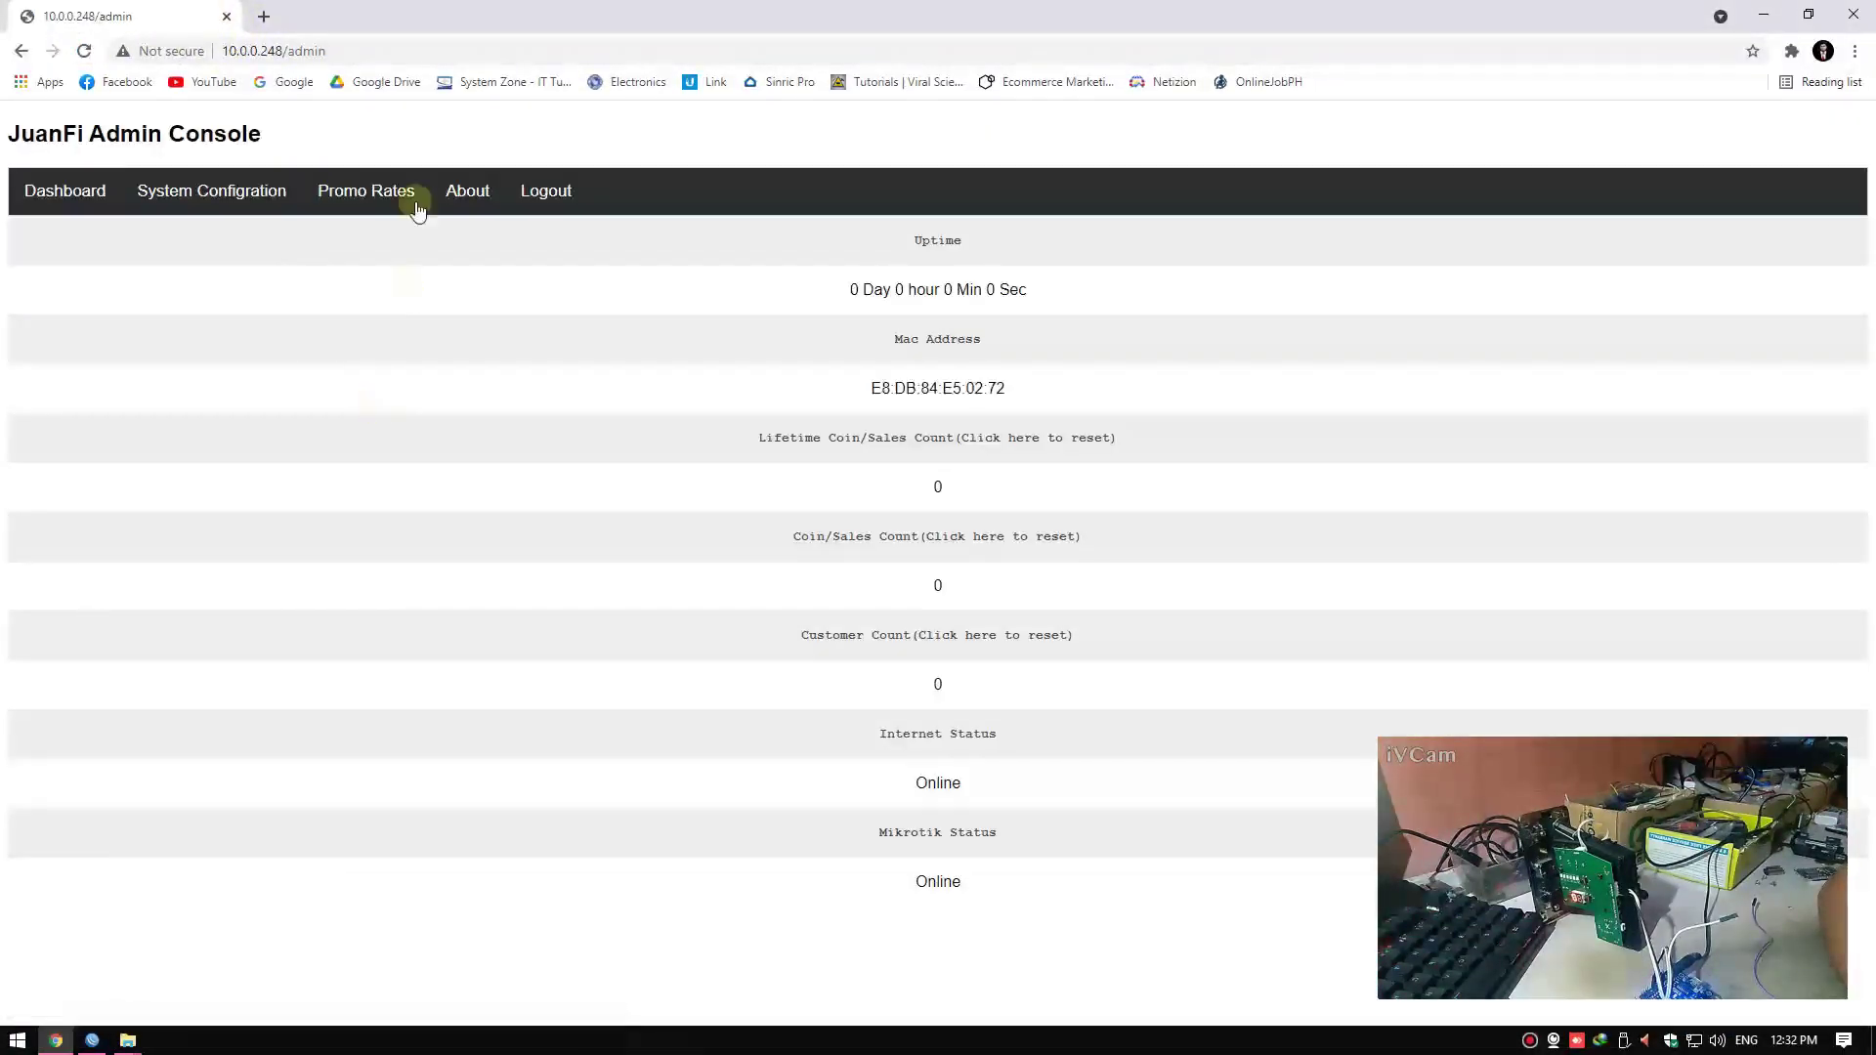
click(176, 194)
Confirm Coinslot Pin remains D6, then close the browser window
scroll(197, 595, down, 5)
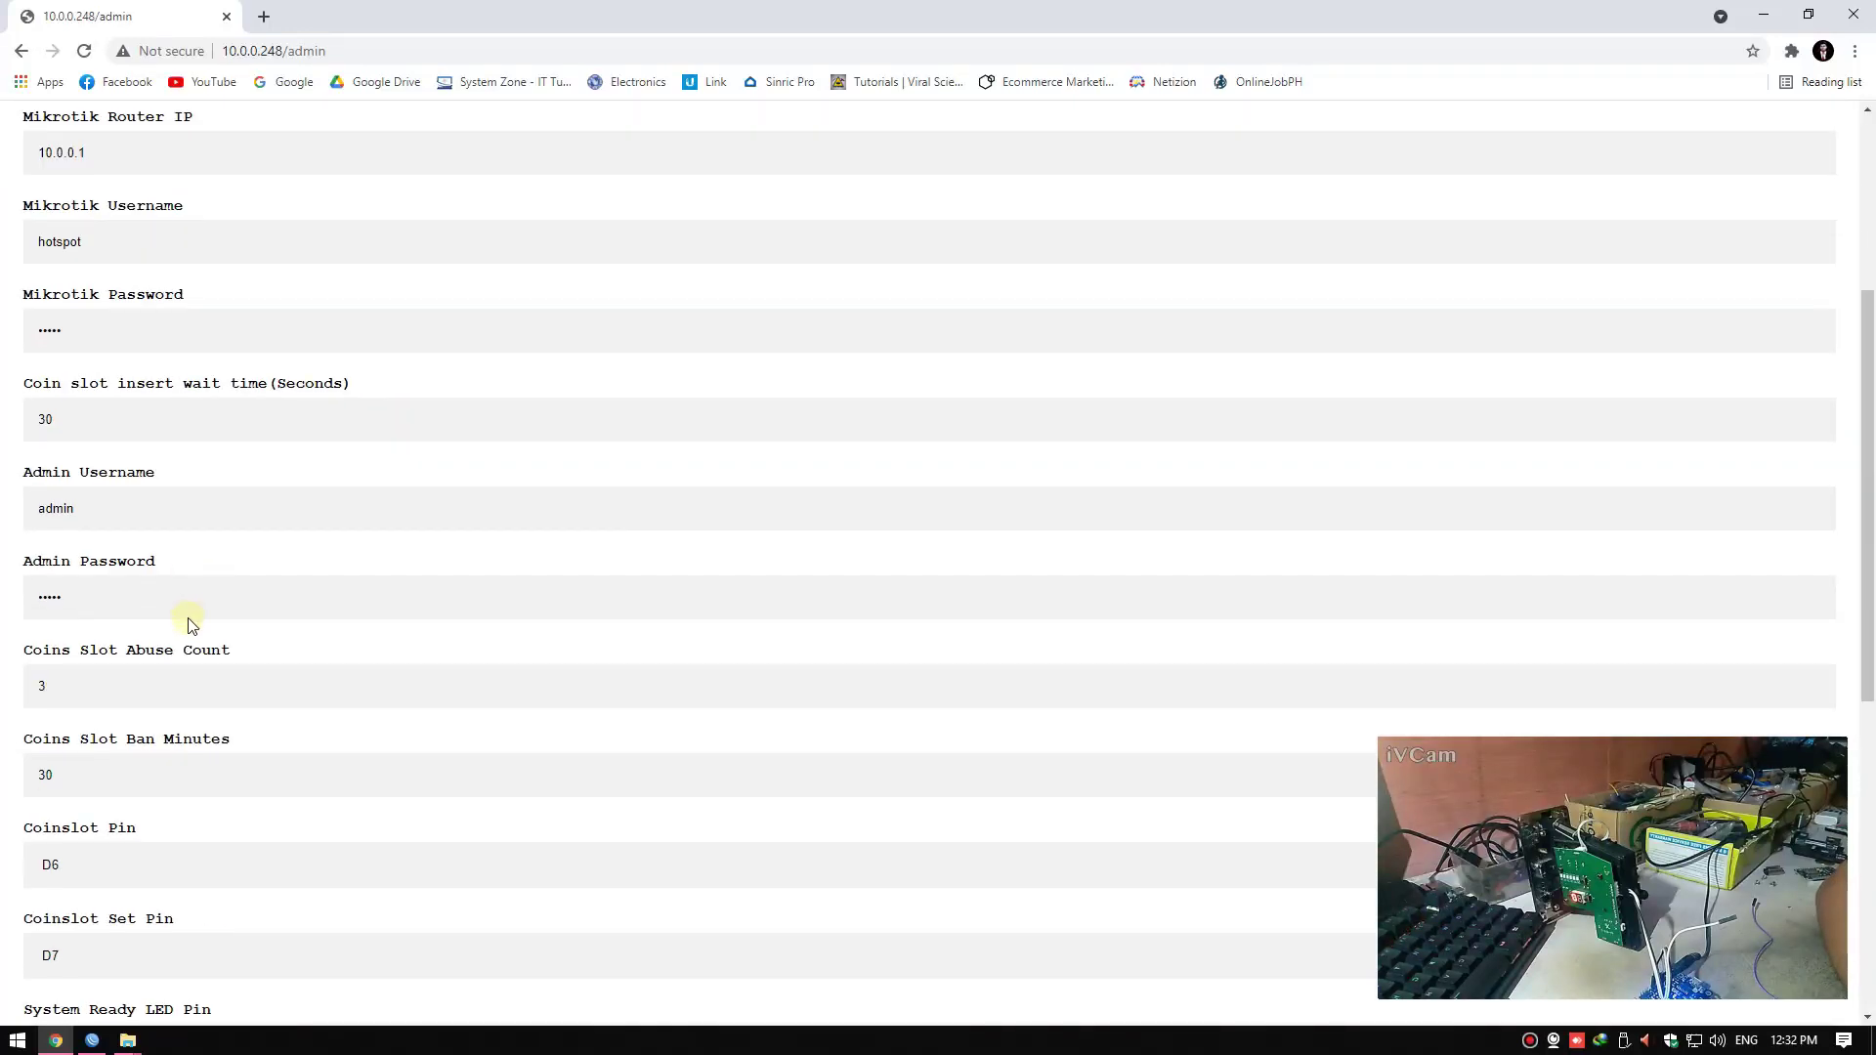
scroll(151, 578, down, 2)
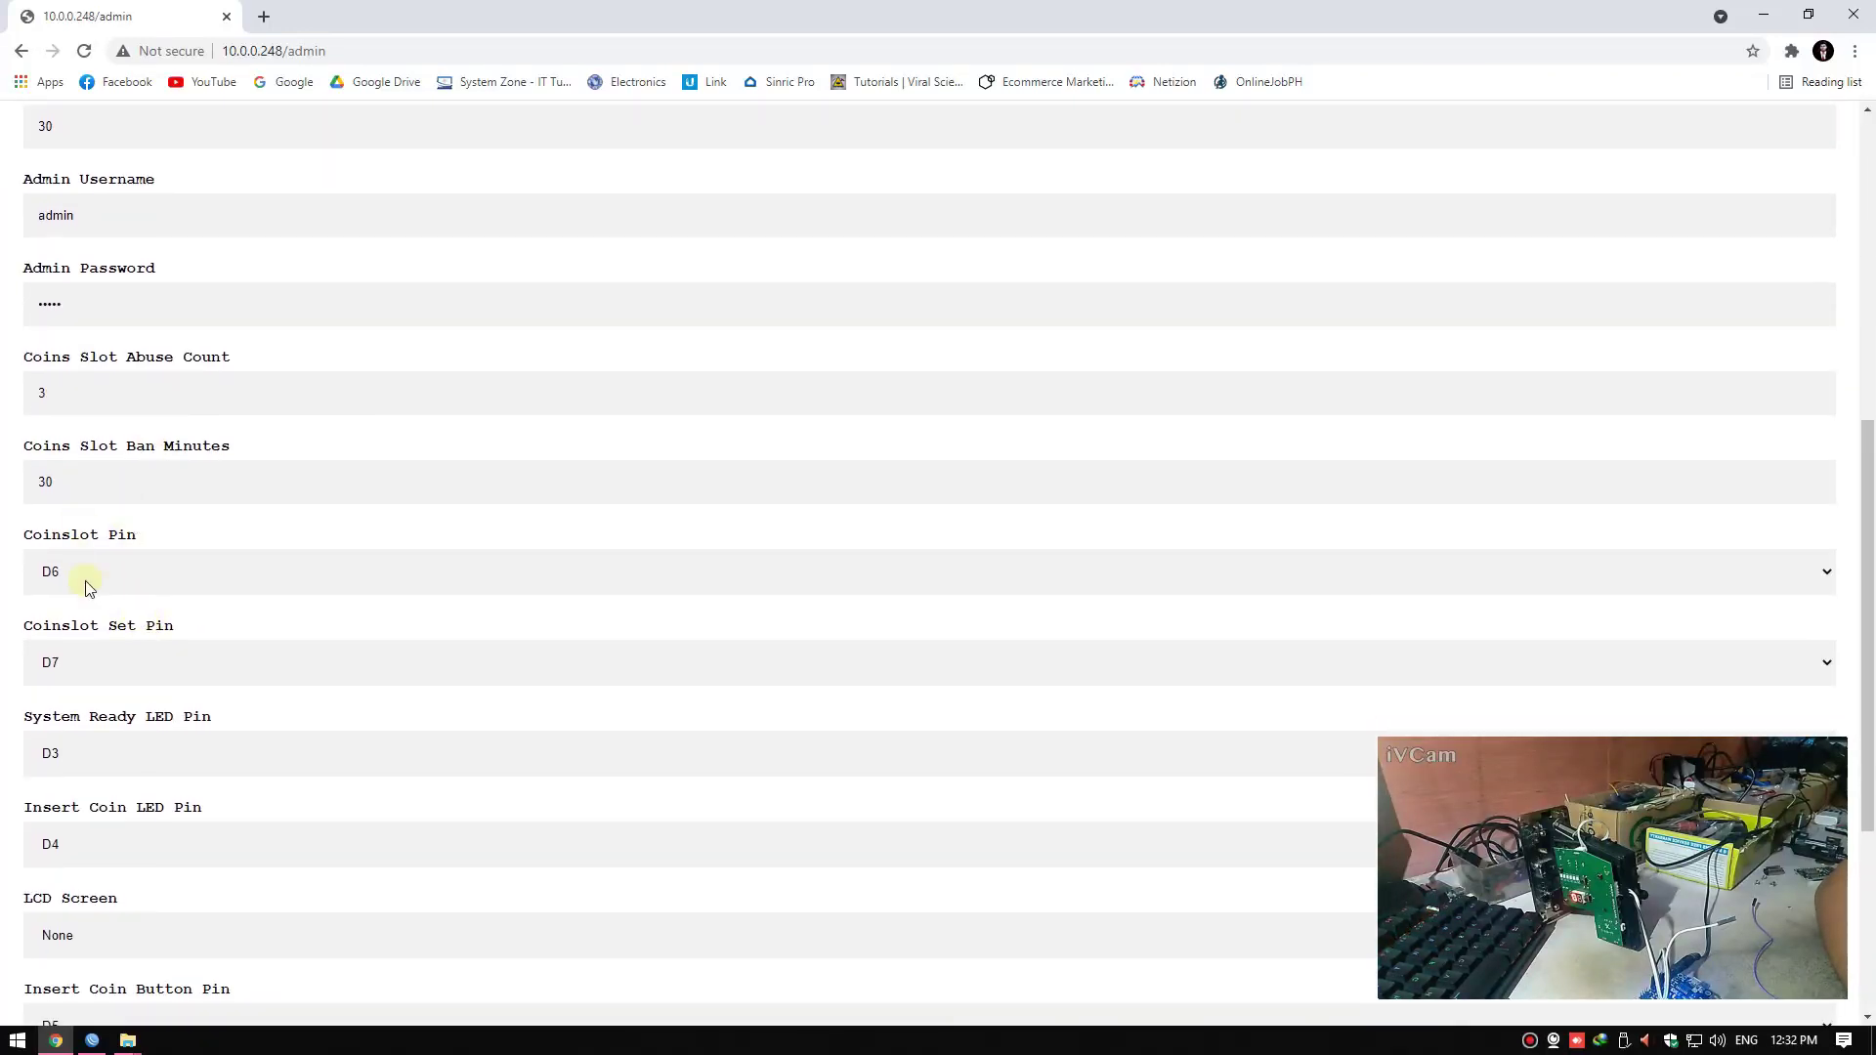
scroll(118, 596, down, 1)
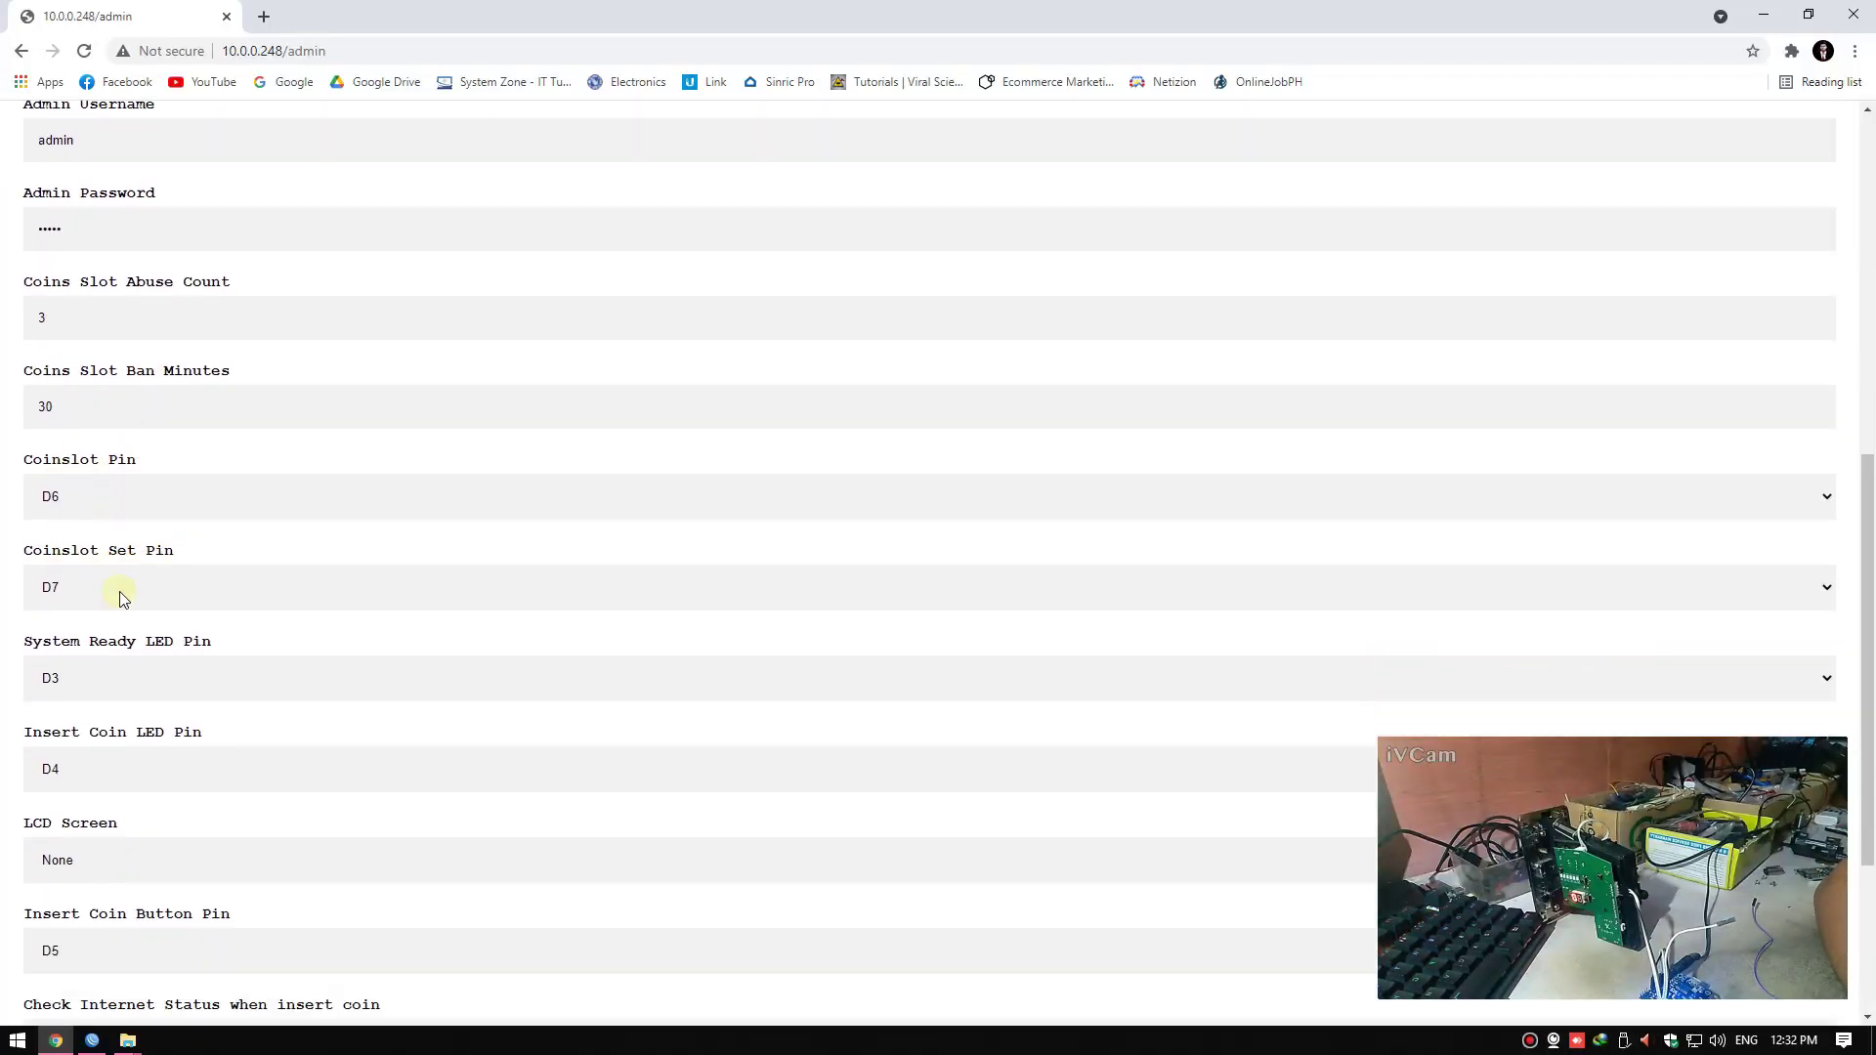
click(98, 471)
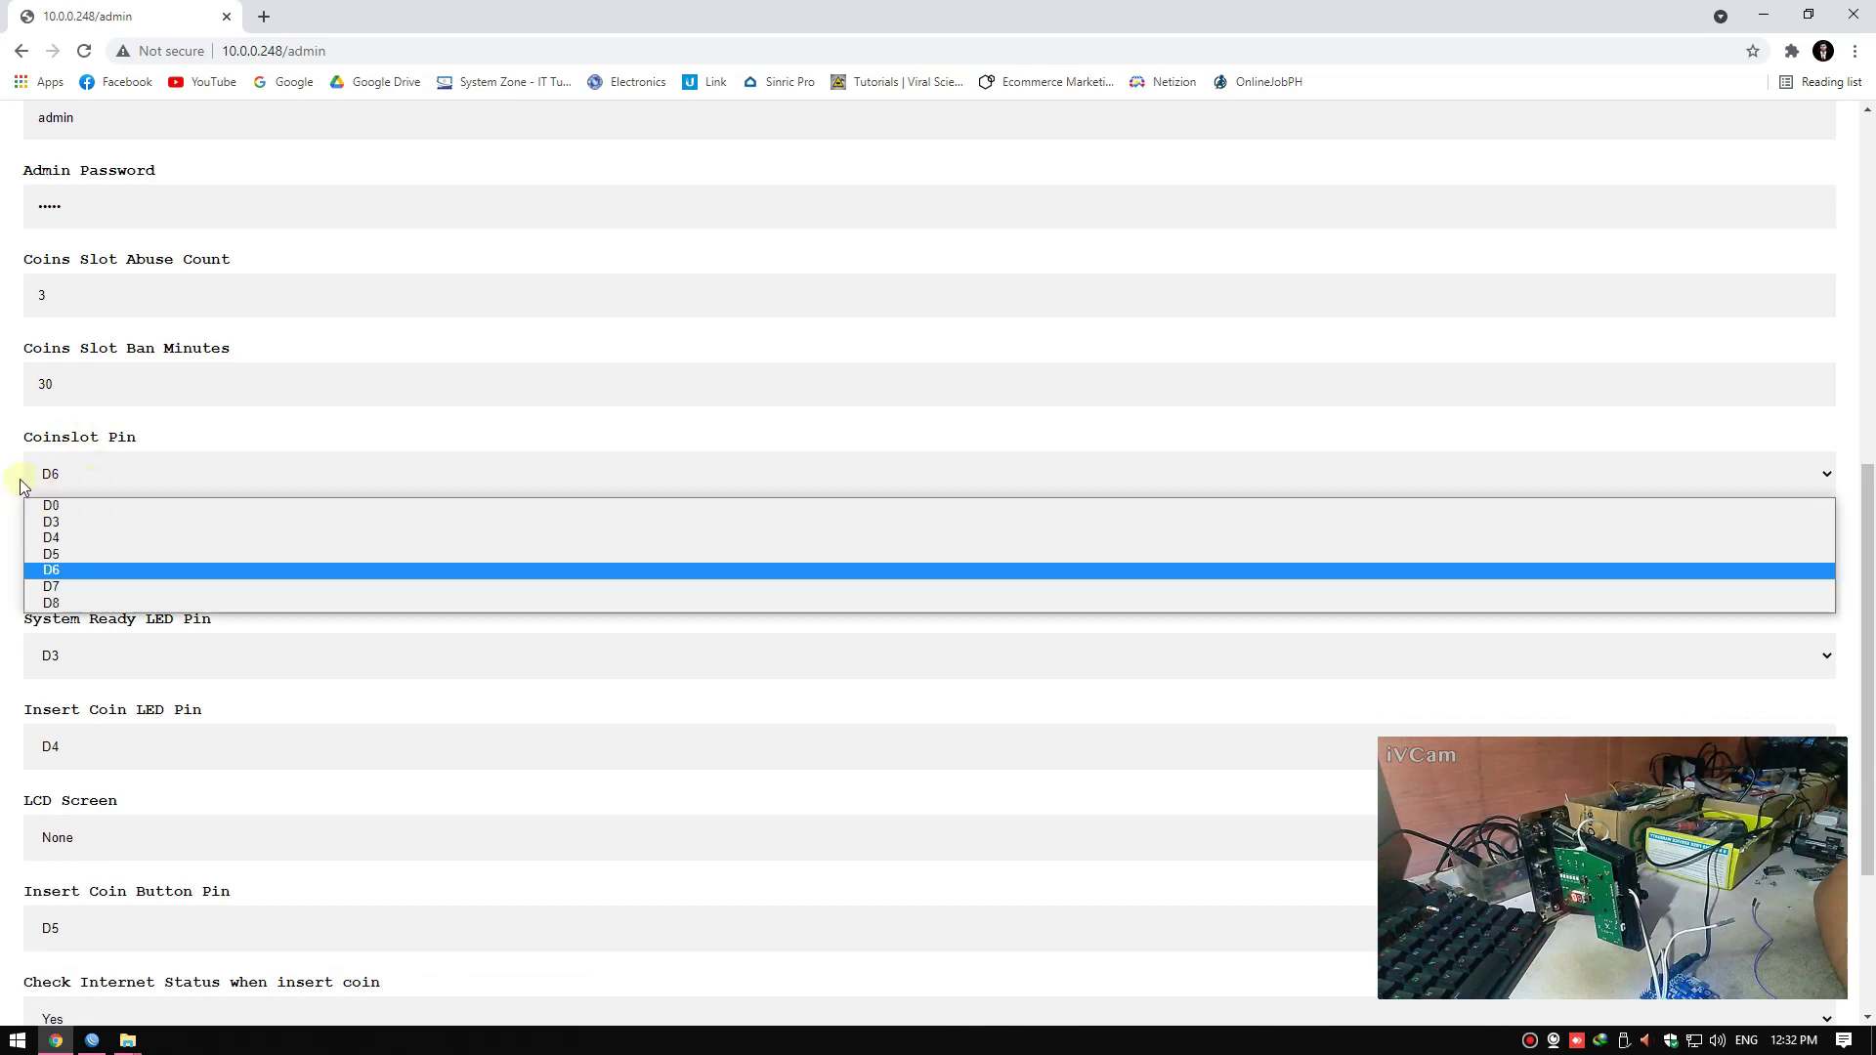
click(98, 465)
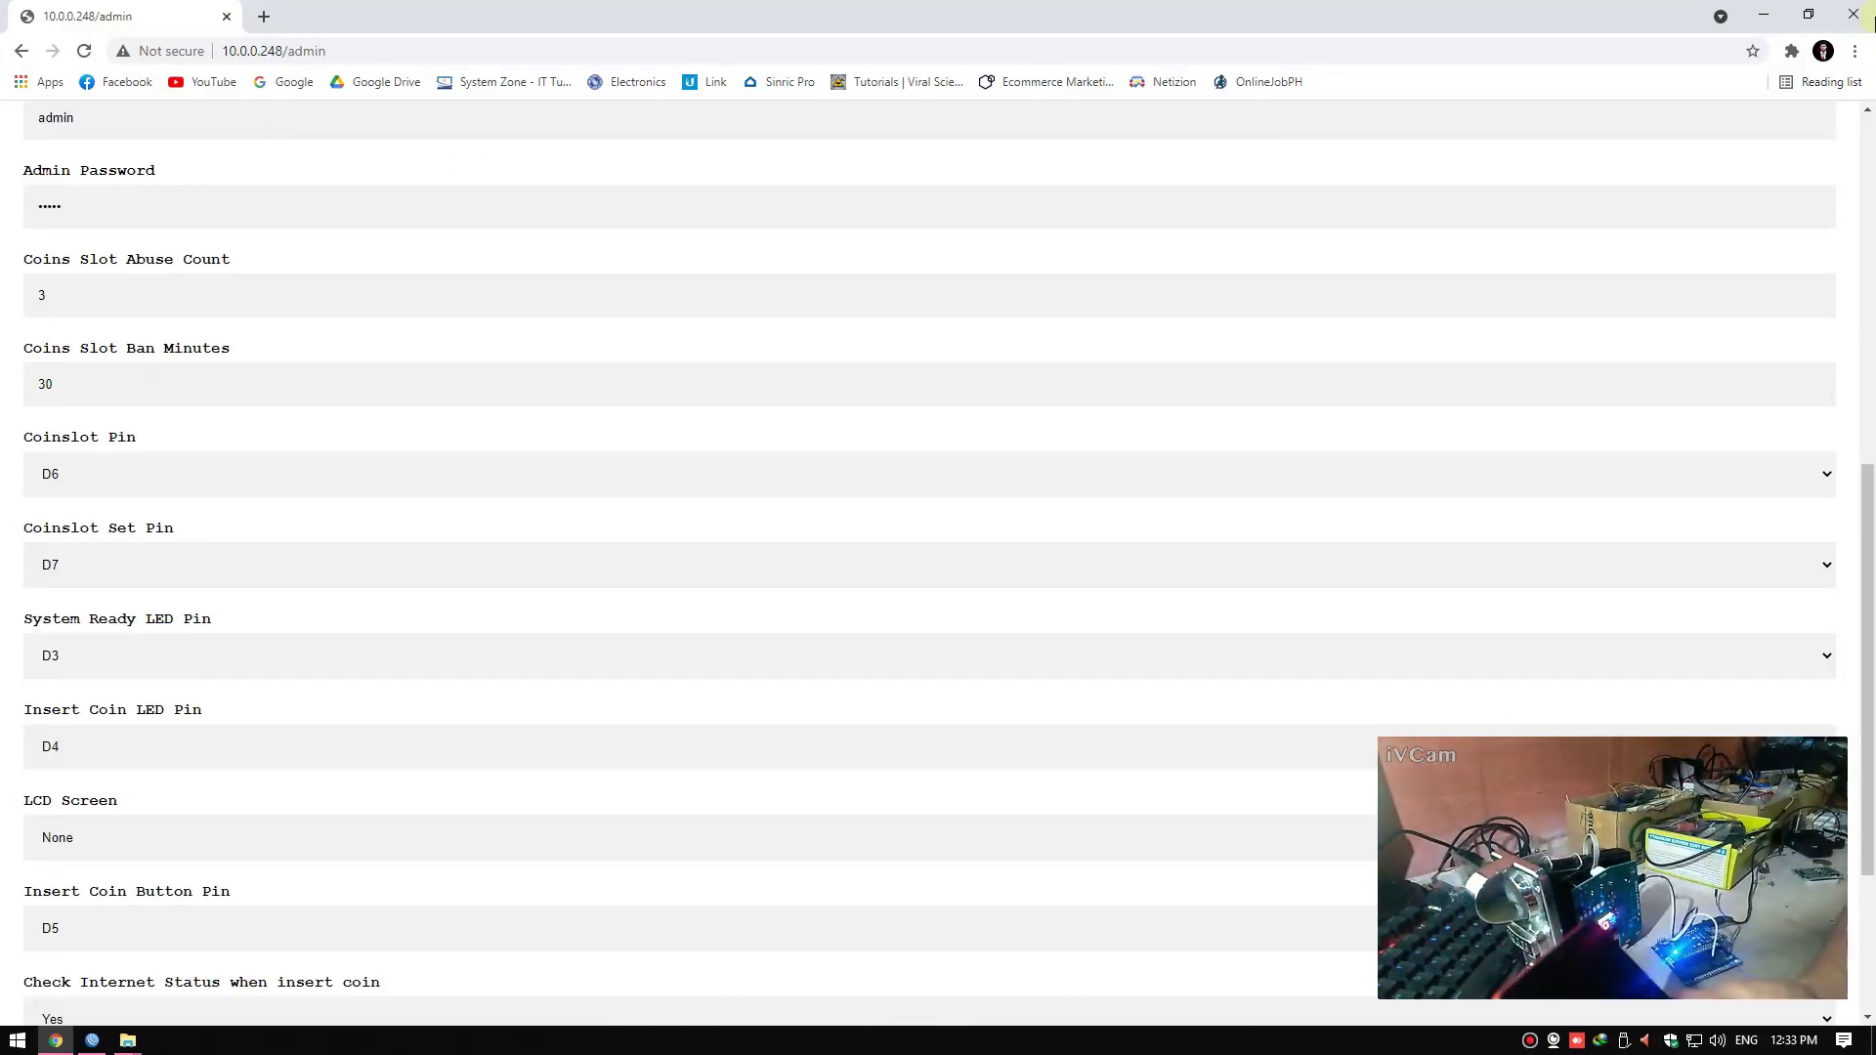
click(1854, 14)
Close the DHCP Server window and display the Hotspot Users list with the new voucher user
click(898, 533)
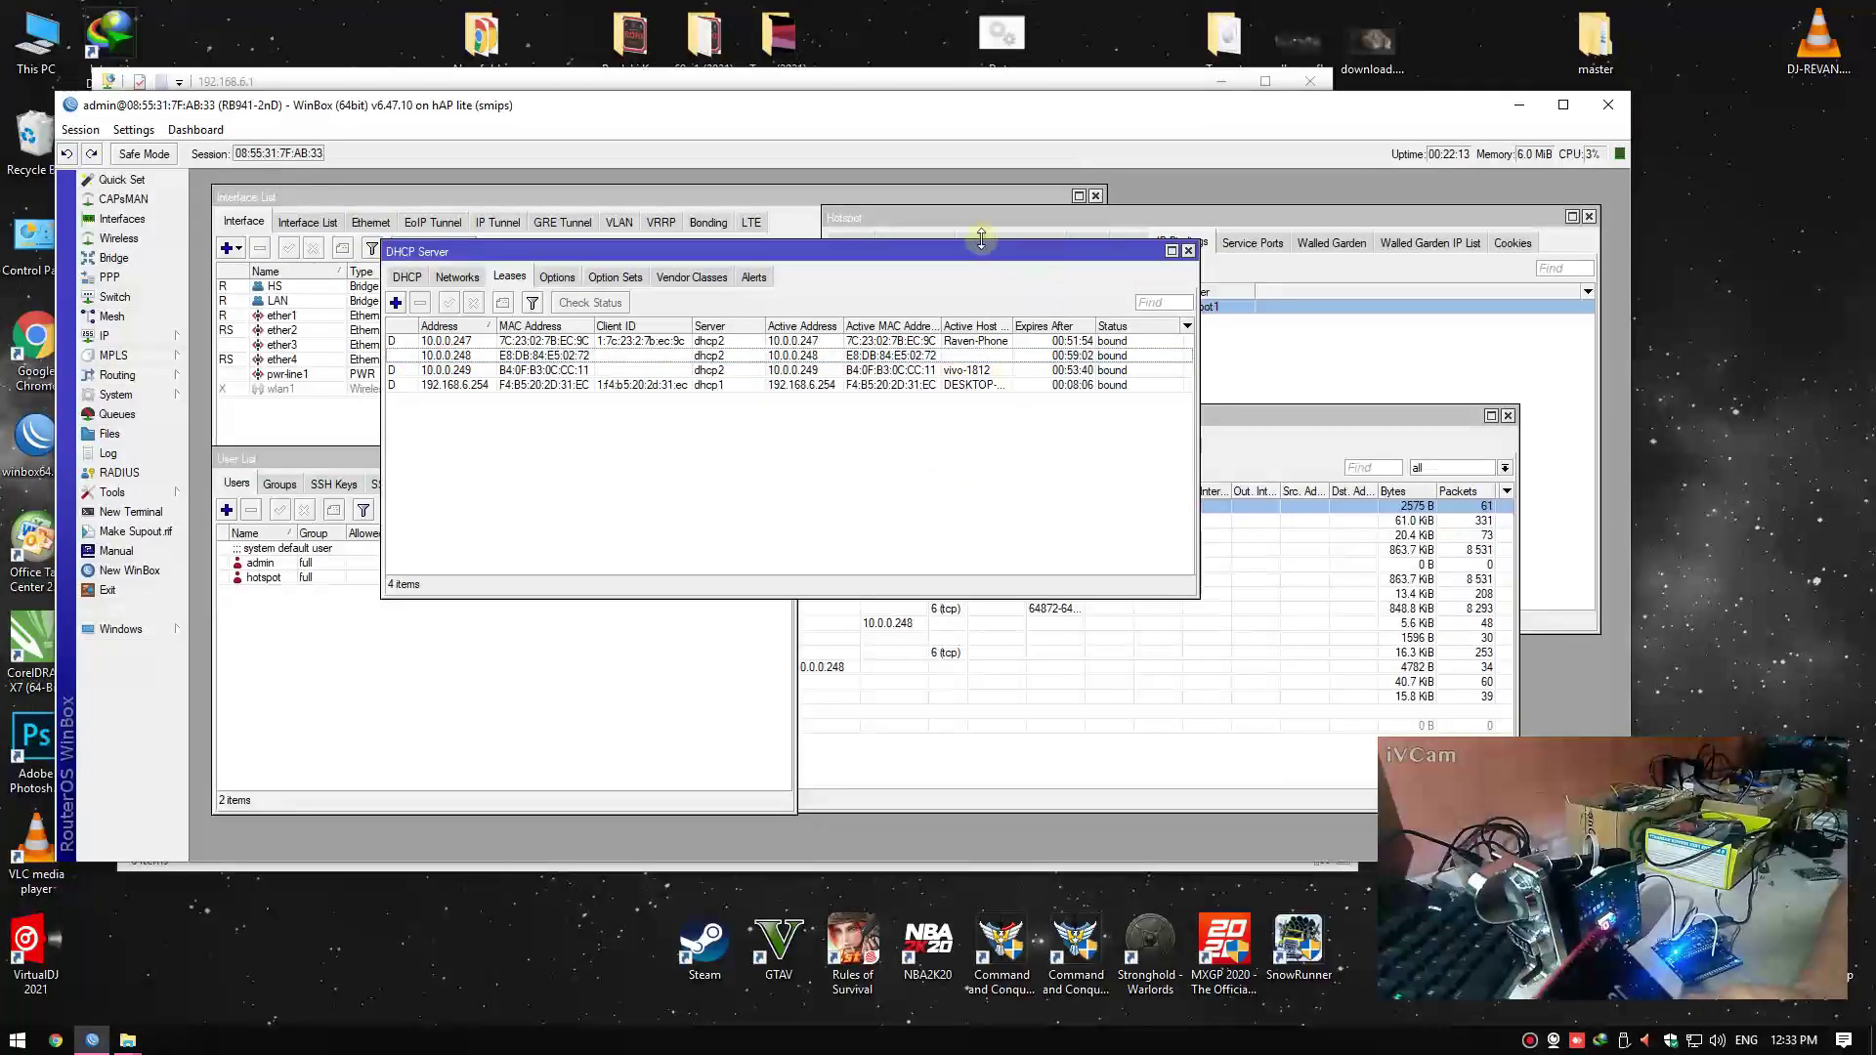
click(1188, 251)
click(975, 243)
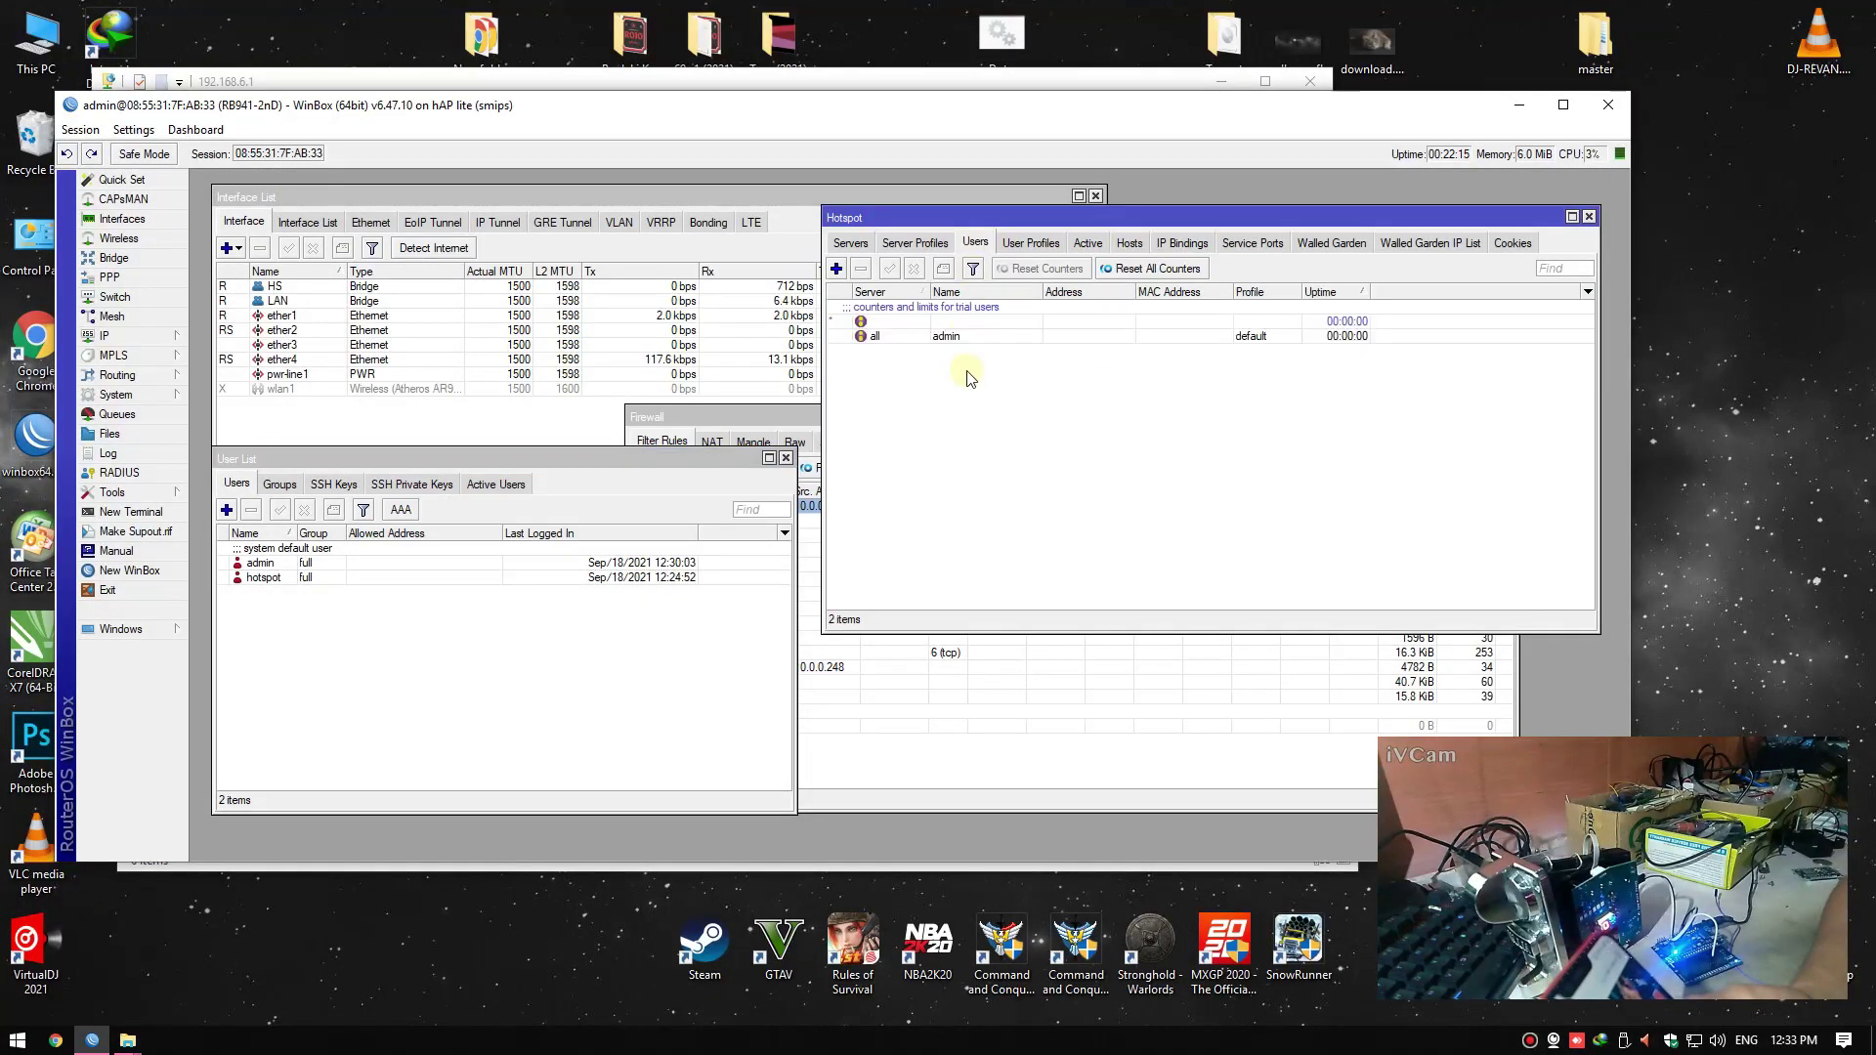
Close the Firewall and system User List windows, then refresh the desktop
click(720, 418)
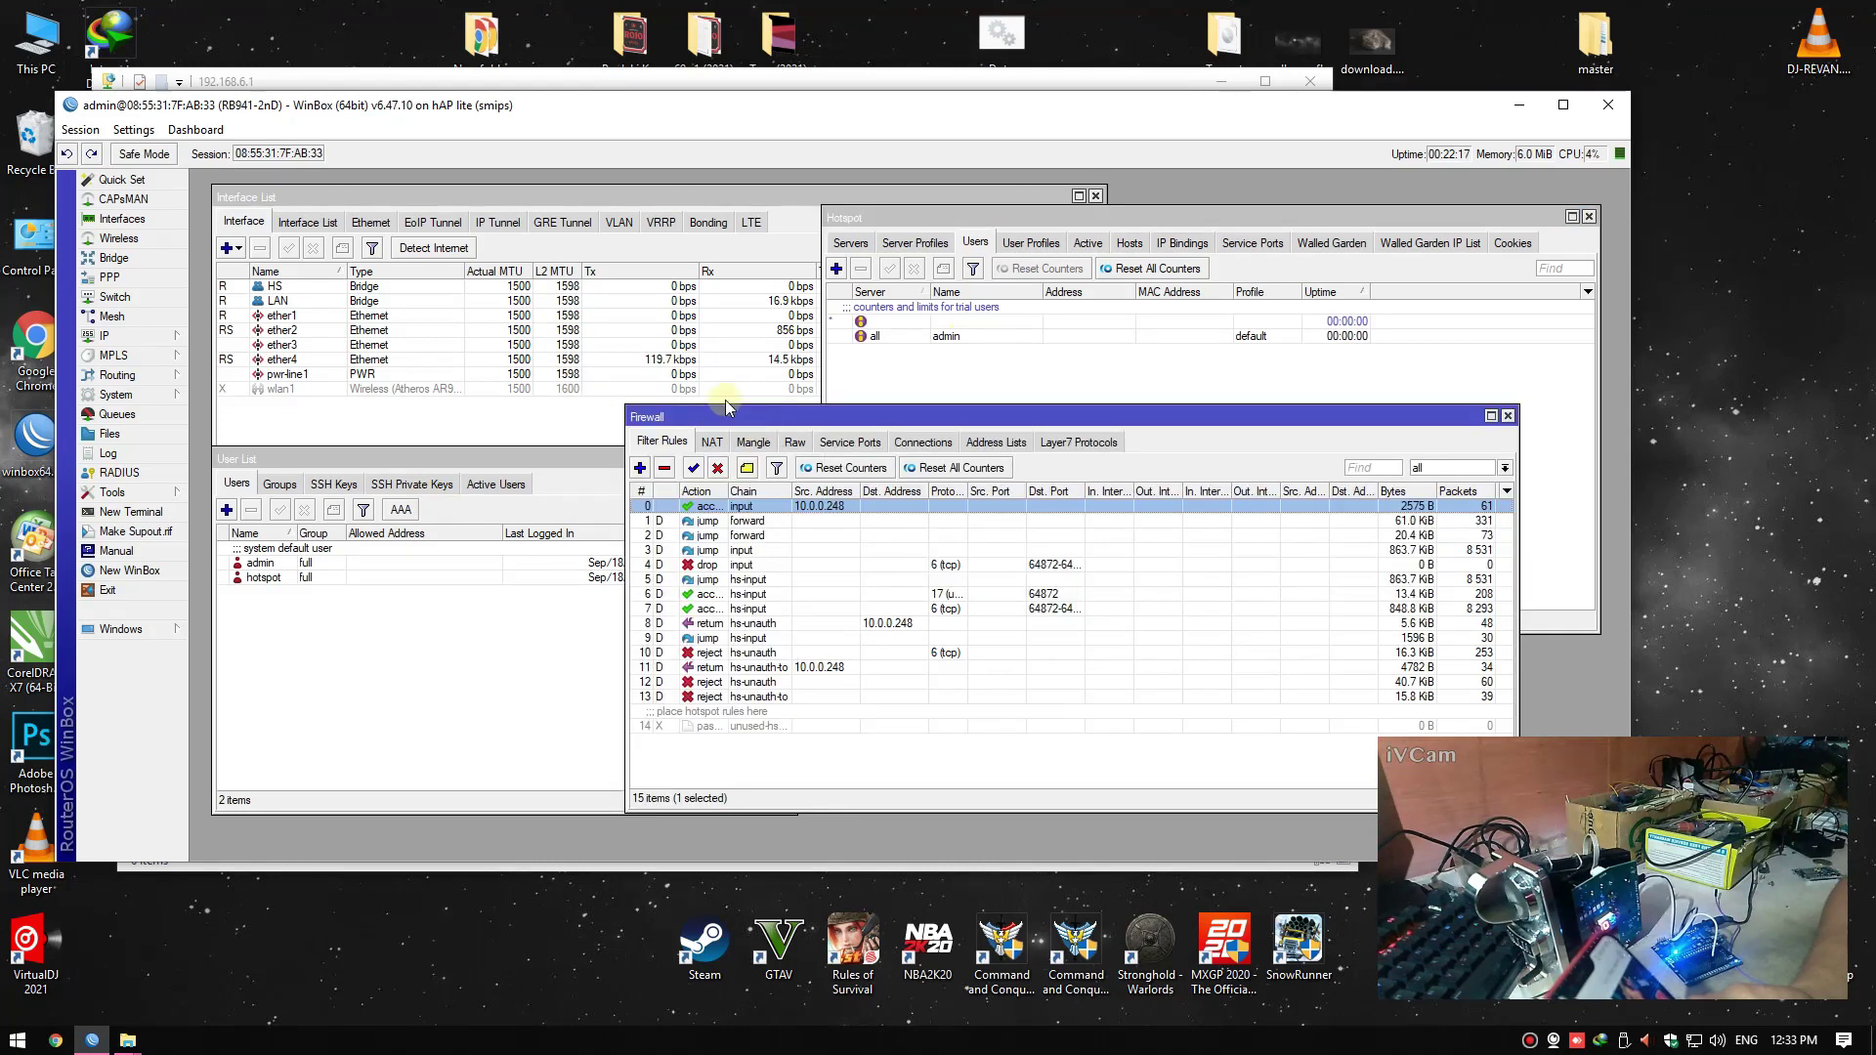
click(1513, 418)
right_click(1705, 400)
click(1722, 453)
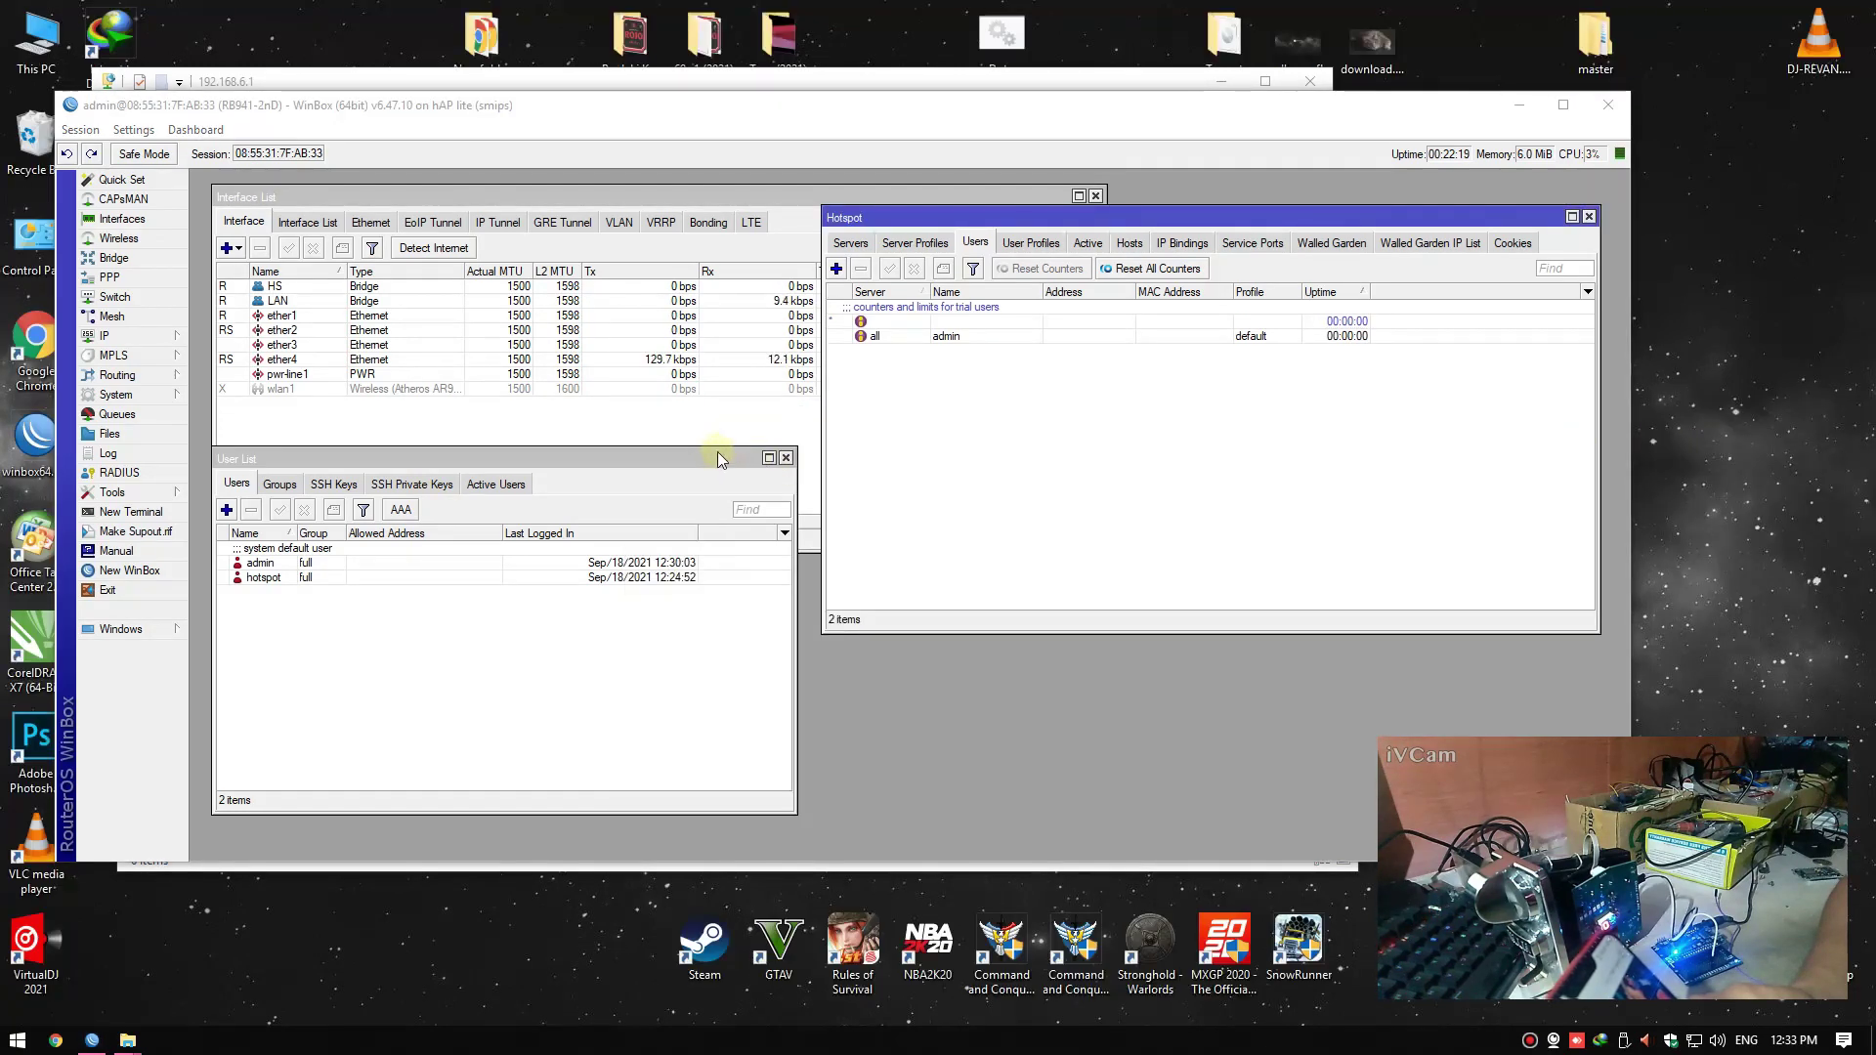
click(723, 458)
click(785, 457)
right_click(1652, 390)
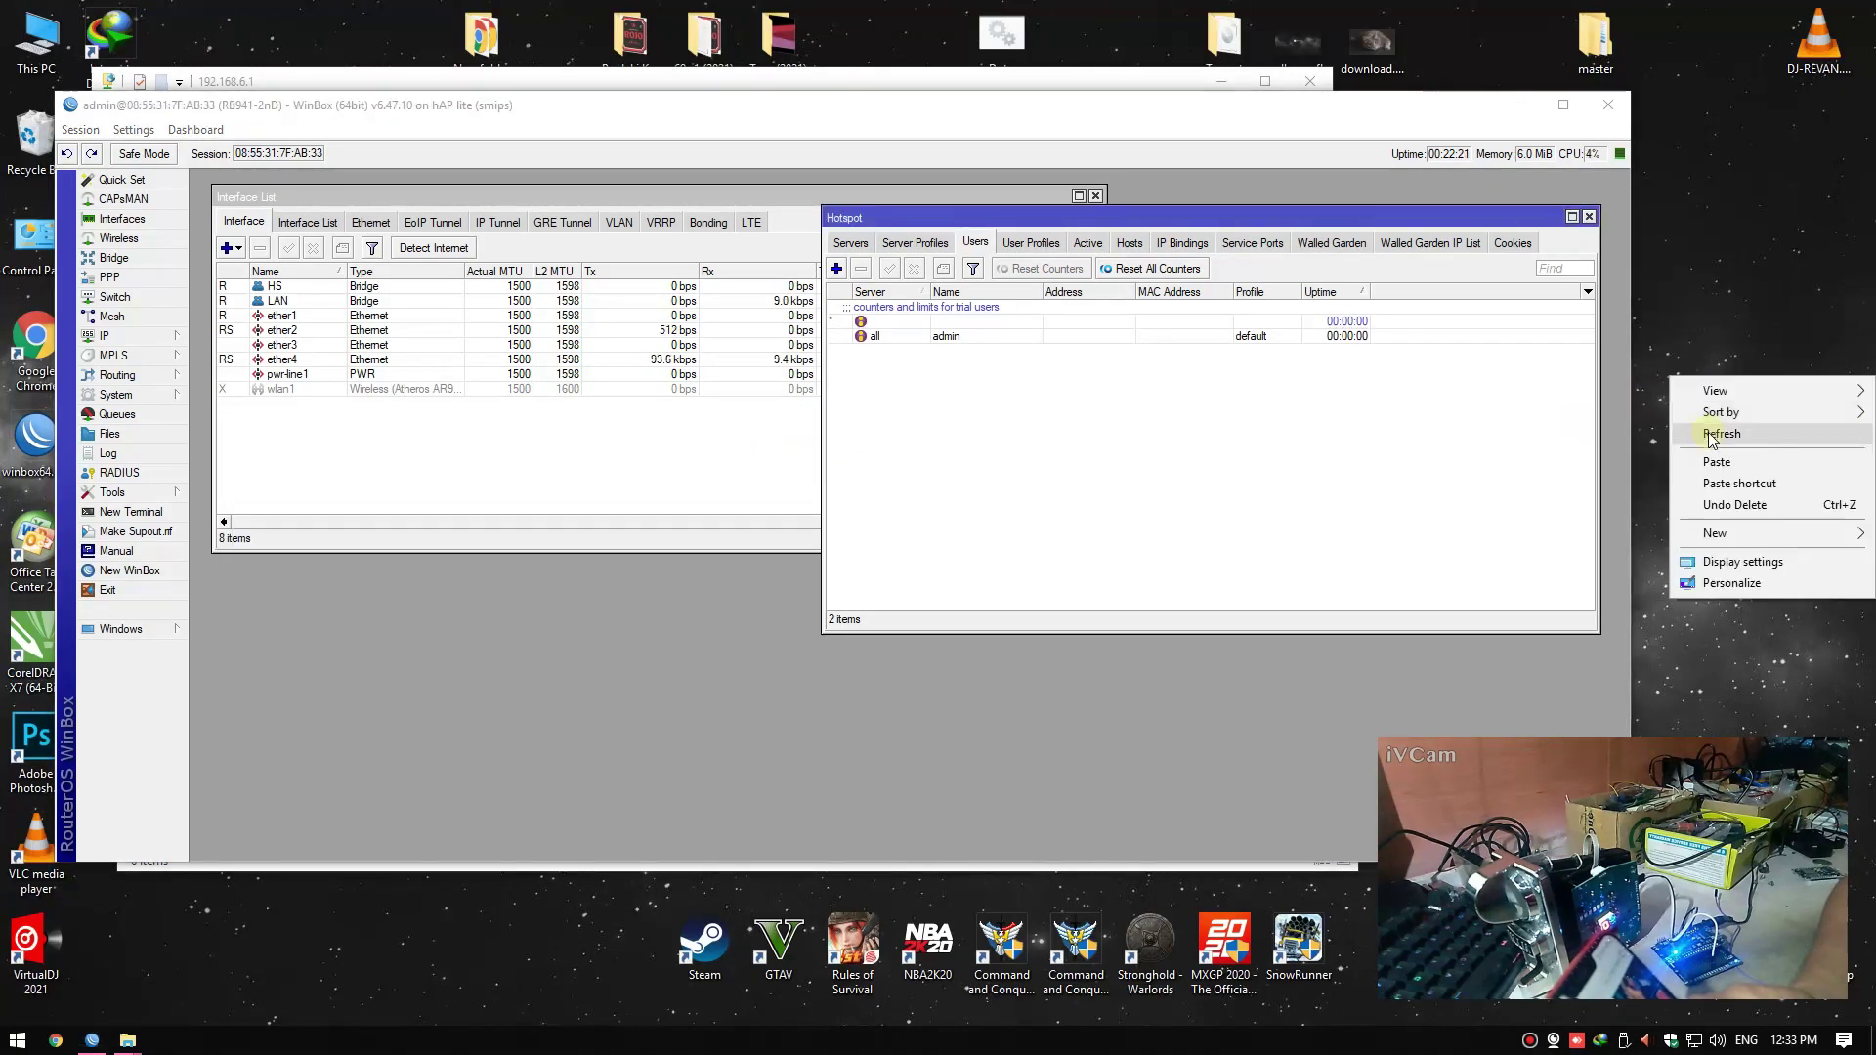
click(1710, 433)
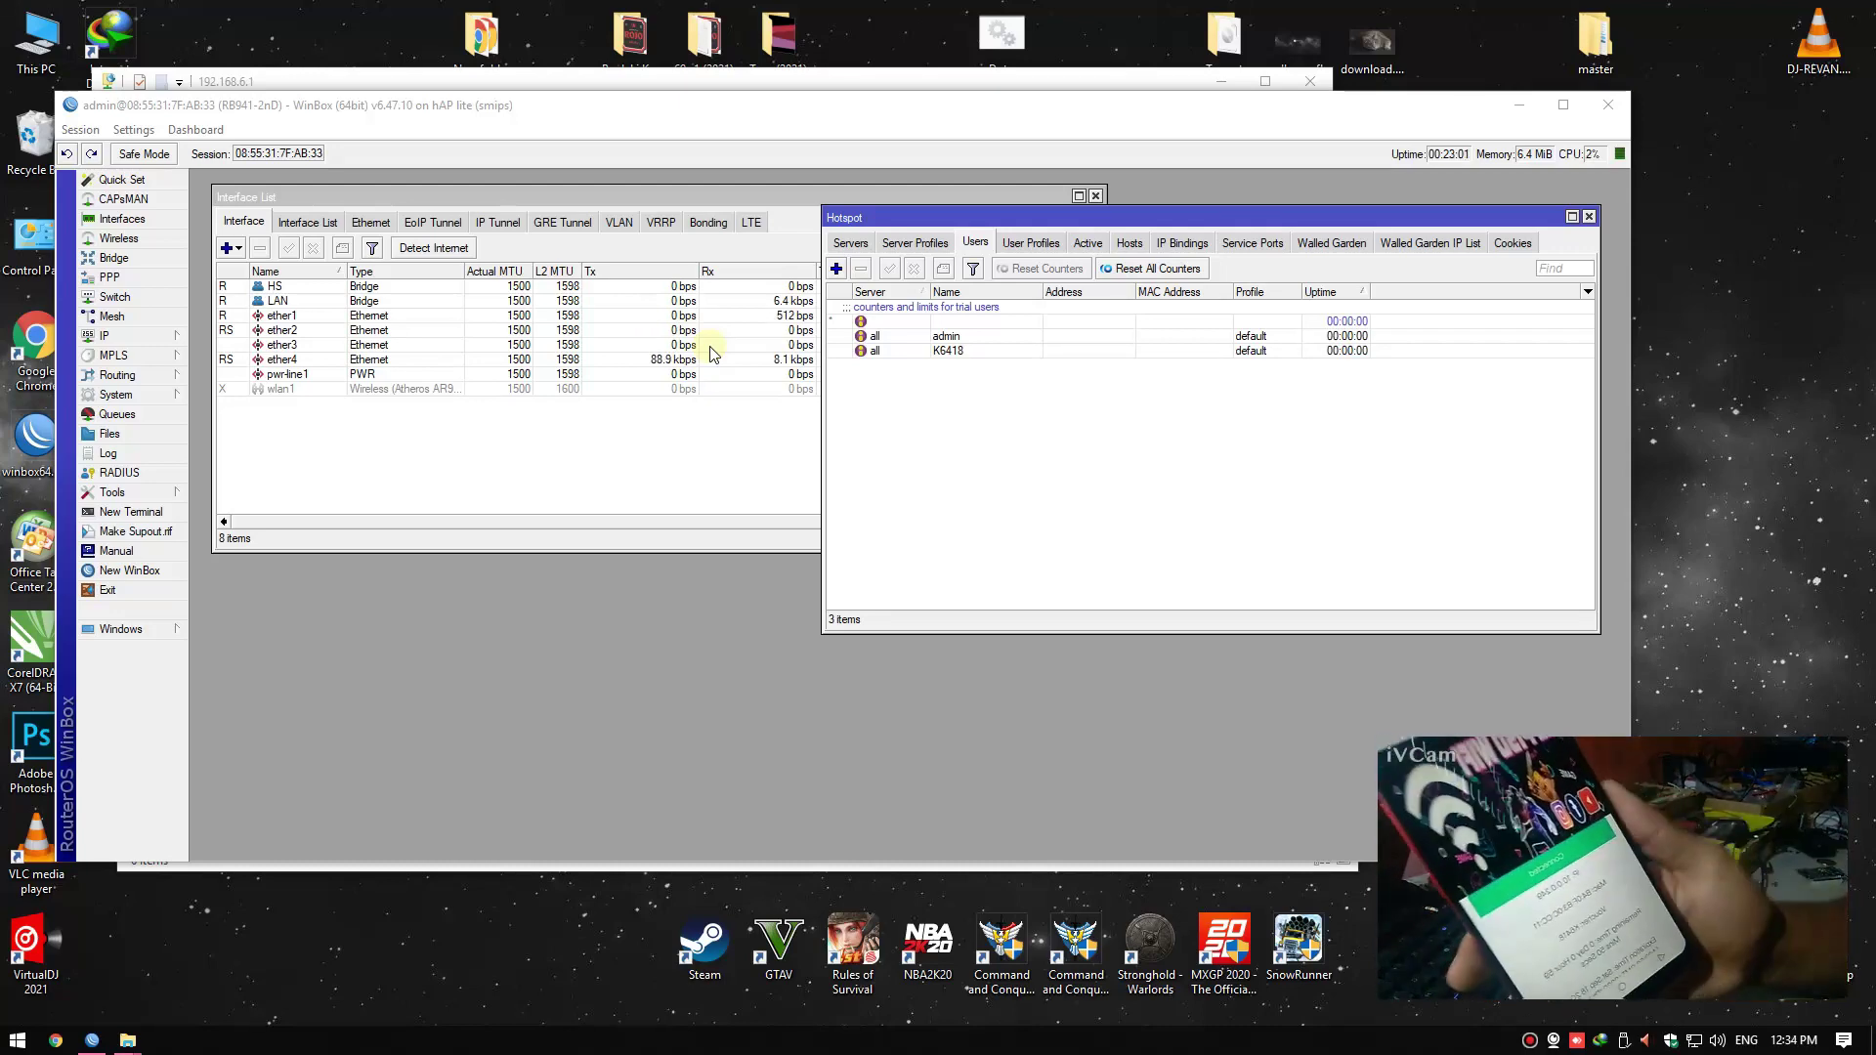
Check the voucher user and confirm its 2M queue entry in the Queue List
click(956, 349)
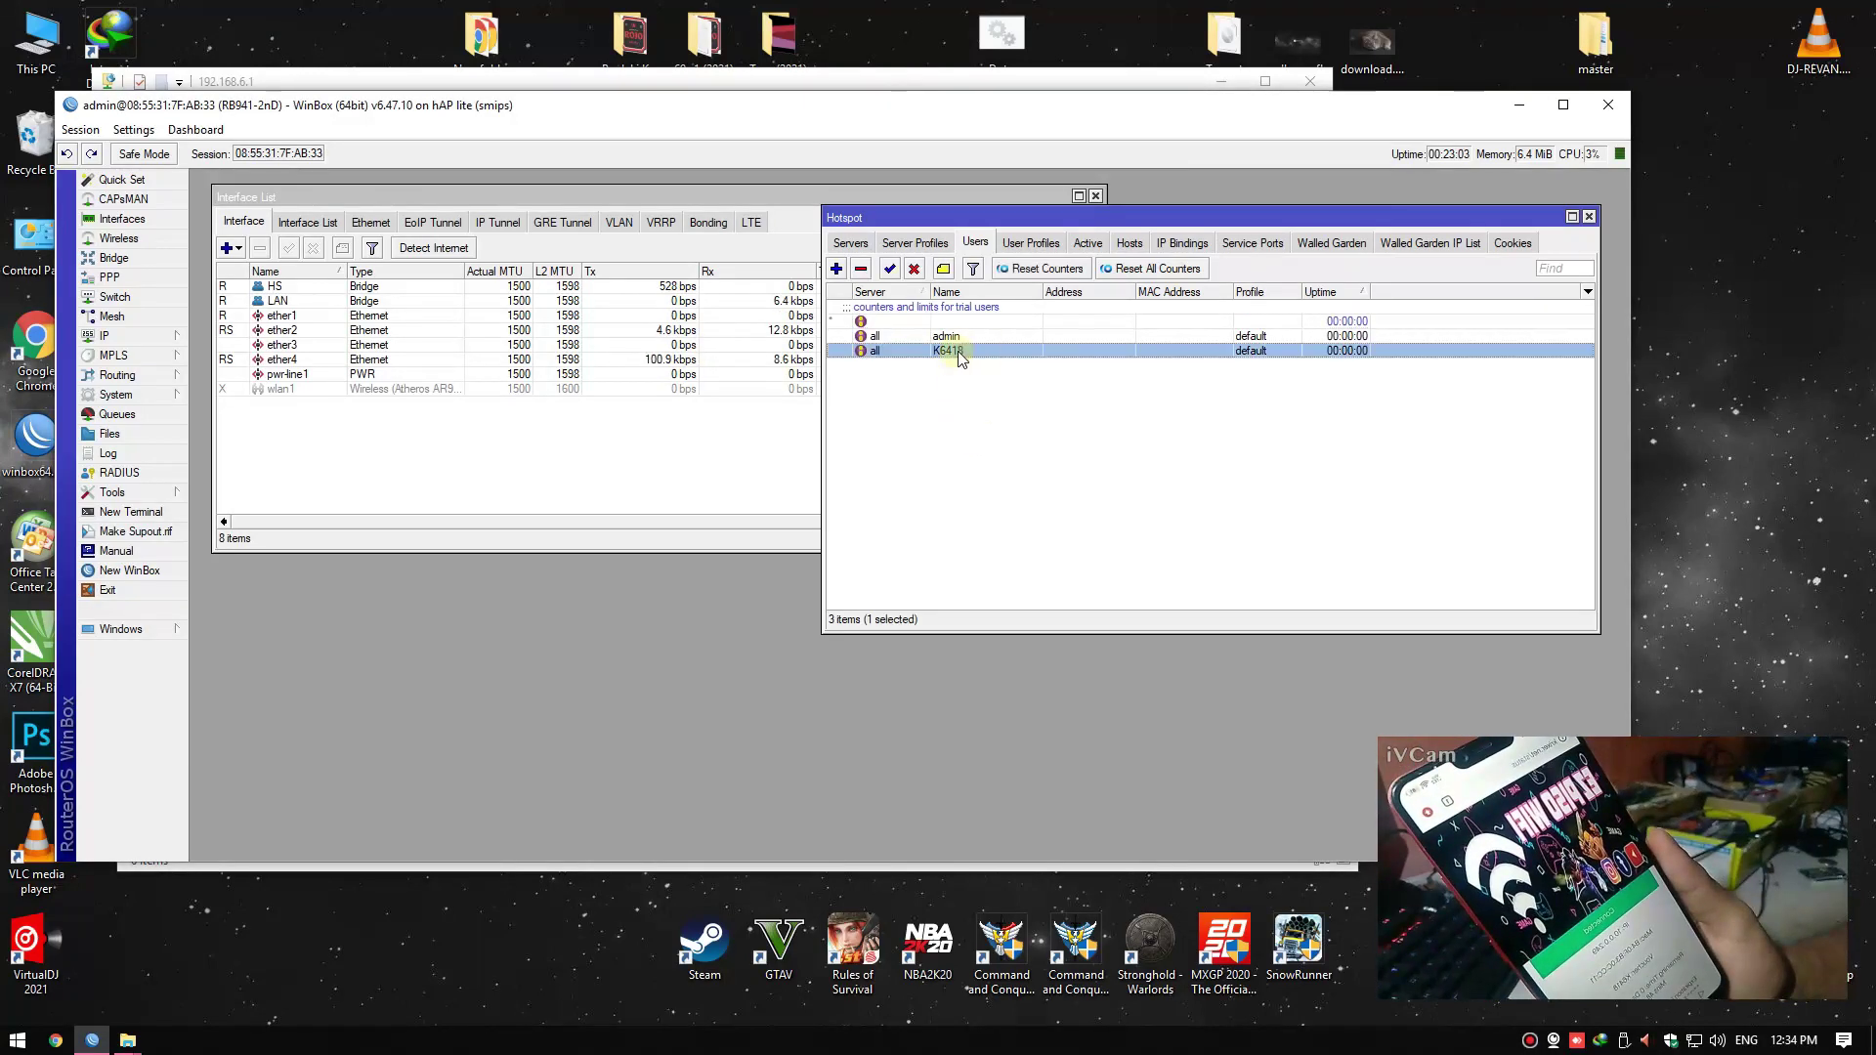
click(989, 402)
click(147, 418)
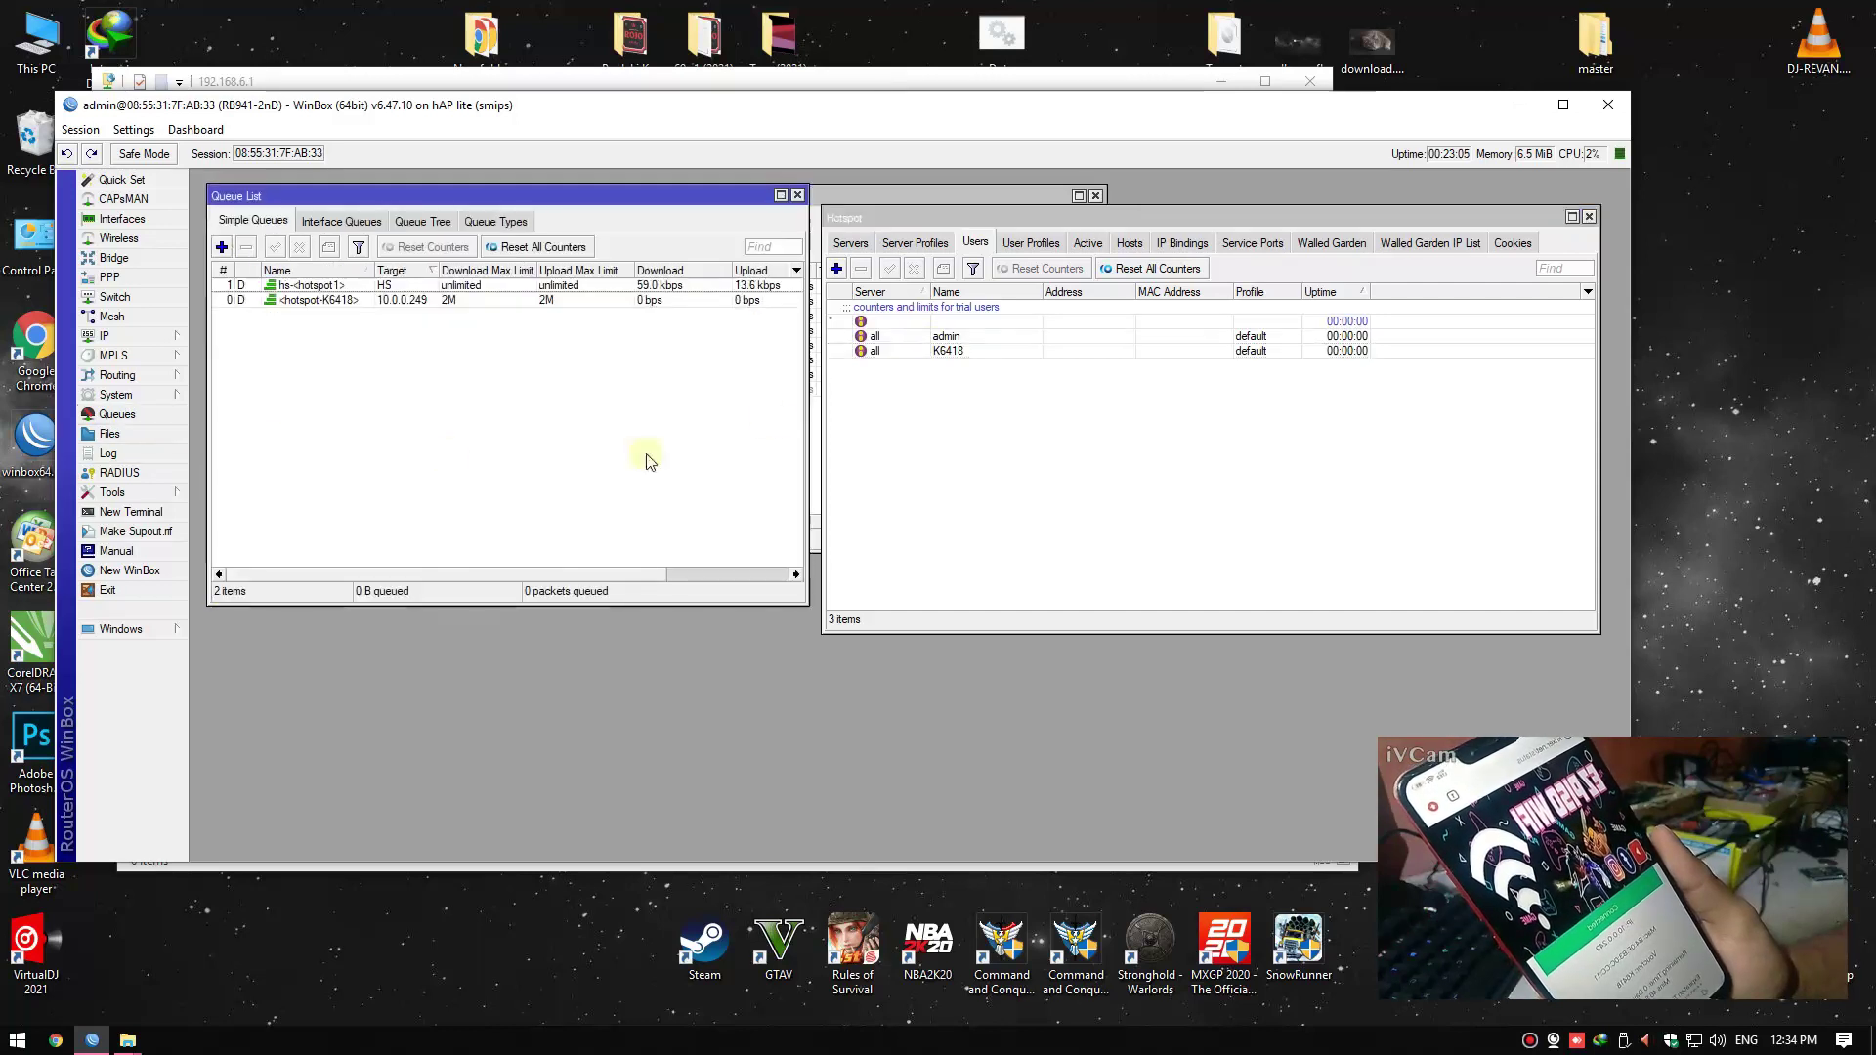
click(391, 300)
click(406, 330)
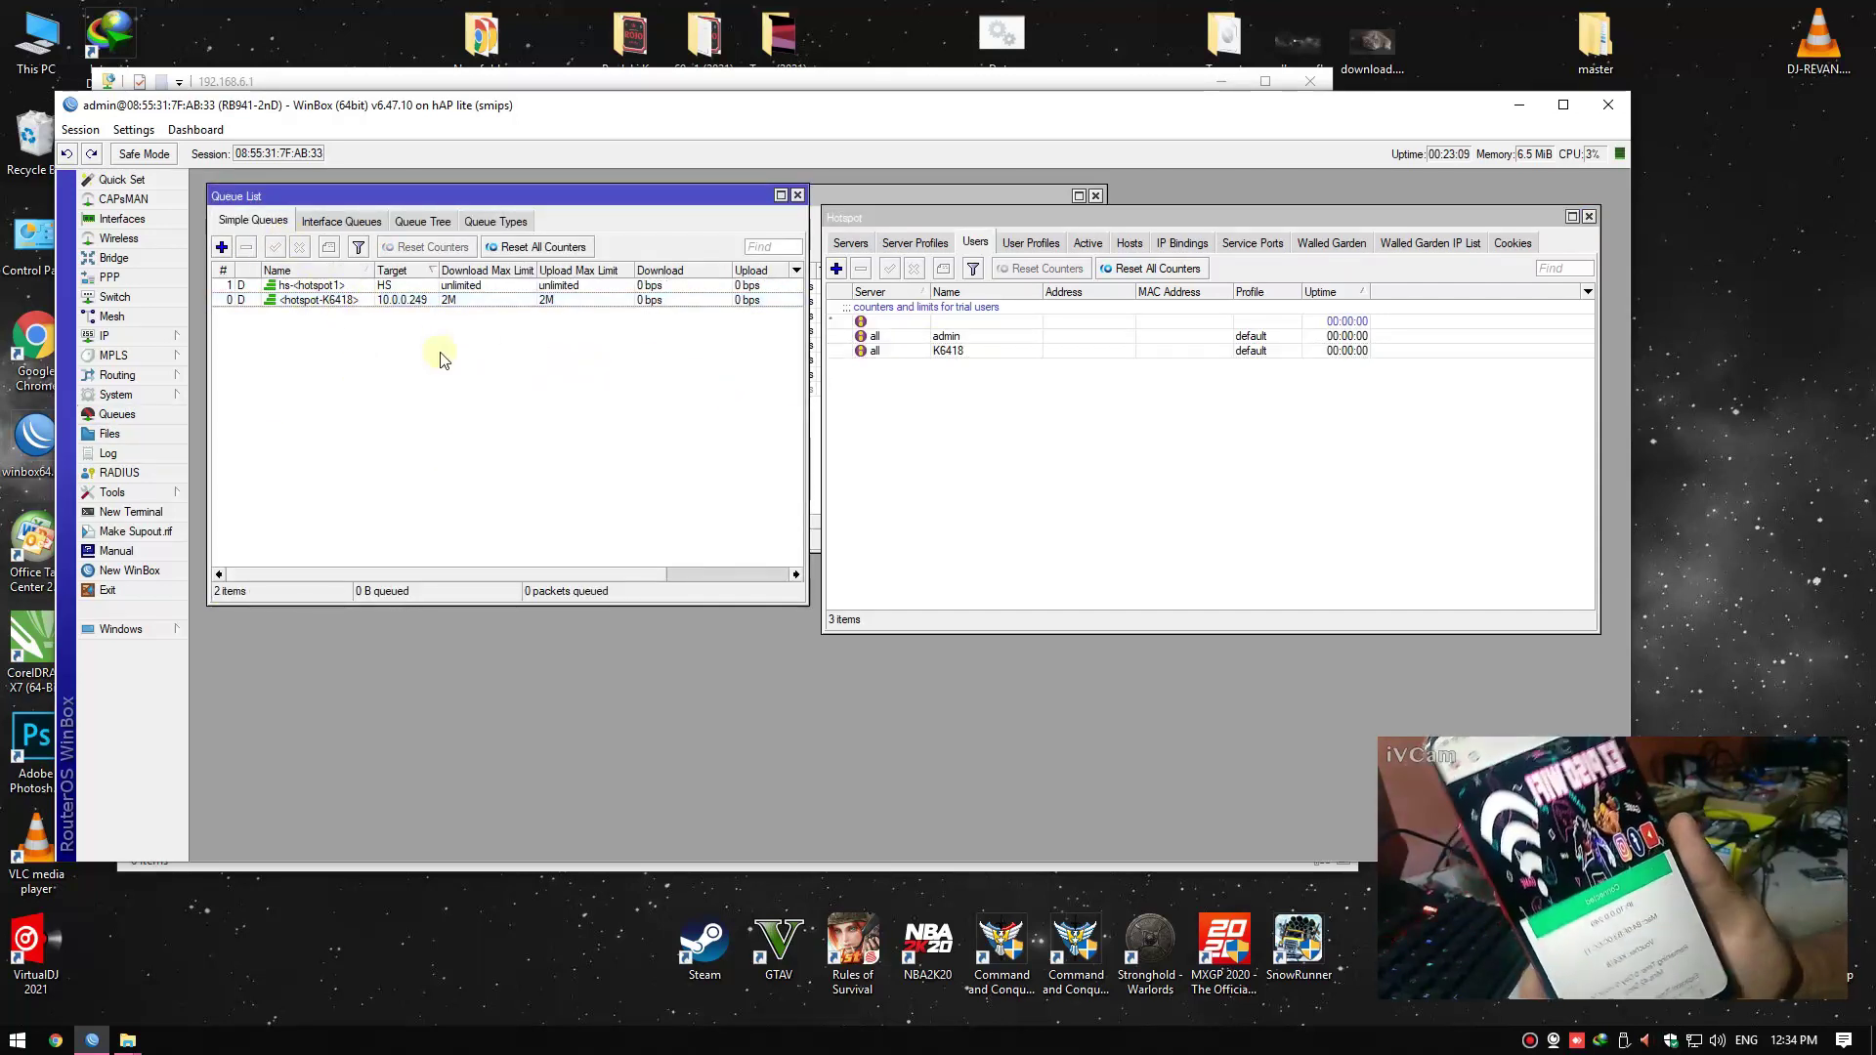
click(418, 300)
click(412, 332)
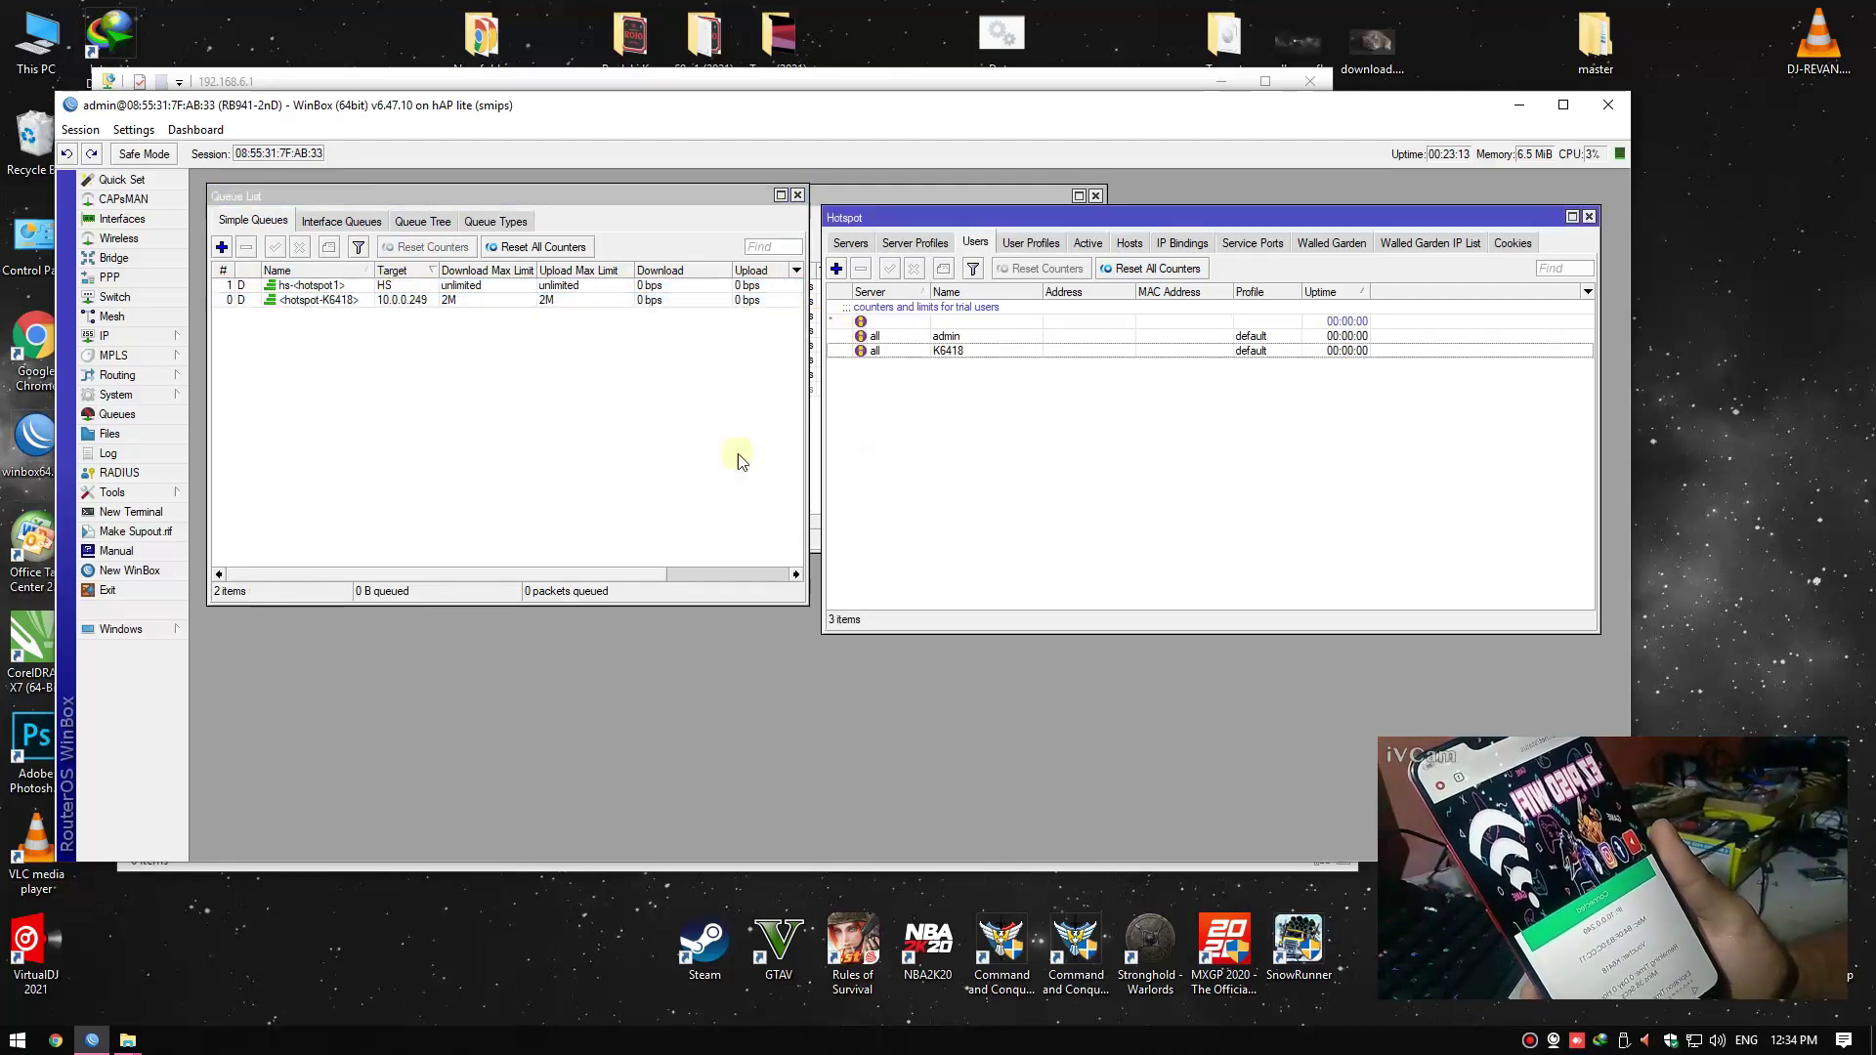
Close the Queue List and Hotspot windows, leaving only the Interface List open
click(797, 195)
click(819, 451)
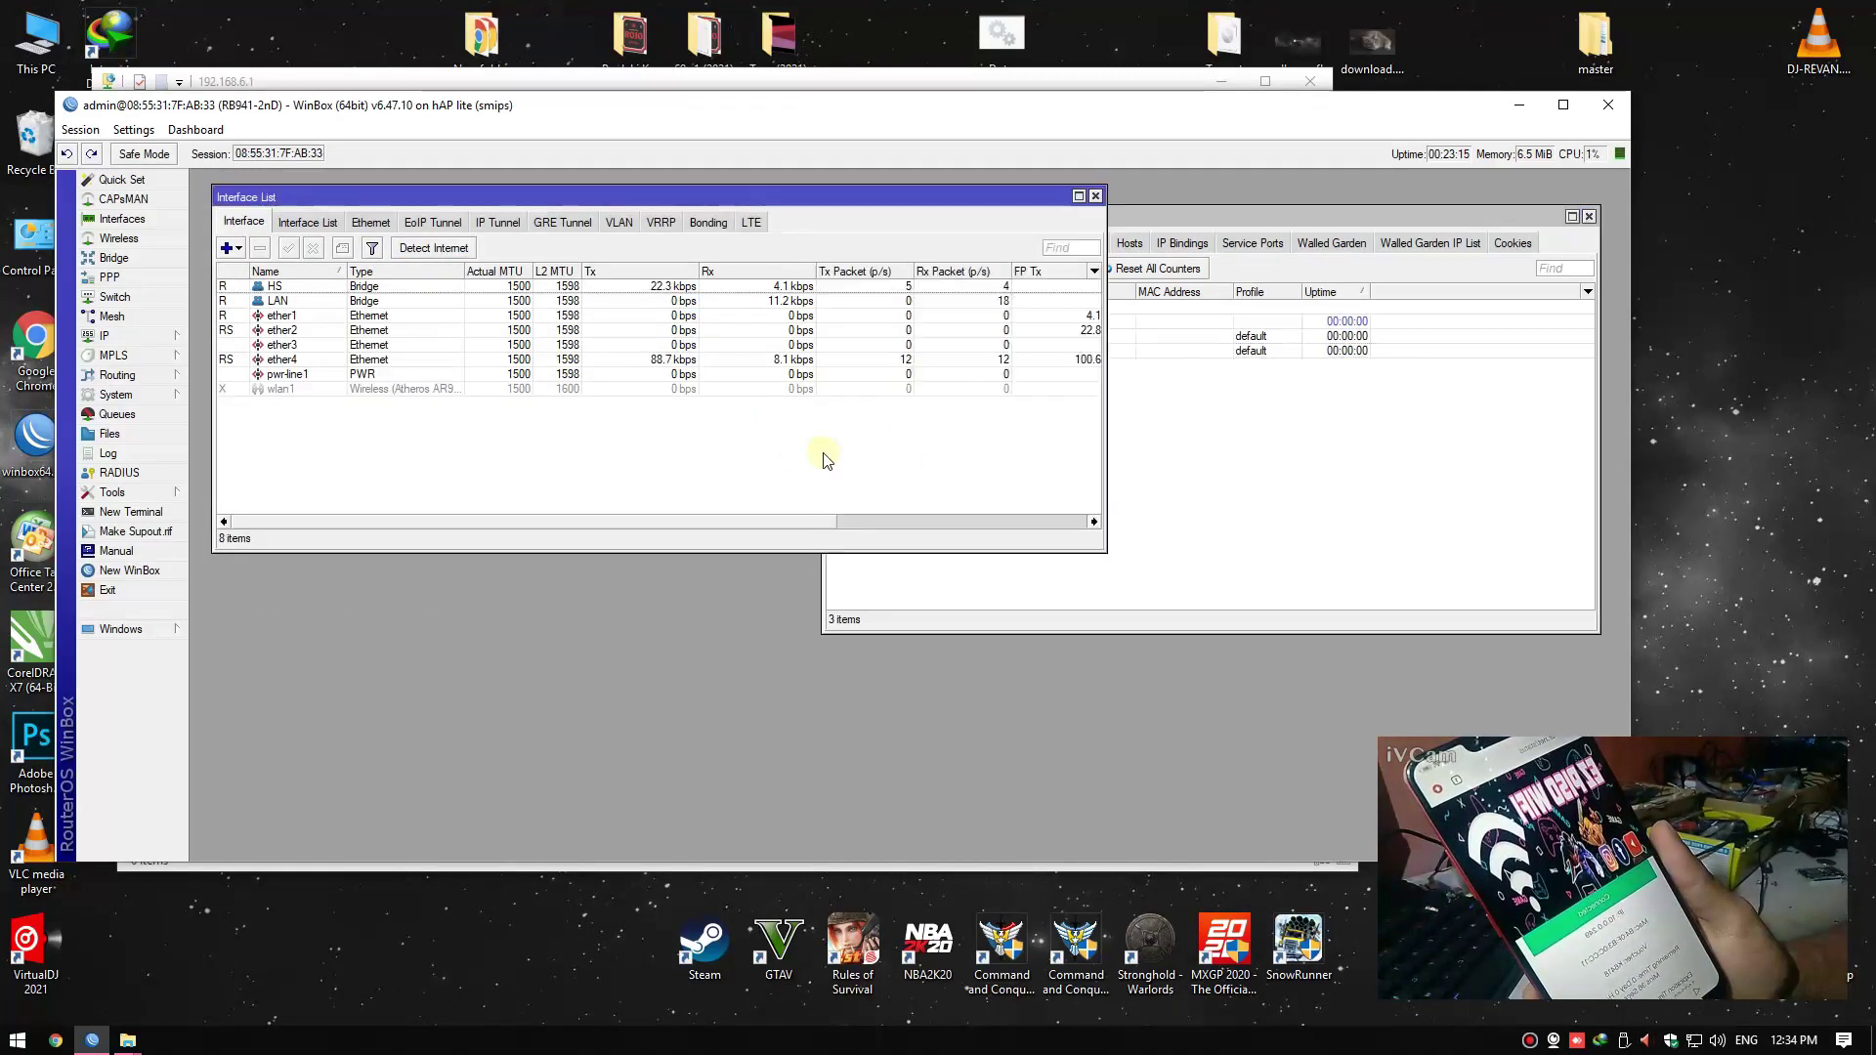
click(1588, 219)
right_click(1664, 313)
click(1163, 260)
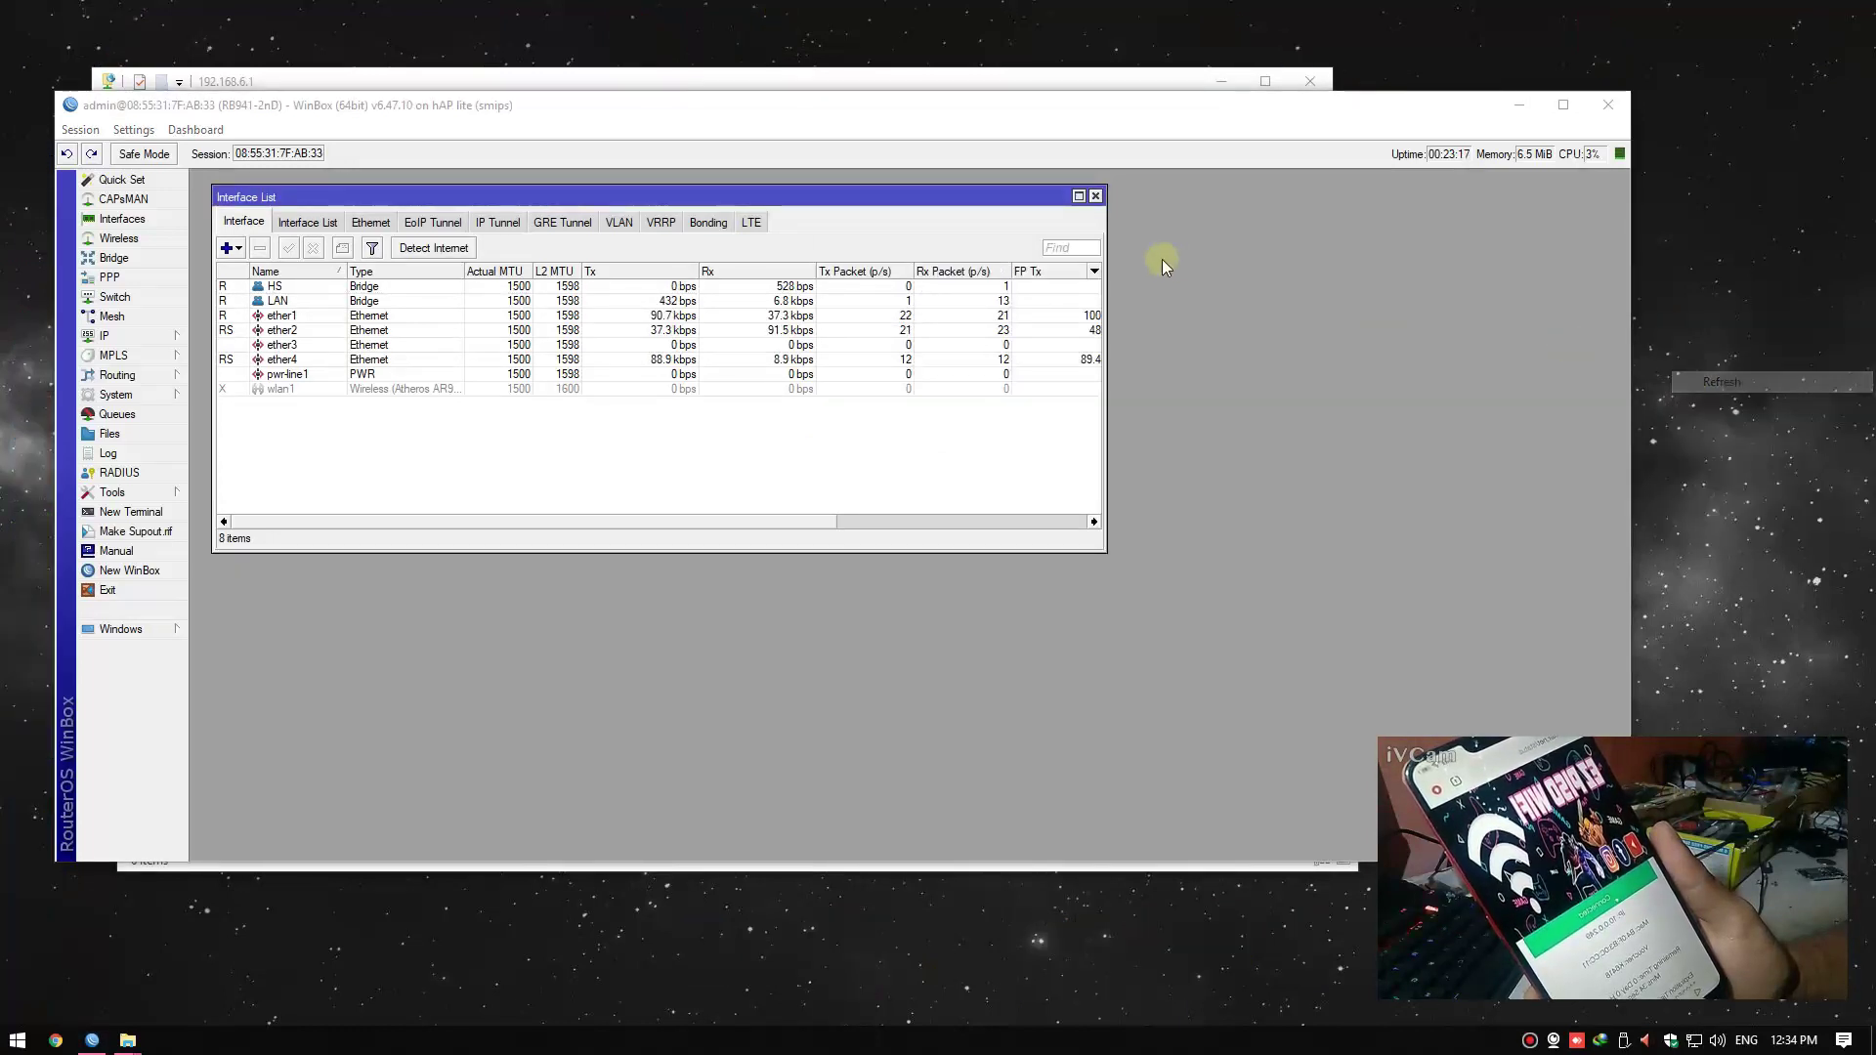